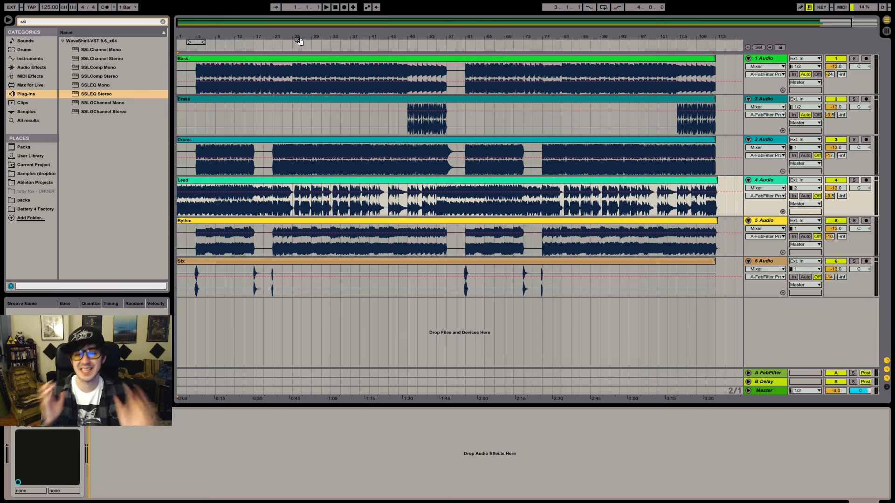
# - Solo the first audio track during playback and rename it Bass
pyautogui.click(853, 58)
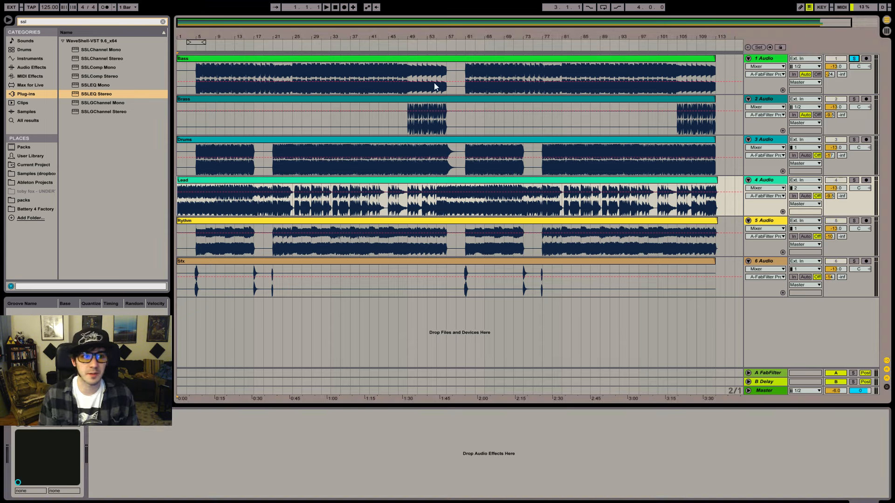
pyautogui.press('space')
pyautogui.hotkey('ctrl', 'r')
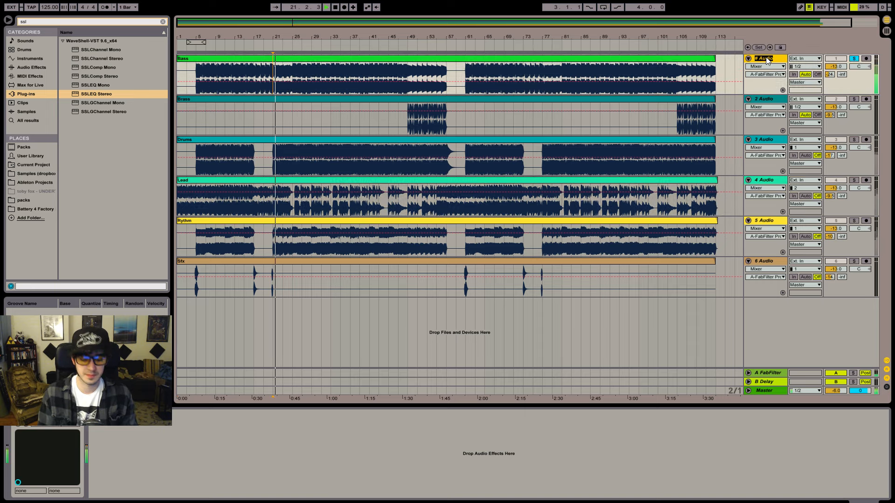
pyautogui.write('Bass')
pyautogui.press('Return')
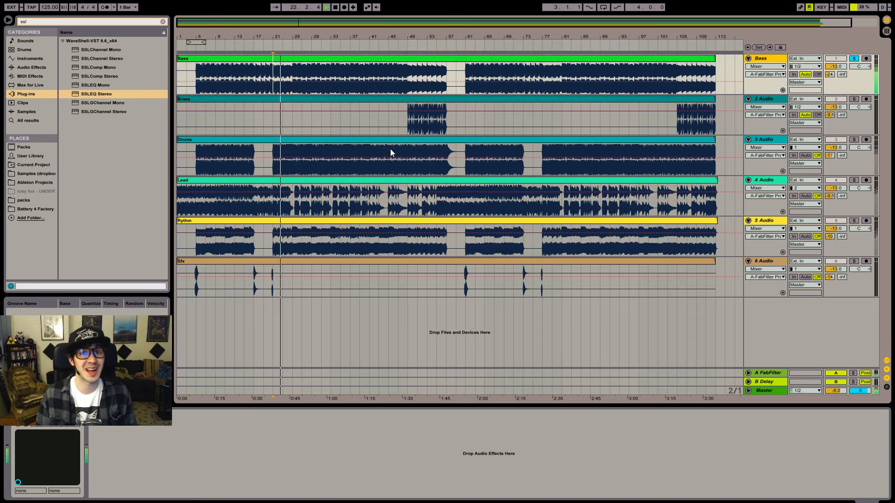
# - Solo the second audio track, play from where its brass part starts around bar 49, and rename it Brass
pyautogui.click(405, 133)
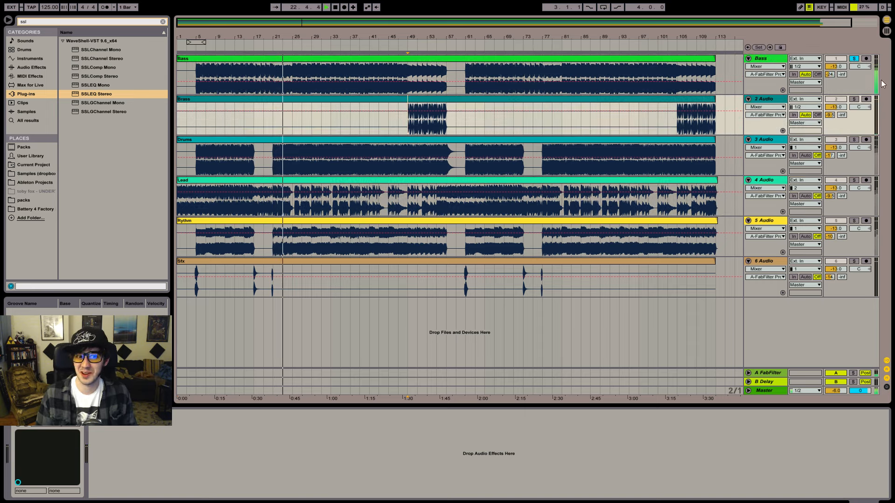
pyautogui.click(855, 99)
pyautogui.hotkey('ctrl', 'r')
pyautogui.write('Bras')
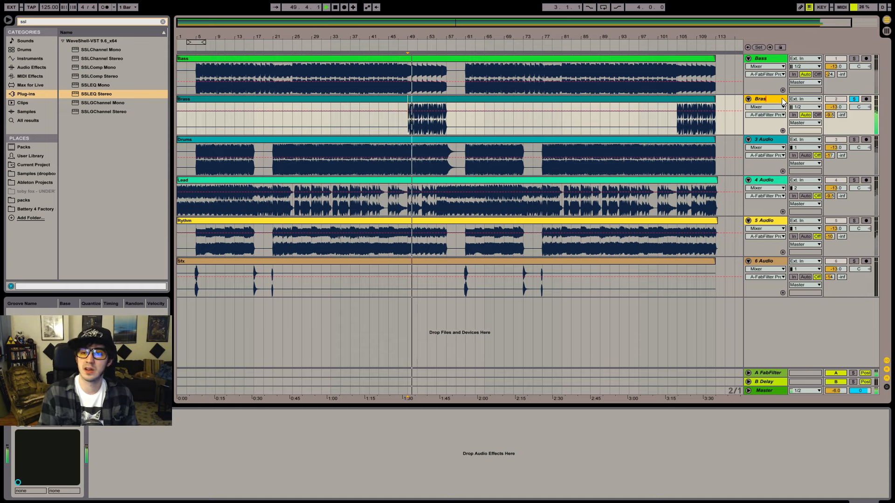
pyautogui.write('s')
pyautogui.press('Return')
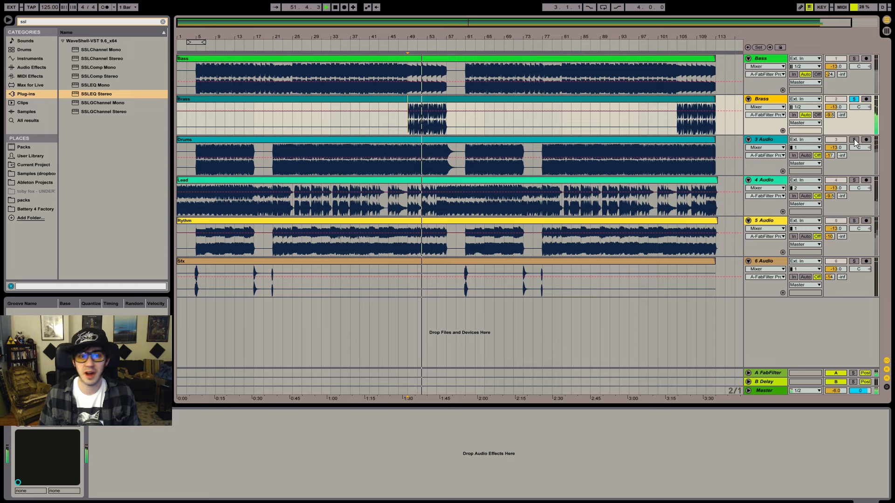
# - Solo the third audio track during playback and rename it Drums
pyautogui.click(761, 139)
pyautogui.hotkey('ctrl', 'r')
pyautogui.write('Drums')
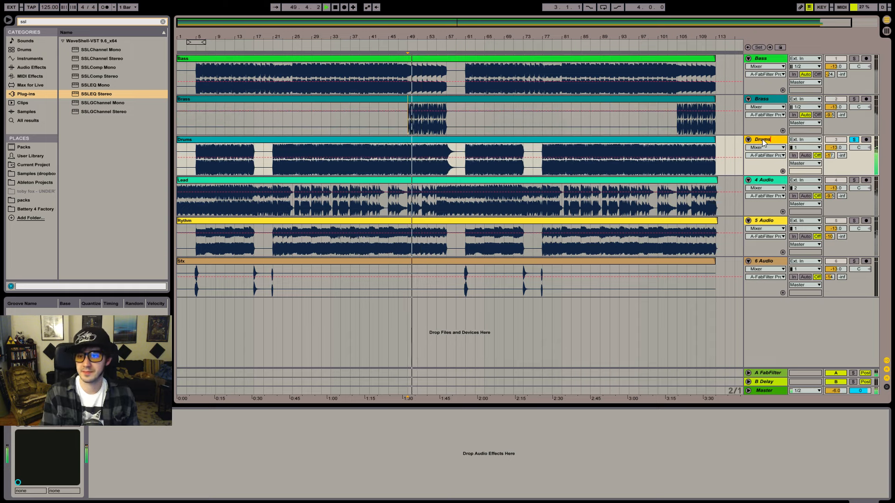
pyautogui.press('Return')
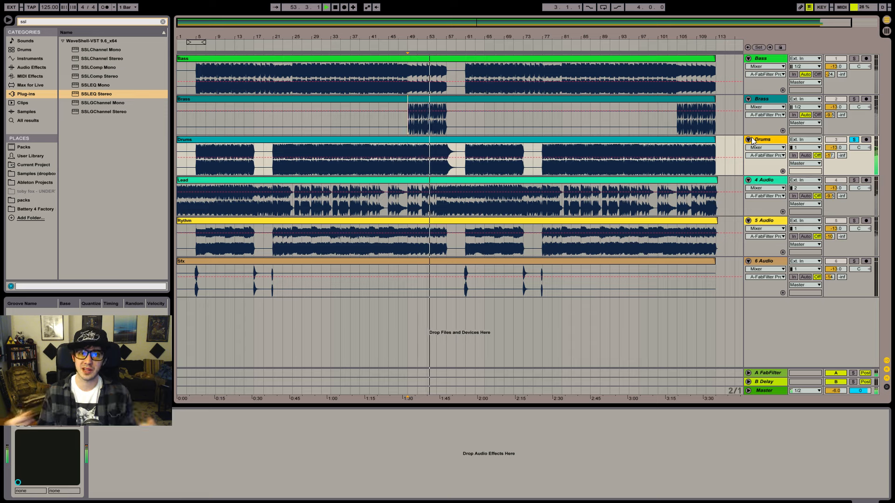
# - Solo the fourth audio track, restart playback from bar 49 and rename the track Piano Melod
pyautogui.click(853, 180)
pyautogui.press('space')
pyautogui.press('space')
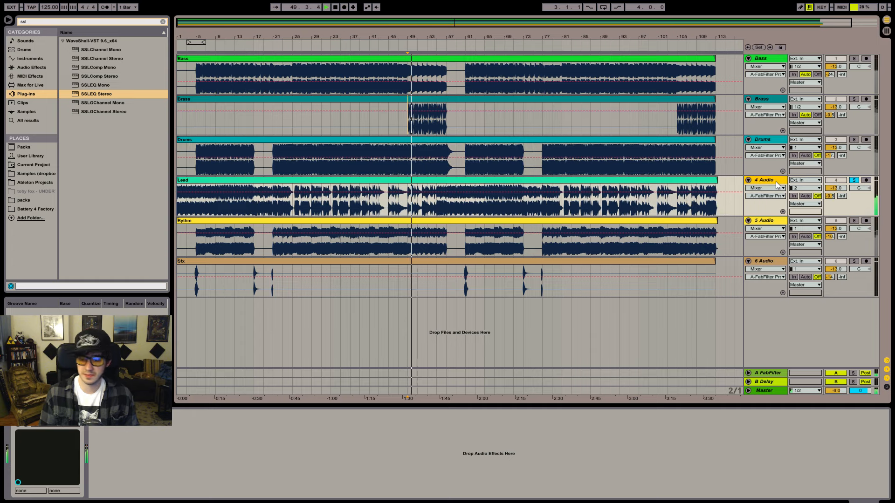
pyautogui.hotkey('ctrl', 'r')
pyautogui.write('Piano')
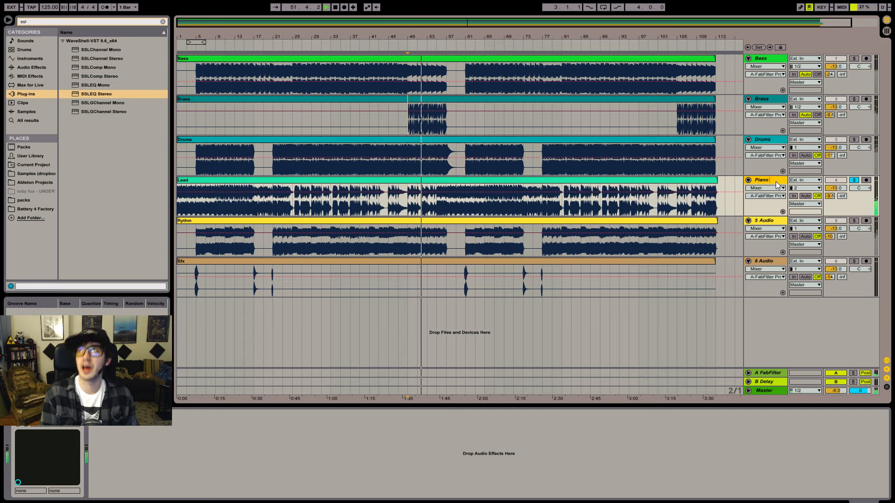
pyautogui.write(' Melod')
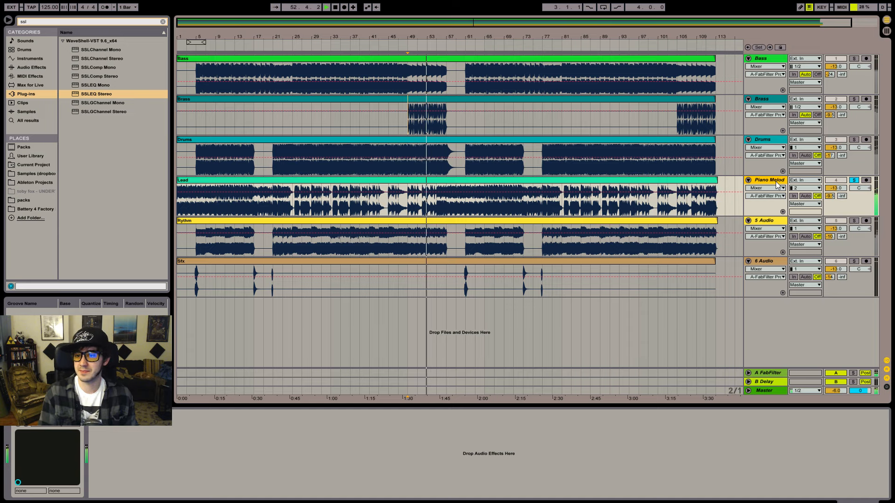
# - Solo the fifth audio track during playback and rename it Piano Harm
pyautogui.click(854, 221)
pyautogui.click(770, 222)
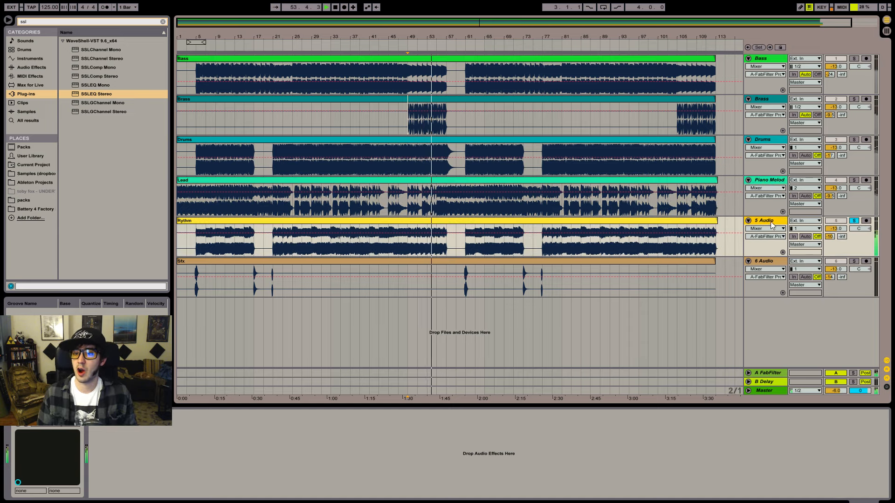
pyautogui.hotkey('ctrl', 'r')
pyautogui.write('Piano Harm')
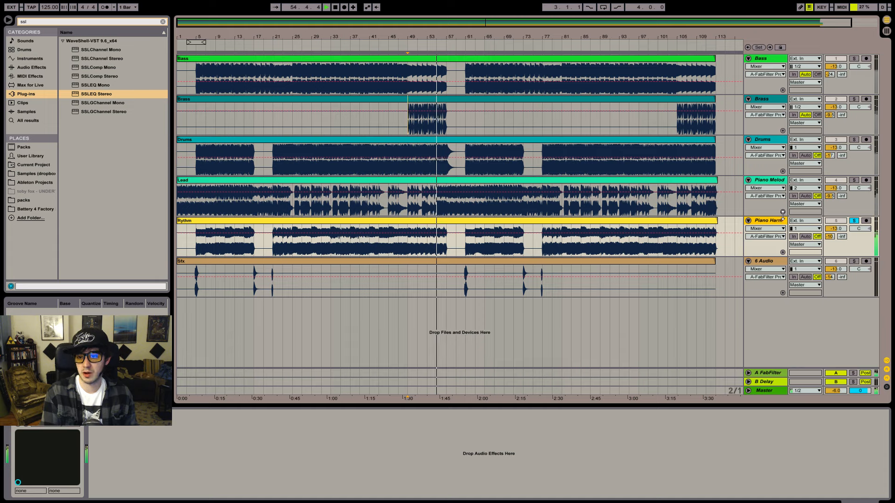
# - Solo the sixth audio track, play its effect hit at bar 61 and rename the track SFX
pyautogui.click(854, 262)
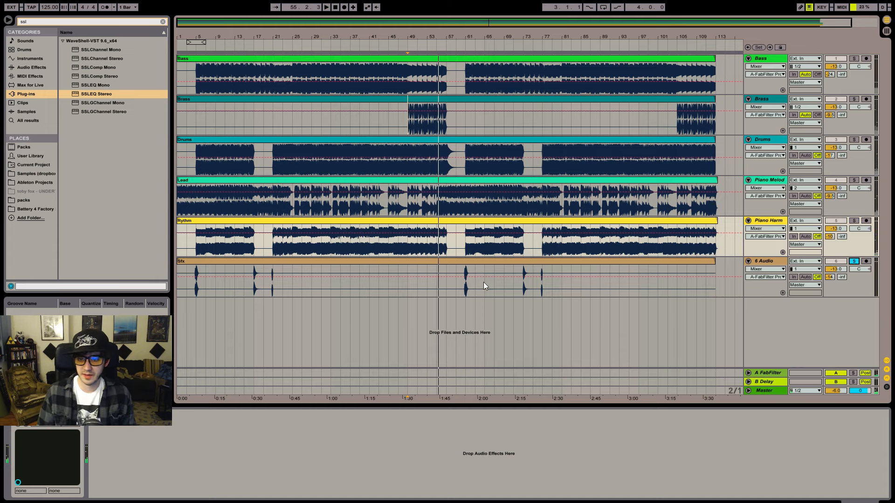
pyautogui.click(465, 287)
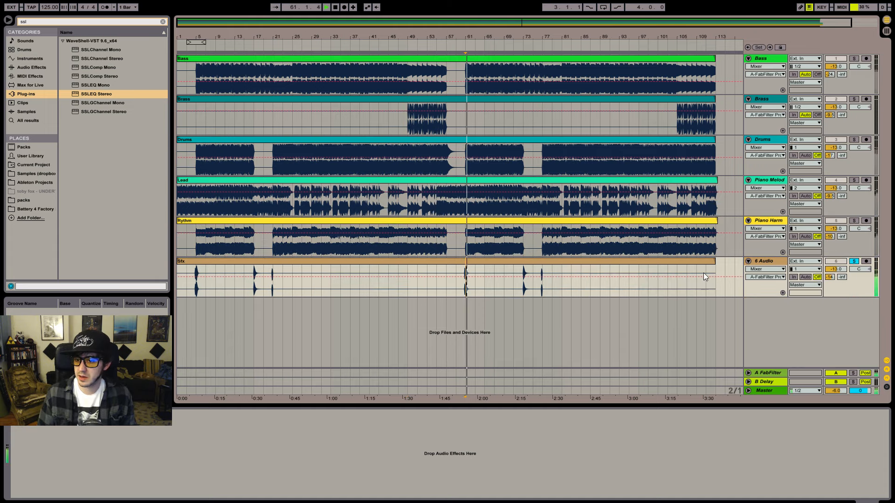
pyautogui.hotkey('ctrl', 'r')
pyautogui.write('SFX')
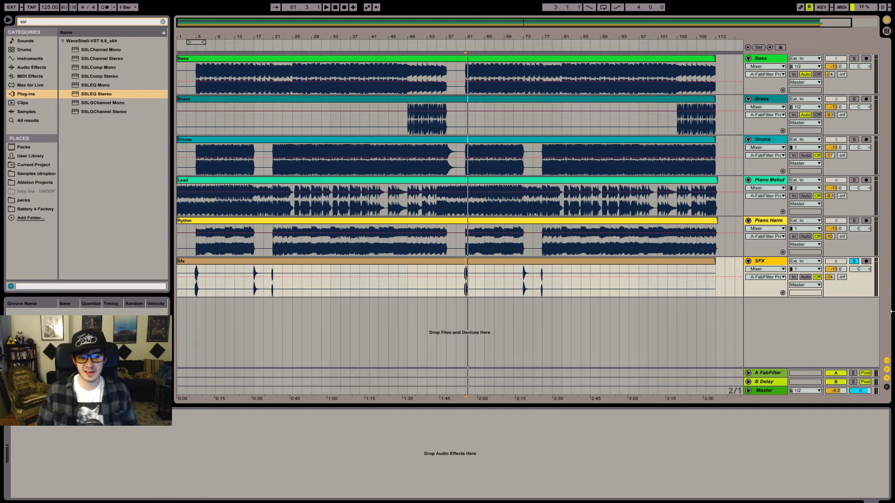
# - Switch to OBS, move the visible C920 webcam source slightly upward in the Producing scene, and return to Ableton Live
pyautogui.hotkey('alt', 'Tab')
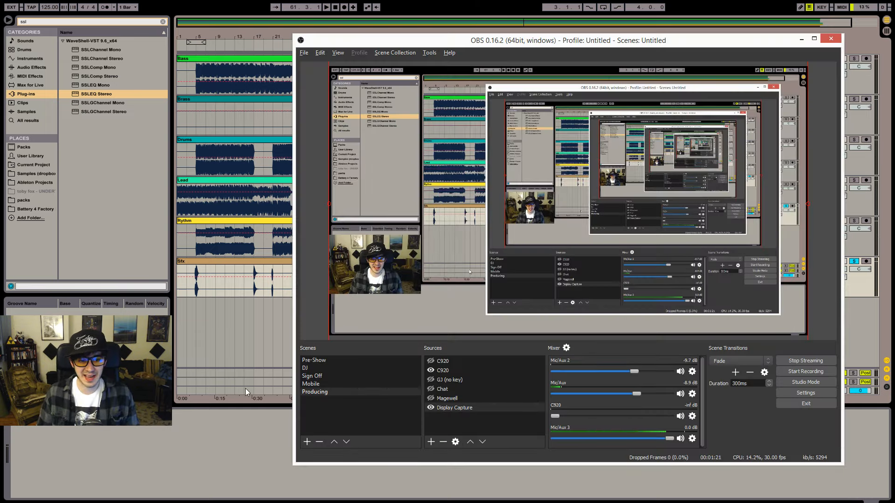
pyautogui.click(457, 362)
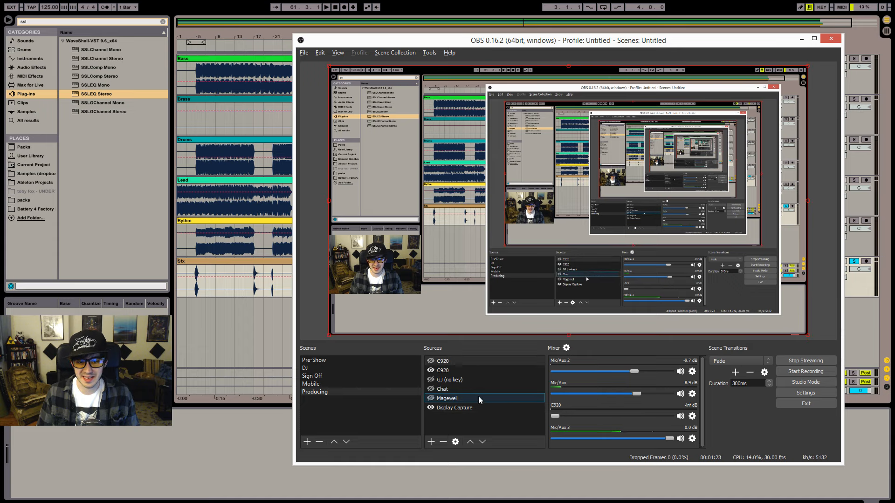
pyautogui.click(457, 371)
pyautogui.moveTo(383, 267); pyautogui.dragTo(384, 255)
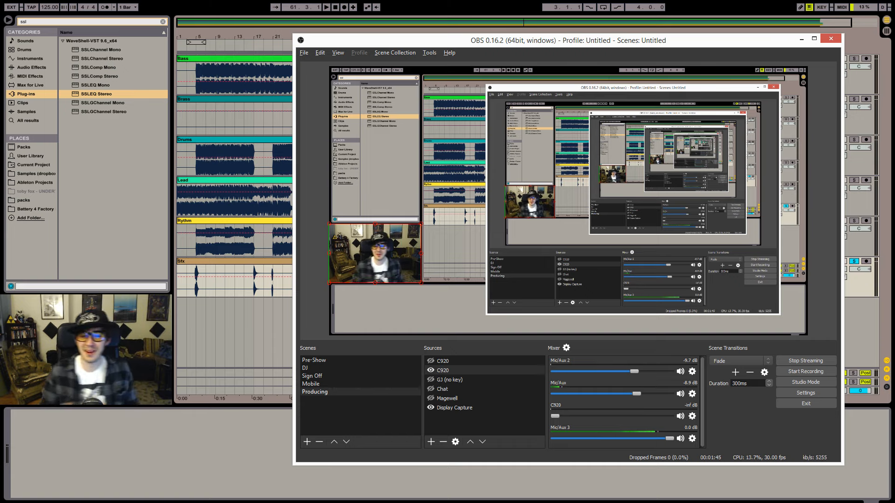
pyautogui.hotkey('alt', 'Tab')
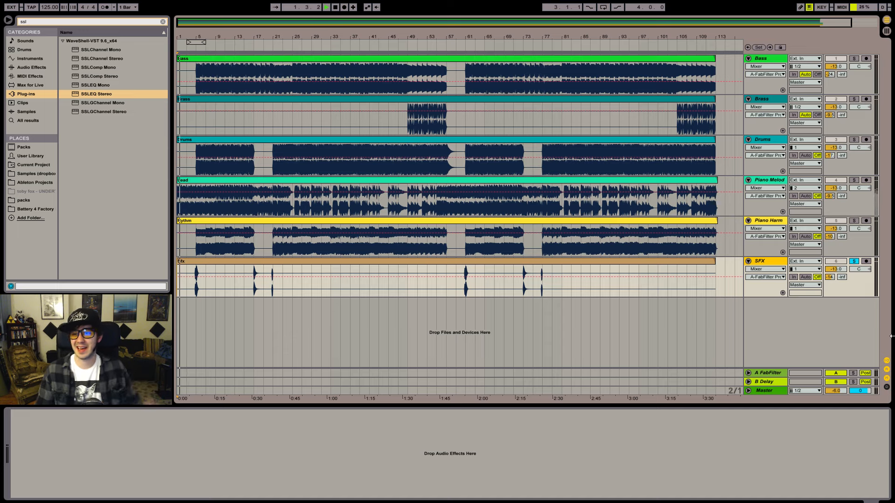
# - Unsolo the SFX track, play the full mix from the start and deactivate the FabFilter return track
pyautogui.click(853, 262)
pyautogui.press('space')
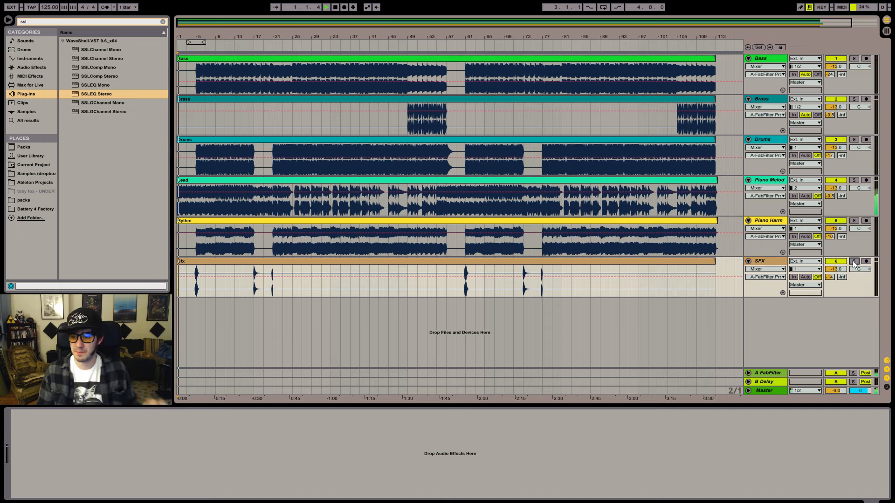
pyautogui.click(769, 372)
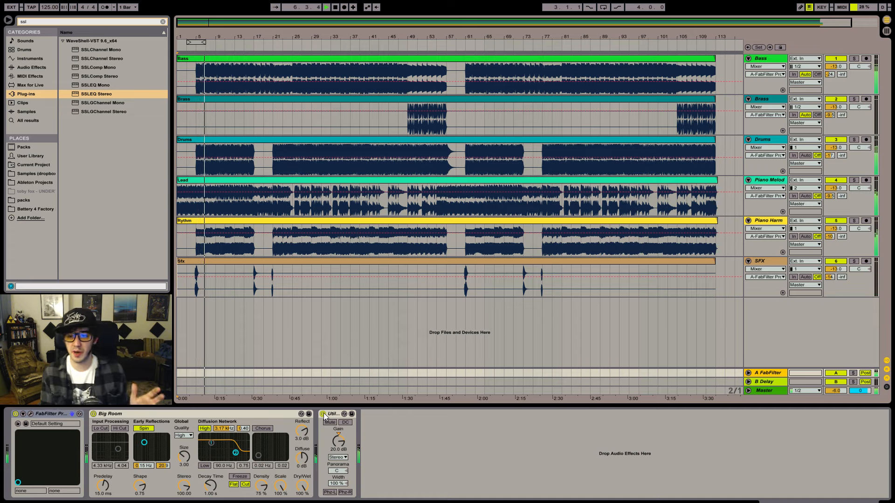
pyautogui.click(835, 373)
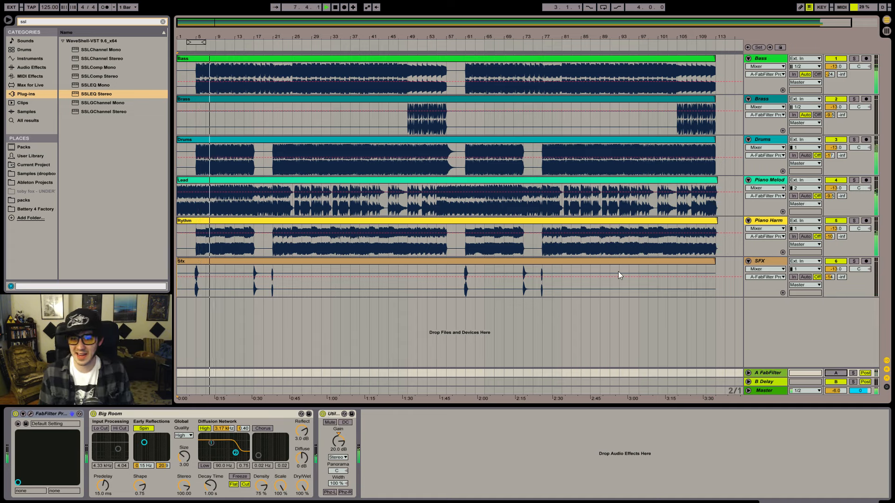
pyautogui.click(794, 502)
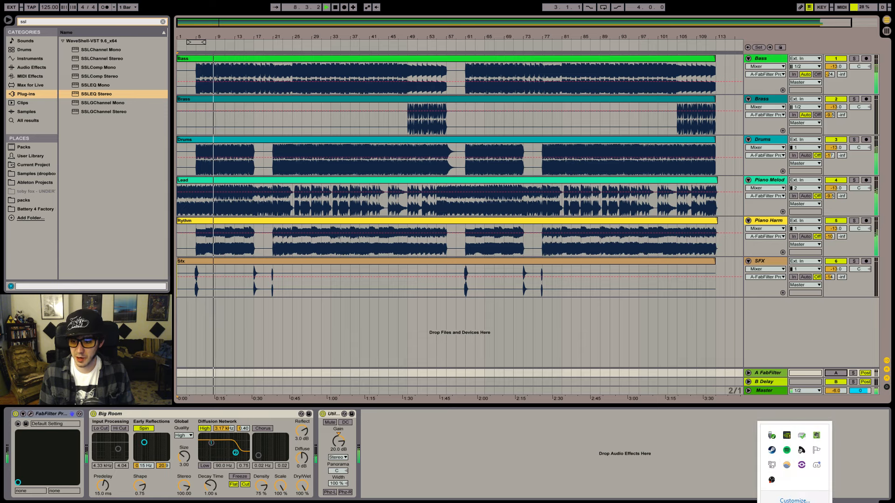
pyautogui.rightClick(786, 464)
pyautogui.click(741, 430)
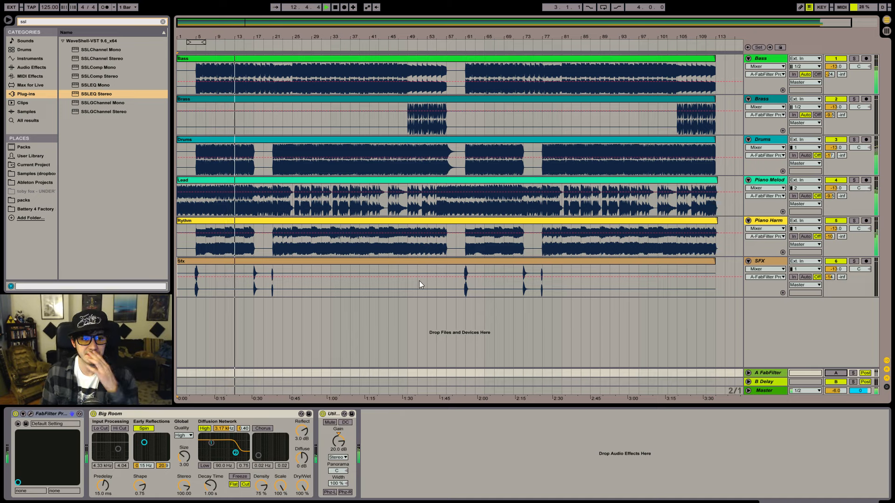
# - Solo the Bass track and inspect its FabFilter Pro-Q 2 equalizer curve during playback, closing the plug-in window when done
pyautogui.click(854, 57)
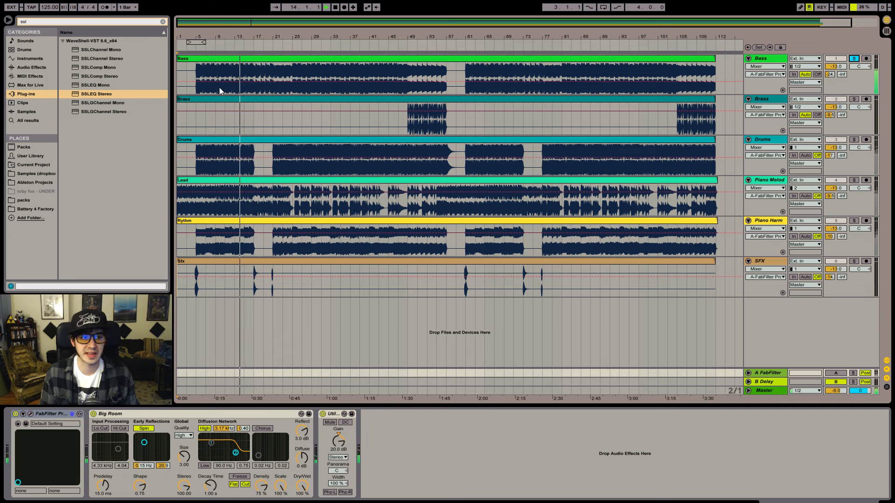
pyautogui.click(234, 78)
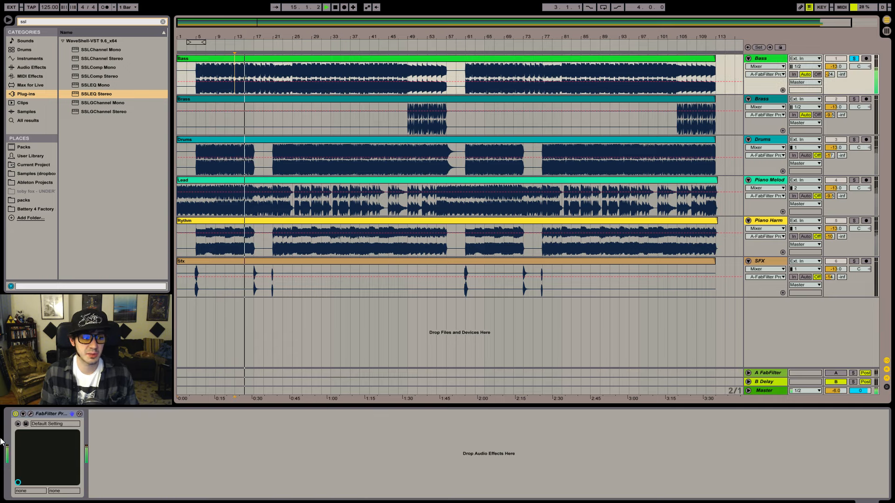
pyautogui.click(30, 413)
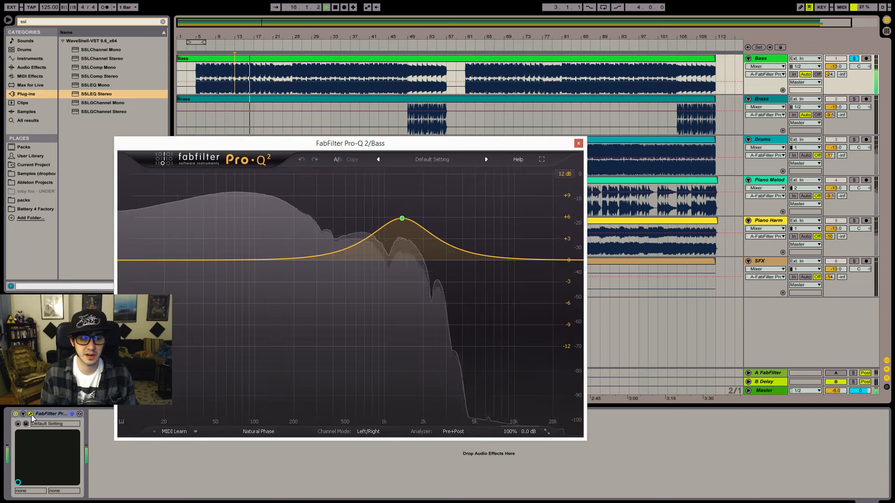
pyautogui.click(32, 415)
# - Search the plug-ins for "jjp" and load JJP-Bass Stereo after the FabFilter equalizer on the Bass track
pyautogui.click(93, 19)
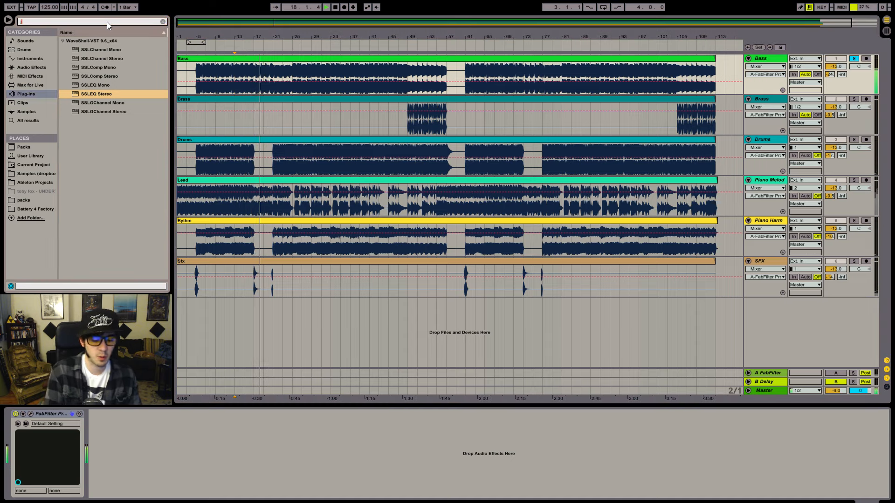
pyautogui.hotkey('ctrl', 'a')
pyautogui.write('jjp')
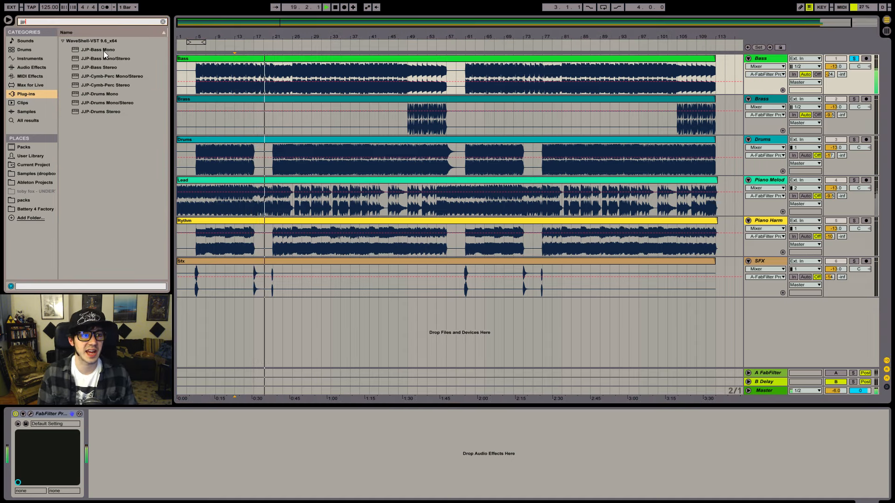
pyautogui.moveTo(105, 67); pyautogui.dragTo(125, 458)
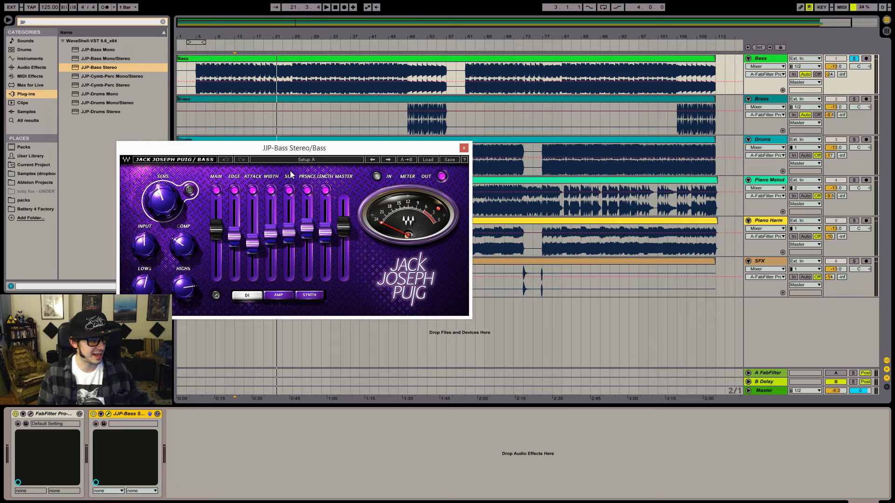
# - Minimise the Evernote window, switch to OBS and toggle the visibility of the Chat source in the Producing scene
pyautogui.hotkey('alt', 'Tab')
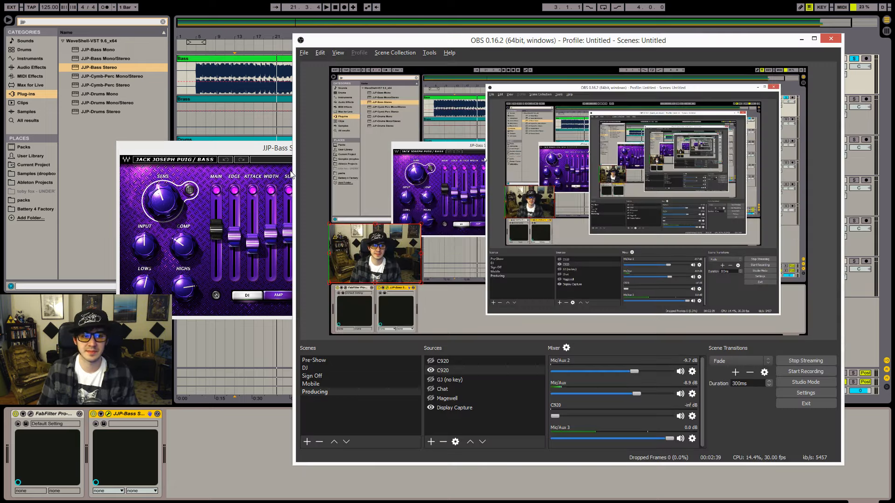
pyautogui.hotkey('alt', 'Tab')
pyautogui.hotkey('alt', 'Tab')
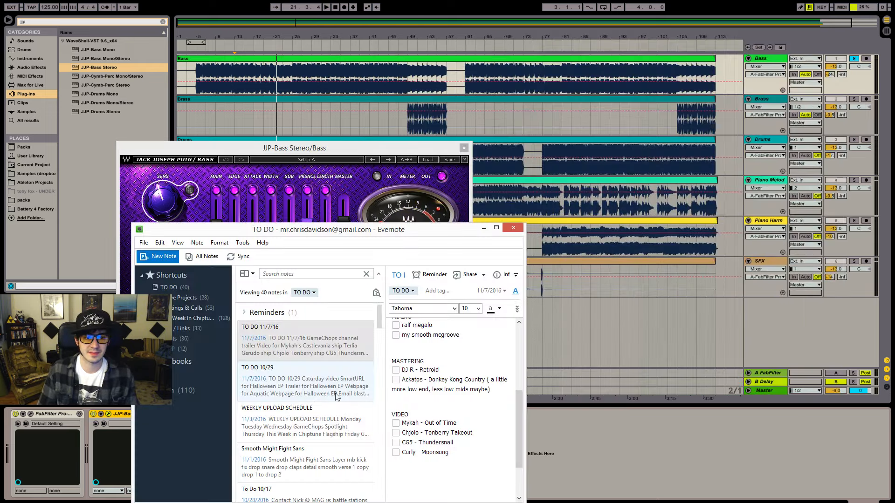
pyautogui.click(482, 228)
pyautogui.hotkey('alt', 'Tab')
pyautogui.hotkey('alt', 'Tab')
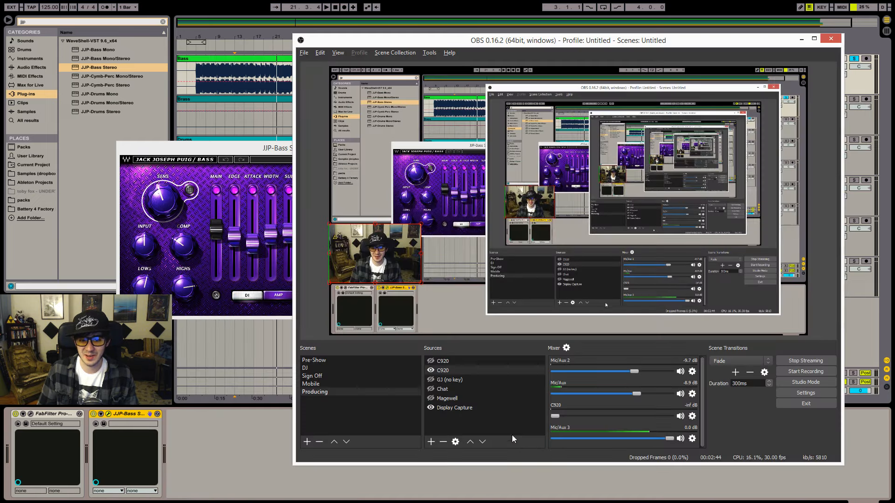
pyautogui.click(433, 389)
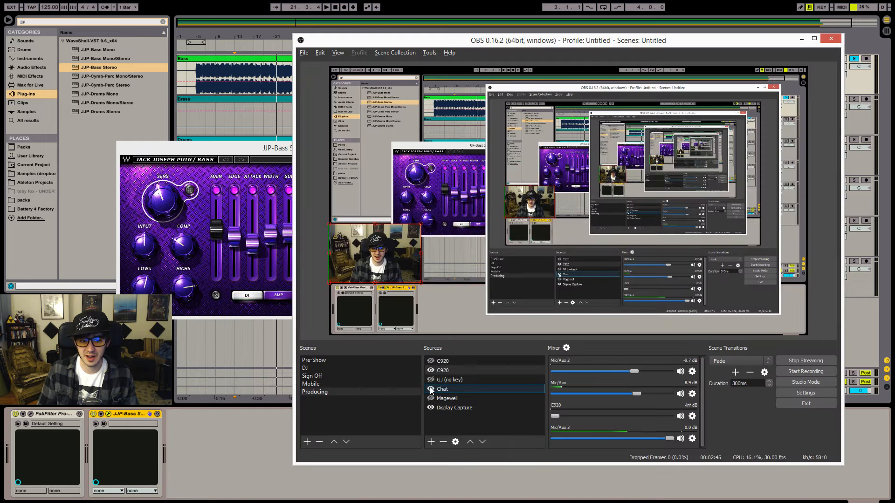
# - Make the Chat source visible in OBS, resize it to the webcam's width and place it directly above the webcam
pyautogui.click(431, 389)
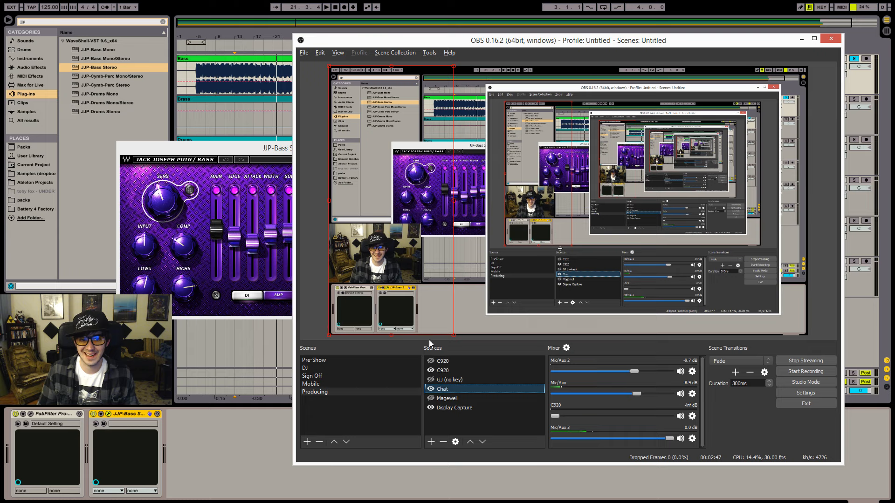
pyautogui.moveTo(429, 327); pyautogui.dragTo(398, 218)
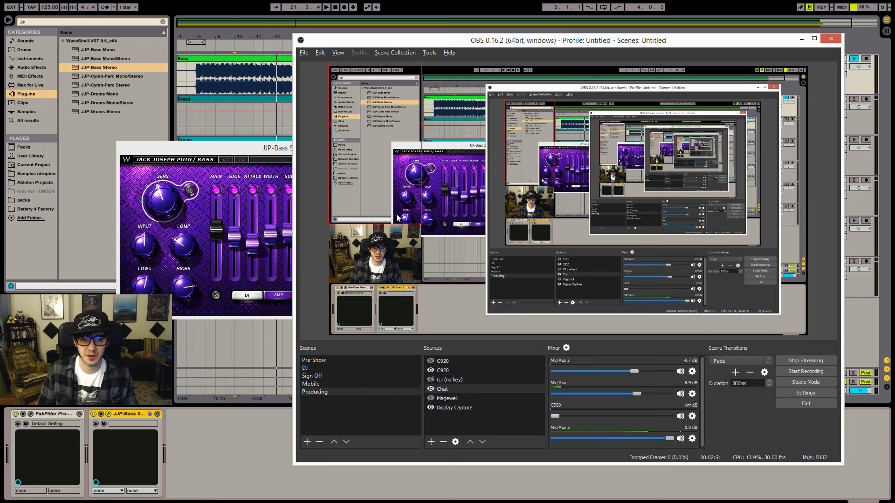
pyautogui.moveTo(396, 267); pyautogui.dragTo(396, 271)
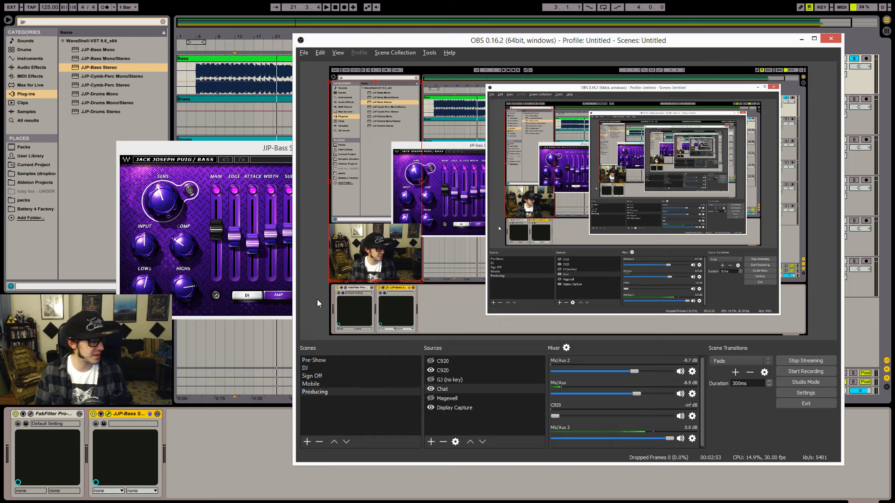
pyautogui.moveTo(380, 258); pyautogui.dragTo(379, 199)
# - Return to Ableton Live, start playback and load the Synth factory preset SUB BASS 2 in JJP-Bass Stereo
pyautogui.click(188, 459)
pyautogui.press('space')
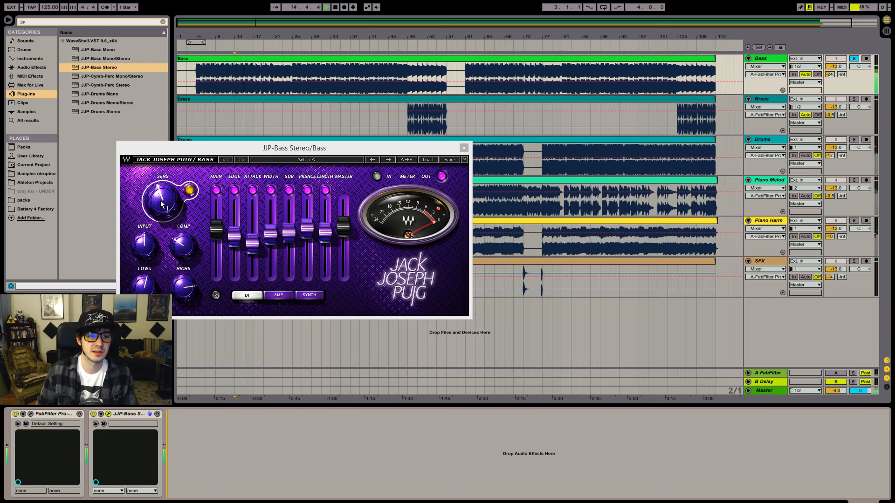
pyautogui.moveTo(158, 202); pyautogui.dragTo(158, 217)
pyautogui.click(428, 159)
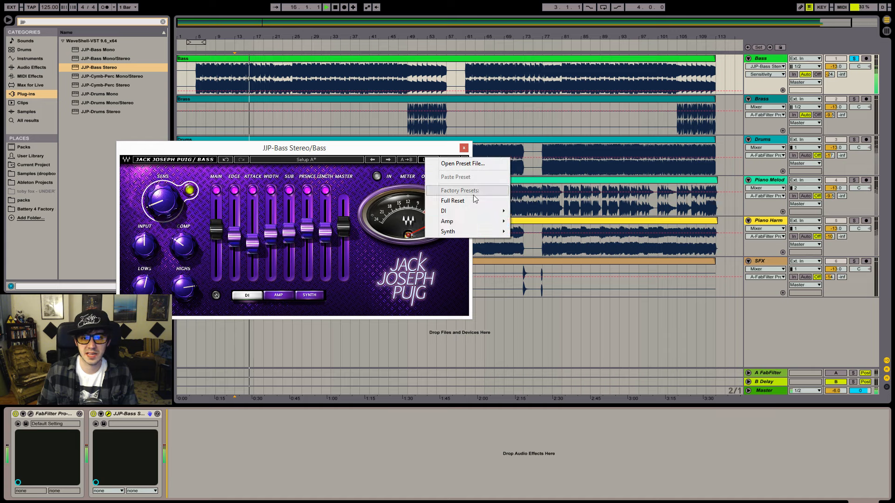
pyautogui.moveTo(469, 231)
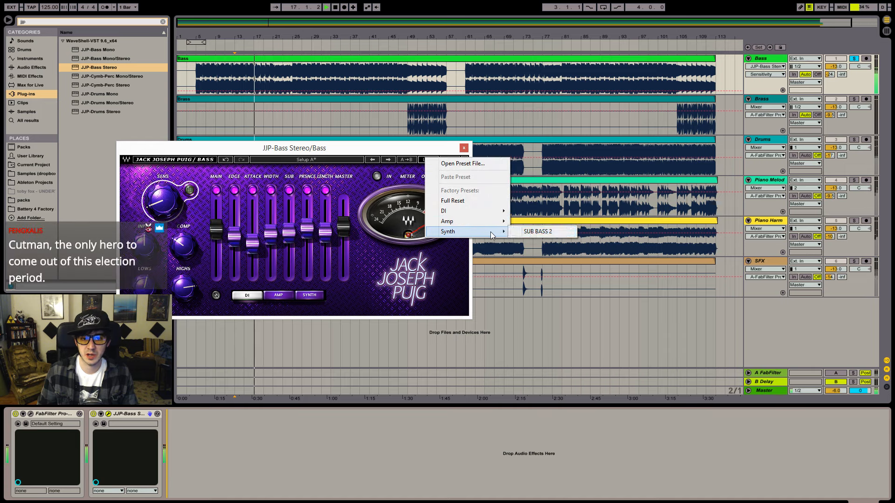
pyautogui.click(532, 232)
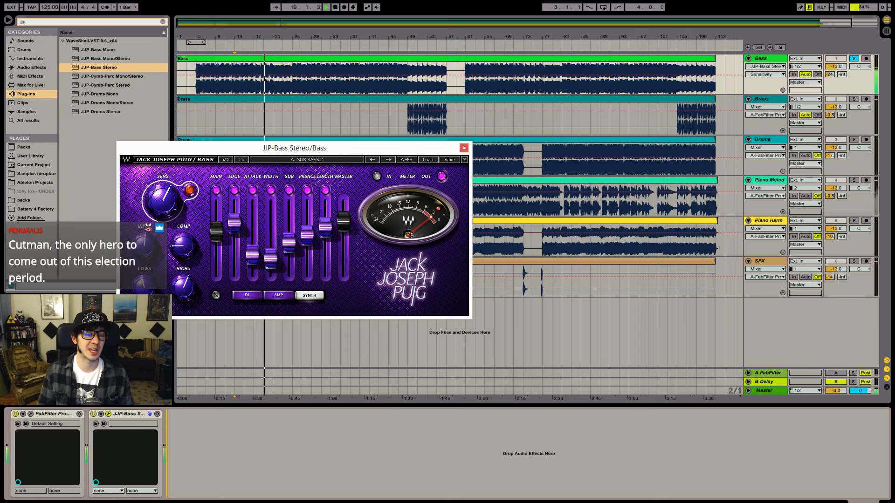
# - Paste a FabFilter Pro-Q 2 after JJP-Bass Stereo, bypass its boost band and arrange both plug-in windows without overlap
pyautogui.click(299, 464)
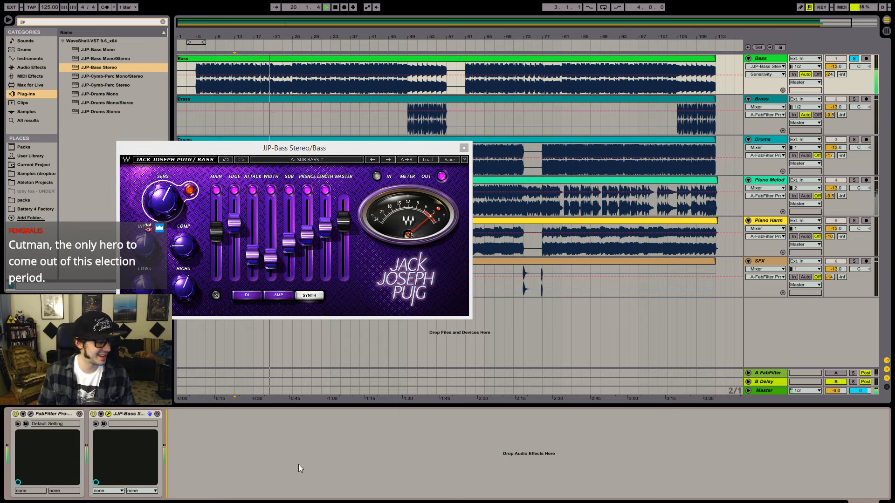
pyautogui.hotkey('ctrl', 'v')
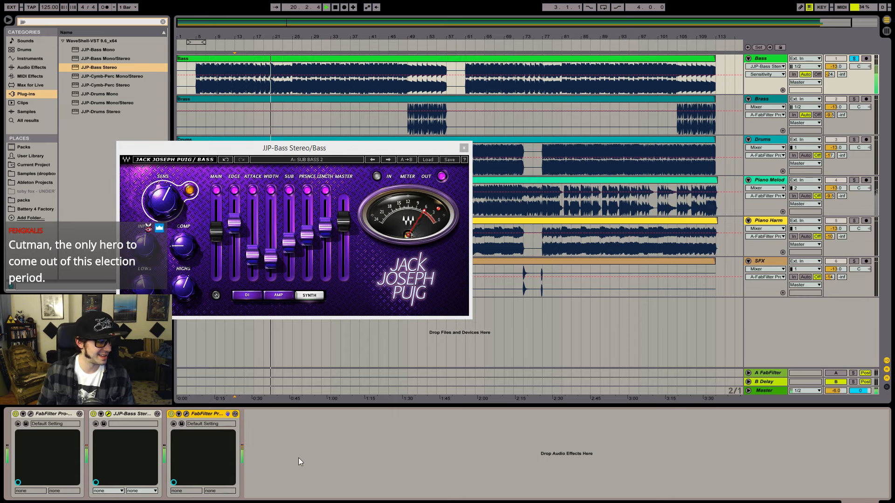
pyautogui.click(187, 414)
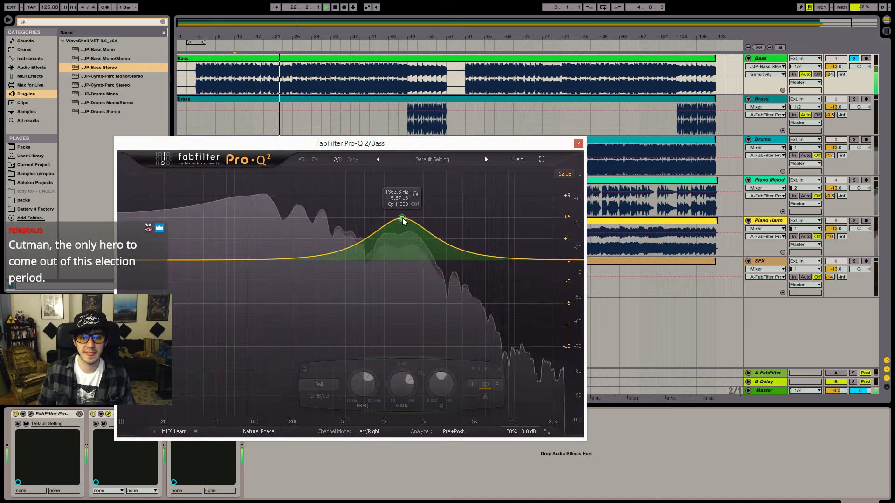
pyautogui.click(304, 368)
pyautogui.moveTo(334, 149); pyautogui.dragTo(635, 203)
pyautogui.moveTo(266, 157); pyautogui.dragTo(203, 146)
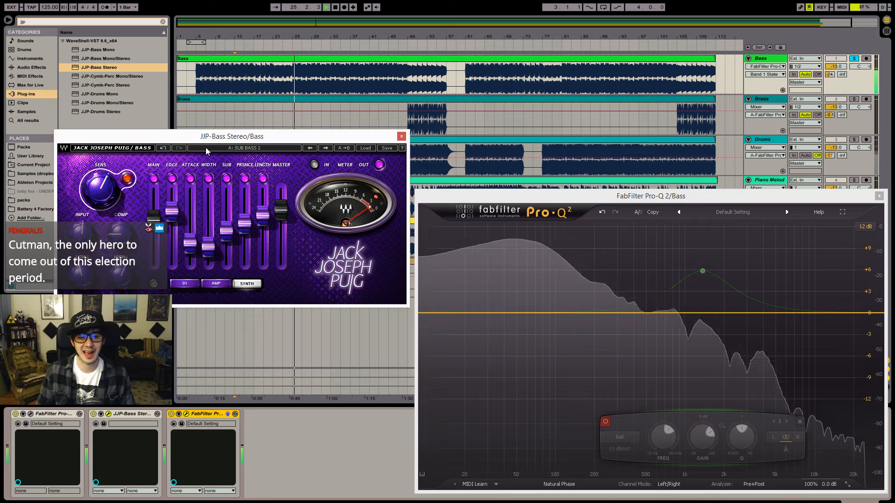
# - Lower the Sens knob and the Master fader in JJP-Bass Stereo, placing the playback start at about bar 39
pyautogui.hotkey('alt', 'Tab')
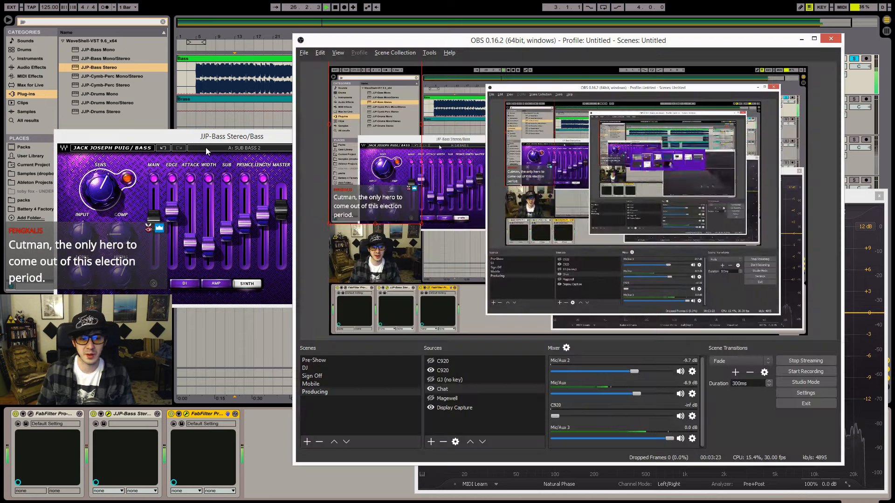
pyautogui.hotkey('alt', 'Tab')
pyautogui.moveTo(101, 188)
pyautogui.mouseDown()
pyautogui.moveTo(101, 208)
pyautogui.moveTo(106, 191)
pyautogui.mouseUp()
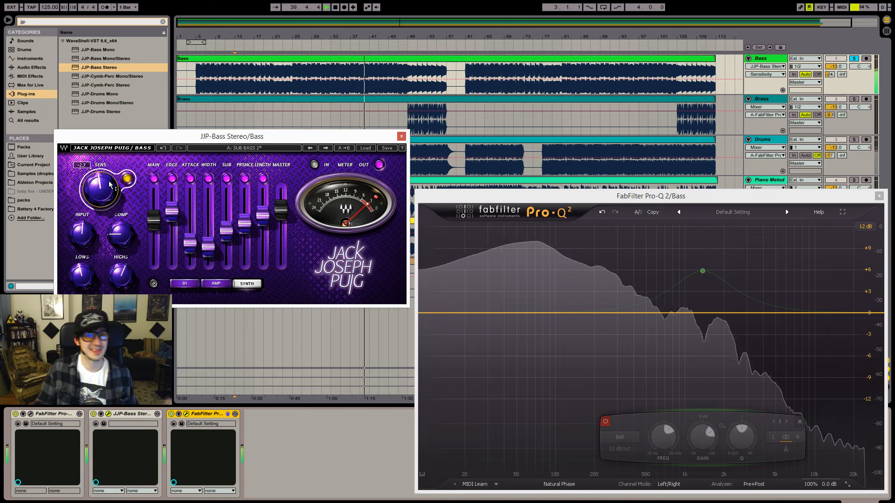
pyautogui.hotkey('alt', 'Tab')
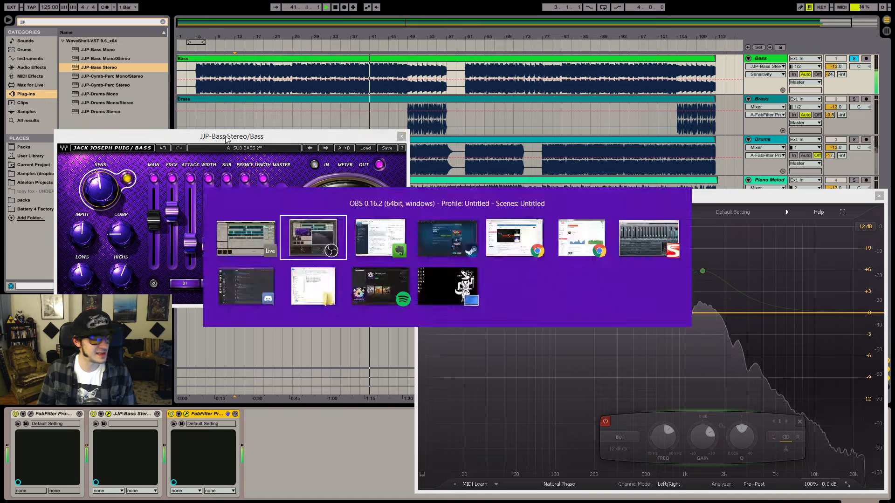
pyautogui.hotkey('alt', 'Tab')
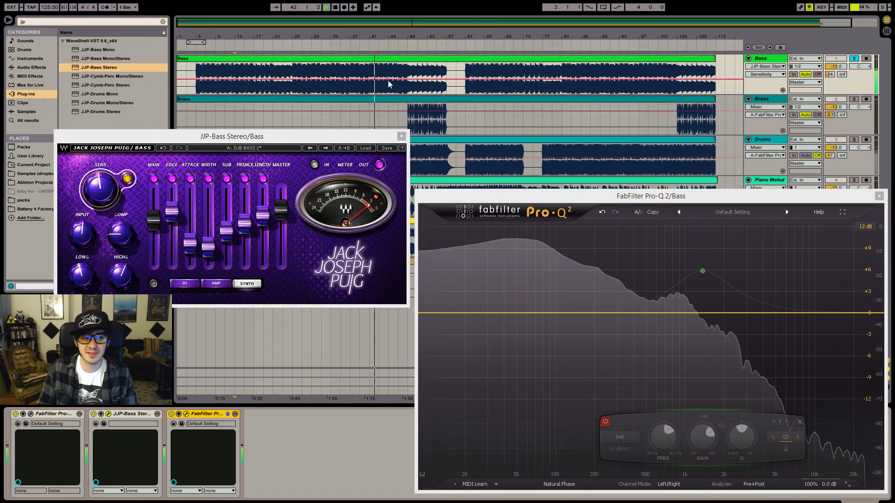
pyautogui.click(360, 86)
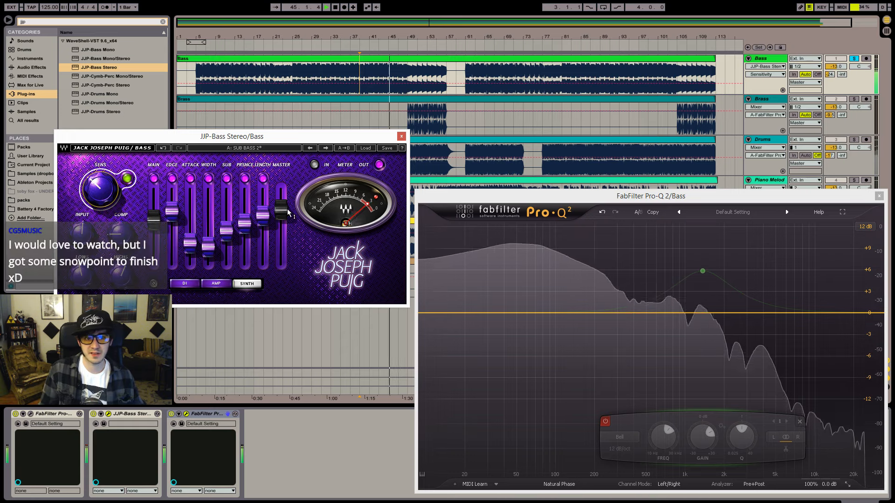
pyautogui.moveTo(287, 212); pyautogui.dragTo(287, 217)
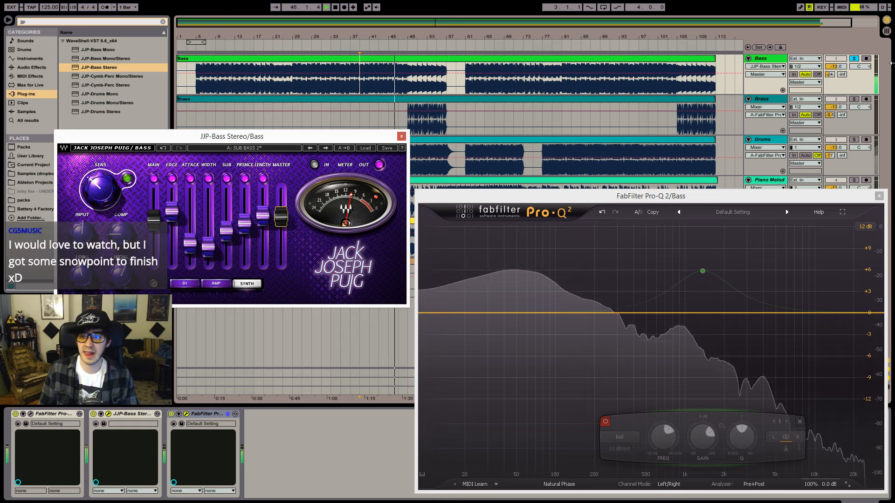
# - Raise the Bass track's volume and fine-tune JJP-Bass Stereo's Sens while checking the level in the Session View mixer
pyautogui.moveTo(835, 67); pyautogui.dragTo(835, 53)
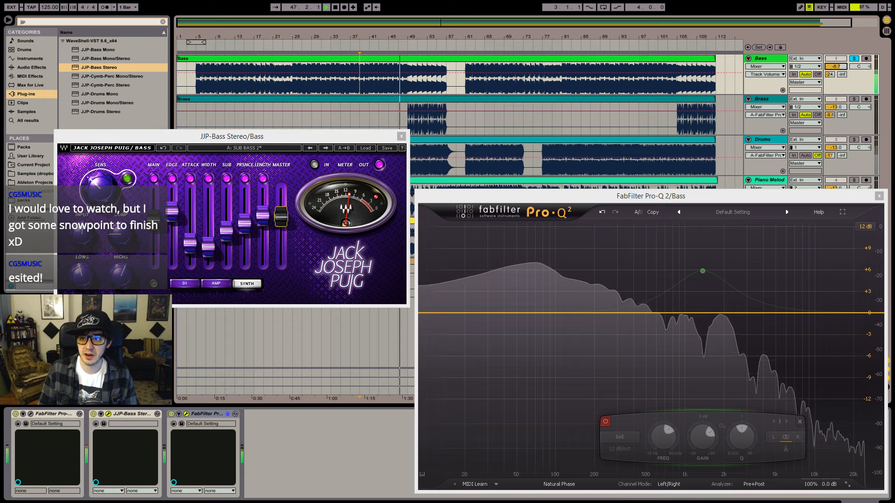
pyautogui.press('Tab')
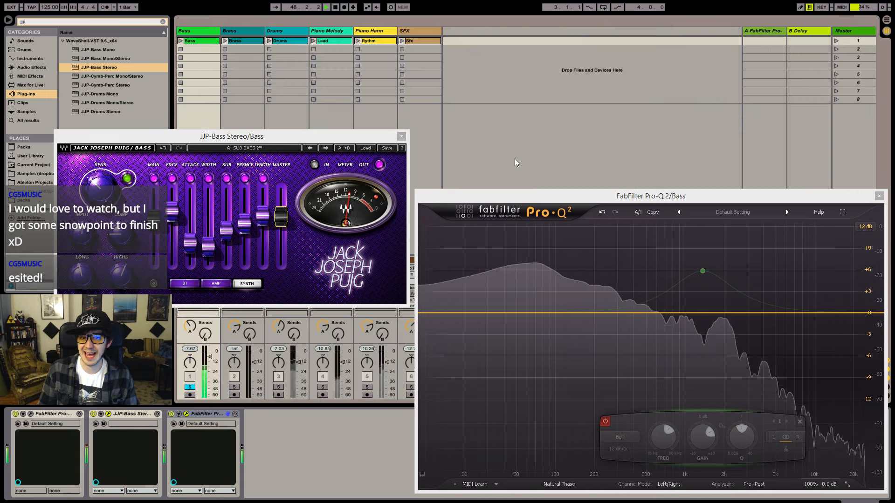
pyautogui.moveTo(320, 139); pyautogui.dragTo(323, 77)
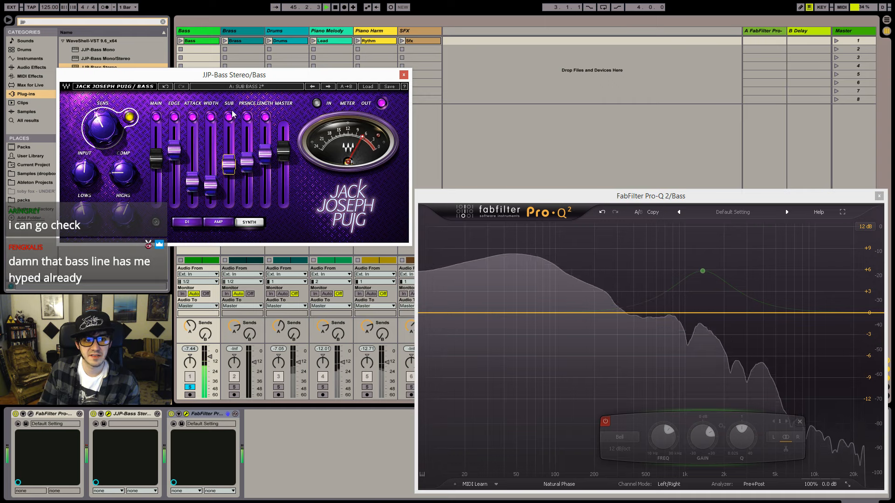
pyautogui.click(175, 119)
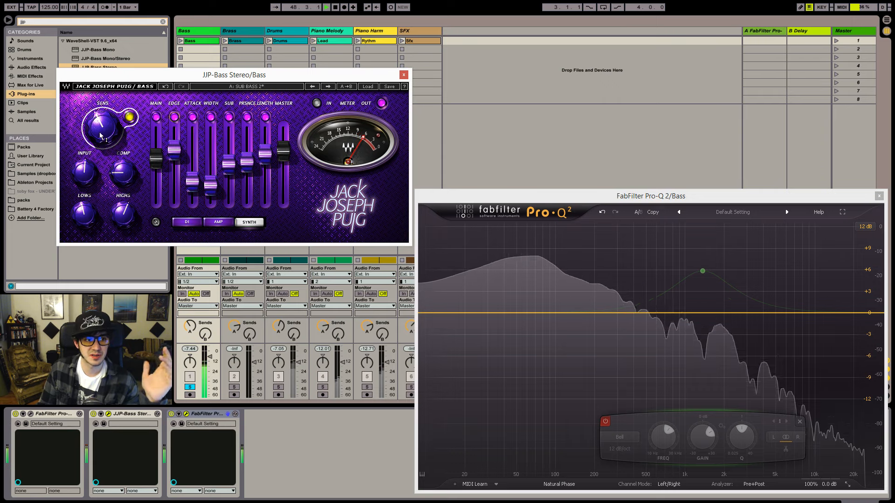
pyautogui.moveTo(108, 133)
pyautogui.mouseDown()
pyautogui.moveTo(108, 110)
pyautogui.moveTo(108, 126)
pyautogui.mouseUp()
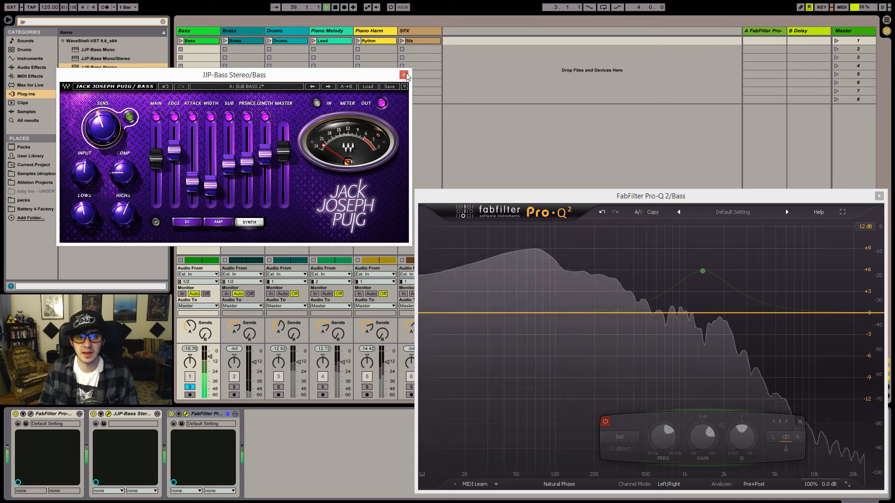
# - Stop playback, close the JJP-Bass Stereo and Pro-Q 2 windows and return to the Arrangement View
pyautogui.press('space')
pyautogui.click(403, 75)
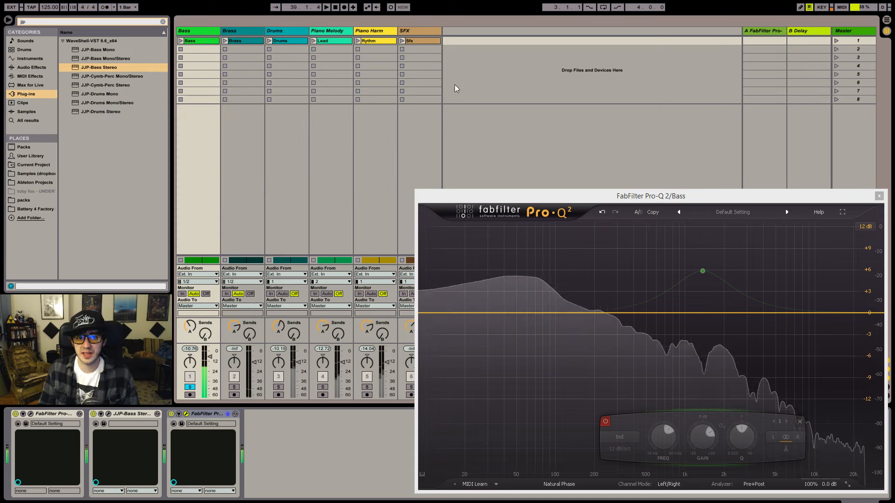
pyautogui.click(879, 196)
pyautogui.press('Tab')
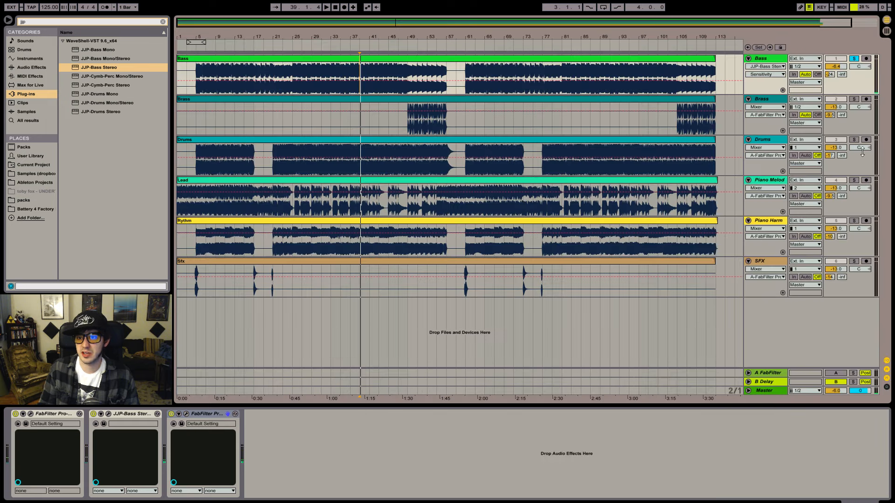
# - Move the Drums track above Brass and play it soloed from about bar 23
pyautogui.moveTo(759, 140); pyautogui.dragTo(760, 106)
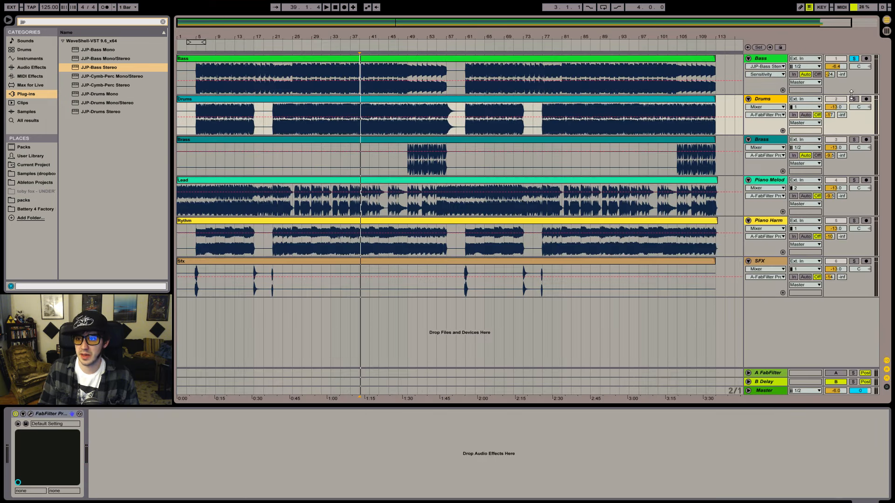
pyautogui.click(282, 117)
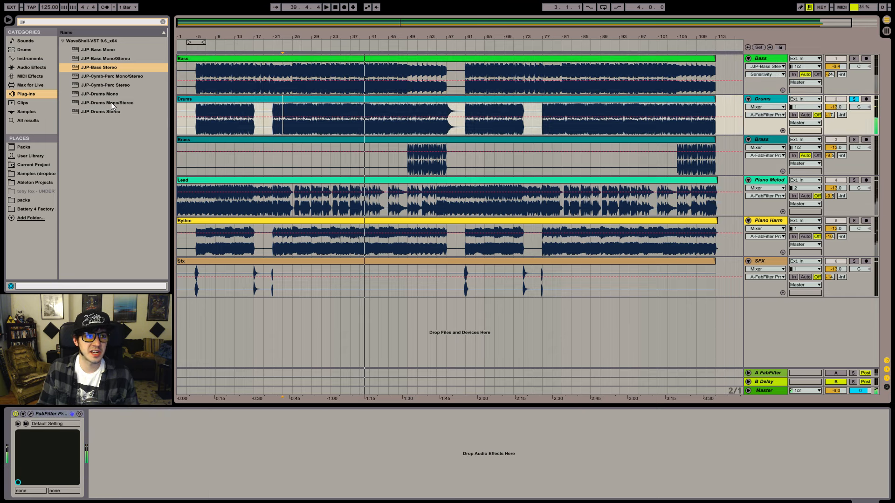
# - Load JJP-Drums Stereo on the Drums track and place it before the FabFilter equalizer
pyautogui.doubleClick(95, 111)
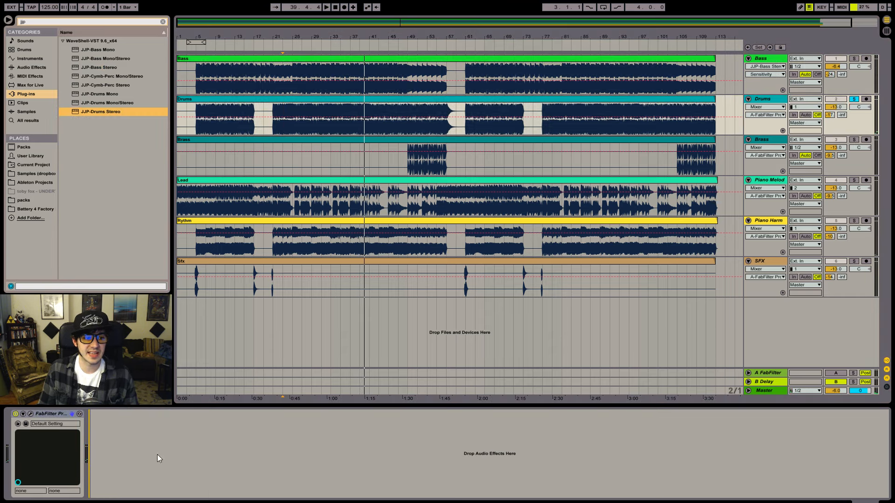
pyautogui.click(33, 414)
pyautogui.click(32, 414)
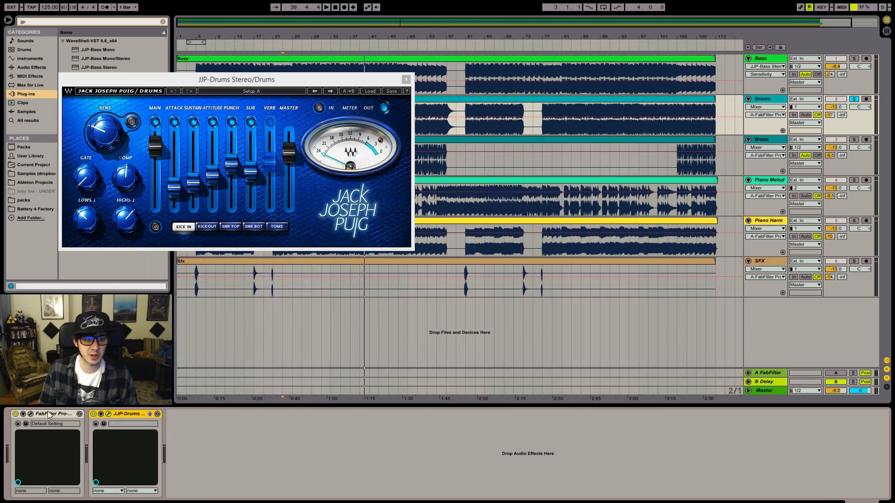
pyautogui.moveTo(47, 413); pyautogui.dragTo(208, 432)
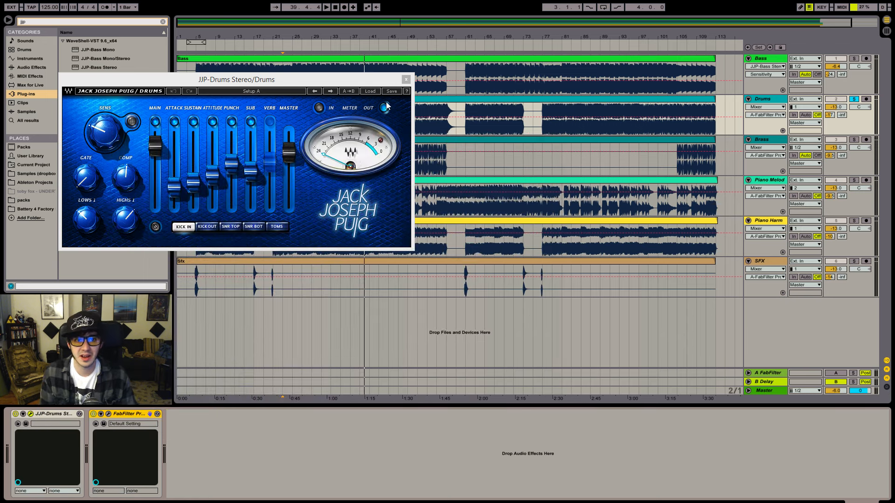
# - Audition the Kick preset CARDIAC KICK in JJP-Drums Stereo, and remove the plug-in from the Drums track
pyautogui.click(372, 91)
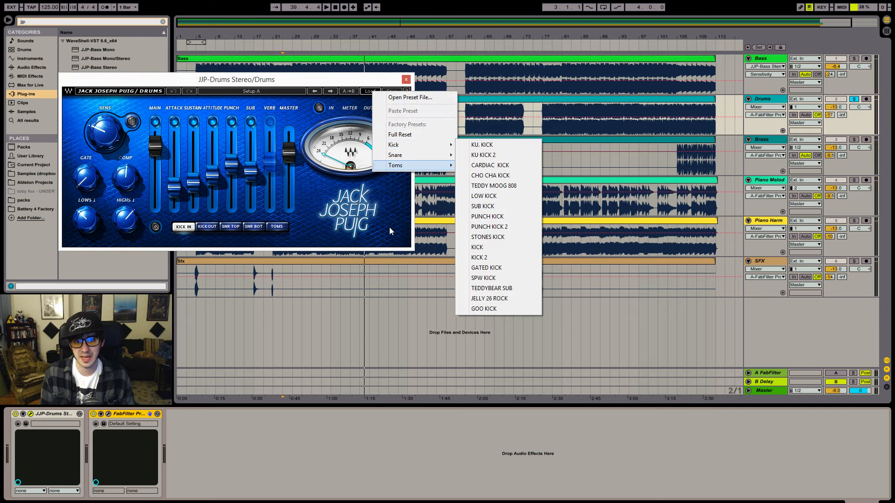
pyautogui.moveTo(415, 144)
pyautogui.click(513, 164)
pyautogui.press('space')
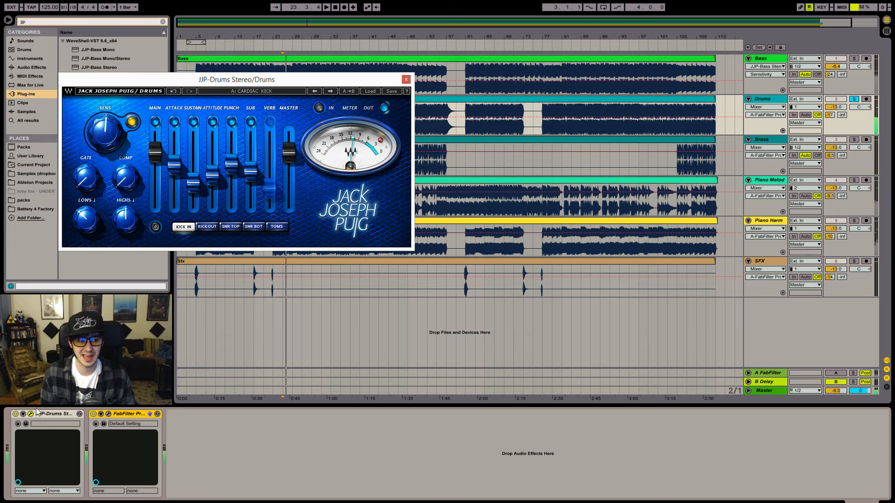
pyautogui.click(44, 413)
pyautogui.press('Delete')
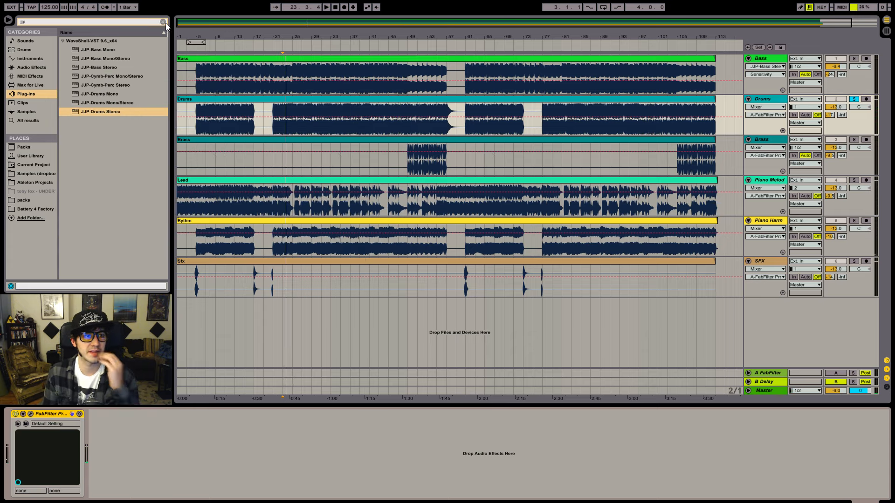
# - Clear the plug-in search, insert CLA Drums Stereo before the FabFilter equalizer on the Drums track and start playback
pyautogui.click(163, 21)
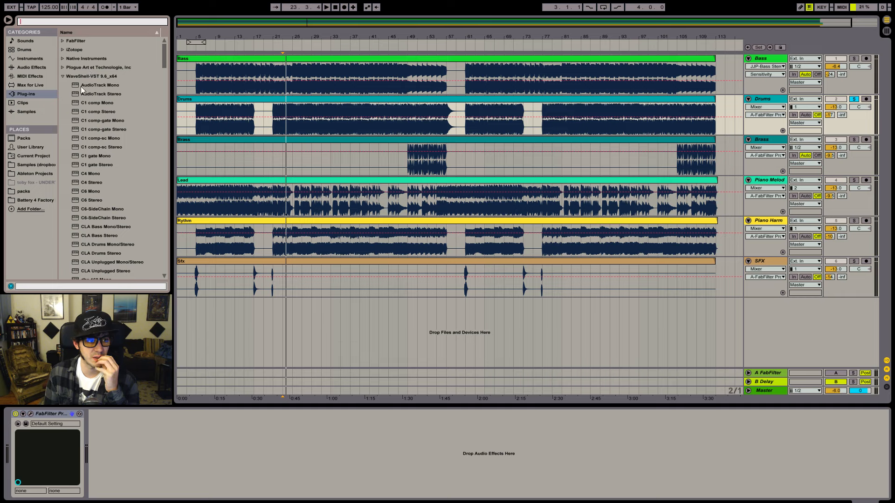
pyautogui.scroll(-5, 80, 85)
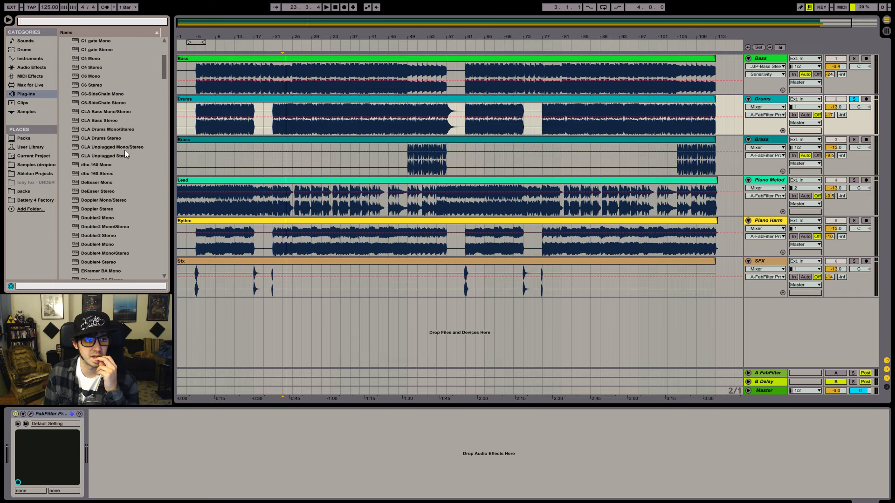
pyautogui.moveTo(107, 139)
pyautogui.mouseDown()
pyautogui.moveTo(74, 410)
pyautogui.moveTo(48, 459)
pyautogui.moveTo(22, 458)
pyautogui.mouseUp()
pyautogui.press('space')
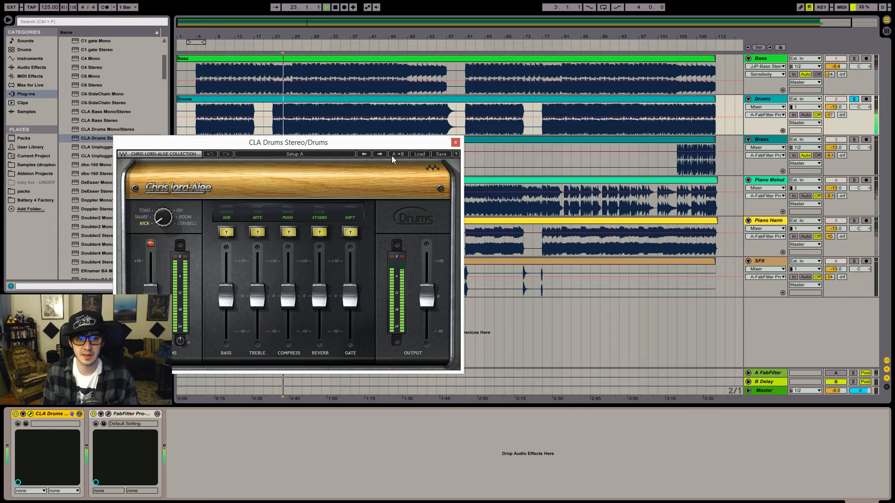
# - Audition the OverHeads - Start Me Up preset of CLA Drums on the soloed Drums track
pyautogui.click(421, 156)
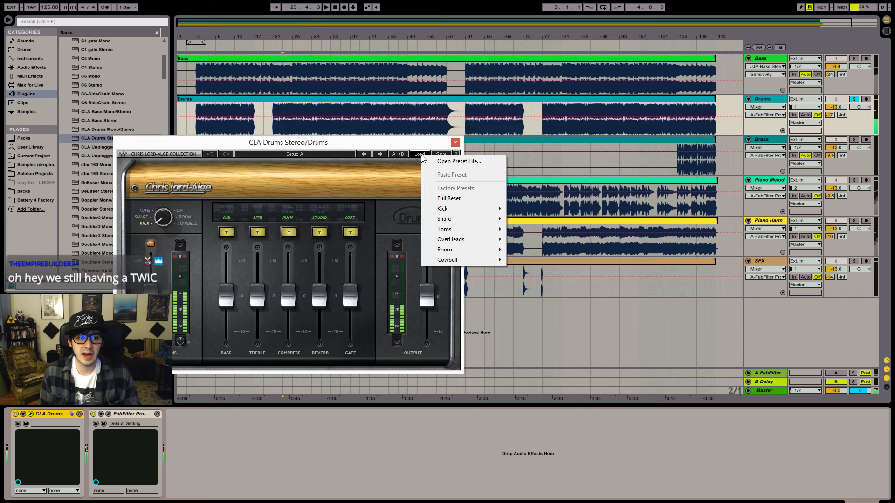
pyautogui.moveTo(484, 211)
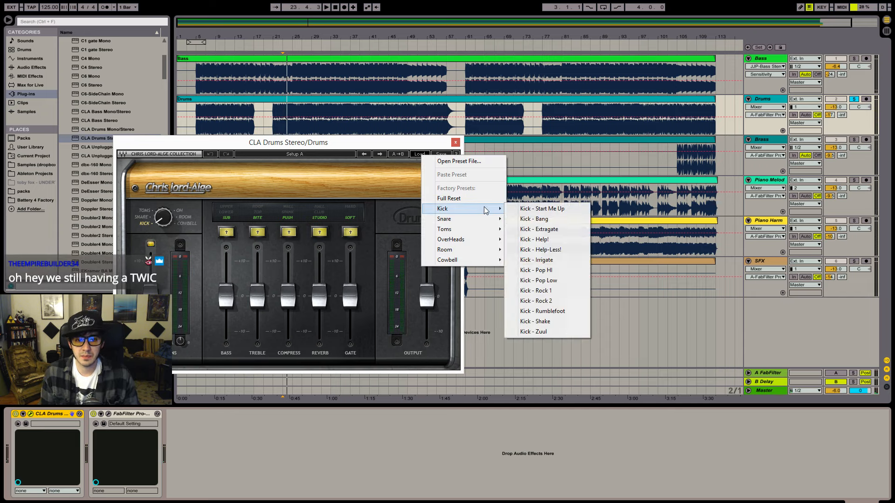
pyautogui.moveTo(485, 240)
pyautogui.click(533, 240)
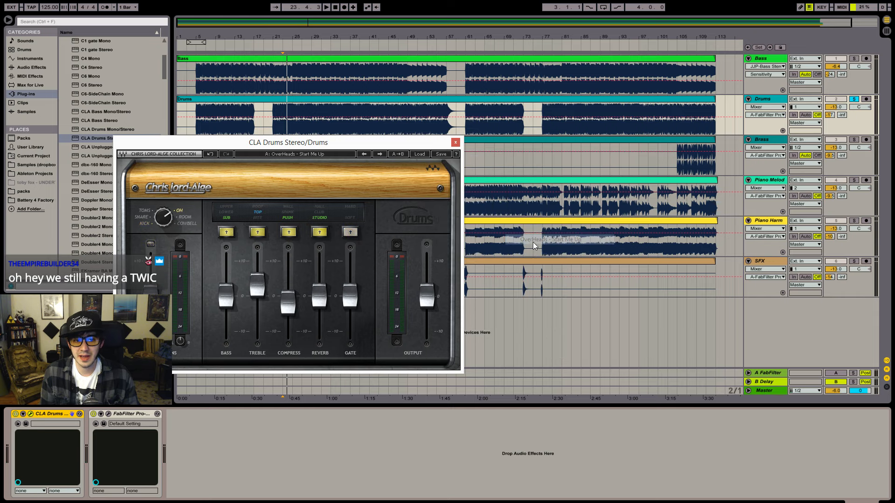
pyautogui.press('space')
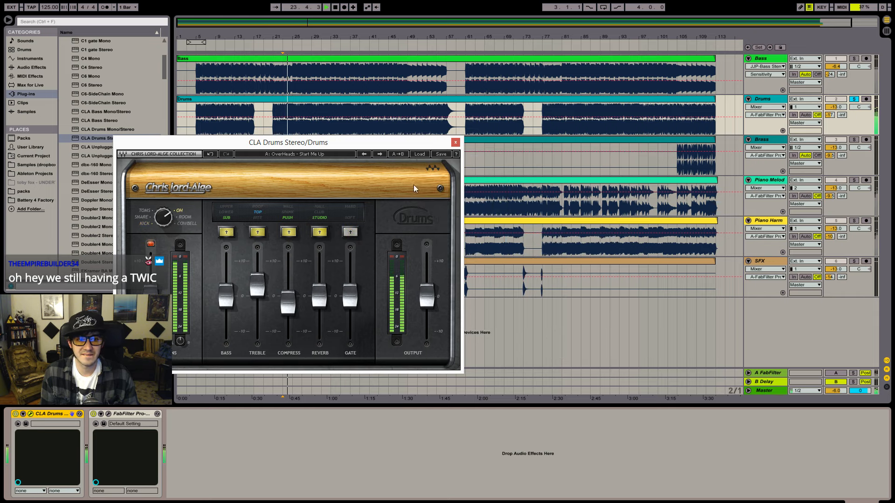
# - Audition the Room presets Start Me Up and Balladeer in CLA Drums, and set the playback start to bar 21
pyautogui.click(425, 154)
pyautogui.moveTo(494, 242)
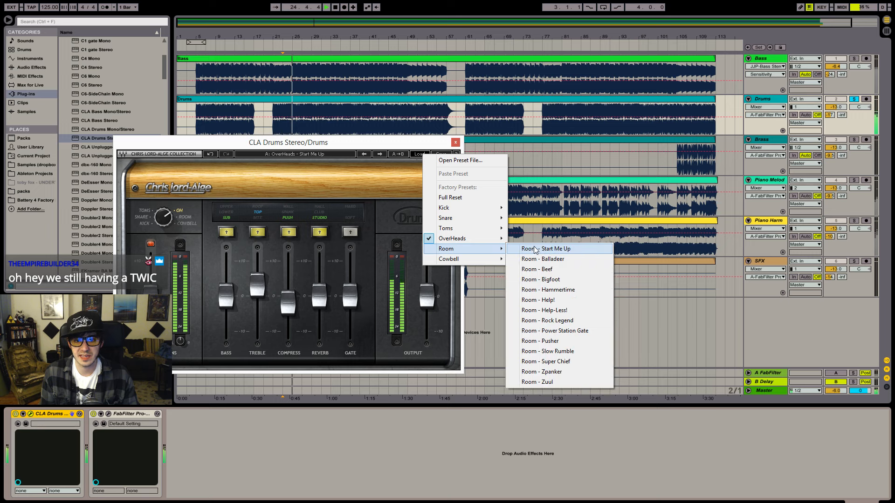
pyautogui.click(539, 249)
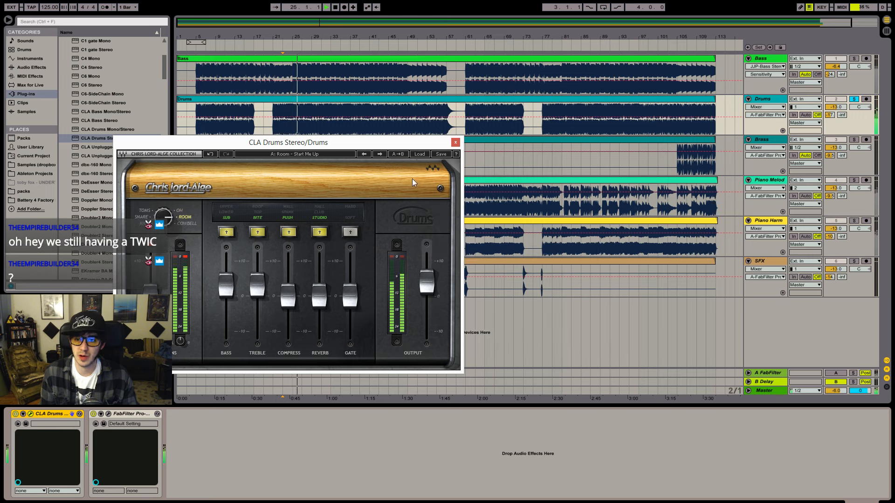
pyautogui.click(380, 154)
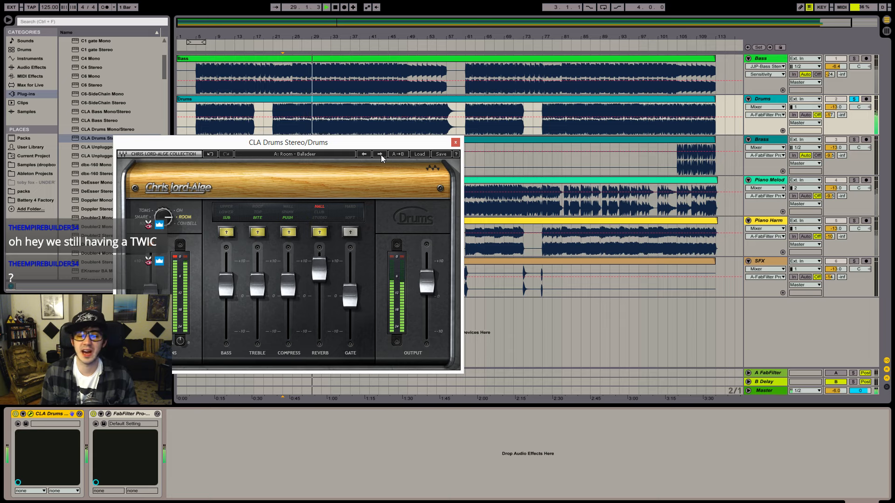
pyautogui.press('space')
pyautogui.click(275, 112)
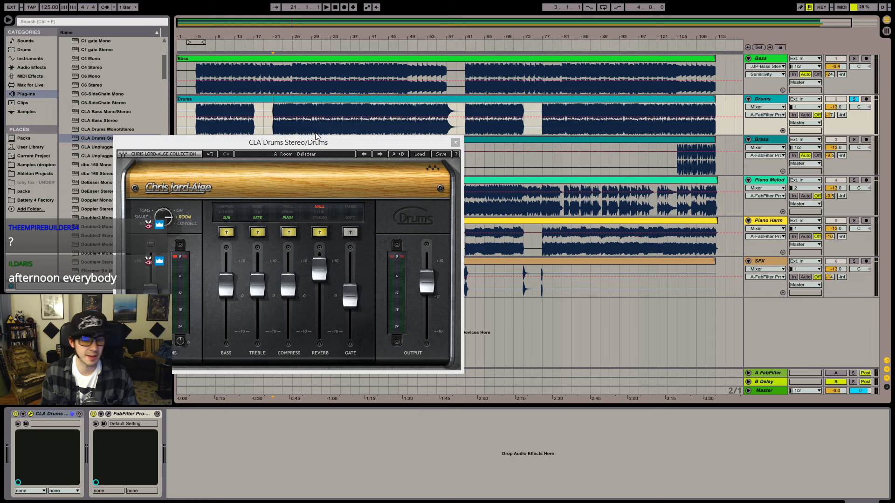
# - Switch to OBS, show the Sign Off scene, restore the Producing scene and return to Ableton Live
pyautogui.hotkey('alt', 'Tab')
pyautogui.press('Tab')
pyautogui.hotkey('shift', 'Tab')
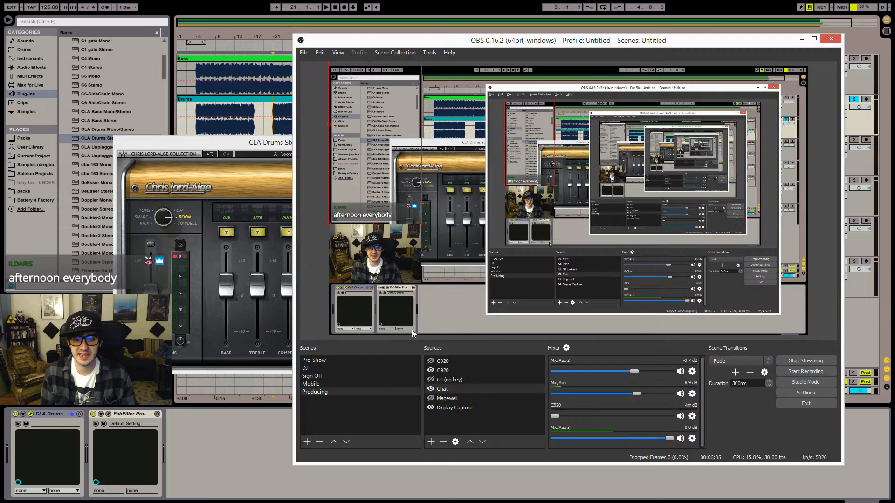
pyautogui.click(343, 362)
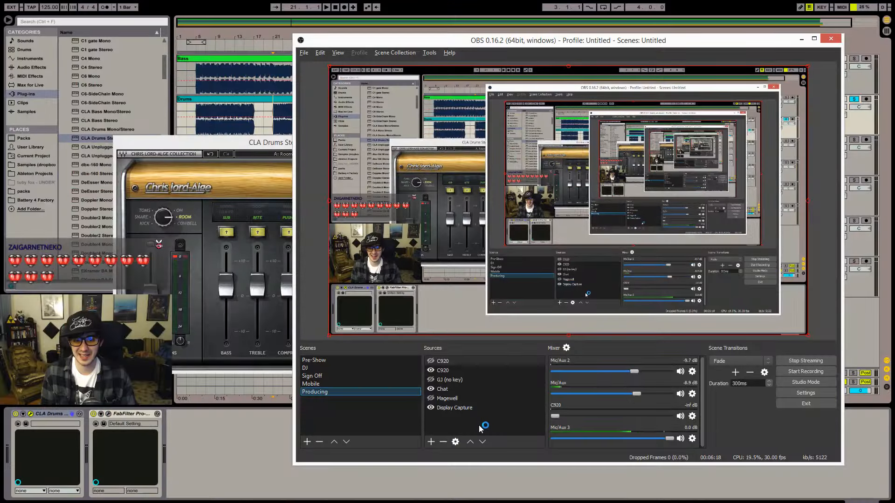
pyautogui.rightClick(480, 427)
pyautogui.click(339, 378)
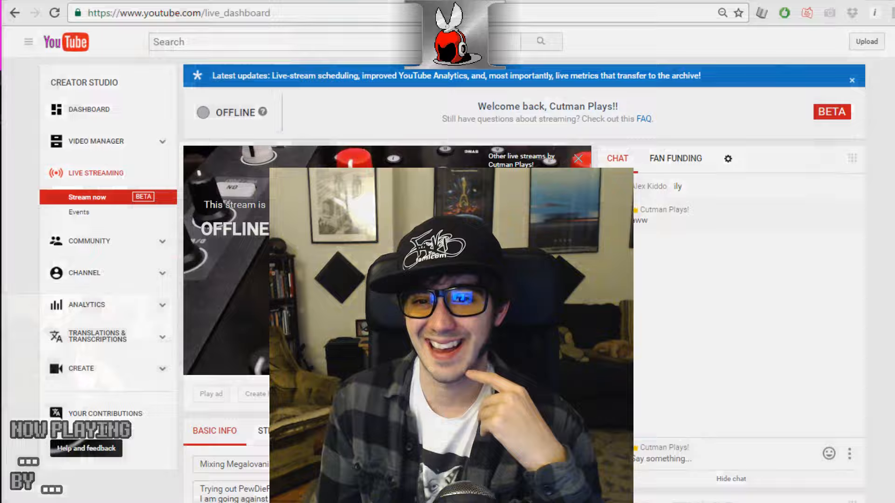
pyautogui.click(340, 392)
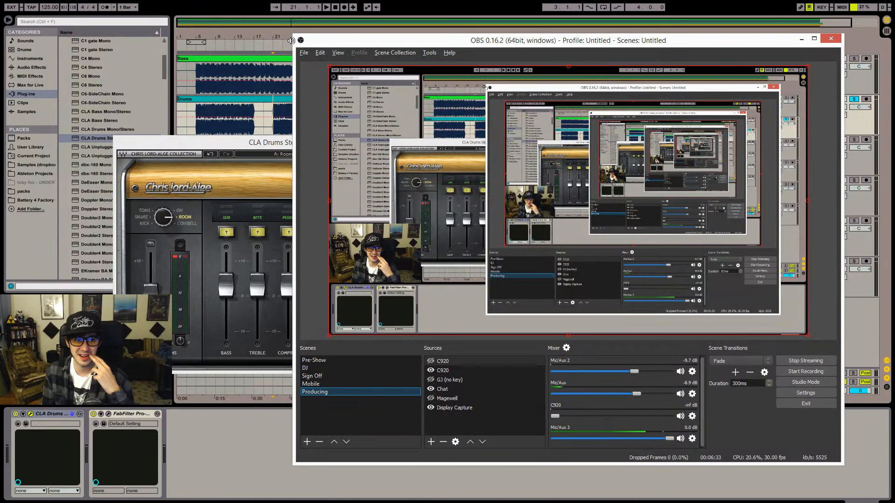
pyautogui.moveTo(291, 40); pyautogui.dragTo(439, 165)
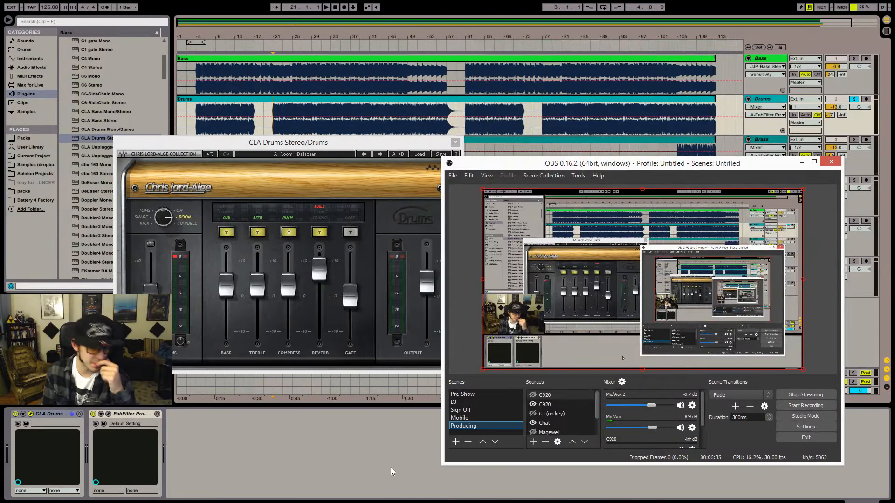
pyautogui.click(359, 421)
# - Play the drums from bar 21, and remove CLA Drums Stereo from the Drums track
pyautogui.press('space')
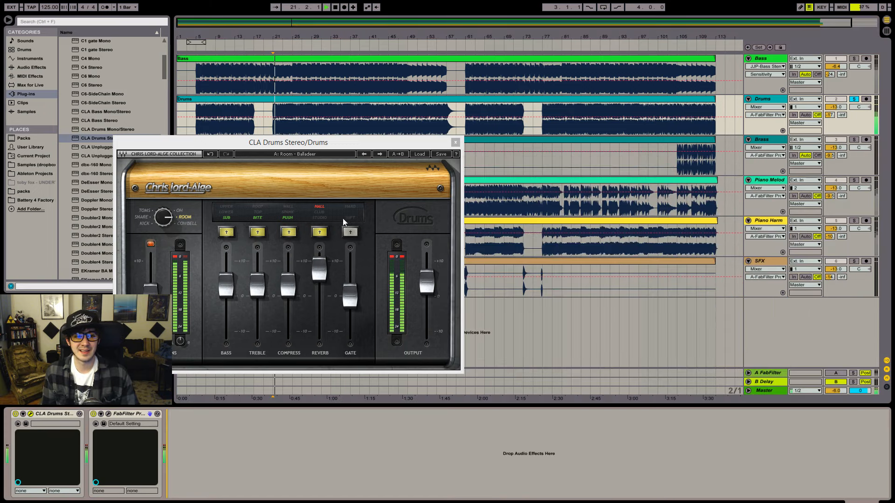
pyautogui.click(455, 142)
pyautogui.click(57, 415)
pyautogui.press('Delete')
# - Insert dbx-160 Stereo before the FabFilter equalizer on the Drums track and load its Bass Drum Mild preset
pyautogui.scroll(-1, 108, 183)
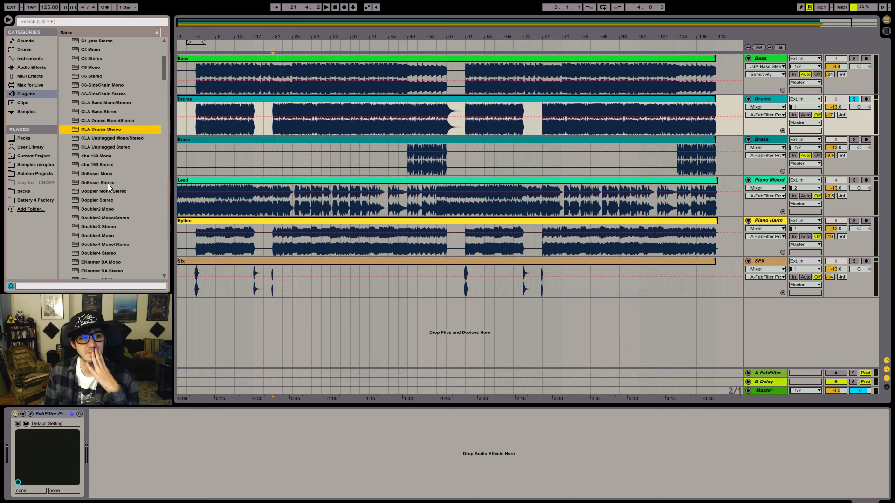
pyautogui.scroll(-2, 107, 183)
pyautogui.moveTo(108, 147); pyautogui.dragTo(11, 459)
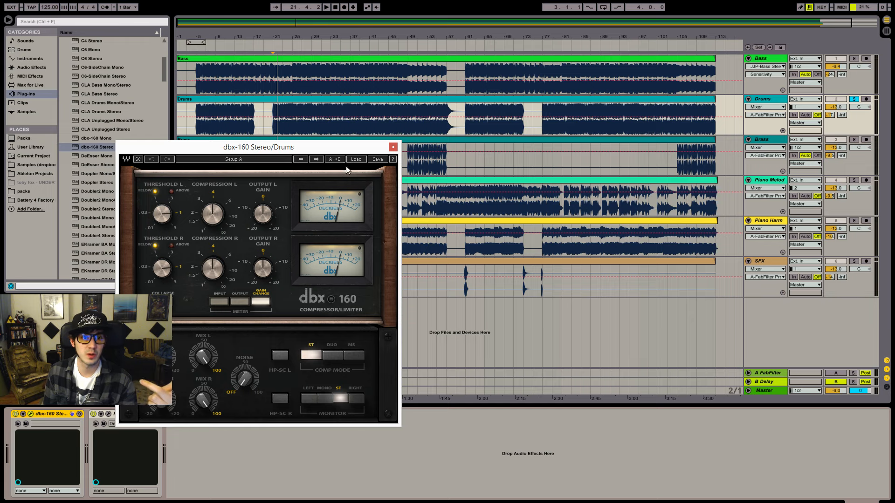
pyautogui.click(355, 159)
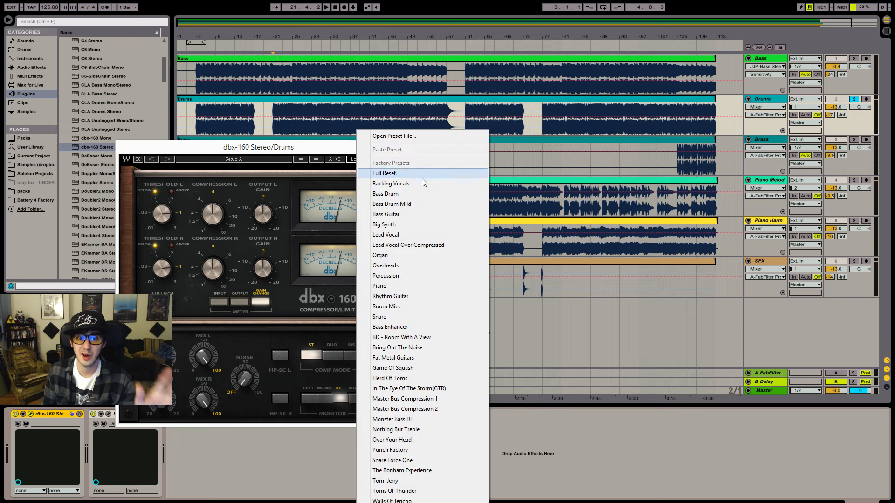
pyautogui.click(418, 205)
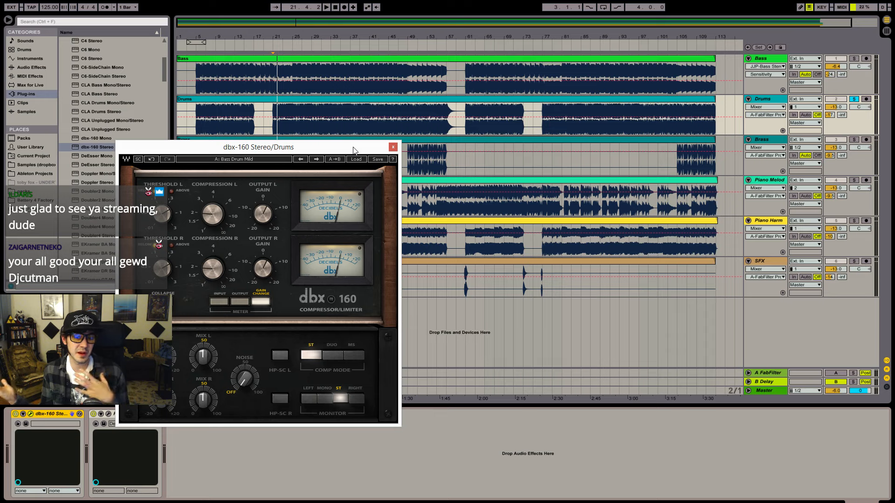
# - Move the dbx-160 window clear of the browser, and set the Drums track volume to -17.0 dB during playback
pyautogui.moveTo(354, 150); pyautogui.dragTo(553, 201)
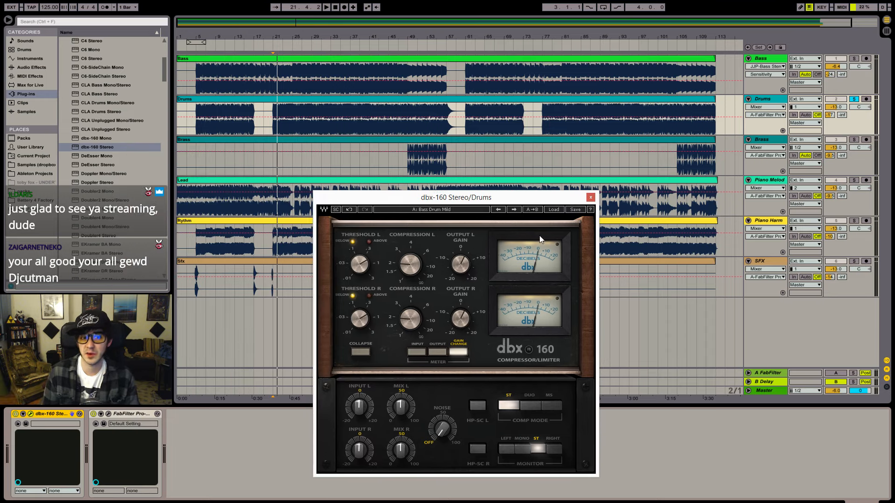
pyautogui.press('space')
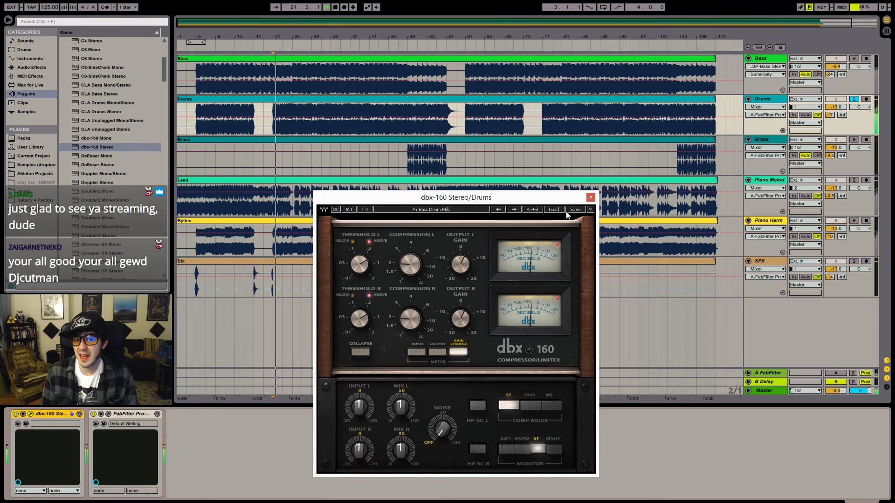
pyautogui.moveTo(835, 107); pyautogui.dragTo(835, 116)
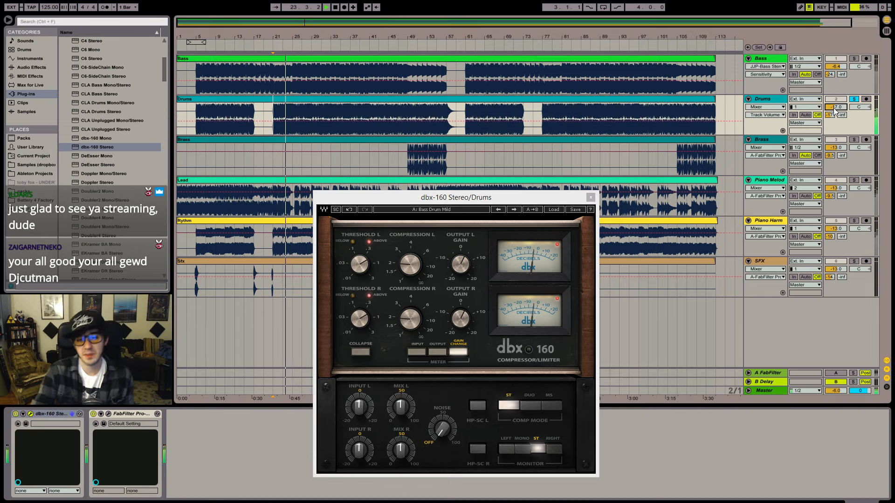
# - Audition the dbx-160 presets Overheads and Master Bus Compression 1, slightly adjusting the left threshold of the latter
pyautogui.click(553, 209)
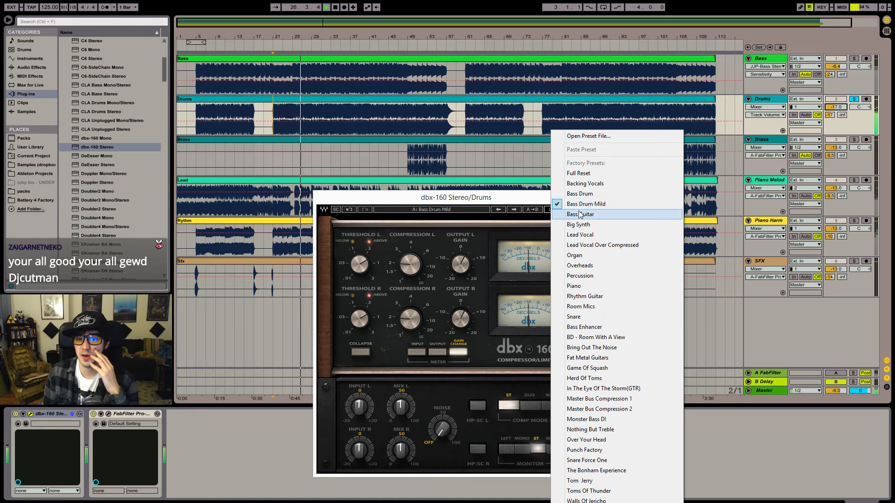
pyautogui.click(614, 266)
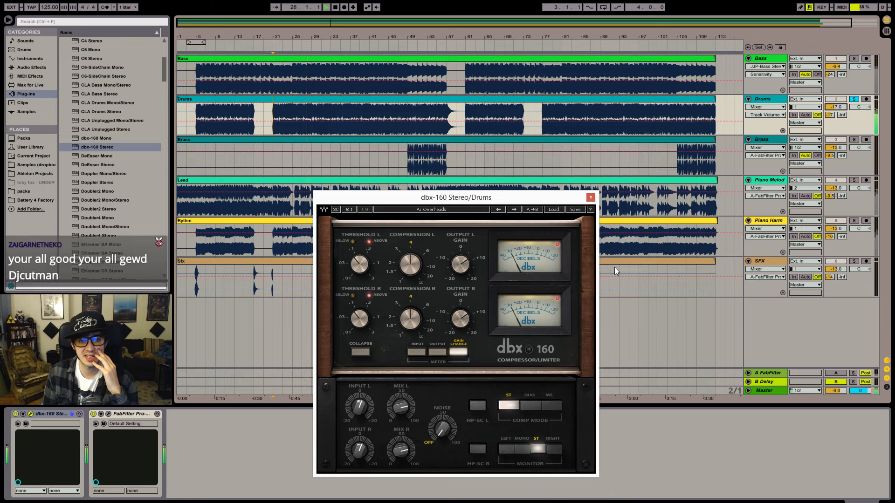
pyautogui.click(554, 209)
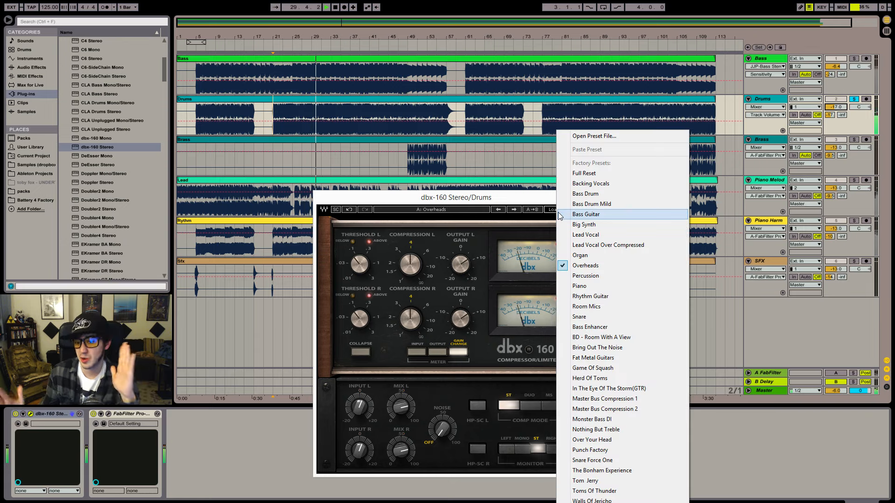
pyautogui.click(606, 399)
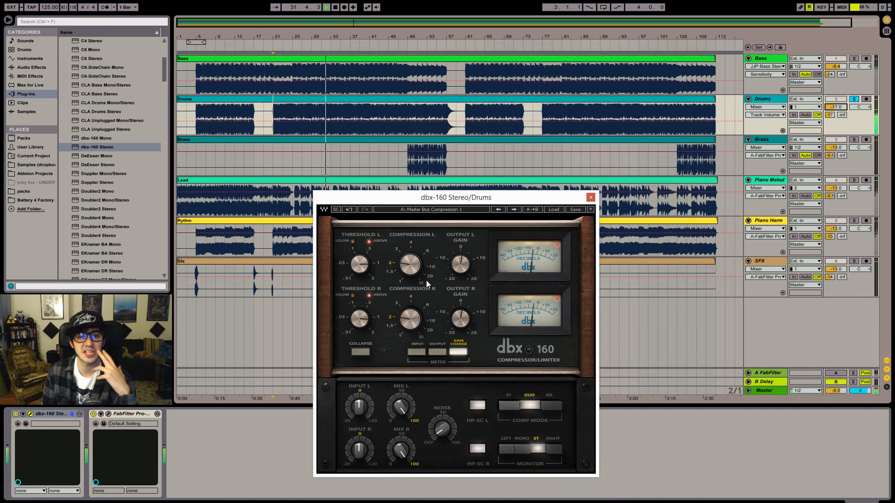
pyautogui.moveTo(357, 266)
pyautogui.mouseDown()
pyautogui.moveTo(359, 243)
pyautogui.moveTo(357, 270)
pyautogui.mouseUp()
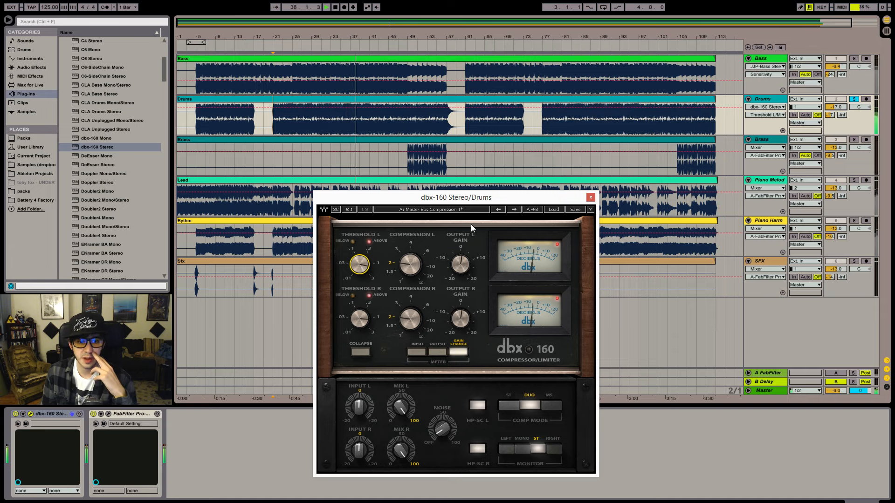
# - Load the Master Bus Compression 2 preset in dbx-160 and adjust its threshold while the drums play
pyautogui.click(554, 210)
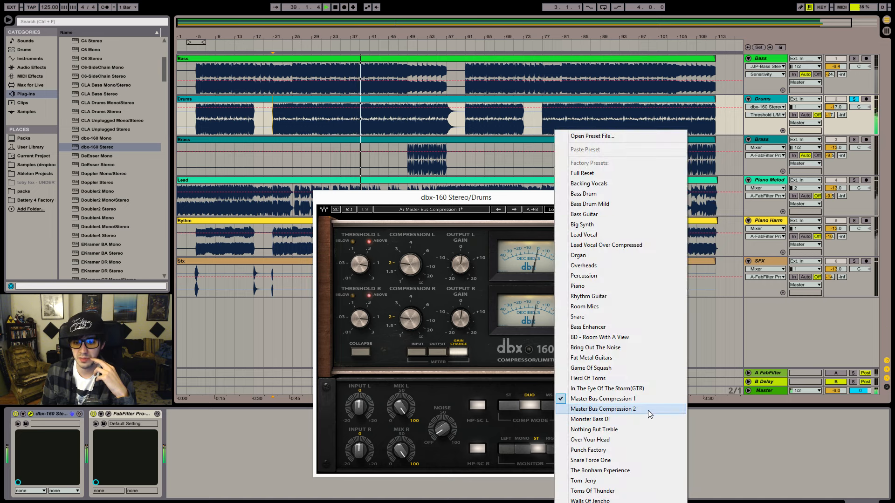
pyautogui.click(648, 408)
pyautogui.moveTo(364, 267); pyautogui.dragTo(364, 229)
pyautogui.moveTo(360, 264); pyautogui.dragTo(359, 281)
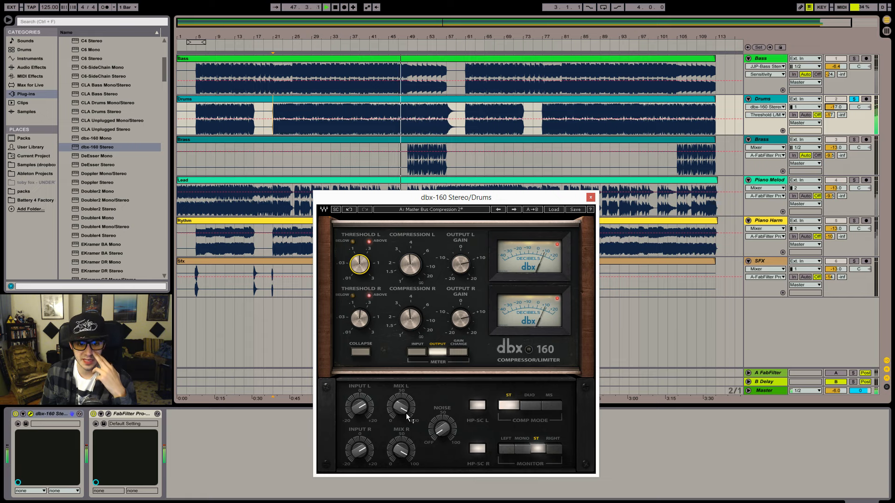
# - Set the dbx-160 input level to 0 on both channels, and readjust its threshold and output gain
pyautogui.click(359, 450)
pyautogui.moveTo(359, 450); pyautogui.dragTo(360, 455)
pyautogui.click(369, 255)
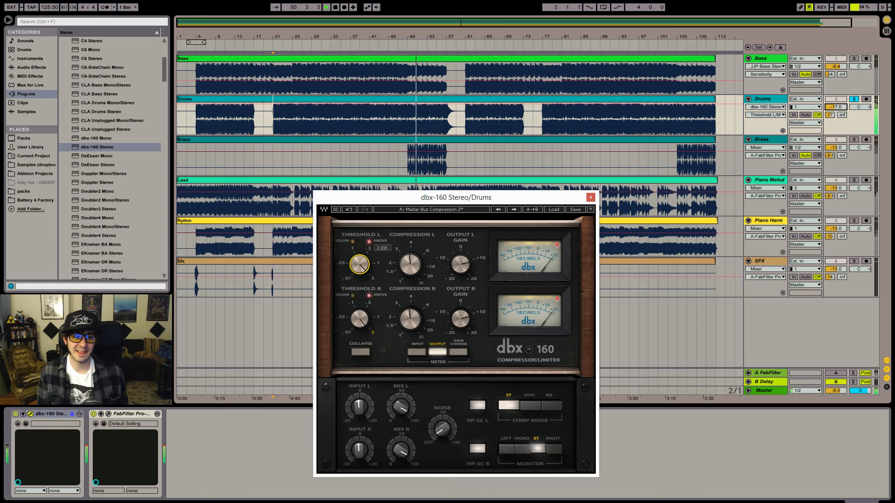
pyautogui.moveTo(359, 264); pyautogui.dragTo(359, 270)
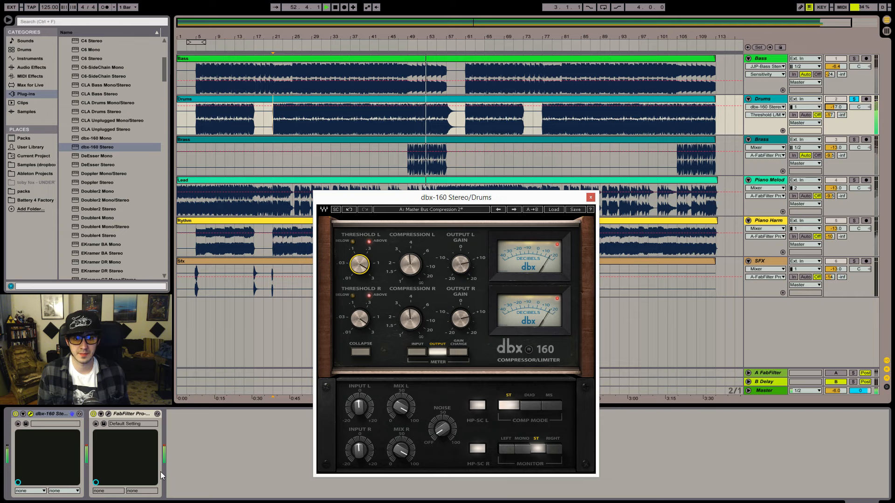
pyautogui.moveTo(461, 264); pyautogui.dragTo(460, 265)
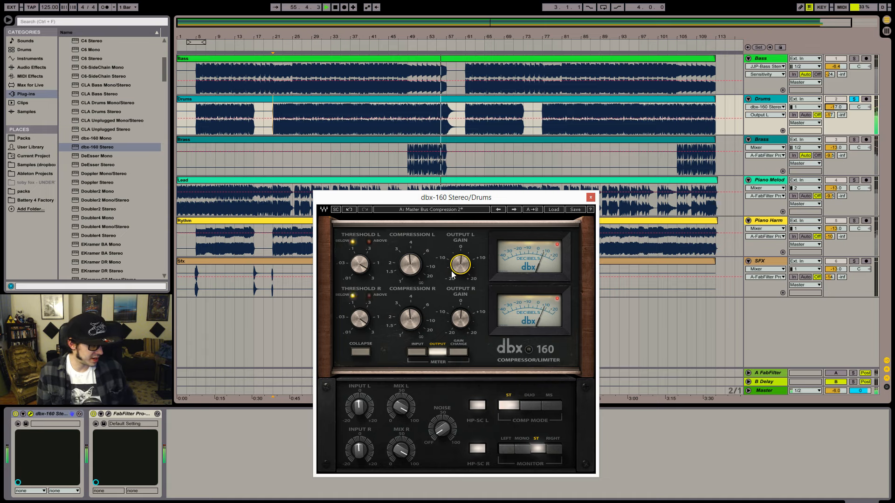
pyautogui.moveTo(459, 274)
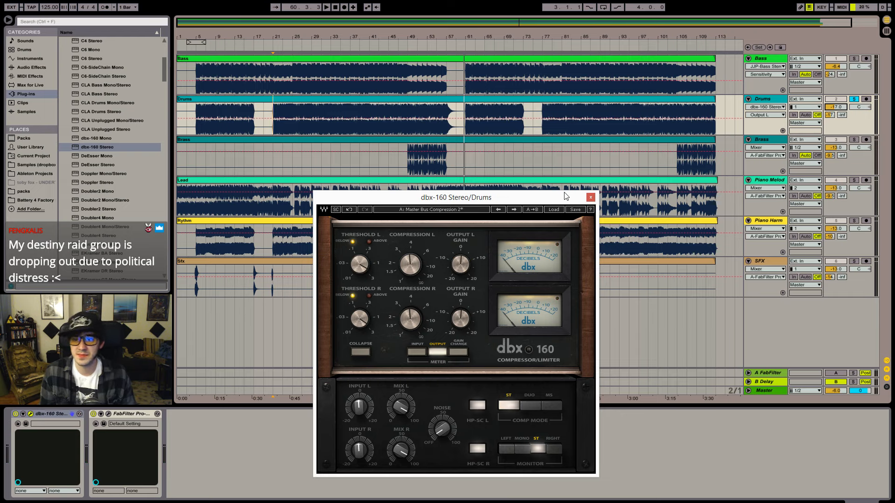
# - Replay the drums from bar 21, raise the dbx-160 threshold and set the Drums track volume to -16.4 dB
pyautogui.press('space')
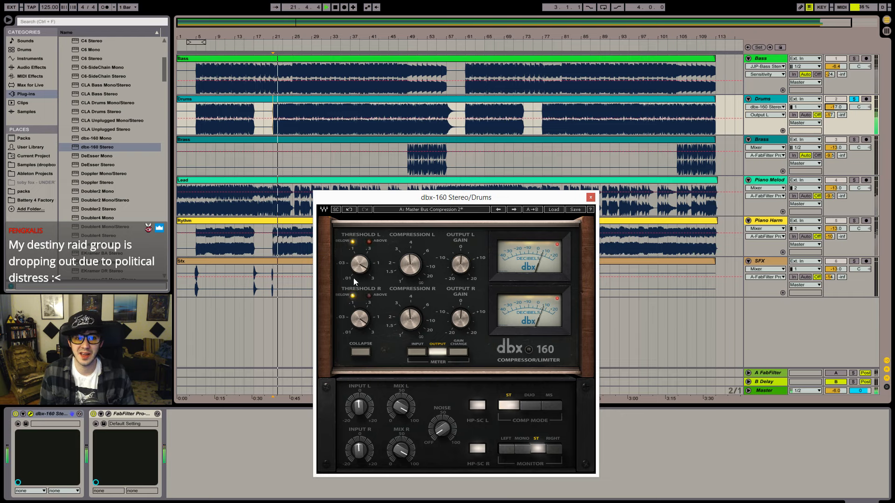
pyautogui.moveTo(360, 266); pyautogui.dragTo(366, 262)
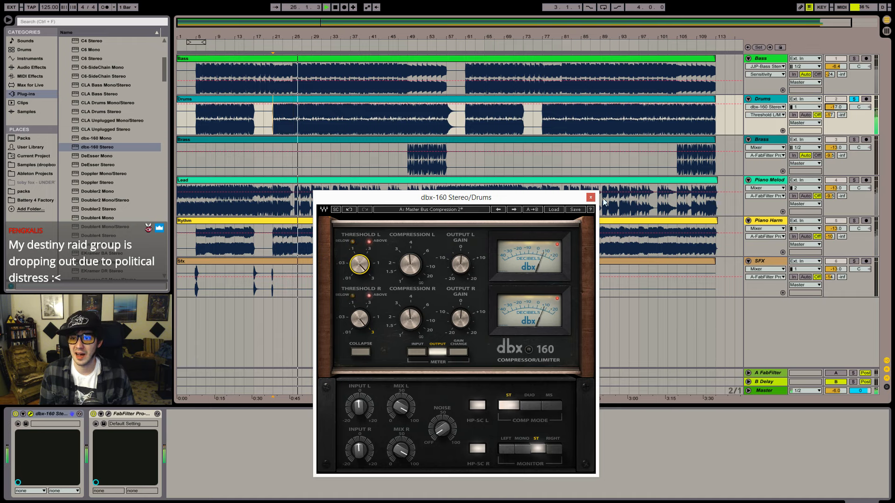
pyautogui.moveTo(841, 107); pyautogui.dragTo(844, 105)
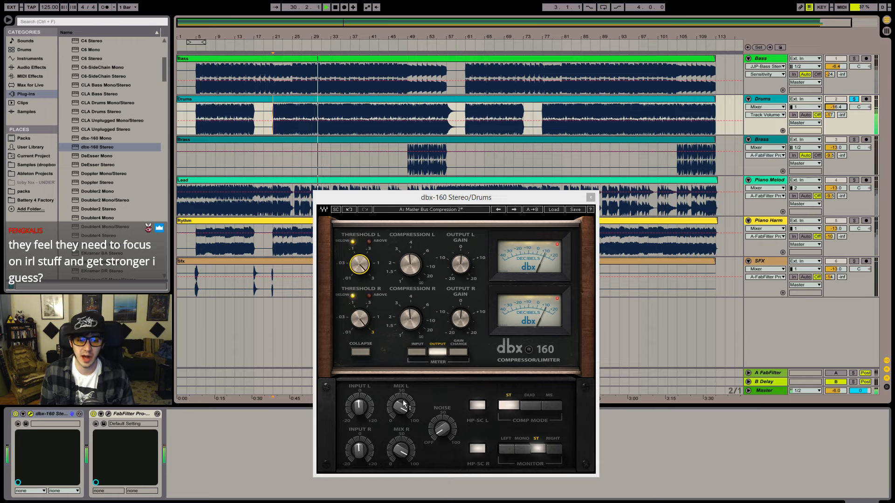
# - Rebalance the mix, input level and threshold of dbx-160 on the Drums track while the drums play
pyautogui.moveTo(401, 404)
pyautogui.mouseDown()
pyautogui.moveTo(404, 454)
pyautogui.moveTo(404, 409)
pyautogui.mouseUp()
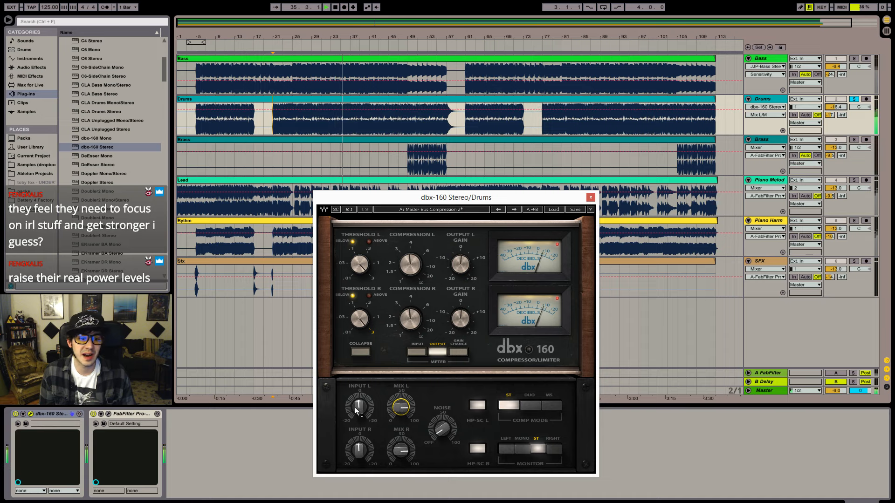
pyautogui.moveTo(356, 410); pyautogui.dragTo(359, 416)
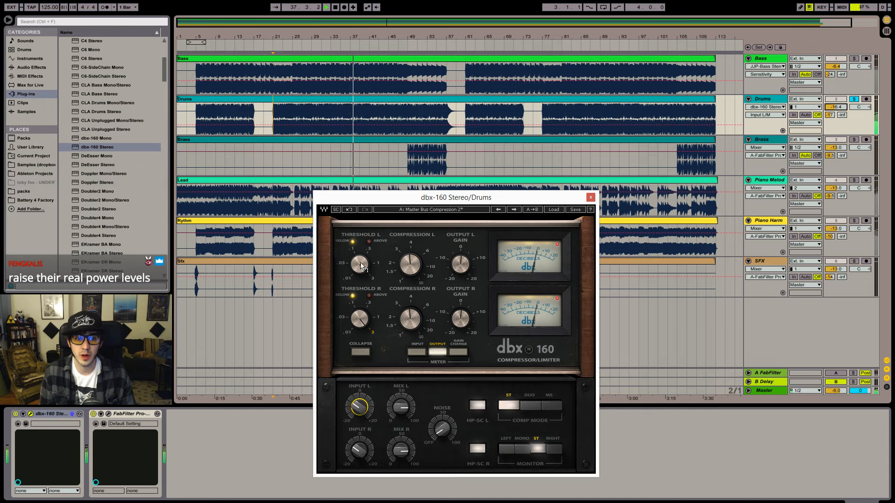
pyautogui.moveTo(360, 263)
pyautogui.mouseDown()
pyautogui.moveTo(360, 278)
pyautogui.moveTo(359, 270)
pyautogui.mouseUp()
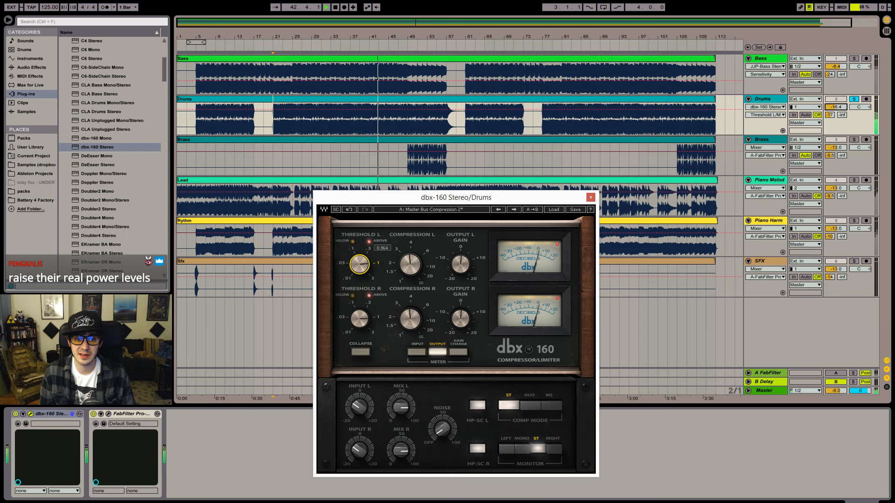
pyautogui.moveTo(359, 407); pyautogui.dragTo(359, 400)
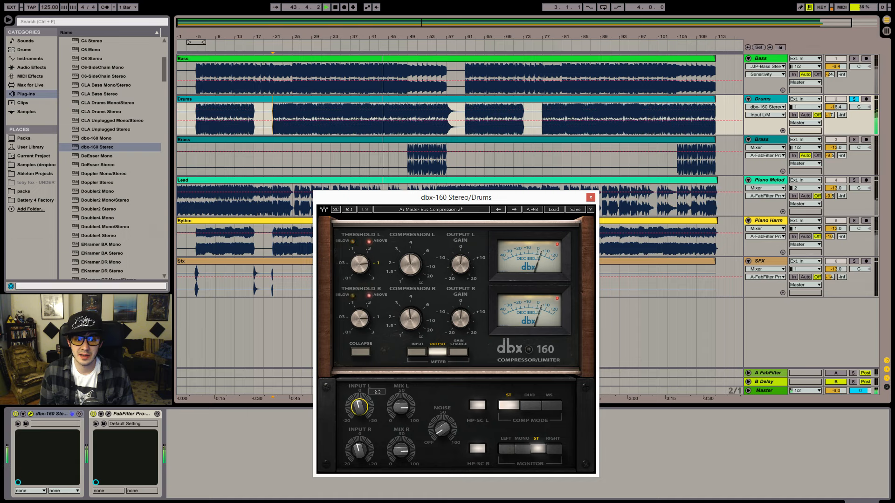
# - Lower the dbx-160 compression, raise its output gain to about 10 dB and clear the meter's clip light
pyautogui.click(460, 264)
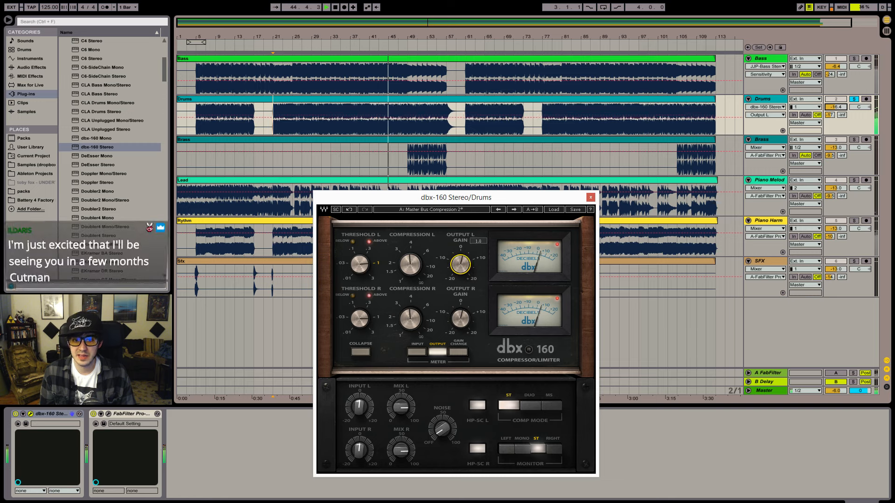
pyautogui.click(410, 265)
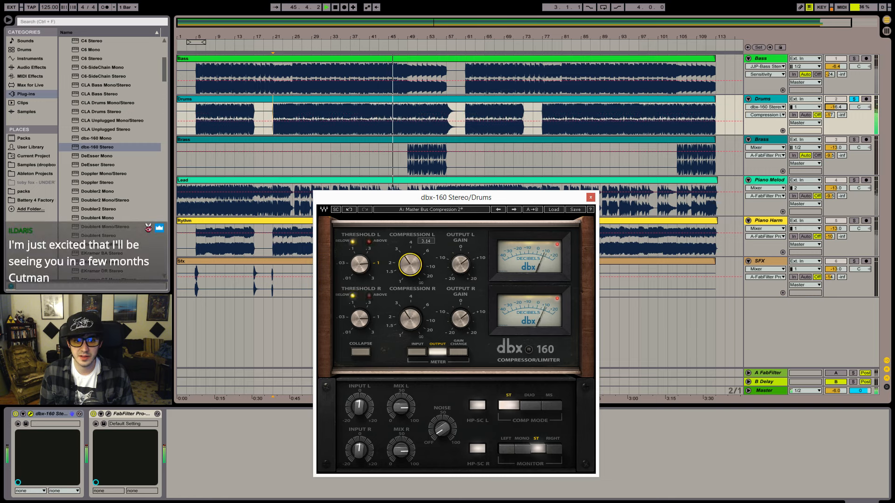
pyautogui.click(460, 264)
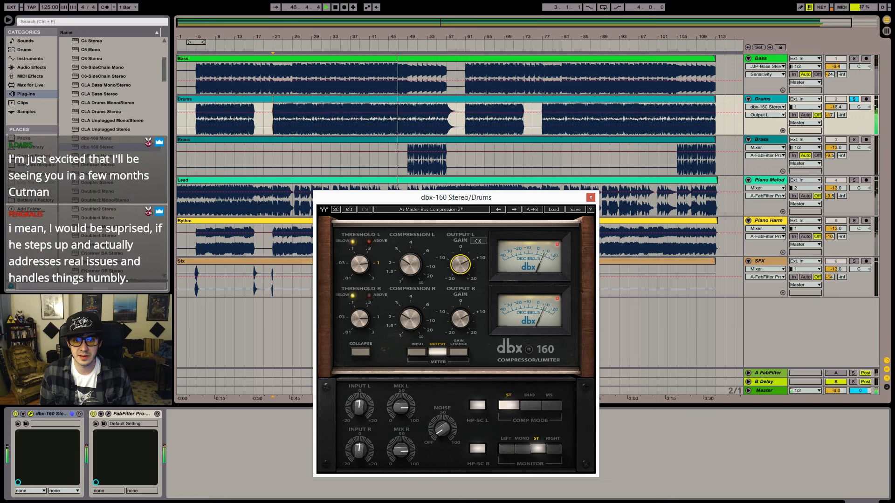
pyautogui.click(557, 244)
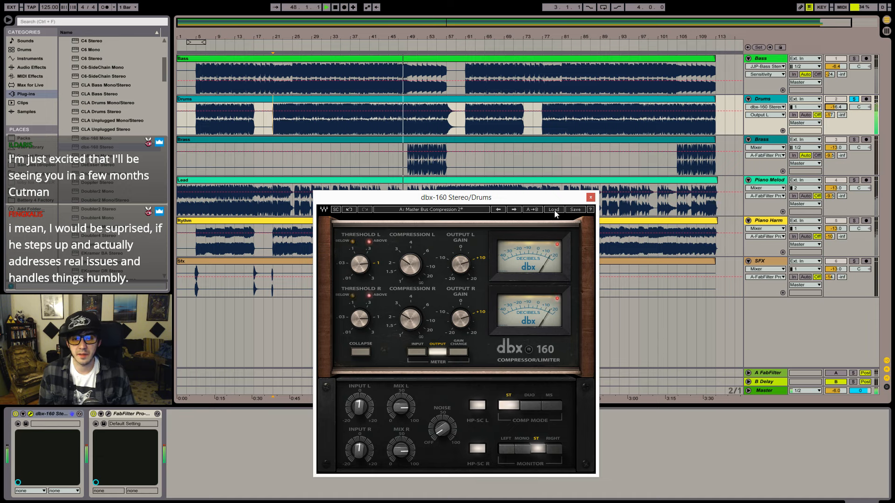
# - Compare the drums with dbx-160 bypassed and re-enabled, and clear the meter's clip light
pyautogui.click(15, 414)
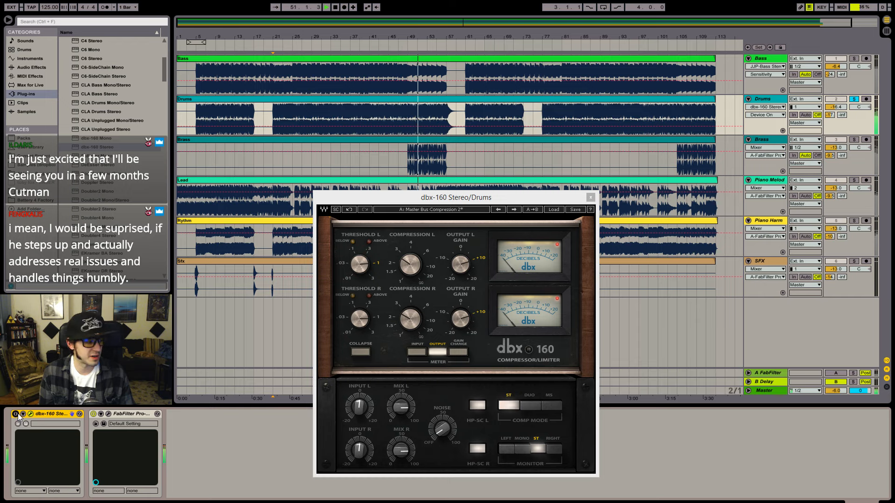
pyautogui.click(16, 414)
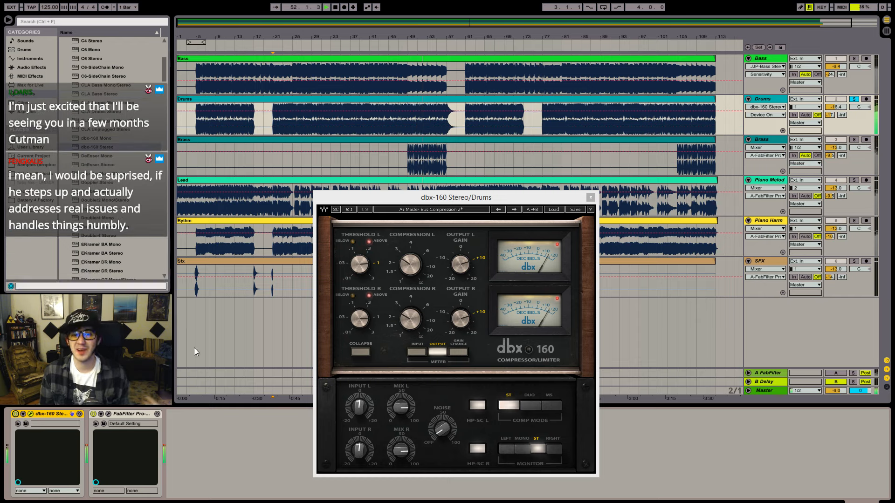
pyautogui.click(557, 245)
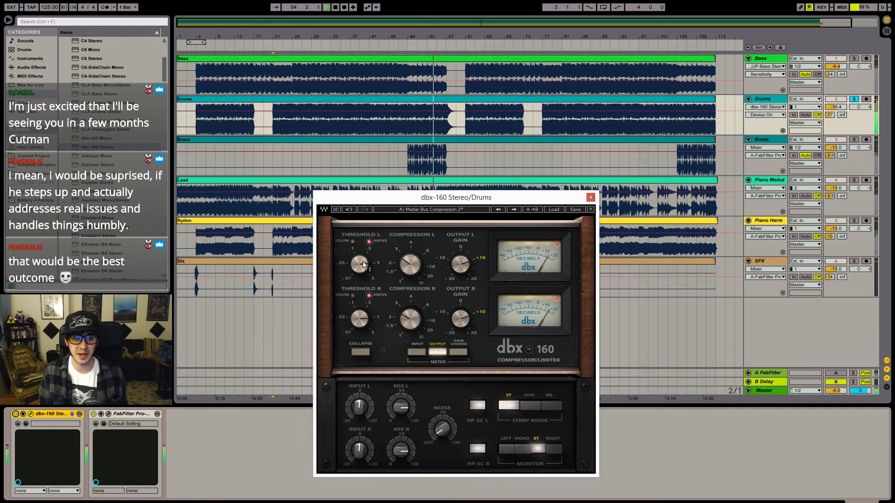
# - Replay the drums from bar 21 while readjusting the dbx-160 threshold to about 2.8
pyautogui.moveTo(359, 264)
pyautogui.mouseDown()
pyautogui.moveTo(359, 254)
pyautogui.moveTo(353, 272)
pyautogui.mouseUp()
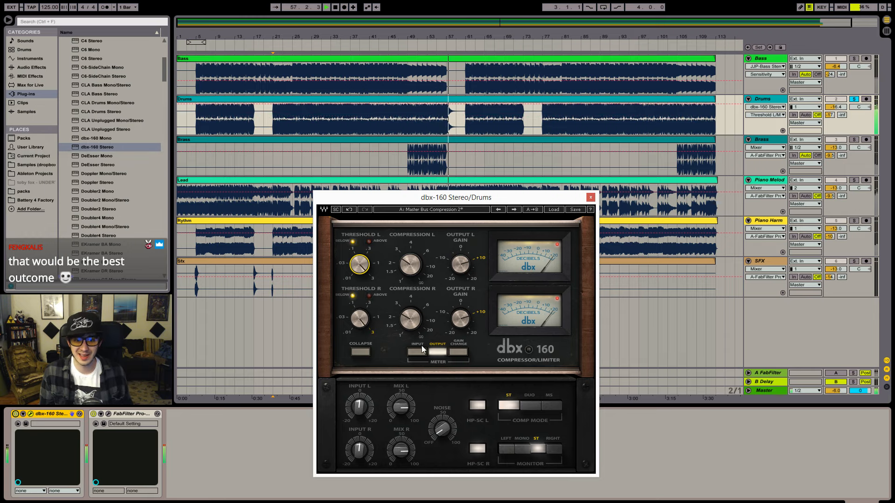
pyautogui.press('space')
pyautogui.press('space')
pyautogui.moveTo(367, 263)
pyautogui.mouseDown()
pyautogui.moveTo(361, 267)
pyautogui.moveTo(361, 251)
pyautogui.mouseUp()
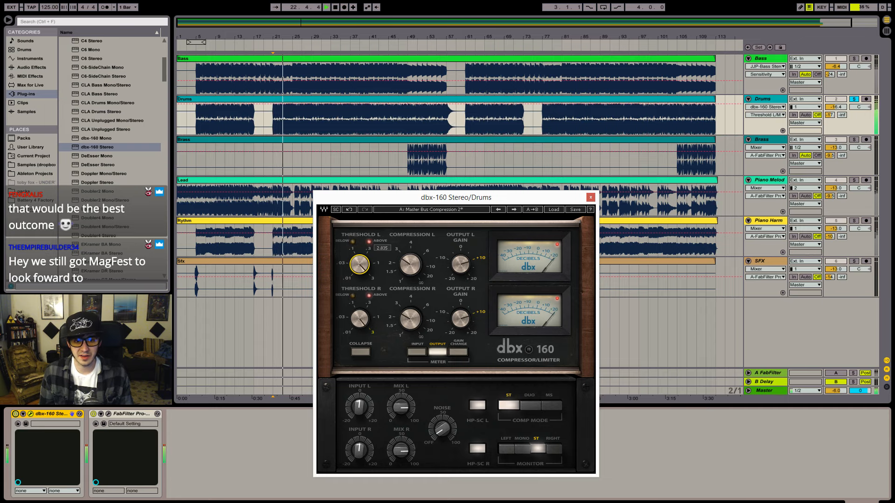
# - Lower the dbx-160 input level on both channels, and readjust its threshold and output gain to match
pyautogui.moveTo(361, 406); pyautogui.dragTo(361, 425)
pyautogui.click(460, 319)
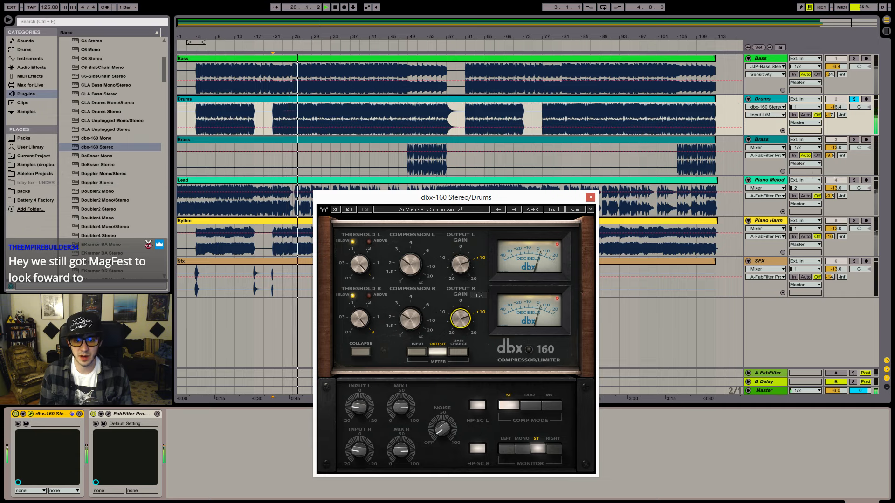
pyautogui.moveTo(360, 265); pyautogui.dragTo(360, 280)
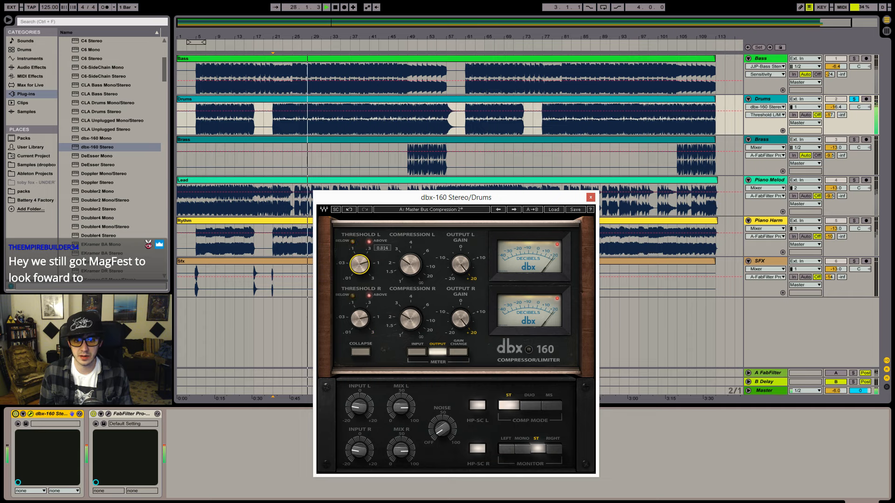
pyautogui.moveTo(460, 264); pyautogui.dragTo(459, 264)
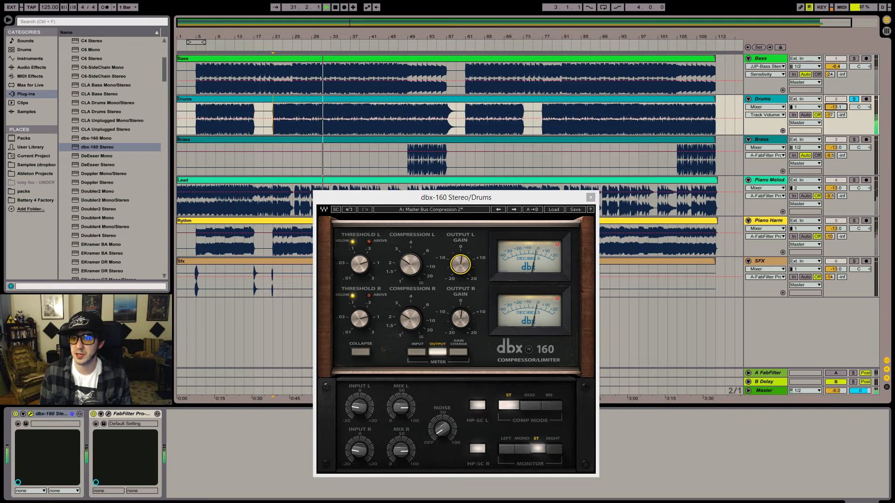
# - Set the Drums track volume to -4.6 dB and the dbx-160 output gain to 6.2, clearing the clip light
pyautogui.moveTo(836, 109); pyautogui.dragTo(837, 88)
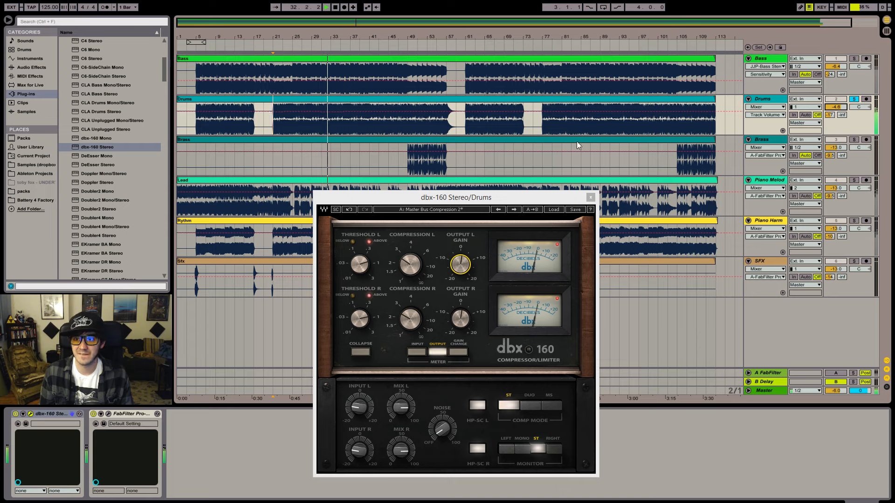
pyautogui.click(459, 264)
pyautogui.moveTo(460, 264); pyautogui.dragTo(459, 263)
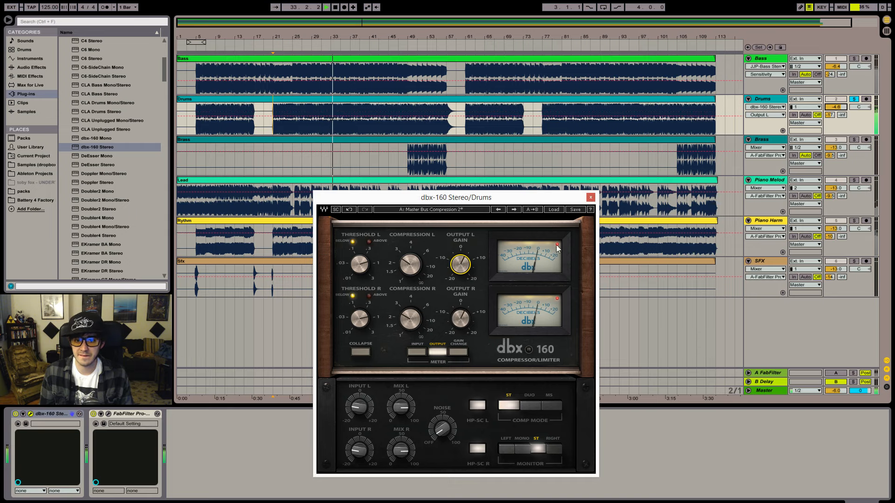
pyautogui.click(557, 244)
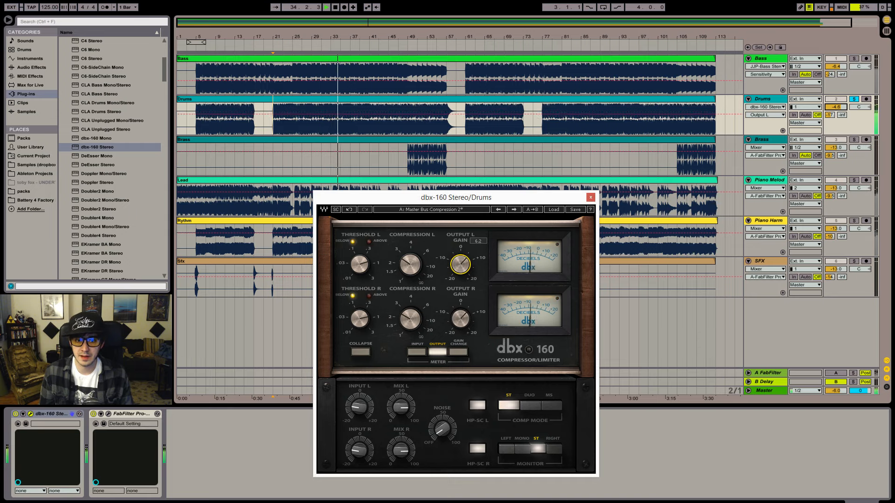
# - Set the dbx-160 compression to about 3.98 and its threshold to about 1.4, and turn the noise up slightly
pyautogui.click(356, 263)
pyautogui.click(410, 264)
pyautogui.moveTo(414, 267); pyautogui.dragTo(414, 270)
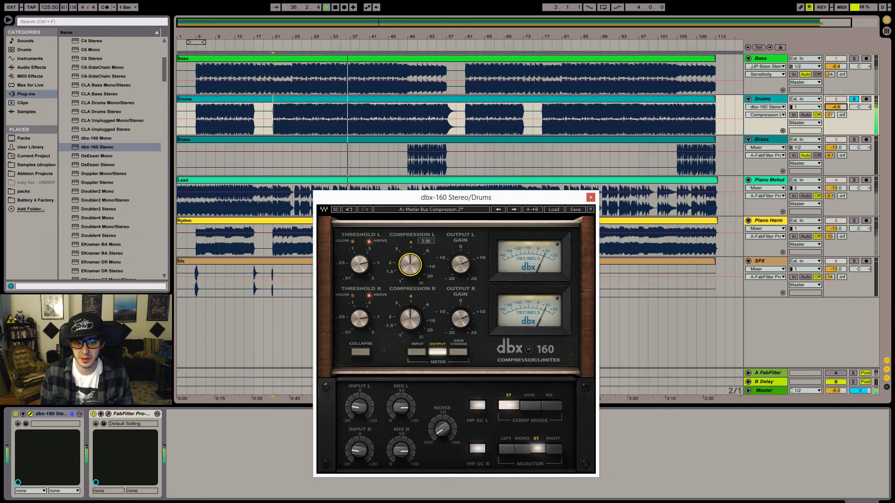
pyautogui.click(442, 428)
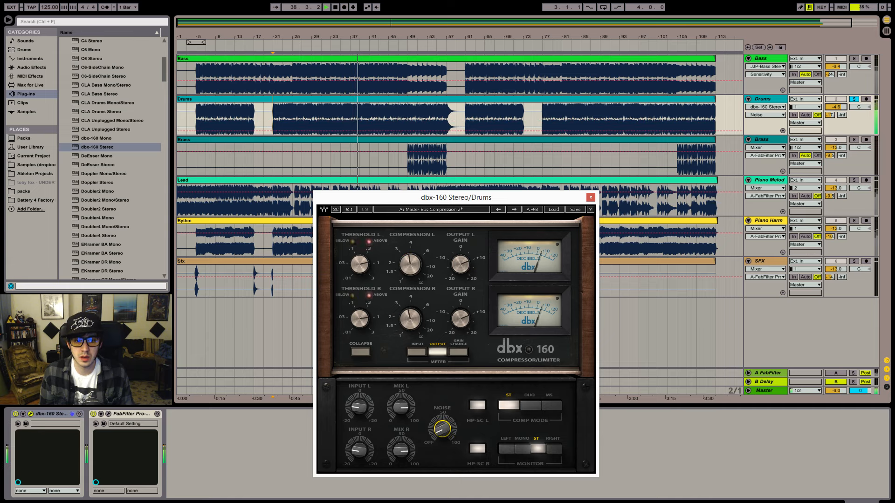
pyautogui.click(361, 272)
pyautogui.moveTo(362, 272)
pyautogui.mouseDown()
pyautogui.moveTo(362, 295)
pyautogui.moveTo(357, 267)
pyautogui.mouseUp()
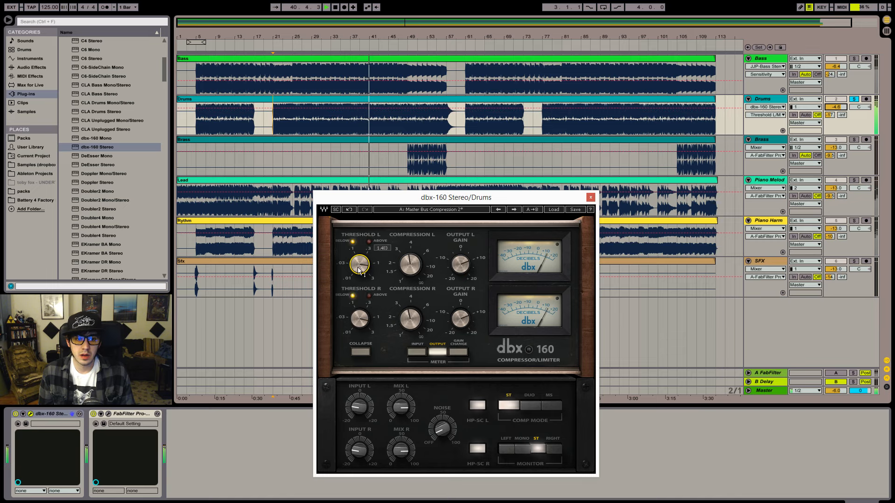
# - Compare the drums with dbx-160 bypassed and active, fine-tune its threshold and close the plug-in window
pyautogui.click(16, 414)
pyautogui.click(15, 414)
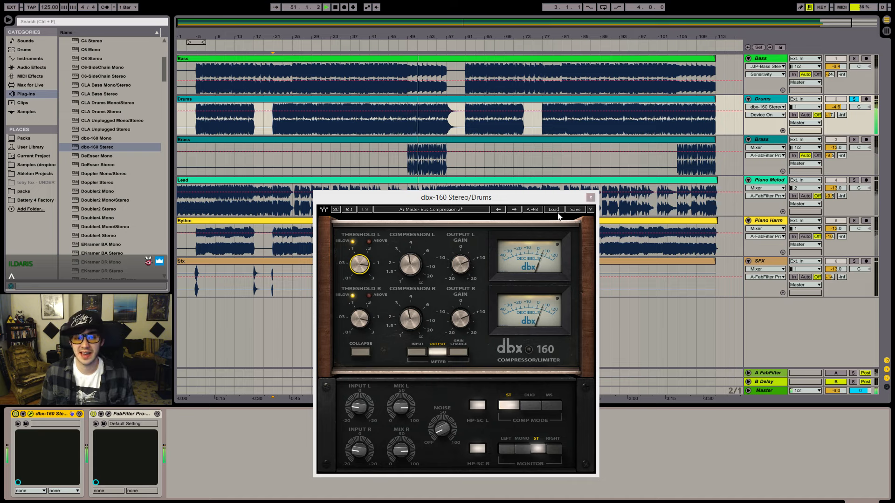
pyautogui.moveTo(362, 269)
pyautogui.mouseDown()
pyautogui.moveTo(362, 289)
pyautogui.moveTo(362, 269)
pyautogui.mouseUp()
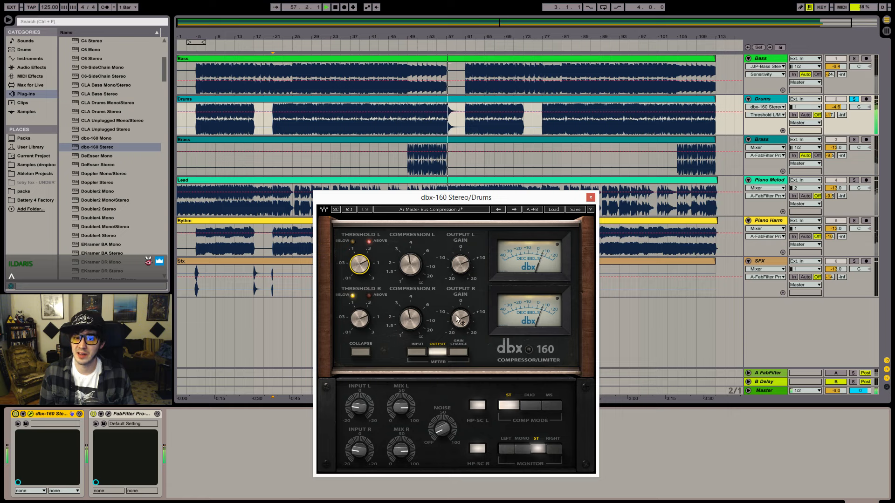
pyautogui.click(590, 197)
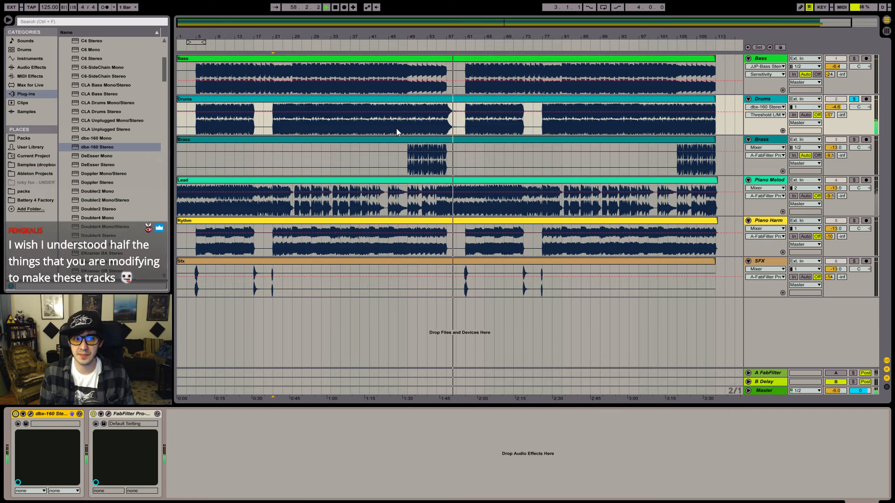
# - Replay the processed drums from bar 21 and briefly check the dbx-160 window
pyautogui.click(275, 124)
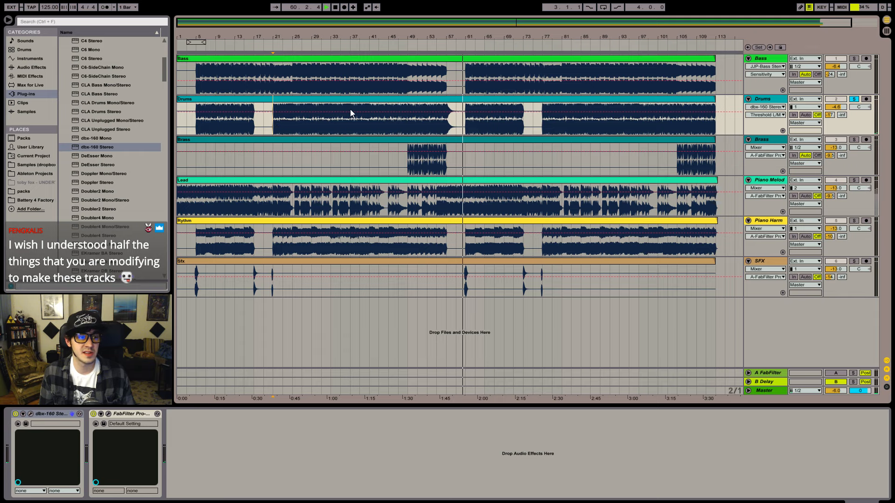
pyautogui.press('space')
pyautogui.press('space')
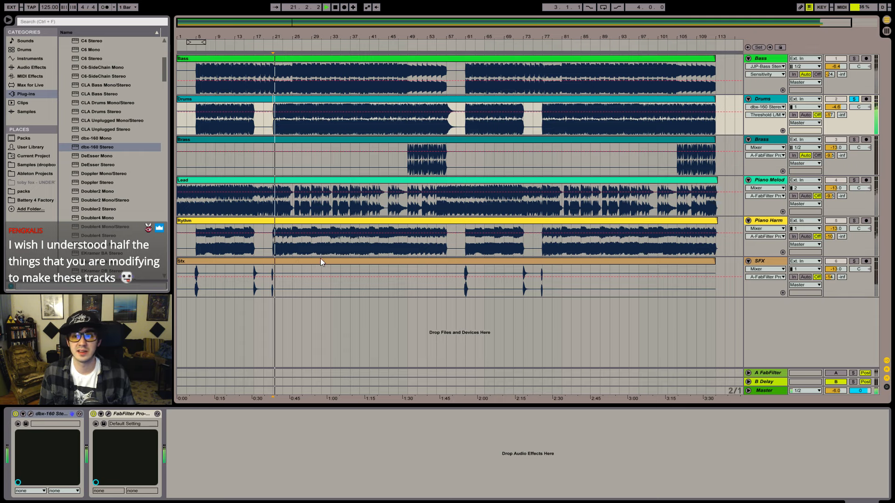
pyautogui.click(30, 413)
pyautogui.click(29, 414)
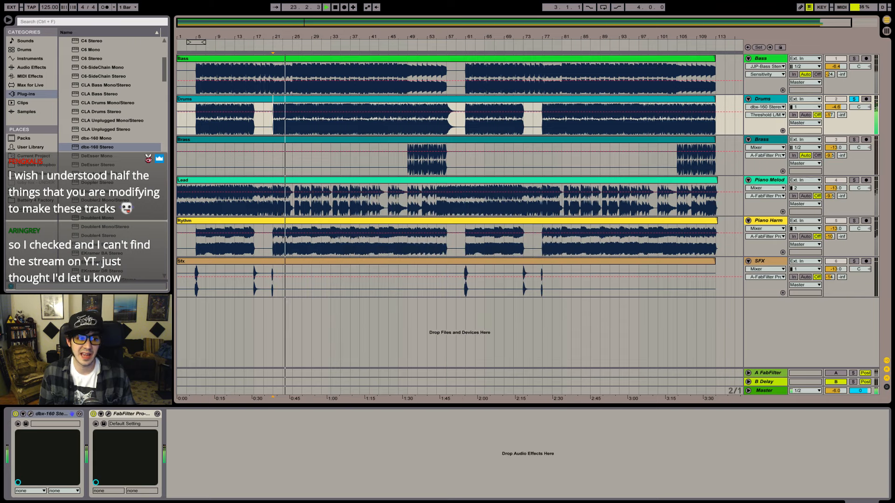
# - Insert EKramer DR Stereo after dbx-160 on the Drums track, bypass dbx-160 and check the new plug-in's preset options
pyautogui.moveTo(102, 253); pyautogui.dragTo(87, 440)
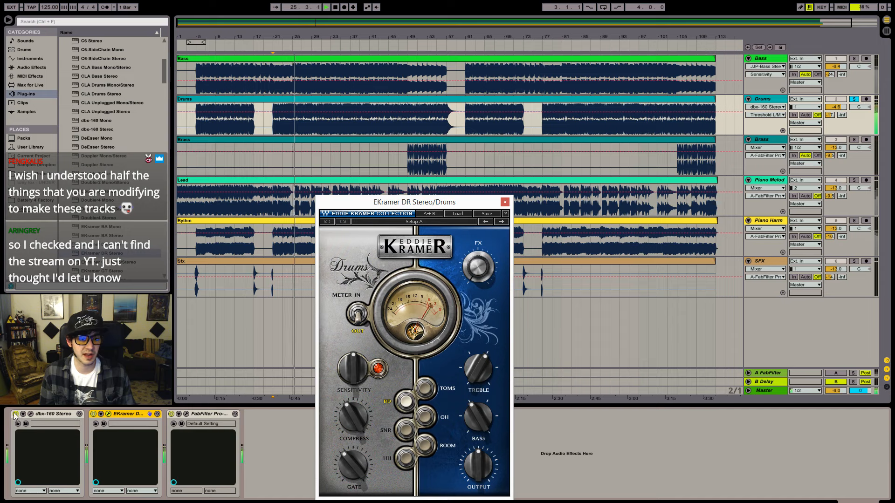
pyautogui.click(15, 414)
pyautogui.click(457, 214)
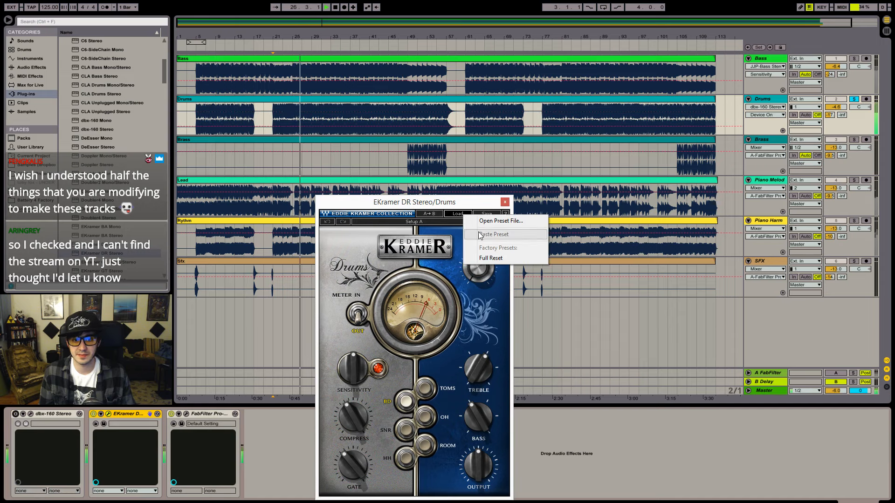
pyautogui.click(452, 260)
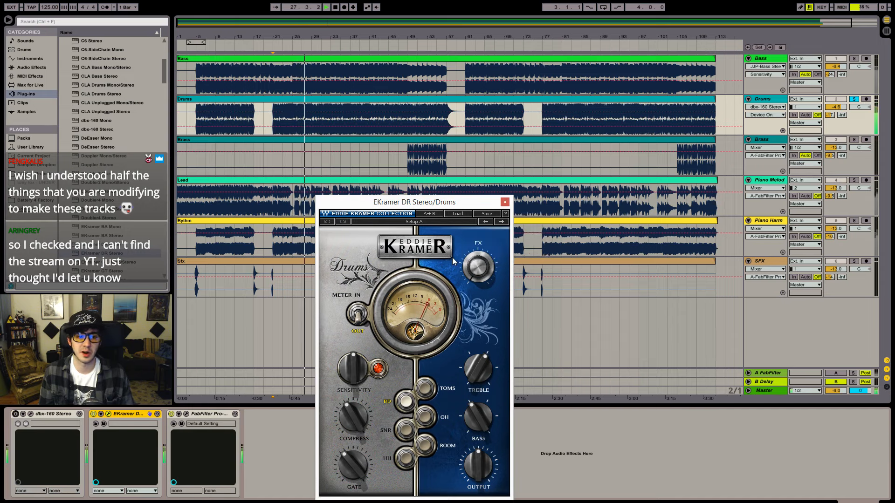
# - Try different sensitivity and treble settings in EKramer DR Stereo, and remove the plug-in from the Drums track
pyautogui.moveTo(355, 375); pyautogui.dragTo(355, 392)
pyautogui.click(478, 368)
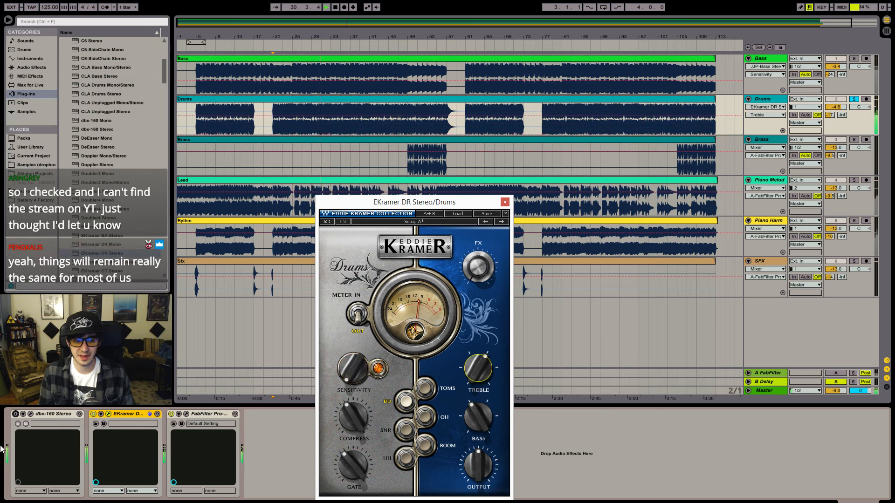
pyautogui.press('Delete')
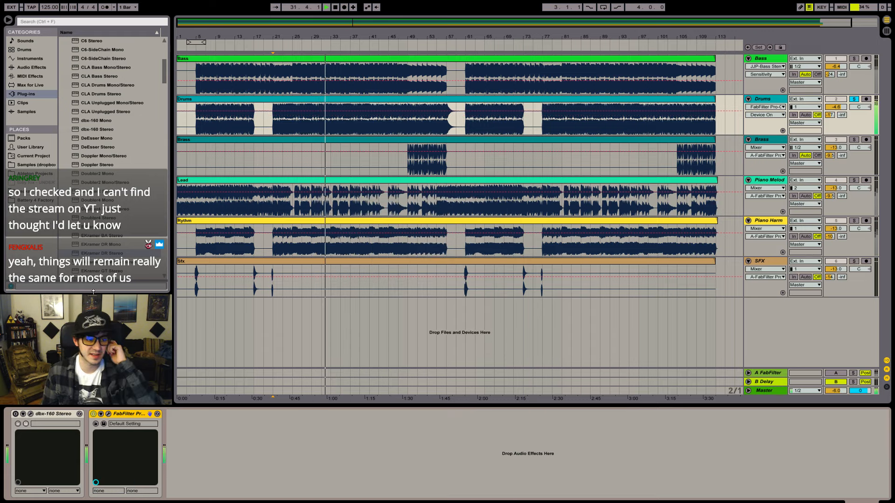
# - Look through the plug-in list for another drum processor and switch dbx-160 back on
pyautogui.click(103, 254)
pyautogui.scroll(-5, 102, 253)
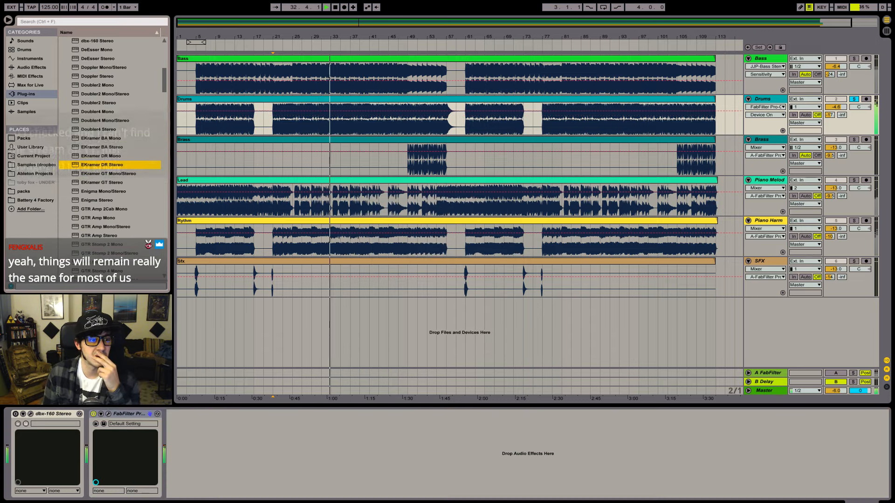
pyautogui.scroll(-1, 77, 276)
pyautogui.click(28, 415)
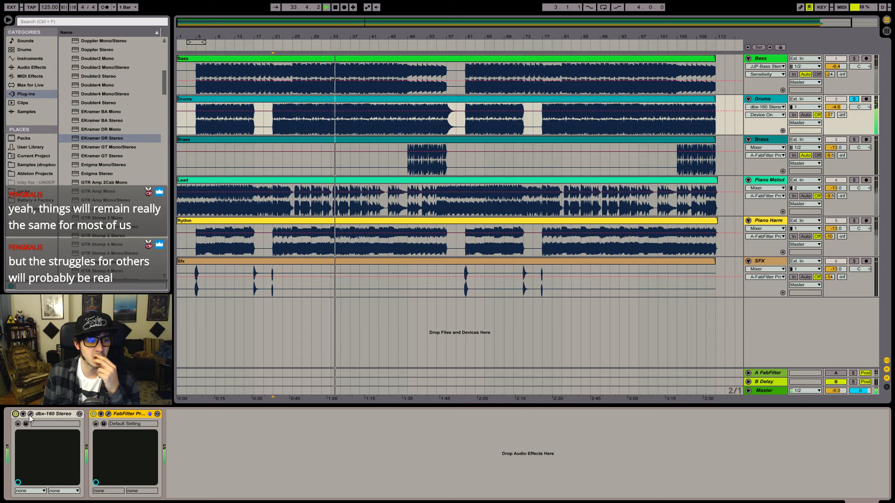
# - Find Maserati DRM Stereo in the plug-in list, insert it after dbx-160 on the Drums track and check its preset options
pyautogui.scroll(-2, 116, 215)
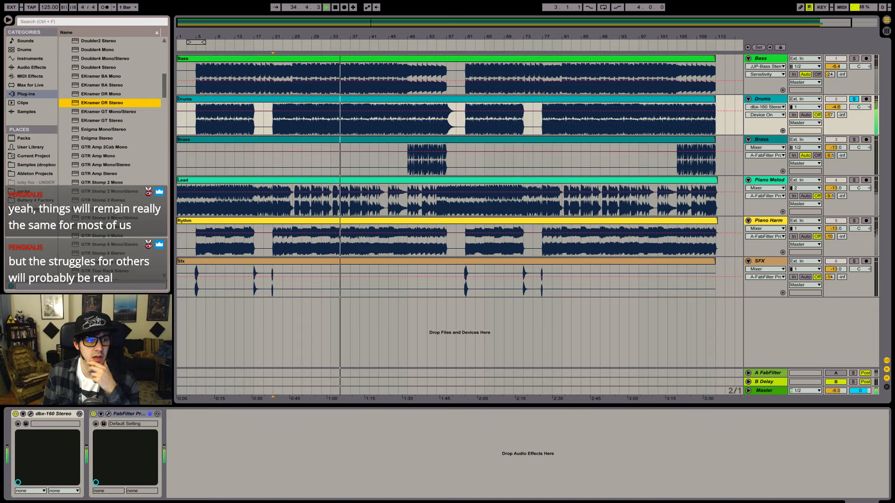
pyautogui.scroll(-13, 116, 214)
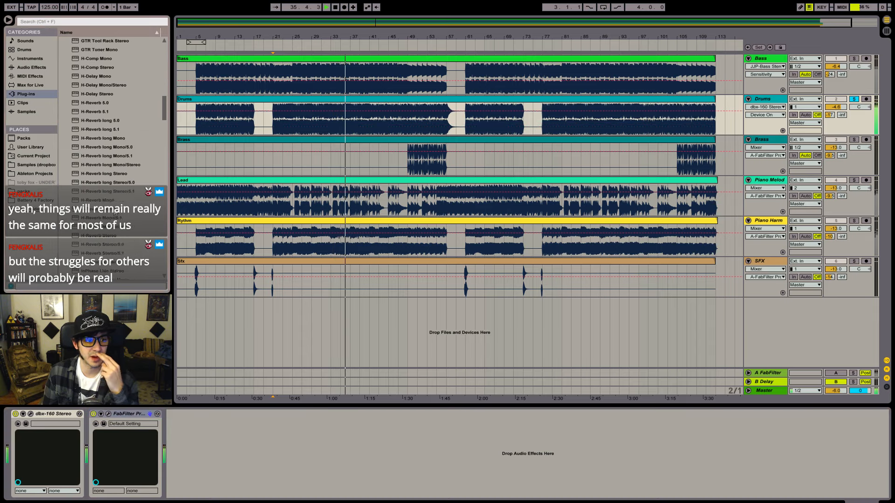
pyautogui.scroll(-8, 116, 214)
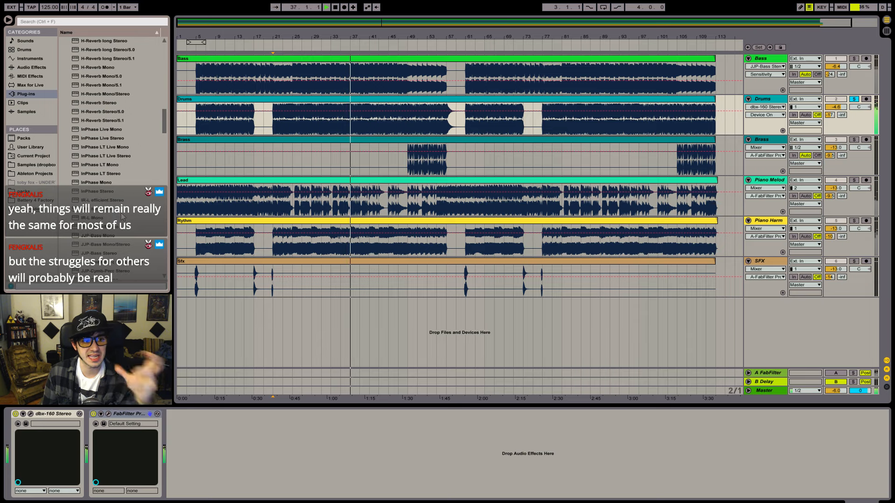
pyautogui.scroll(-4, 122, 215)
pyautogui.scroll(-10, 115, 233)
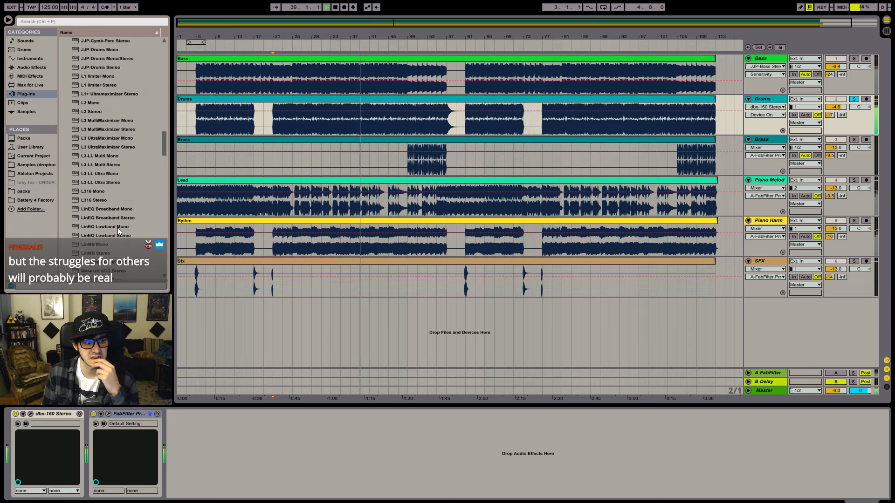
pyautogui.scroll(-3, 136, 229)
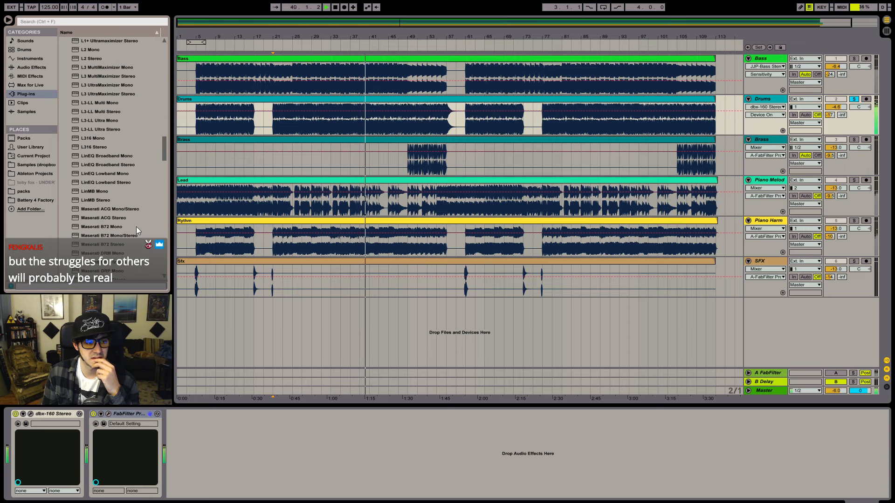
pyautogui.scroll(-2, 136, 227)
pyautogui.moveTo(117, 235); pyautogui.dragTo(74, 418)
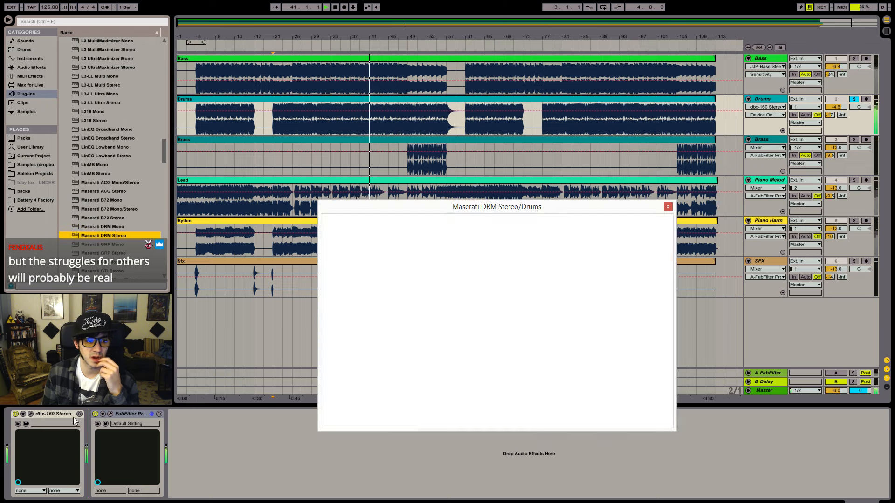
pyautogui.click(630, 218)
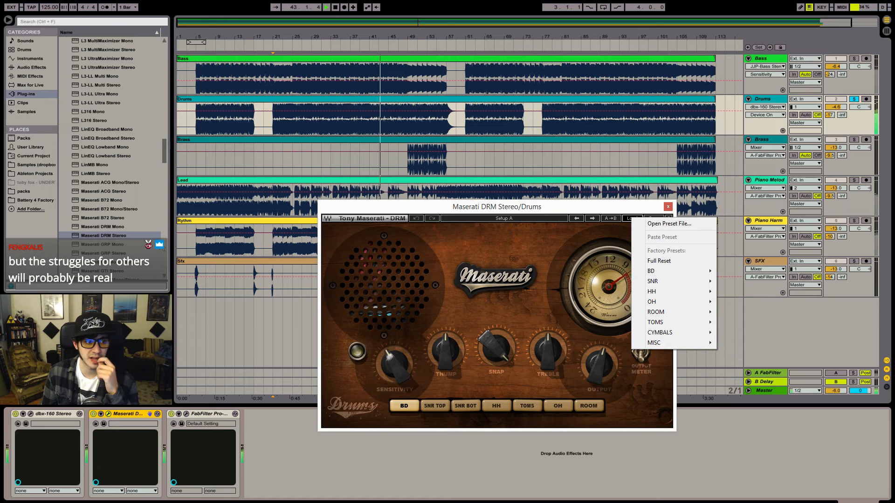
# - Insert Maserati GRP Stereo before FabFilter Pro-Q 2 on the Drums track and remove Maserati DRM from the chain
pyautogui.moveTo(110, 253); pyautogui.dragTo(170, 471)
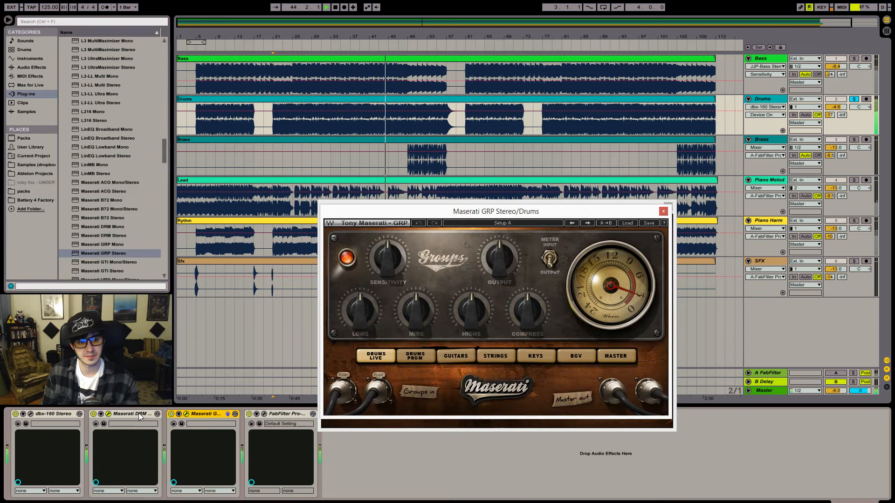
pyautogui.click(138, 413)
pyautogui.press('Delete')
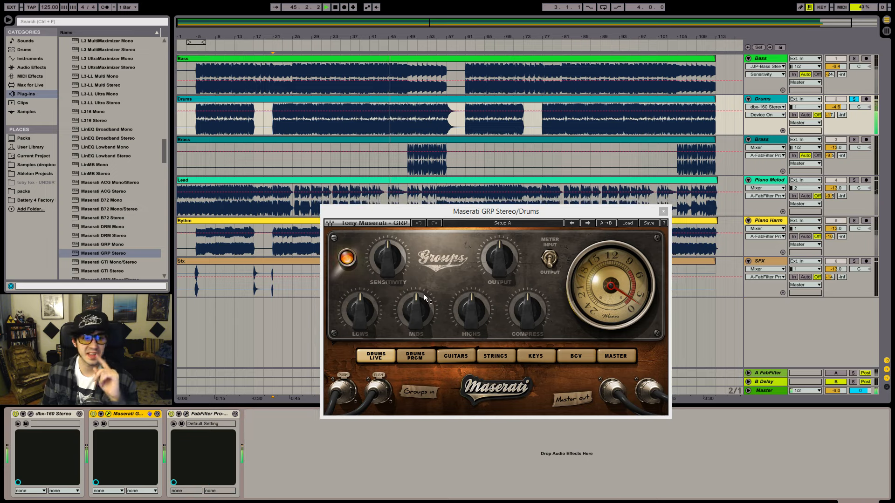
# - Open the Drums track's FabFilter Pro-Q 2 window and arrange it beside the Maserati GRP window
pyautogui.click(186, 414)
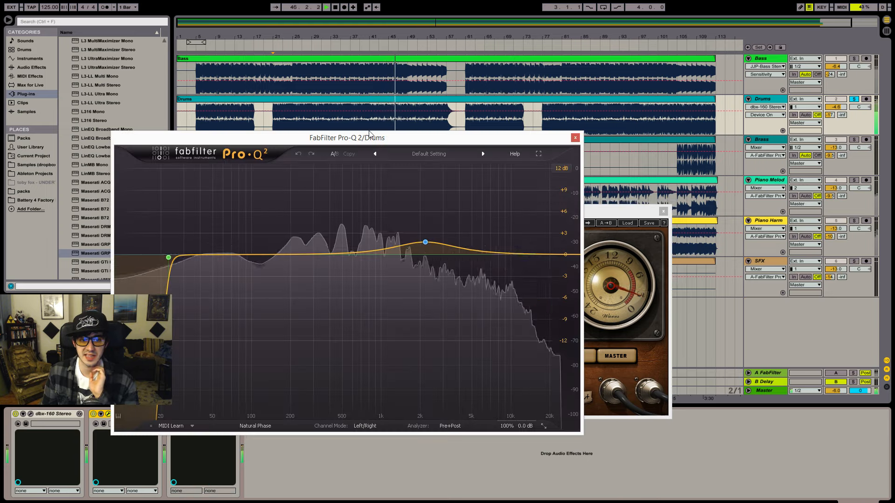
pyautogui.moveTo(293, 138); pyautogui.dragTo(594, 204)
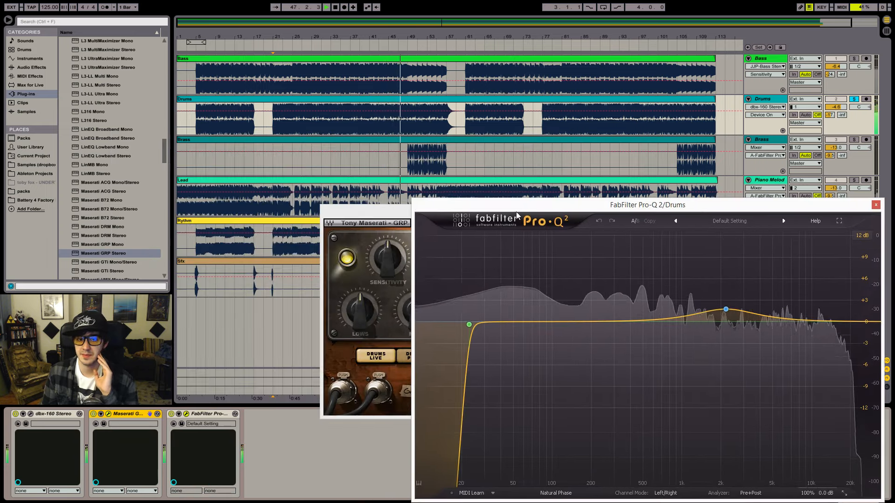
pyautogui.moveTo(396, 215); pyautogui.dragTo(215, 161)
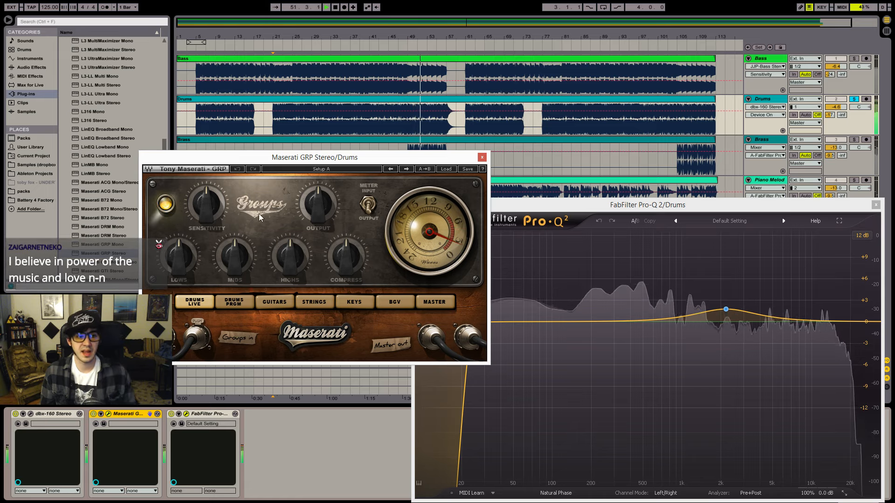
# - Load the Wackin Kit preset in Maserati GRP and adjust its sensitivity
pyautogui.click(446, 169)
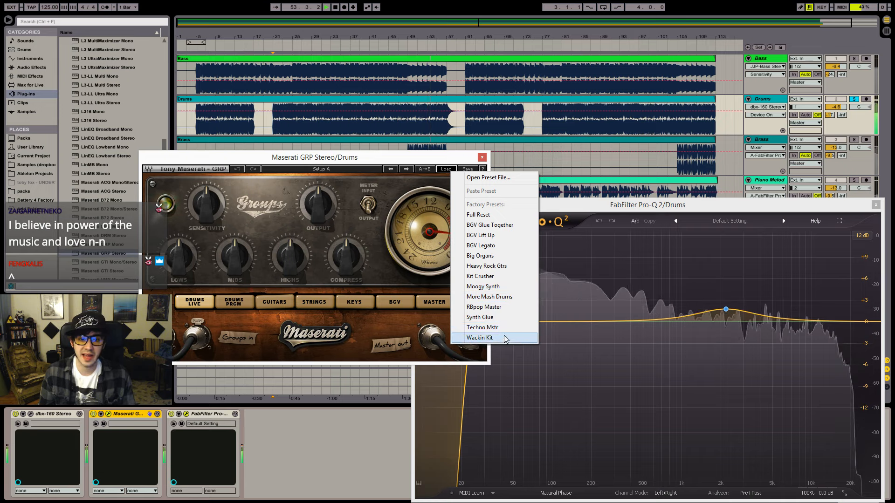
pyautogui.click(485, 338)
pyautogui.moveTo(207, 223); pyautogui.dragTo(207, 219)
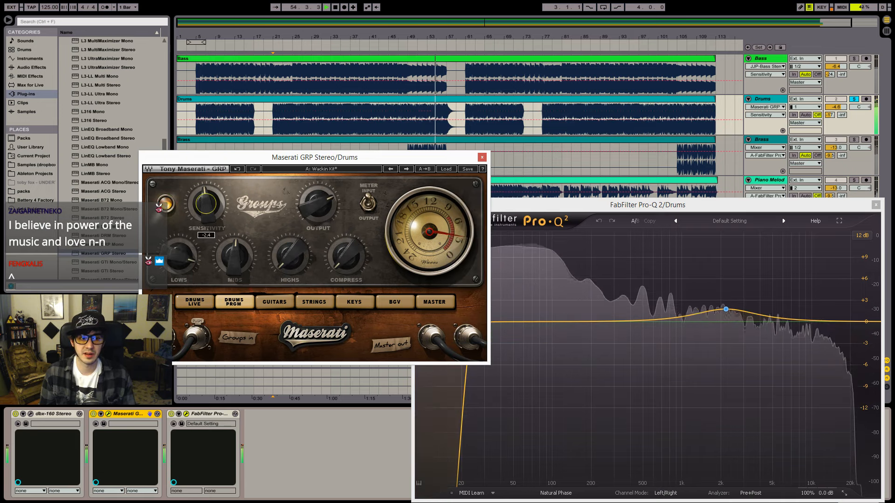
pyautogui.moveTo(213, 187); pyautogui.dragTo(217, 199)
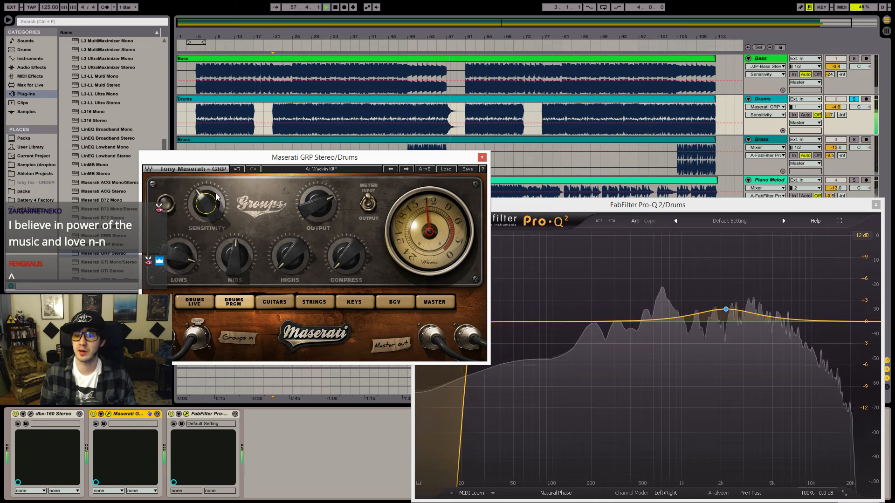
# - Replay the drums from bar 21 and fine-tune the Maserati GRP sensitivity and highs
pyautogui.moveTo(365, 162); pyautogui.dragTo(426, 230)
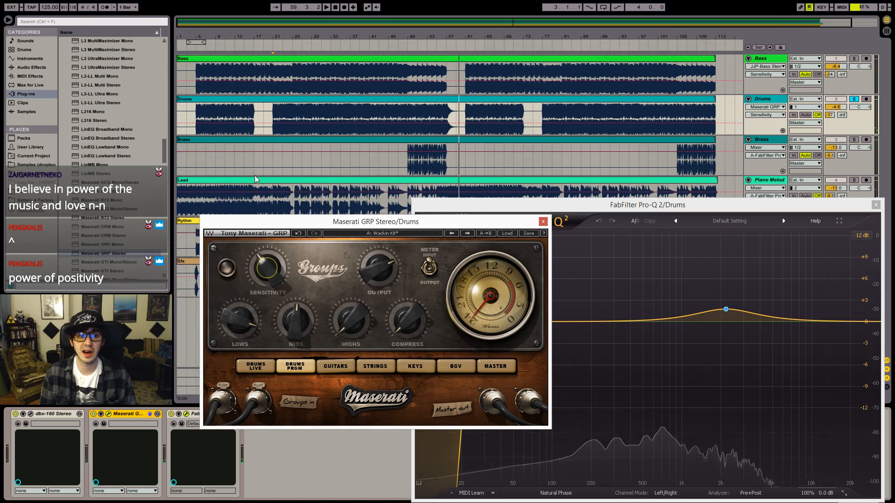
pyautogui.click(273, 114)
pyautogui.press('space')
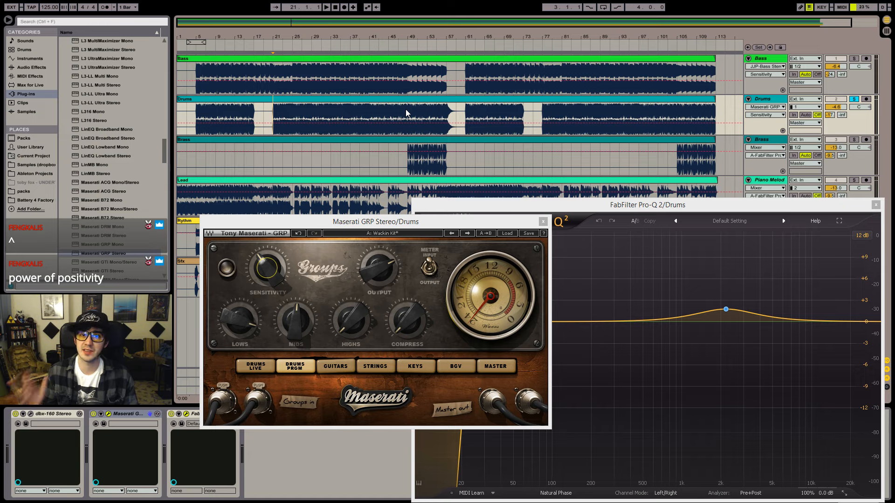
pyautogui.press('space')
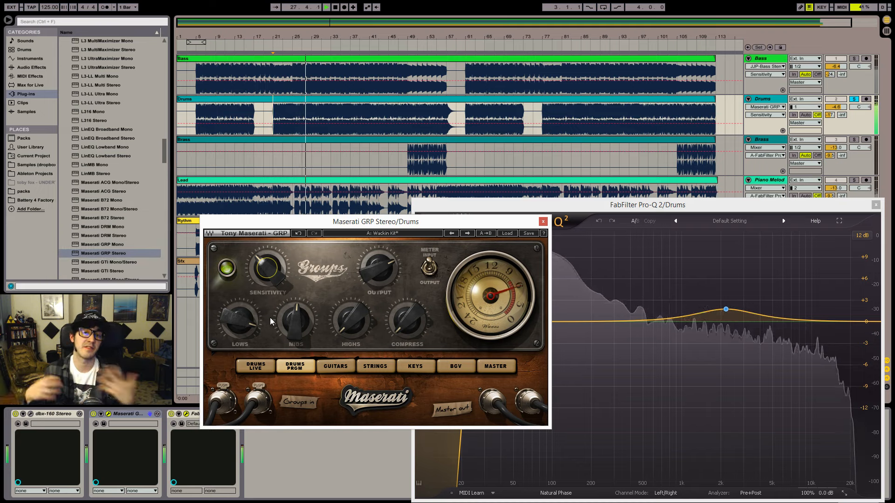
pyautogui.moveTo(260, 270); pyautogui.dragTo(260, 263)
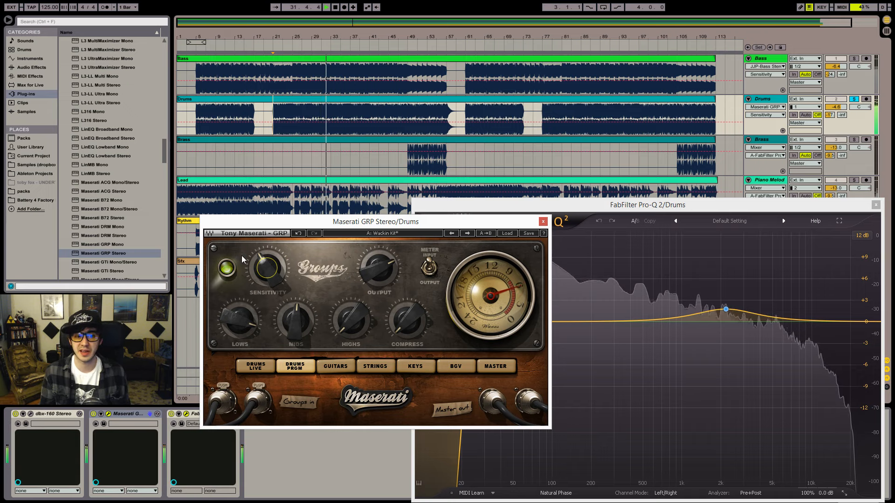
pyautogui.moveTo(343, 328); pyautogui.dragTo(343, 325)
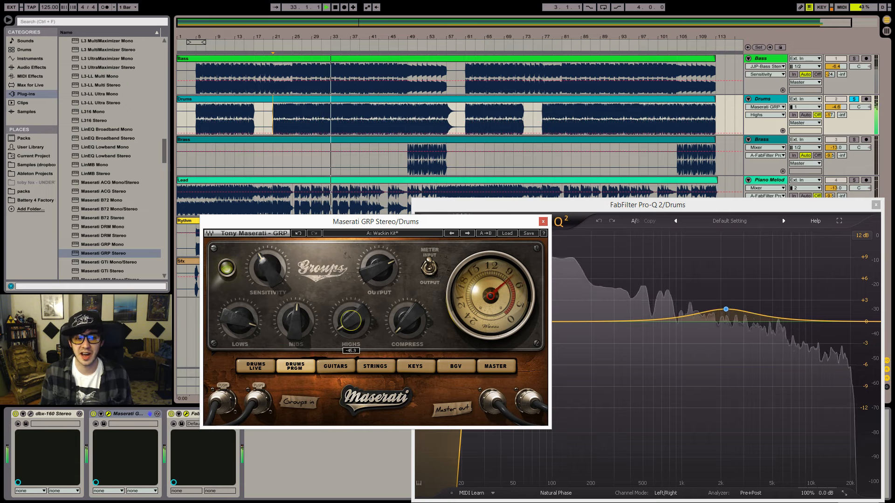
# - Bypass dbx-160 and rebalance the compress, sensitivity and highs settings in Maserati GRP
pyautogui.click(16, 414)
pyautogui.moveTo(398, 329); pyautogui.dragTo(398, 340)
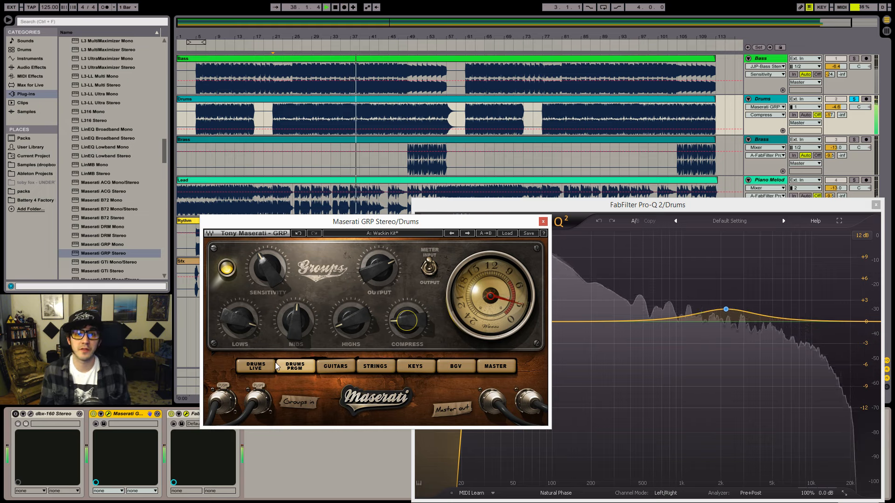
pyautogui.moveTo(260, 282); pyautogui.dragTo(259, 275)
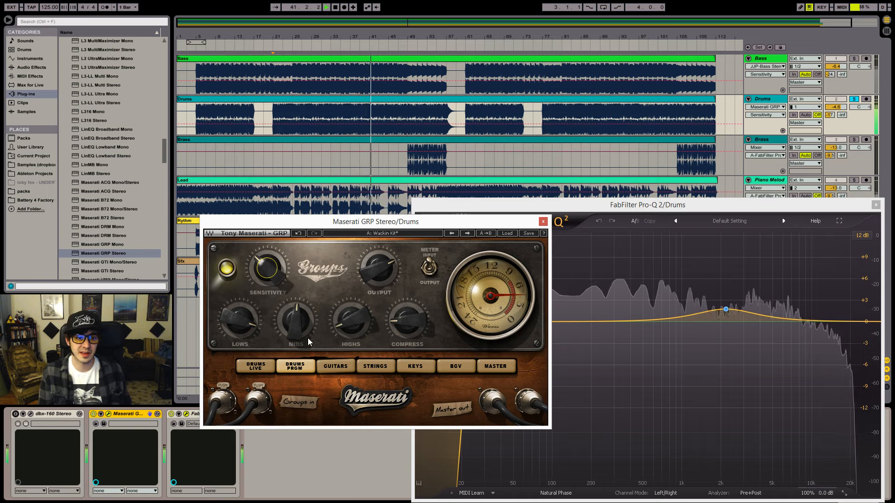
pyautogui.moveTo(363, 329); pyautogui.dragTo(363, 334)
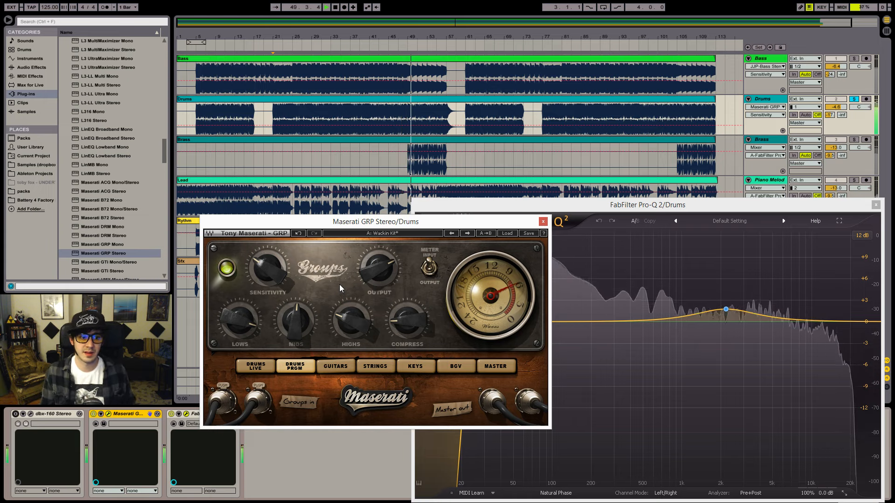
# - Lower the Maserati GRP sensitivity to about -21.8
pyautogui.moveTo(265, 281); pyautogui.dragTo(270, 277)
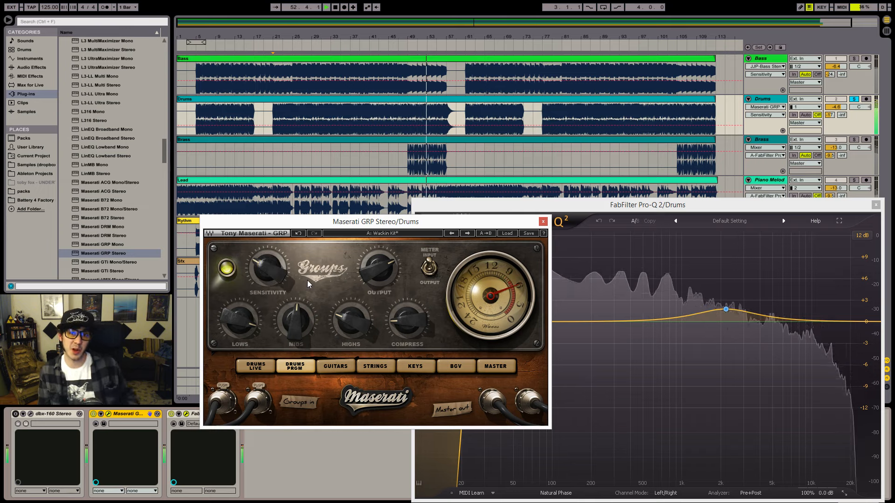
pyautogui.click(264, 270)
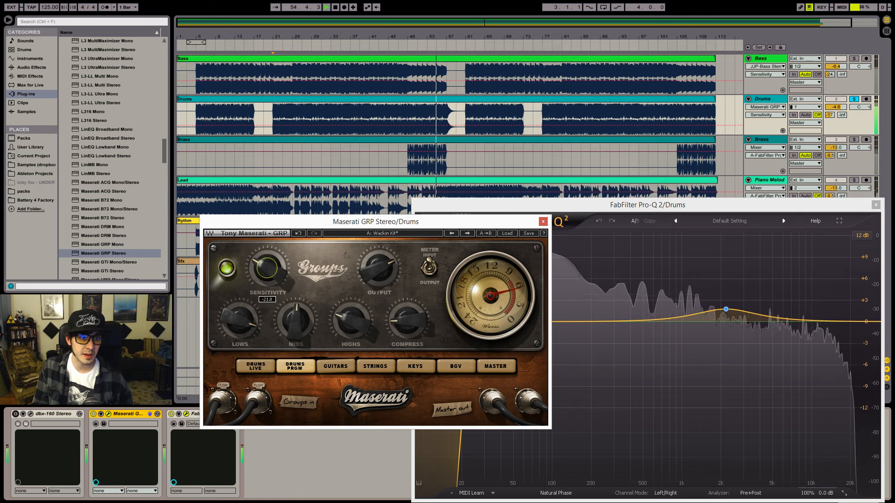
pyautogui.moveTo(264, 270); pyautogui.dragTo(264, 272)
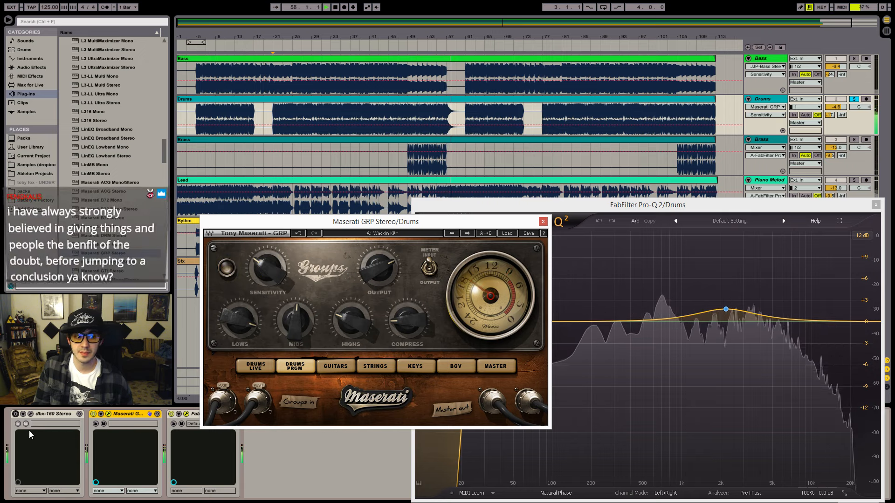
# - Switch dbx-160 back on, replay the drums from bar 21, and set the Maserati GRP sensitivity to about -11.1 with less compression
pyautogui.click(31, 414)
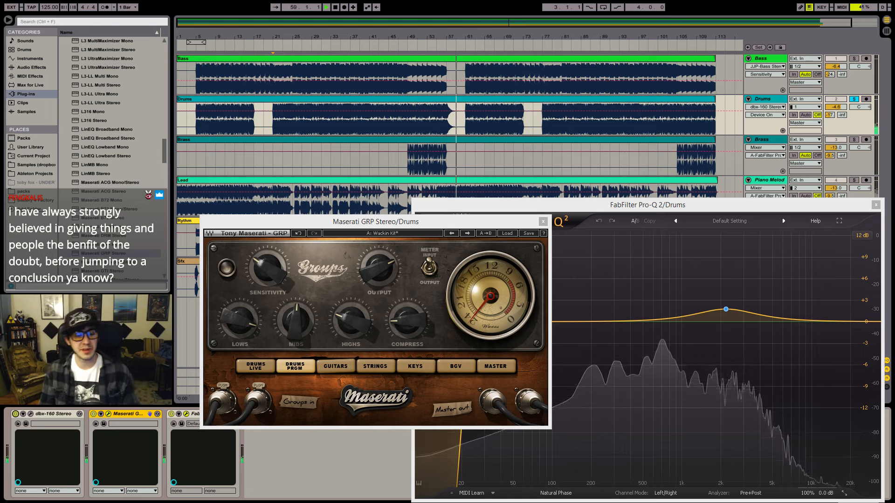
pyautogui.click(273, 125)
pyautogui.press('space')
pyautogui.press('space')
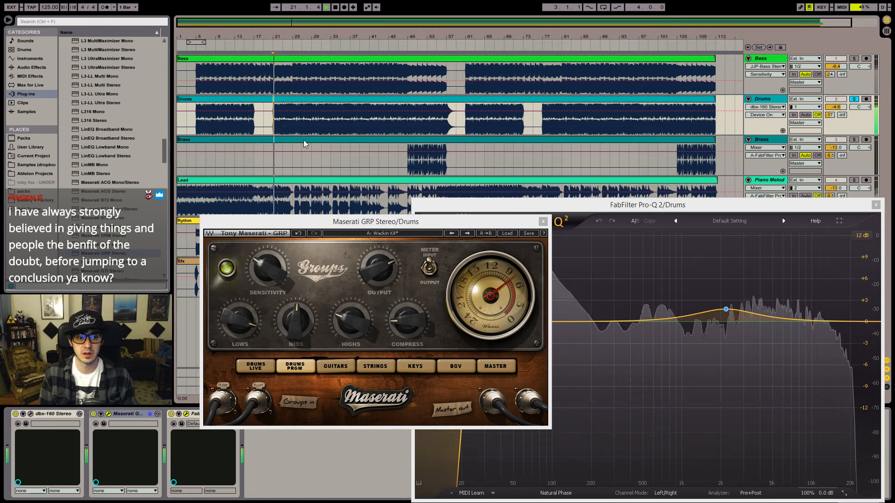
pyautogui.moveTo(268, 271); pyautogui.dragTo(267, 269)
pyautogui.moveTo(407, 321); pyautogui.dragTo(408, 332)
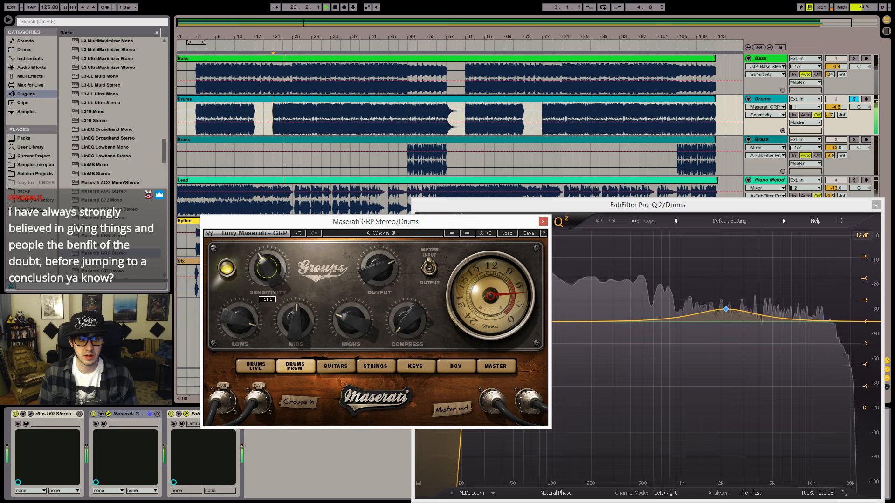
# - Move dbx-160 behind Maserati GRP in the Drums chain and compare the sound with dbx-160 bypassed and active
pyautogui.moveTo(37, 414); pyautogui.dragTo(142, 421)
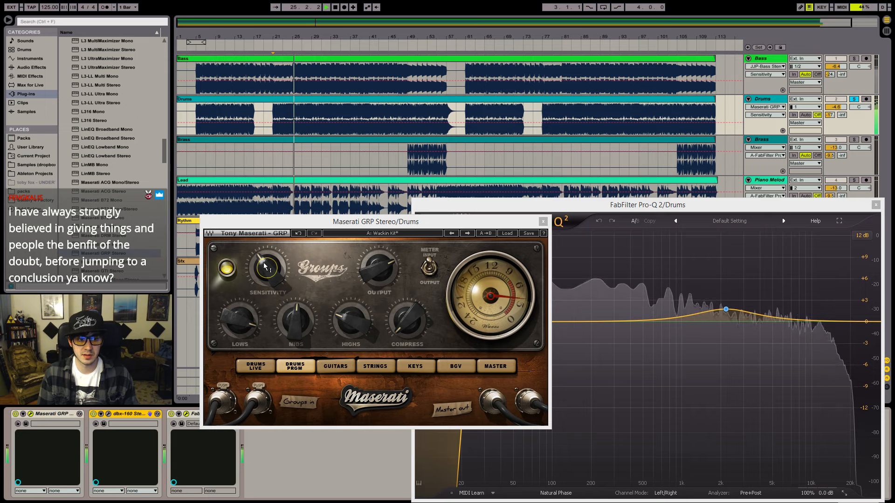
pyautogui.click(91, 415)
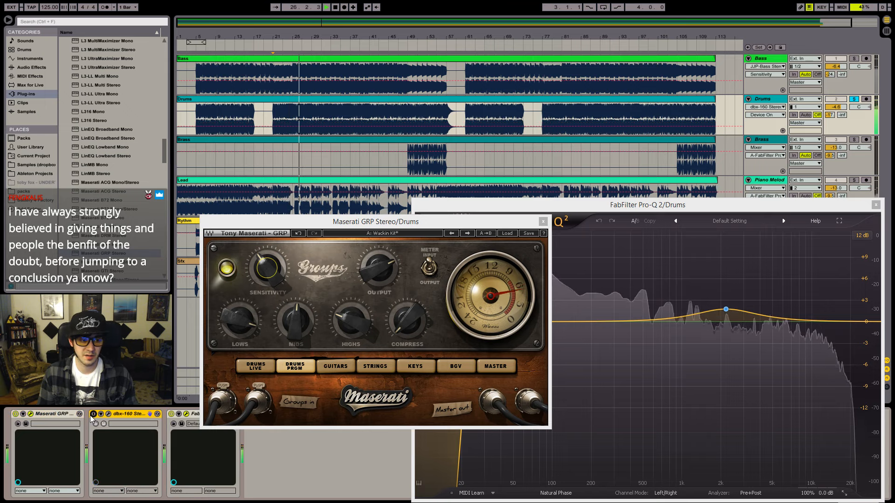
pyautogui.click(92, 414)
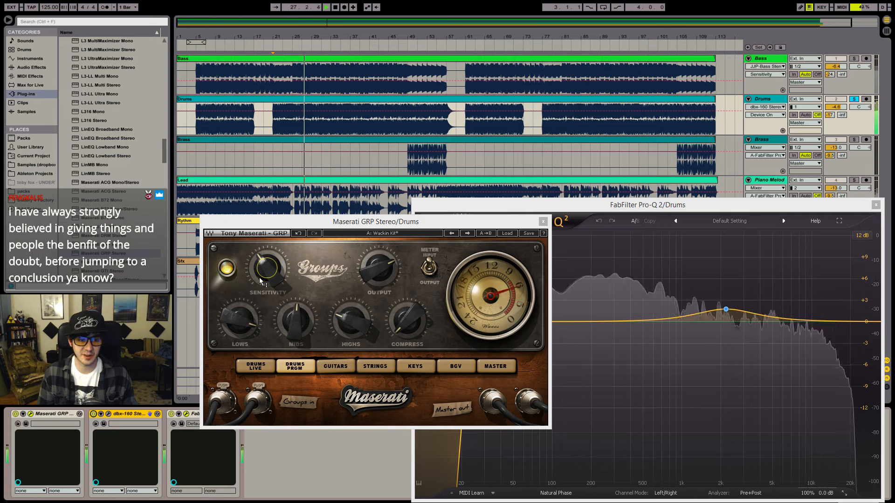
# - Lower the Maserati GRP sensitivity slightly and raise its compress amount while the drums play
pyautogui.moveTo(259, 277)
pyautogui.mouseDown()
pyautogui.moveTo(259, 265)
pyautogui.moveTo(259, 288)
pyautogui.mouseUp()
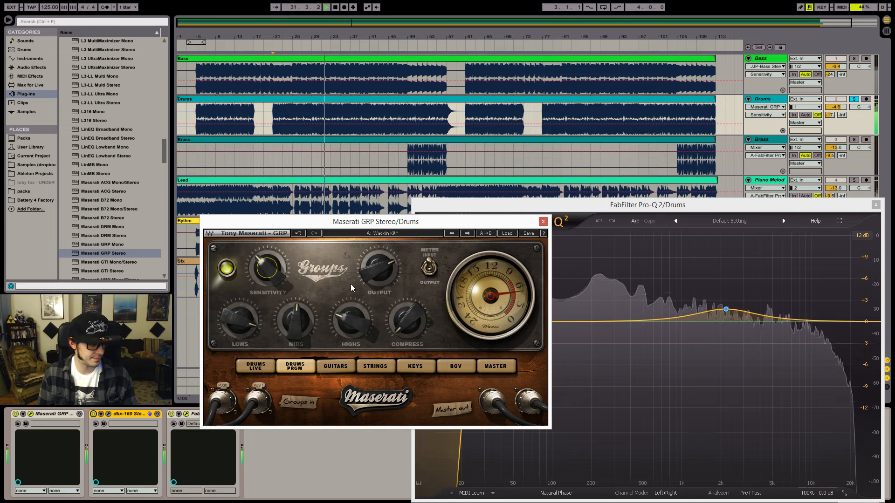
pyautogui.click(407, 320)
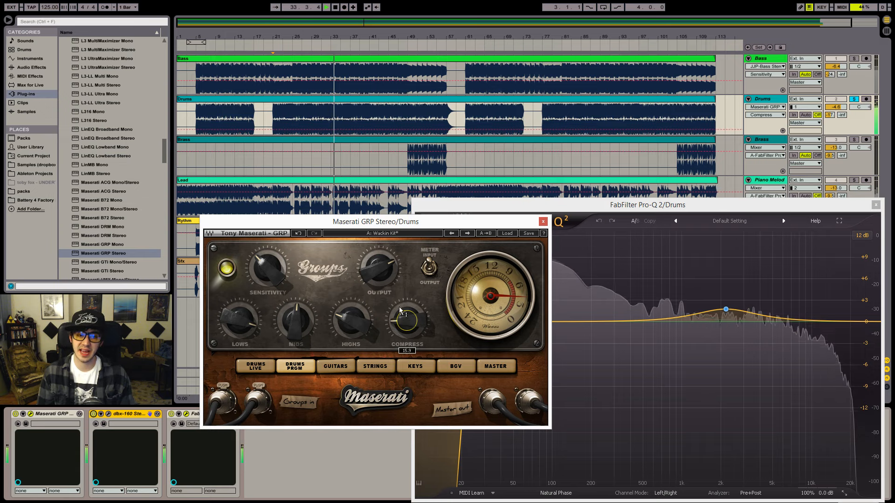
pyautogui.click(379, 271)
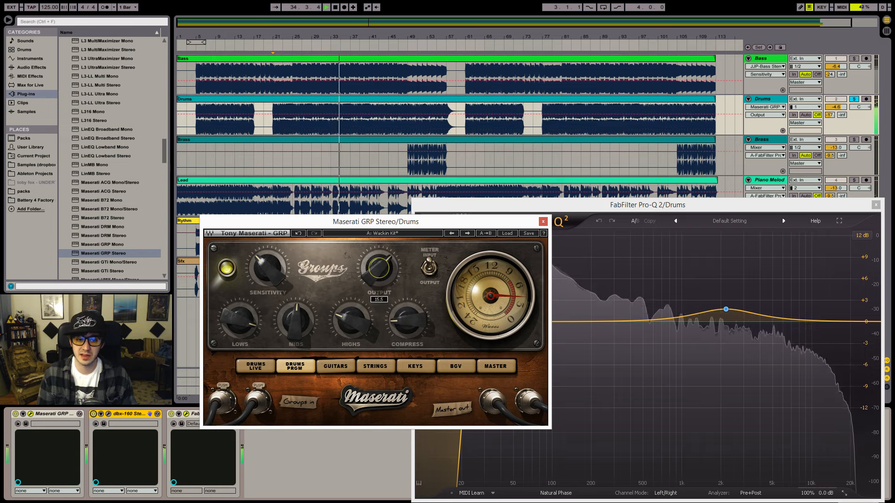
pyautogui.moveTo(408, 326); pyautogui.dragTo(408, 303)
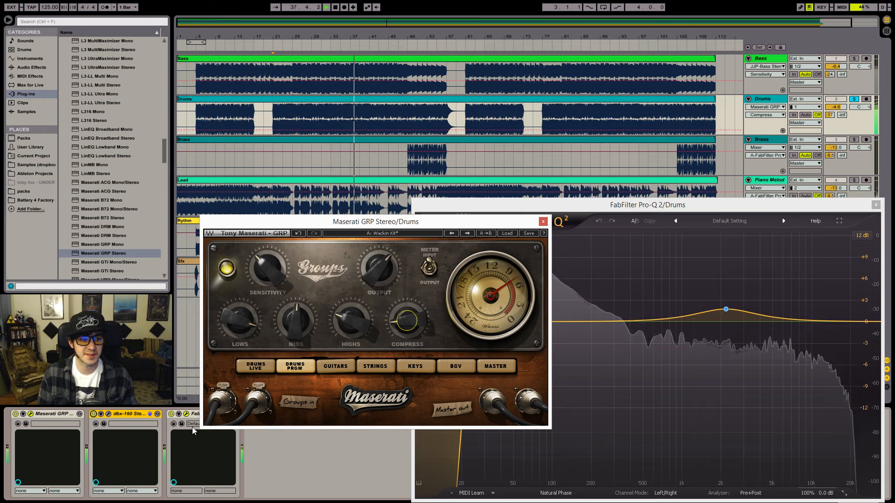
# - Move the Maserati GRP window clear of the equalizer and bypass the low cut band in FabFilter Pro-Q 2
pyautogui.click(108, 413)
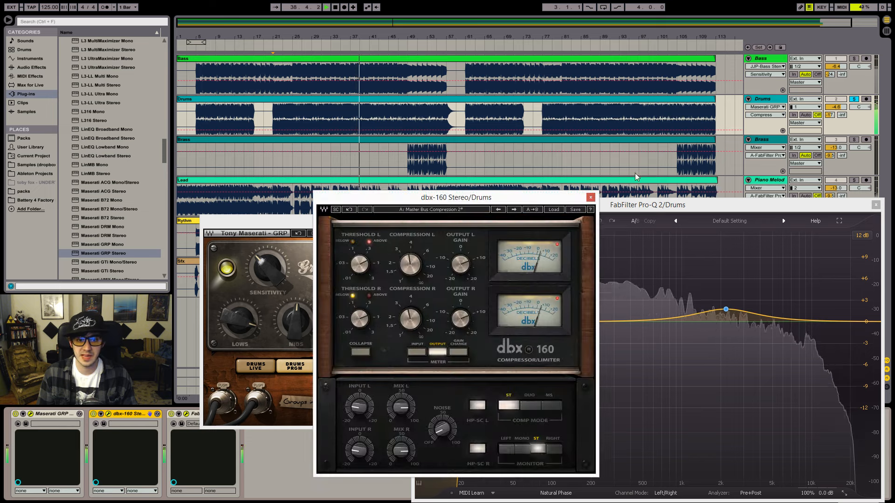
pyautogui.moveTo(544, 198); pyautogui.dragTo(540, 199)
pyautogui.click(586, 198)
pyautogui.moveTo(456, 227); pyautogui.dragTo(310, 209)
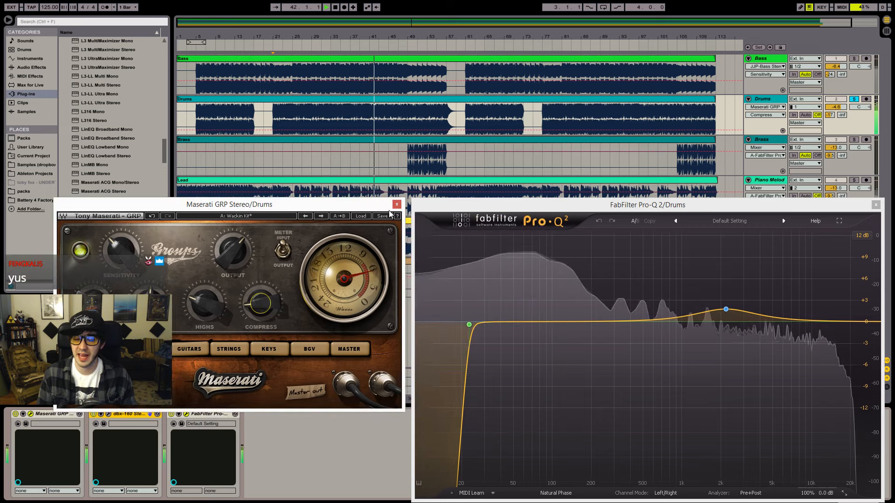
pyautogui.click(468, 325)
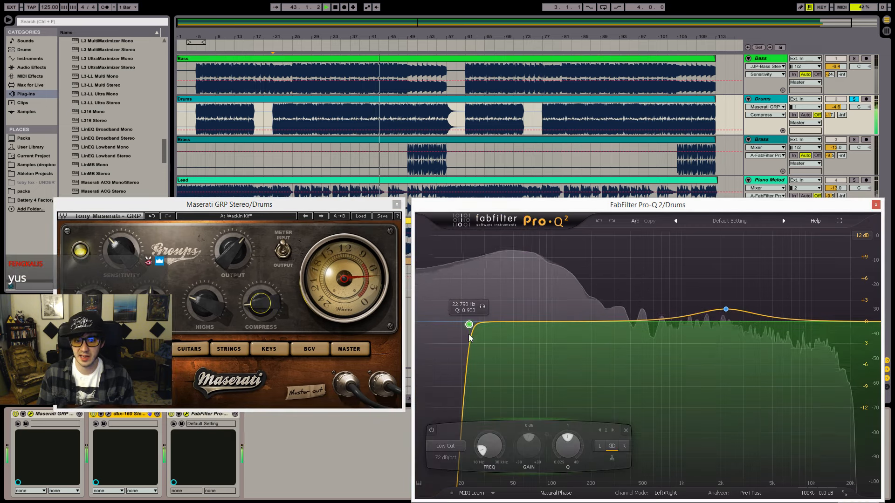
pyautogui.click(432, 429)
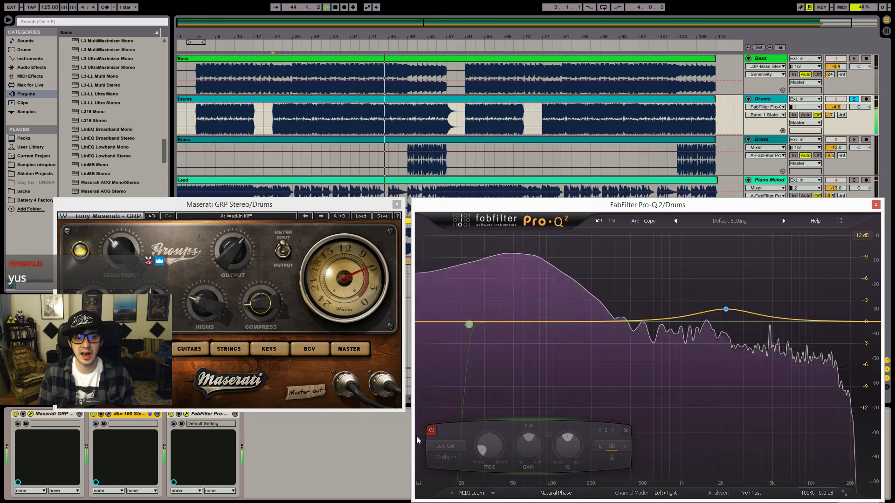
# - Add a bell boost in Pro-Q 2 at about 90 Hz and +2.3 dB with a Q of about 2.2, replaying from bar 61
pyautogui.moveTo(706, 424)
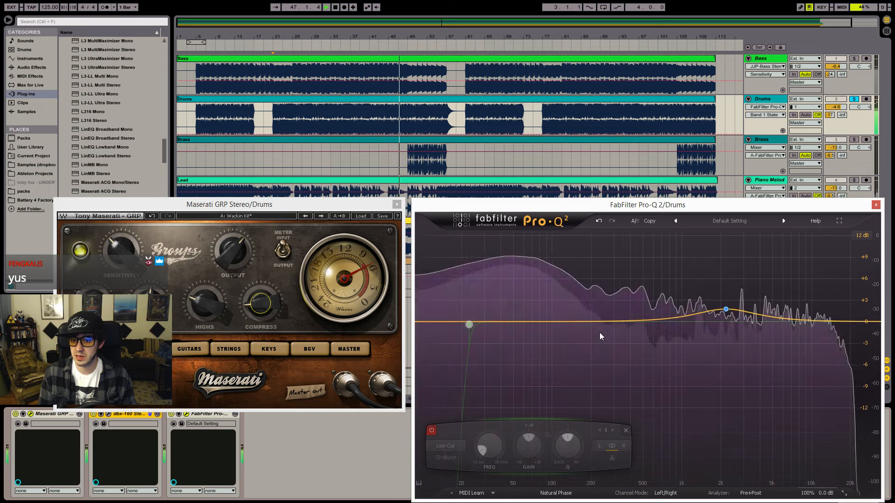
pyautogui.moveTo(579, 321); pyautogui.dragTo(522, 304)
pyautogui.moveTo(568, 443); pyautogui.dragTo(567, 424)
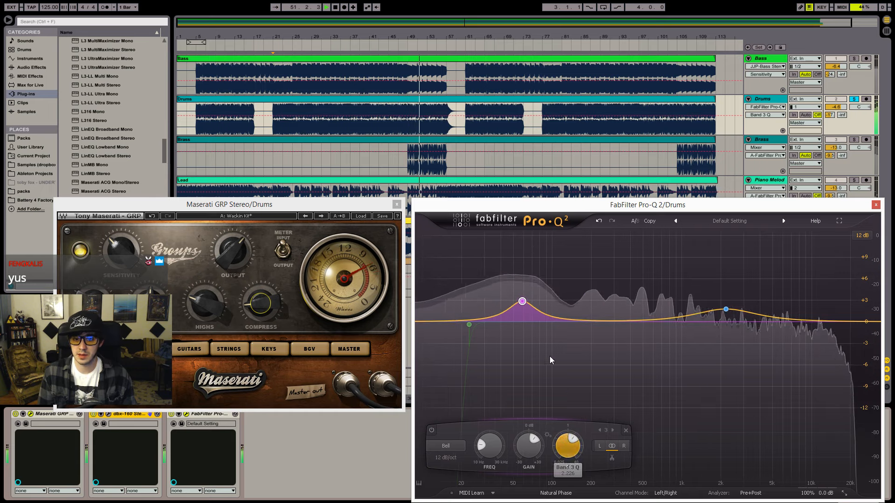
pyautogui.moveTo(522, 301); pyautogui.dragTo(555, 301)
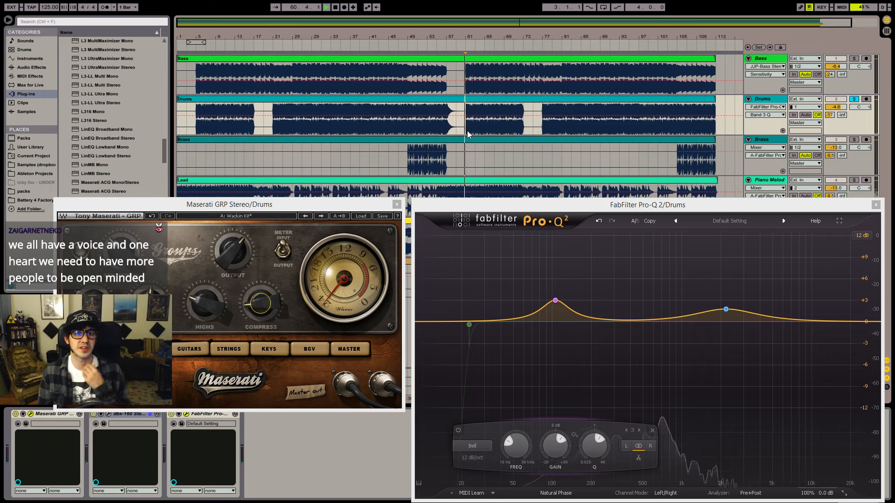
pyautogui.press('space')
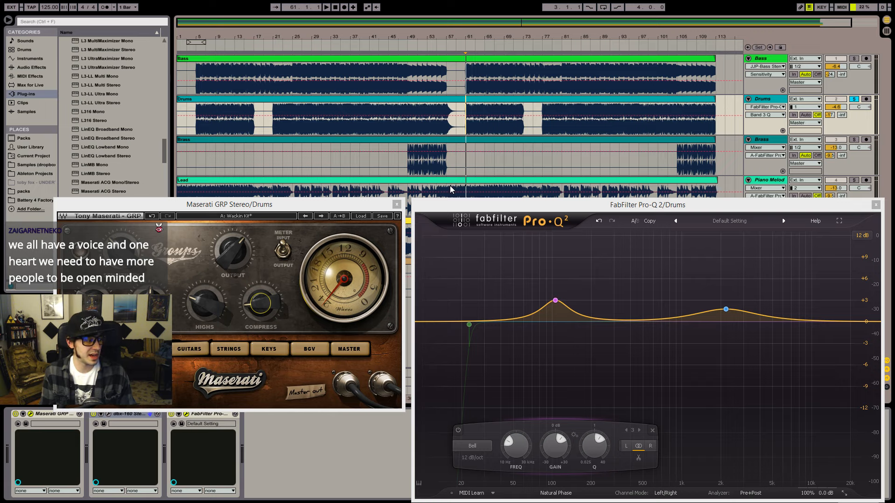
pyautogui.press('space')
pyautogui.moveTo(555, 301)
pyautogui.mouseDown()
pyautogui.moveTo(553, 314)
pyautogui.moveTo(562, 254)
pyautogui.moveTo(580, 261)
pyautogui.moveTo(580, 290)
pyautogui.moveTo(526, 261)
pyautogui.moveTo(545, 259)
pyautogui.moveTo(546, 308)
pyautogui.mouseUp()
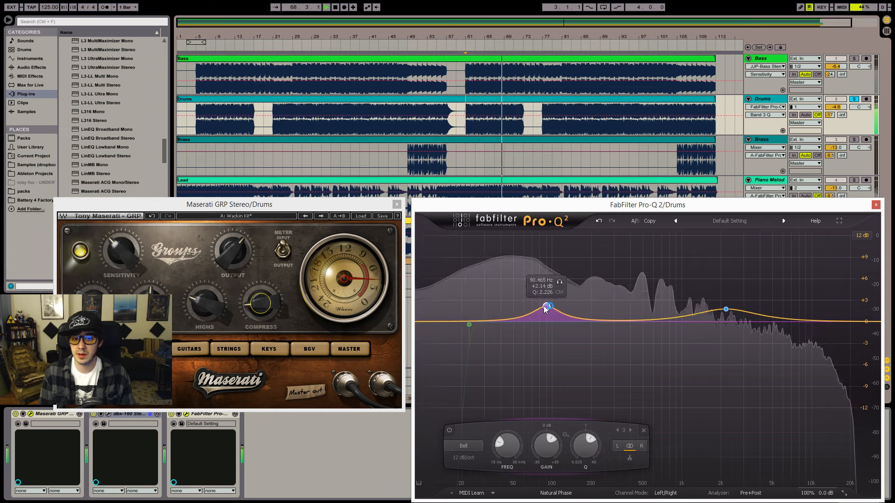
# - Set the Maserati GRP sensitivity to about -16 and close its window, then stop playback with the start point at bar 21
pyautogui.click(116, 261)
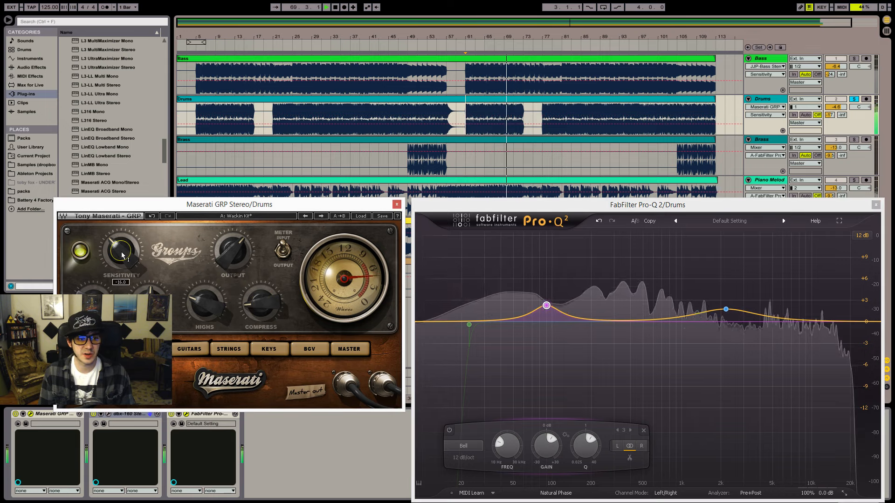
pyautogui.click(397, 204)
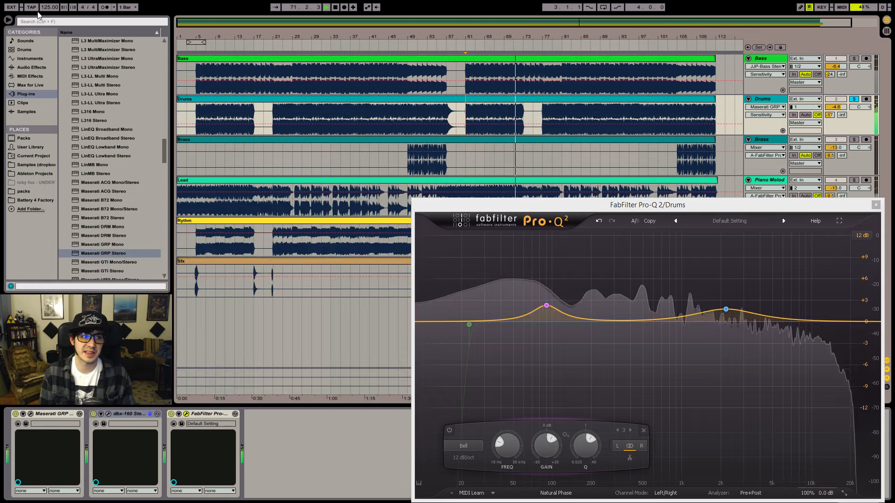
pyautogui.click(44, 22)
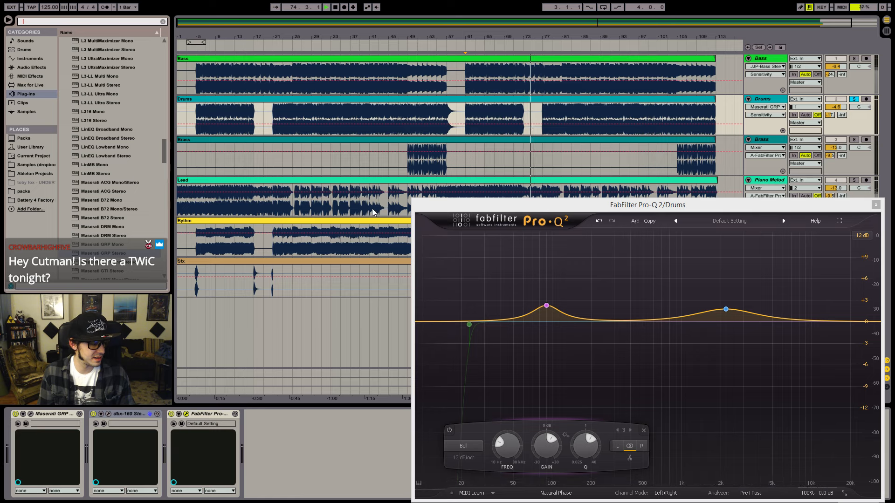
pyautogui.click(274, 113)
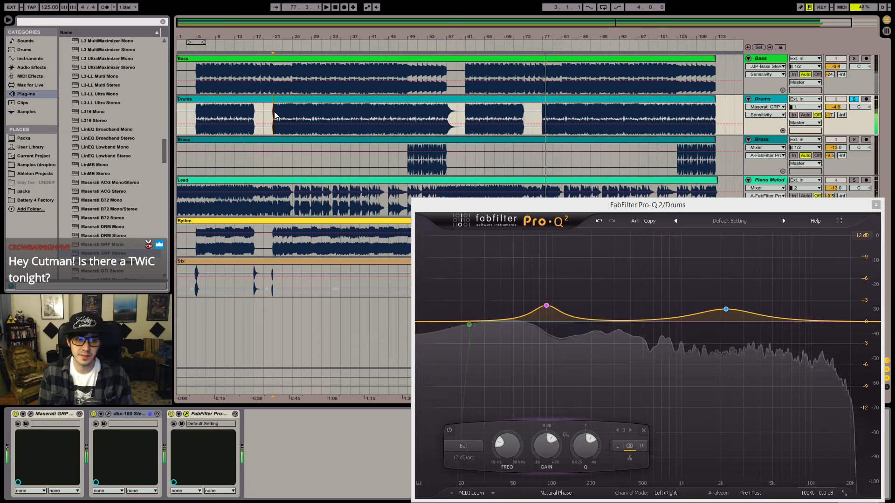
pyautogui.press('space')
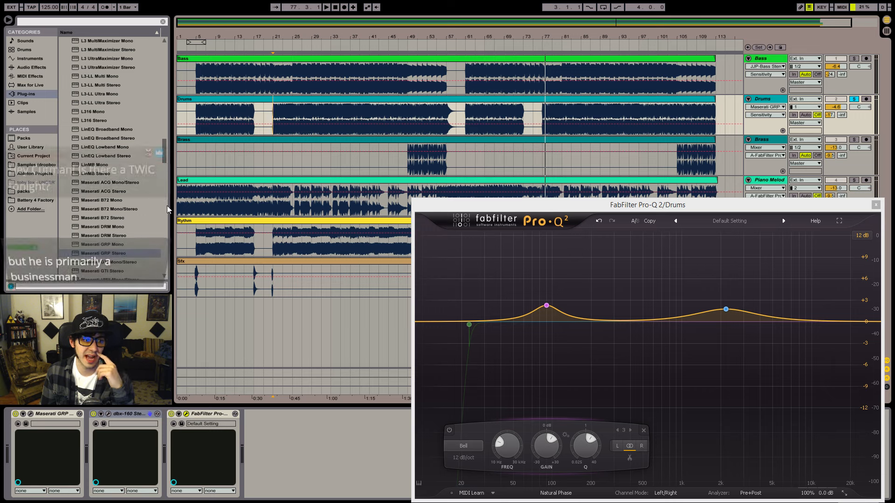
# - Insert the MaxxVolume Stereo plug-in after dbx-160 in the Drums chain and bypass dbx-160
pyautogui.scroll(-5, 96, 188)
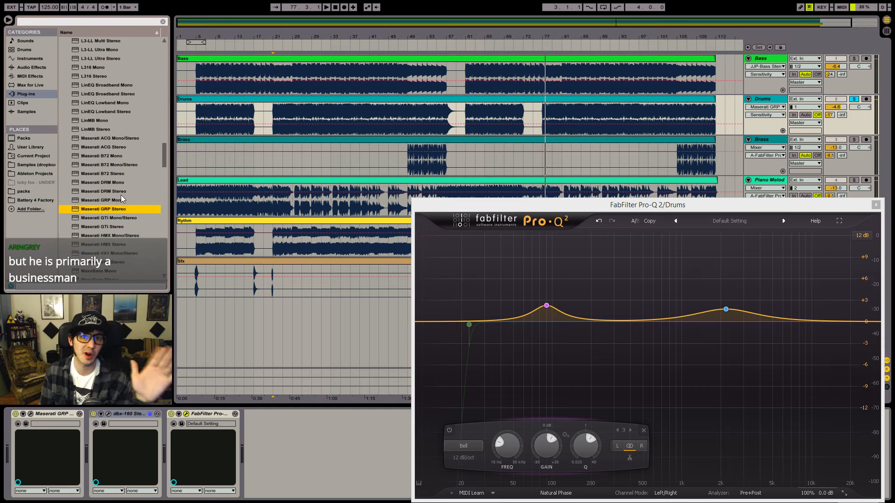
pyautogui.scroll(-1, 129, 190)
pyautogui.scroll(-6, 130, 189)
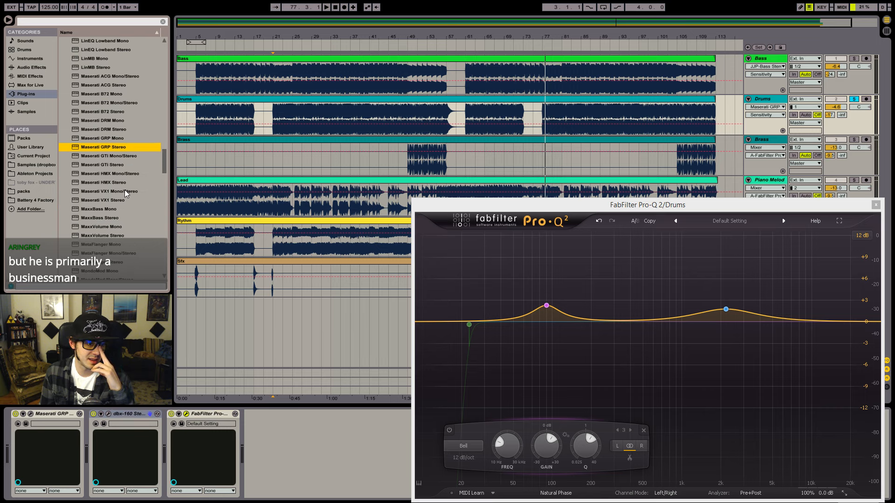
pyautogui.scroll(-1, 121, 189)
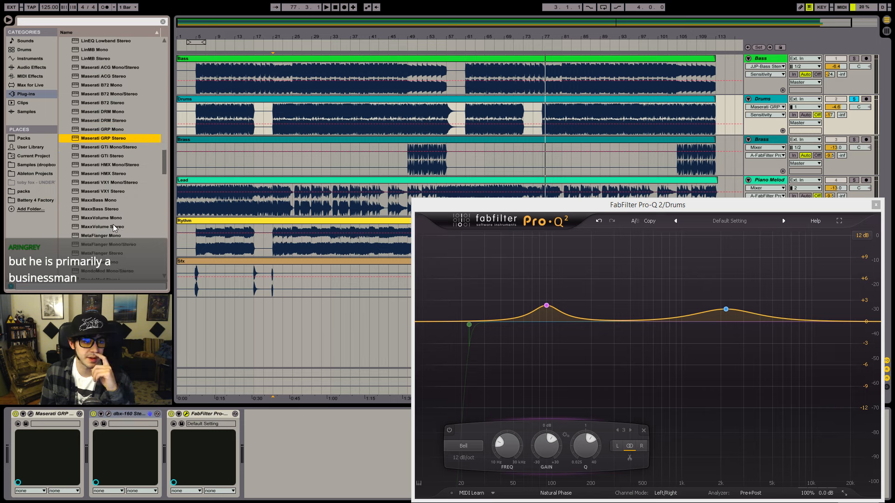
pyautogui.moveTo(111, 223); pyautogui.dragTo(161, 431)
pyautogui.click(97, 414)
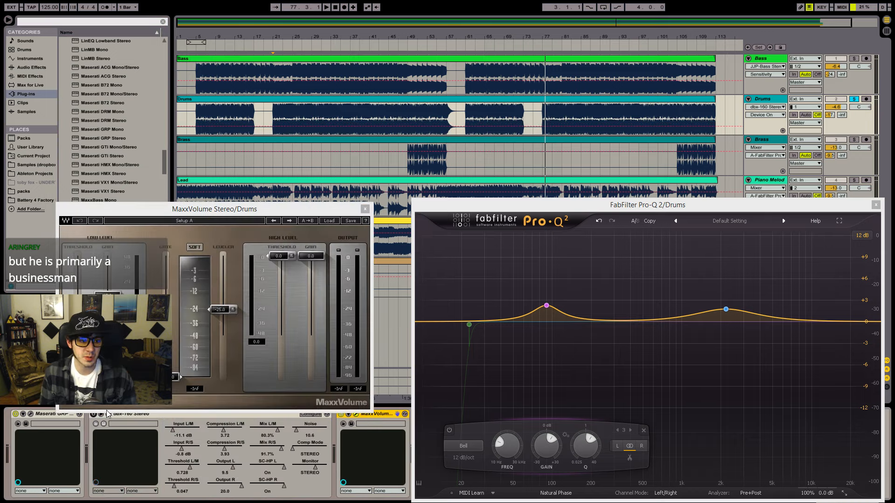
# - Play the drums from bar 21, switch MaxxVolume to Loud, and adjust its low level gain with the high level threshold at -1.0
pyautogui.press('space')
pyautogui.click(180, 374)
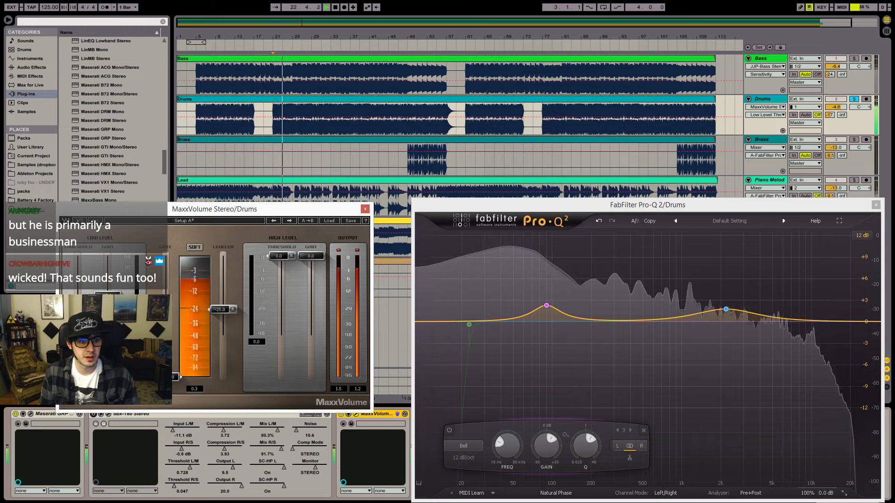
pyautogui.click(195, 247)
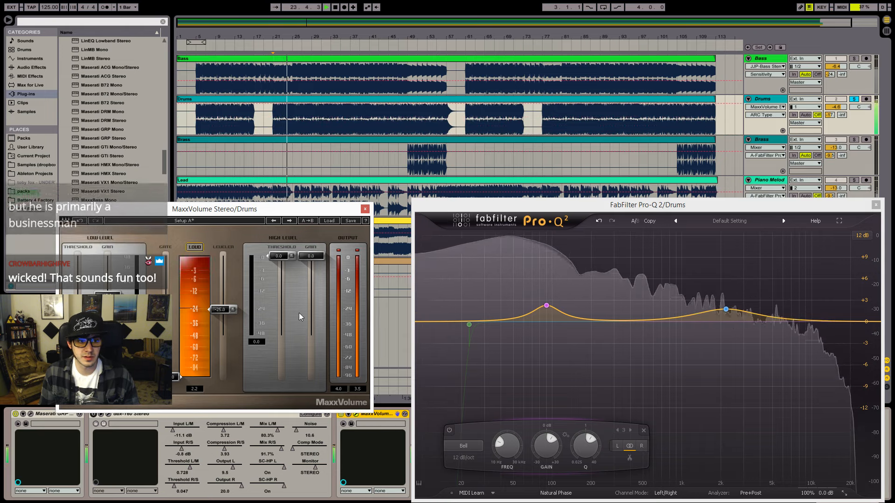
pyautogui.moveTo(287, 262); pyautogui.dragTo(288, 270)
pyautogui.moveTo(78, 326); pyautogui.dragTo(108, 286)
# - Bypass the 90 Hz bell boost in Pro-Q 2 and set MaxxVolume's leveler to 0.0 and high level gain to about -2.0
pyautogui.click(546, 306)
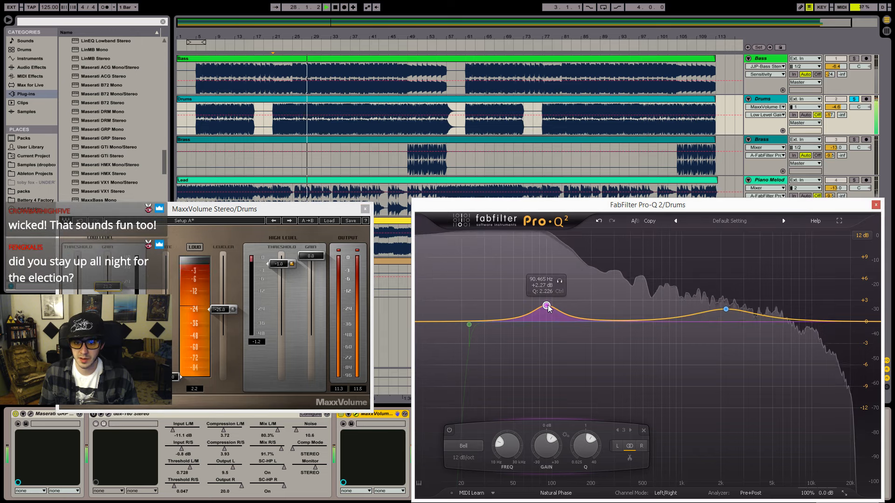
pyautogui.click(449, 430)
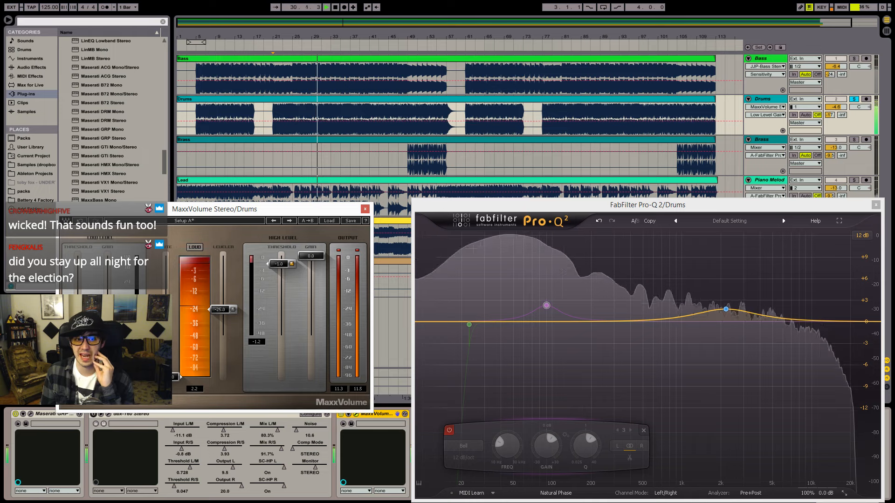
pyautogui.moveTo(300, 255); pyautogui.dragTo(303, 282)
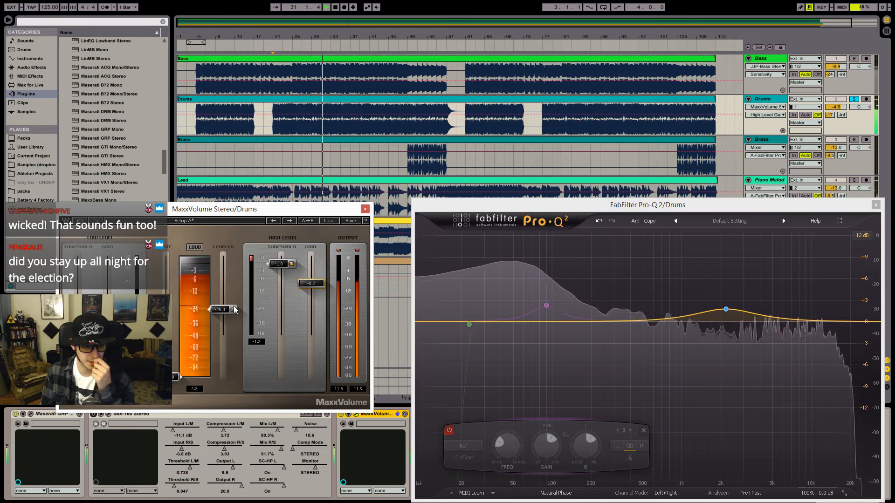
pyautogui.click(233, 310)
pyautogui.moveTo(236, 312); pyautogui.dragTo(219, 254)
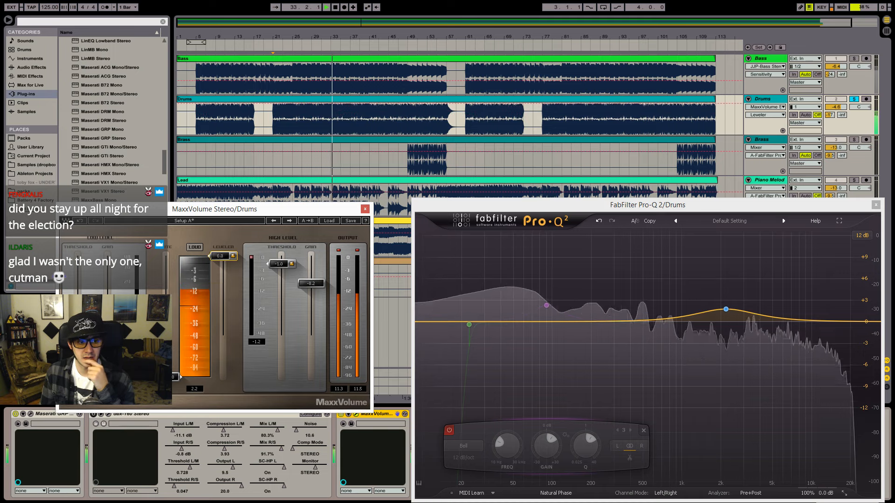
pyautogui.moveTo(310, 283); pyautogui.dragTo(311, 271)
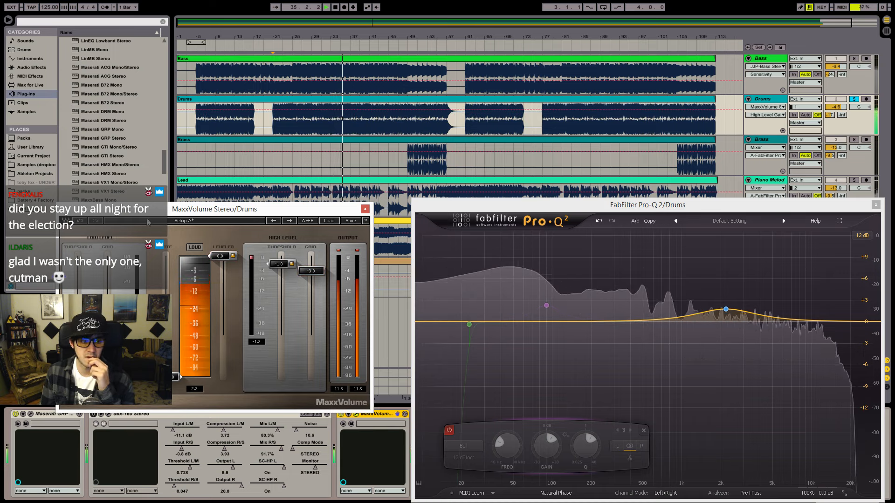
# - Compare the drums with MaxxVolume bypassed and active while fine-tuning its low level threshold
pyautogui.click(342, 414)
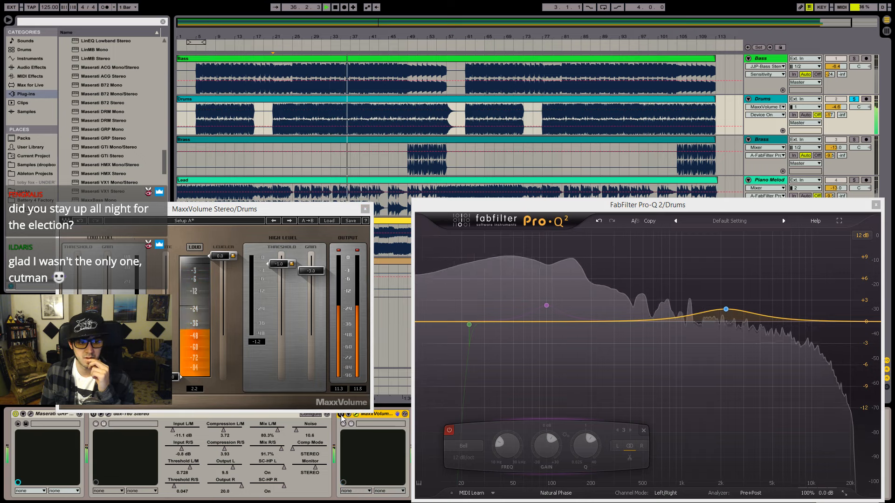
pyautogui.click(342, 414)
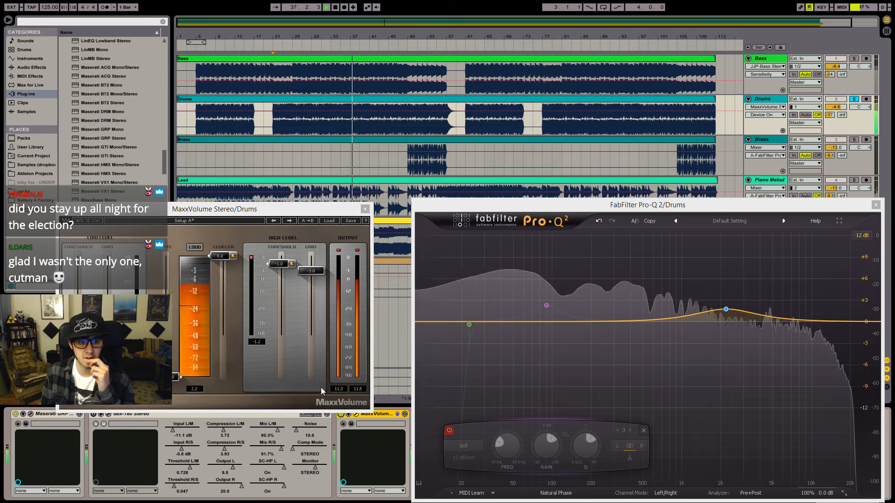
pyautogui.click(280, 277)
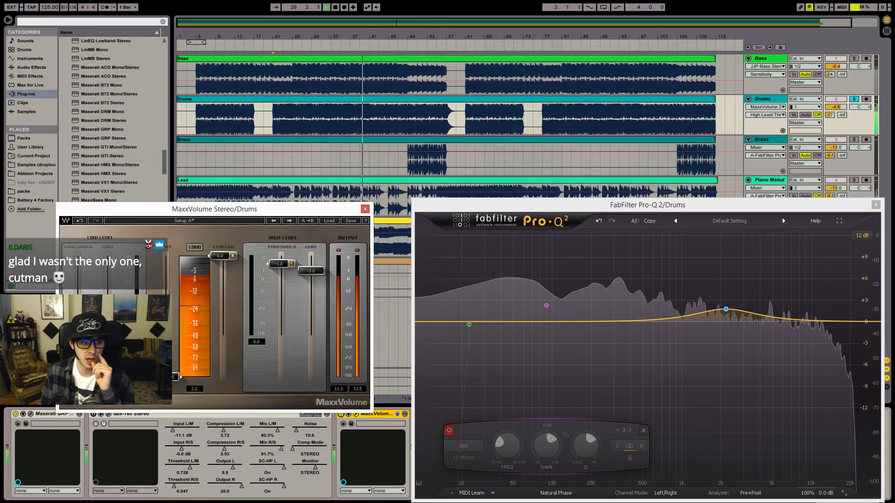
pyautogui.click(78, 342)
pyautogui.click(342, 414)
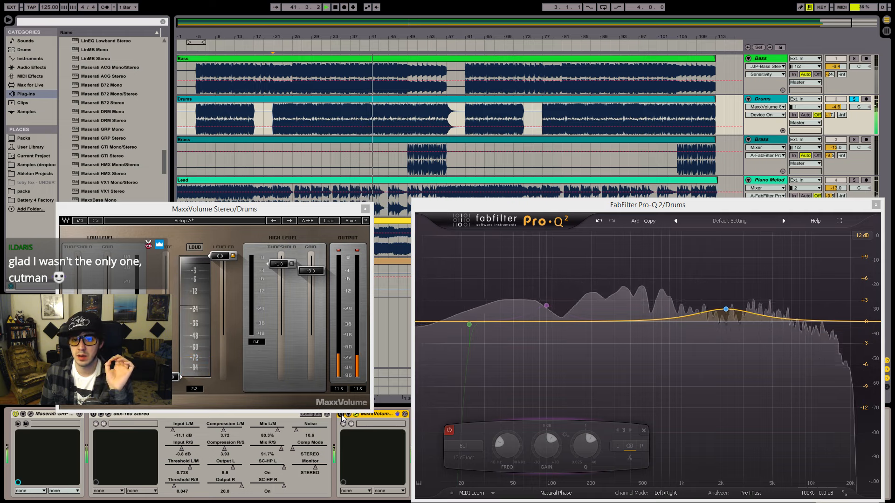
pyautogui.click(342, 414)
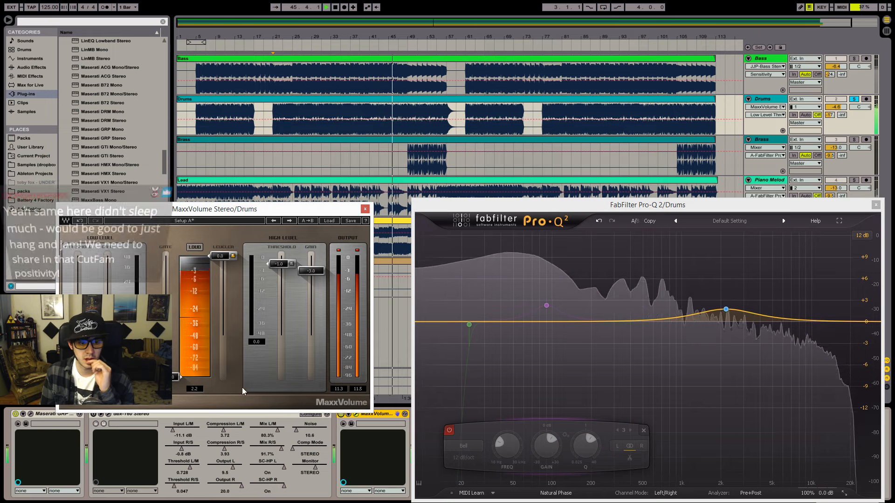
pyautogui.click(341, 414)
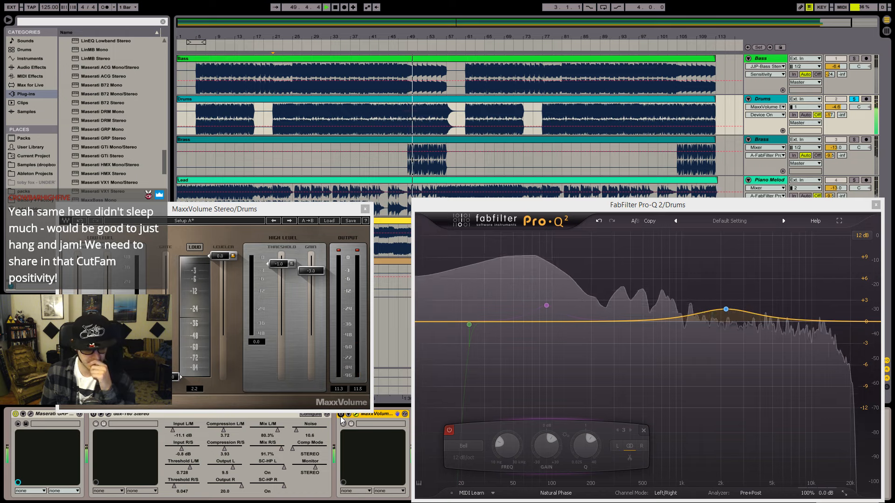
# - Reactivate MaxxVolume, close its window, and turn dbx-160 back on in the Drums chain
pyautogui.click(341, 415)
pyautogui.click(365, 210)
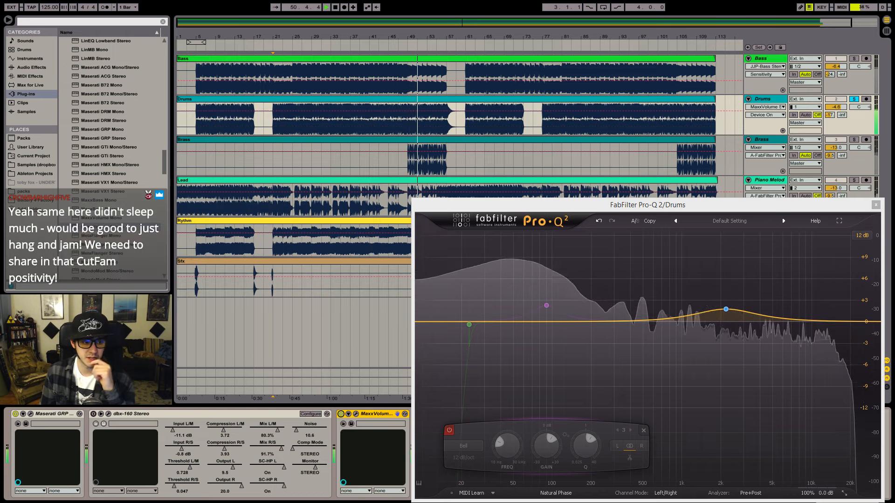
pyautogui.click(93, 413)
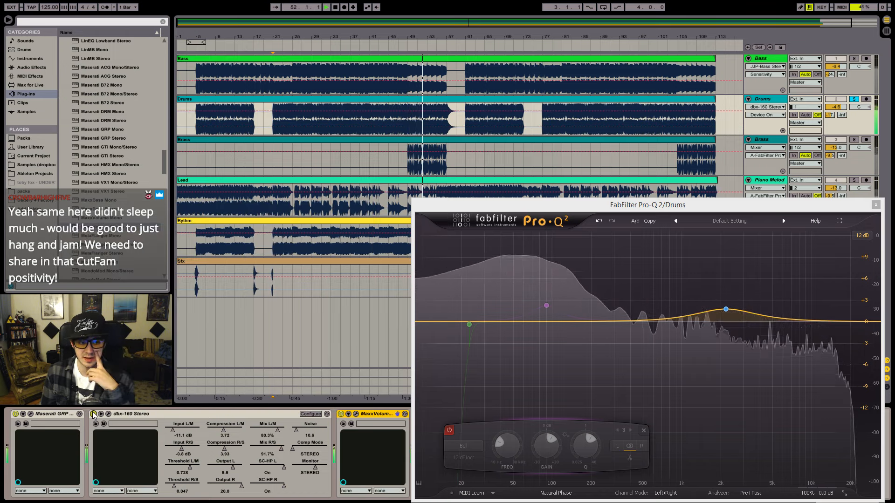
# - Try dbx-160 after MaxxVolume in the Drums chain, and return it to its place before MaxxVolume
pyautogui.moveTo(104, 416); pyautogui.dragTo(170, 419)
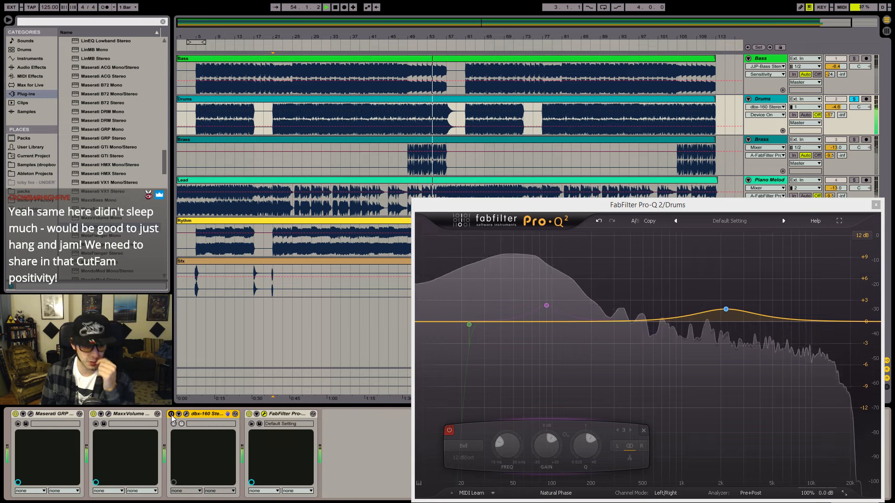
pyautogui.click(186, 414)
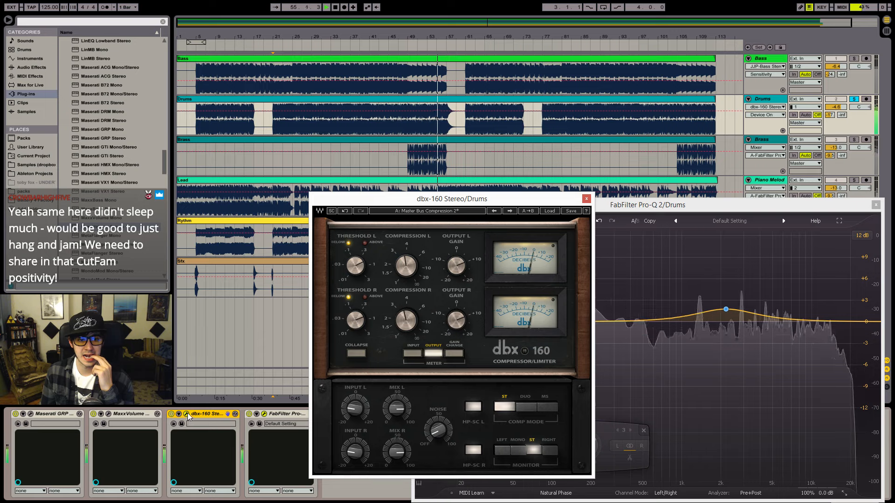
pyautogui.moveTo(198, 414); pyautogui.dragTo(118, 413)
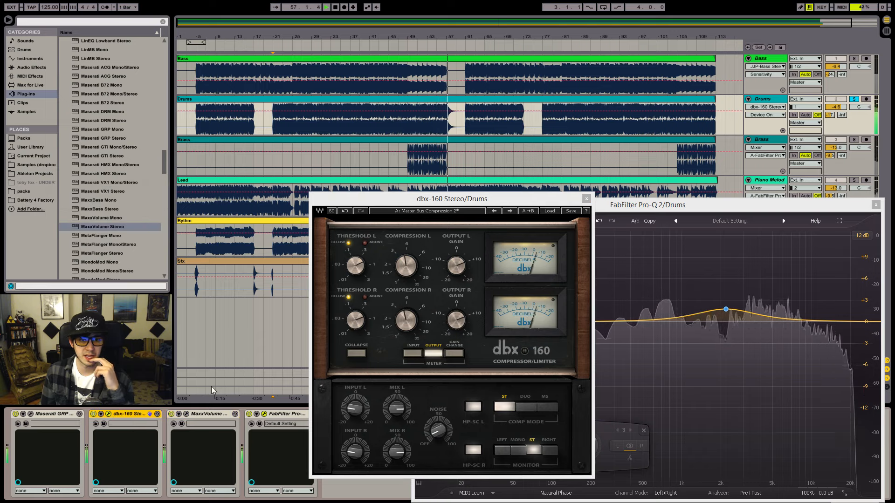
pyautogui.click(109, 415)
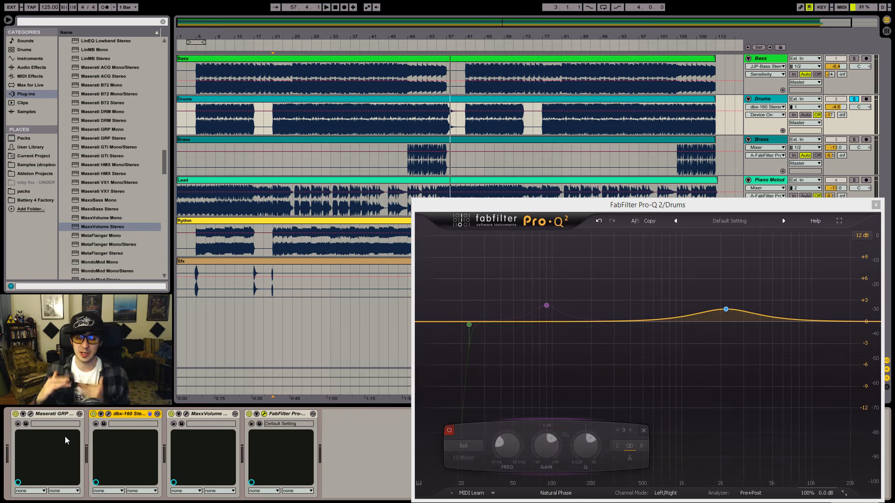
# - Insert the stereo FabFilter Saturn x64 plug-in between MaxxVolume and Pro-Q 2 in the Drums chain
pyautogui.click(69, 20)
pyautogui.write('saturn')
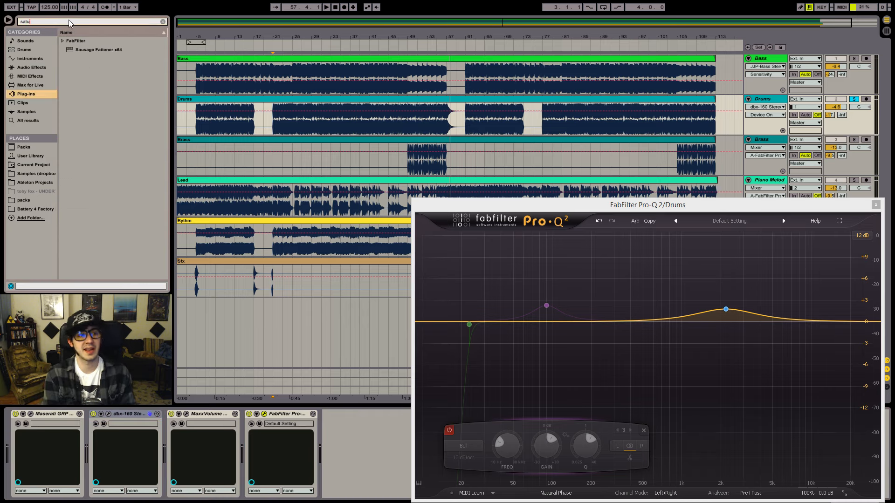
pyautogui.click(66, 40)
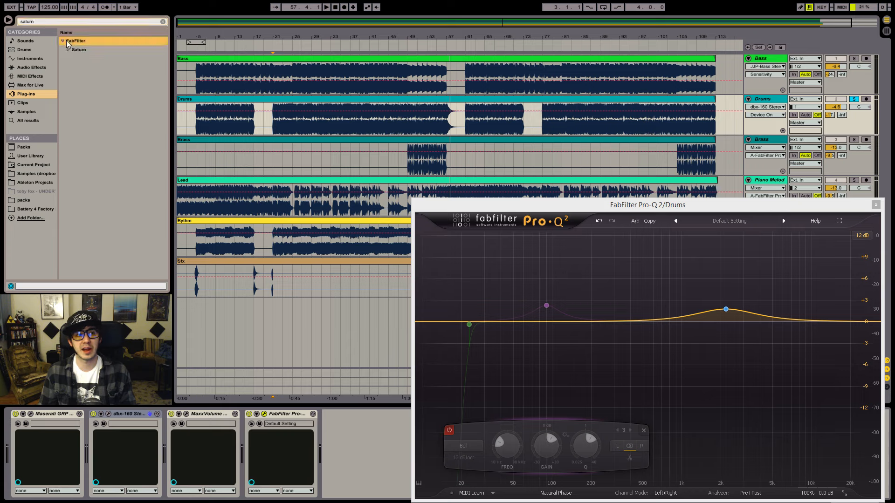
pyautogui.click(68, 50)
pyautogui.moveTo(105, 68); pyautogui.dragTo(232, 457)
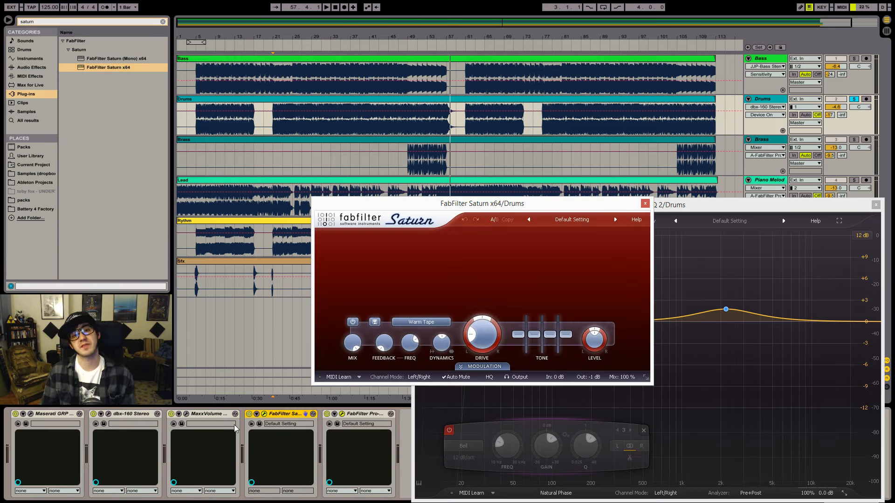
# - Load Saturn's Modern Breaks O drum preset and play the drums from bar 21
pyautogui.click(577, 221)
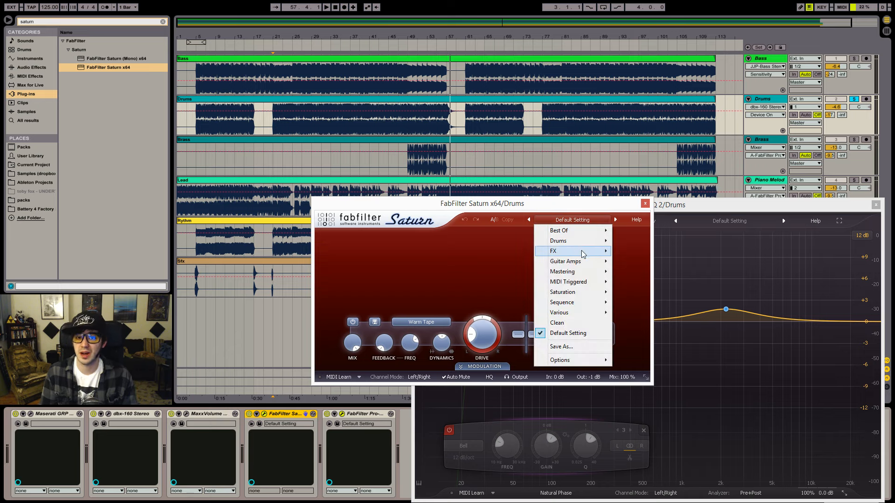
pyautogui.moveTo(577, 240)
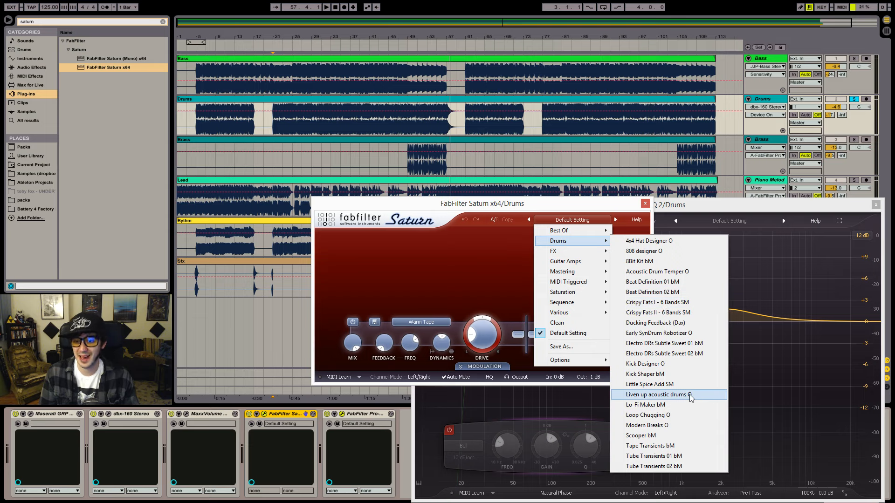
pyautogui.click(686, 425)
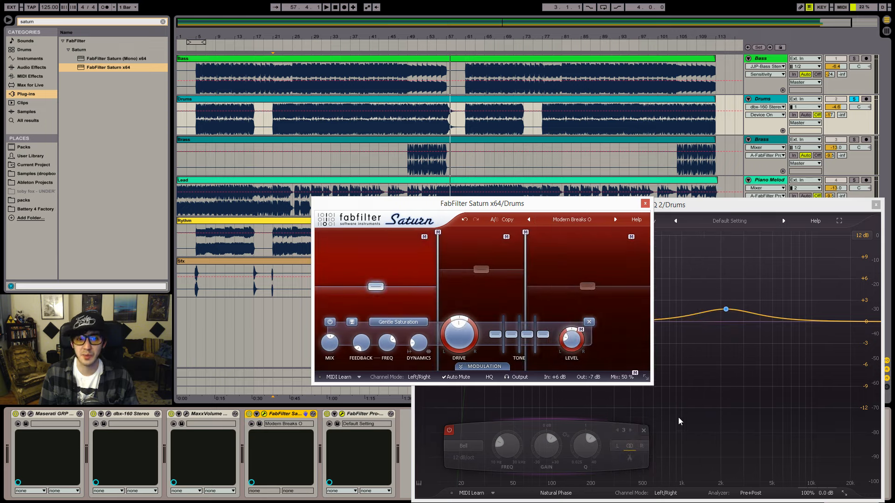
pyautogui.press('space')
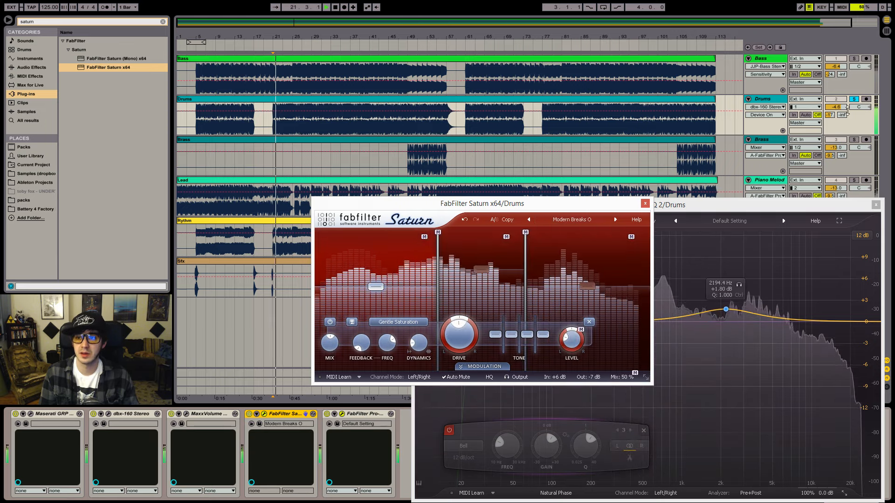
# - Audition Saturn's Electro DRs Subtle Sweet 01 bM and 02 bM presets, comparing the first one with Saturn bypassed
pyautogui.click(568, 219)
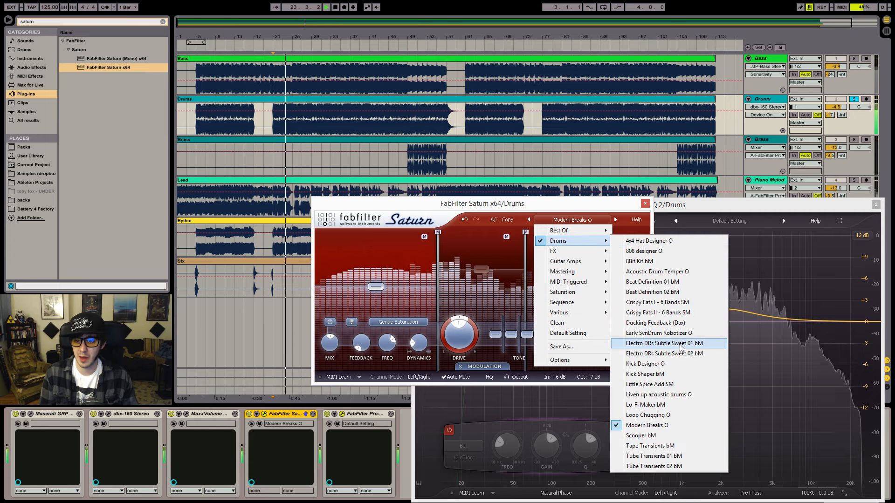
pyautogui.click(671, 342)
pyautogui.moveTo(481, 335)
pyautogui.mouseDown()
pyautogui.moveTo(485, 273)
pyautogui.moveTo(477, 332)
pyautogui.mouseUp()
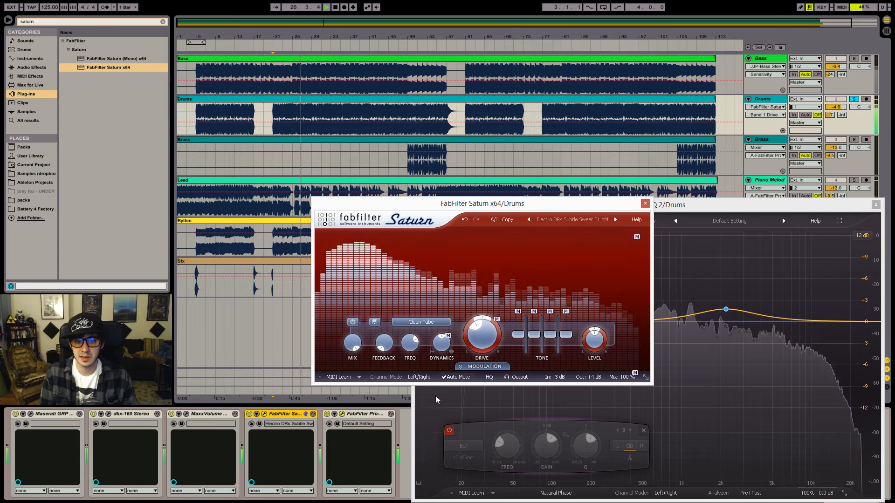
pyautogui.click(249, 414)
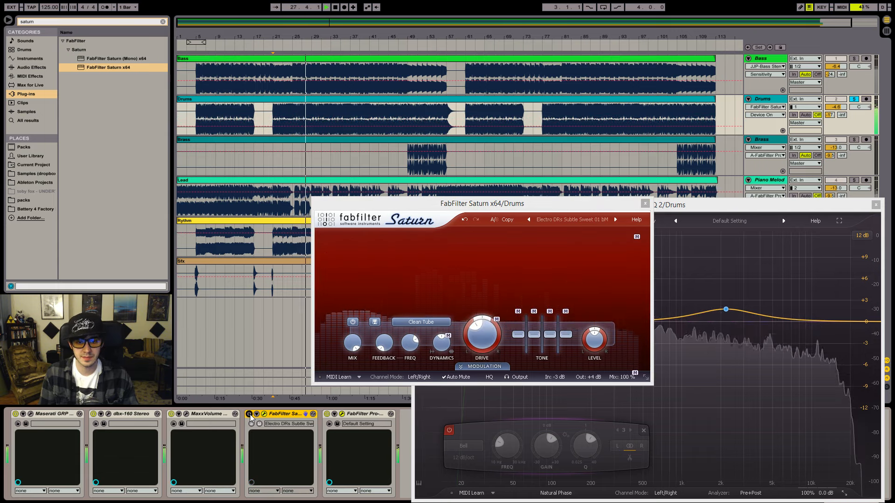
pyautogui.click(249, 414)
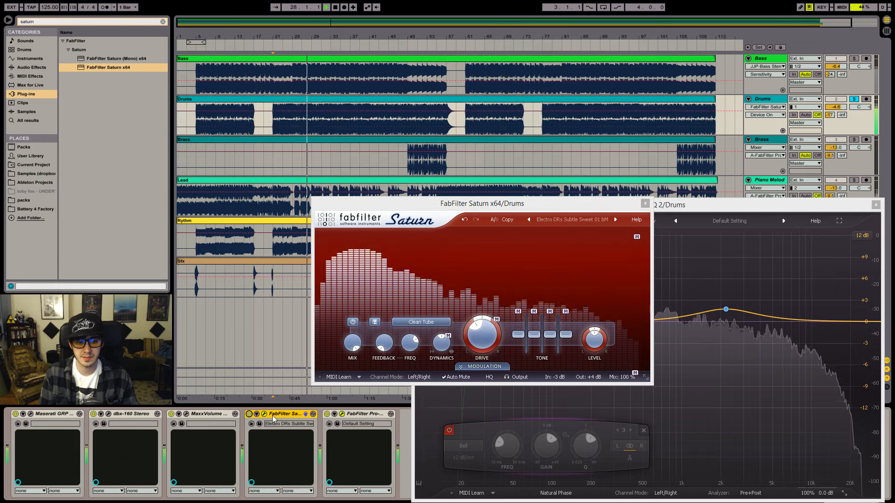
pyautogui.click(507, 219)
pyautogui.click(615, 219)
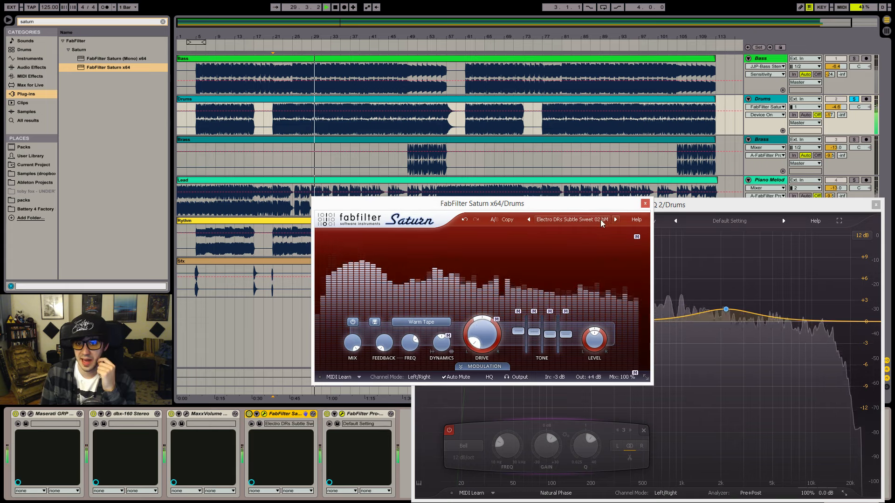
# - Load Saturn's Acoustic Drum Temper O preset, lower the band 2 and 3 levels, and raise band 1 to about +8.4 dB
pyautogui.click(557, 219)
pyautogui.moveTo(578, 241)
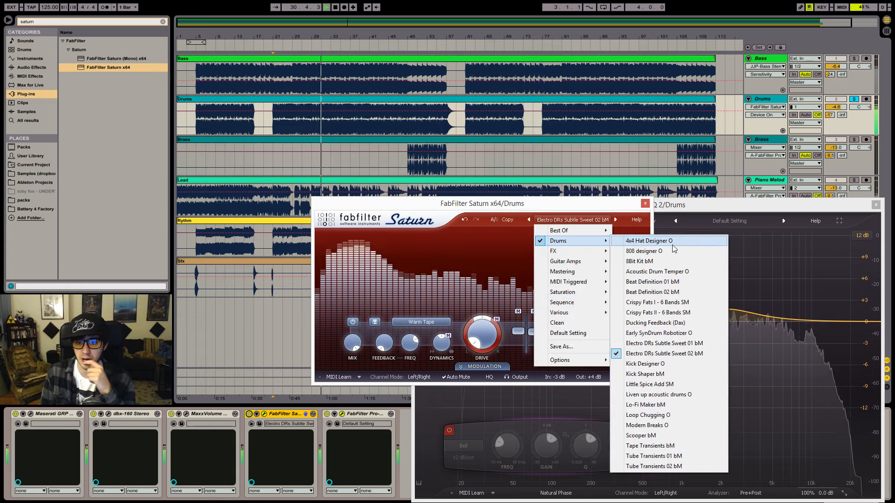
pyautogui.click(692, 273)
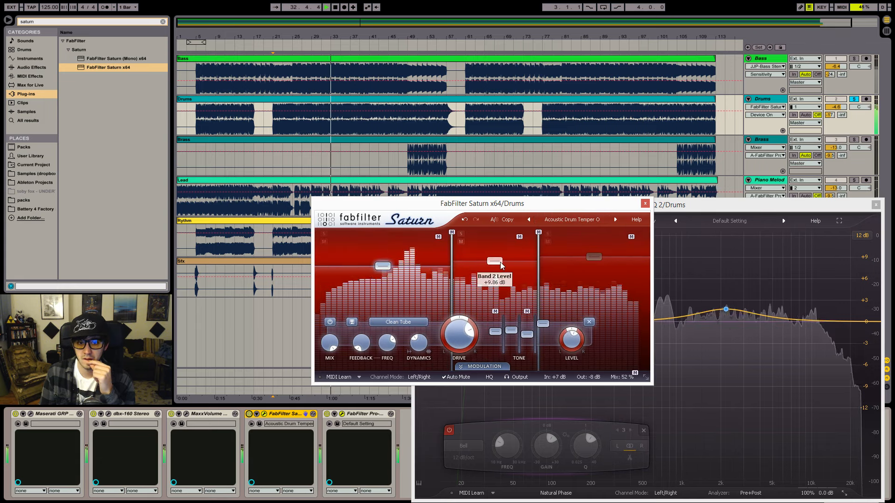
pyautogui.moveTo(496, 261); pyautogui.dragTo(497, 268)
pyautogui.moveTo(593, 256); pyautogui.dragTo(593, 270)
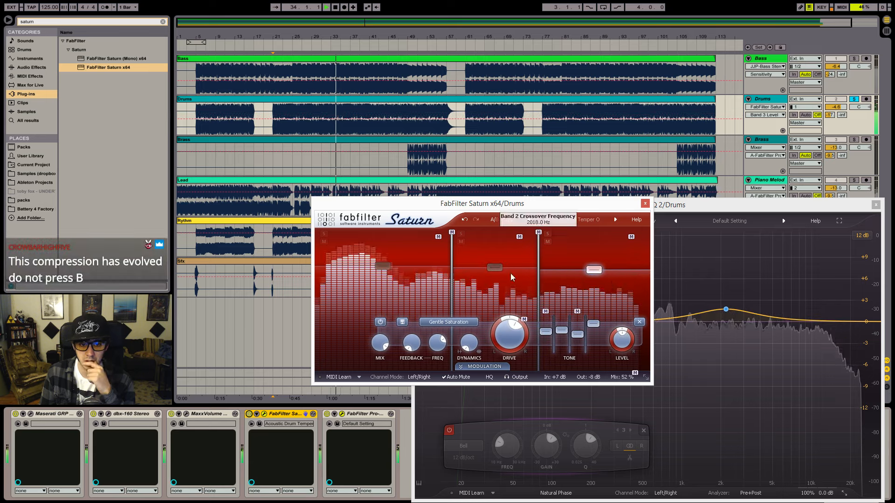
pyautogui.moveTo(389, 270)
pyautogui.mouseDown()
pyautogui.moveTo(383, 256)
pyautogui.moveTo(381, 264)
pyautogui.mouseUp()
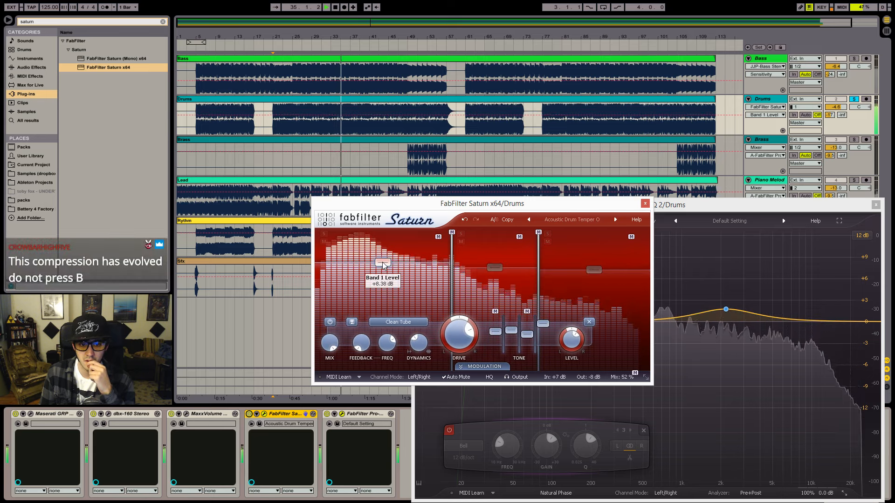
pyautogui.click(480, 264)
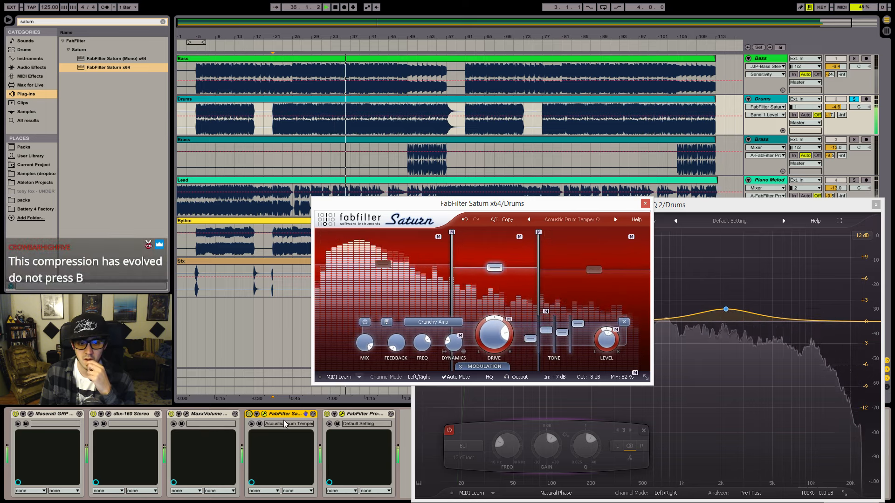
# - Compare the drums with Saturn bypassed and active, and slightly lower Saturn's band 1 crossover frequency
pyautogui.click(250, 415)
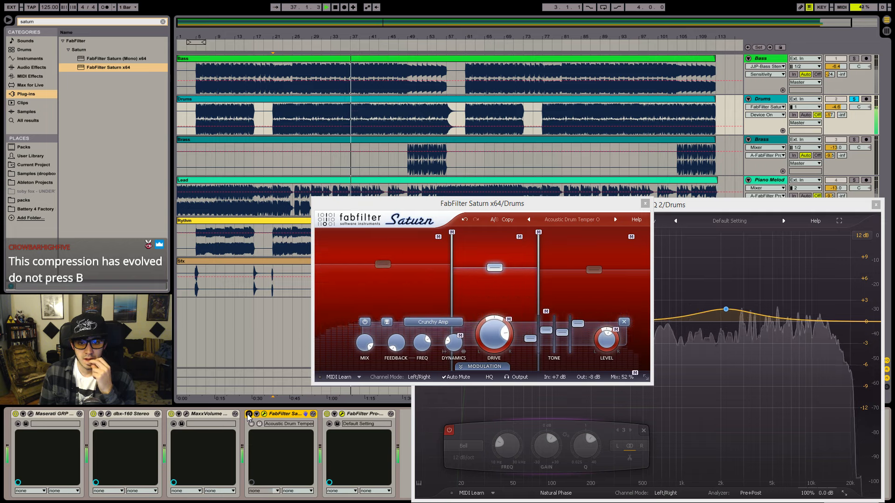
pyautogui.click(250, 414)
pyautogui.moveTo(575, 222); pyautogui.dragTo(323, 218)
pyautogui.moveTo(202, 293)
pyautogui.mouseDown()
pyautogui.moveTo(179, 298)
pyautogui.moveTo(197, 292)
pyautogui.mouseUp()
# - Audition Saturn's Crispy Fats II and Crispy Fats I 6-band presets, raising band 1 of the latter to about +9.4 dB
pyautogui.click(309, 216)
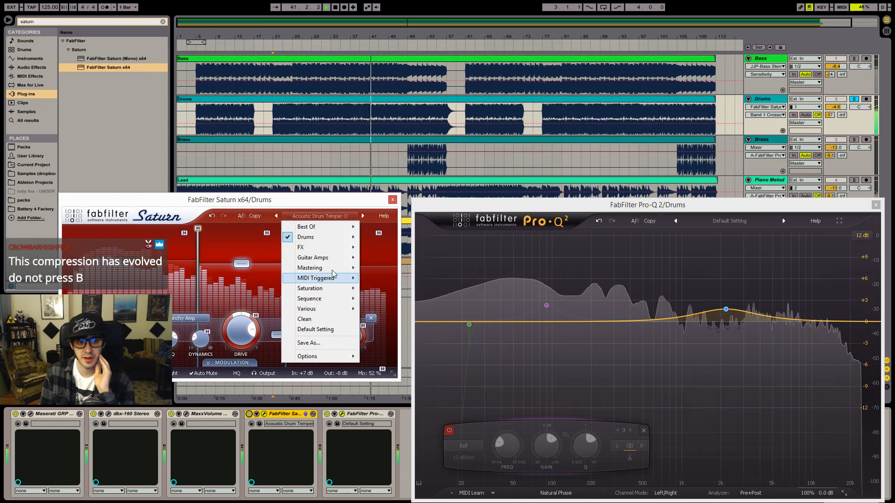
pyautogui.moveTo(339, 243)
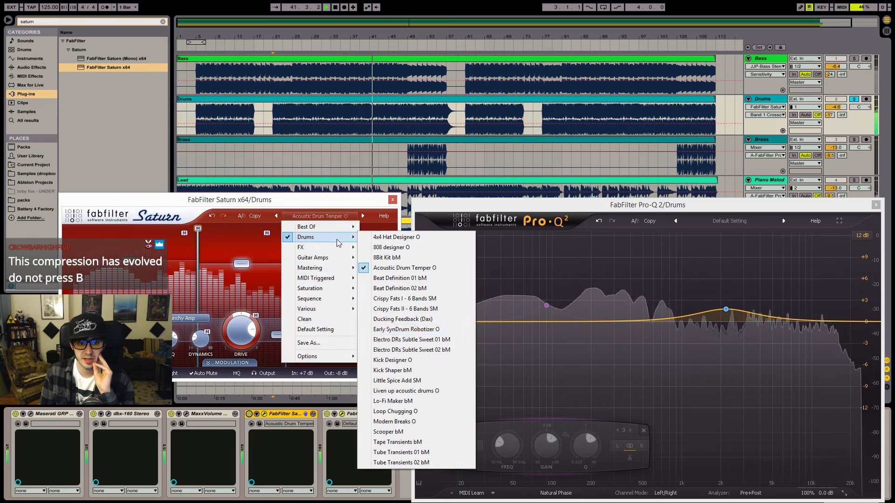
pyautogui.click(441, 309)
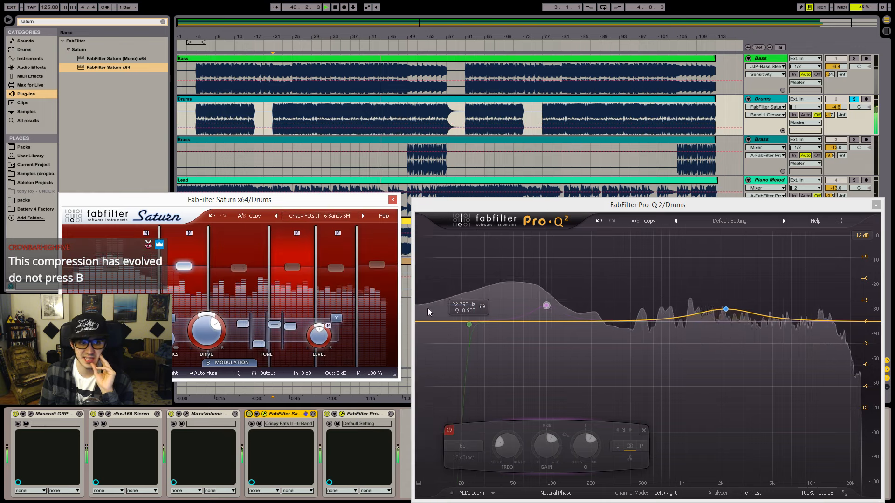
pyautogui.click(276, 216)
pyautogui.click(317, 216)
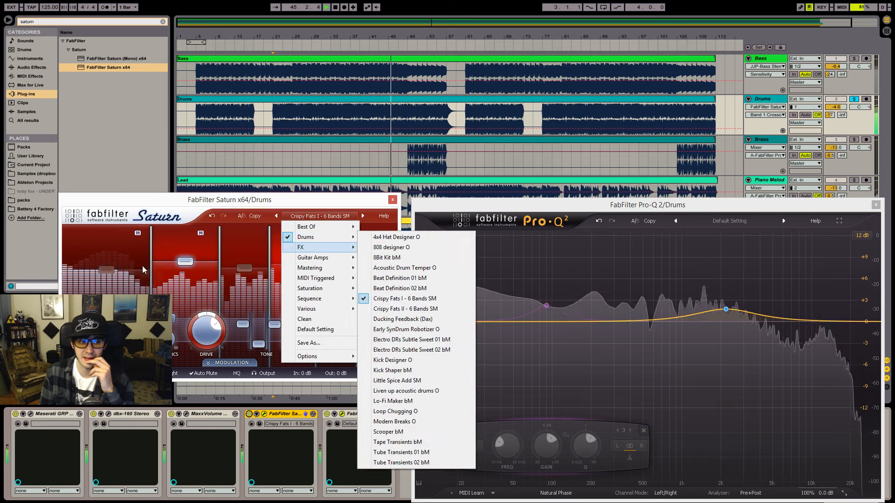
pyautogui.moveTo(111, 268); pyautogui.dragTo(111, 258)
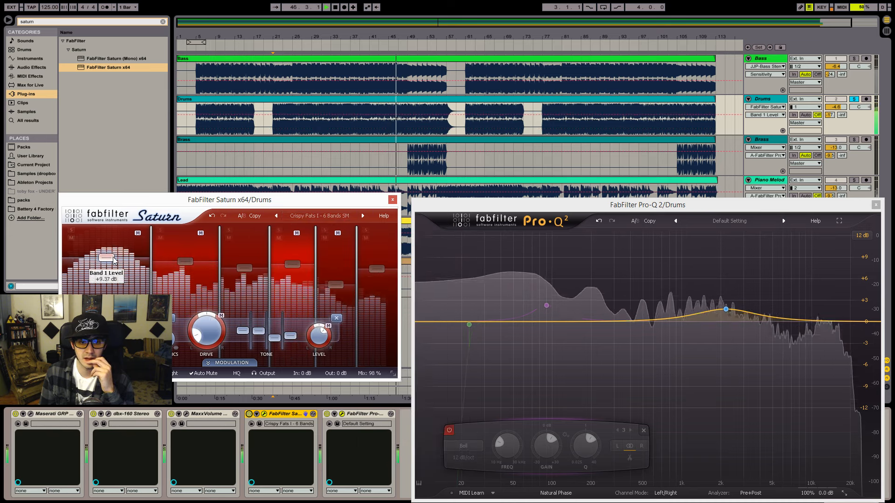
# - Load Saturn's Kick Shaper bM drum preset and listen to it on the drums
pyautogui.click(328, 216)
pyautogui.moveTo(335, 237)
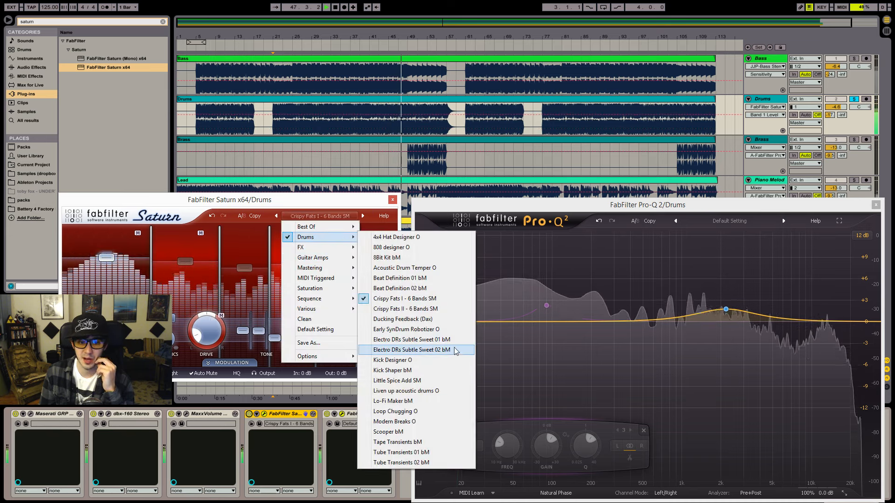
pyautogui.click(438, 371)
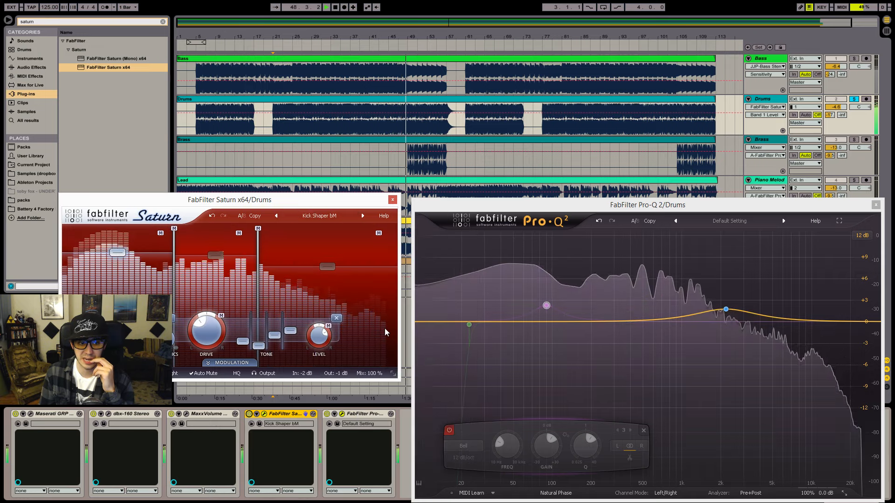
# - Replace the Saturn preset with the drum preset Liven up acoustic drums O
pyautogui.click(342, 218)
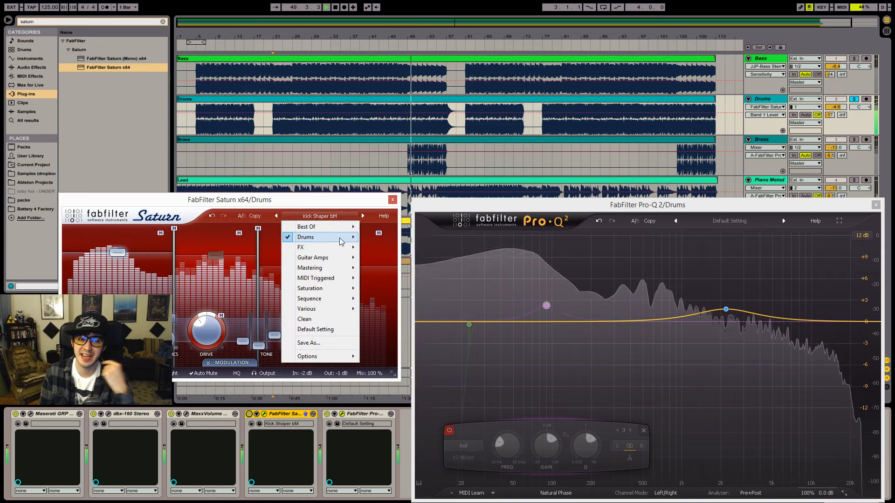
pyautogui.moveTo(340, 242)
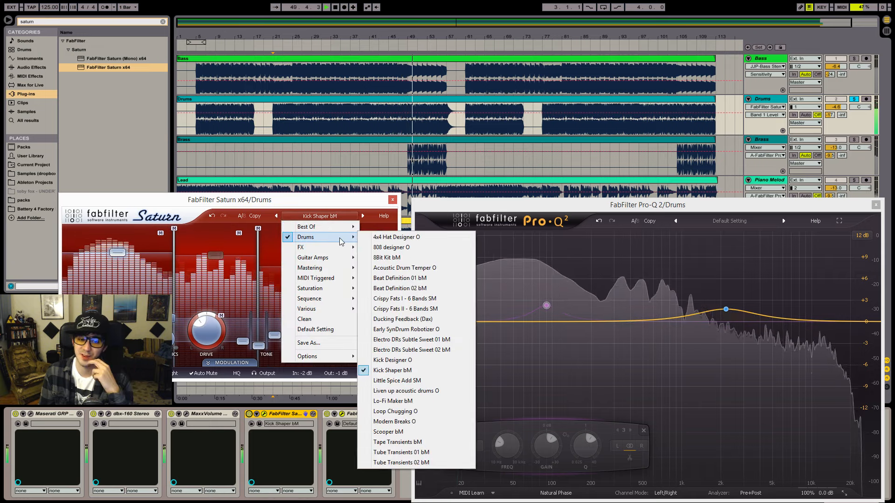
pyautogui.click(394, 394)
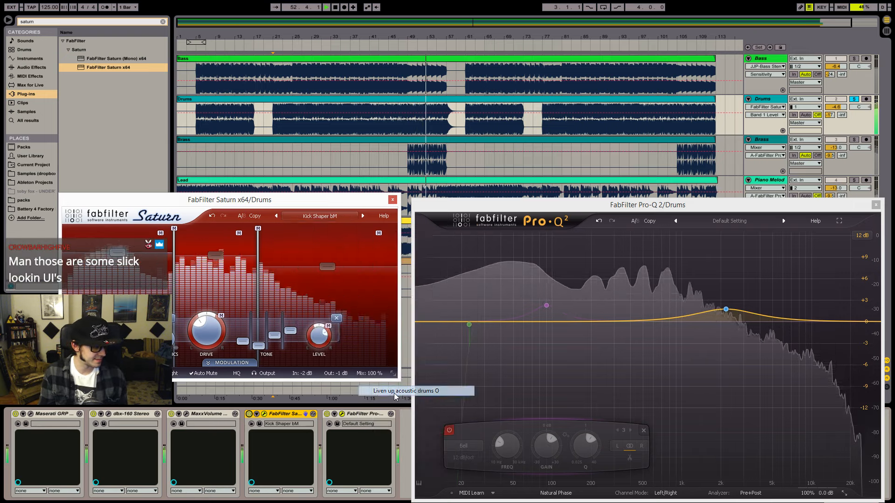
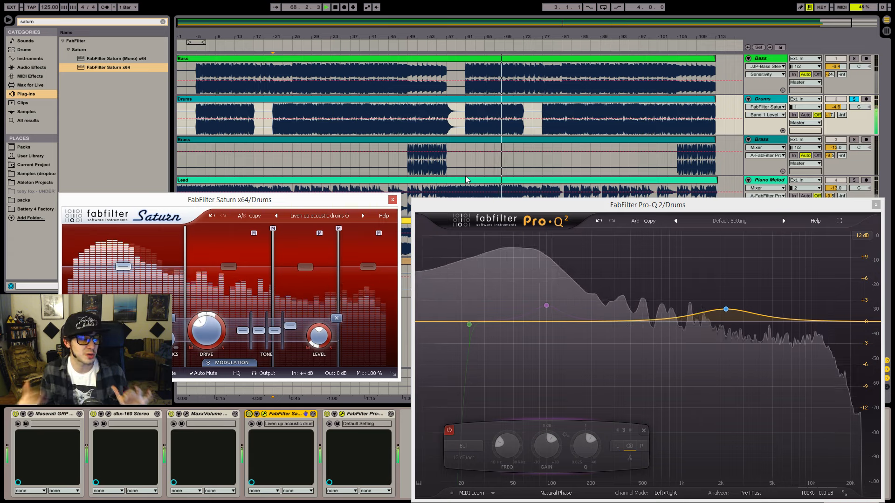
# - Replay the drums, slightly adjust the levels of Saturn's upper bands, and set band 3's drive to about 74%
pyautogui.press('space')
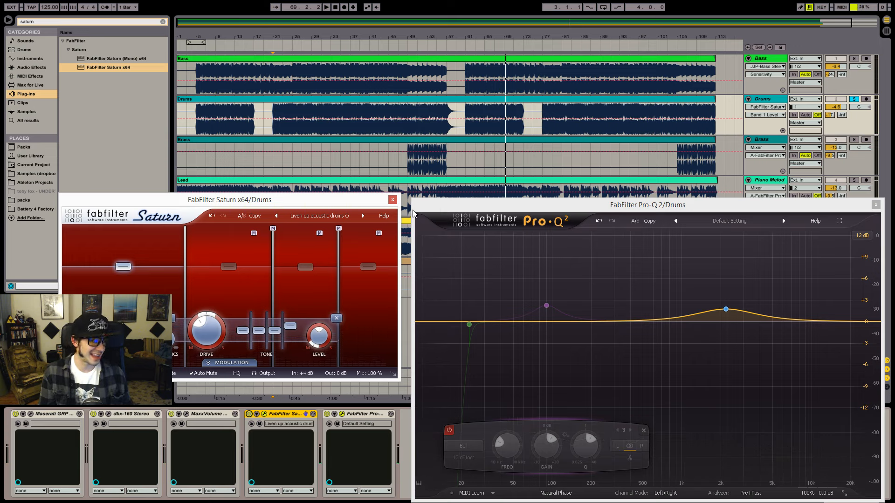
pyautogui.press('space')
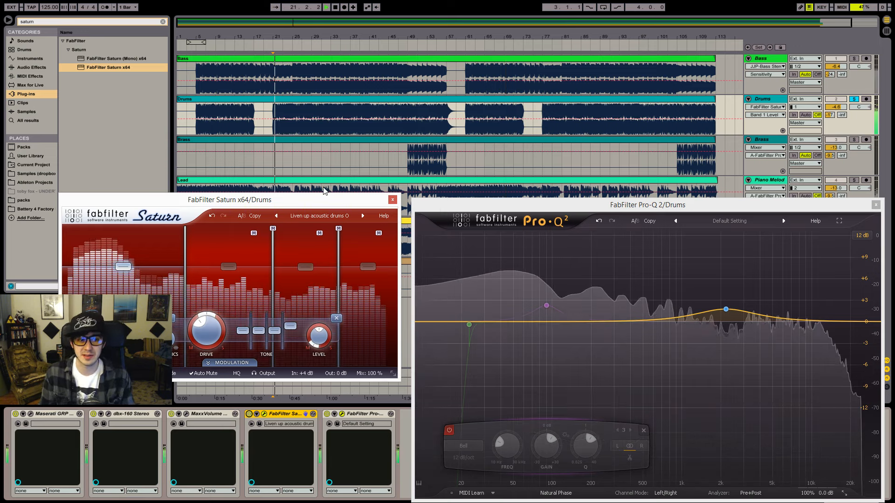
pyautogui.moveTo(257, 204); pyautogui.dragTo(253, 151)
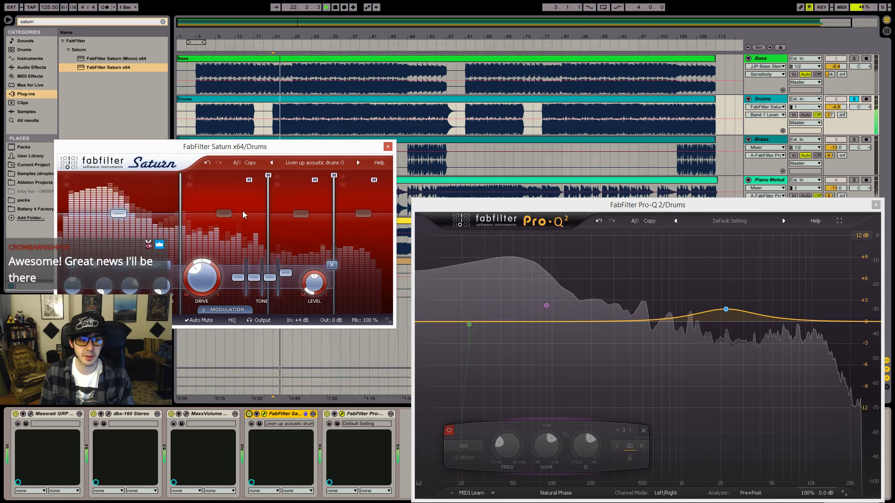
pyautogui.moveTo(224, 213); pyautogui.dragTo(222, 206)
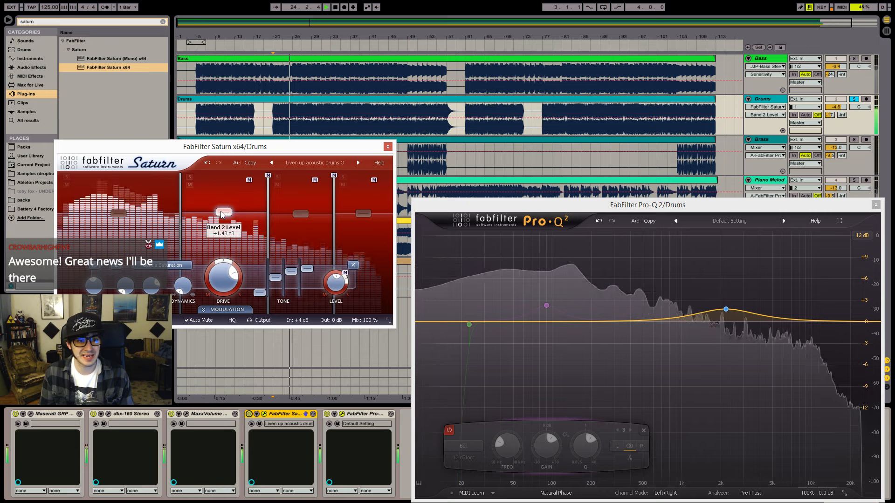
pyautogui.moveTo(300, 214)
pyautogui.mouseDown()
pyautogui.moveTo(299, 193)
pyautogui.moveTo(288, 212)
pyautogui.mouseUp()
pyautogui.moveTo(355, 213)
pyautogui.mouseDown()
pyautogui.moveTo(352, 198)
pyautogui.moveTo(346, 211)
pyautogui.mouseUp()
pyautogui.click(301, 213)
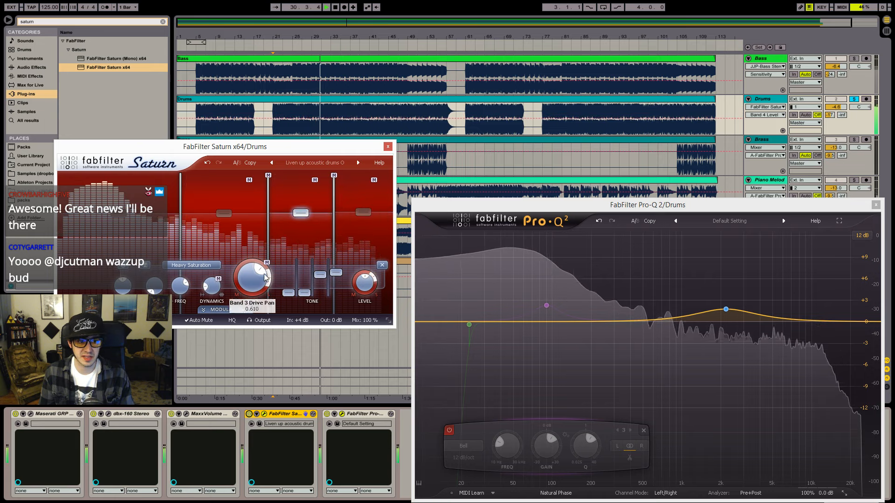
pyautogui.moveTo(246, 279); pyautogui.dragTo(247, 273)
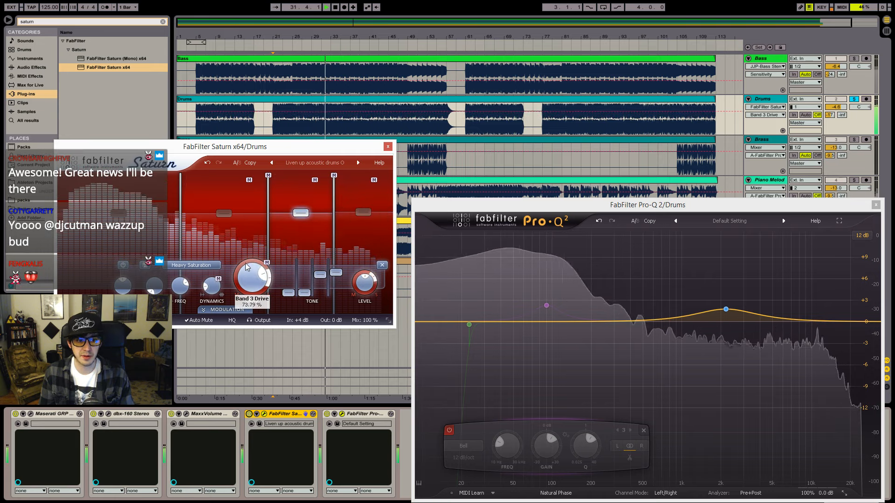
# - Raise Saturn's band 2 level to about +3 dB and band 1 to about +2.5 dB, and lower the crossover between them
pyautogui.click(223, 213)
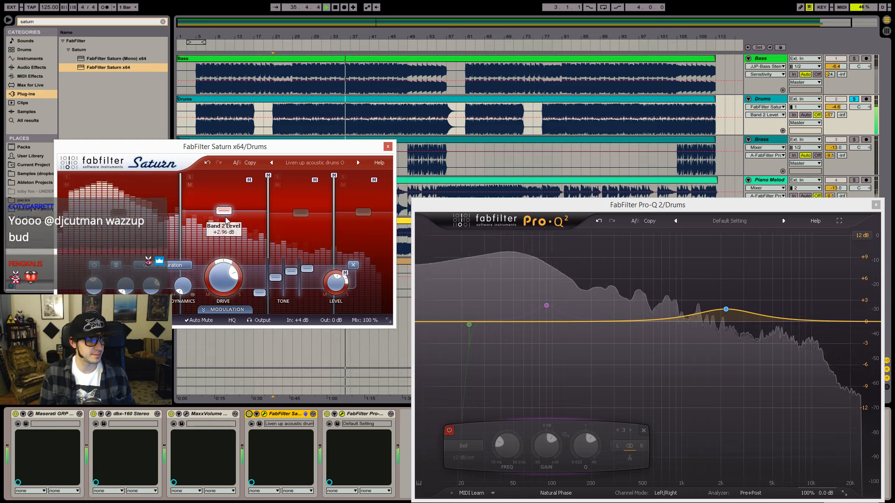
pyautogui.click(144, 224)
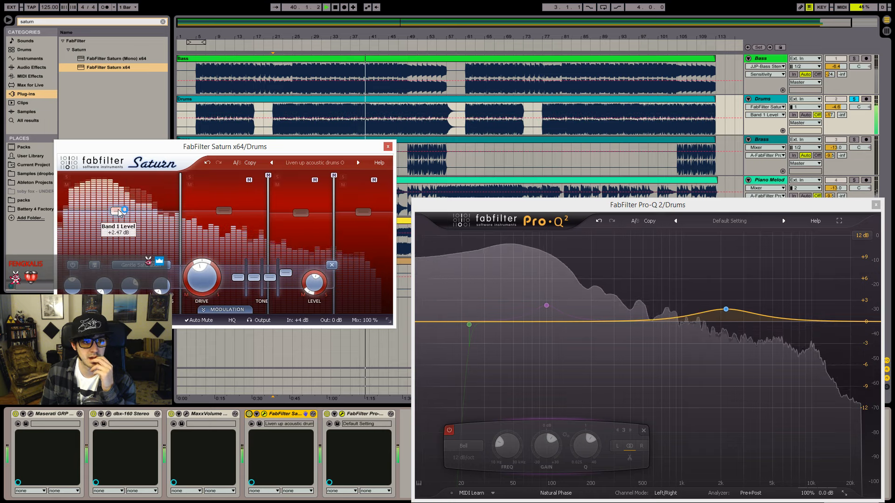
pyautogui.moveTo(179, 224); pyautogui.dragTo(217, 214)
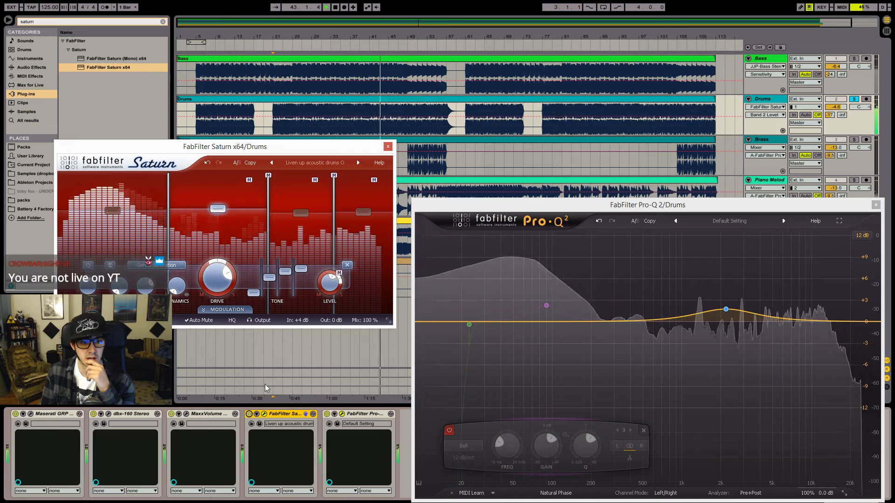
# - Duplicate the Saturn device on the Drums track and load the Electro DRs Subtle Sweet 01 bM preset in the copy
pyautogui.click(287, 414)
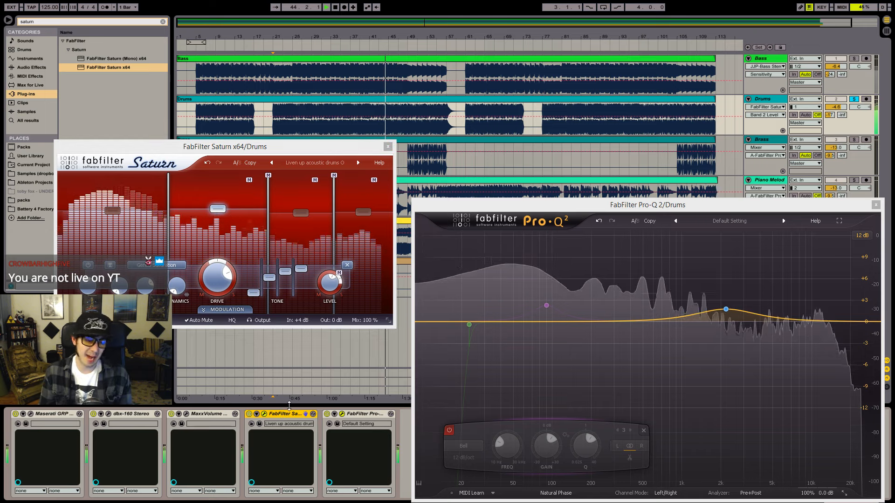
pyautogui.hotkey('ctrl', 'd')
pyautogui.click(263, 415)
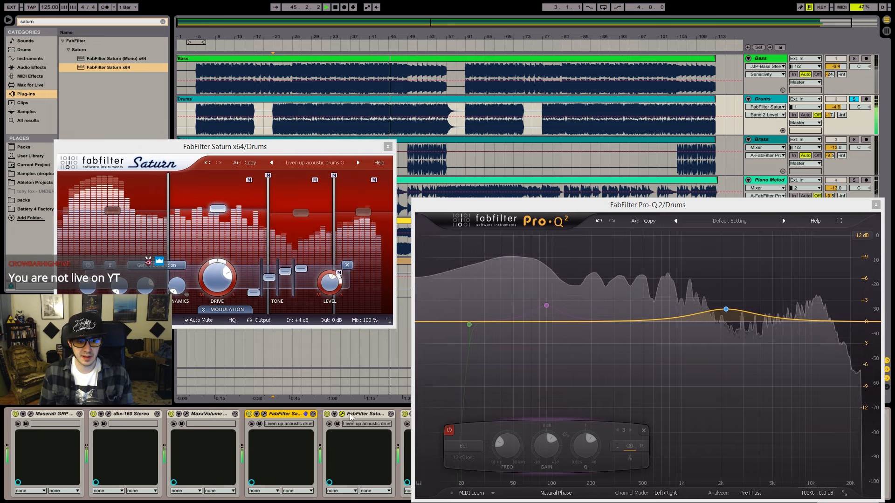
pyautogui.click(237, 163)
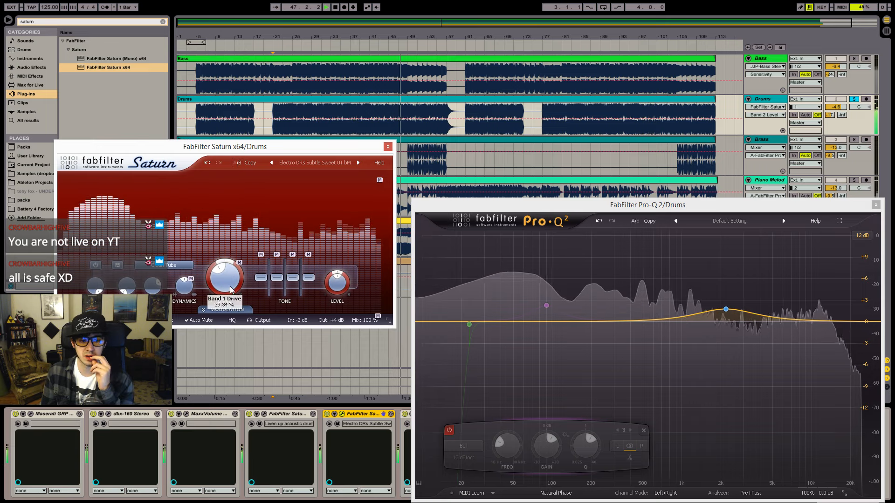
# - Move the Electro DRs Saturn ahead of the acoustic drums Saturn in the device chain and enable its HQ mode
pyautogui.click(263, 430)
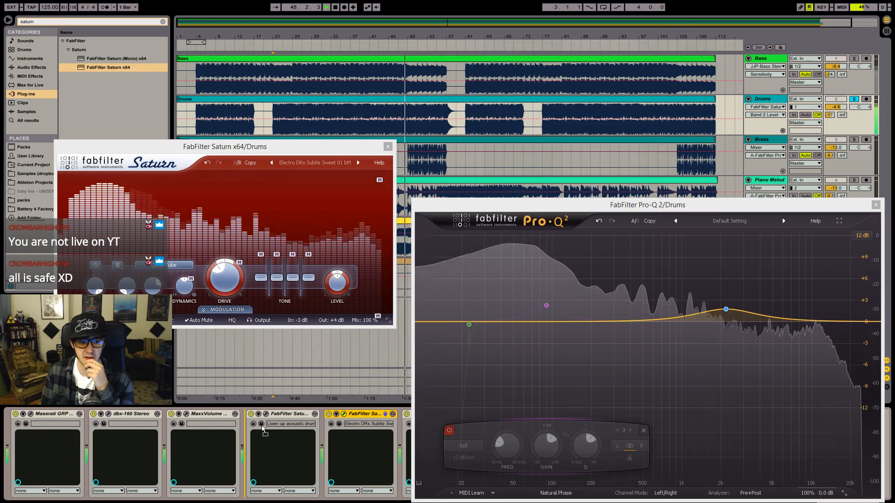
pyautogui.moveTo(264, 432); pyautogui.dragTo(264, 429)
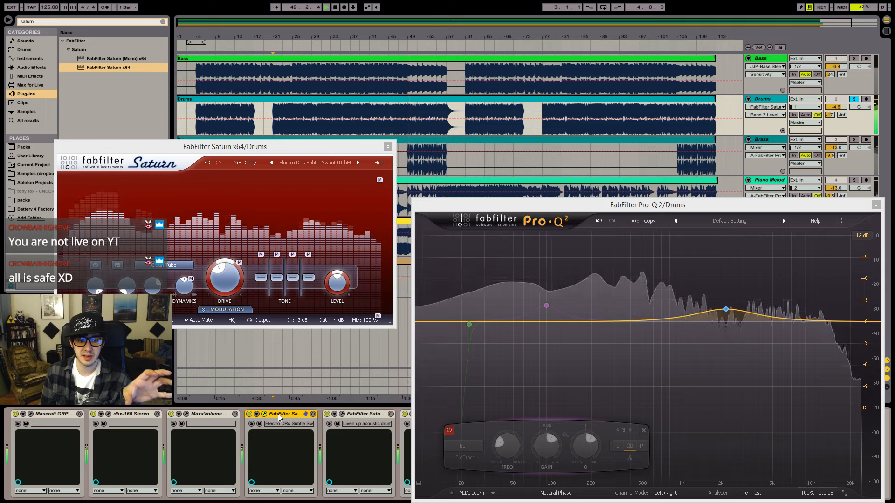
pyautogui.moveTo(339, 418)
pyautogui.mouseDown()
pyautogui.moveTo(382, 422)
pyautogui.moveTo(272, 426)
pyautogui.mouseUp()
pyautogui.click(235, 322)
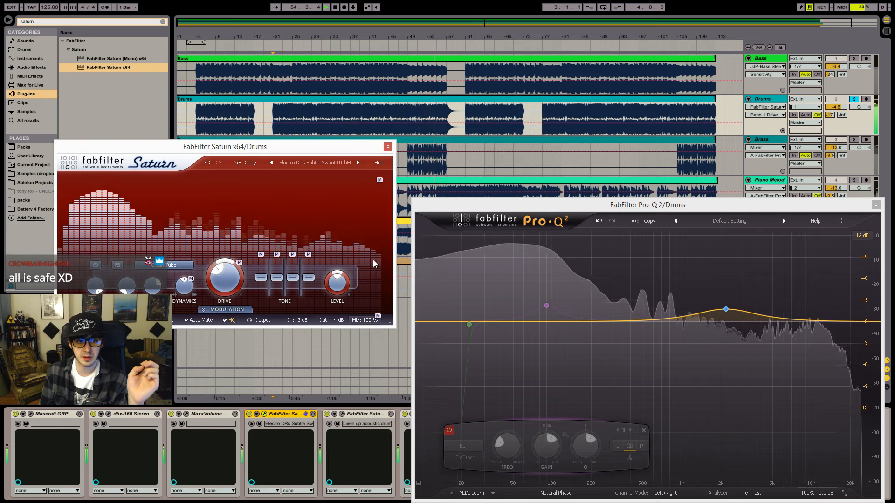
# - Close the open Pro-Q 2 and Saturn windows and duplicate the Drums track
pyautogui.click(726, 309)
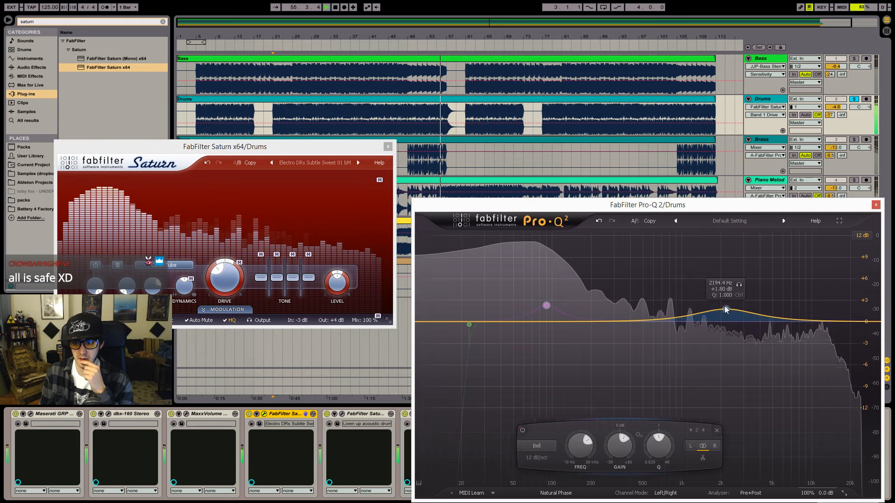
pyautogui.click(875, 205)
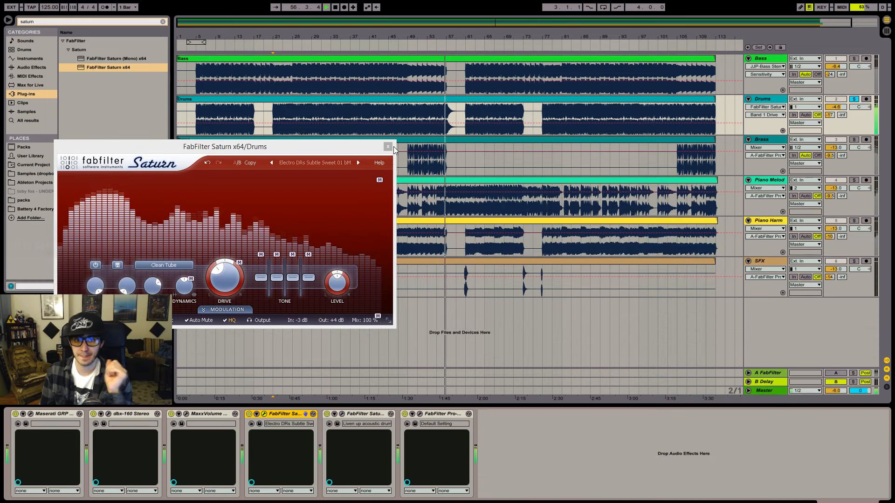
pyautogui.click(770, 99)
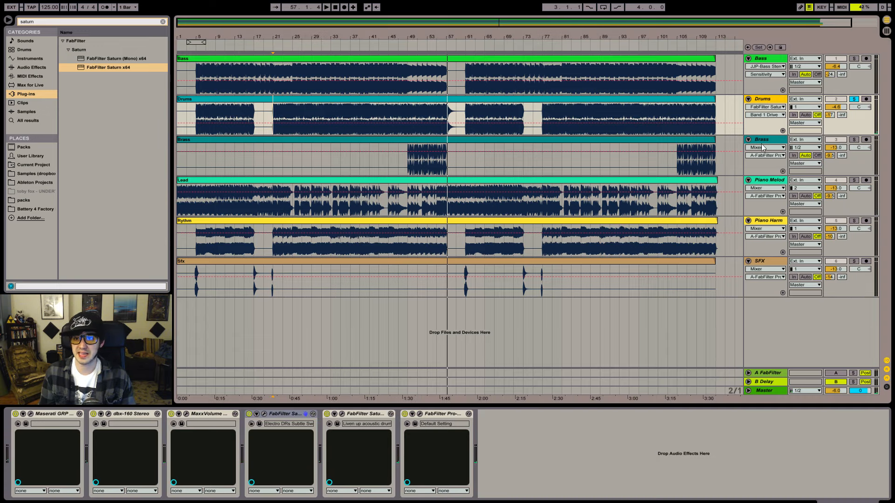
pyautogui.hotkey('ctrl', 'd')
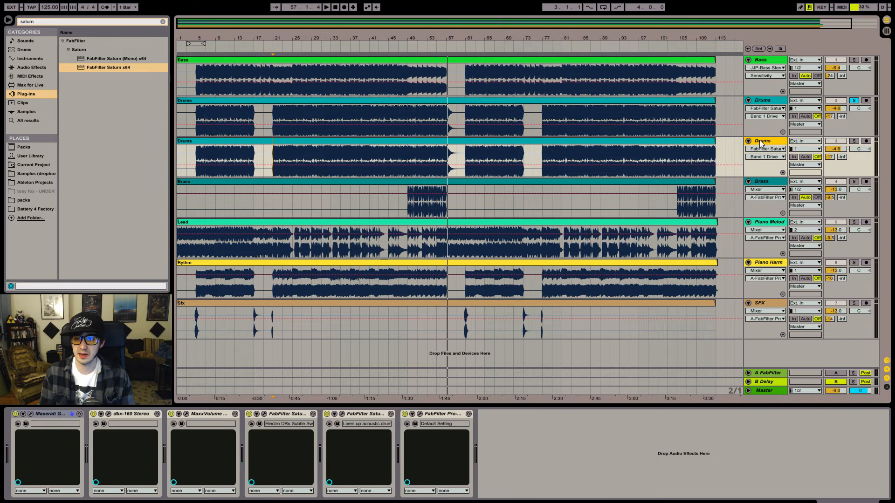
# - Switch off every effect on the duplicated Drums track and solo that track
pyautogui.click(404, 414)
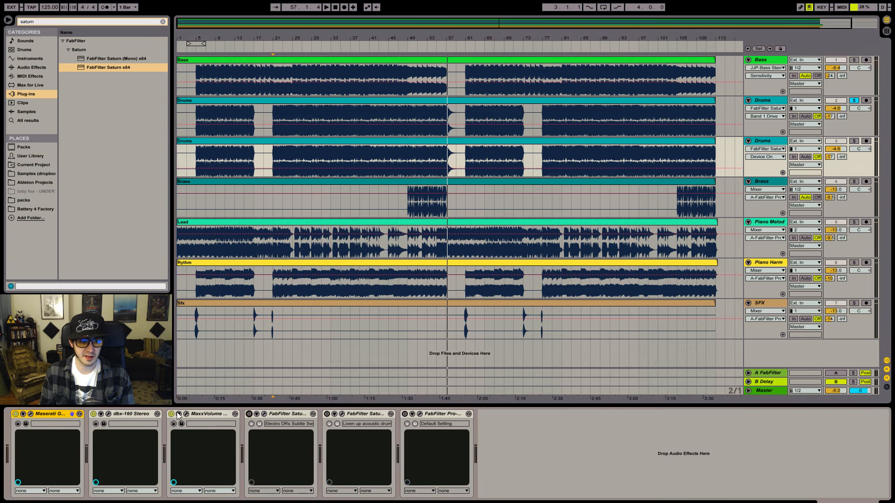
pyautogui.click(15, 414)
pyautogui.click(853, 141)
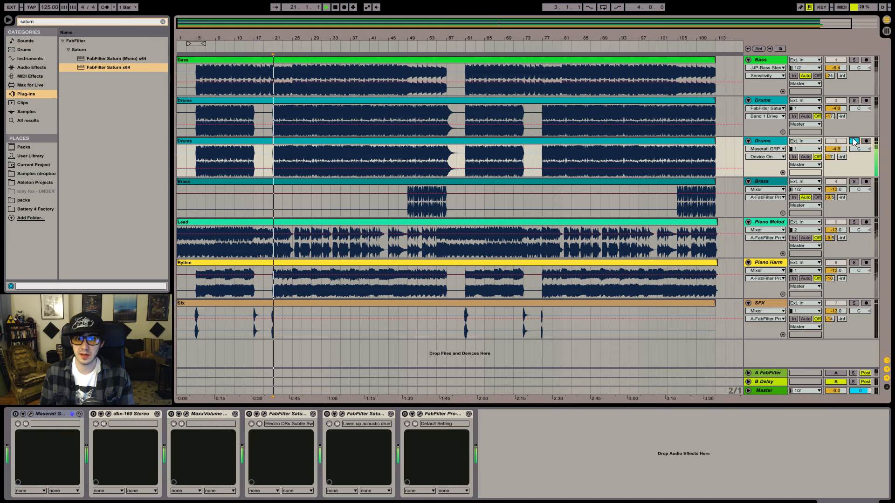
# - Play the unprocessed duplicate, and solo the original processed Drums track to compare the two
pyautogui.press('space')
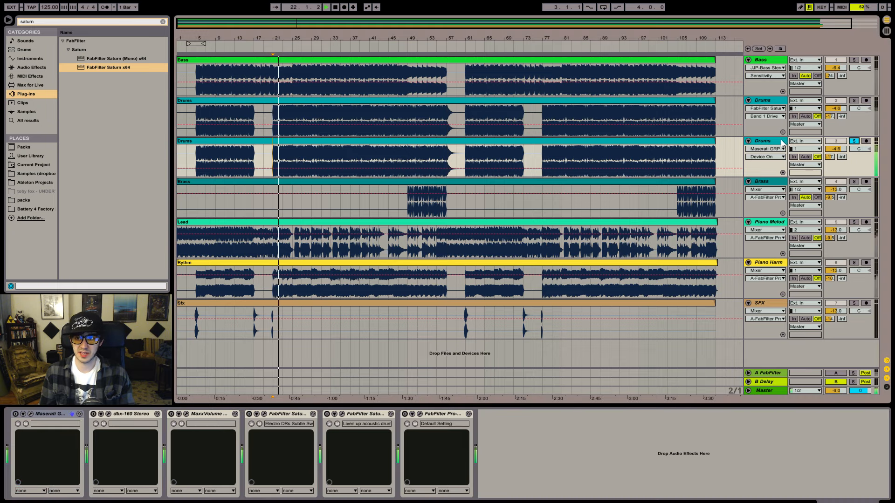
pyautogui.click(854, 100)
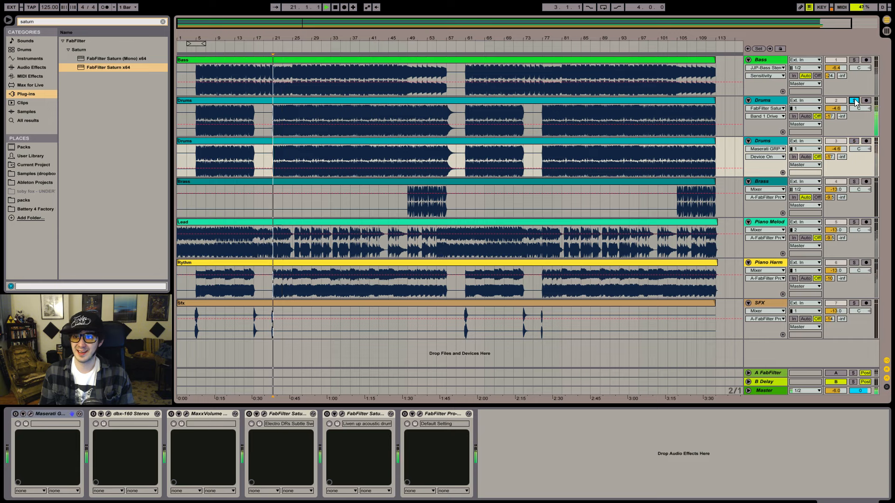
pyautogui.press('space')
pyautogui.press('space')
pyautogui.press('space')
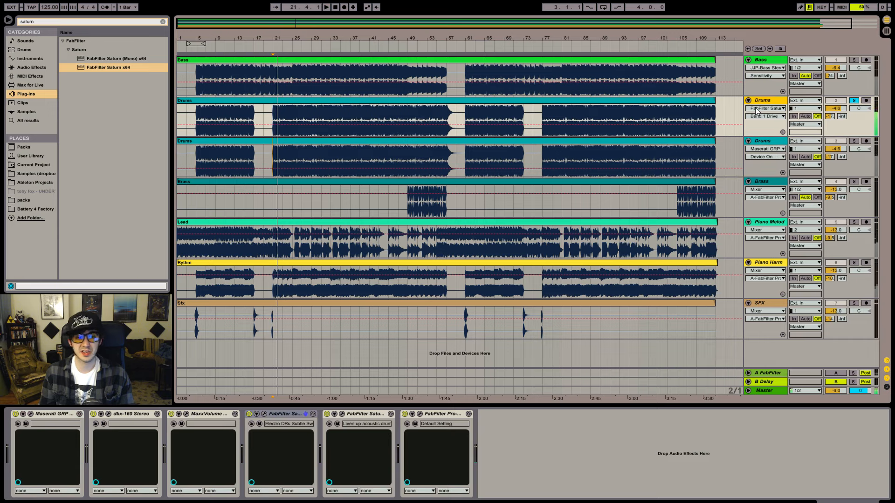
# - Check Maserati GRP's compression on the processed Drums track and slightly adjust its sensitivity while replaying the section
pyautogui.click(30, 414)
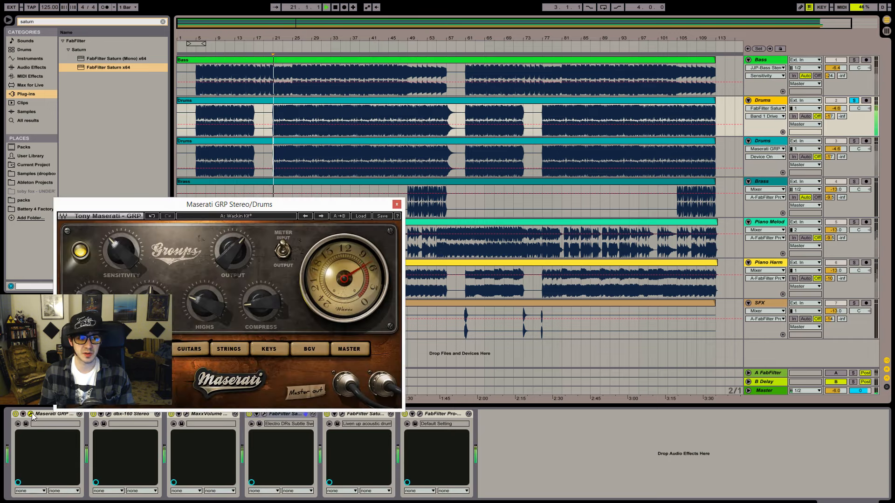
pyautogui.press('space')
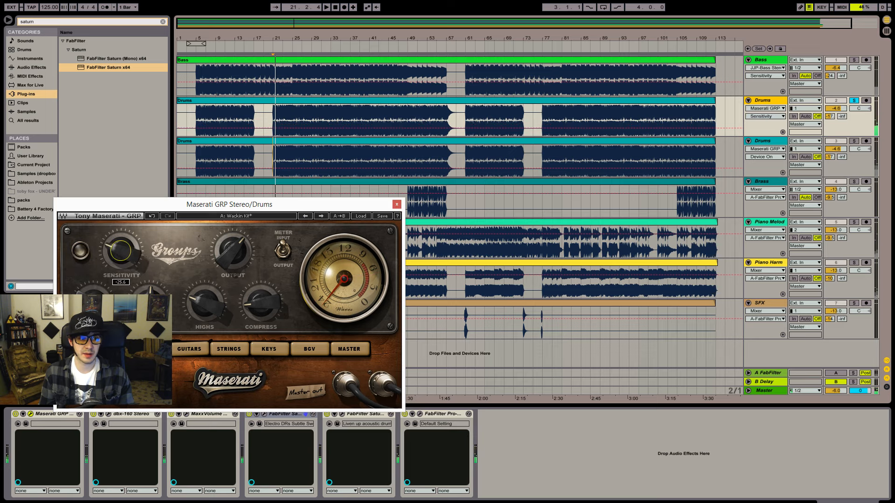
pyautogui.click(256, 305)
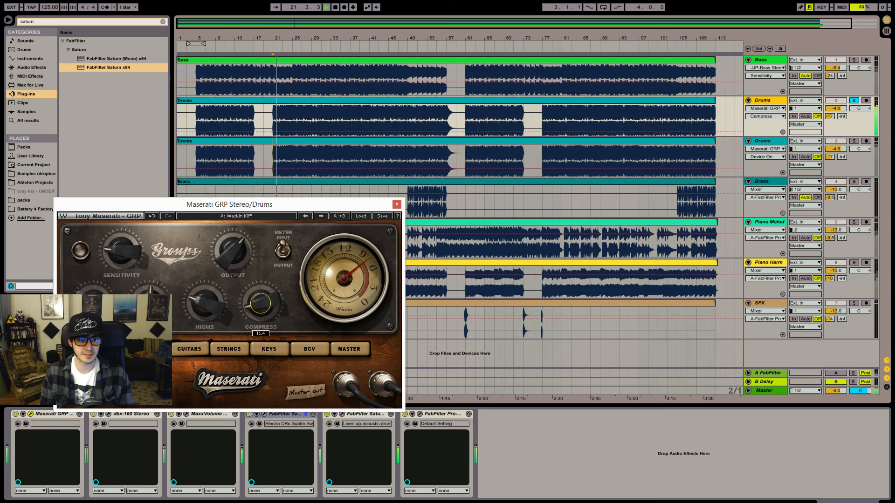
pyautogui.moveTo(128, 255); pyautogui.dragTo(128, 251)
pyautogui.press('space')
pyautogui.press('space')
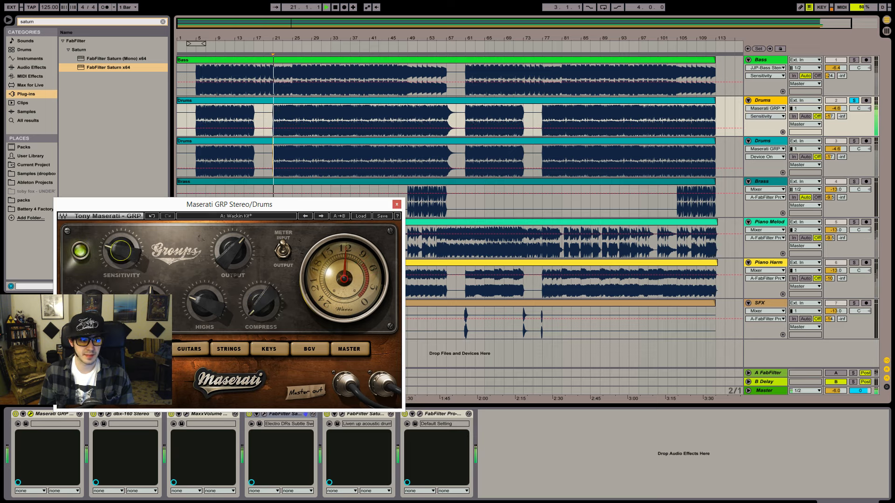
pyautogui.click(31, 413)
# - Open the dbx-160 on the Drums track and compare the sound with it bypassed and active
pyautogui.click(108, 414)
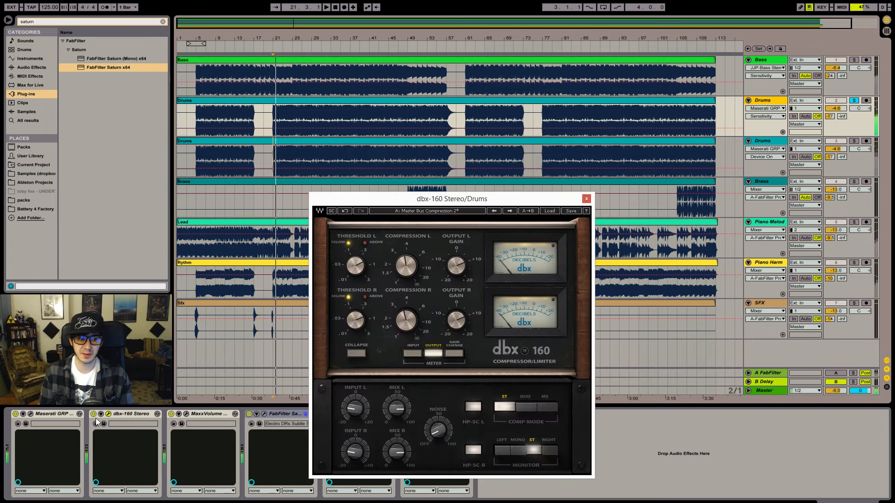
pyautogui.click(93, 414)
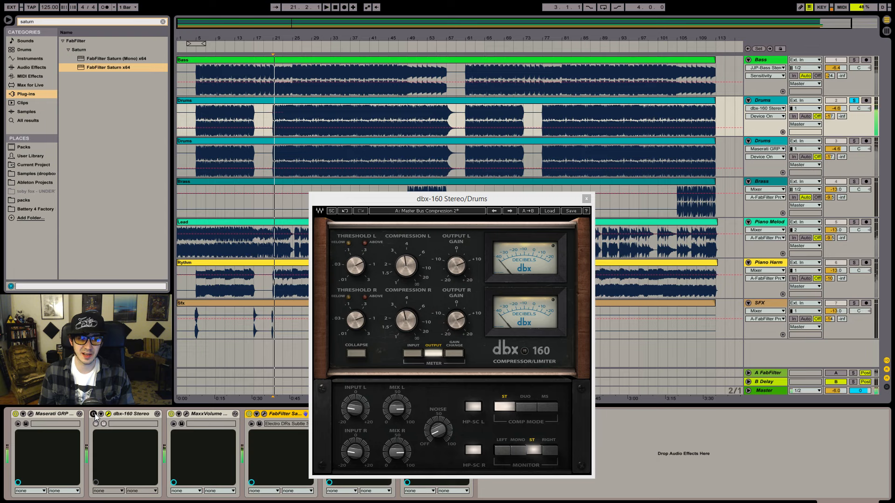
pyautogui.click(93, 414)
# - Compare the drums with MaxxVolume bypassed and active, and delete MaxxVolume from the Drums track
pyautogui.click(171, 415)
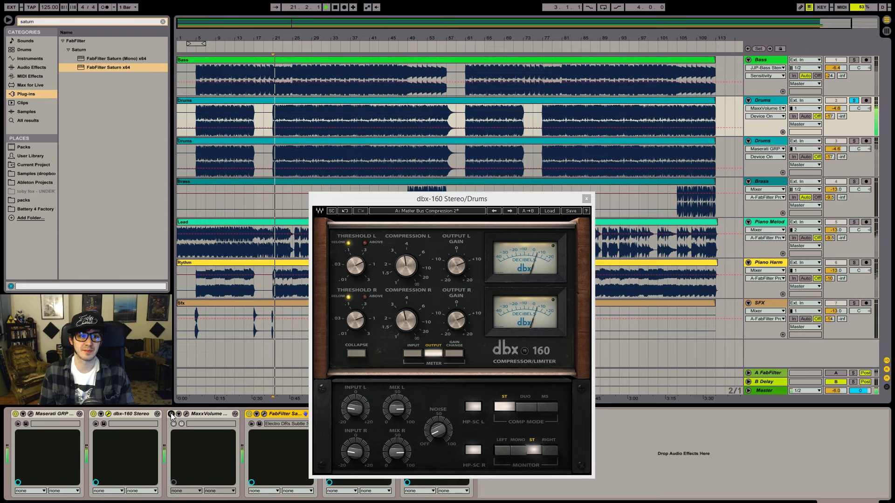
pyautogui.click(171, 414)
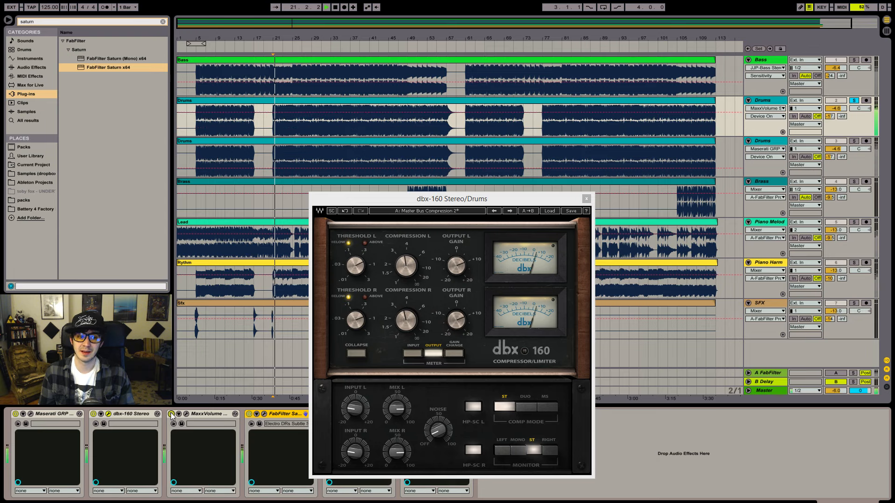
pyautogui.click(171, 414)
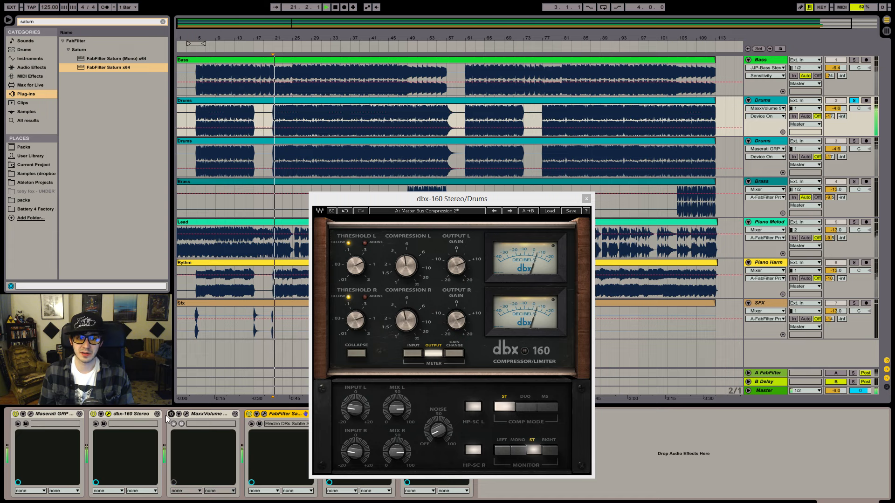
pyautogui.click(207, 413)
pyautogui.press('Delete')
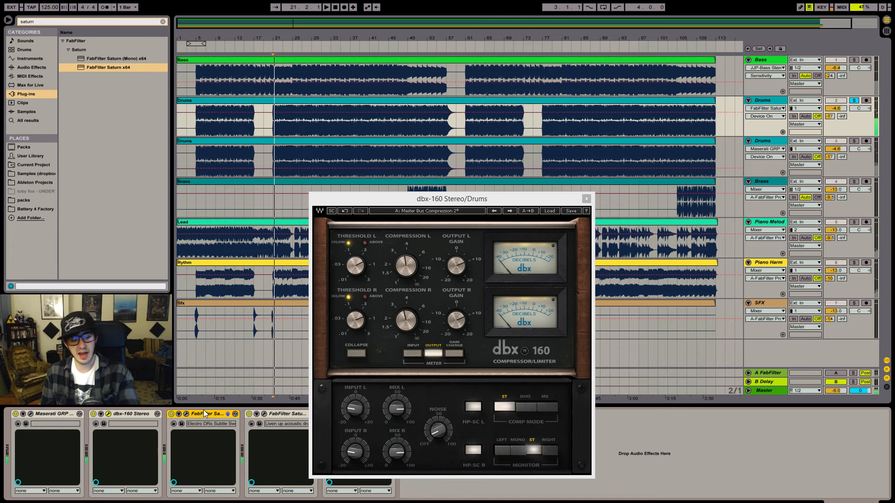
# - Compare the drums with the Electro DRs Subtle Sweet Saturn bypassed and active, and check its settings
pyautogui.click(171, 414)
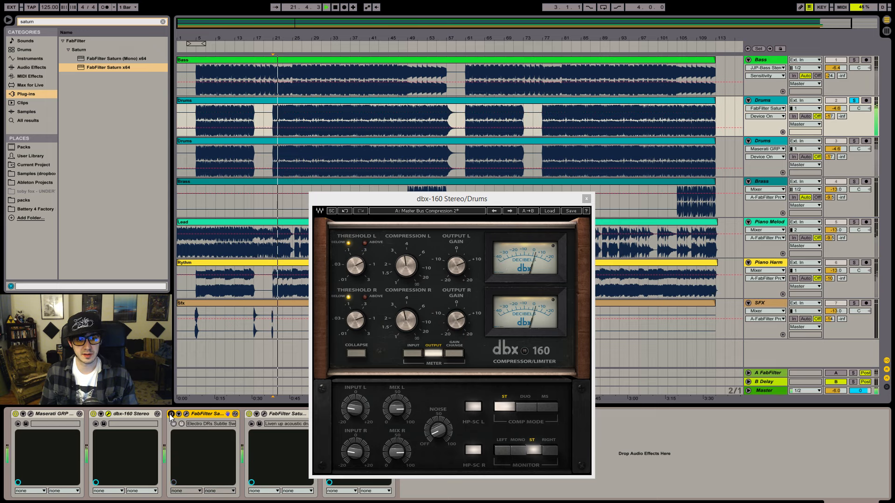
pyautogui.press('space')
pyautogui.press('space')
pyautogui.press('space')
pyautogui.press('space')
pyautogui.press('space')
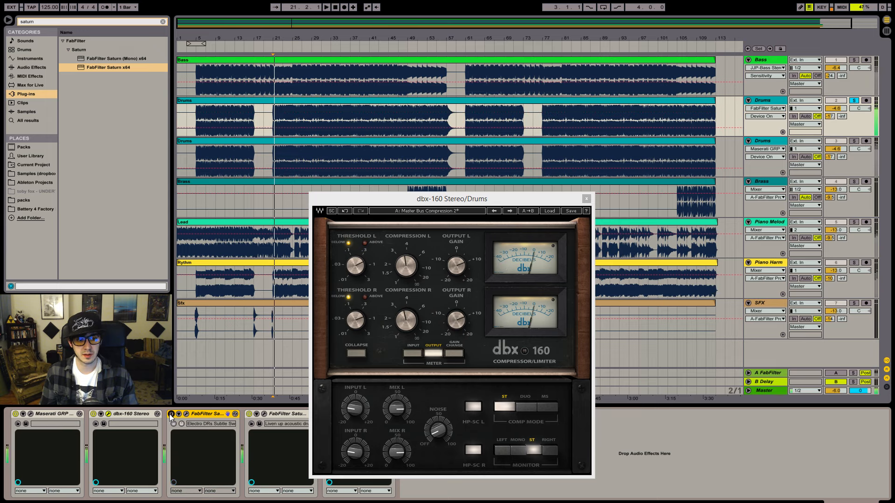
pyautogui.click(171, 414)
pyautogui.click(186, 414)
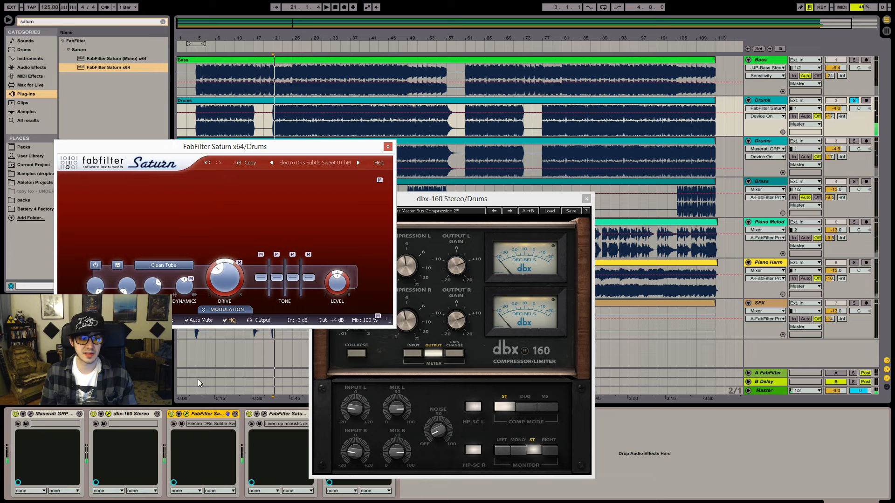
pyautogui.click(186, 414)
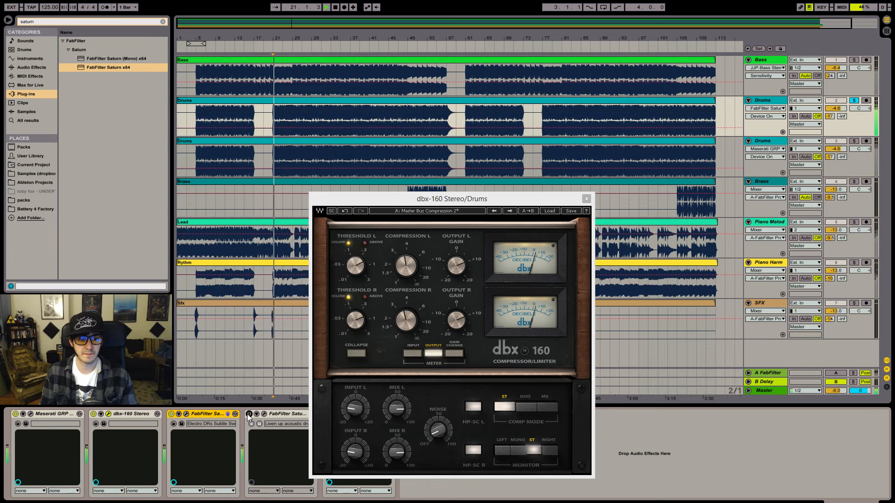
# - Compare the drums with the second Saturn bypassed and active, and bring its multiband settings into clear view
pyautogui.click(249, 414)
pyautogui.click(265, 413)
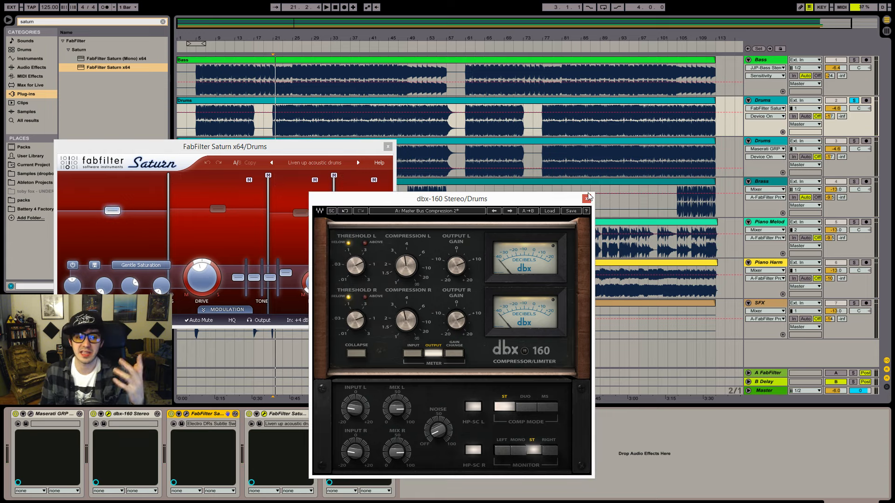
pyautogui.click(587, 199)
pyautogui.moveTo(267, 149); pyautogui.dragTo(544, 191)
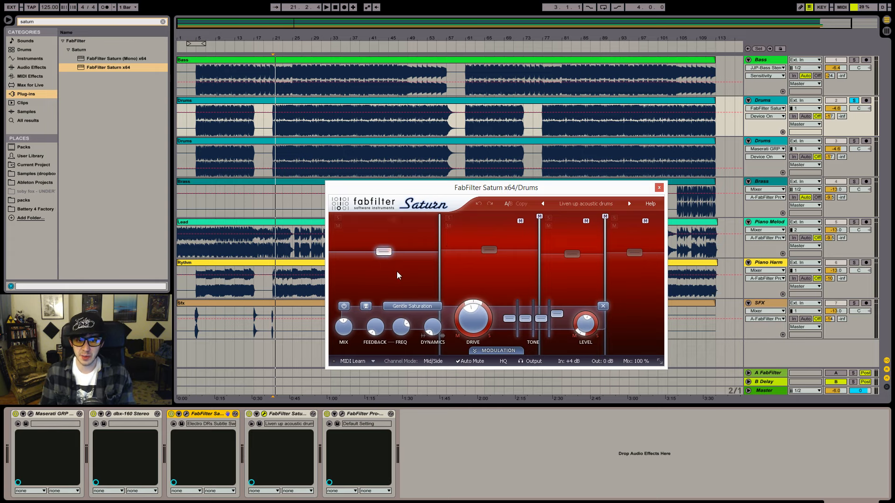
# - During playback, set the lowest Saturn band's drive to about 18% and slightly lower that band's level
pyautogui.moveTo(491, 334); pyautogui.dragTo(468, 374)
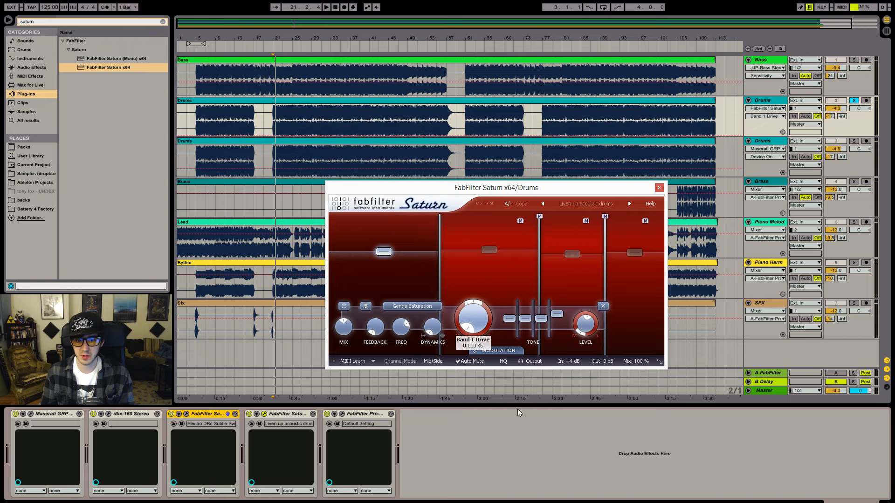
pyautogui.press('space')
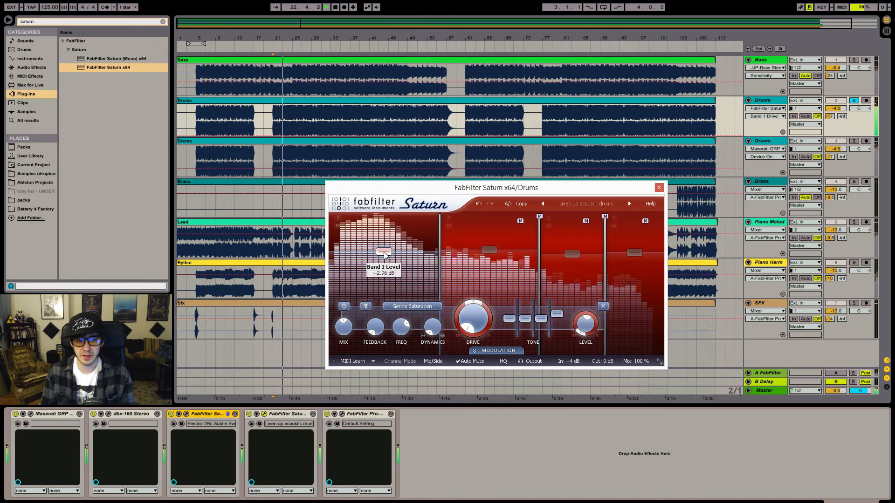
pyautogui.moveTo(385, 255); pyautogui.dragTo(387, 260)
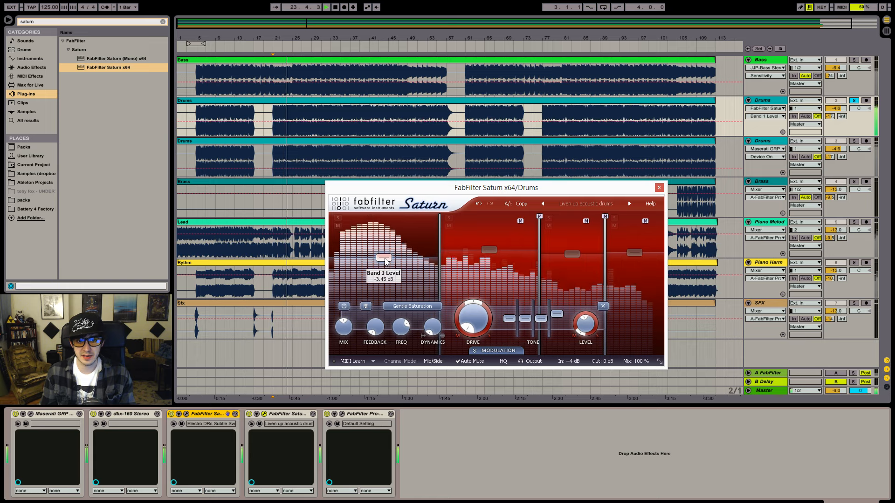
pyautogui.moveTo(473, 319); pyautogui.dragTo(471, 326)
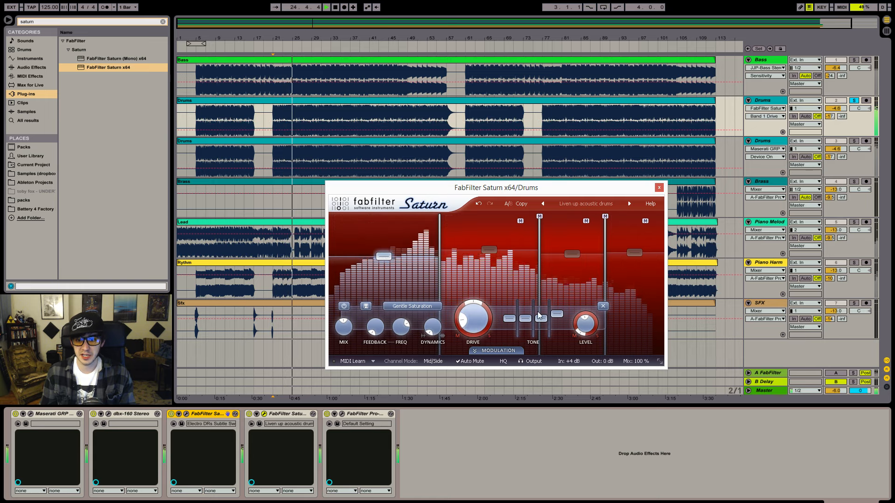
# - Set Saturn's overall mix to 57% with high-quality processing enabled, and check the processed Drums track's Pro-Q 2 curve
pyautogui.moveTo(637, 364)
pyautogui.moveTo(638, 364); pyautogui.dragTo(628, 381)
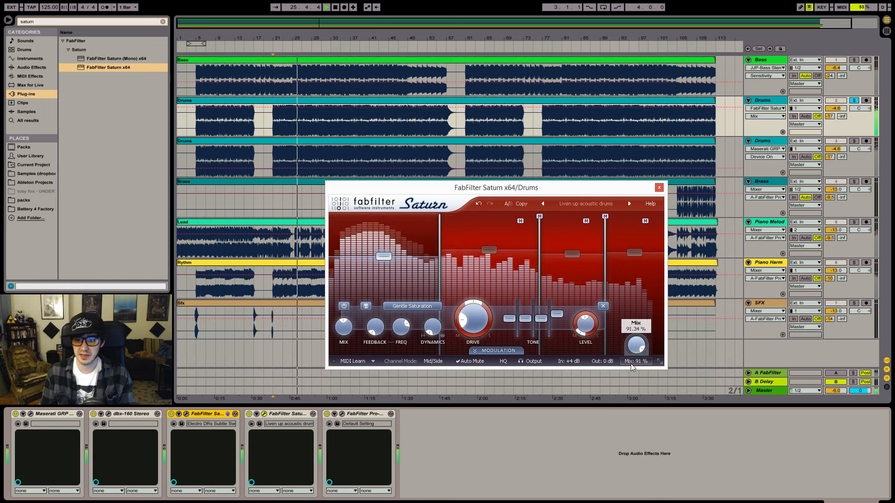
pyautogui.moveTo(622, 401); pyautogui.dragTo(616, 416)
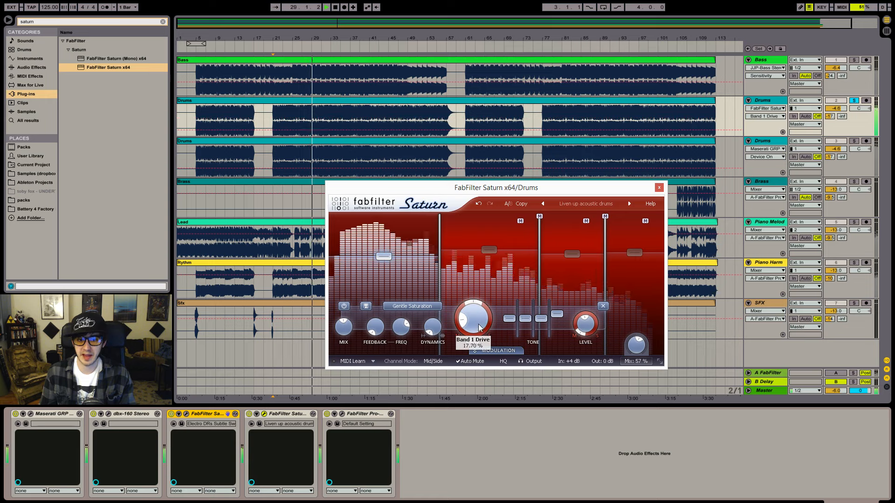
pyautogui.click(508, 361)
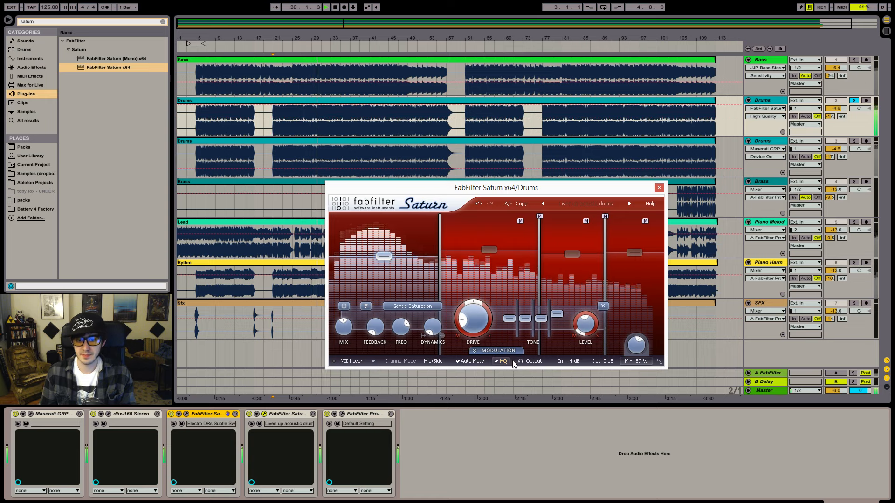
pyautogui.click(658, 187)
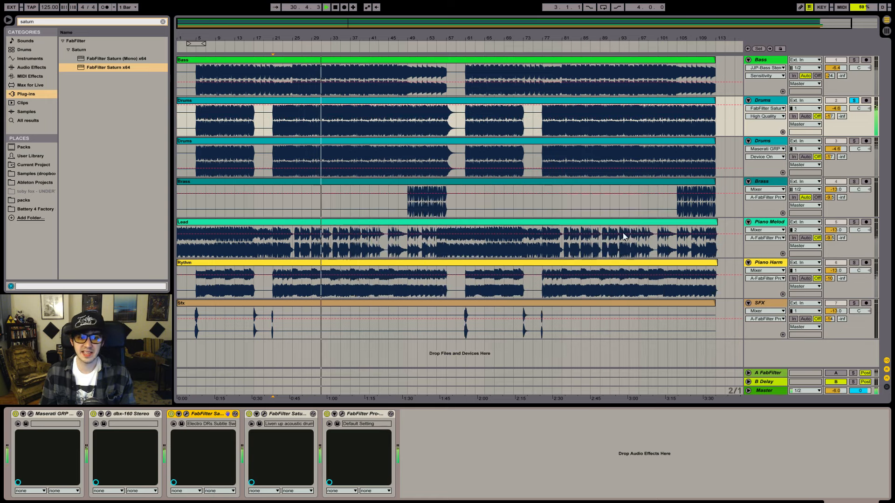
pyautogui.click(342, 413)
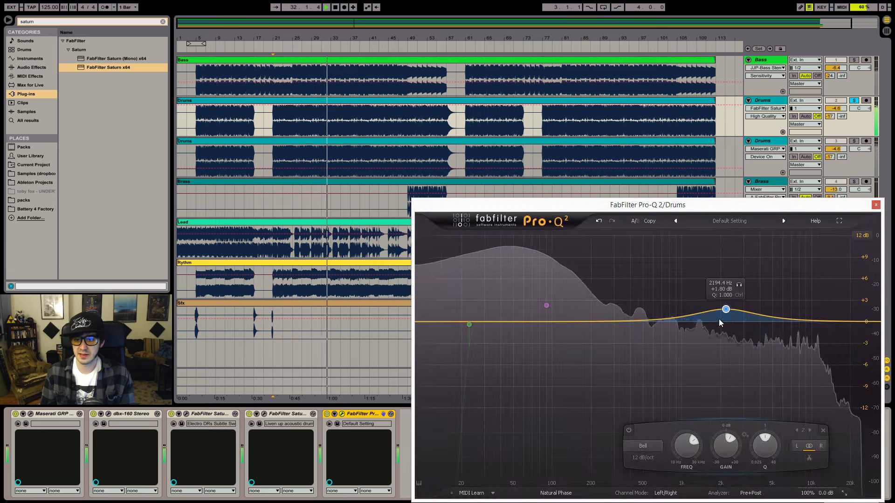
pyautogui.click(875, 205)
# - Solo the unprocessed duplicate together with the processed Drums track, and lower the processed track's volume to -14.2 dB
pyautogui.click(362, 156)
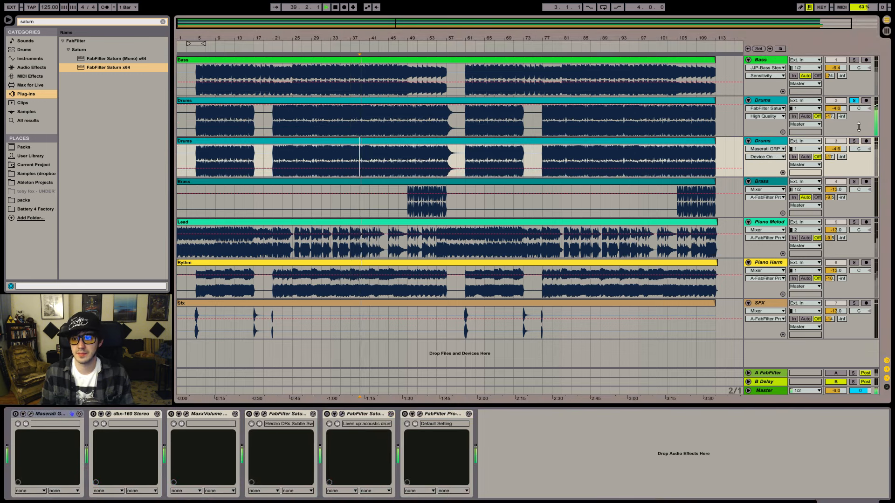
pyautogui.click(854, 140)
pyautogui.click(854, 100)
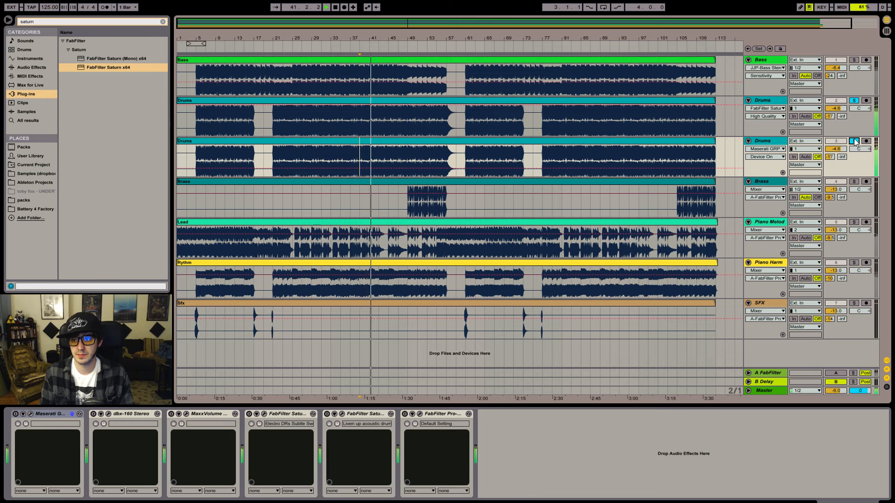
pyautogui.click(771, 100)
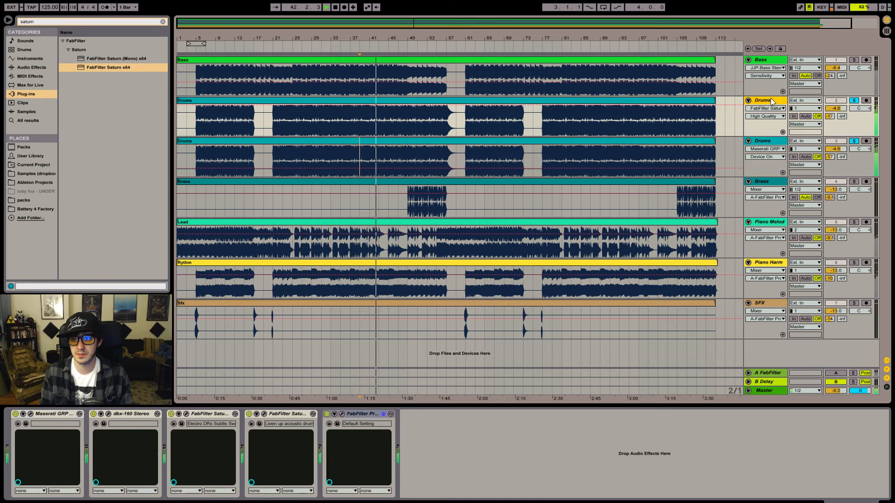
pyautogui.moveTo(834, 108); pyautogui.dragTo(834, 148)
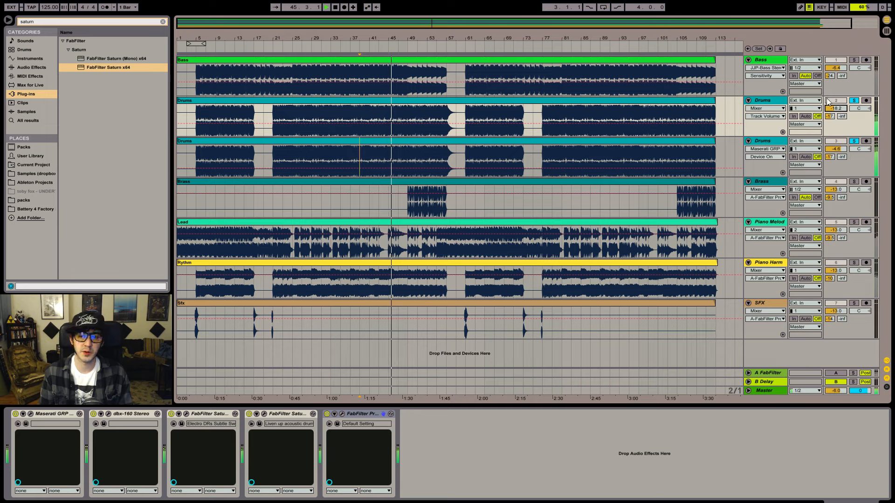
# - Rename the processed Drums track DrumsComp and move it below the unprocessed Drums track
pyautogui.click(776, 103)
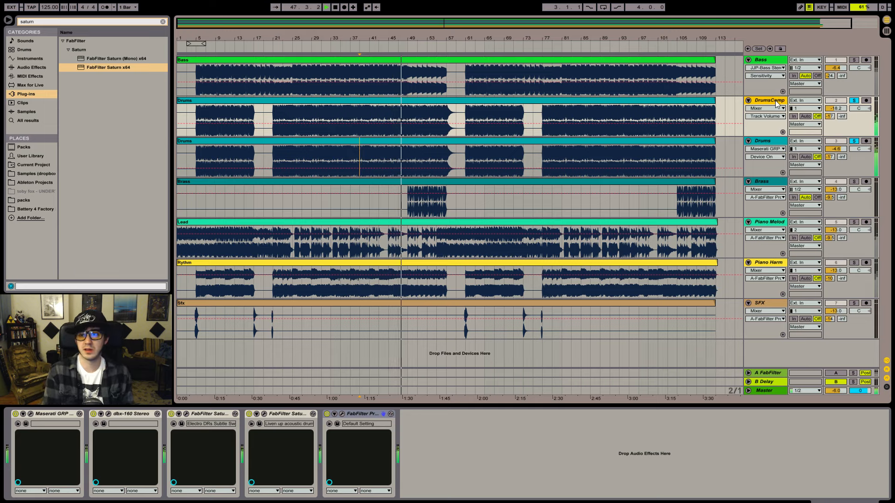
pyautogui.moveTo(779, 160); pyautogui.dragTo(779, 160)
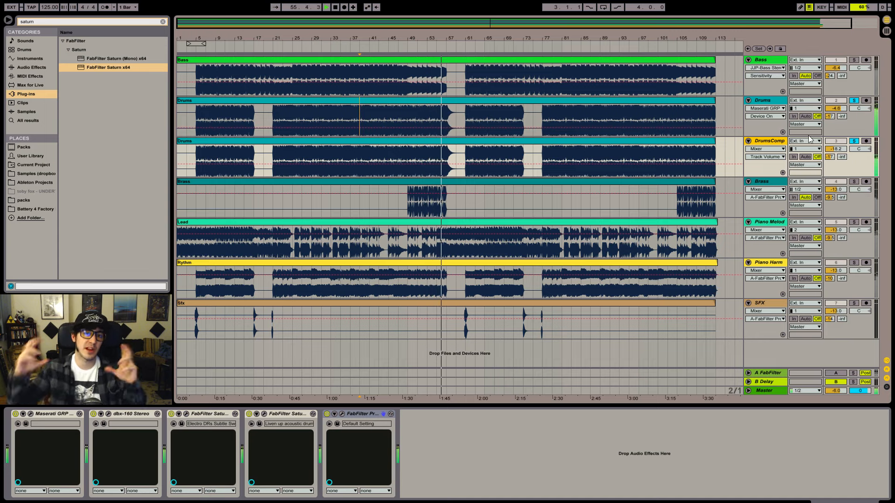
# - Replay the drums from bar 21 and compare the blend with and without DrumsComp soloed
pyautogui.click(273, 120)
pyautogui.press('space')
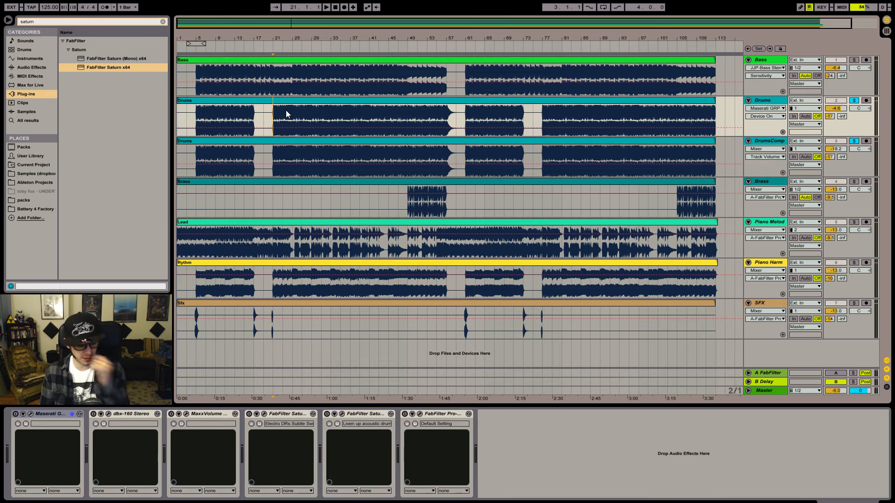
pyautogui.press('space')
pyautogui.click(856, 142)
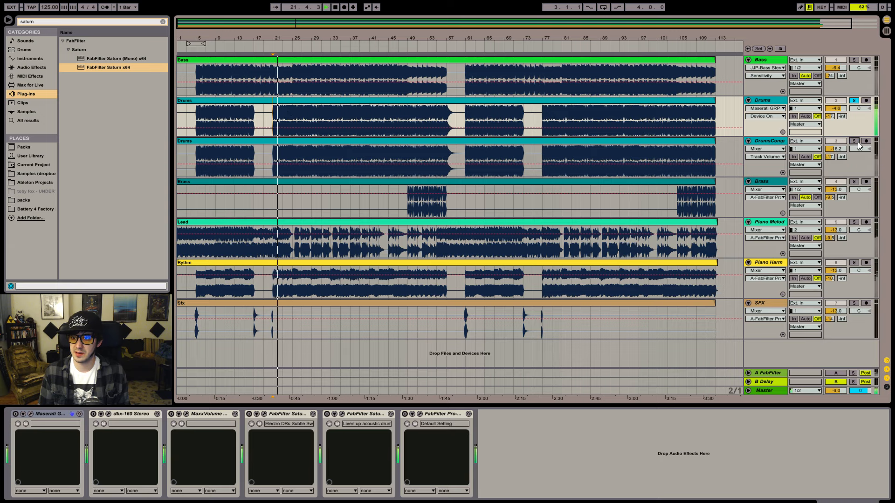
pyautogui.click(854, 141)
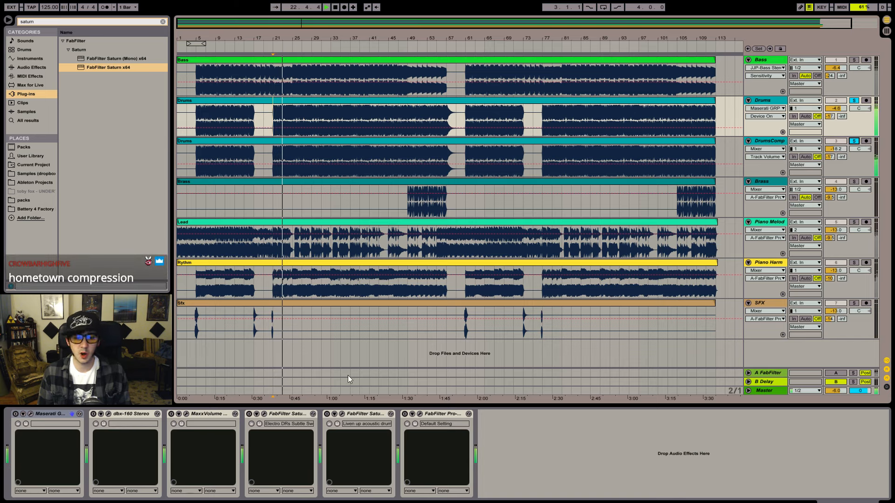
# - Turn on Pro-Q 2 on the unprocessed Drums track and activate its low-cut band
pyautogui.click(351, 166)
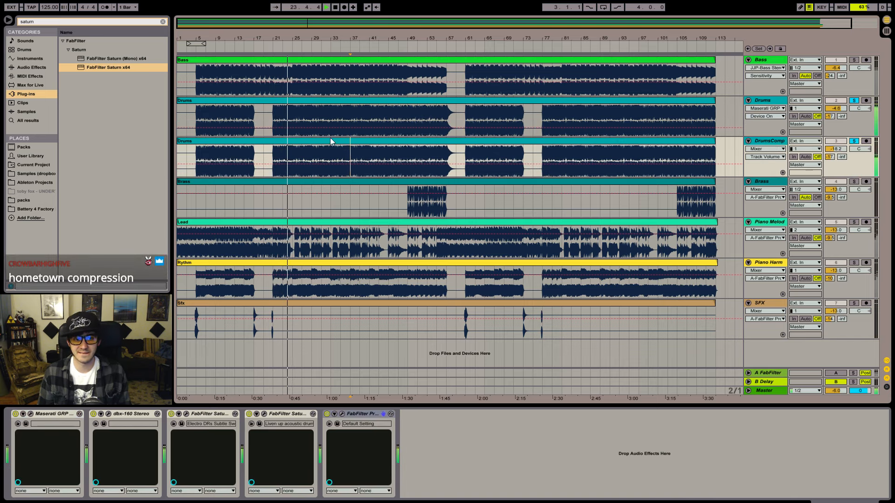
pyautogui.click(322, 117)
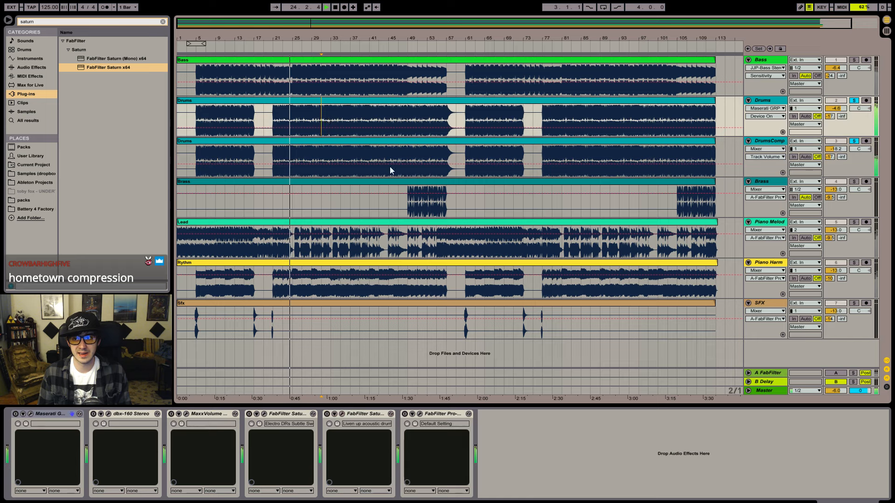
pyautogui.click(405, 413)
pyautogui.click(405, 414)
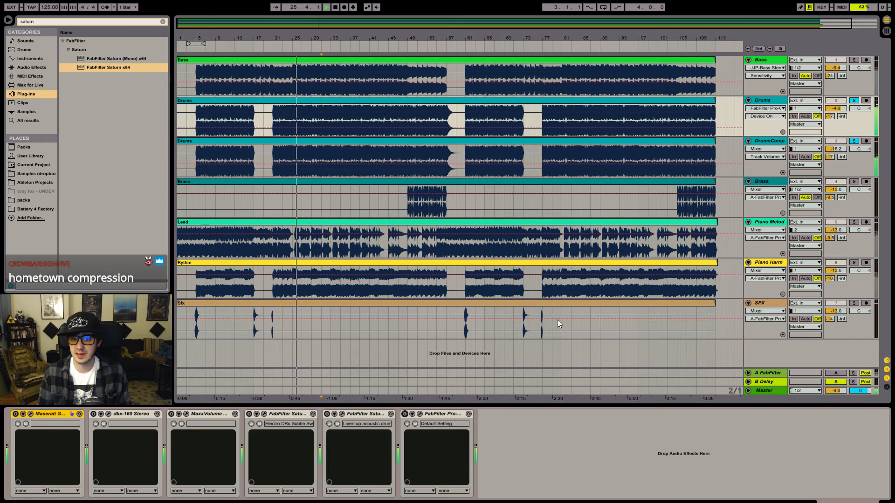
pyautogui.click(405, 414)
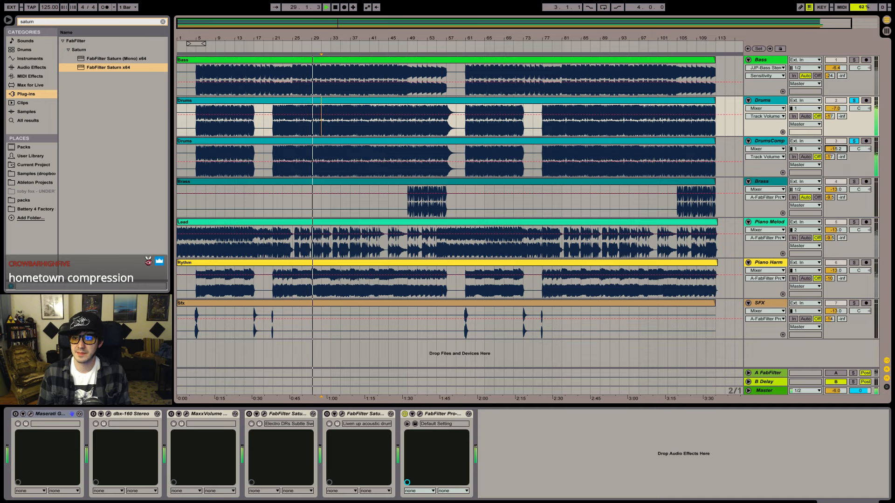
pyautogui.click(420, 412)
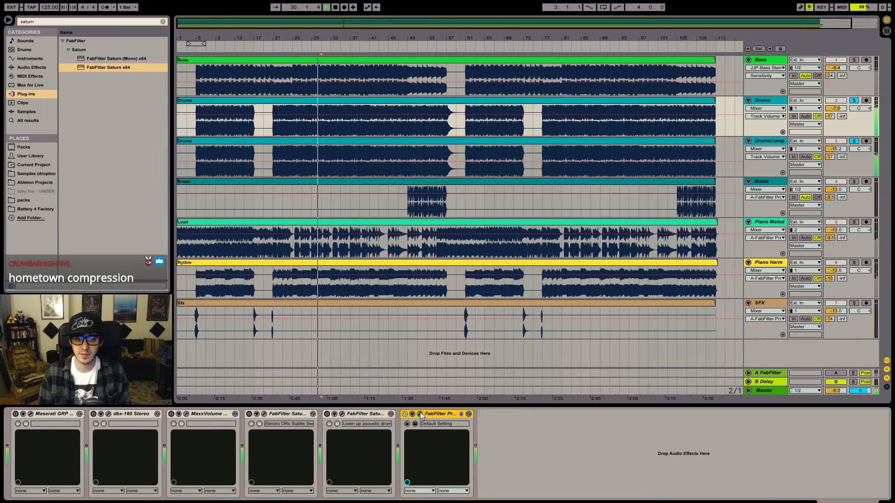
pyautogui.click(420, 413)
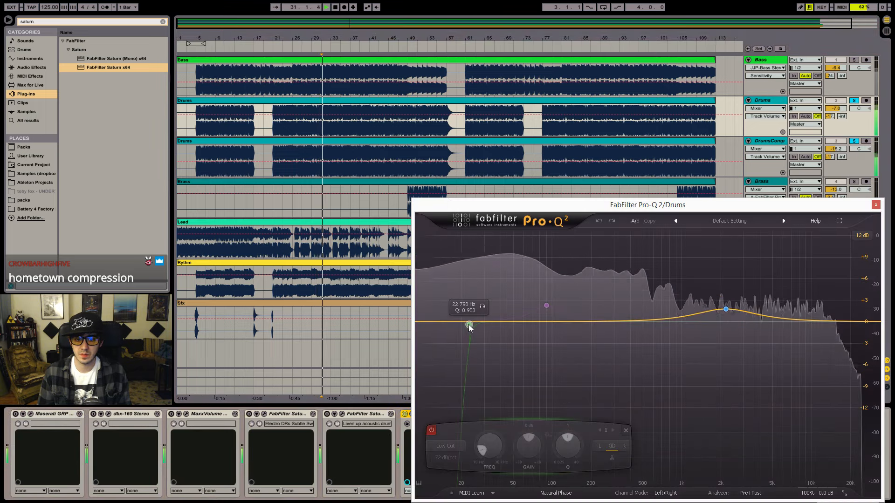
pyautogui.click(432, 432)
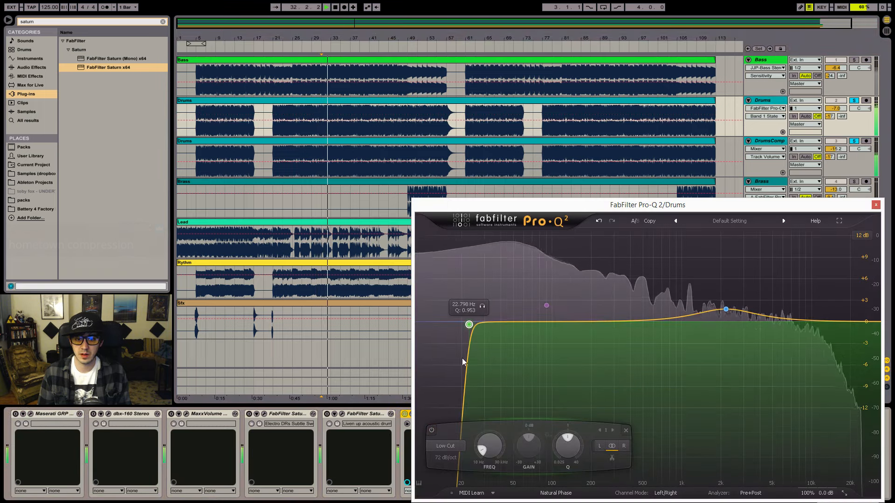
# - Turn on Maserati GRP on the unprocessed Drums track and load its Techno Mstr preset
pyautogui.click(15, 414)
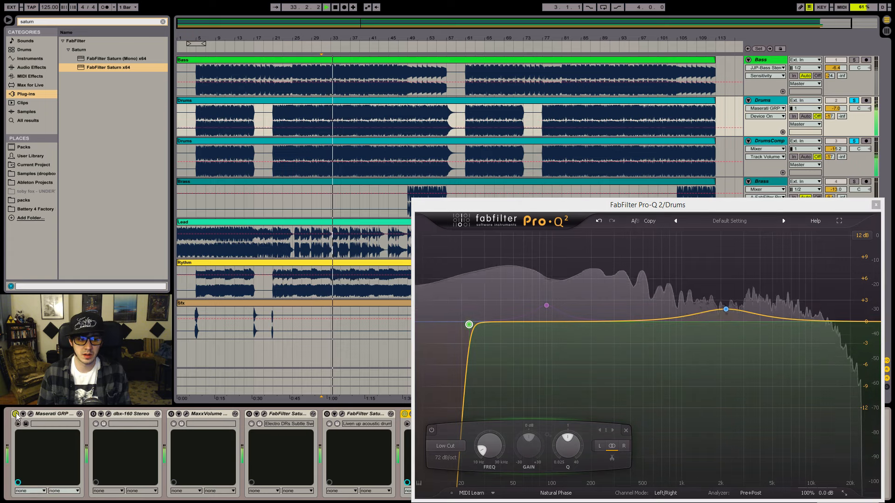
pyautogui.click(30, 414)
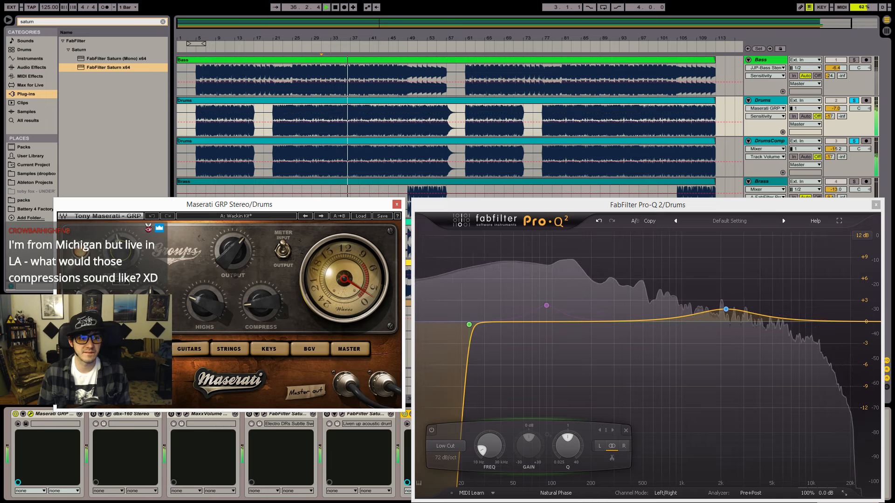
pyautogui.click(361, 217)
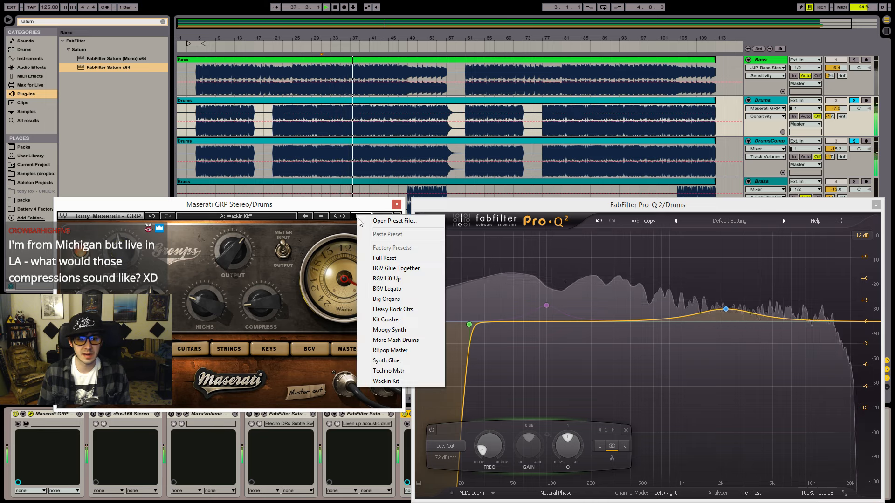
pyautogui.click(401, 371)
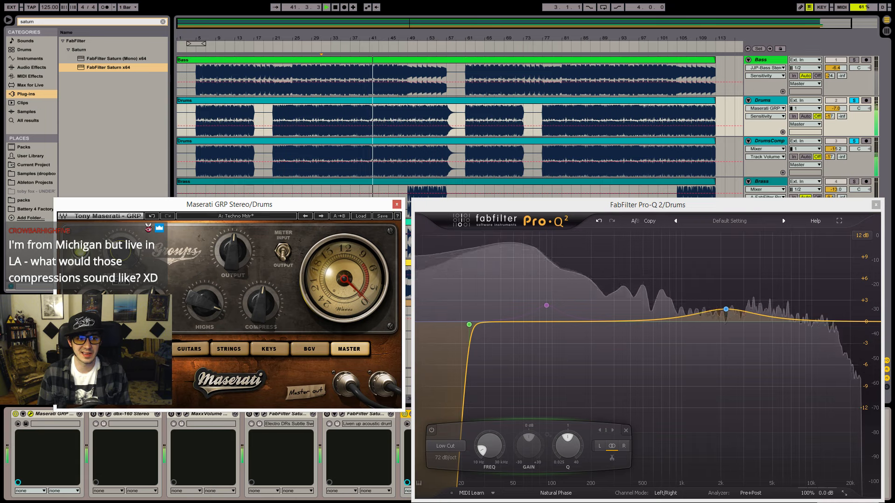
# - Unsolo DrumsComp and delete the bypassed devices from dbx-160 through the second Saturn on the unprocessed Drums track
pyautogui.click(854, 141)
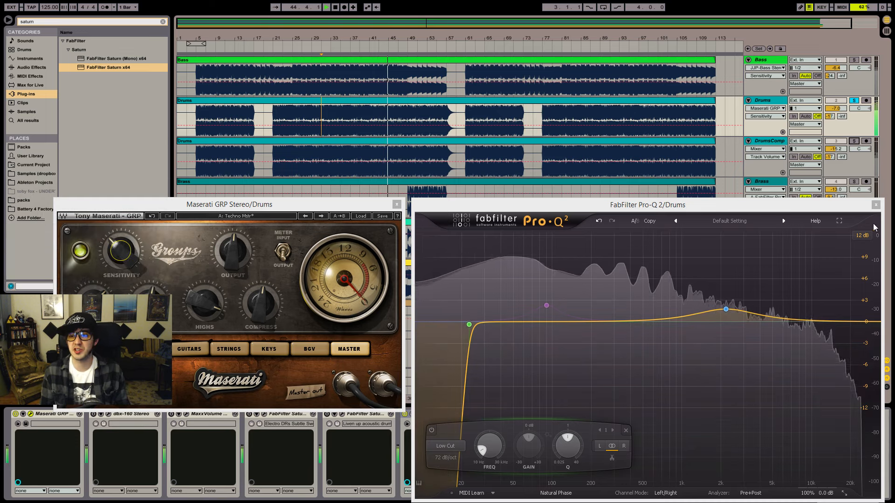
pyautogui.click(876, 204)
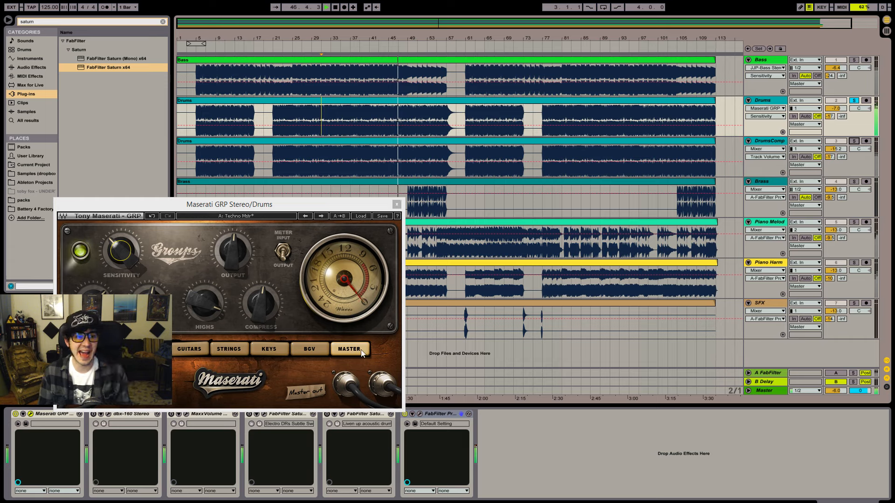
pyautogui.moveTo(233, 204); pyautogui.dragTo(249, 132)
pyautogui.click(127, 414)
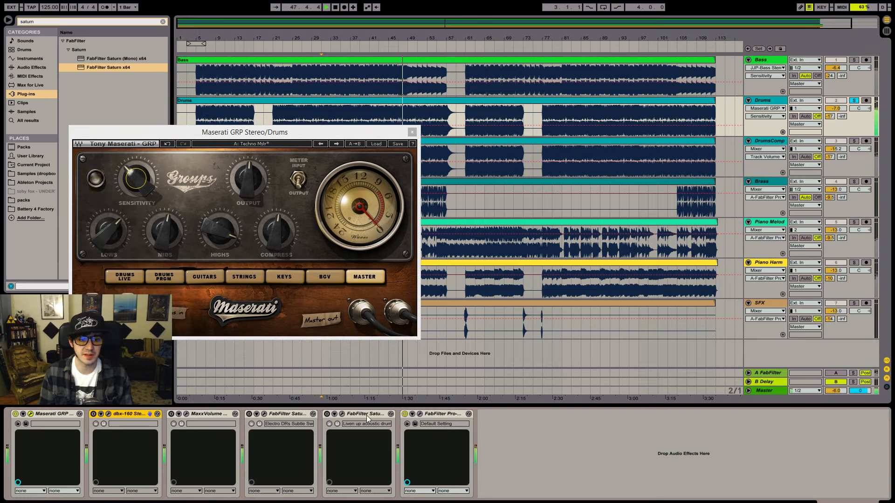
pyautogui.keyDown('shift'); pyautogui.click(366, 414); pyautogui.keyUp('shift')
pyautogui.press('Delete')
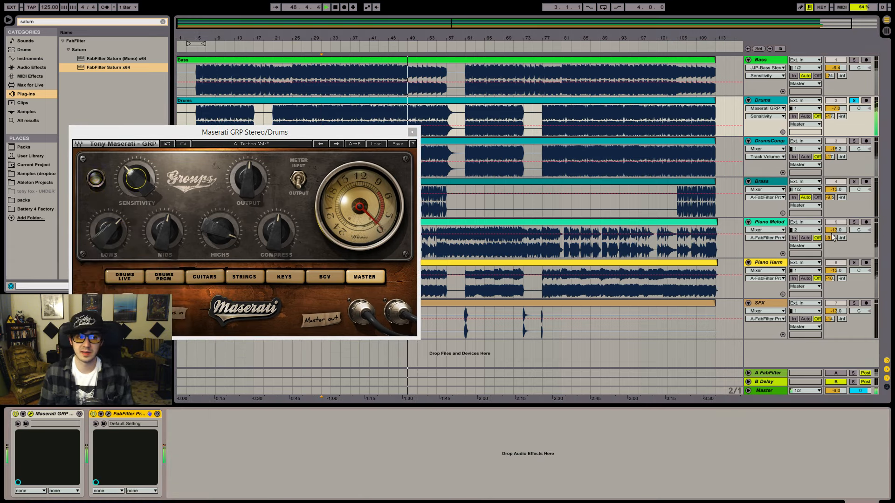
# - Solo DrumsComp, raise its volume to -10.4 dB, and set Compress to 47.4 in its Maserati GRP
pyautogui.click(853, 140)
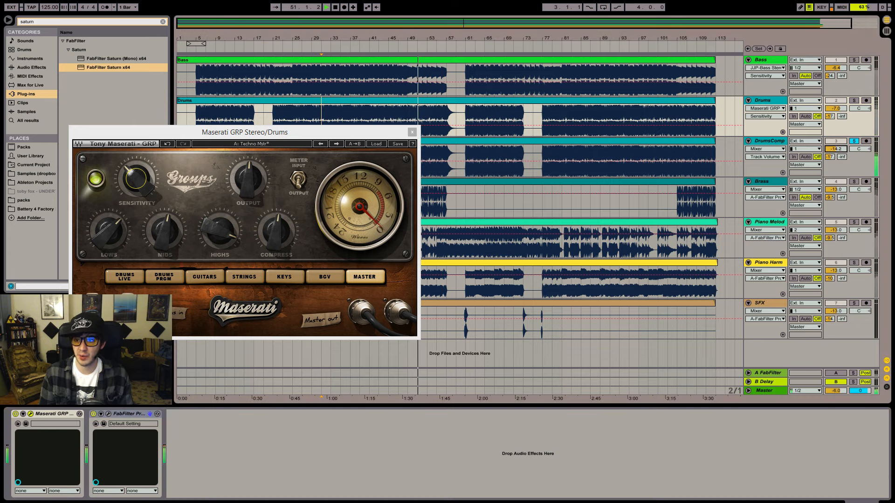
pyautogui.click(465, 158)
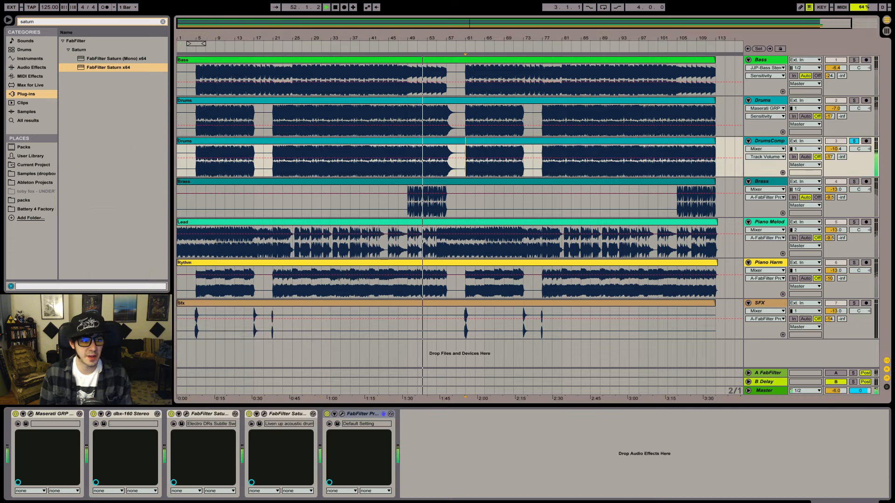
pyautogui.click(30, 414)
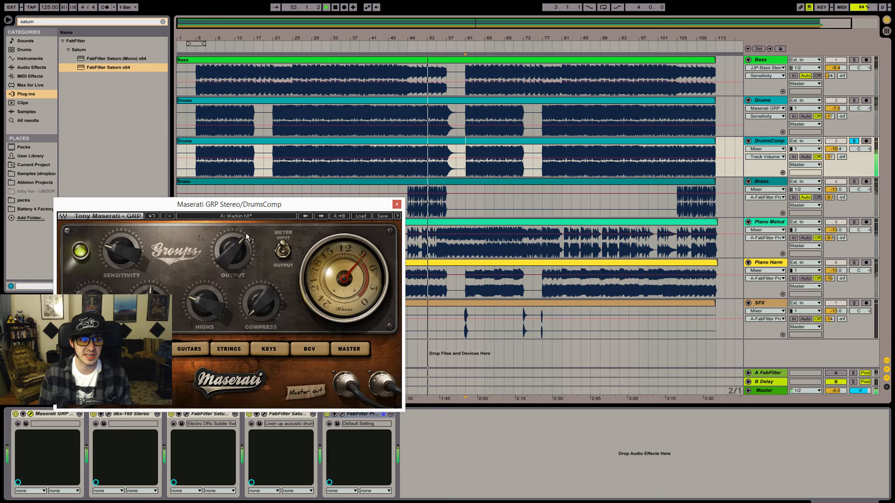
pyautogui.click(260, 303)
pyautogui.moveTo(260, 304)
pyautogui.mouseDown()
pyautogui.moveTo(260, 282)
pyautogui.moveTo(260, 298)
pyautogui.mouseUp()
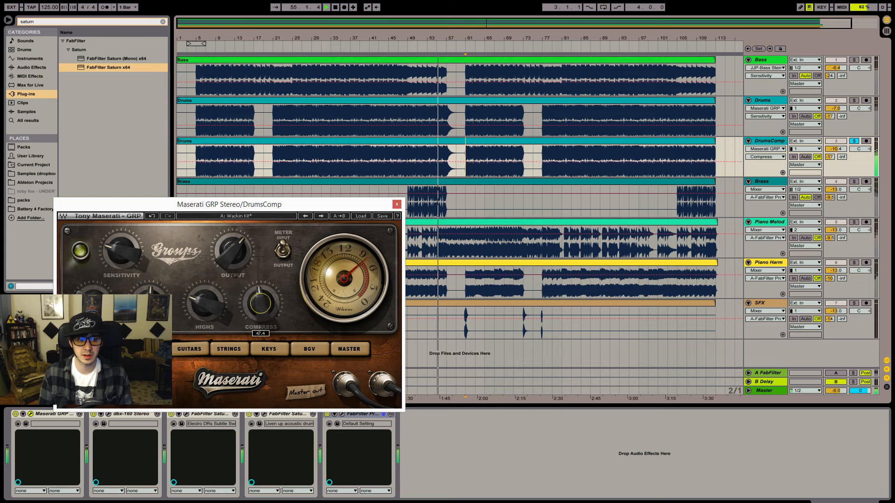
pyautogui.click(30, 414)
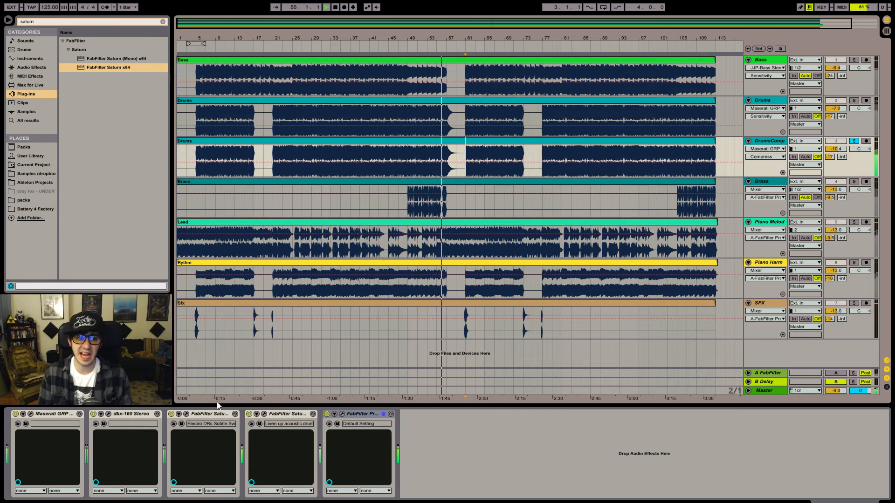
# - Replay DrumsComp from bar 21 and set the left threshold of its dbx-160 to 0.621
pyautogui.click(109, 413)
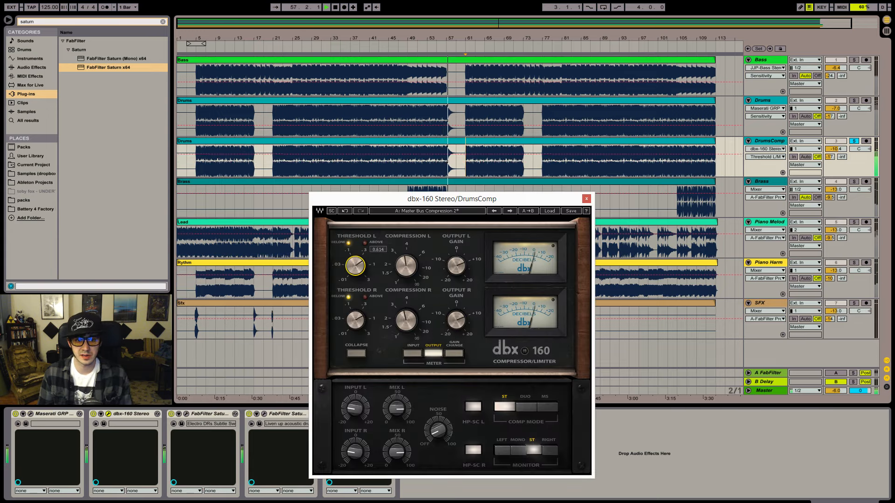
pyautogui.click(275, 174)
pyautogui.press('space')
pyautogui.press('space')
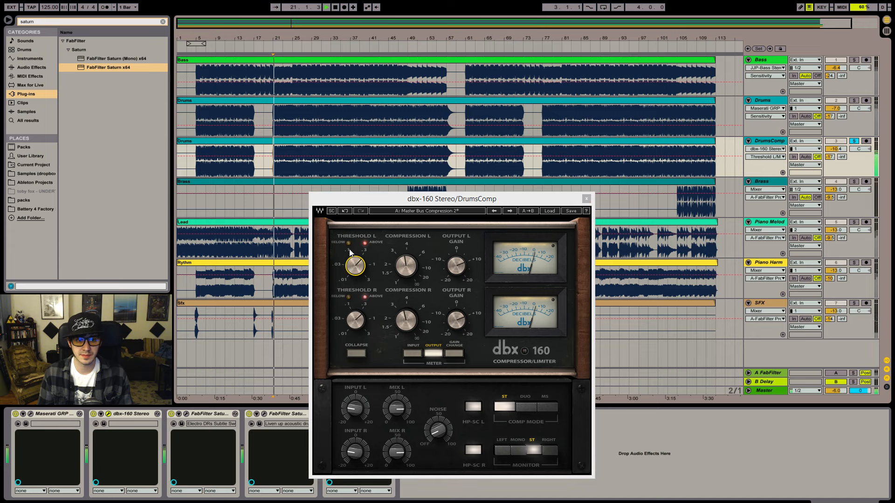
pyautogui.moveTo(358, 264); pyautogui.dragTo(357, 264)
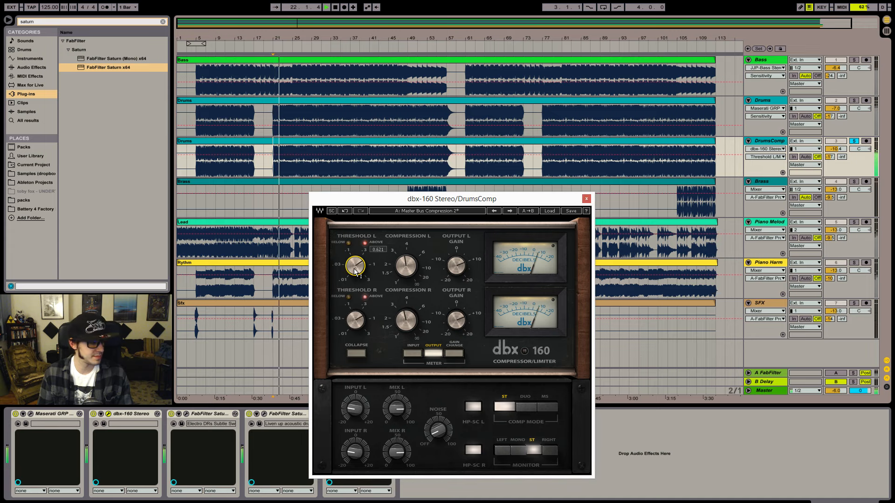
pyautogui.moveTo(414, 264)
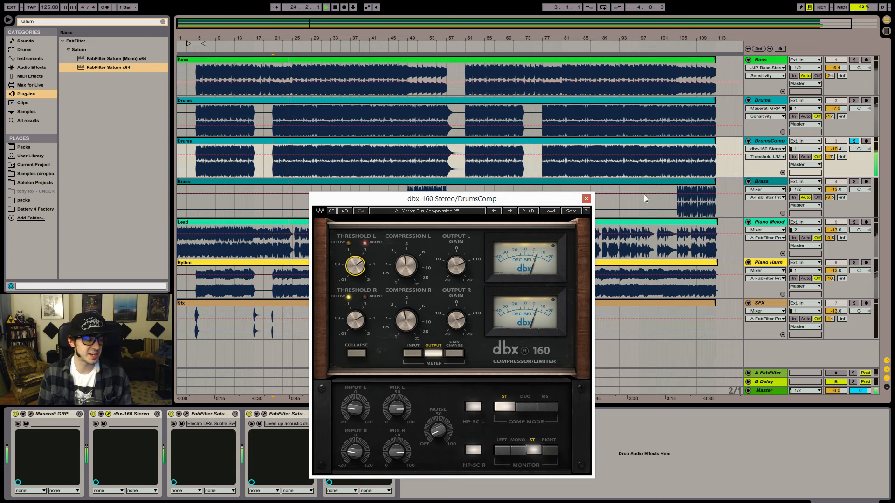
pyautogui.click(586, 198)
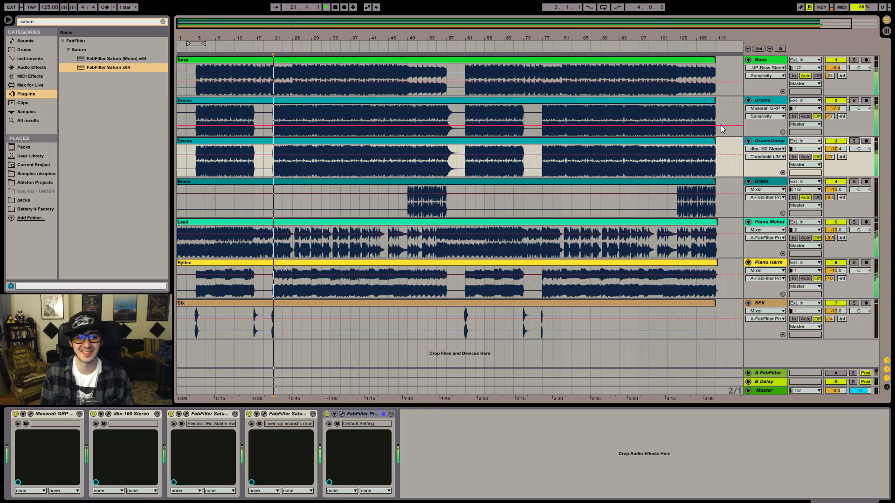
# - Play the full mix from bar 21, compare it with DrumsComp off and on, and lower DrumsComp's volume to -16.3 dB
pyautogui.press('space')
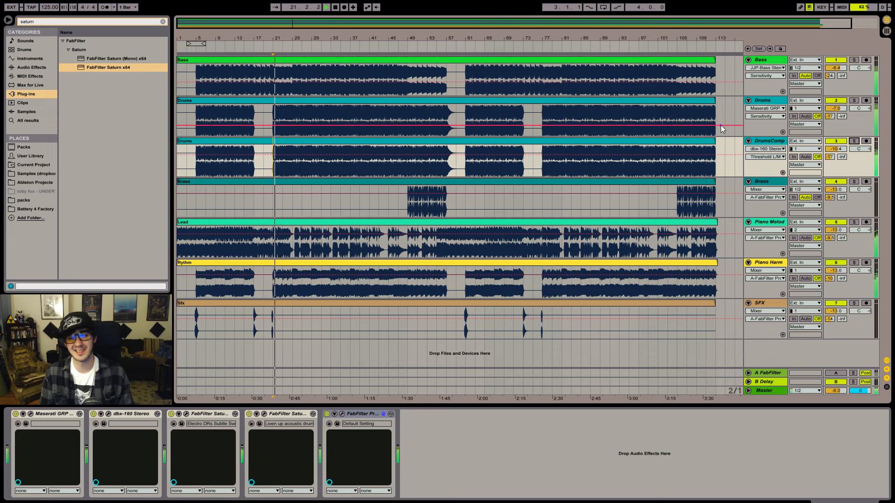
pyautogui.click(836, 142)
pyautogui.click(837, 142)
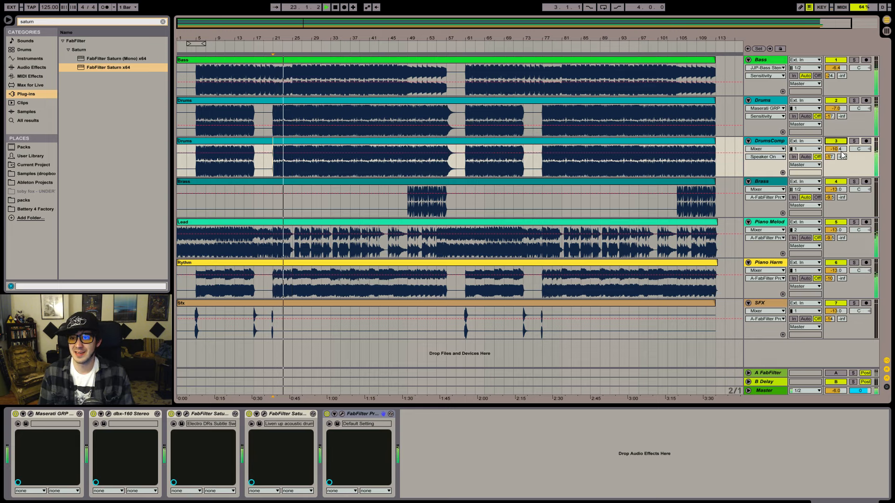
pyautogui.moveTo(838, 149); pyautogui.dragTo(838, 150)
# - Solo the piano melody track and search the plug-ins for "v-comp"
pyautogui.click(854, 222)
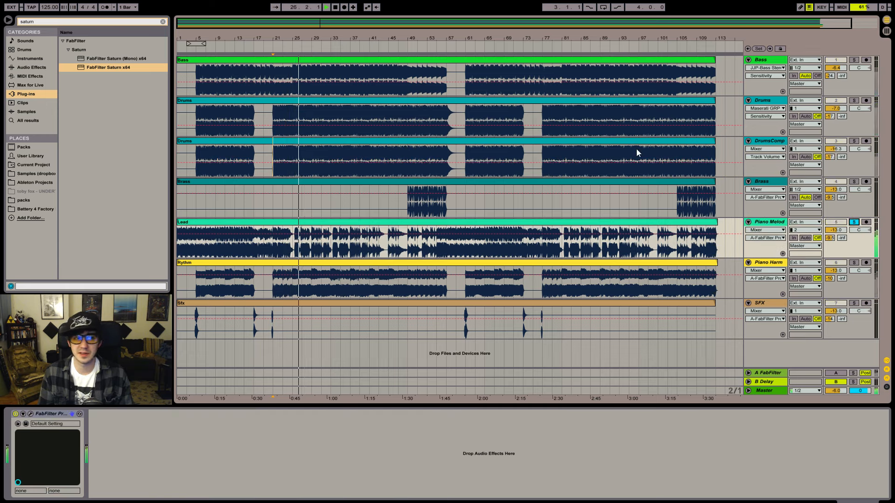
pyautogui.click(101, 21)
pyautogui.write('v-comp')
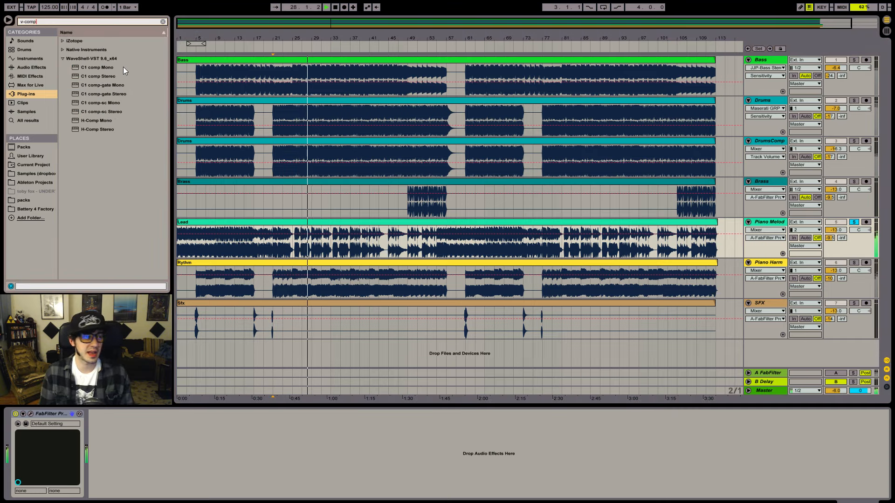
pyautogui.hotkey('alt', 'Tab')
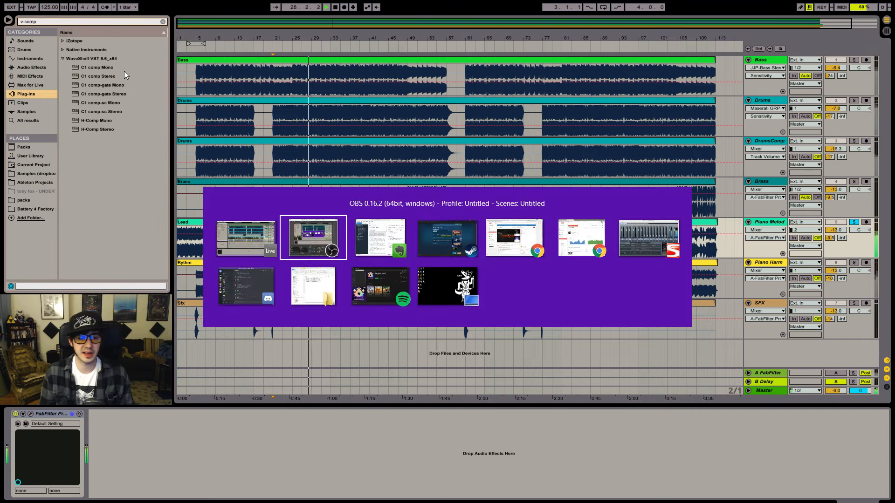
pyautogui.click(462, 410)
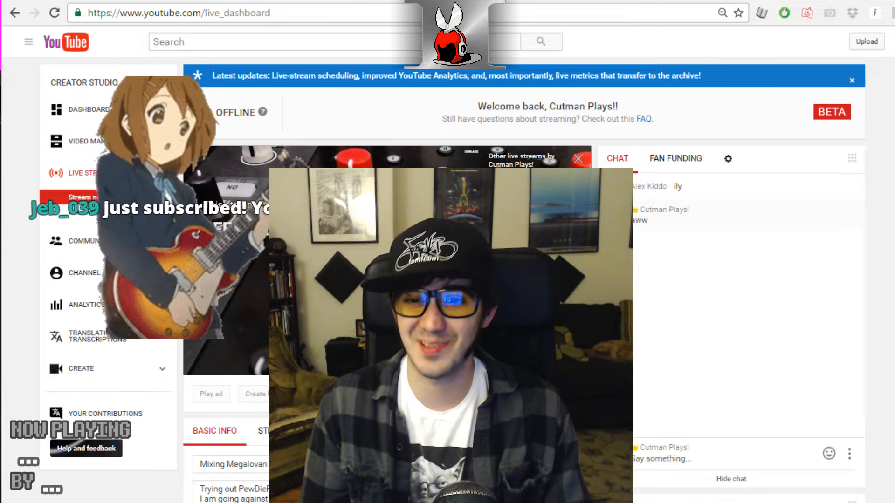
# - Switch to Ableton Live and play the soloed Piano Melody track from bar 21
pyautogui.click(468, 426)
pyautogui.click(299, 443)
pyautogui.press('space')
pyautogui.press('space')
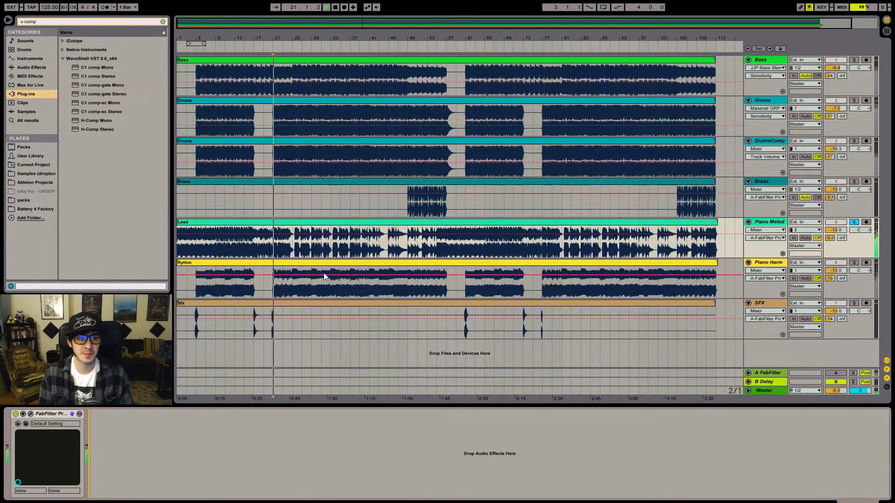
# - Search the plug-ins in the browser for vcomp
pyautogui.click(63, 22)
pyautogui.press('BackSpace')
pyautogui.press('BackSpace')
pyautogui.press('BackSpace')
pyautogui.press('BackSpace')
pyautogui.press('BackSpace')
pyautogui.write('comp')
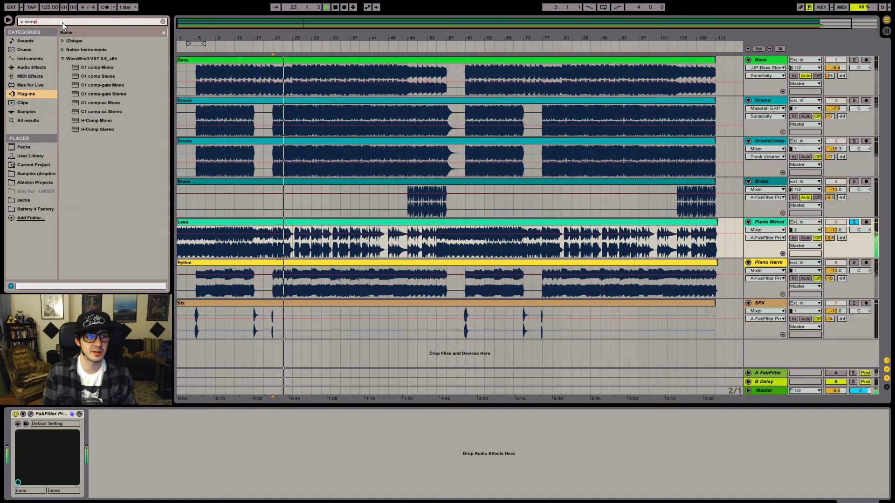
pyautogui.press('BackSpace')
pyautogui.press('BackSpace')
pyautogui.press('BackSpace')
pyautogui.press('BackSpace')
pyautogui.press('BackSpace')
pyautogui.write('com')
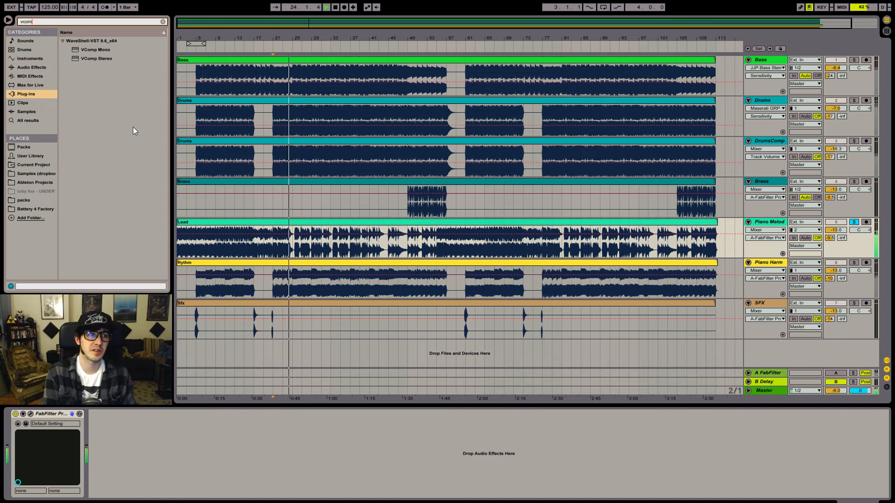
pyautogui.write('p')
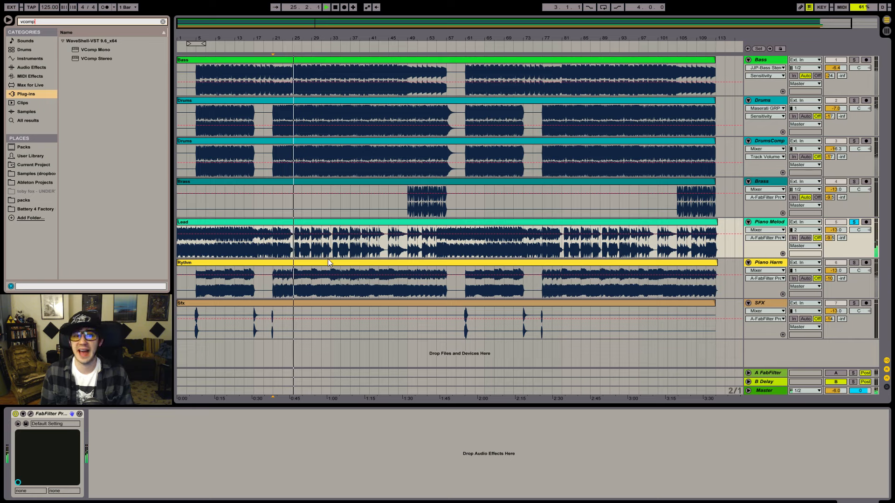
# - Insert VComp Stereo ahead of the FabFilter EQ on the Piano Melody track and load its Piano preset
pyautogui.moveTo(93, 58); pyautogui.dragTo(27, 429)
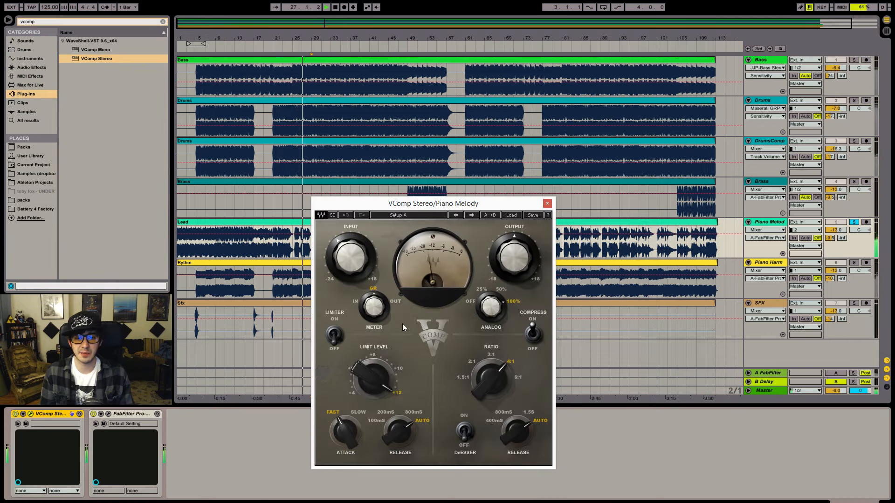
pyautogui.click(511, 215)
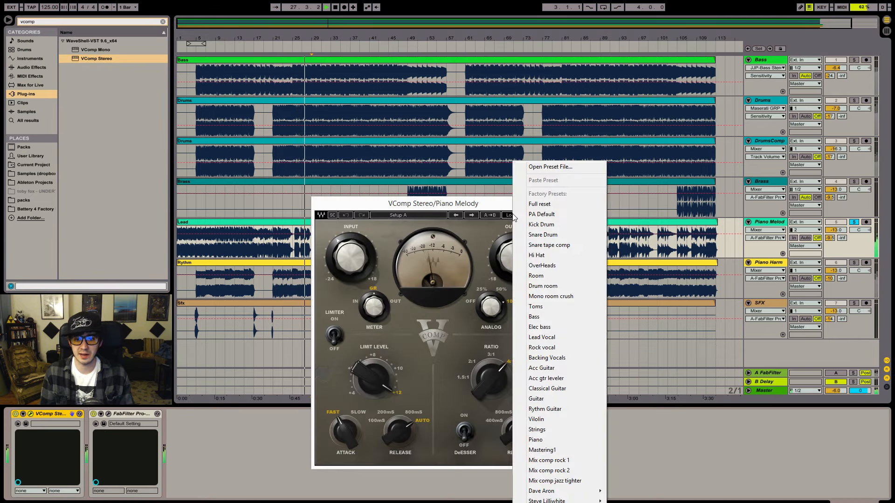
pyautogui.click(567, 439)
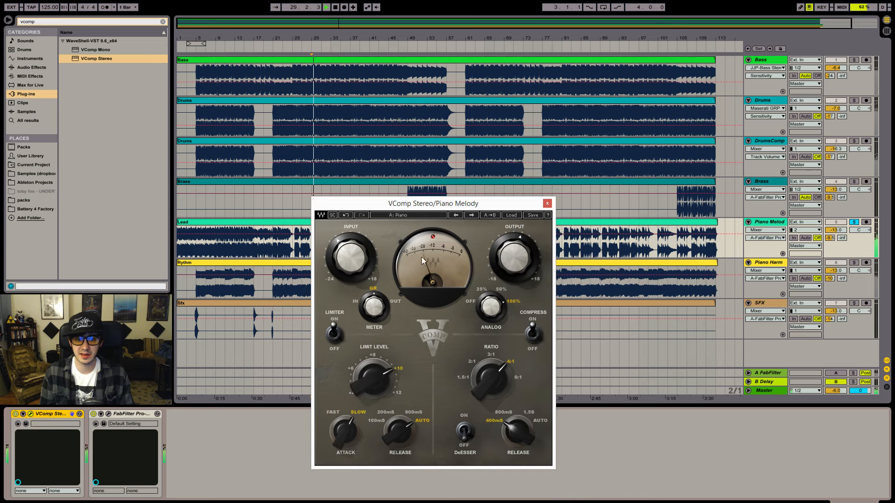
# - Lower the input gain of the Piano Melody VComp, and set Analog to 50% and the compression ratio to 3:1
pyautogui.moveTo(350, 257); pyautogui.dragTo(350, 271)
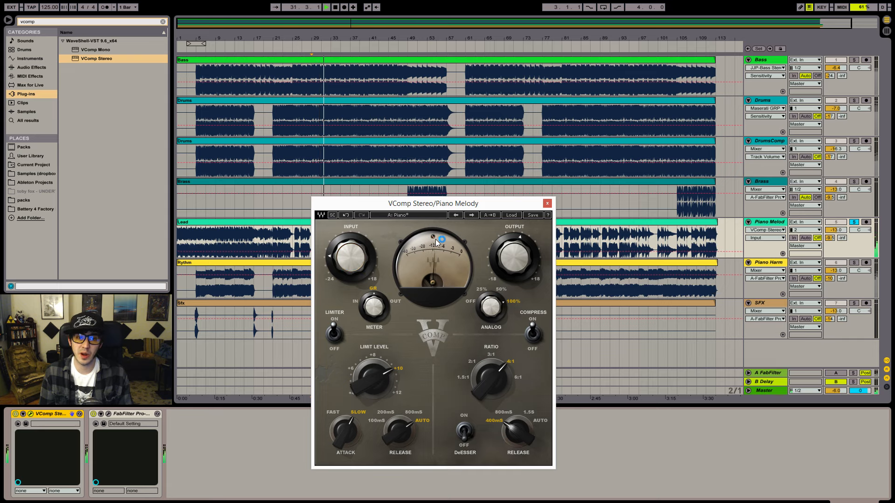
pyautogui.moveTo(360, 253); pyautogui.dragTo(360, 256)
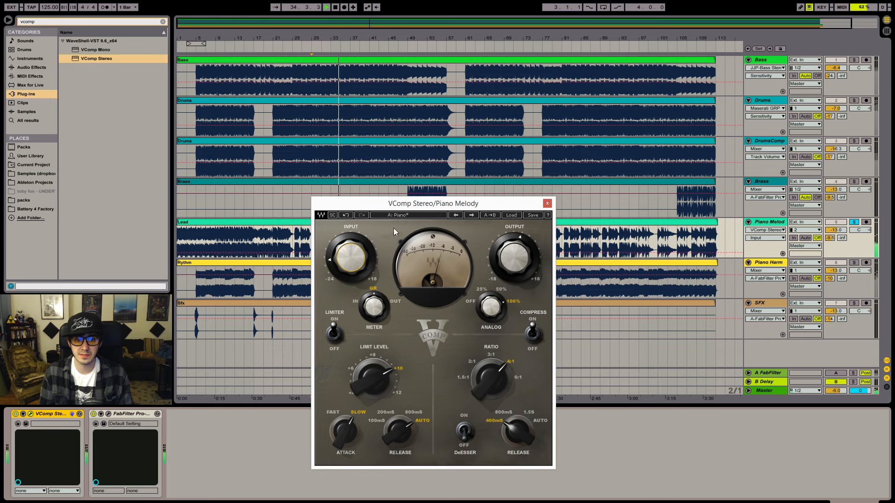
pyautogui.moveTo(436, 210); pyautogui.dragTo(592, 217)
pyautogui.moveTo(645, 313); pyautogui.dragTo(645, 321)
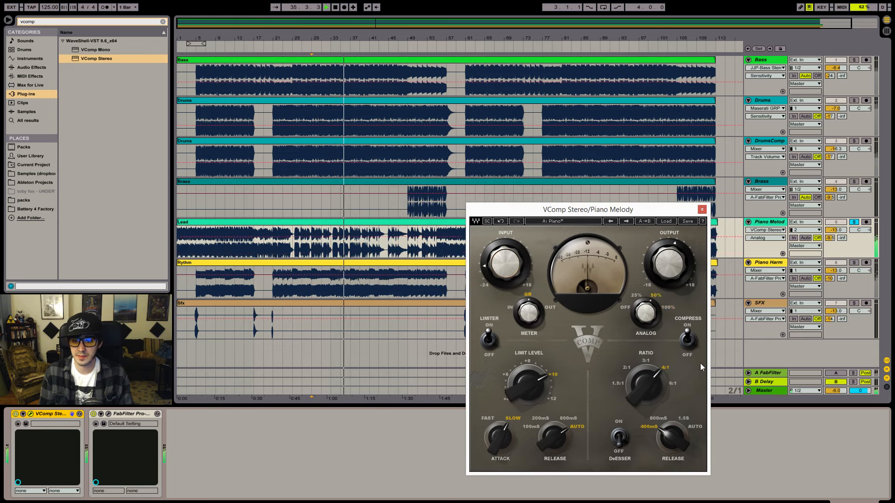
pyautogui.moveTo(648, 392)
pyautogui.mouseDown()
pyautogui.moveTo(647, 413)
pyautogui.moveTo(648, 383)
pyautogui.mouseUp()
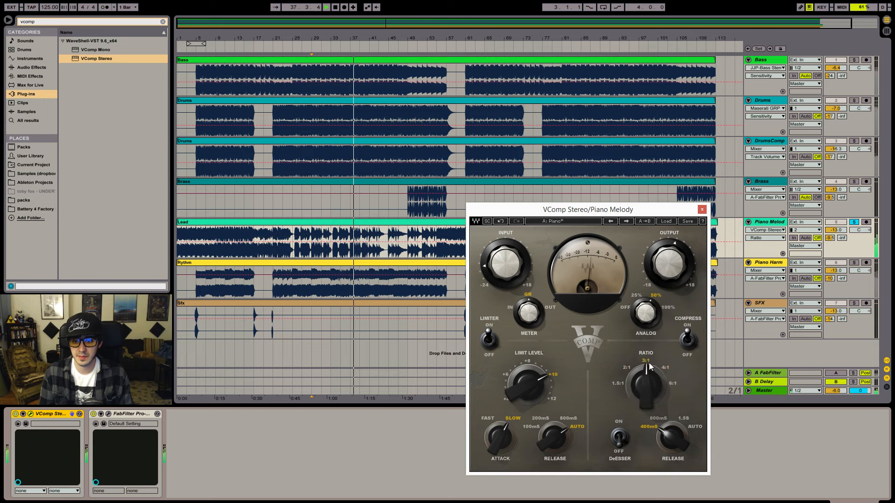
pyautogui.moveTo(507, 270); pyautogui.dragTo(506, 264)
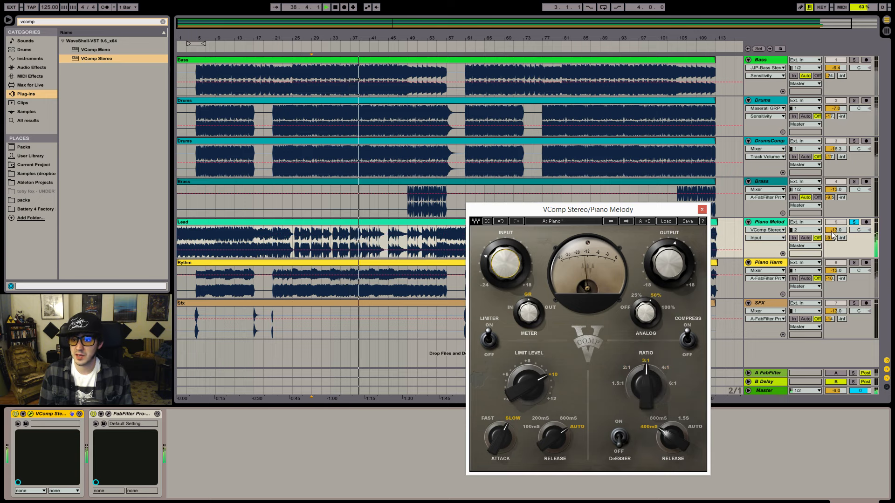
# - Set the Piano Melody track volume to -6.7 and trim VComp's input to about -15.6 dB and output to about 6 dB
pyautogui.moveTo(840, 230); pyautogui.dragTo(840, 221)
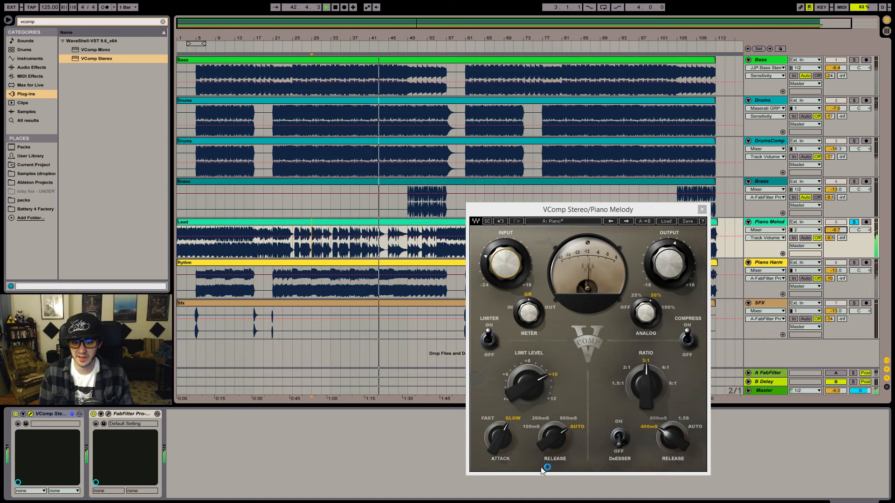
pyautogui.click(508, 416)
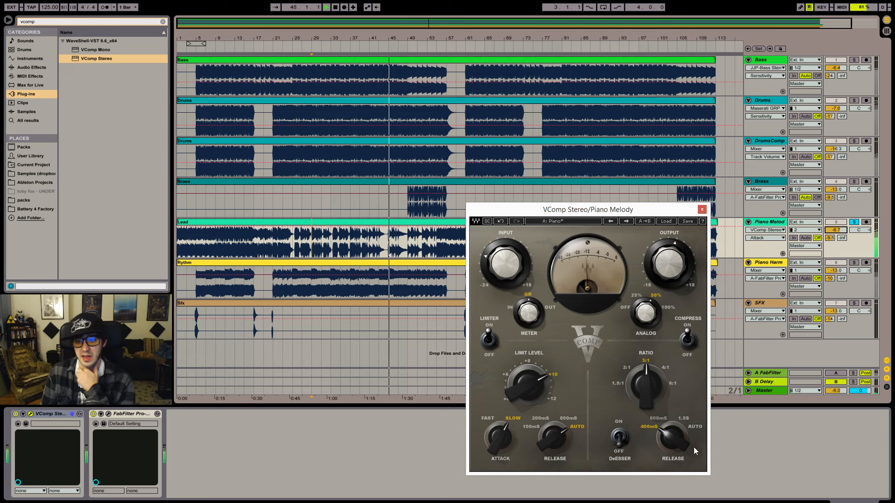
pyautogui.click(505, 271)
pyautogui.moveTo(505, 271); pyautogui.dragTo(505, 284)
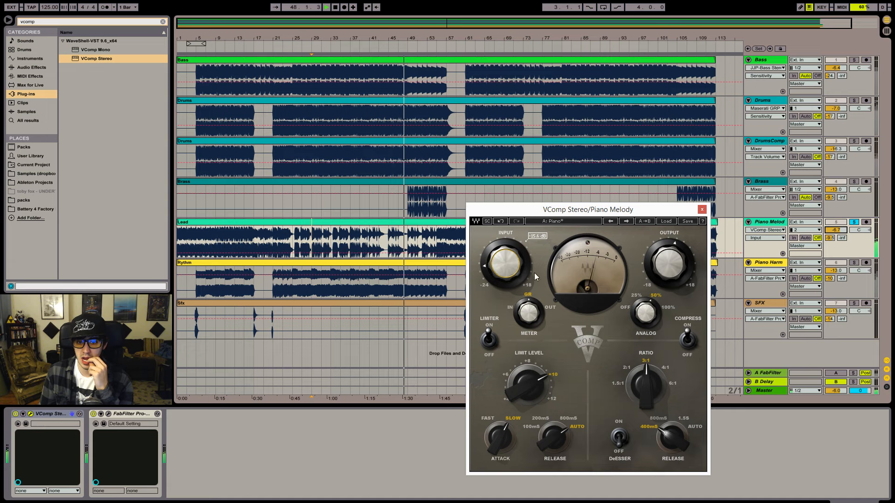
pyautogui.moveTo(673, 266)
pyautogui.mouseDown()
pyautogui.moveTo(673, 258)
pyautogui.moveTo(671, 283)
pyautogui.mouseUp()
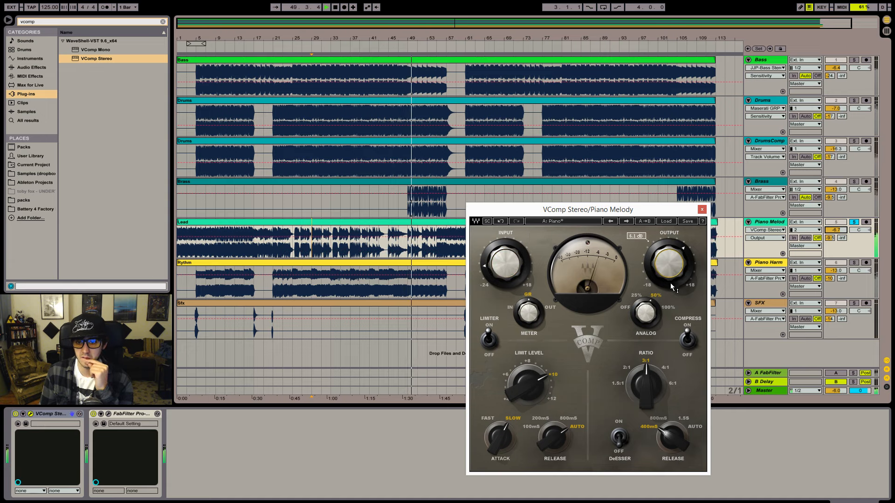
# - Toggle VComp's limiter to compare the sound and raise its limit level slightly above +10
pyautogui.click(489, 340)
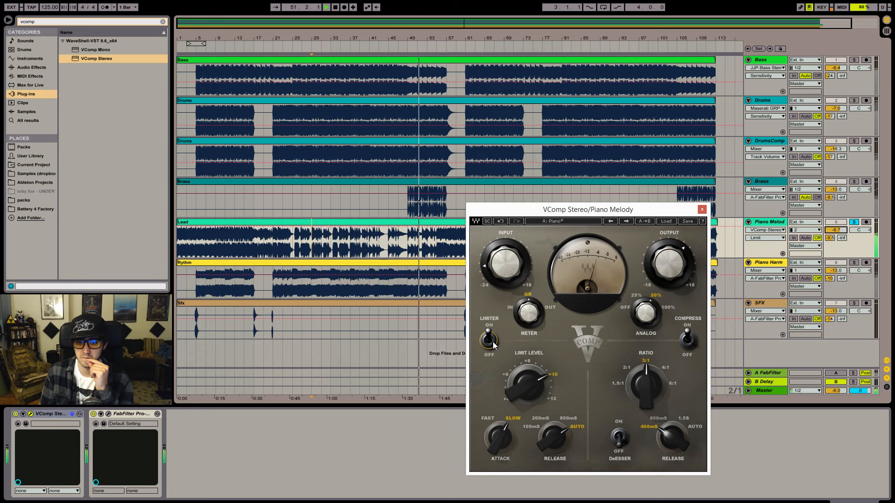
pyautogui.moveTo(548, 363); pyautogui.dragTo(548, 363)
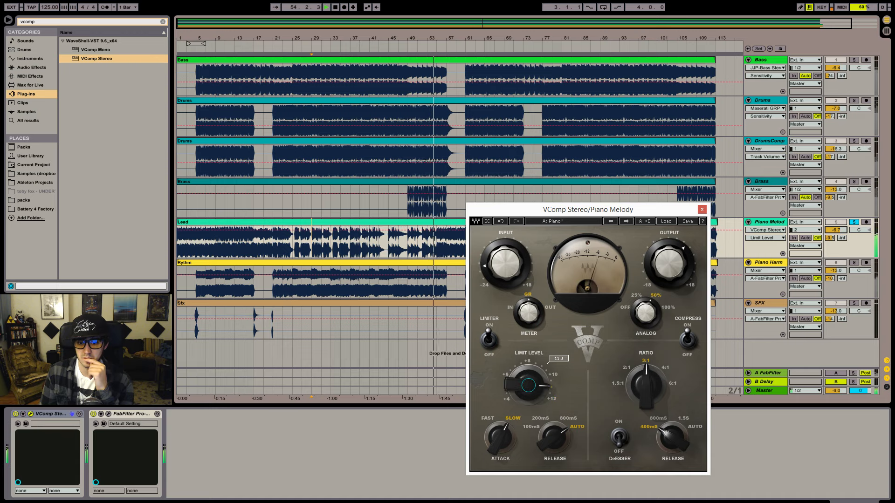
pyautogui.click(490, 344)
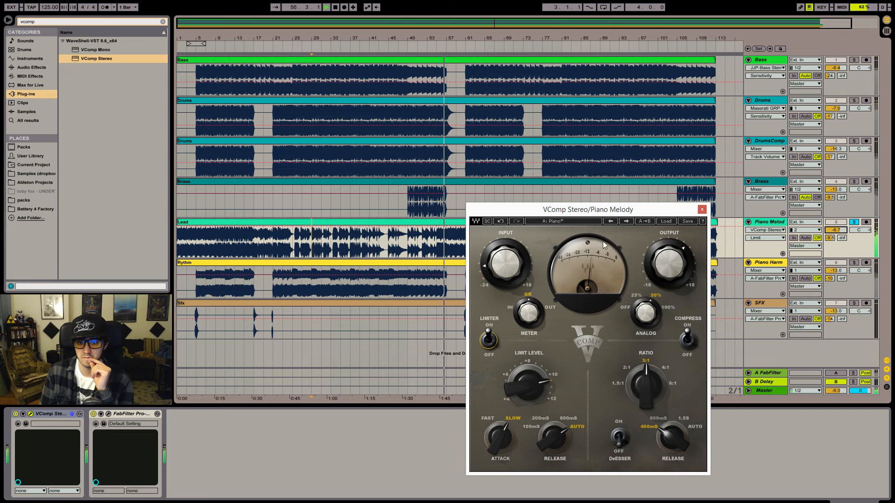
# - Close the VComp window and bypass the device on the Piano Melody track to compare the sound
pyautogui.click(701, 209)
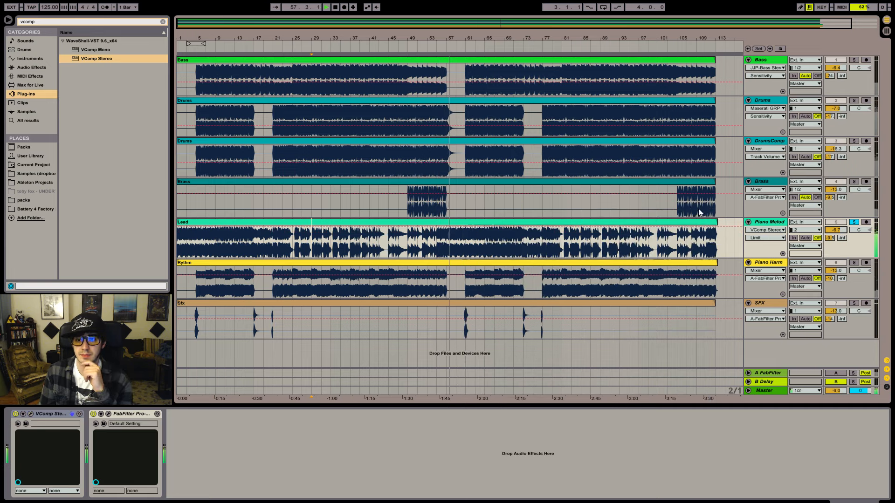
pyautogui.click(15, 414)
pyautogui.click(16, 414)
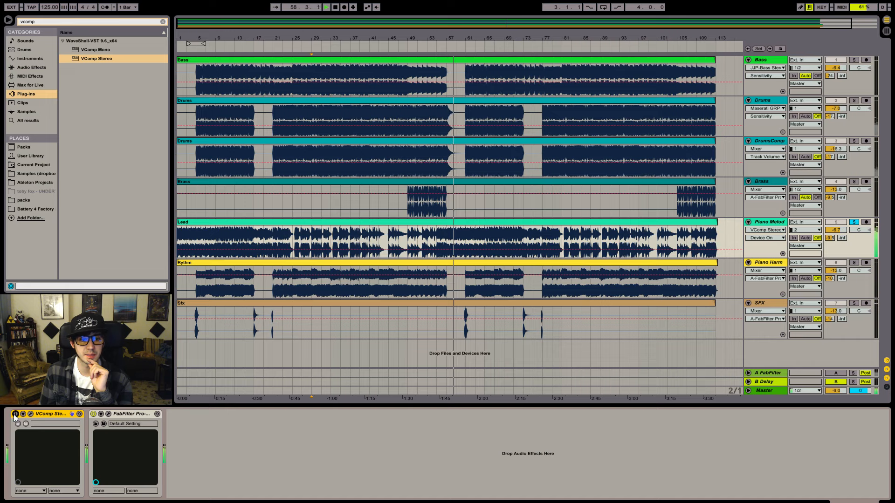
# - Set VComp's output to about 9.6 dB, compare it against bypass and clear the meter's clip light
pyautogui.click(30, 414)
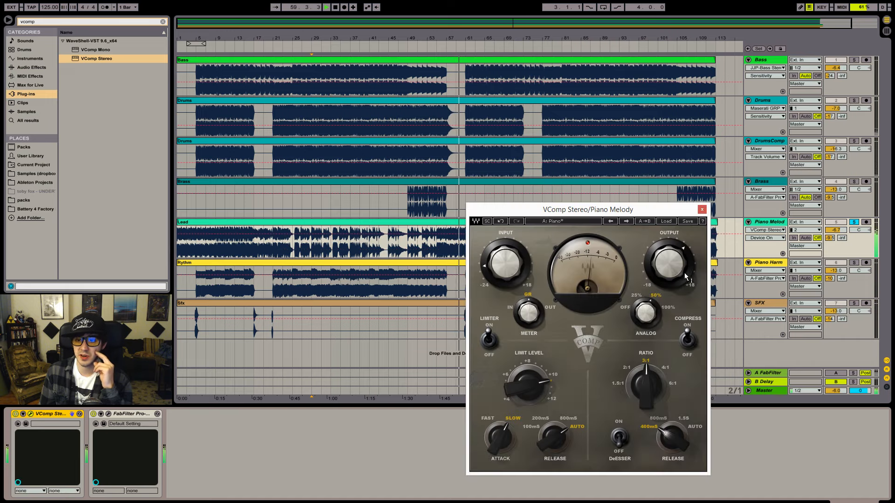
pyautogui.moveTo(669, 263); pyautogui.dragTo(669, 262)
pyautogui.click(15, 414)
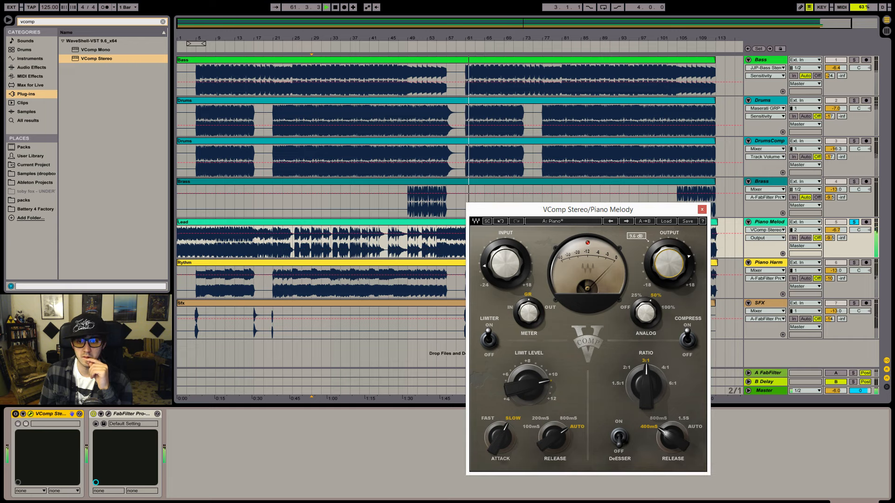
pyautogui.click(16, 413)
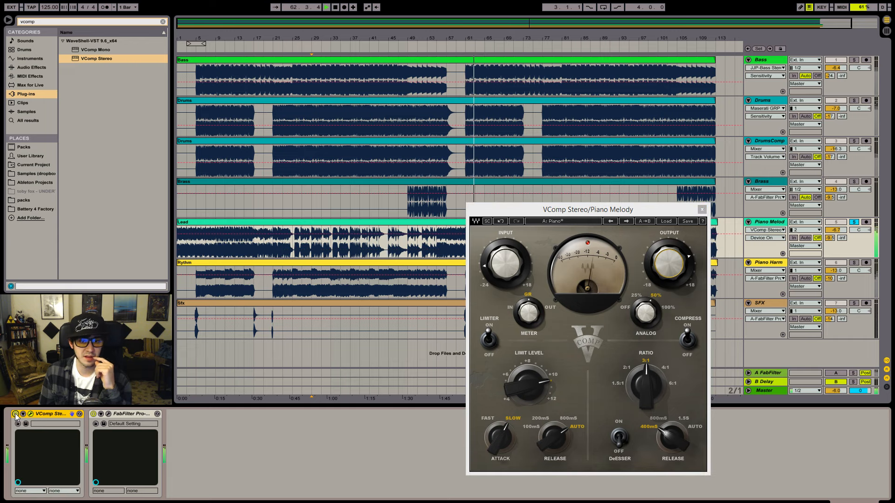
pyautogui.click(588, 242)
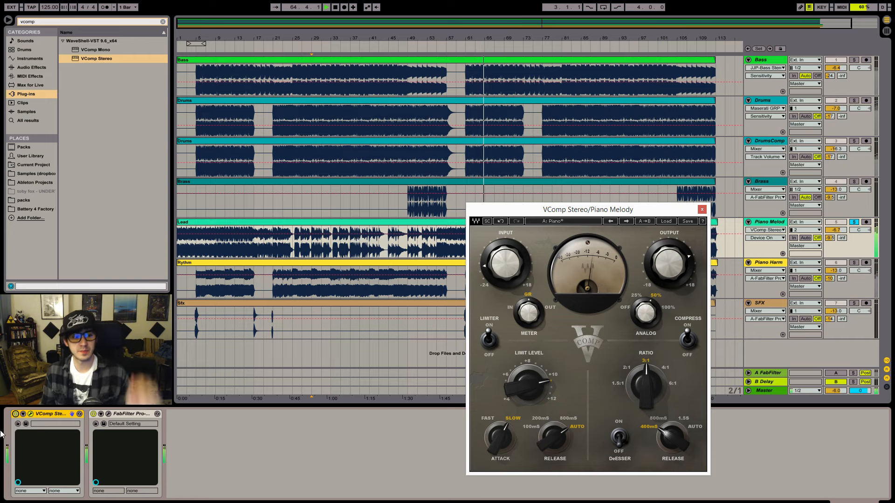
# - Solo the Piano Harm track as well and put a copy of the Piano Melody VComp ahead of its EQ
pyautogui.click(31, 414)
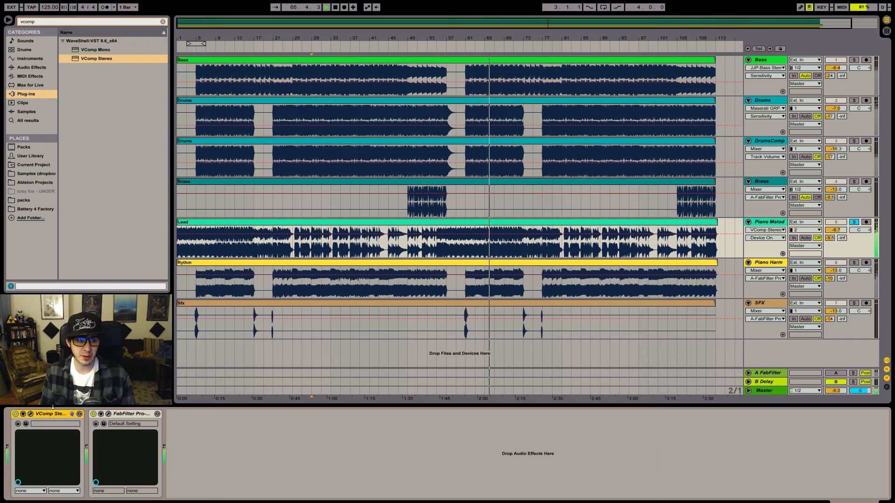
pyautogui.click(493, 295)
pyautogui.click(854, 262)
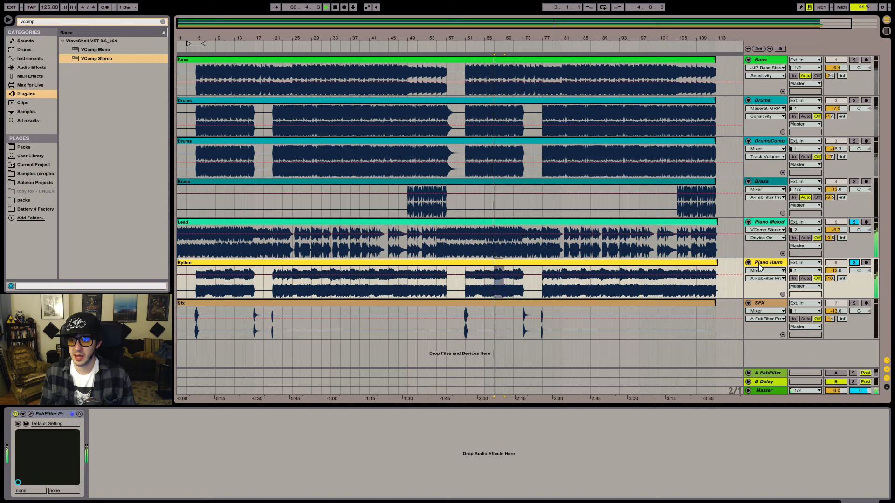
pyautogui.press('Return')
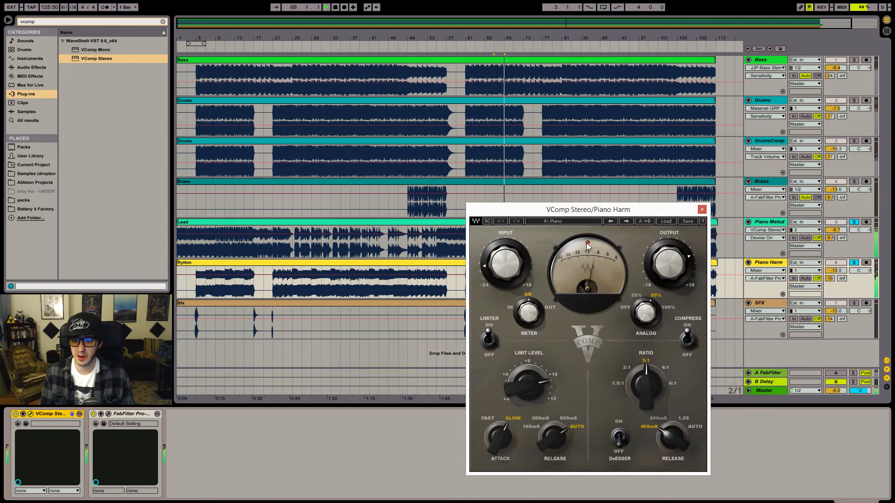
pyautogui.click(702, 210)
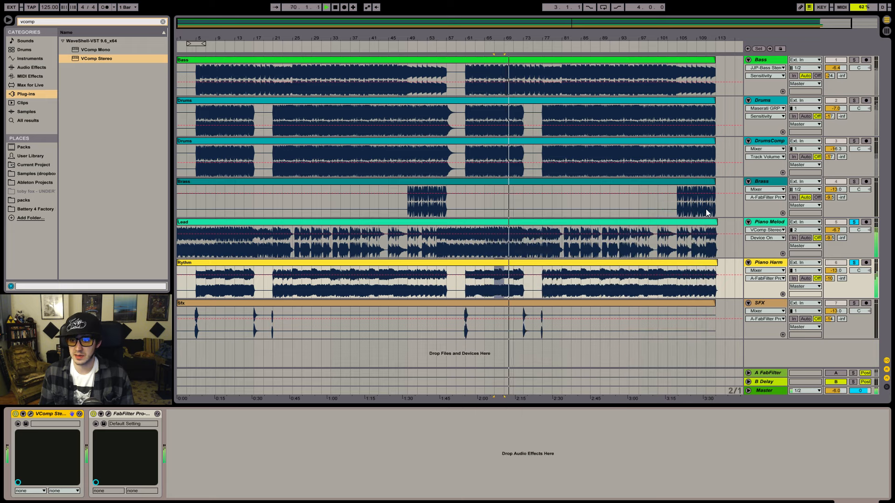
# - Set the Piano Melody track volume to -8.5 and the Piano Harm track volume to -10.2
pyautogui.moveTo(838, 231); pyautogui.dragTo(839, 236)
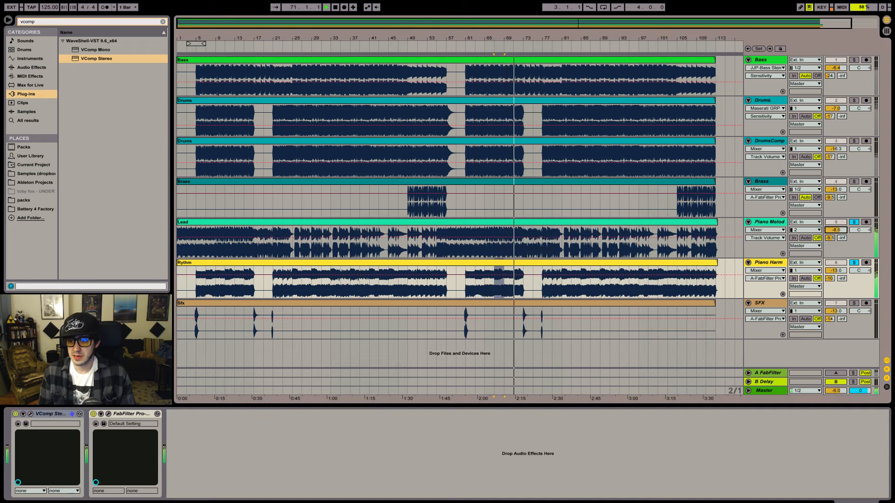
pyautogui.moveTo(832, 272); pyautogui.dragTo(832, 265)
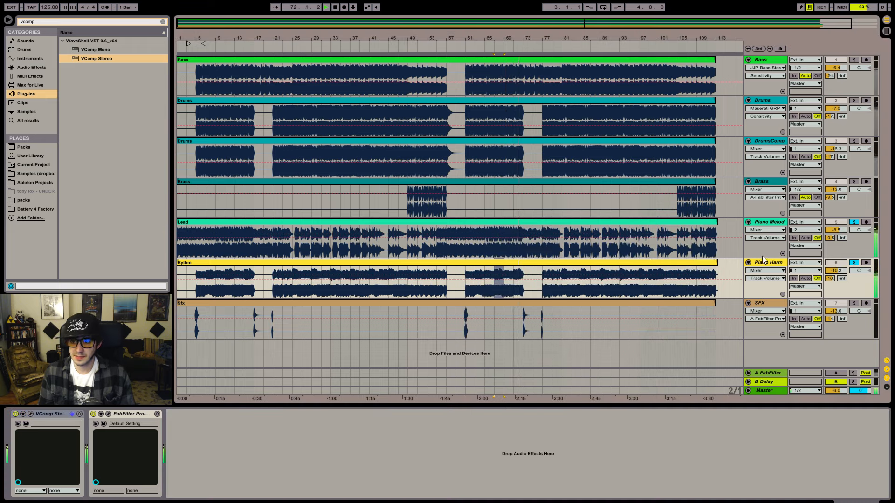
# - Examine the FabFilter Pro-Q 2 curve on the Piano Harm track and play the soloed pianos from bar 61
pyautogui.click(108, 413)
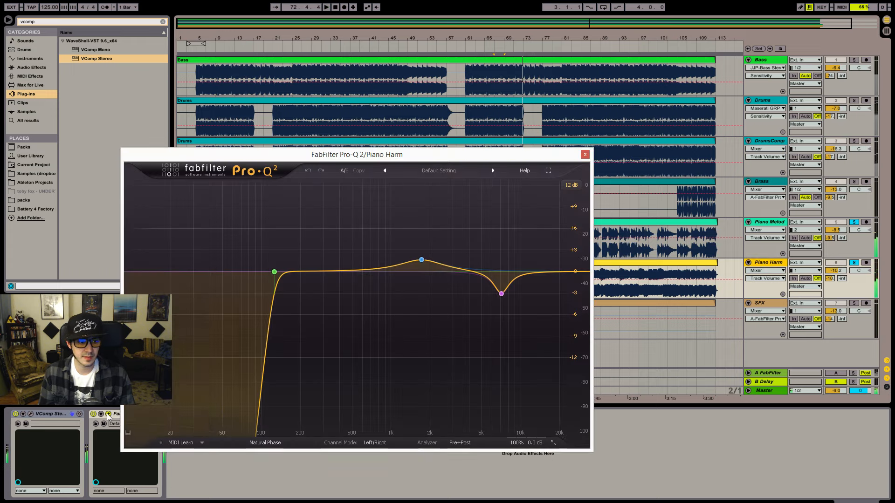
pyautogui.click(582, 156)
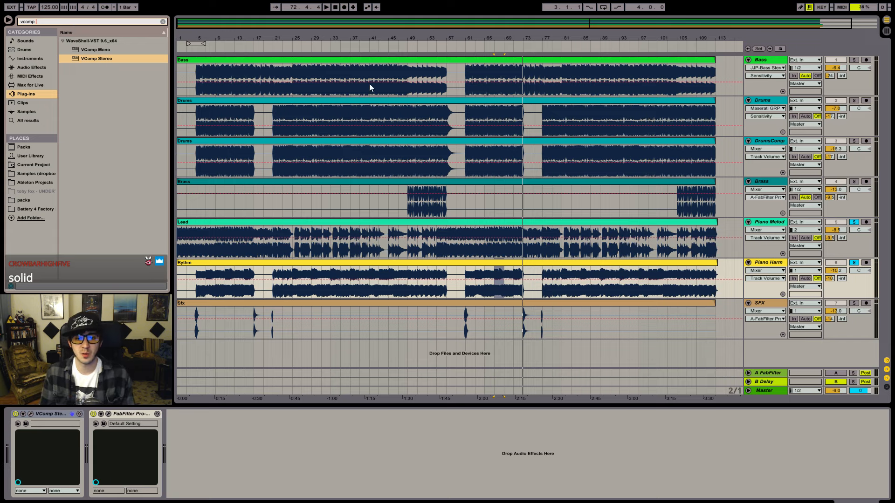
pyautogui.click(464, 254)
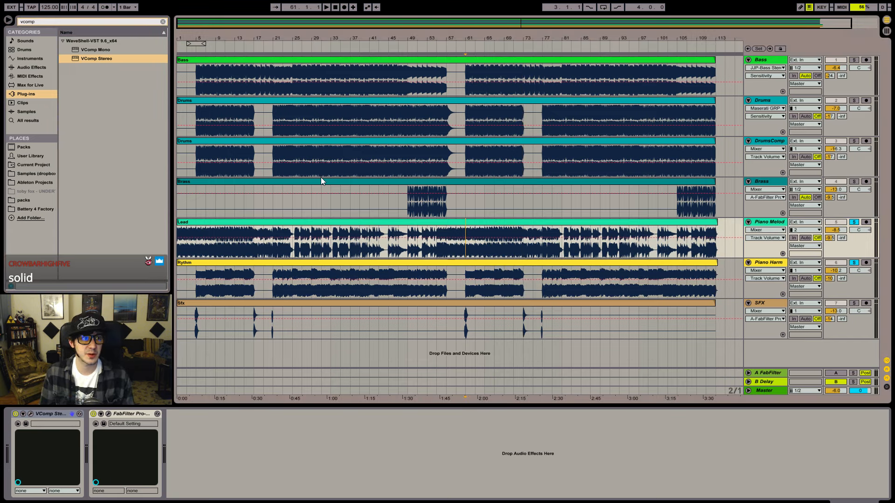
pyautogui.press('space')
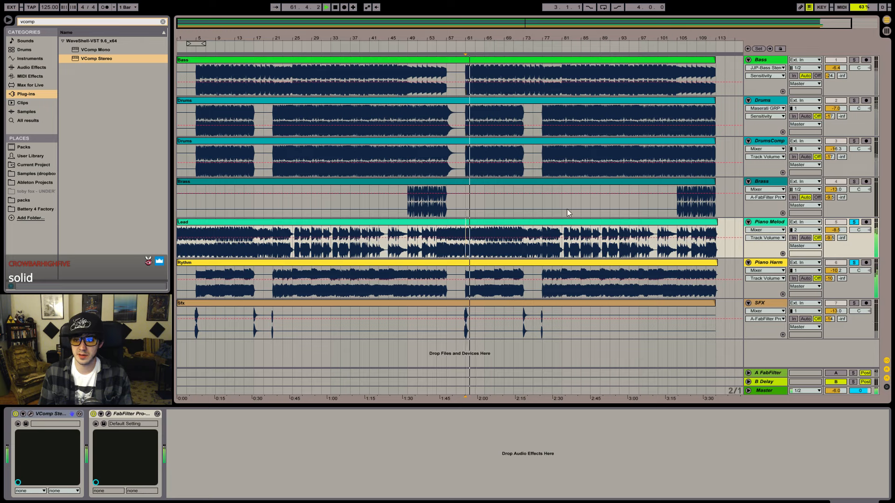
# - Search the plug-ins for "imager" and add iZotope Ozone 7 Imager after the Pro-Q 2 on the Piano Melody track
pyautogui.click(110, 21)
pyautogui.write('imager')
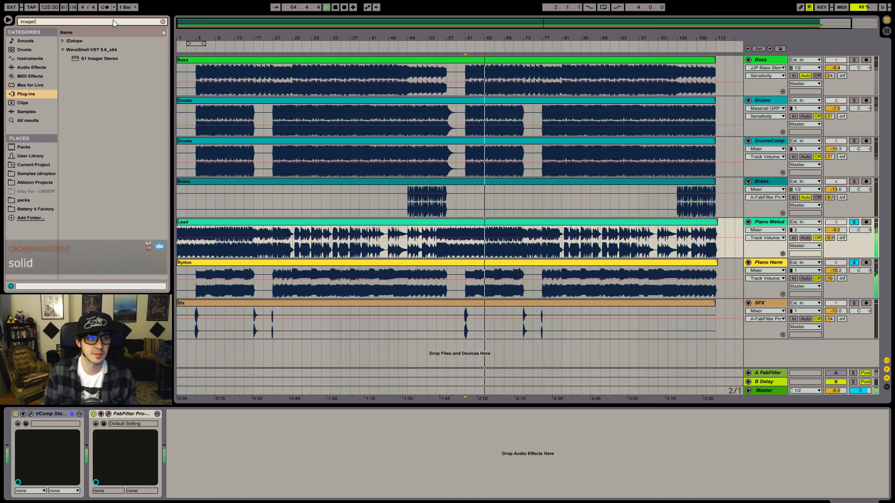
pyautogui.click(63, 40)
pyautogui.click(91, 57)
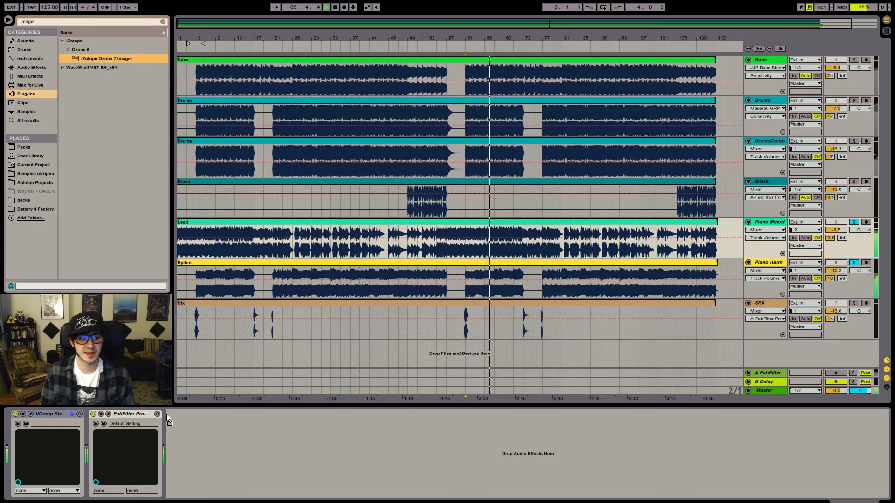
pyautogui.moveTo(203, 473); pyautogui.dragTo(206, 469)
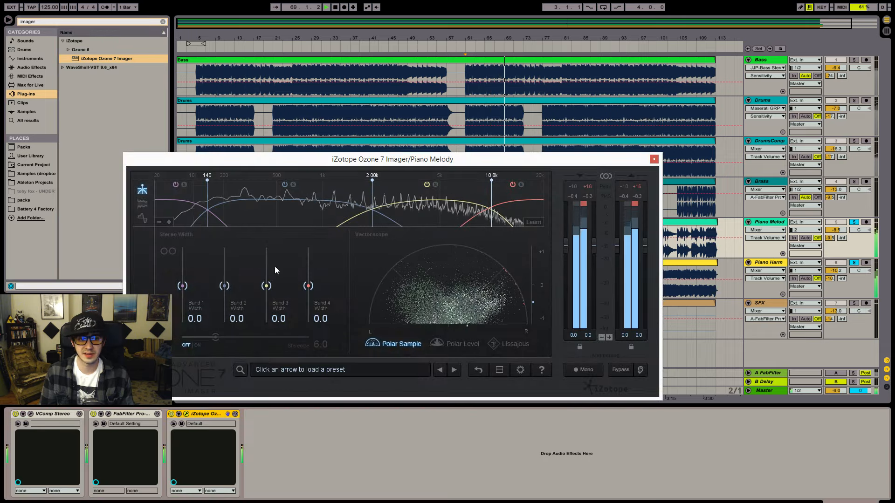
# - Set the Piano Melody Imager's Band 2 width to -43.0 and Band 3 width to 100.0, and close it
pyautogui.moveTo(224, 286)
pyautogui.mouseDown()
pyautogui.moveTo(217, 336)
pyautogui.moveTo(221, 302)
pyautogui.mouseUp()
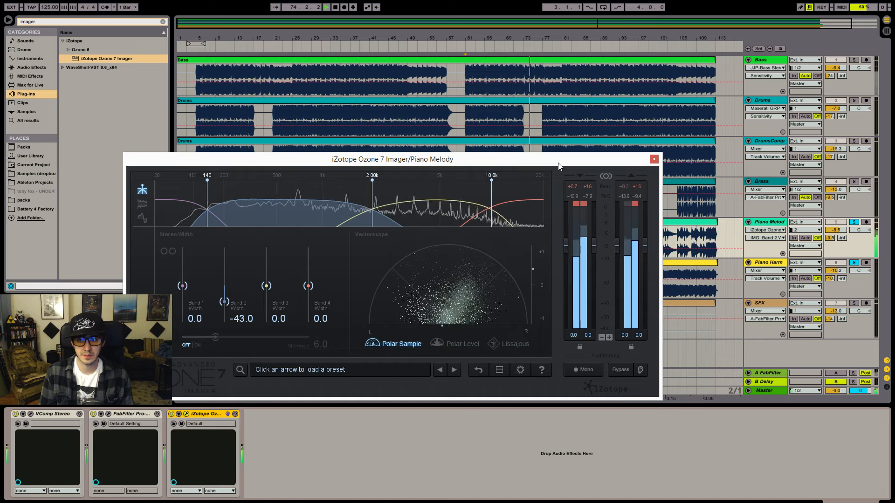
pyautogui.moveTo(496, 159); pyautogui.dragTo(524, 158)
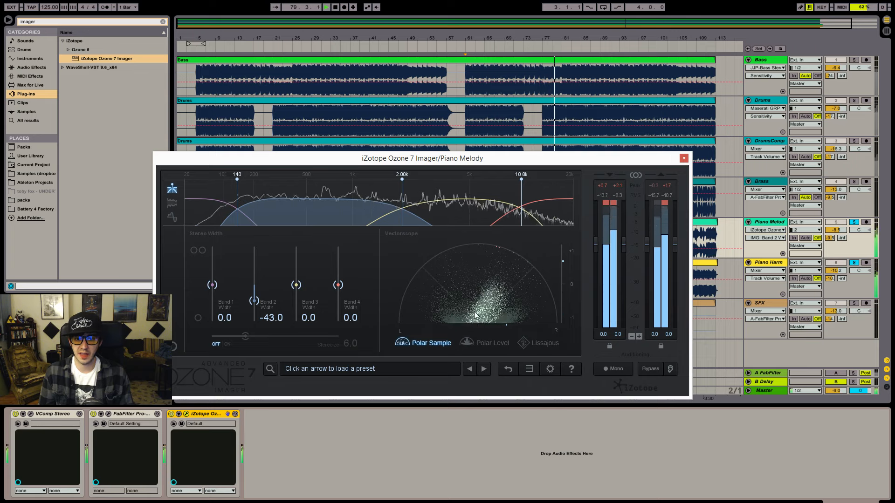
pyautogui.moveTo(296, 285); pyautogui.dragTo(297, 242)
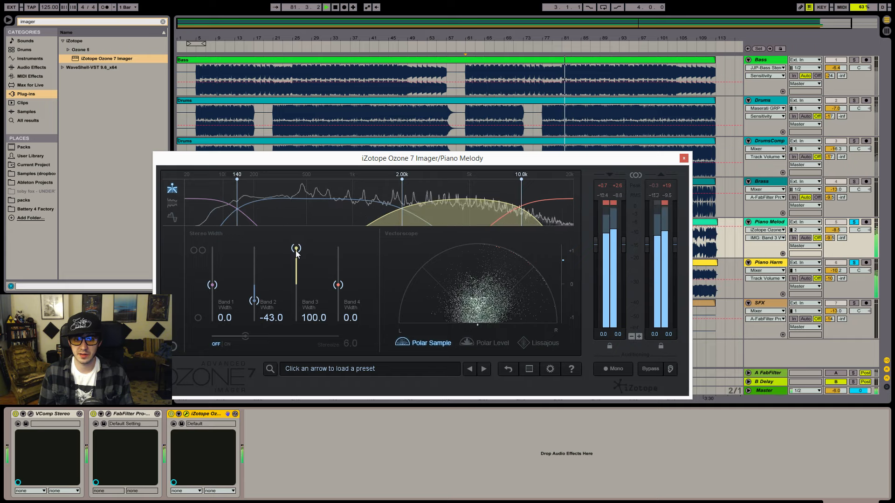
pyautogui.click(683, 158)
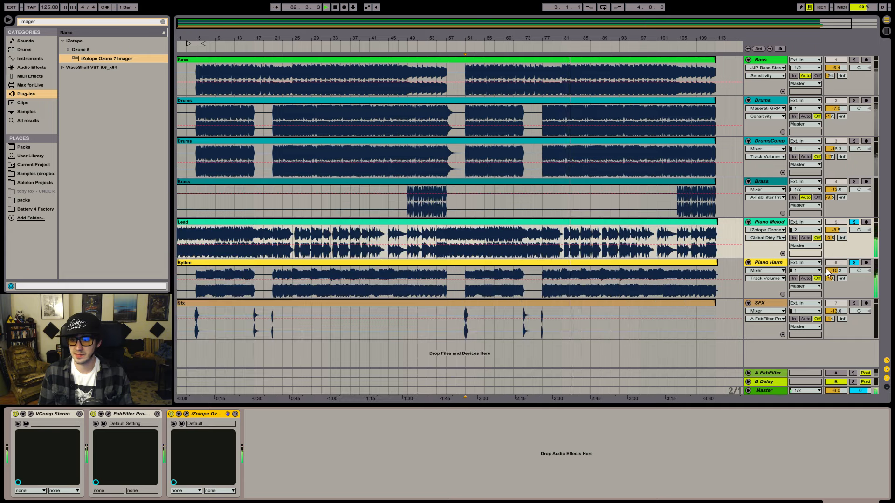
# - Switch the Piano Harm track's Pro-Q 2 to Mid/Side mode and restrict its 1725.7 Hz bell to the mid channel
pyautogui.press('Delete')
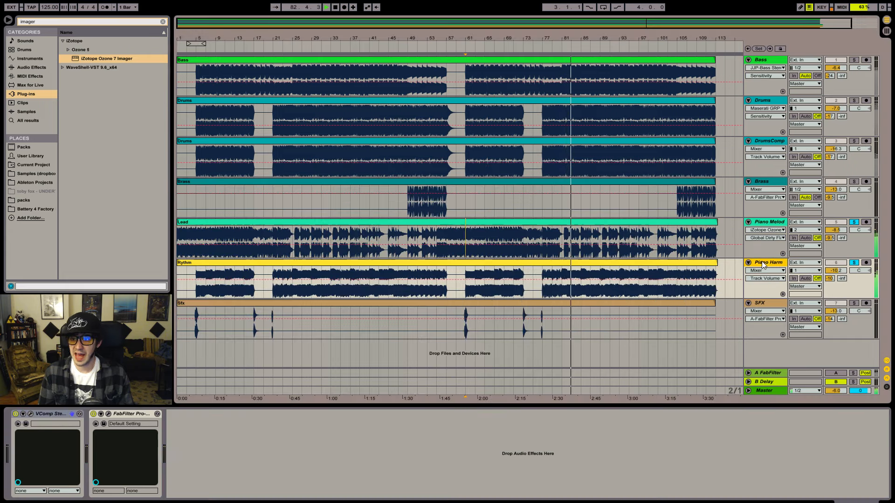
pyautogui.click(108, 414)
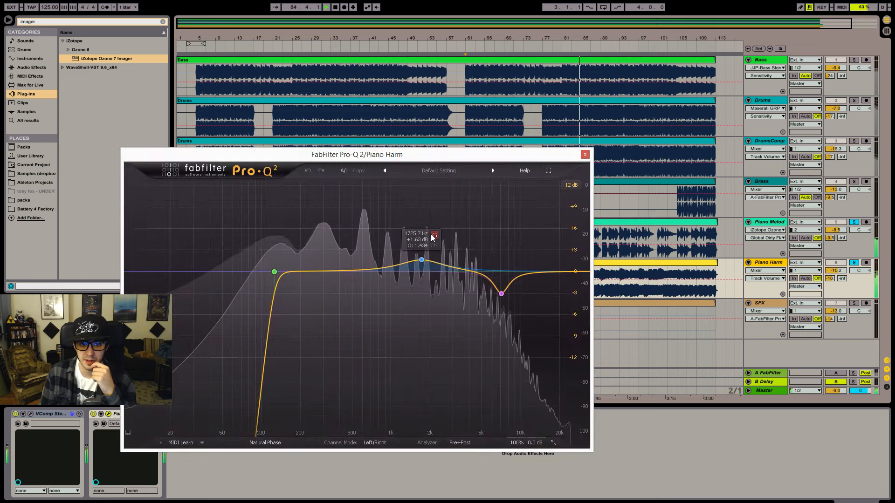
pyautogui.click(375, 442)
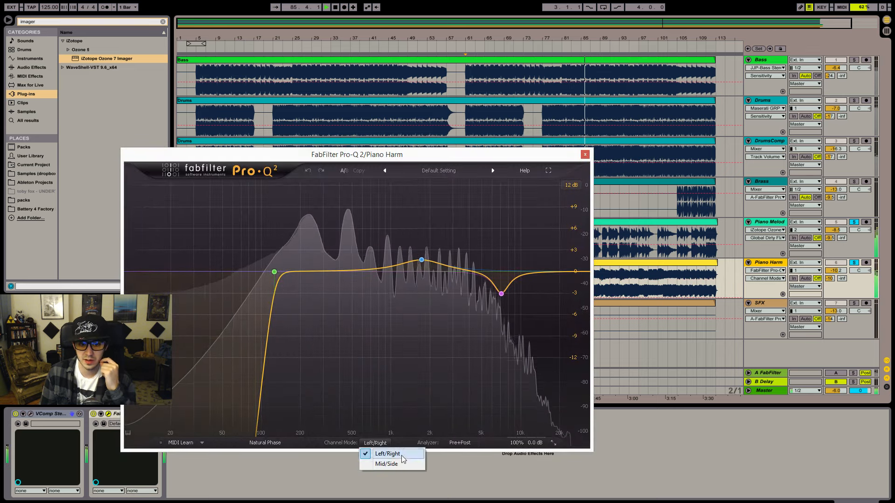
pyautogui.click(402, 463)
pyautogui.click(421, 259)
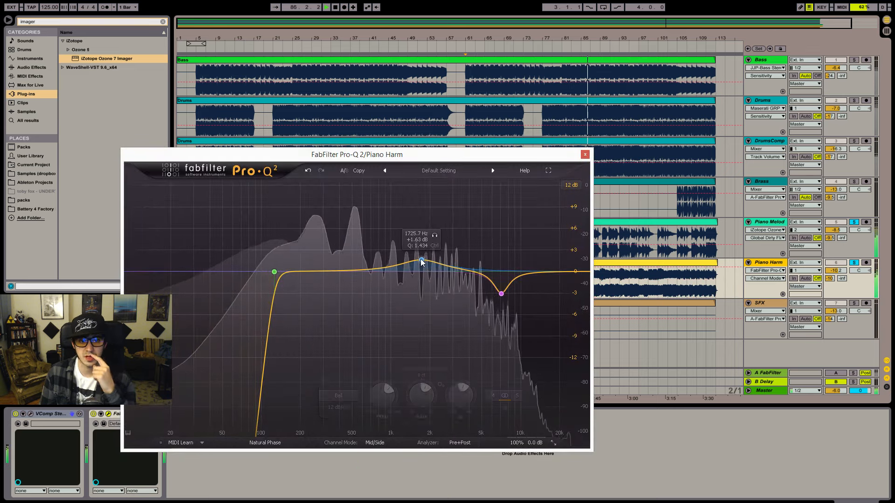
pyautogui.click(492, 396)
pyautogui.click(434, 236)
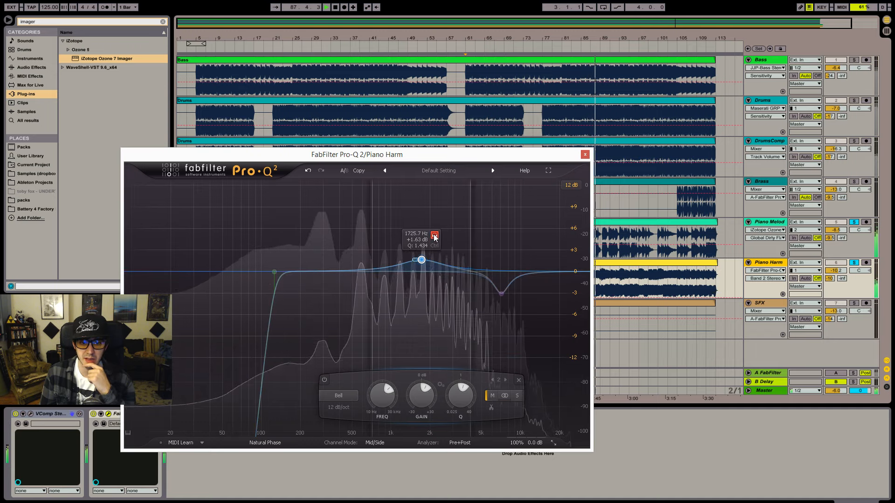
# - Take Piano Melody out of solo and turn the Piano Harm midrange bell into a side-only boost of about 5 dB
pyautogui.click(853, 224)
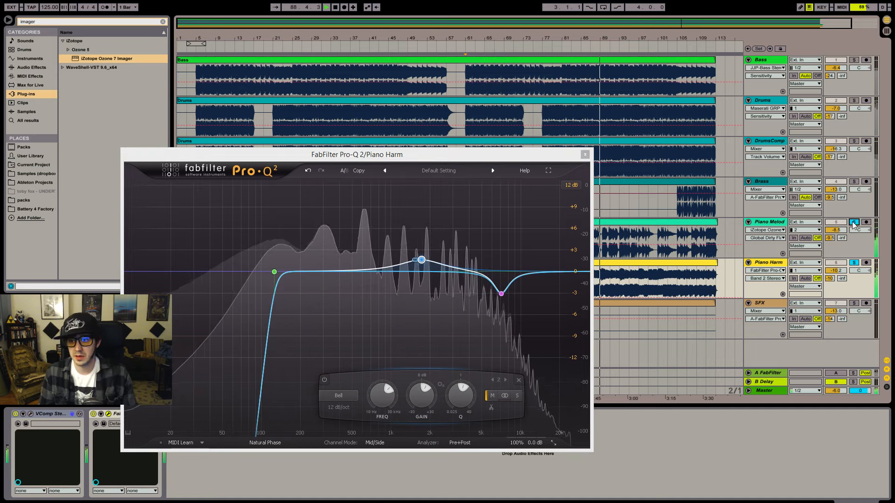
pyautogui.click(854, 223)
pyautogui.click(435, 235)
pyautogui.moveTo(433, 235)
pyautogui.mouseDown()
pyautogui.moveTo(417, 223)
pyautogui.moveTo(419, 238)
pyautogui.mouseUp()
pyautogui.click(514, 395)
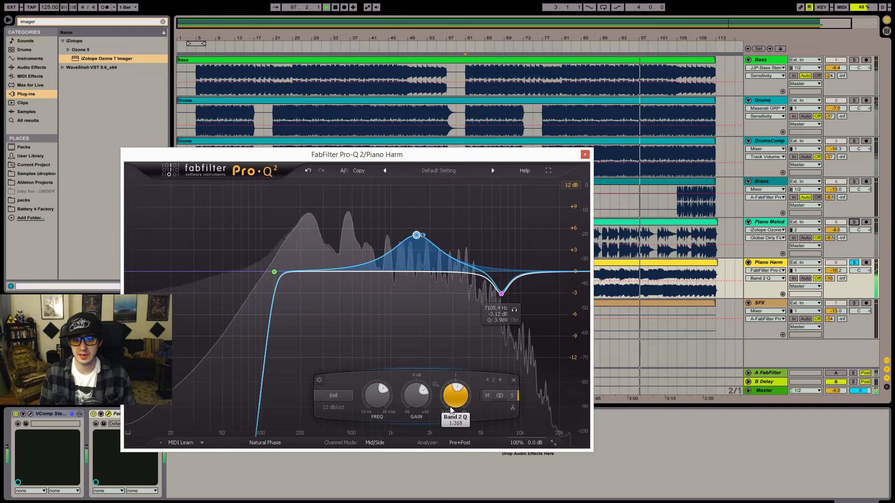
# - Try the side bell as a cut, solo Piano Melody again, and set the bell to about +4 dB near 2 kHz
pyautogui.moveTo(416, 235); pyautogui.dragTo(425, 299)
pyautogui.click(853, 222)
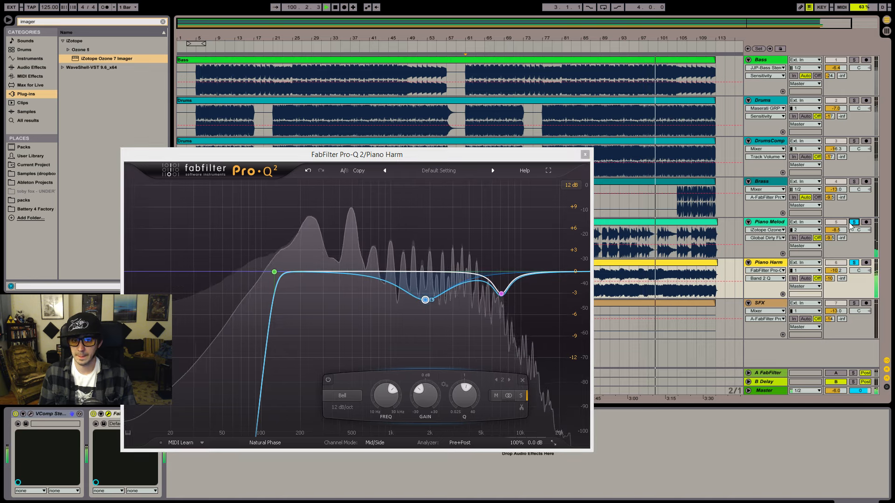
pyautogui.moveTo(424, 298); pyautogui.dragTo(424, 239)
# - Add a side-only bell to the Piano Harm EQ, cutting about 5 dB near 560 Hz, and close the EQ
pyautogui.doubleClick(379, 267)
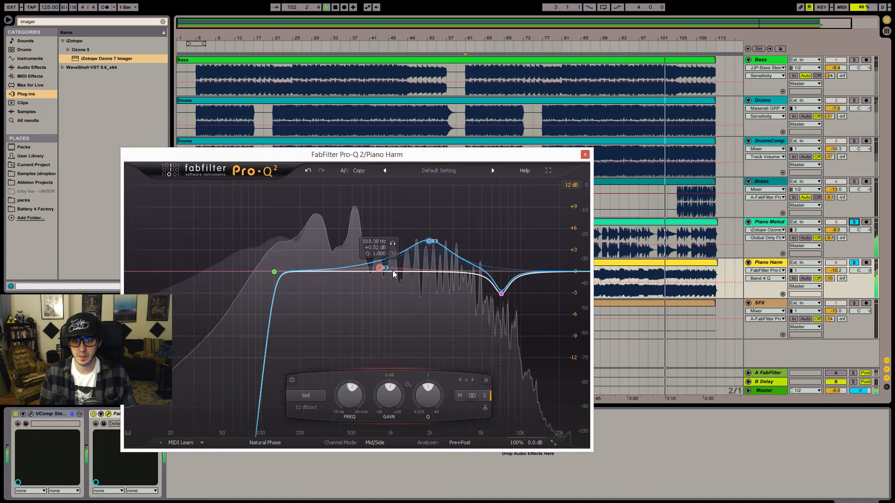
pyautogui.moveTo(380, 268); pyautogui.dragTo(358, 309)
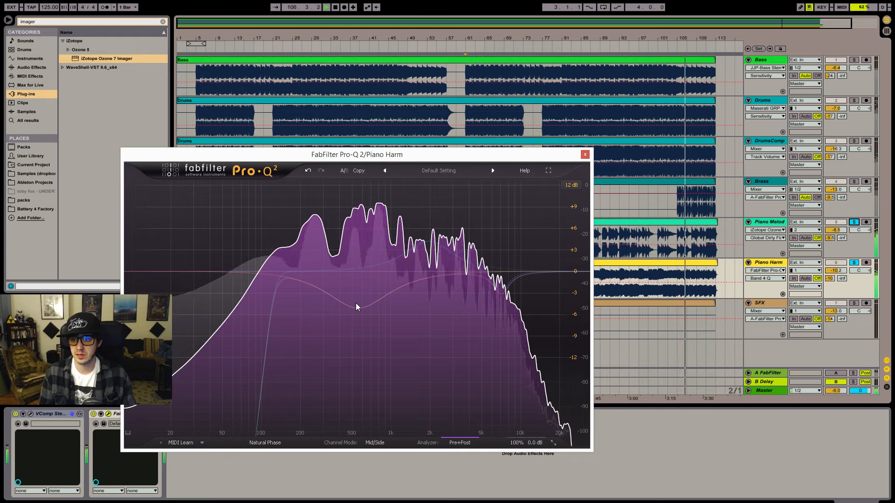
pyautogui.click(585, 154)
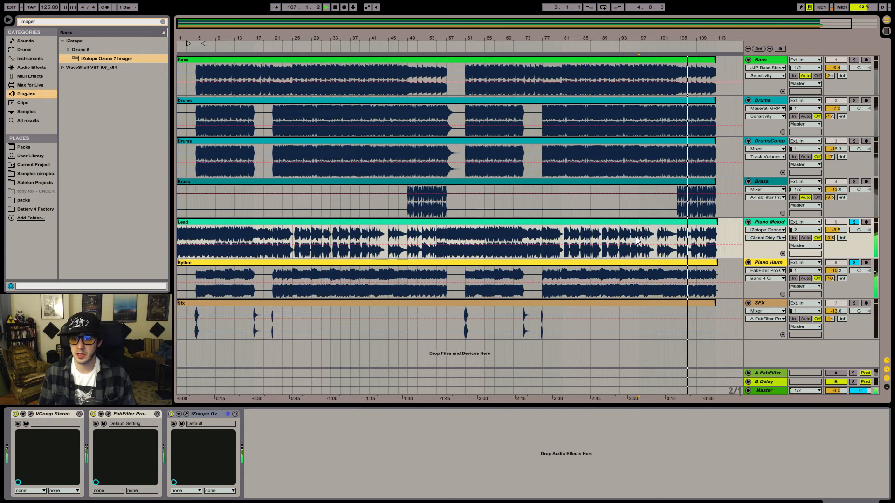
# - Move the Piano Melody track's FabFilter Pro-Q 2 behind the Ozone 7 Imager in the device chain
pyautogui.click(186, 414)
pyautogui.click(186, 414)
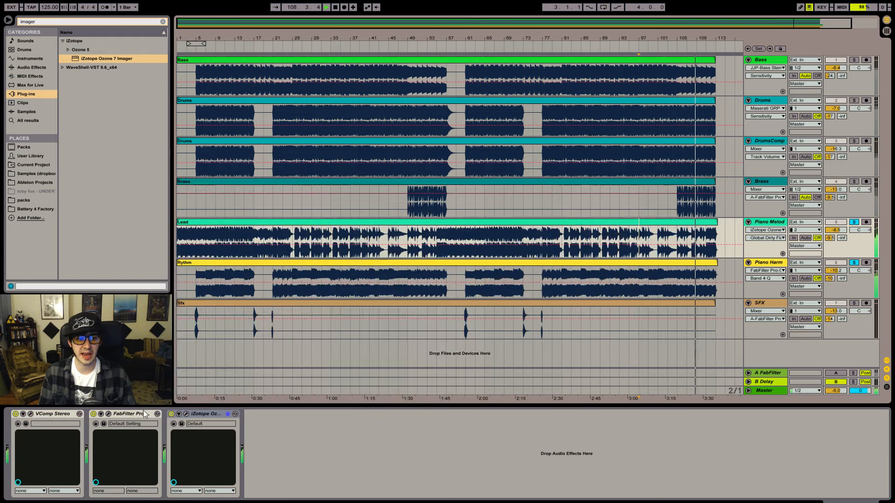
pyautogui.click(109, 414)
pyautogui.click(108, 414)
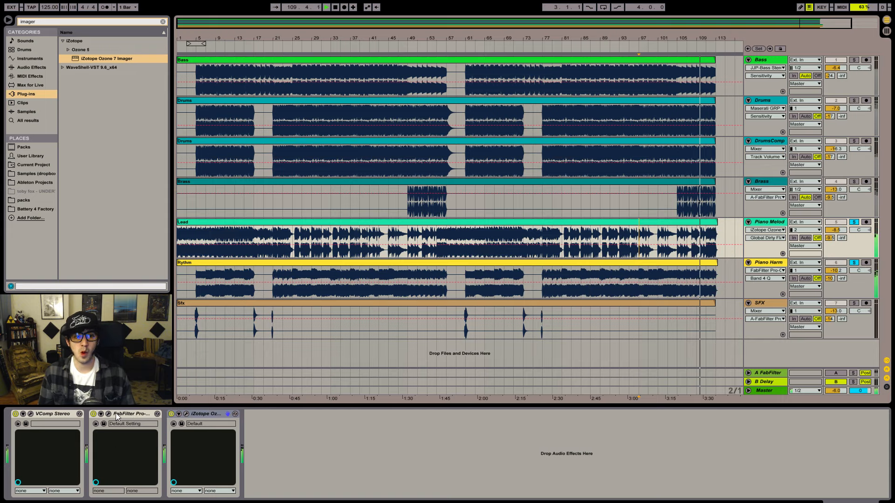
pyautogui.moveTo(115, 412); pyautogui.dragTo(262, 434)
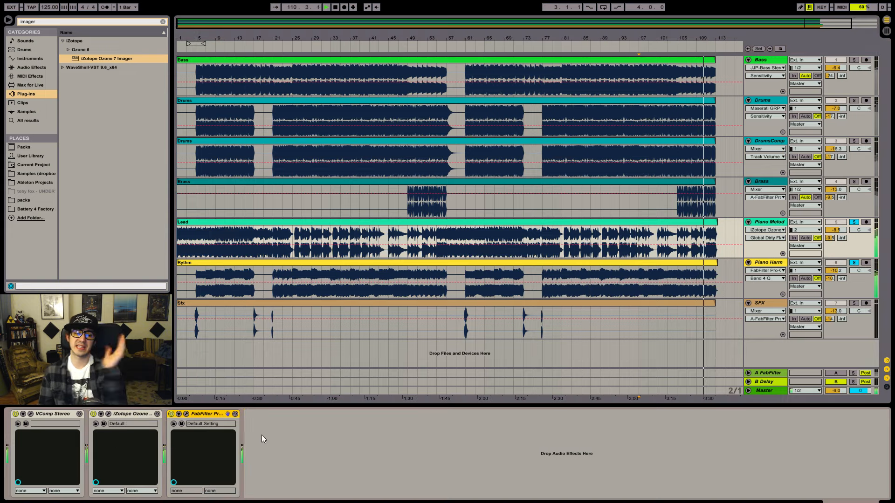
# - Lower the low-cut frequency in the Piano Melody track's Pro-Q 2 to about 130 Hz
pyautogui.click(185, 414)
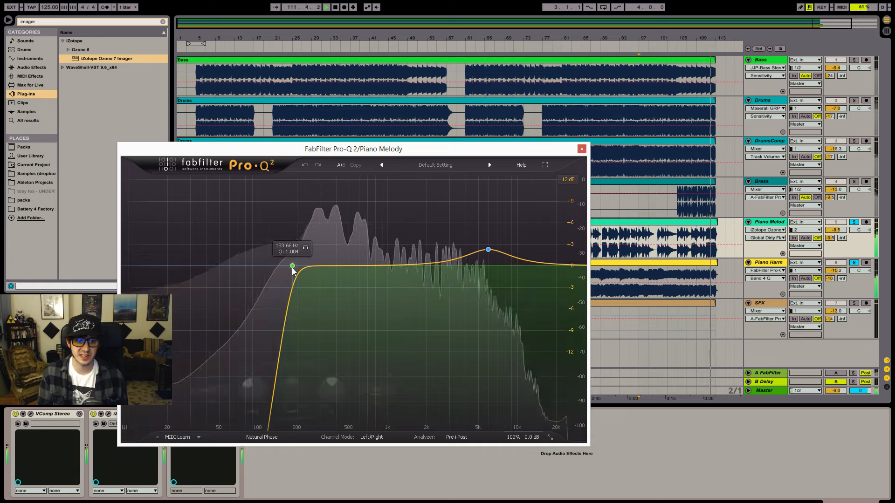
pyautogui.moveTo(293, 266); pyautogui.dragTo(273, 268)
# - Switch the Piano Melody Pro-Q 2 to Mid/Side mode and limit its 5952.6 Hz boost to the mid channel
pyautogui.click(488, 250)
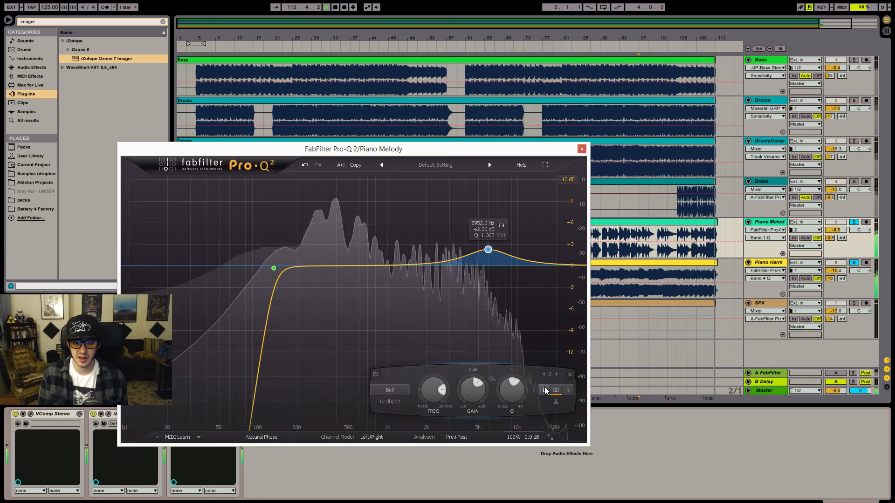
pyautogui.click(457, 437)
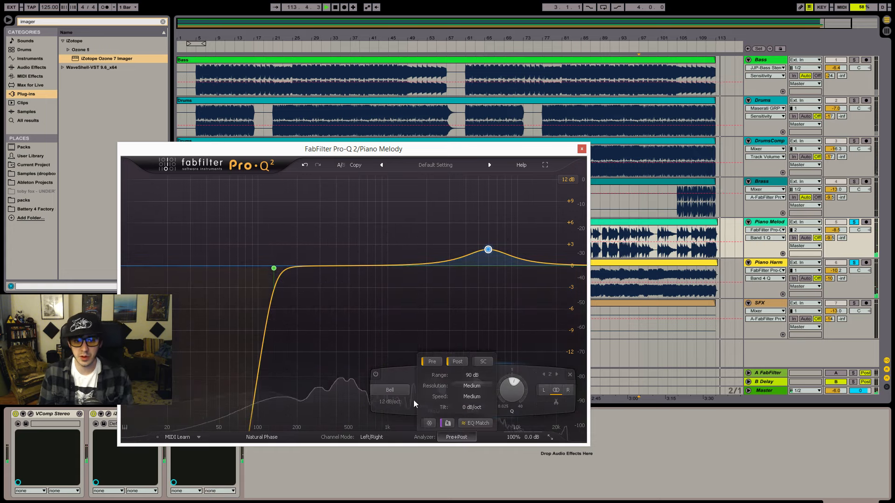
pyautogui.click(371, 437)
pyautogui.click(389, 461)
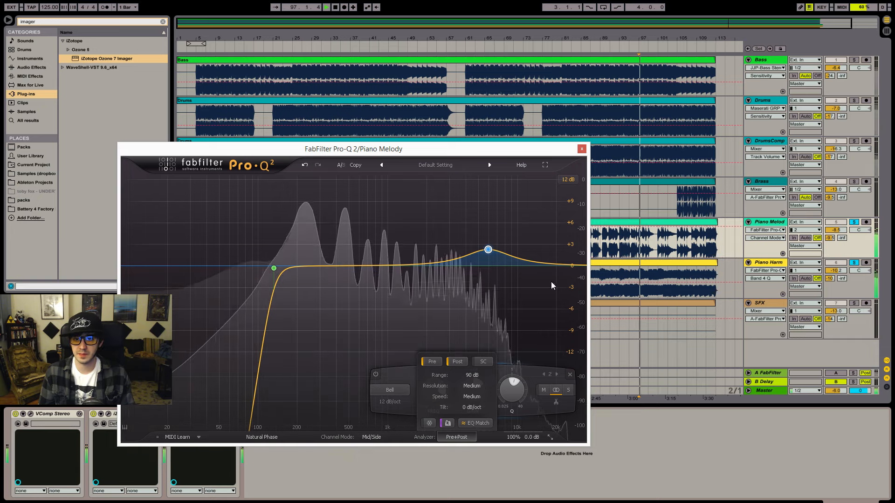
pyautogui.click(543, 390)
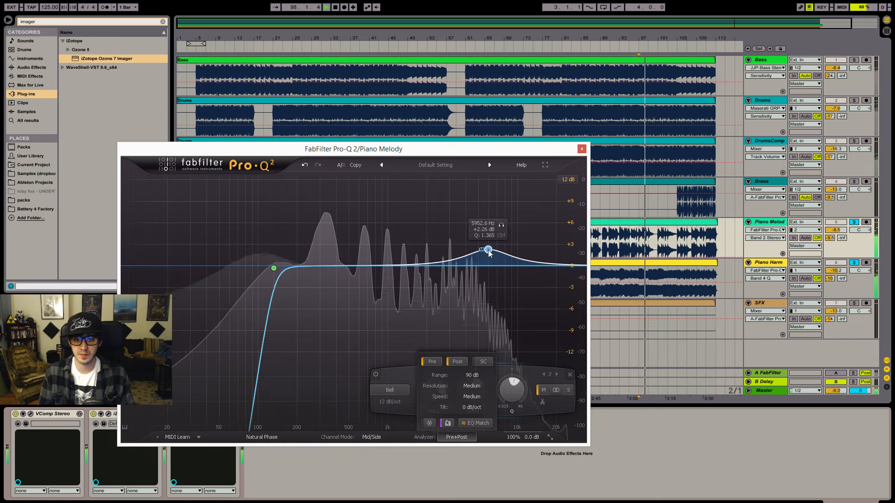
# - Add a side-only bell to the Piano Melody EQ, cutting about 1.7 dB near 1.6 kHz, and close the EQ
pyautogui.doubleClick(418, 278)
pyautogui.click(514, 390)
pyautogui.moveTo(431, 295); pyautogui.dragTo(424, 301)
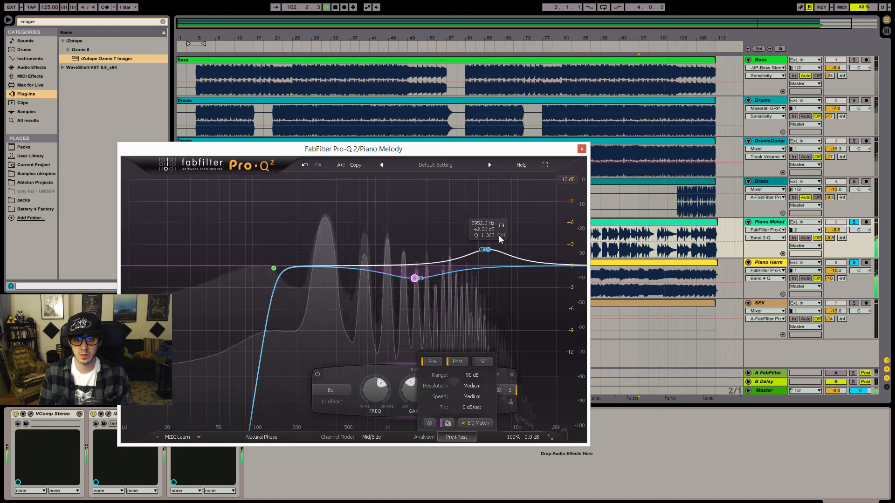
pyautogui.click(581, 149)
# - Select the Piano Harm track, check its EQ and browse the audio effects category
pyautogui.click(542, 290)
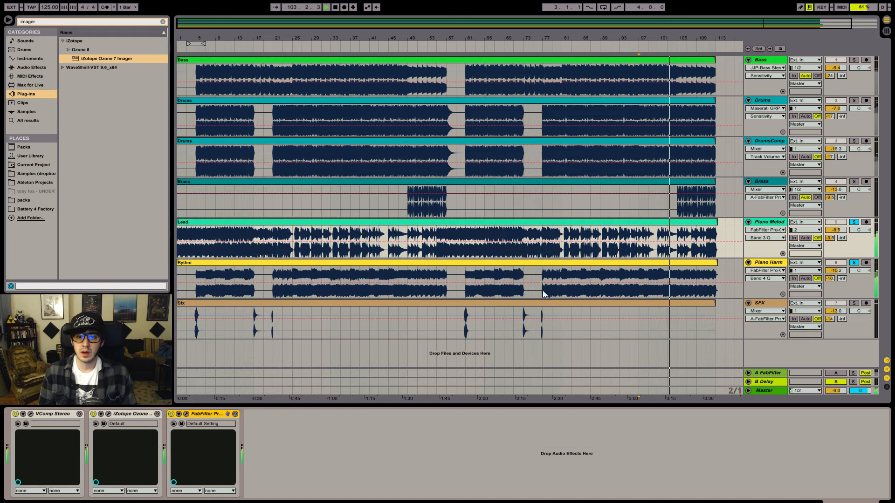
pyautogui.click(584, 155)
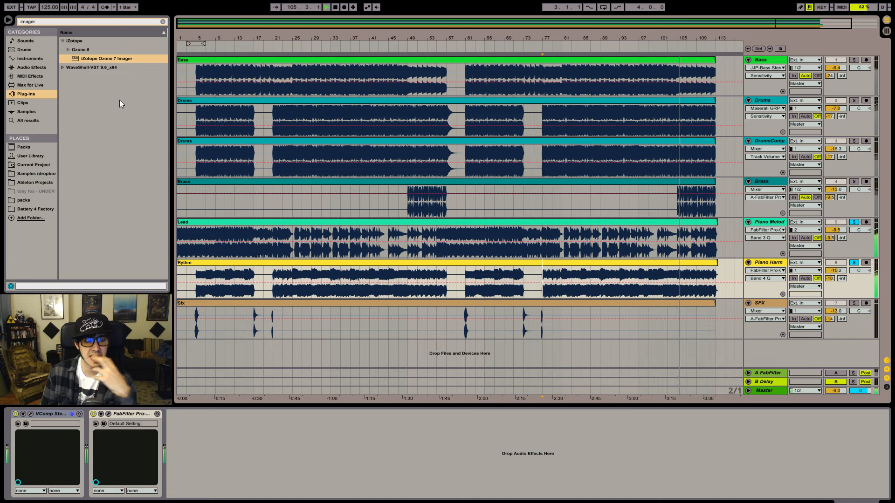
pyautogui.click(44, 68)
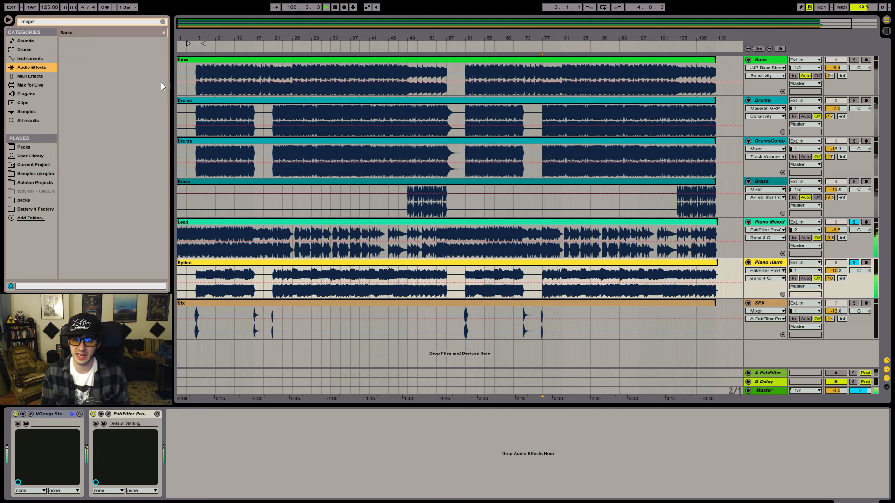
# - Play the Drums track soloed from bar 5 with its Maserati GRP window closed, and add Piano Melody to the solo
pyautogui.click(197, 117)
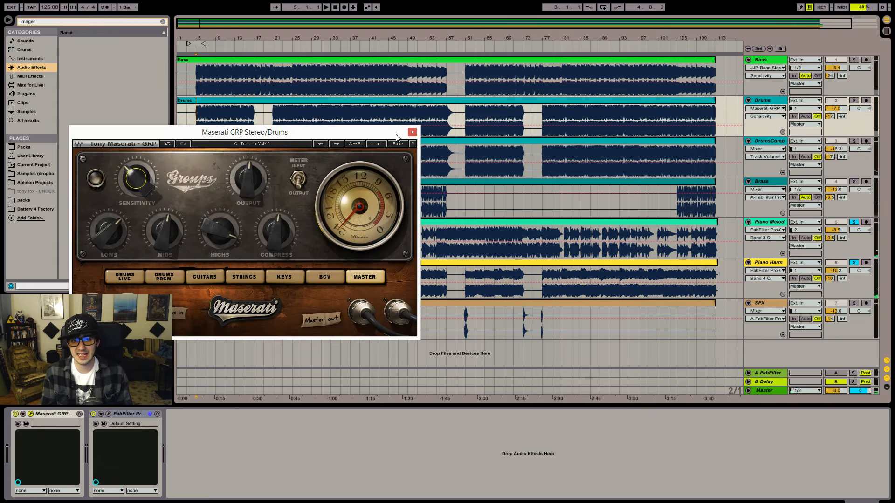
pyautogui.click(410, 131)
pyautogui.press('space')
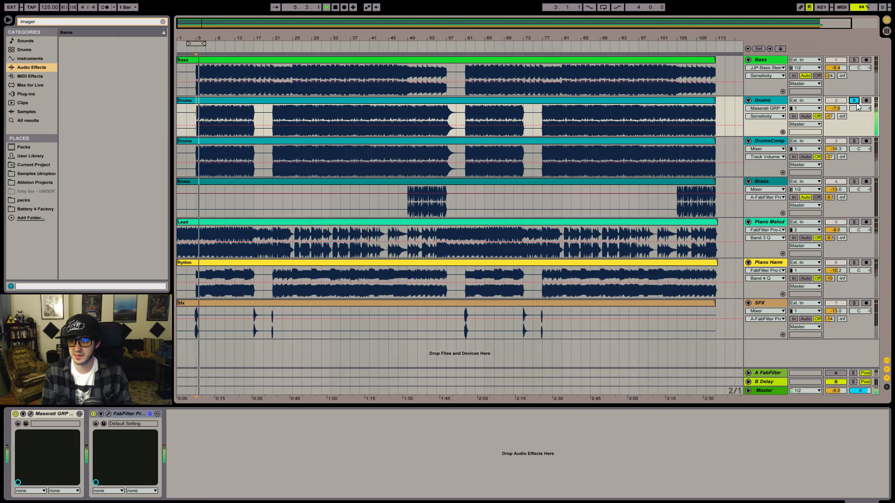
pyautogui.click(854, 101)
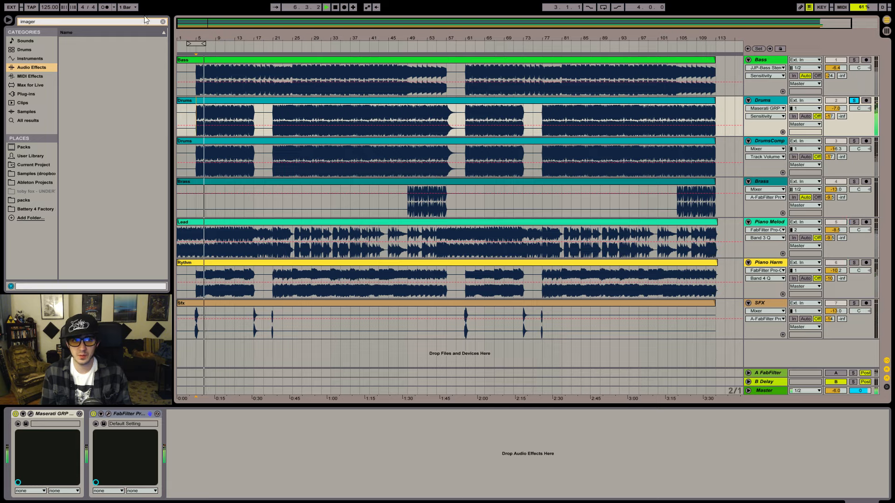
pyautogui.moveTo(202, 38)
pyautogui.mouseDown()
pyautogui.moveTo(184, 149)
pyautogui.moveTo(325, 144)
pyautogui.moveTo(321, 111)
pyautogui.moveTo(208, 24)
pyautogui.mouseUp()
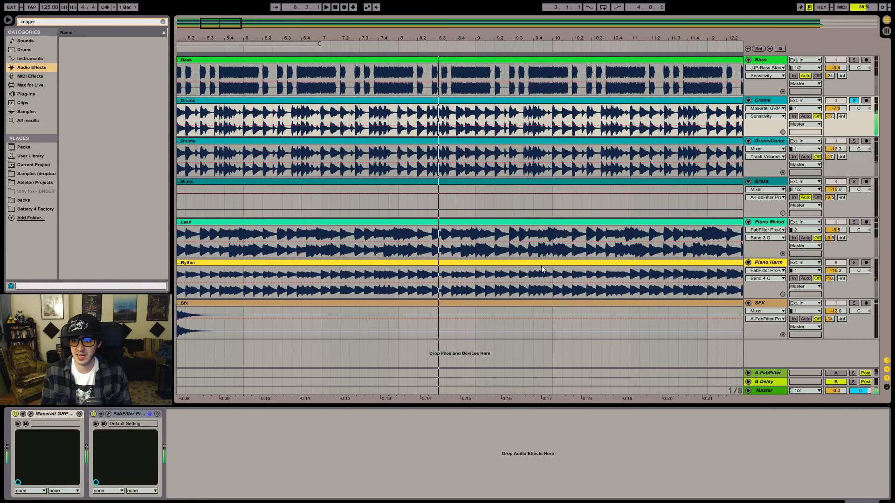
pyautogui.click(853, 223)
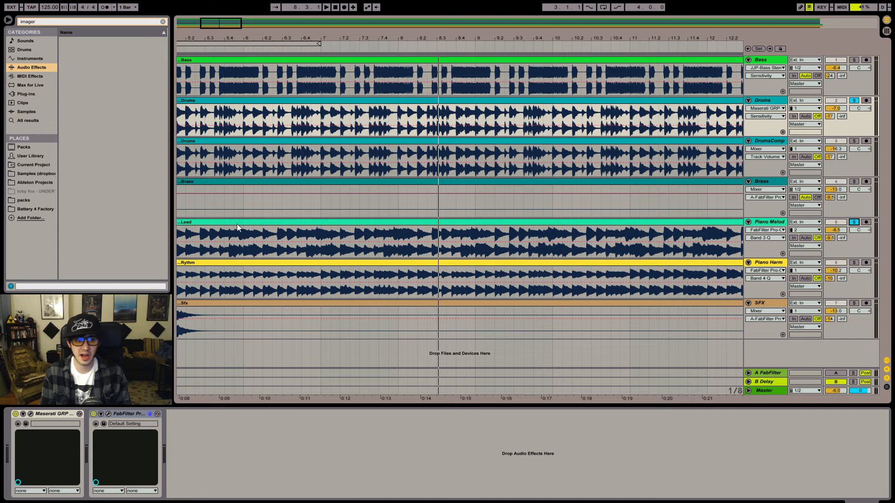
# - Add a Compressor to the Piano Melody track between the Ozone imager and Pro-Q 2, with playback running from bar 5
pyautogui.click(251, 221)
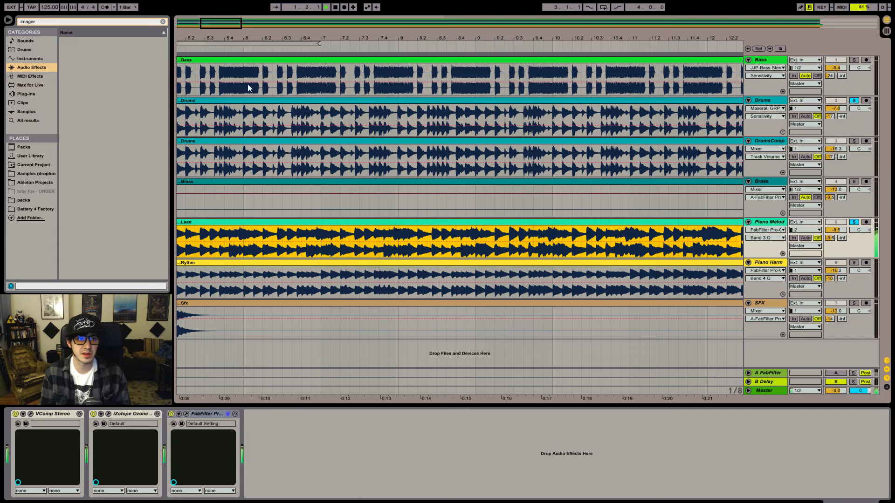
pyautogui.moveTo(226, 28); pyautogui.dragTo(228, 32)
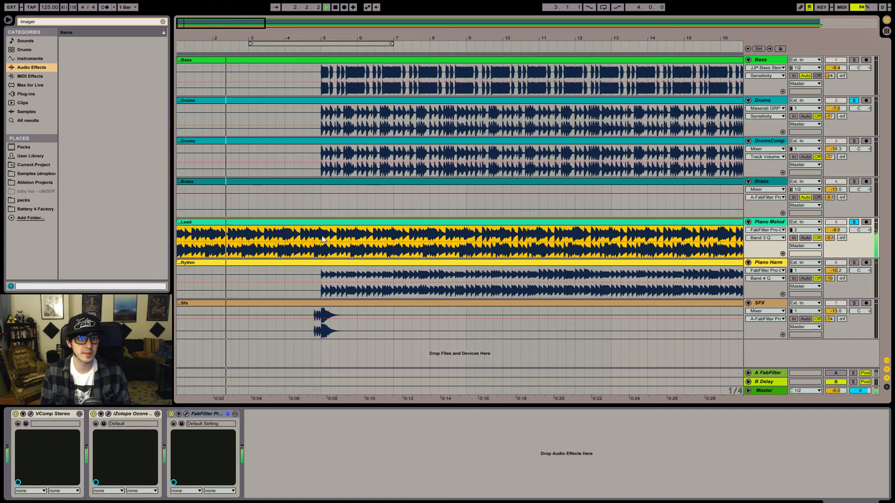
pyautogui.click(319, 252)
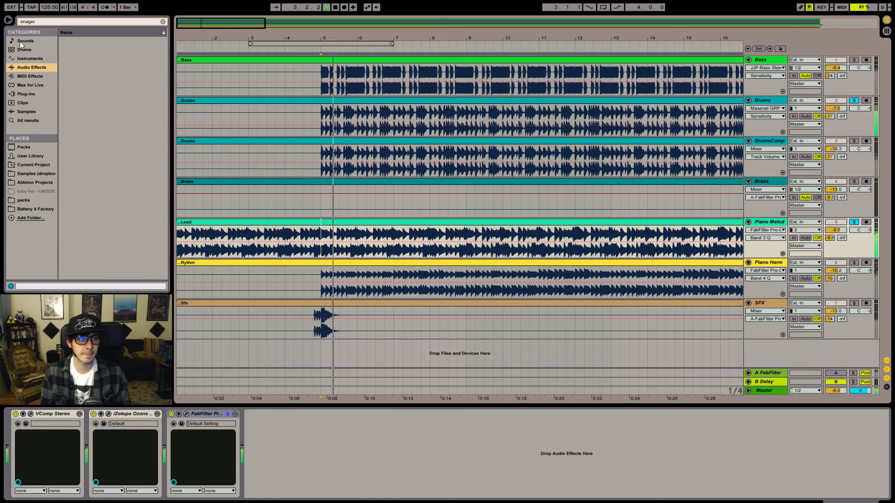
pyautogui.click(51, 22)
pyautogui.write('compress')
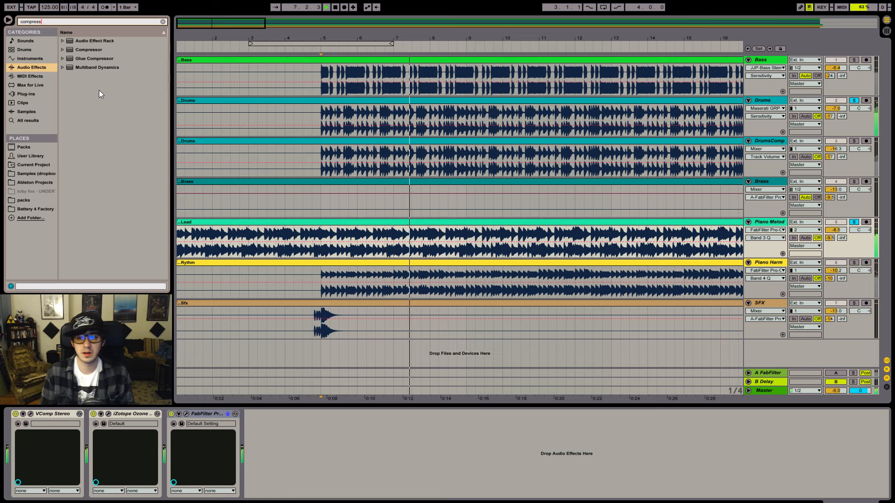
pyautogui.click(77, 49)
pyautogui.moveTo(231, 395); pyautogui.dragTo(201, 451)
# - Feed the Piano Melody compressor's sidechain from Drums Post FX, show its transfer curve, and set ratio 3.60:1 and release 17.5 ms
pyautogui.click(179, 414)
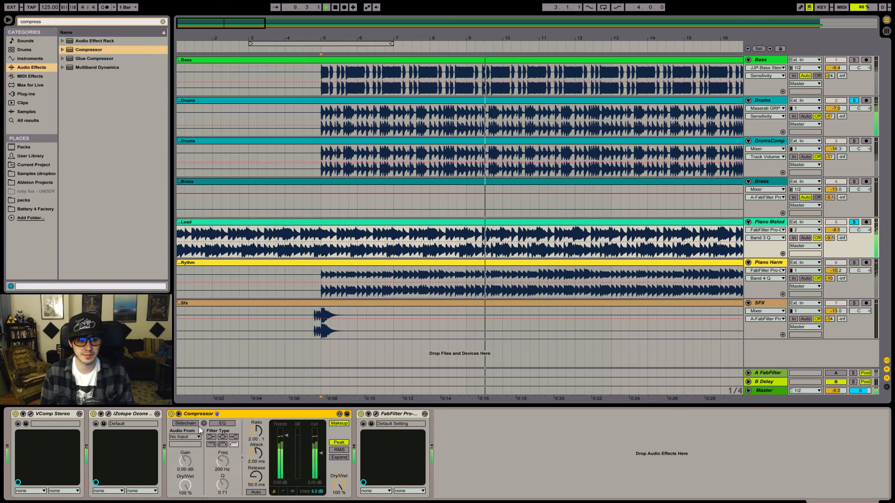
pyautogui.click(195, 437)
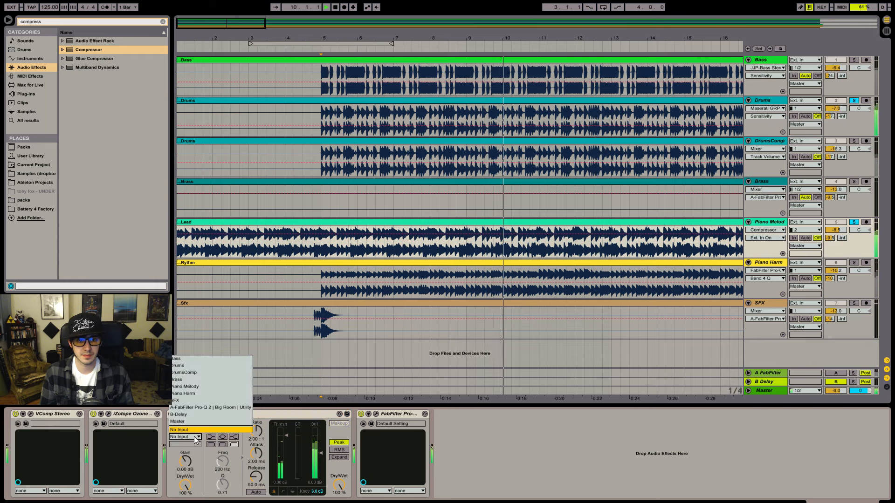
pyautogui.click(215, 365)
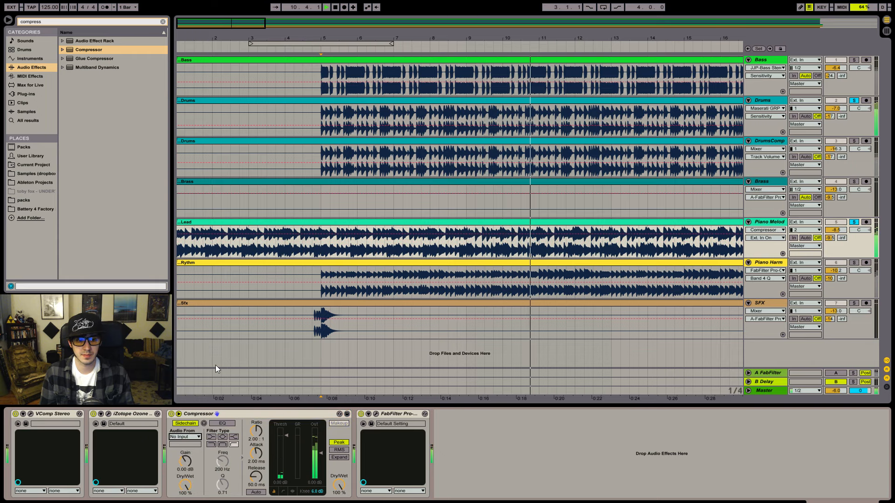
pyautogui.click(283, 492)
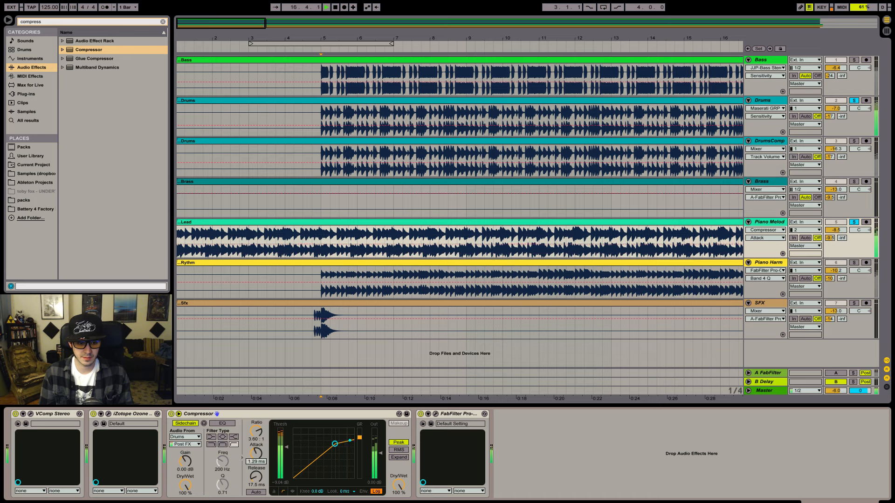
# - Enable the compressor's sidechain EQ with a low-pass filter, and set attack to 0.69 ms and threshold to -4.04 dB
pyautogui.press('space')
pyautogui.click(222, 423)
pyautogui.click(212, 444)
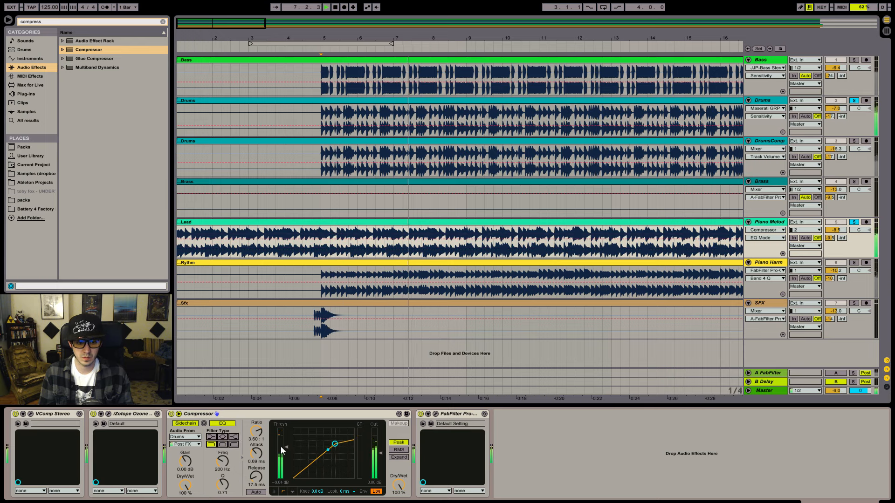
pyautogui.moveTo(280, 446); pyautogui.dragTo(280, 440)
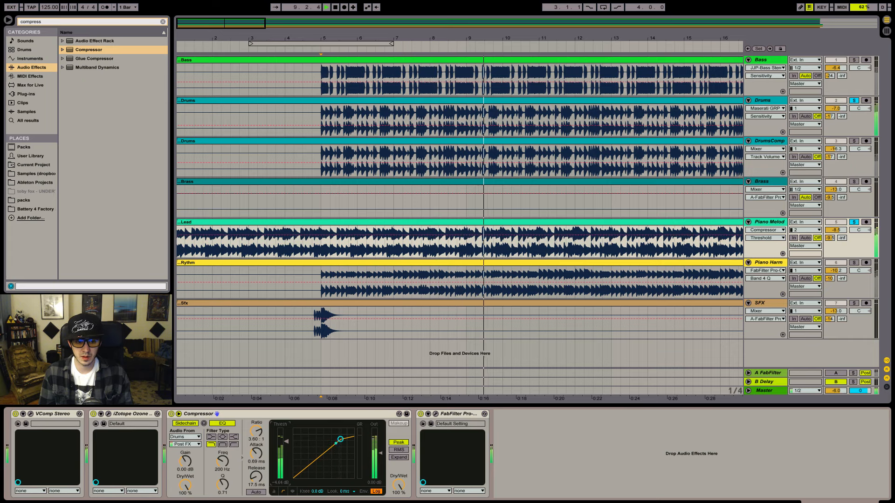
# - Duplicate the sidechained compressor and set the copy to a band-pass filter at 499 Hz with a -13.4 dB threshold
pyautogui.click(253, 411)
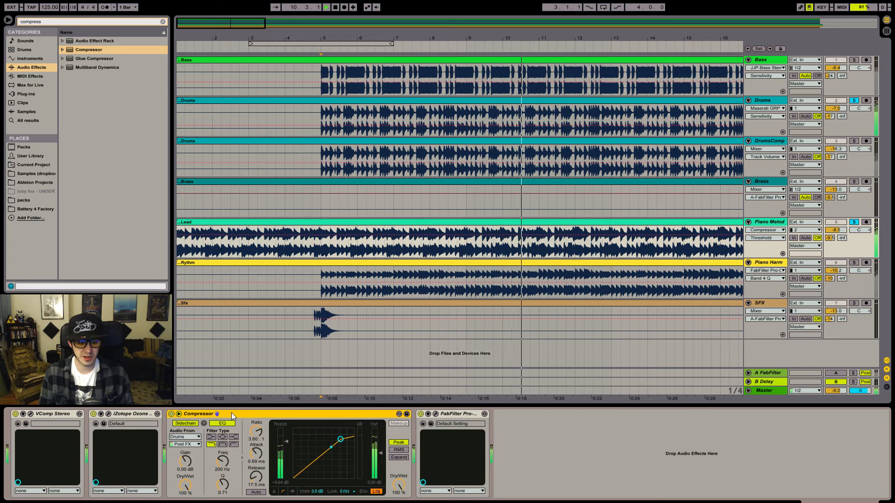
pyautogui.hotkey('ctrl', 'd')
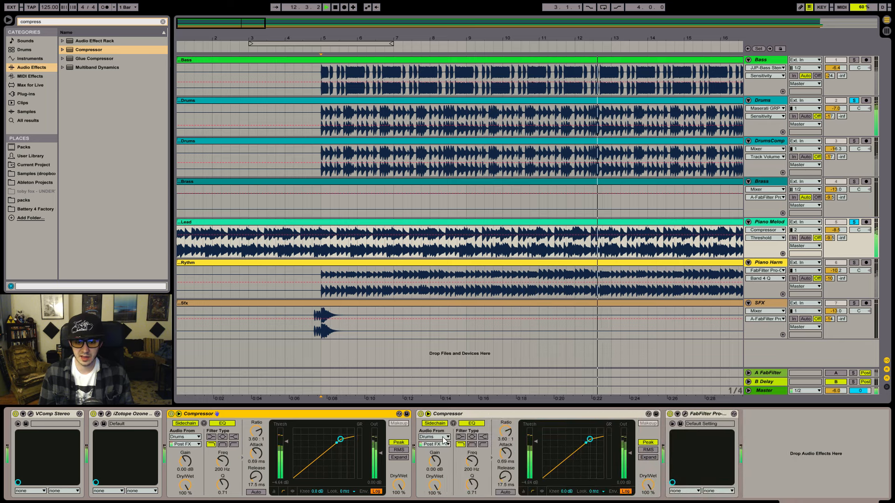
pyautogui.moveTo(472, 449); pyautogui.dragTo(472, 443)
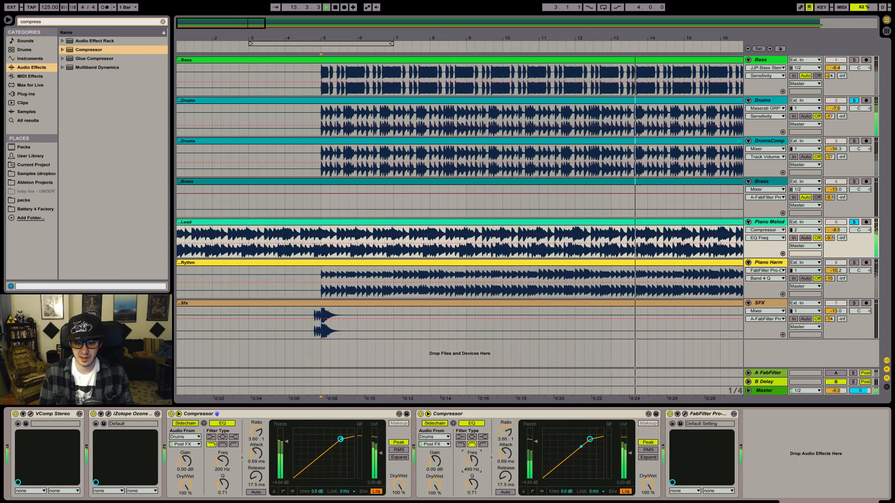
pyautogui.moveTo(530, 443); pyautogui.dragTo(530, 448)
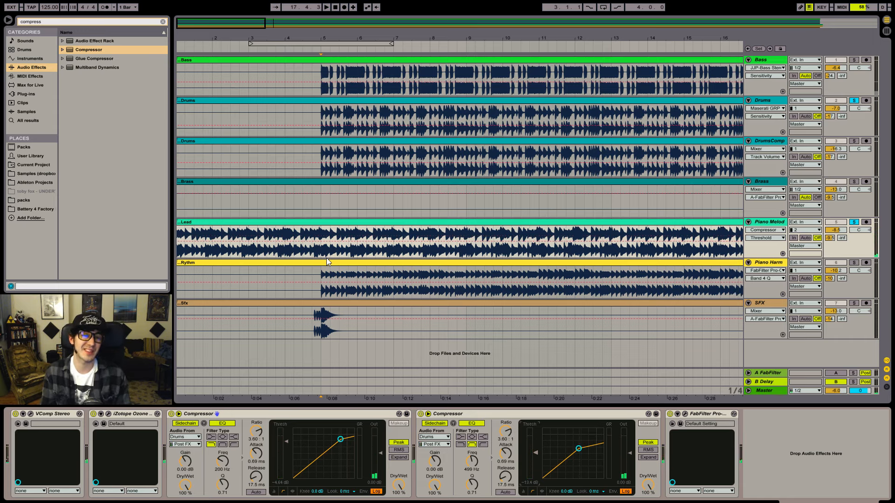
# - Set the second compressor's release to 41.1 ms and knee to 2.8 dB, and the first compressor's knee to 3.4 dB
pyautogui.press('space')
pyautogui.press('space')
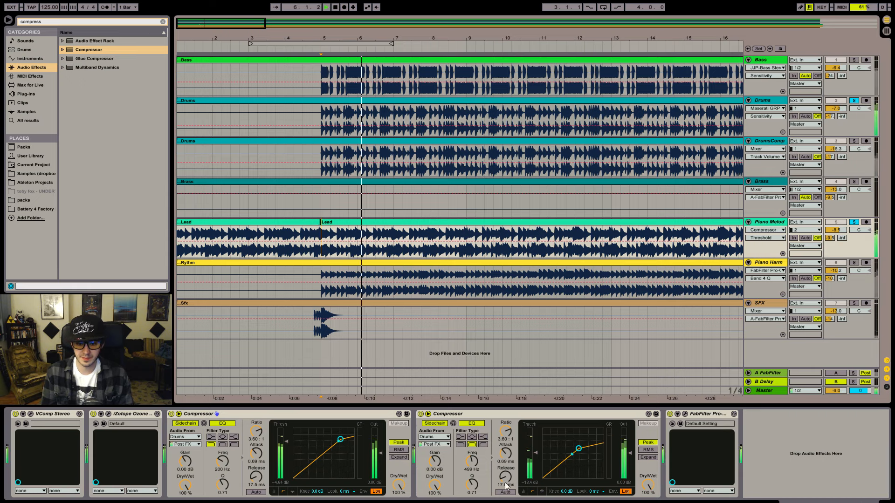
pyautogui.moveTo(506, 476); pyautogui.dragTo(506, 469)
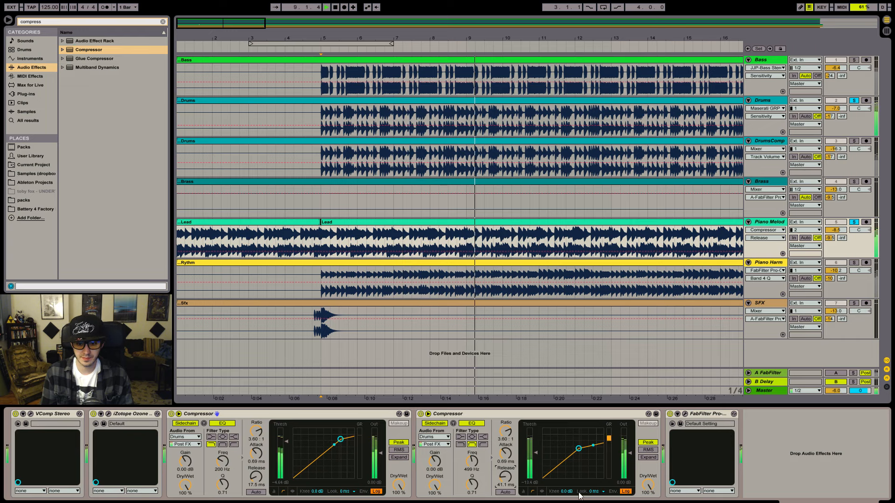
pyautogui.moveTo(566, 491); pyautogui.dragTo(566, 485)
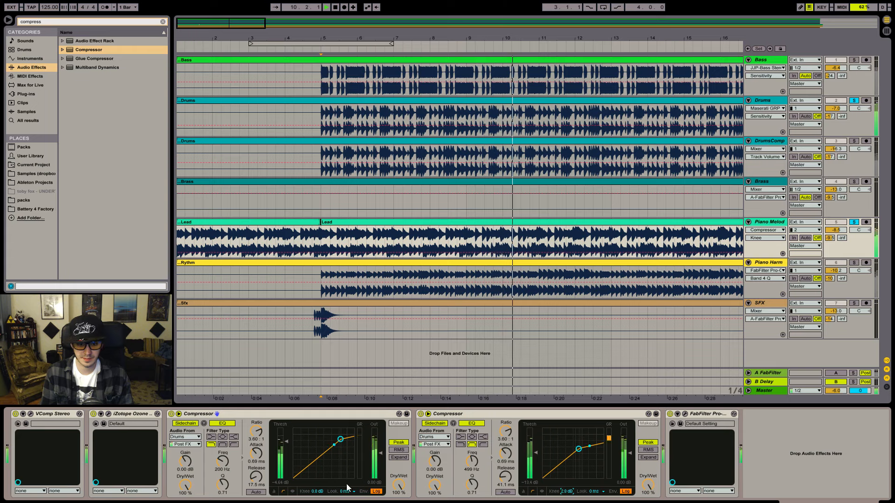
pyautogui.moveTo(317, 491); pyautogui.dragTo(318, 482)
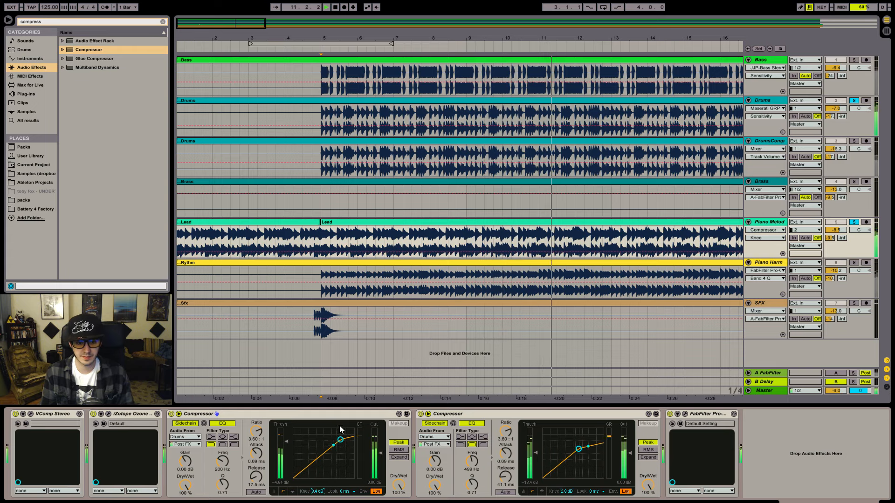
# - Paste both sidechained compressors onto the Piano Harm track, directly after VComp Stereo
pyautogui.click(478, 289)
pyautogui.click(132, 414)
pyautogui.hotkey('ctrl', 'v')
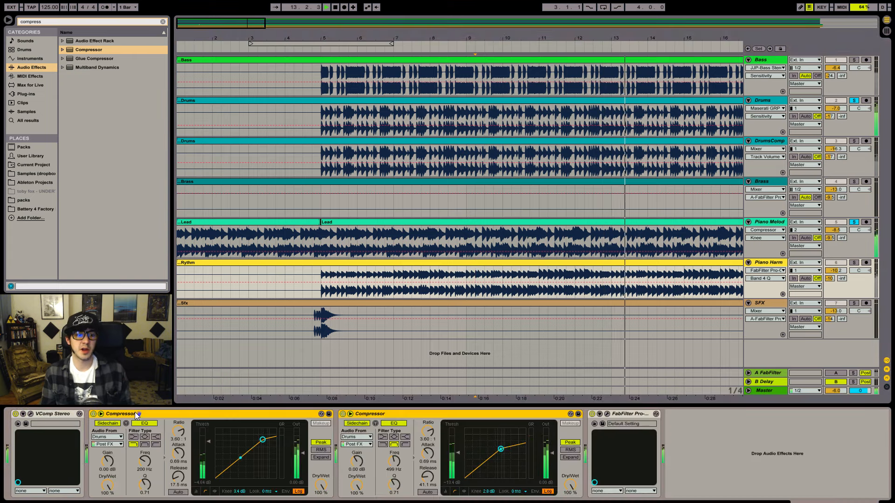
# - Play both piano tracks soloed with the drums from bar 5, briefly add Bass, and clear all solos
pyautogui.click(367, 240)
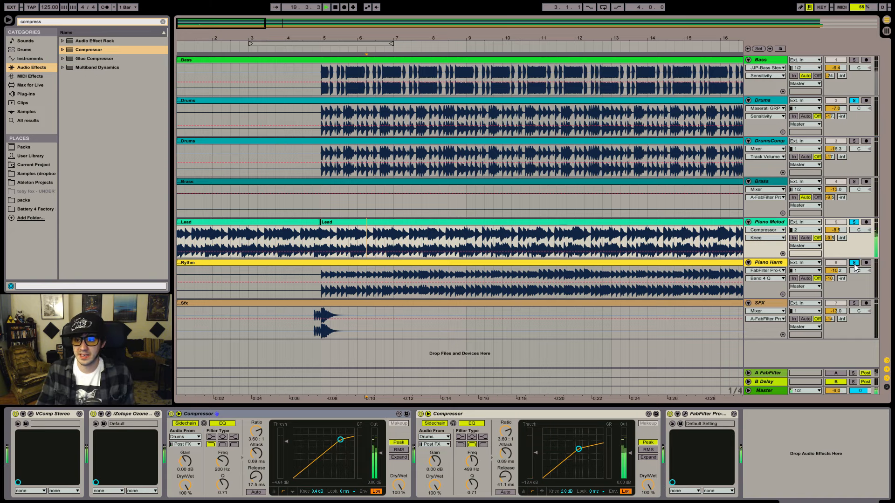
pyautogui.press('space')
pyautogui.press('space')
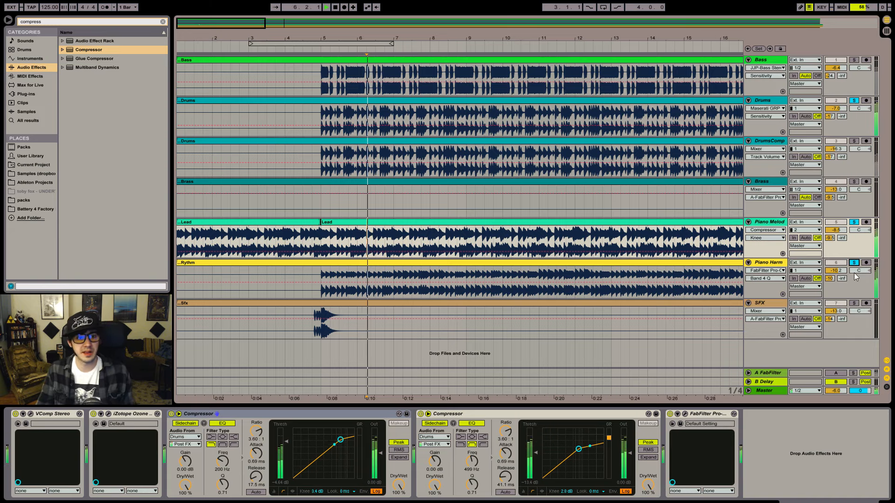
pyautogui.click(322, 242)
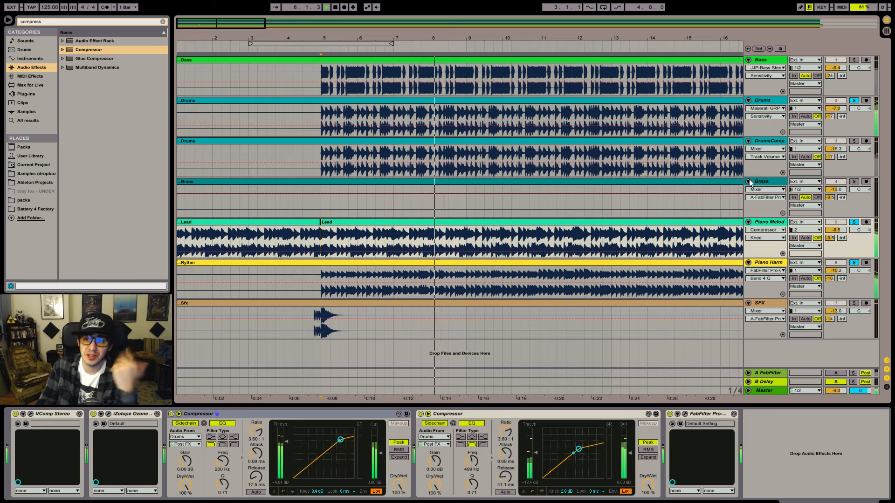
pyautogui.click(854, 60)
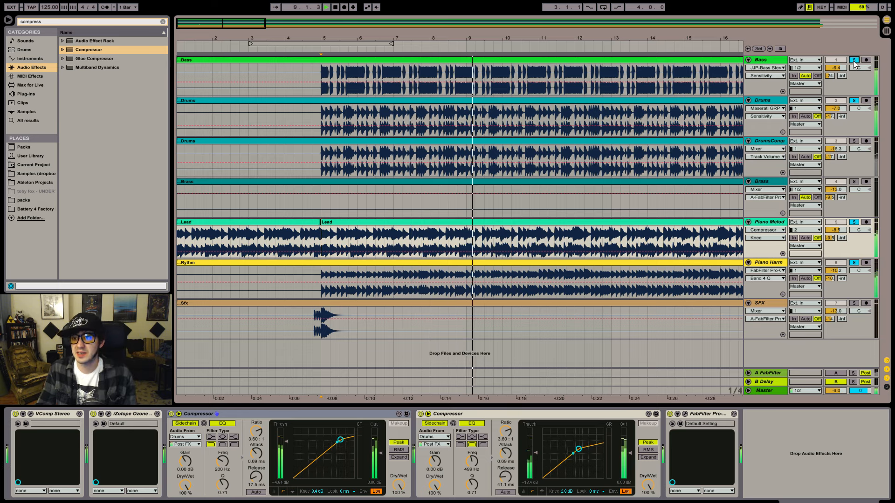
pyautogui.click(856, 59)
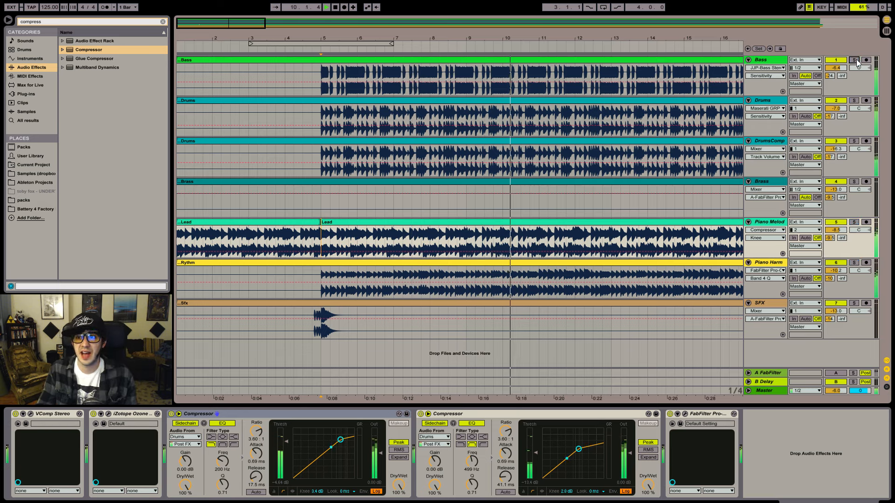
# - Copy the dbx-160 compressor from the DrumsComp track onto the SFX track and open its window
pyautogui.moveTo(253, 22); pyautogui.dragTo(253, 11)
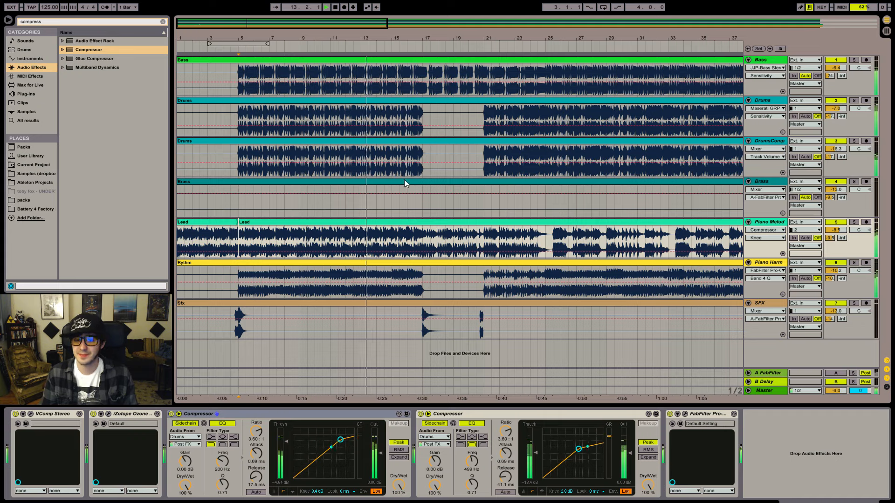
pyautogui.click(419, 334)
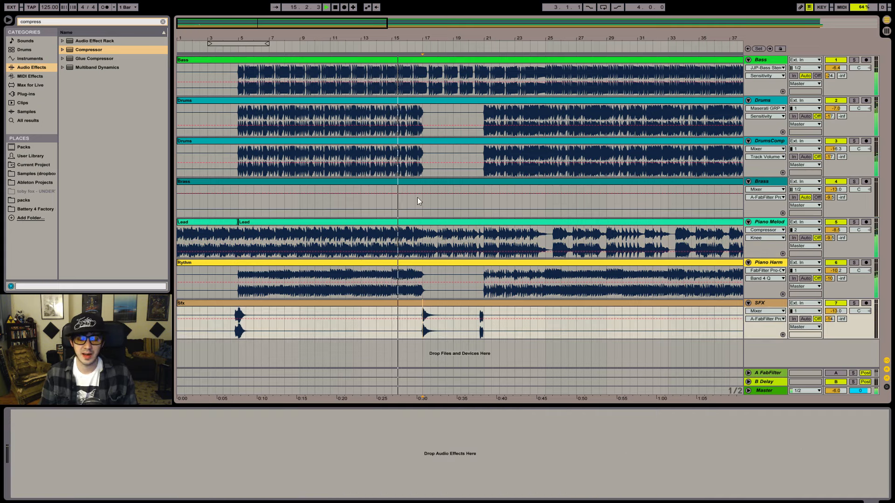
pyautogui.click(409, 133)
pyautogui.click(55, 412)
pyautogui.click(423, 164)
pyautogui.click(130, 415)
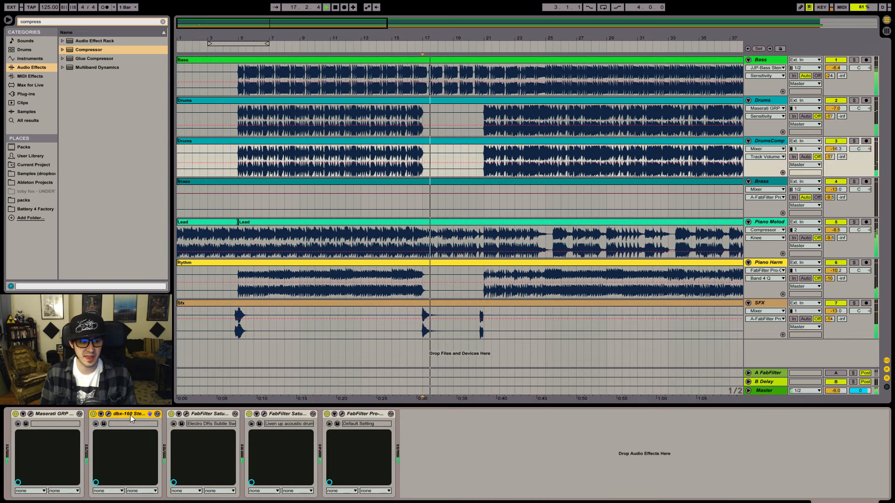
pyautogui.click(365, 342)
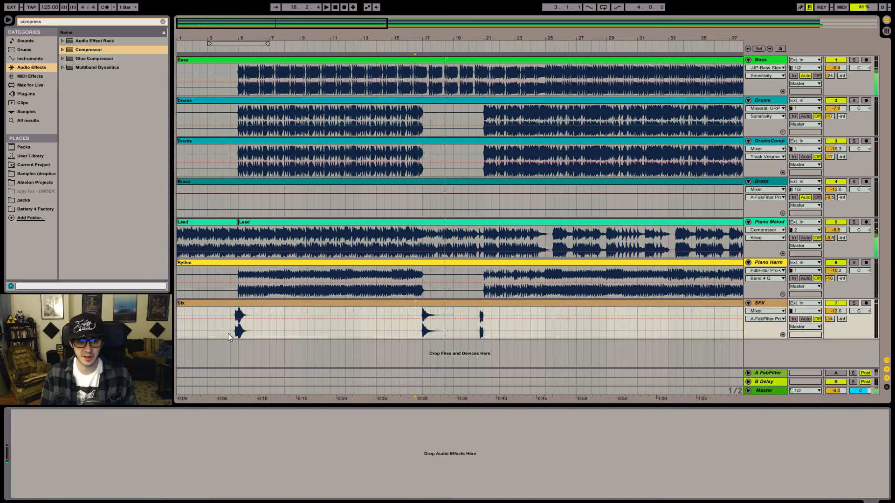
pyautogui.click(207, 441)
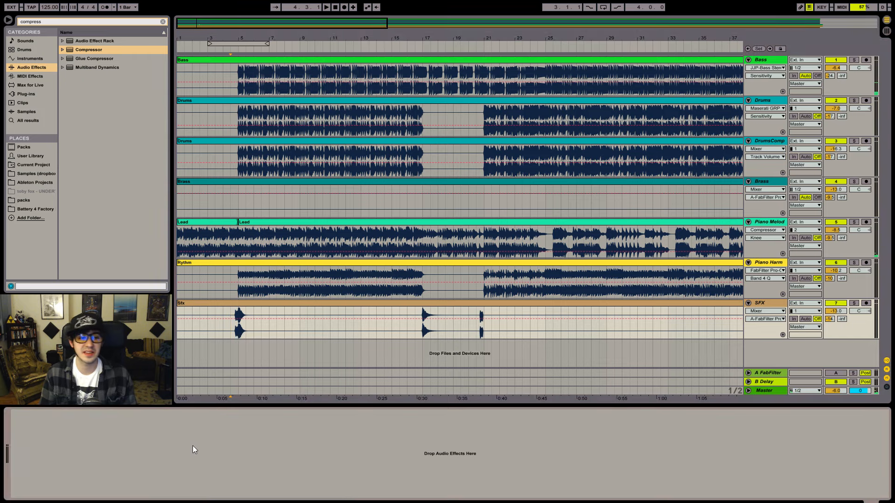
pyautogui.hotkey('shift', 'Tab')
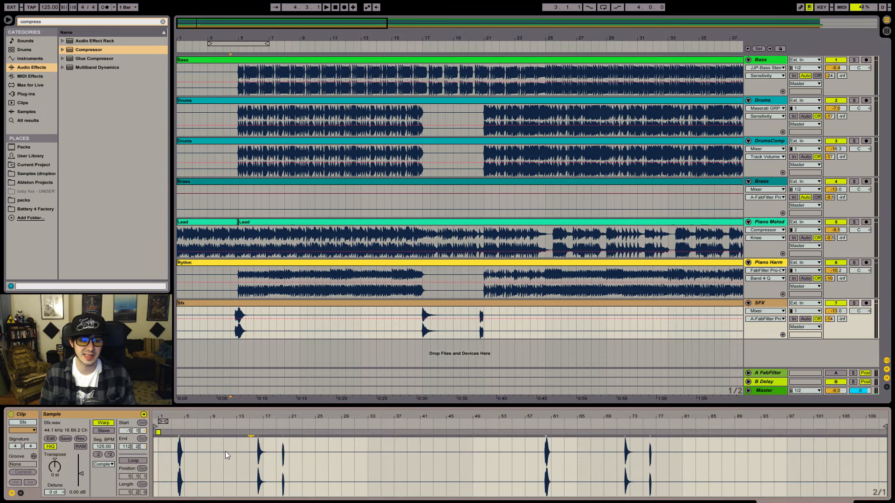
pyautogui.hotkey('shift', 'Tab')
pyautogui.click(30, 414)
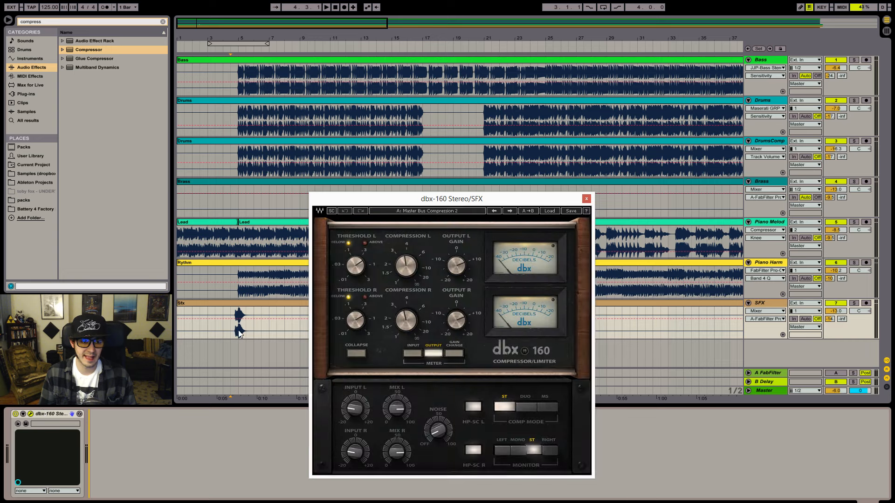
# - Solo the SFX track, audition its hit before bar 5, close the dbx-160 window and play the hit at bar 17
pyautogui.click(238, 334)
pyautogui.press('space')
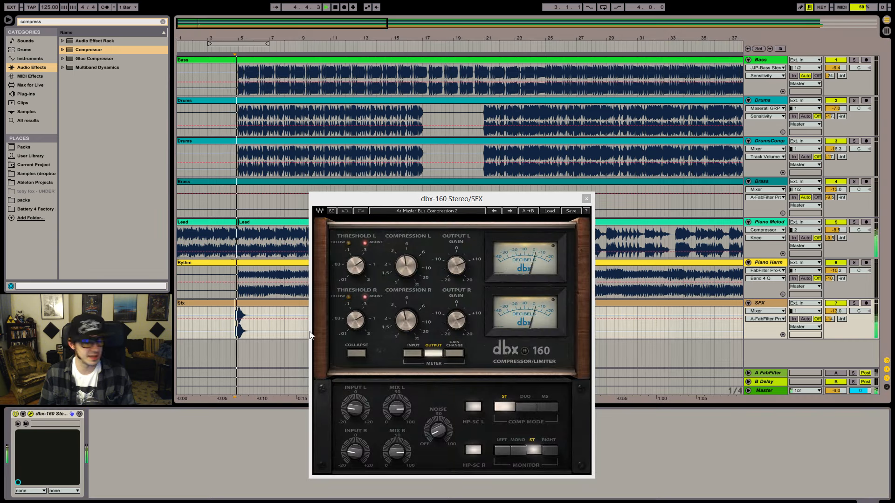
pyautogui.click(854, 303)
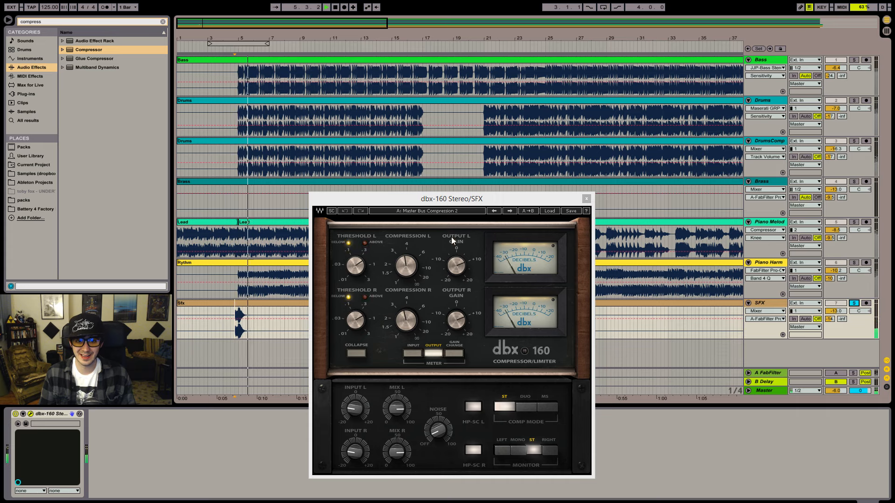
pyautogui.press('space')
pyautogui.press('space')
pyautogui.click(586, 198)
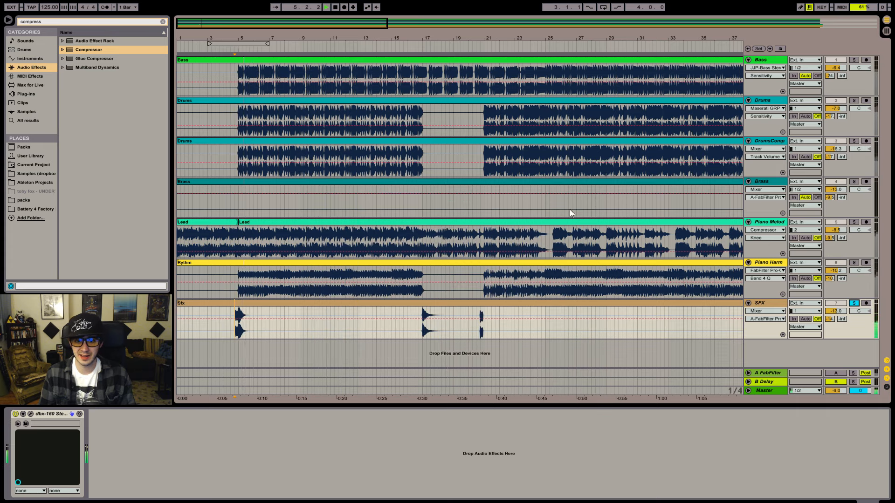
pyautogui.click(421, 331)
pyautogui.press('space')
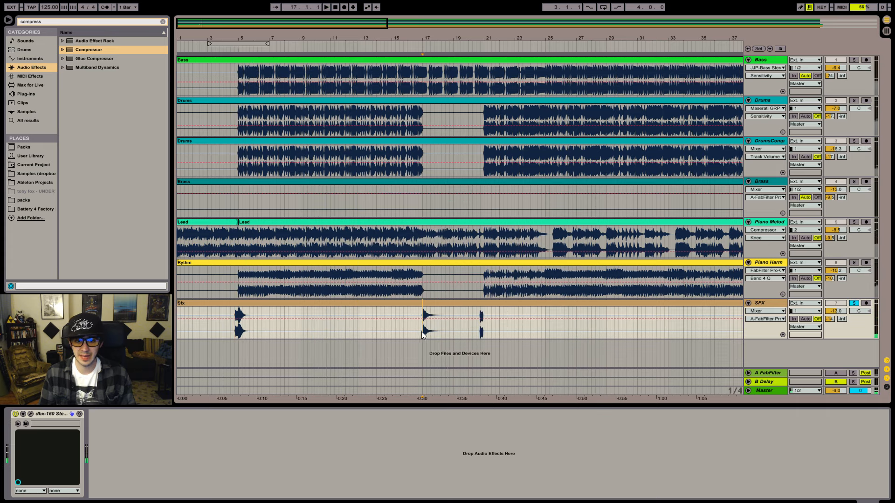
# - Open the SFX track's dbx-160, play the hit at bar 17 through it and close the compressor window
pyautogui.click(31, 413)
pyautogui.press('space')
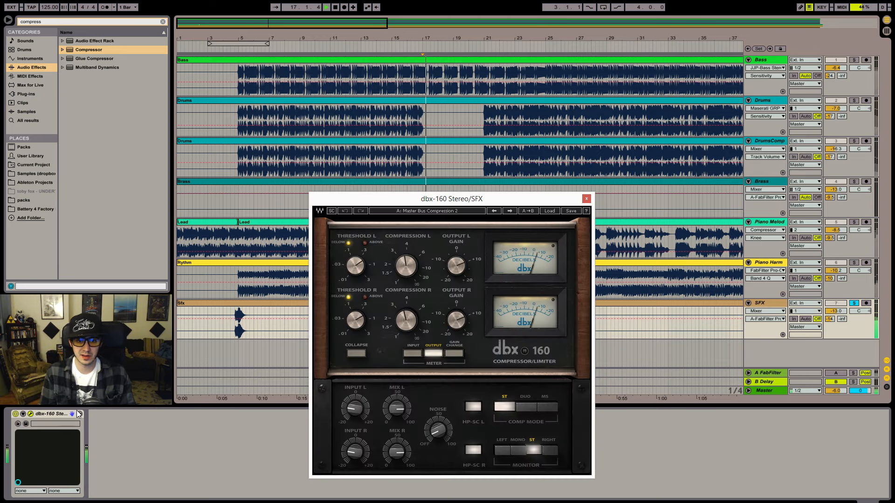
pyautogui.click(586, 198)
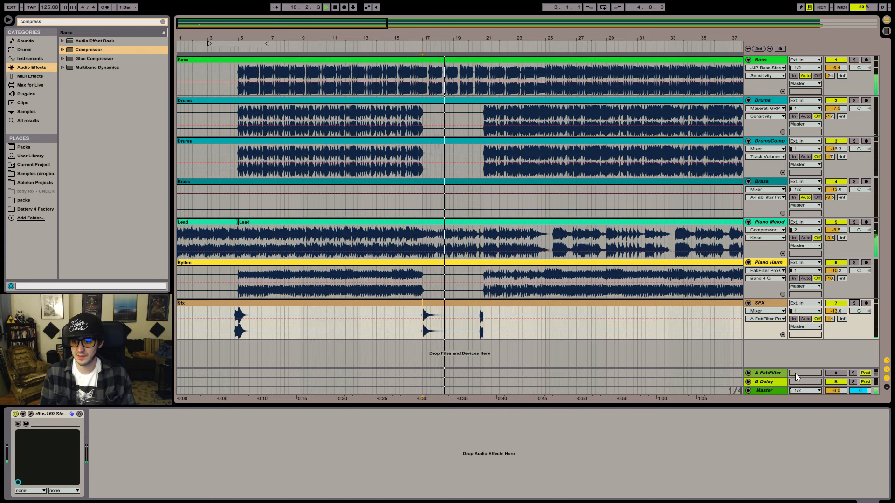
# - Solo the A FabFilter return, bypass its Big Room reverb and insert H-Reverb Stereo after it
pyautogui.click(741, 376)
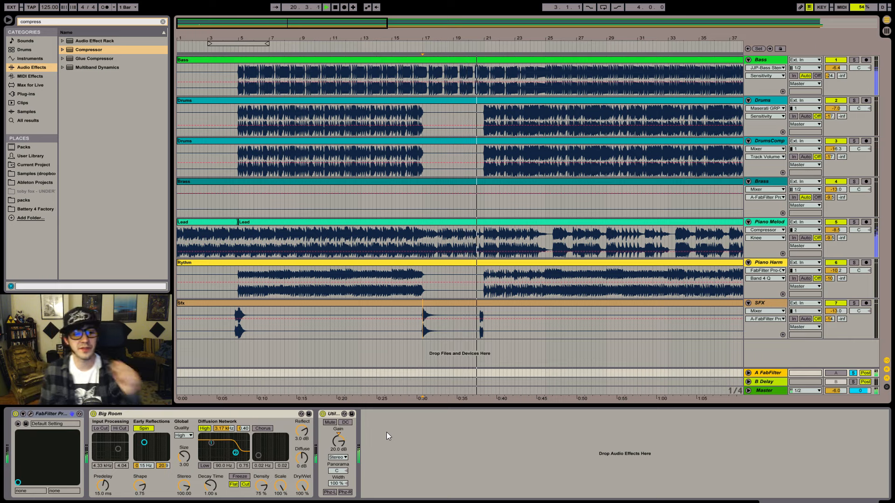
pyautogui.click(94, 414)
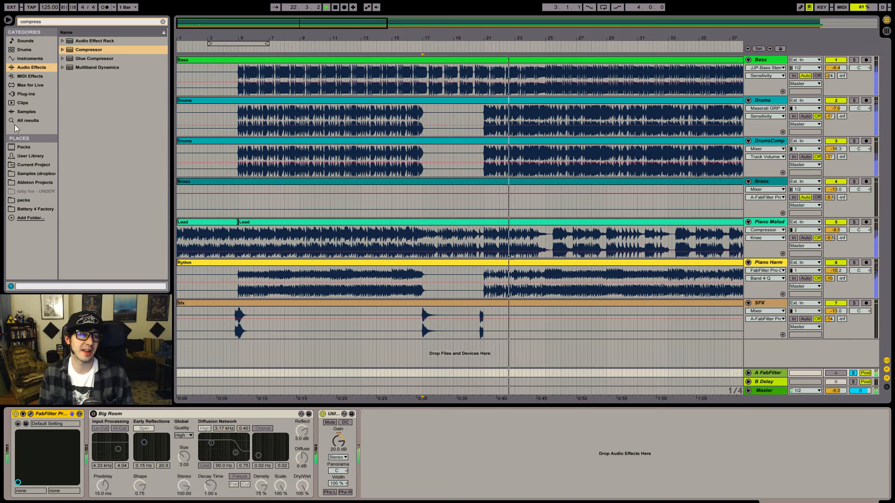
pyautogui.click(28, 93)
pyautogui.click(56, 21)
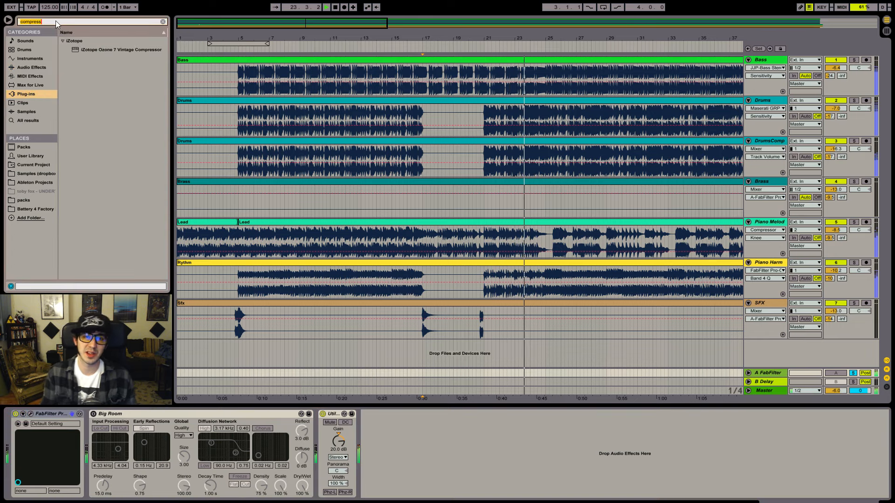
pyautogui.write('h-reve')
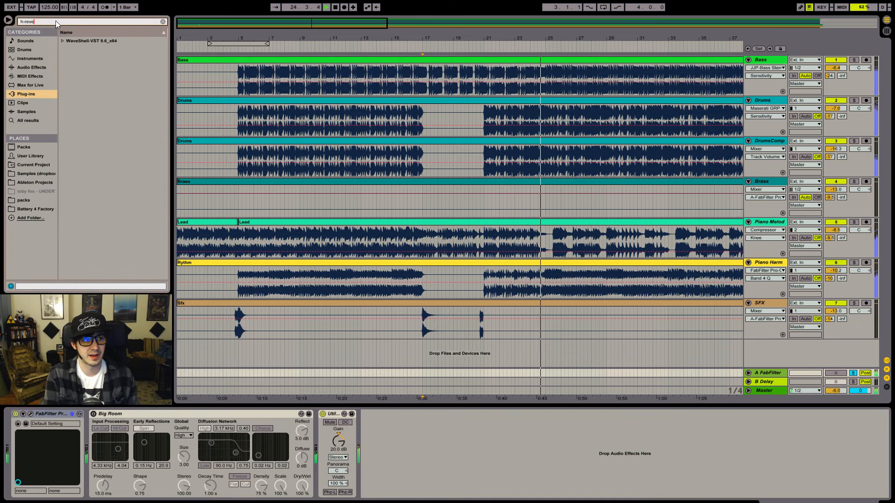
pyautogui.write('rb')
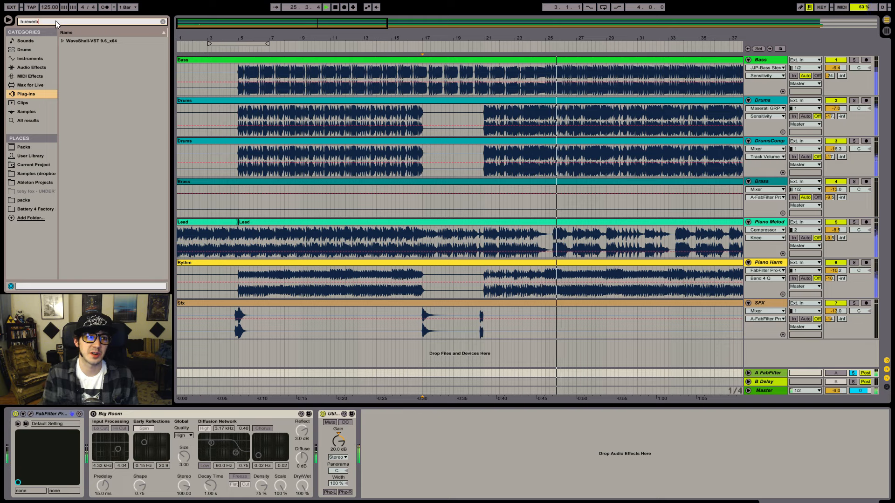
pyautogui.click(62, 40)
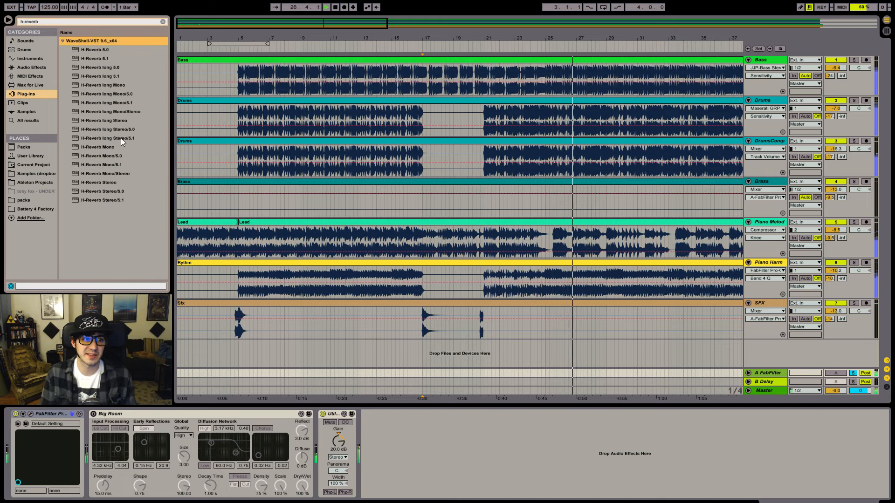
pyautogui.doubleClick(98, 182)
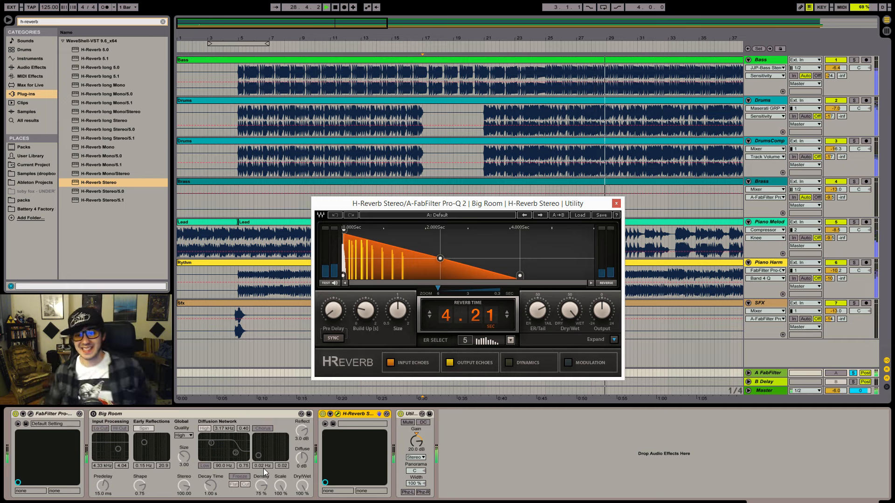
# - Audition the Blue Plate Special and Warm Chamber presets, load Music Club from the Halls presets and expand H-Reverb's full controls
pyautogui.click(573, 215)
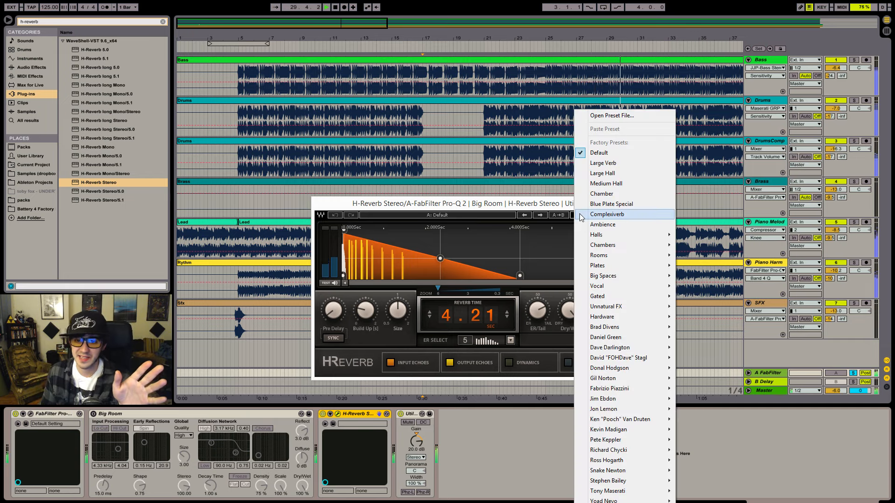
pyautogui.click(582, 204)
pyautogui.moveTo(574, 206); pyautogui.dragTo(484, 177)
pyautogui.click(487, 183)
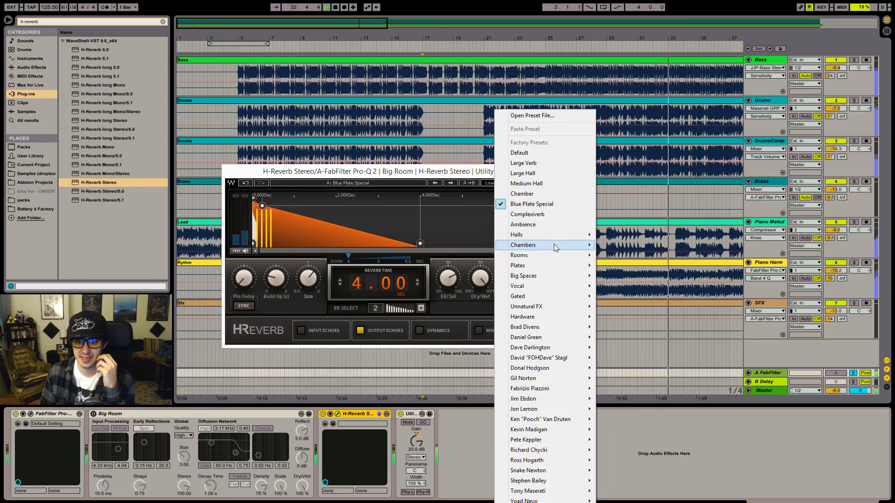
pyautogui.moveTo(553, 245)
pyautogui.click(629, 245)
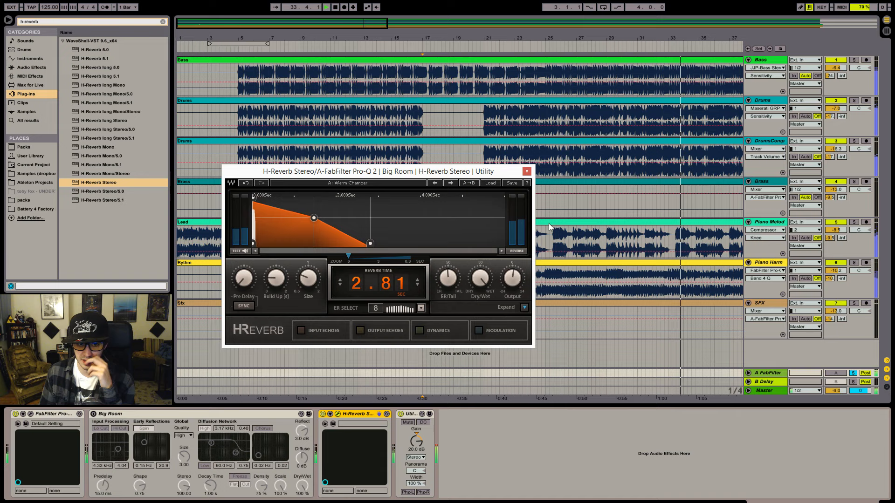
pyautogui.click(497, 186)
pyautogui.moveTo(560, 234)
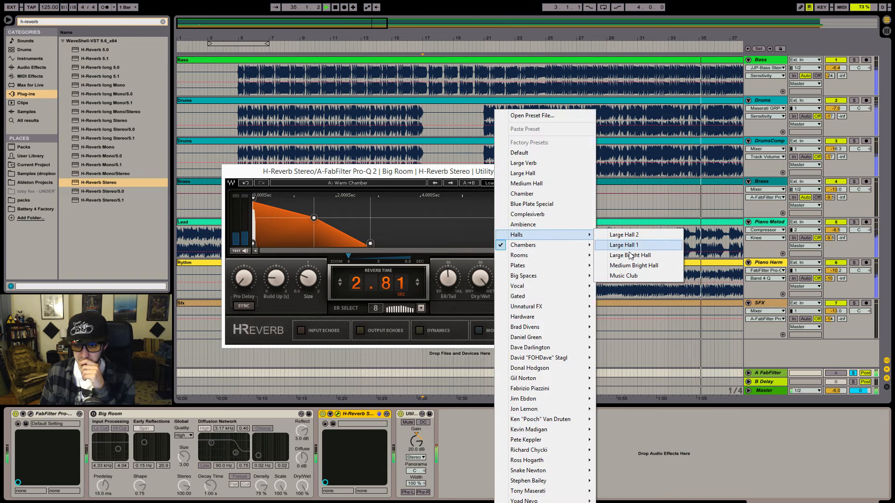
pyautogui.click(664, 275)
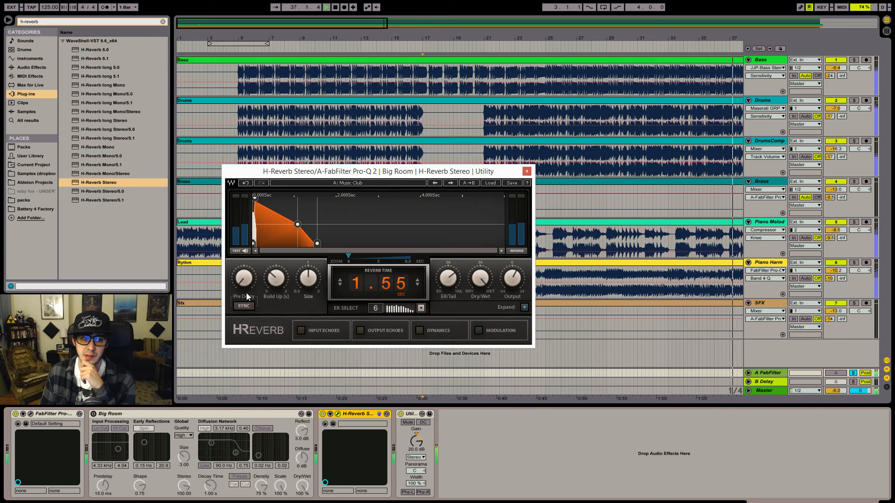
pyautogui.click(522, 308)
pyautogui.moveTo(446, 177); pyautogui.dragTo(497, 106)
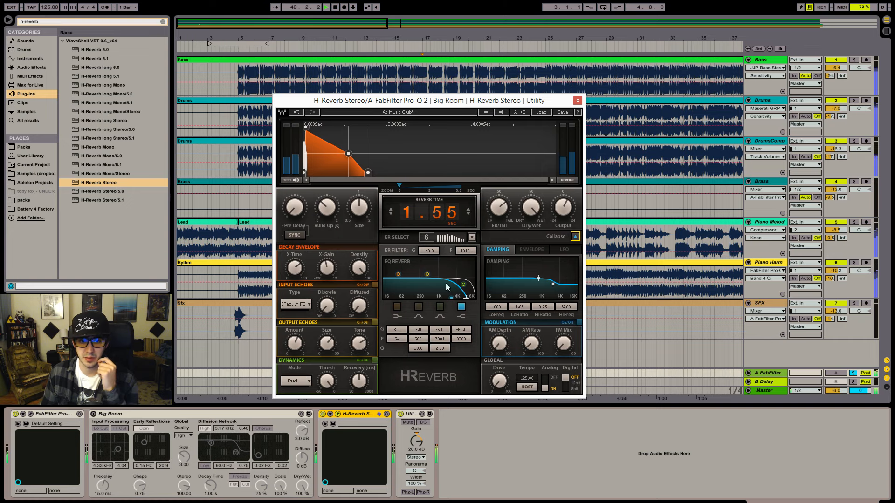
# - Open the return's Pro-Q 2, set the DrumsComp track's send A to -inf and lower the Drums track's send A to about -23 dB
pyautogui.click(27, 423)
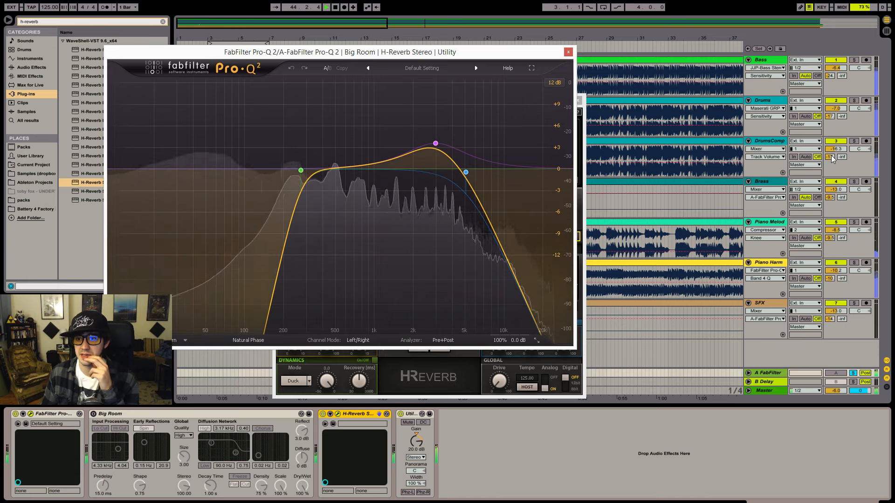
pyautogui.moveTo(832, 157); pyautogui.dragTo(832, 201)
pyautogui.moveTo(830, 117); pyautogui.dragTo(830, 123)
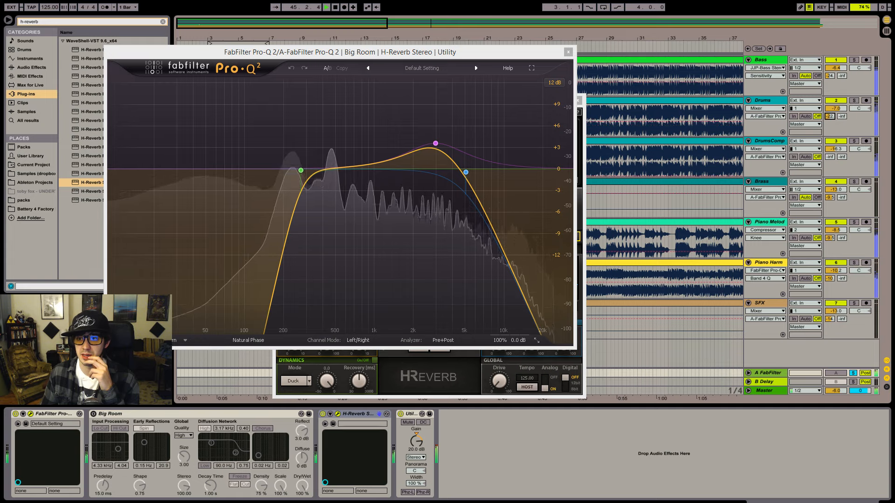
# - In the return's Pro-Q 2, cut about 5 dB near 1 kHz, set the low cut near 230 Hz and reduce the upper boost to +1.90 dB
pyautogui.moveTo(302, 171); pyautogui.dragTo(377, 204)
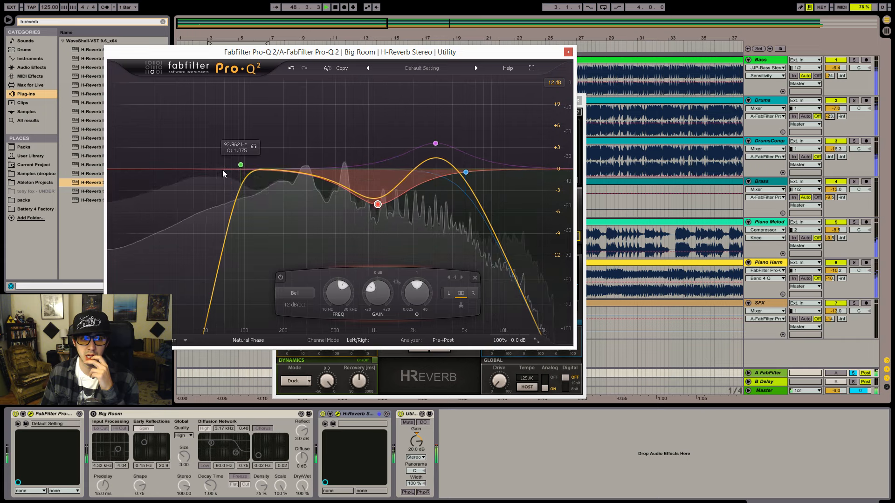
pyautogui.moveTo(240, 165); pyautogui.dragTo(292, 171)
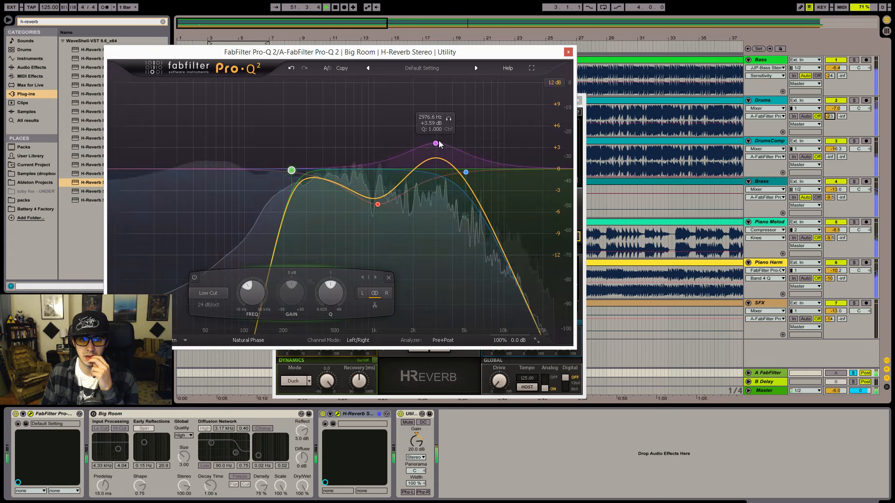
pyautogui.moveTo(439, 144); pyautogui.dragTo(437, 156)
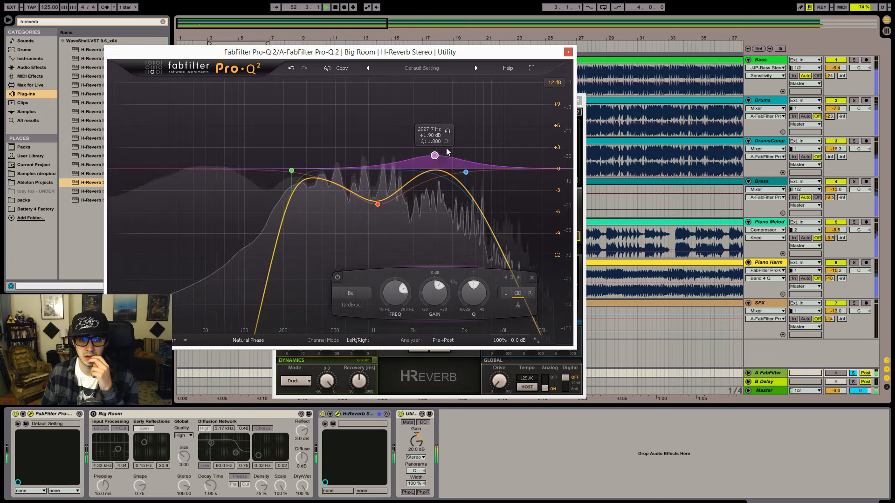
pyautogui.click(568, 53)
# - Set H-Reverb's ER filter to 3927 Hz and shape its EQ with +3.9 dB at 983 Hz and a -10.9 dB low band at 296 Hz
pyautogui.moveTo(461, 252); pyautogui.dragTo(461, 266)
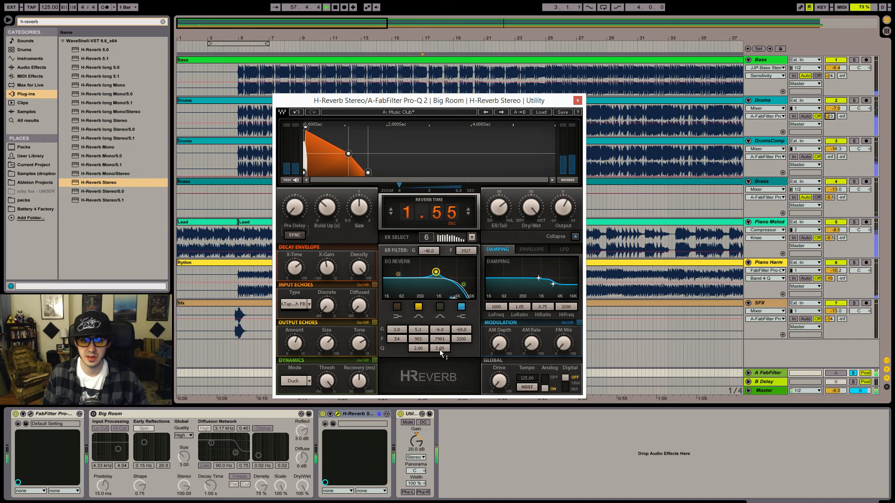
pyautogui.click(418, 348)
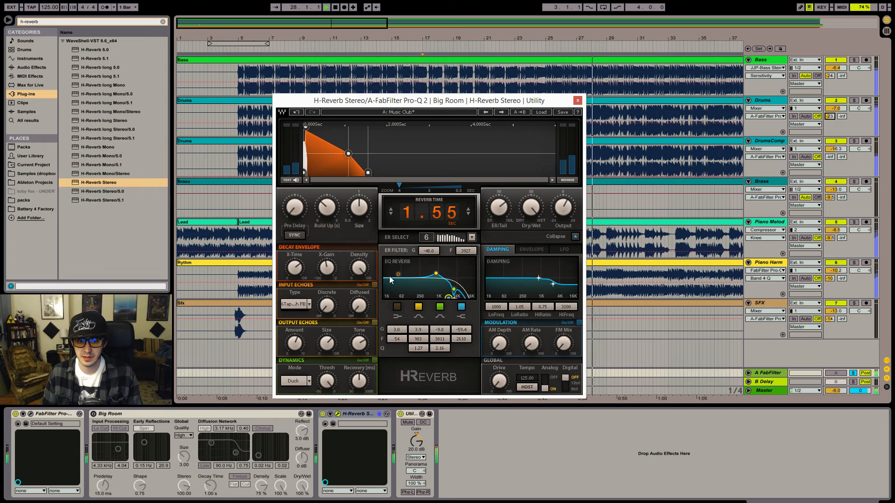
pyautogui.moveTo(398, 274); pyautogui.dragTo(420, 290)
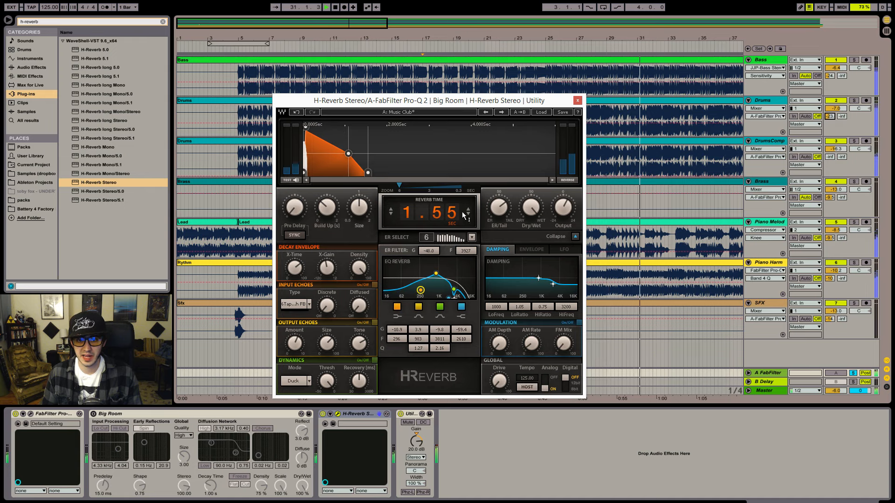
# - Try H-Reverb's Output Echoes and its Dynamics section in Comp mode, and close the reverb window
pyautogui.click(374, 323)
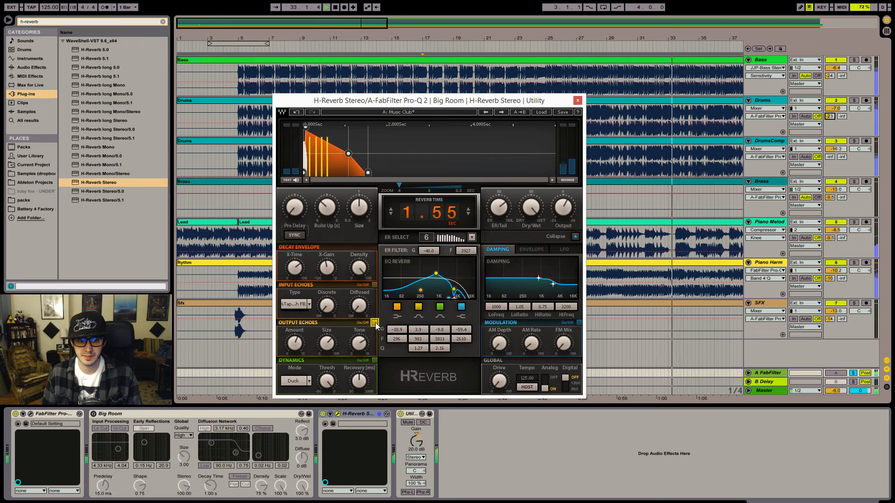
pyautogui.click(374, 322)
pyautogui.click(374, 360)
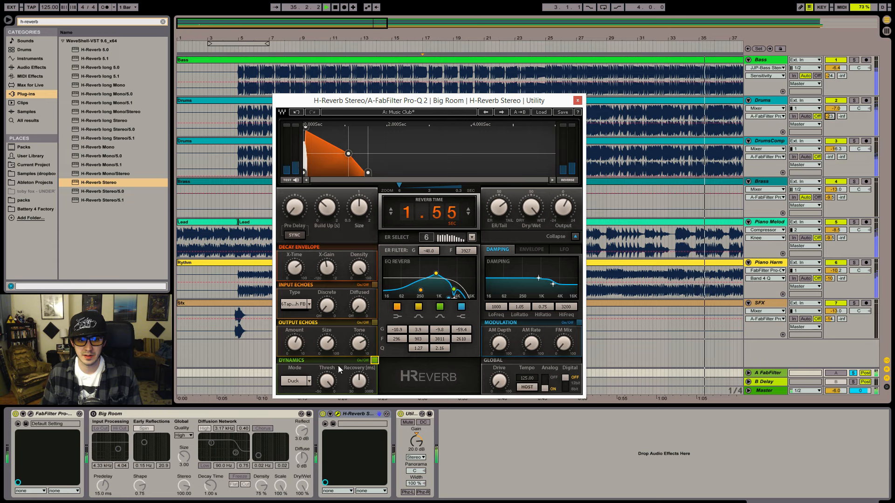
pyautogui.click(302, 382)
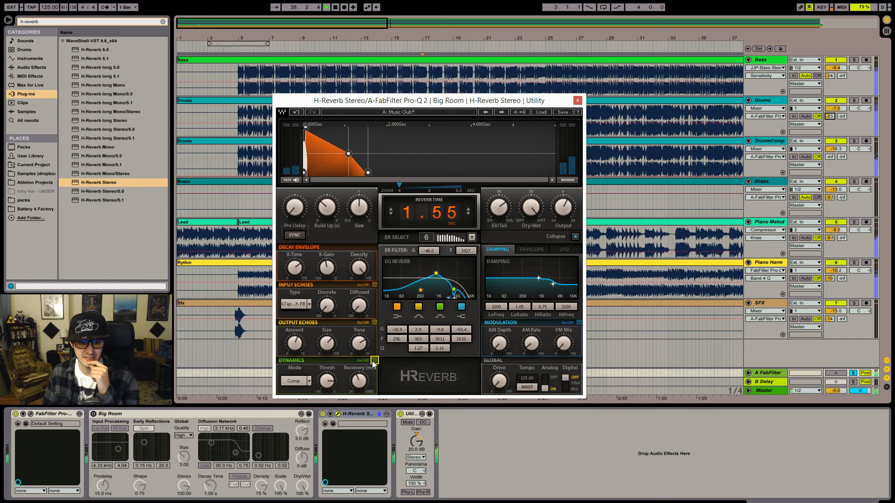
pyautogui.click(577, 101)
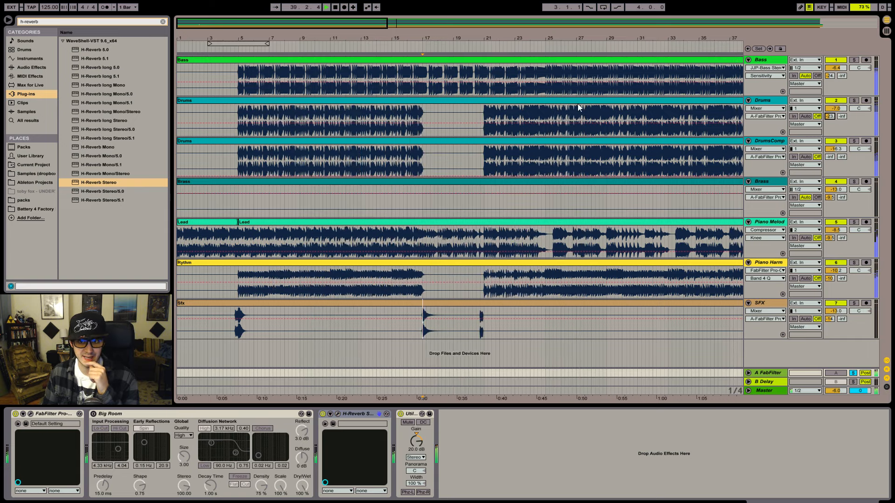
# - Set send A to about -17 dB on the Piano Harm and Piano Melod tracks and about -12 dB on the Brass track
pyautogui.press('-')
pyautogui.press('-')
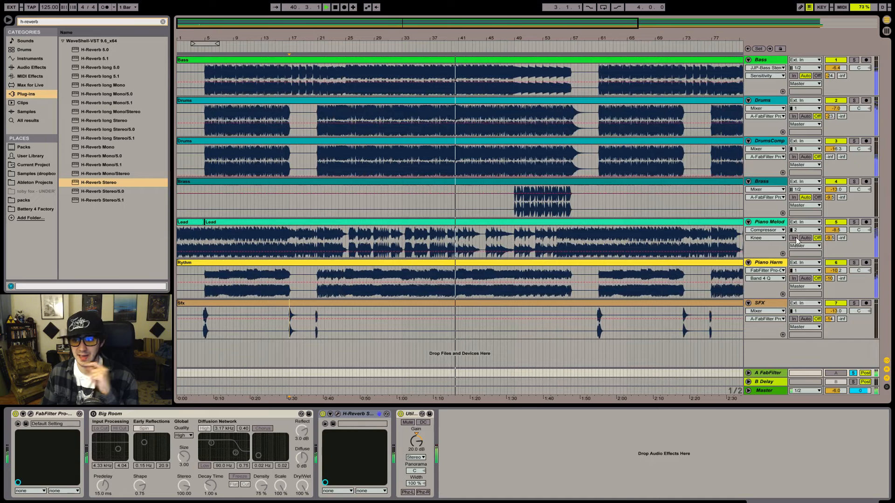
pyautogui.click(829, 278)
pyautogui.moveTo(829, 278); pyautogui.dragTo(829, 286)
pyautogui.click(828, 238)
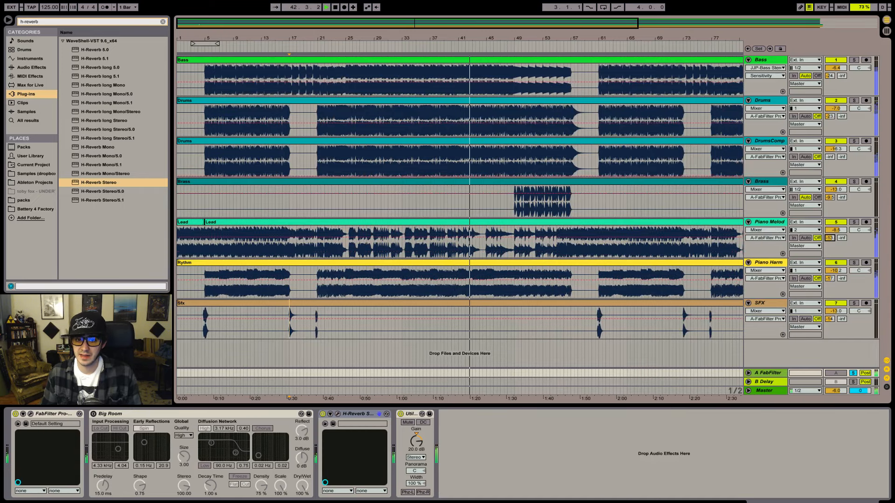
pyautogui.moveTo(829, 238); pyautogui.dragTo(829, 241)
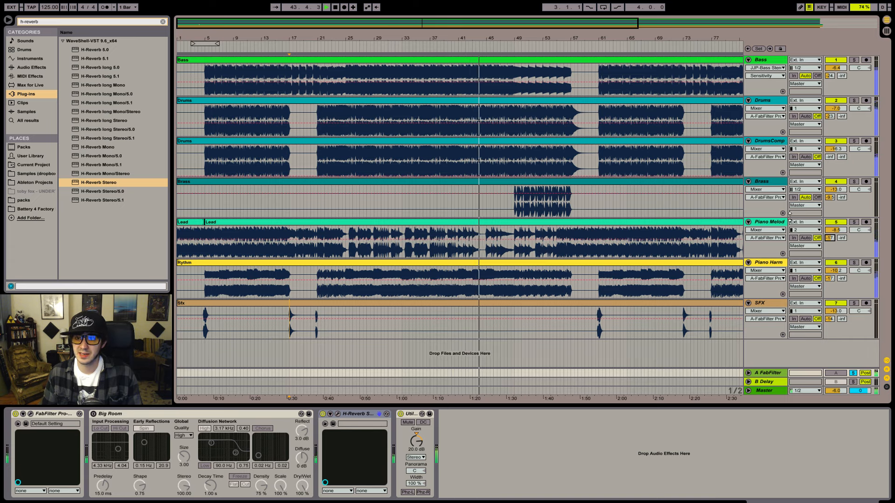
pyautogui.click(512, 197)
pyautogui.moveTo(829, 197); pyautogui.dragTo(829, 197)
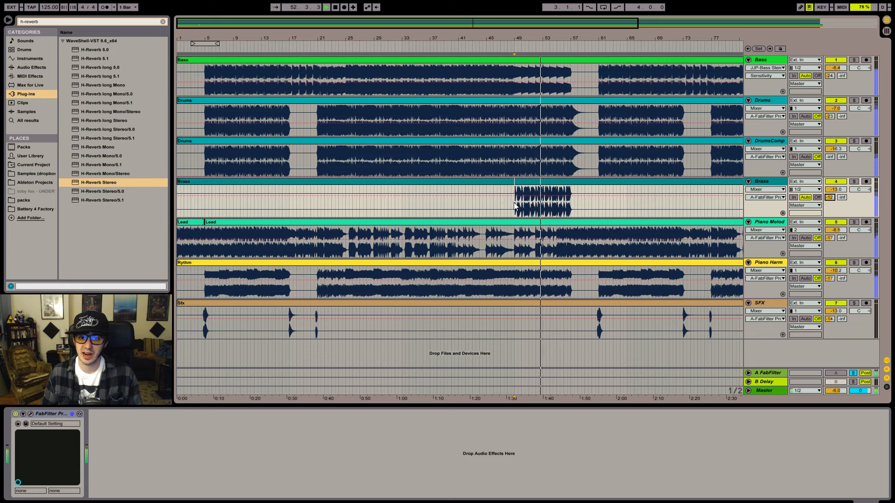
# - Solo the Brass track, play it from bar 49 and show its device chain
pyautogui.click(528, 203)
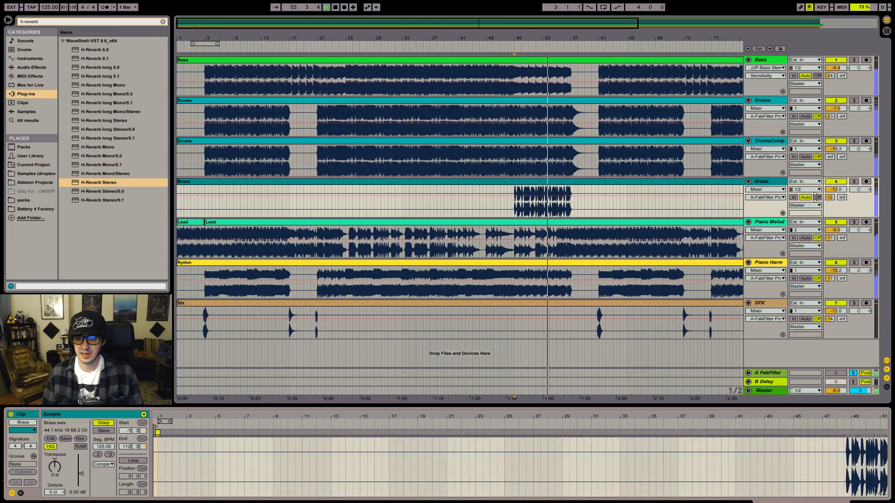
pyautogui.click(853, 182)
pyautogui.press('space')
pyautogui.press('space')
pyautogui.hotkey('shift', 'Tab')
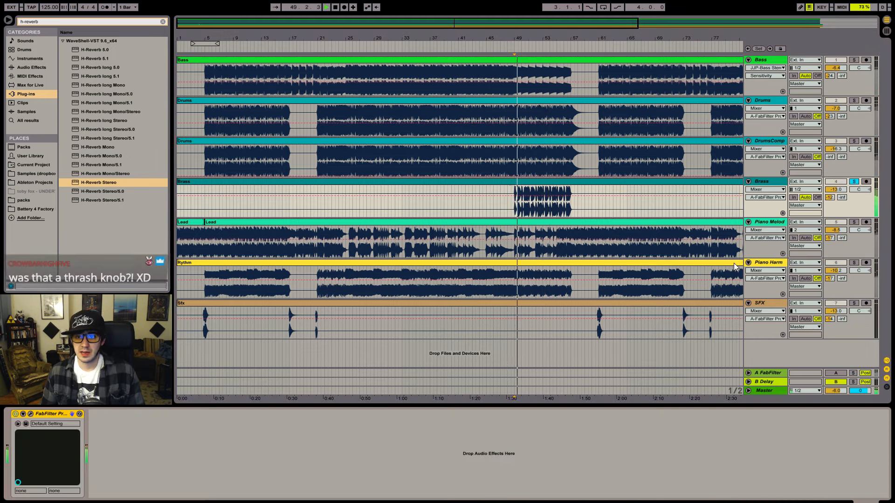
# - Find the Maserati GRP plug-in and add its stereo version to the Brass track
pyautogui.click(149, 22)
pyautogui.write('grp')
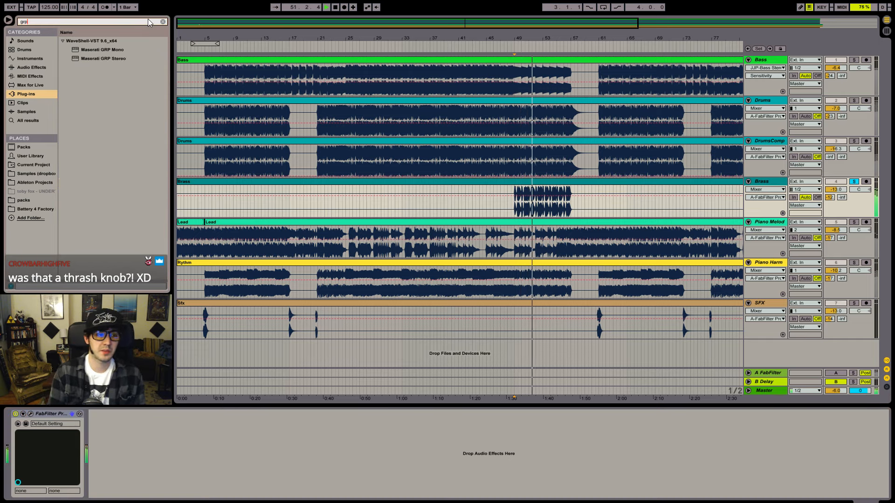
pyautogui.doubleClick(118, 58)
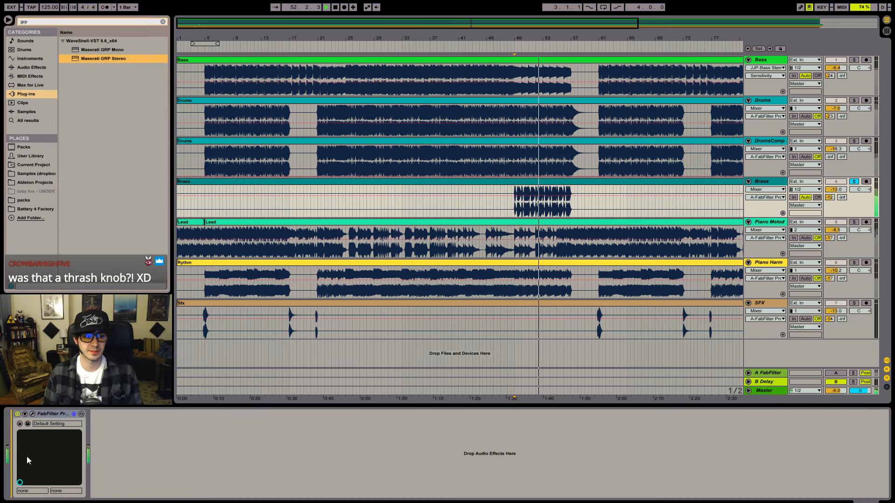
# - Try the Synth Glue factory preset in Maserati GRP on the Brass track with lower Sensitivity
pyautogui.click(412, 67)
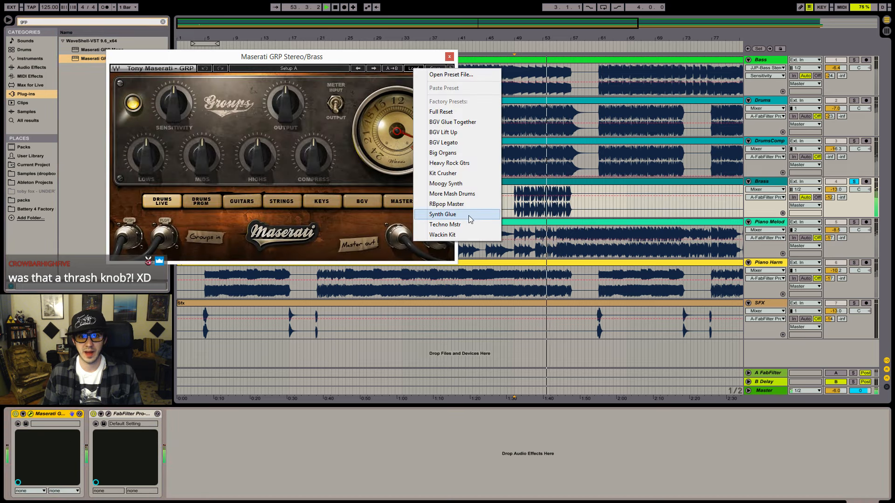
pyautogui.click(433, 211)
pyautogui.moveTo(191, 110); pyautogui.dragTo(190, 121)
# - Load the Techno Mstr factory preset in Maserati GRP, replay the brass and lower Sensitivity to about 1.8
pyautogui.click(413, 69)
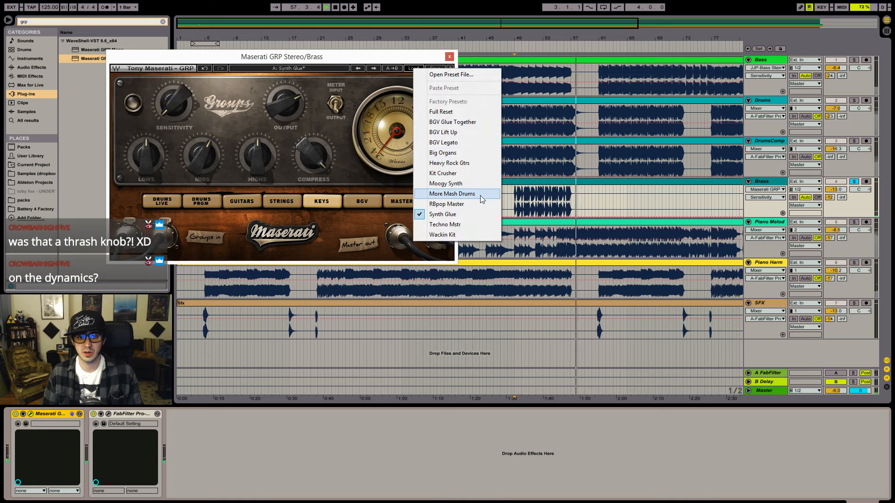
pyautogui.click(475, 225)
pyautogui.press('space')
pyautogui.press('space')
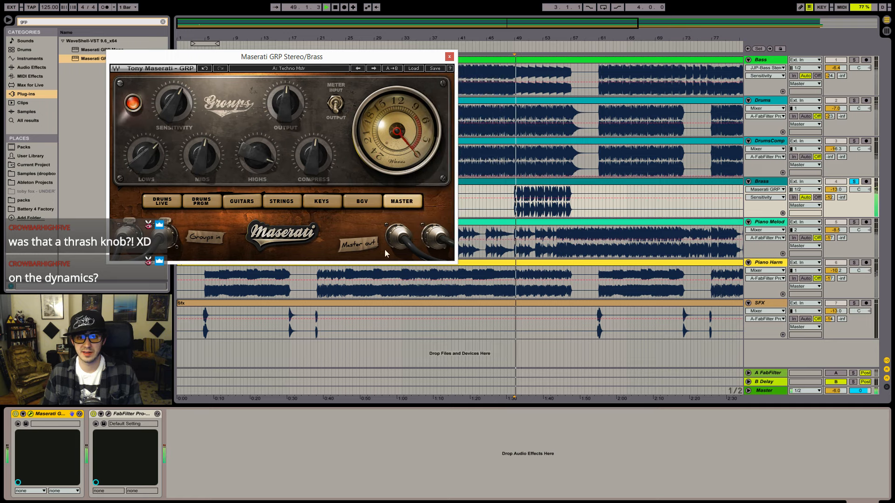
pyautogui.moveTo(173, 103)
pyautogui.mouseDown()
pyautogui.moveTo(174, 122)
pyautogui.moveTo(173, 114)
pyautogui.mouseUp()
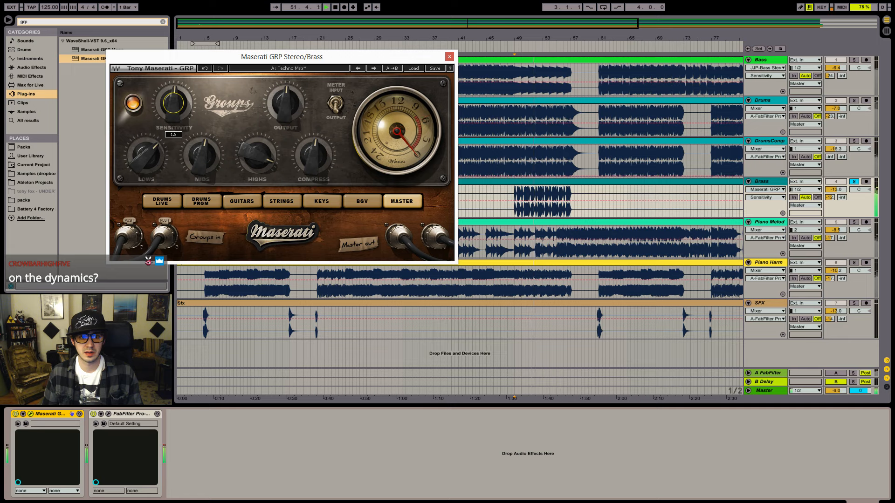
# - Compare the brass with Maserati GRP bypassed and enabled, and raise Sensitivity to about 4.5
pyautogui.click(15, 414)
pyautogui.click(15, 414)
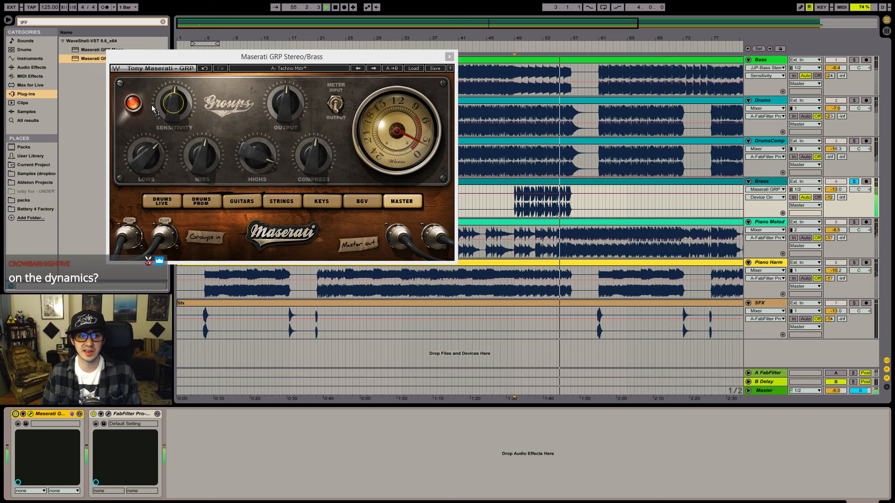
pyautogui.click(174, 103)
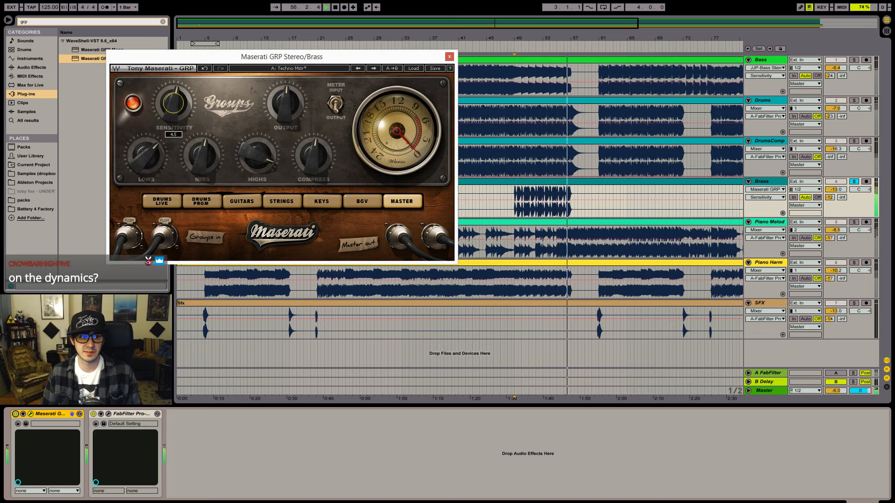
# - Fine-tune the Highs, Lows and Compress amounts of Maserati GRP while replaying the brass
pyautogui.click(249, 158)
pyautogui.press('space')
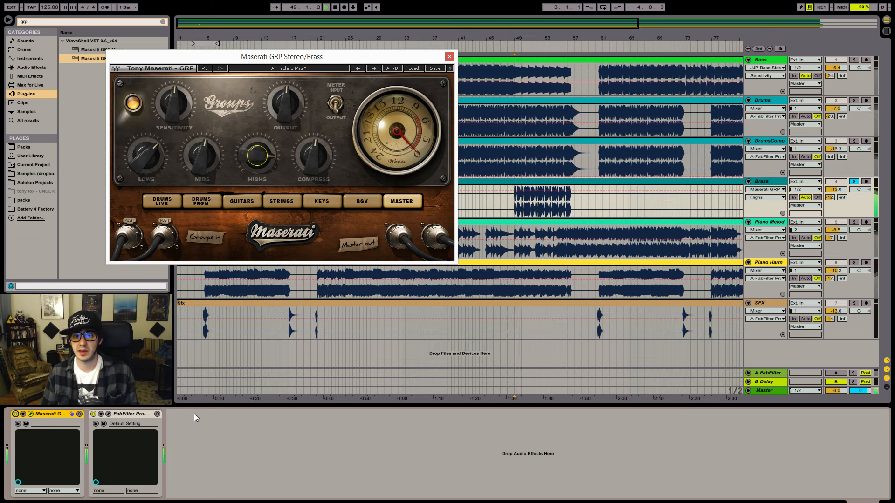
pyautogui.moveTo(255, 157); pyautogui.dragTo(254, 155)
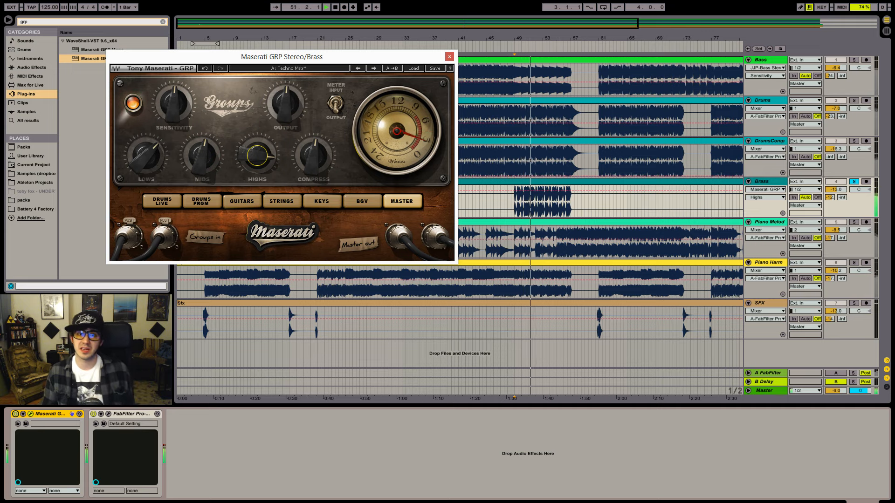
pyautogui.click(148, 157)
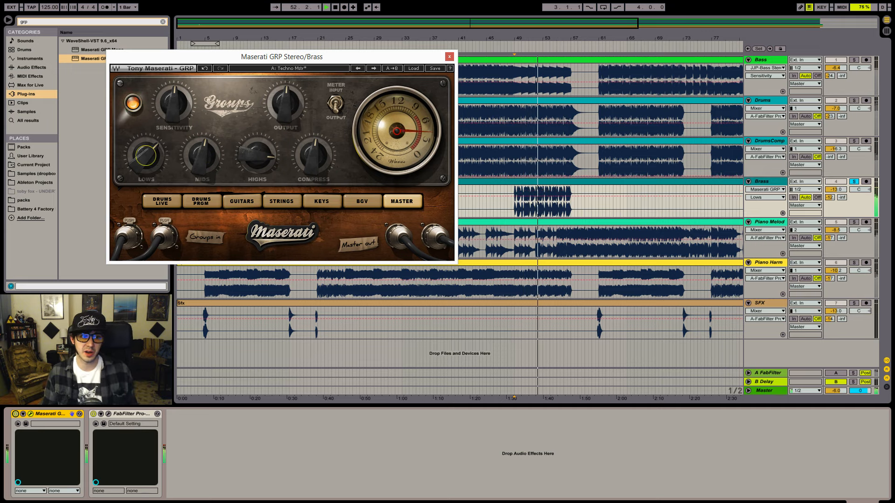
pyautogui.click(309, 155)
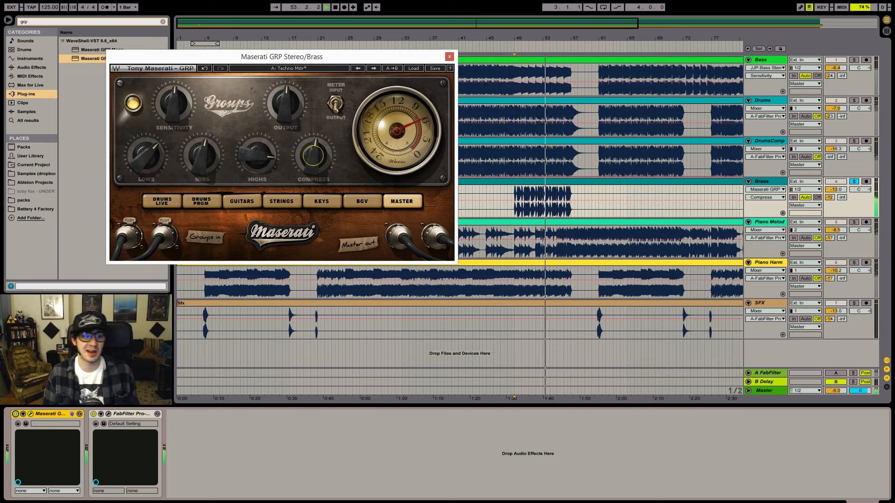
# - Lower the 5.5 kHz boost in the Brass track's Pro-Q 2 to about +3.5 dB and close both plug-in windows
pyautogui.click(109, 414)
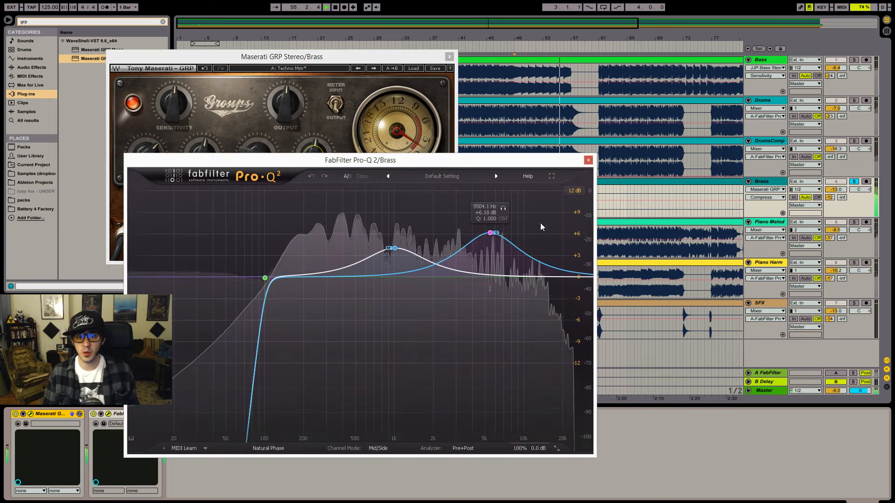
pyautogui.moveTo(492, 236)
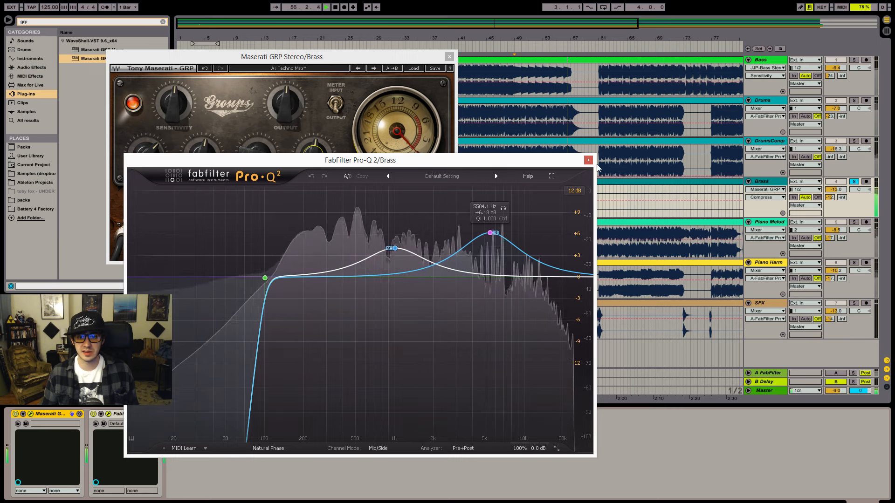
pyautogui.moveTo(490, 236); pyautogui.dragTo(490, 255)
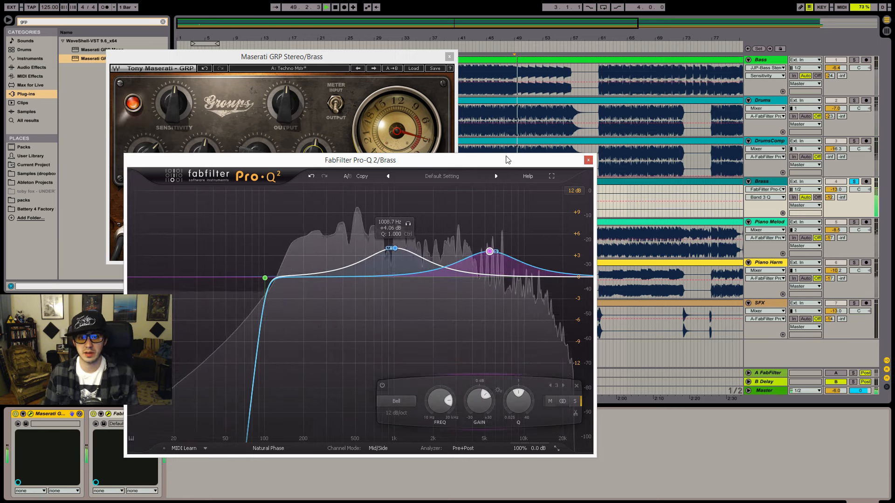
pyautogui.click(588, 160)
pyautogui.click(448, 58)
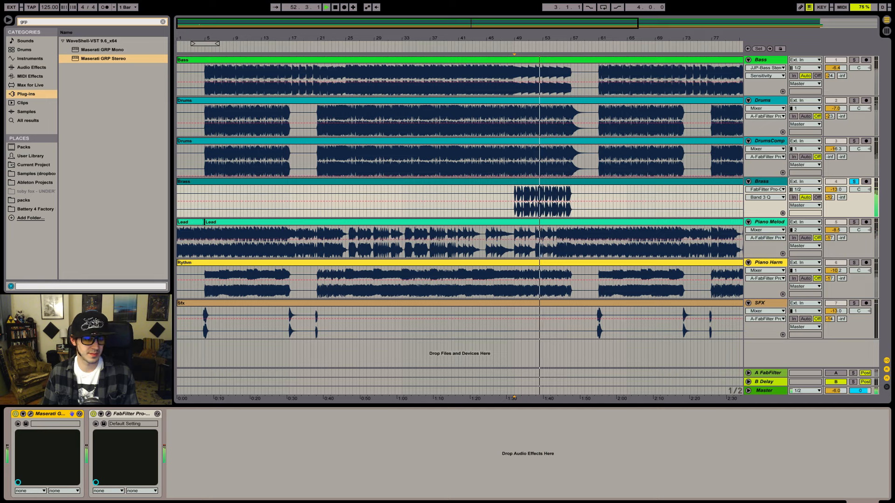
# - Review the Maserati GRP and Pro-Q 2 settings on the Brass track, closing each plug-in window
pyautogui.click(31, 414)
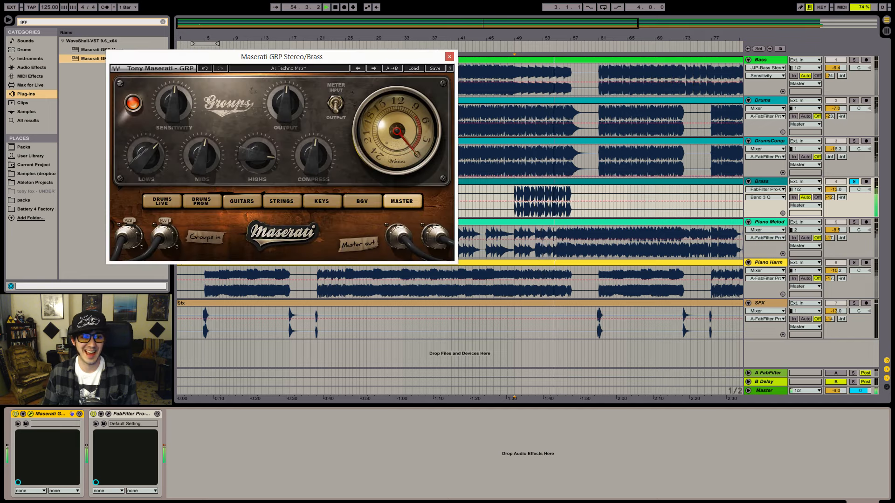
pyautogui.click(31, 414)
pyautogui.click(108, 413)
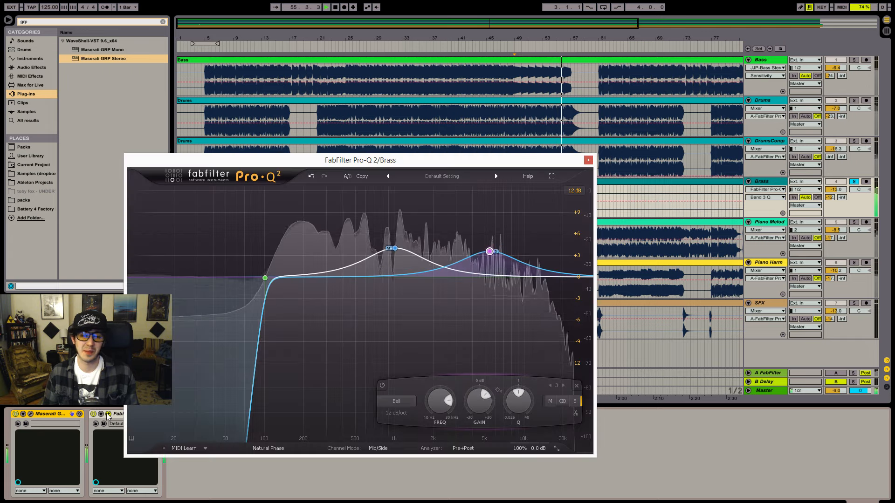
pyautogui.click(588, 159)
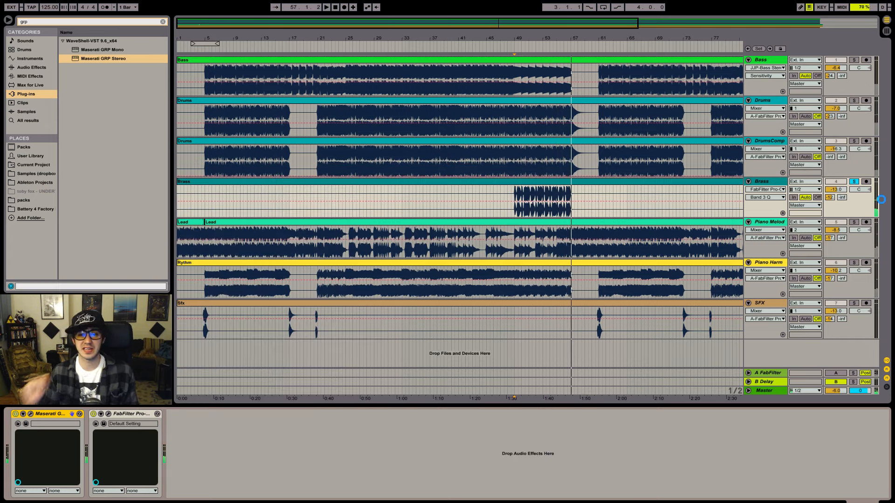
# - Unsolo the Brass track, dismiss the Splice pop-up and play the full mix from bar 49
pyautogui.click(854, 182)
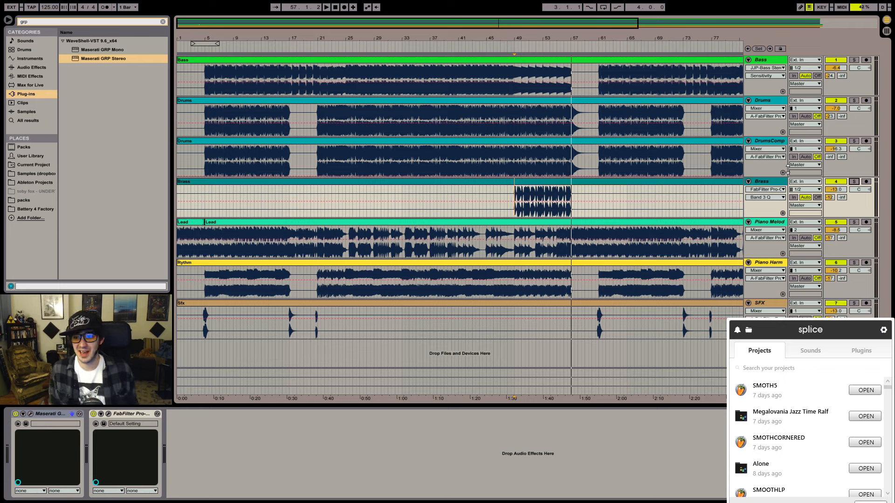
pyautogui.click(650, 443)
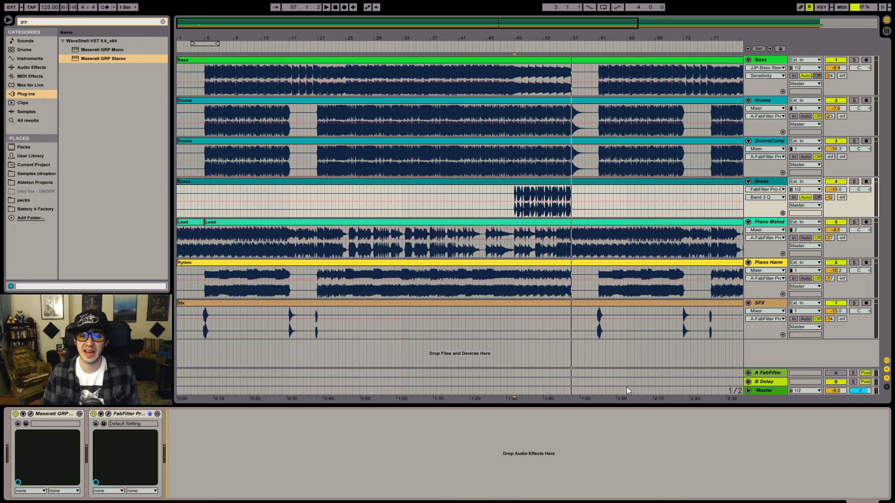
pyautogui.click(514, 221)
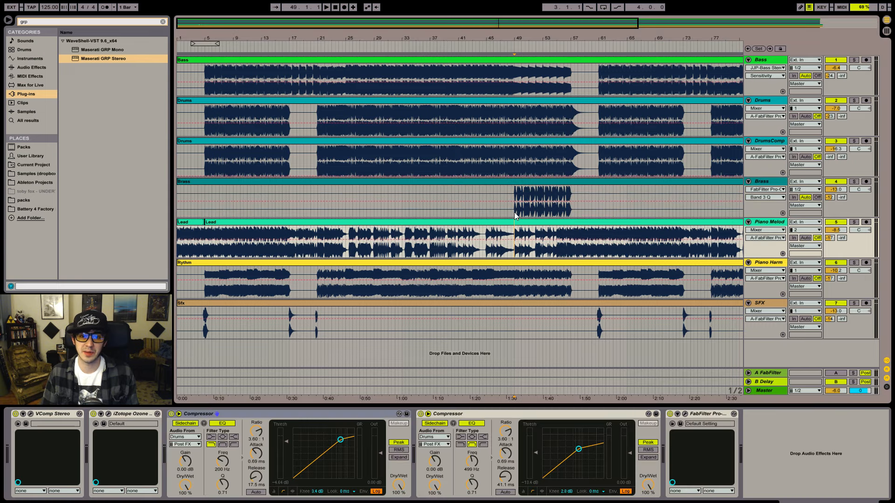
pyautogui.click(515, 215)
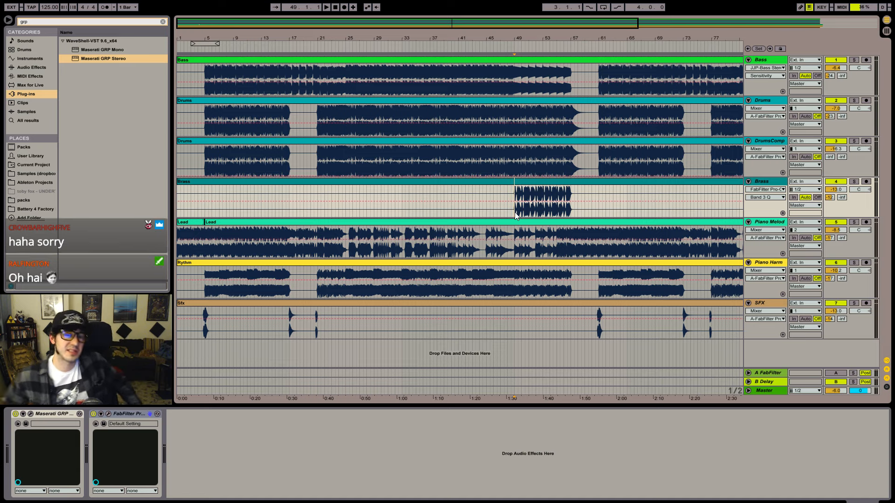
pyautogui.press('space')
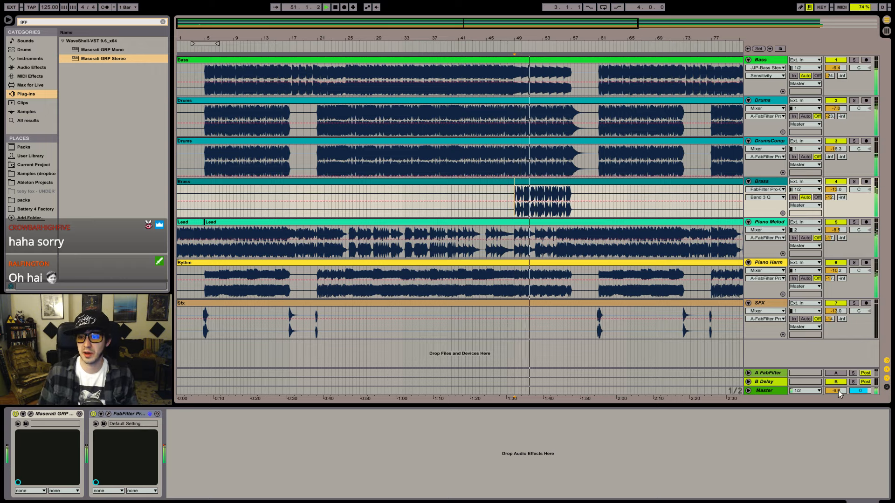
# - Show the Master track's devices, turn off its first Ozone and Pro-Q 2 plug-ins, and replay the mix
pyautogui.press('Tab')
pyautogui.press('Tab')
pyautogui.click(775, 390)
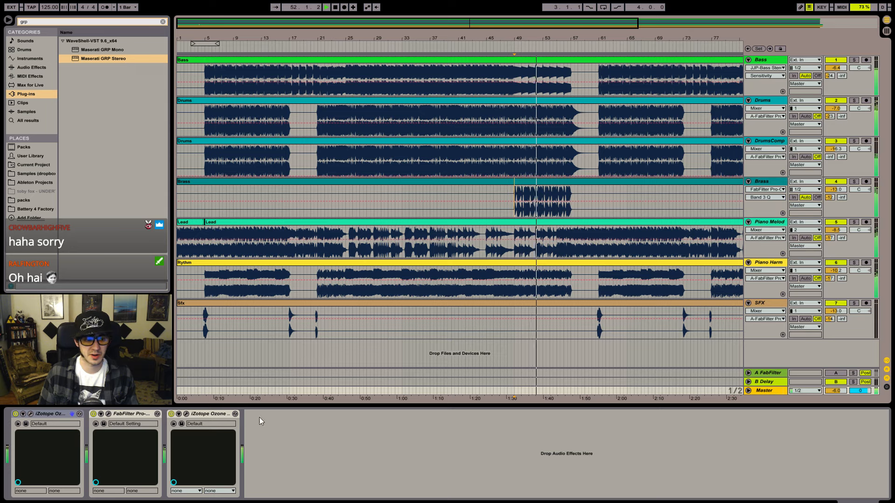
pyautogui.click(172, 419)
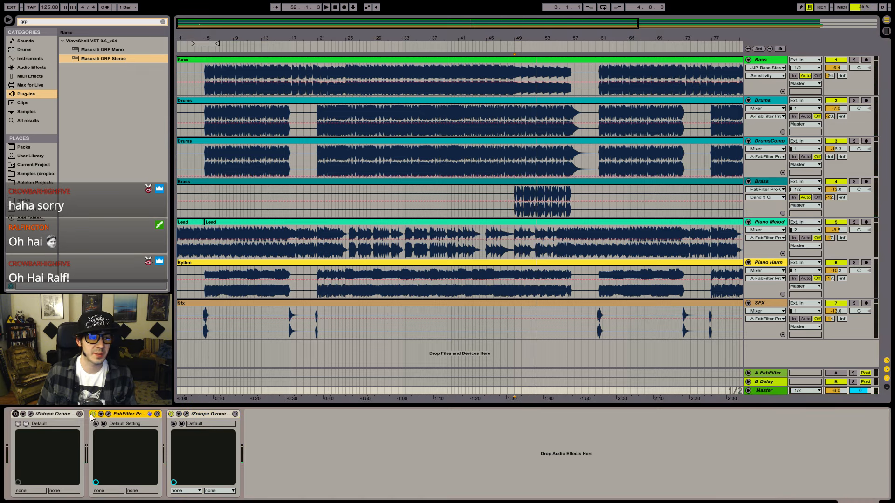
pyautogui.click(186, 415)
pyautogui.click(187, 414)
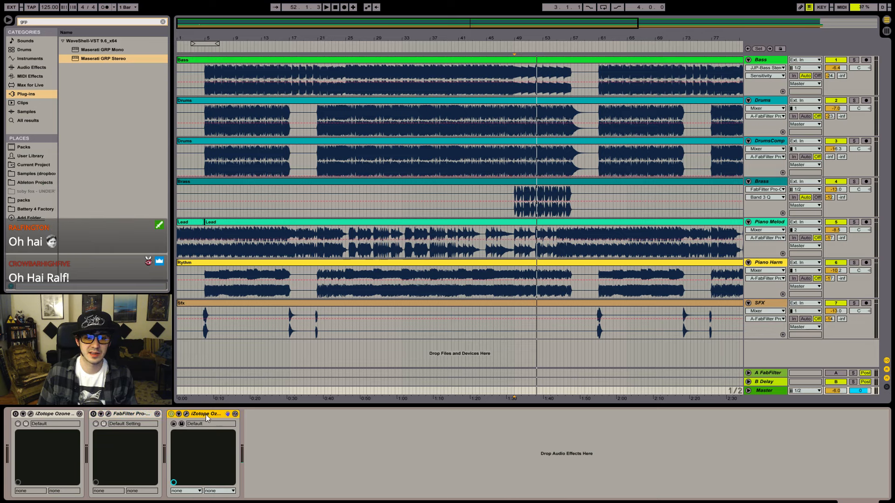
pyautogui.press('space')
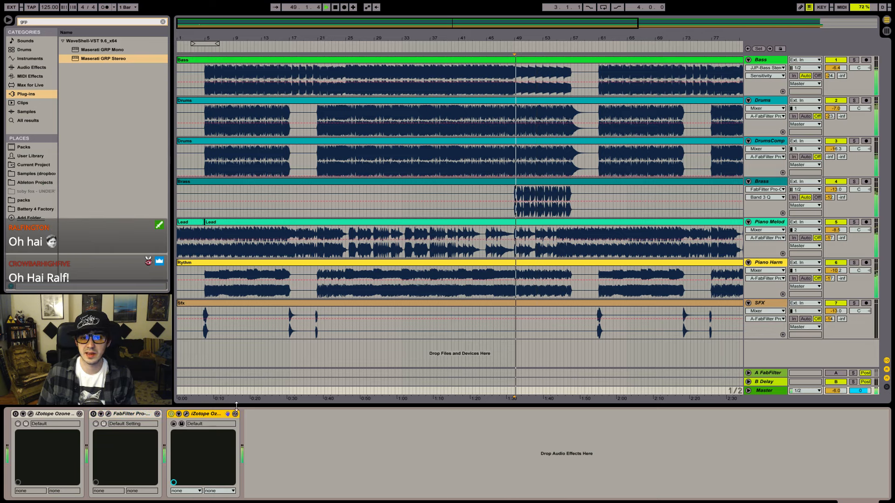
# - Raise the Master's Ozone 7 Maximizer threshold to -5.9 dB, close its window and replay the mix from bar 49
pyautogui.click(186, 414)
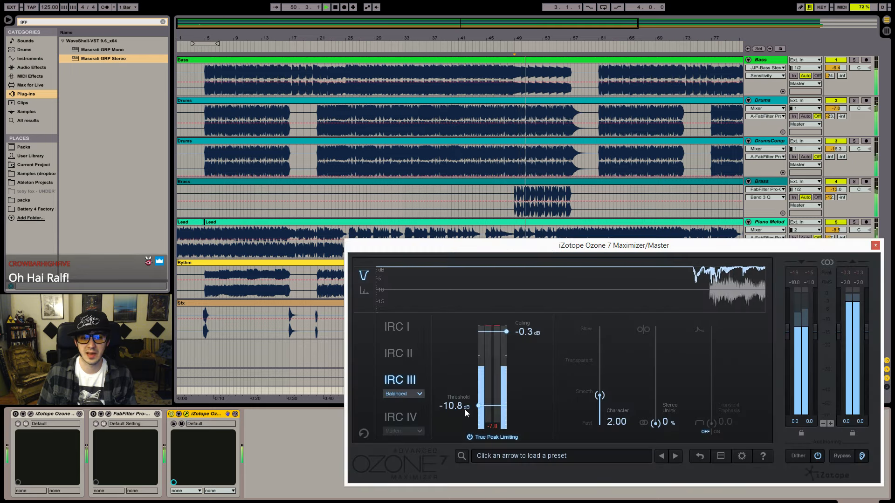
pyautogui.moveTo(465, 409); pyautogui.dragTo(458, 385)
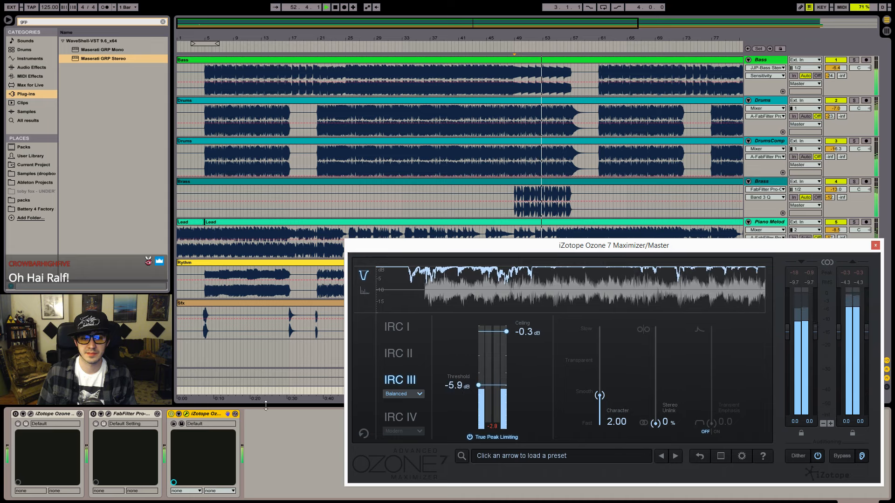
pyautogui.click(186, 414)
pyautogui.press('space')
pyautogui.press('space')
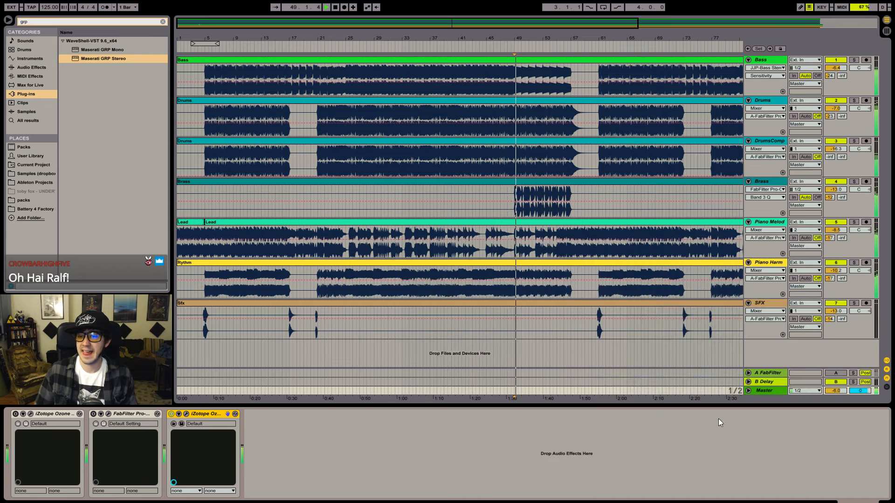
# - Turn off the Ozone 7 Maximizer on the Master track, replay the mix and set the Master volume to 0 dB
pyautogui.click(172, 414)
pyautogui.press('space')
pyautogui.press('space')
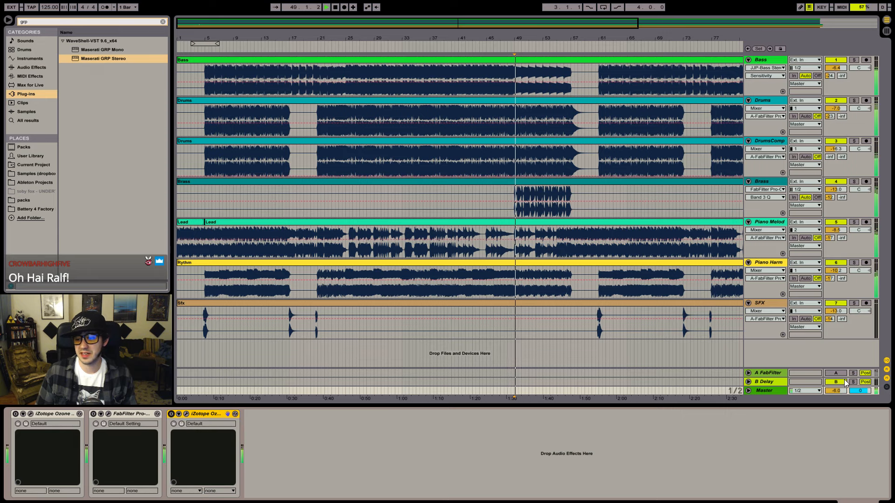
pyautogui.click(834, 391)
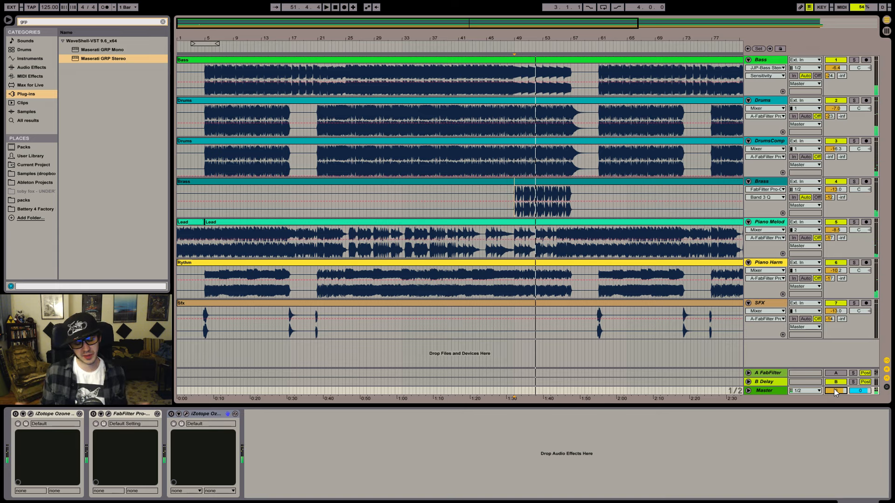
# - In an enlarged Session View mixer, set DrumsComp to -17 dB, Brass to -10 dB, Piano Melody to -5 dB and Piano Harm to -5.9 dB
pyautogui.press('Tab')
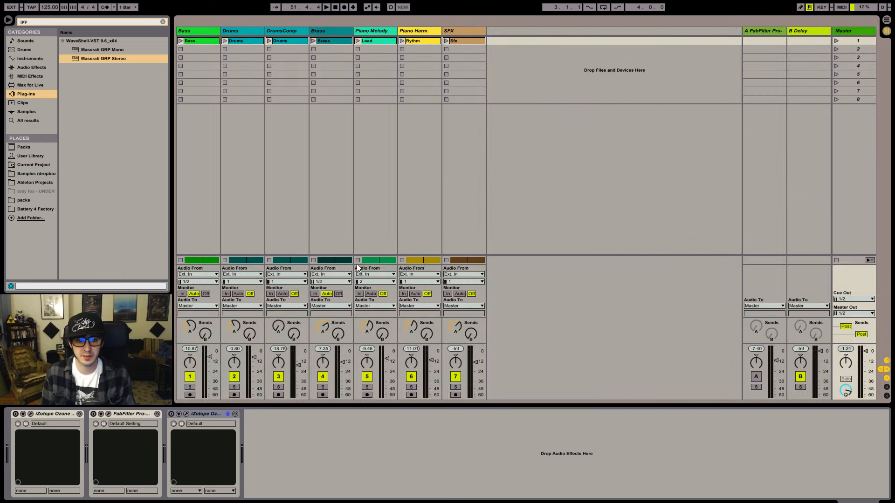
pyautogui.moveTo(352, 346); pyautogui.dragTo(359, 260)
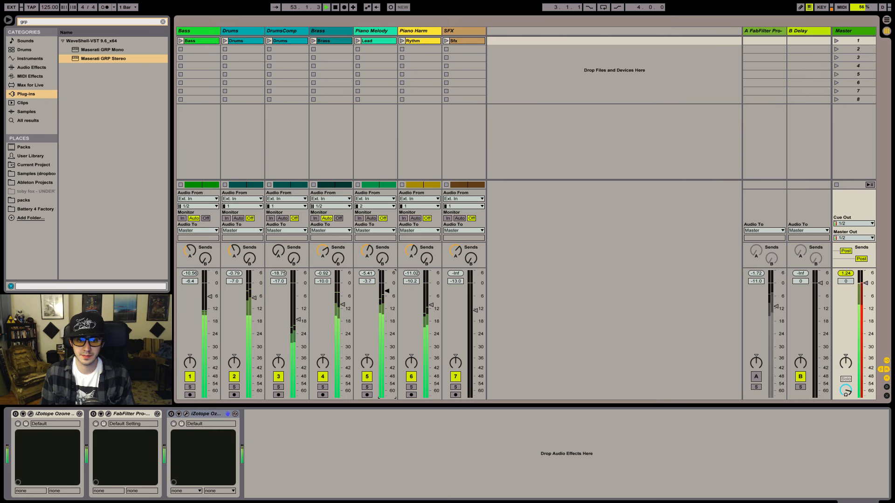
pyautogui.moveTo(387, 279); pyautogui.dragTo(431, 285)
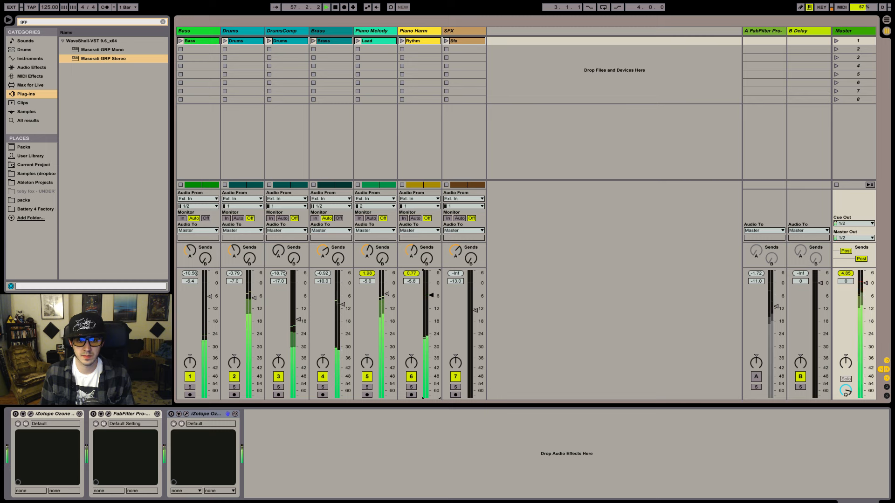
pyautogui.moveTo(431, 295); pyautogui.dragTo(431, 295)
# - Replay the section and set the Drums volume to -8.7 dB and the Bass volume to -6 dB
pyautogui.press('space')
pyautogui.press('space')
pyautogui.moveTo(254, 298); pyautogui.dragTo(210, 290)
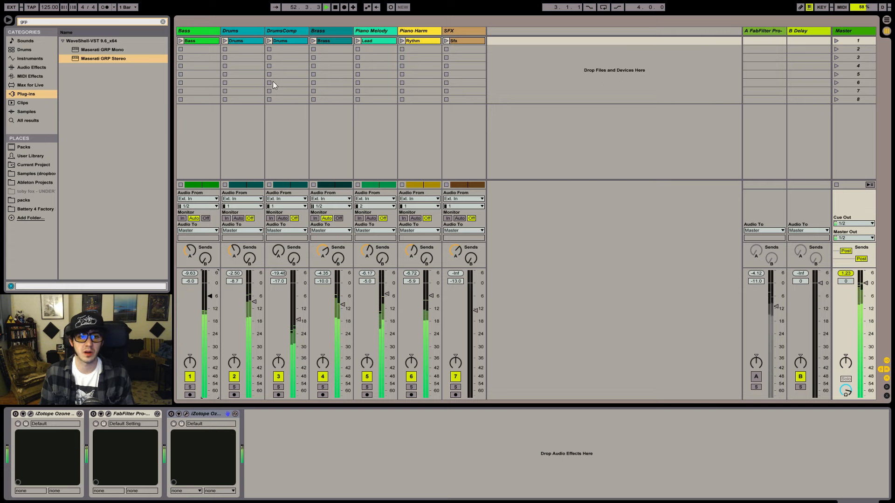
# - Copy the first sidechain compressor from the Piano Melody track and paste it before the last FabFilter plug-in on the Bass track
pyautogui.click(346, 55)
pyautogui.click(367, 65)
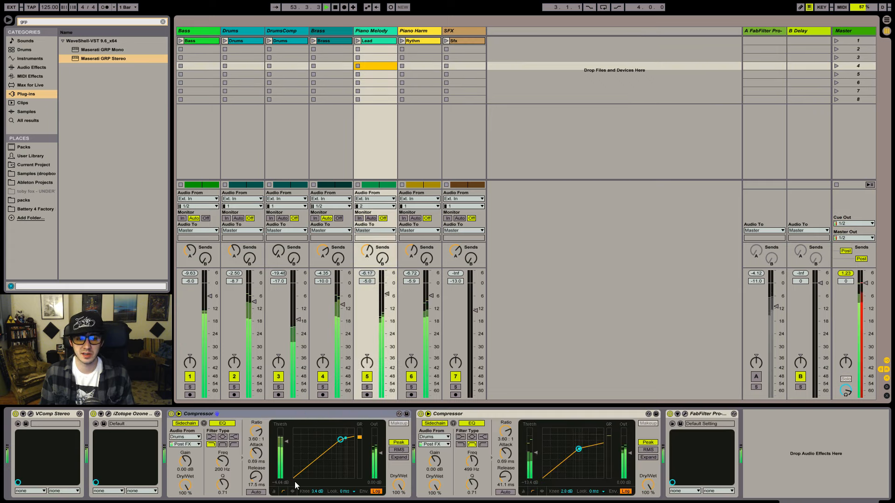
pyautogui.click(205, 75)
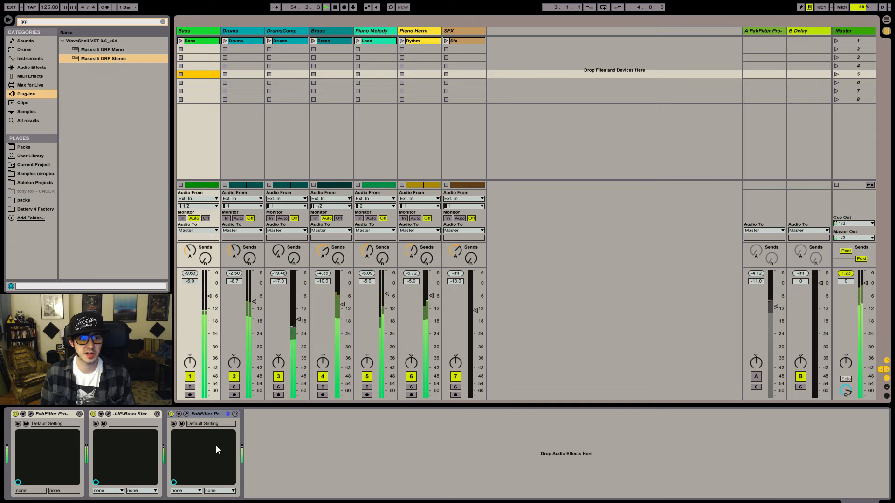
pyautogui.click(211, 415)
pyautogui.hotkey('ctrl', 'v')
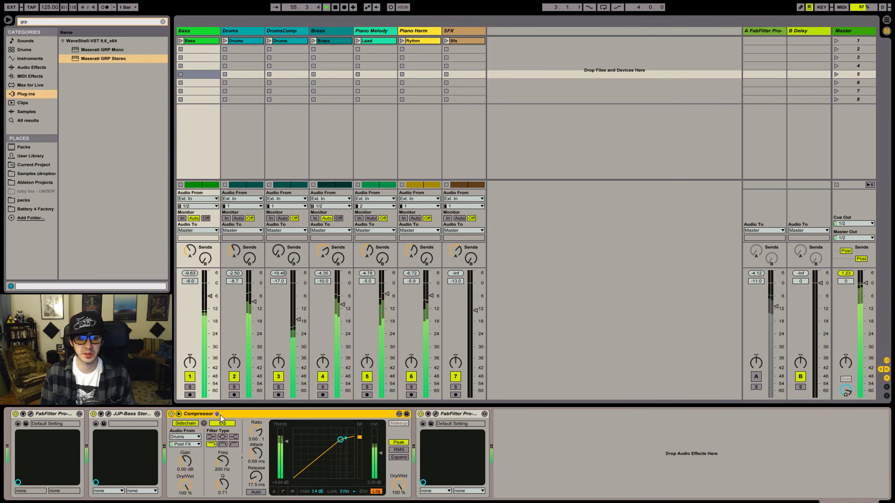
# - Solo the Bass, show its compressor's activity graph, and set the knee to 0.0 dB and the threshold to -7.66 dB
pyautogui.click(190, 387)
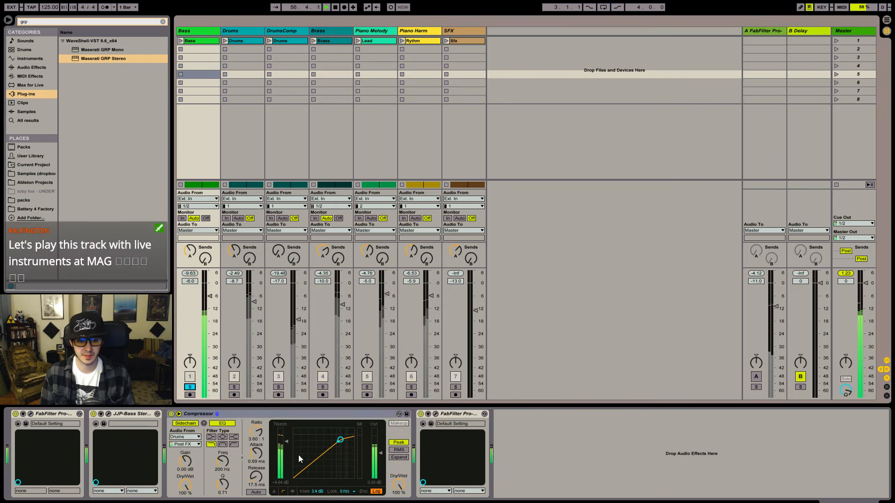
pyautogui.click(291, 491)
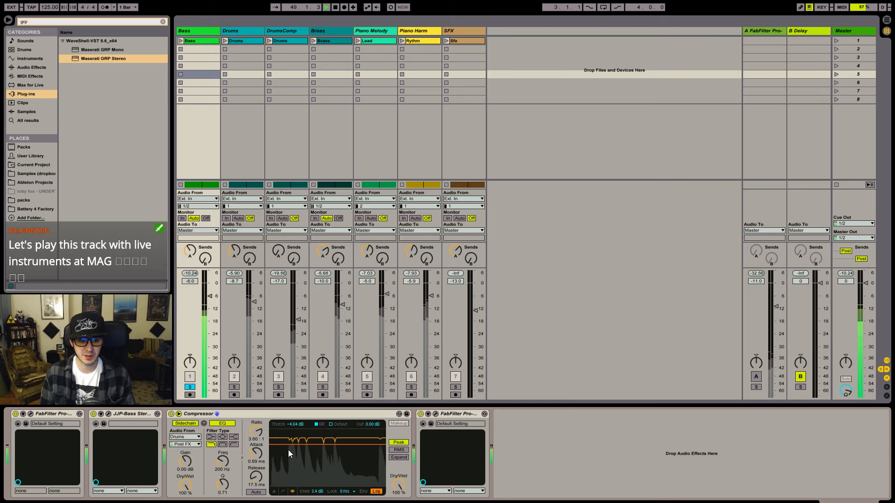
pyautogui.moveTo(317, 492); pyautogui.dragTo(317, 501)
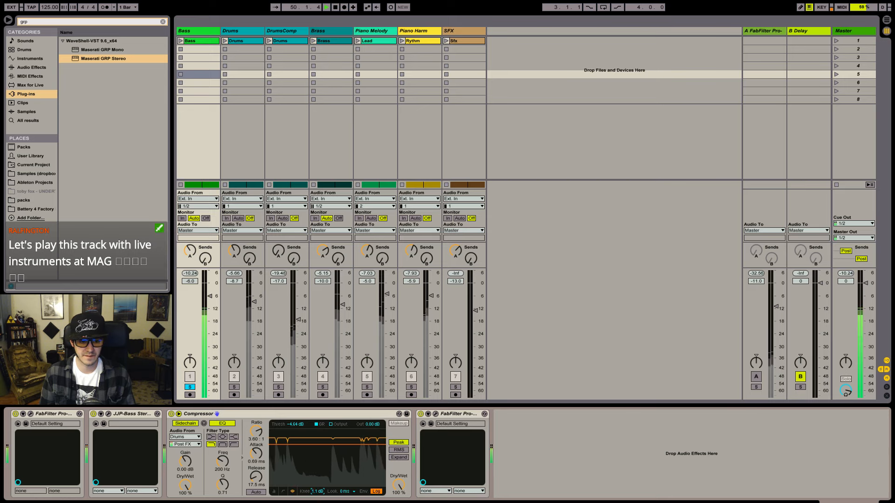
pyautogui.moveTo(309, 450); pyautogui.dragTo(309, 456)
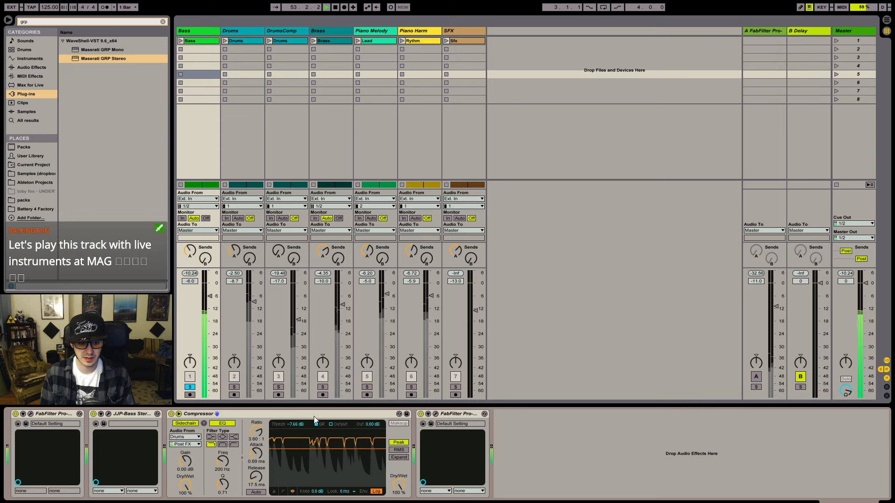
# - Duplicate the Bass track's sidechain compressor and lengthen the release to about 33 ms
pyautogui.click(298, 413)
pyautogui.hotkey('ctrl', 'd')
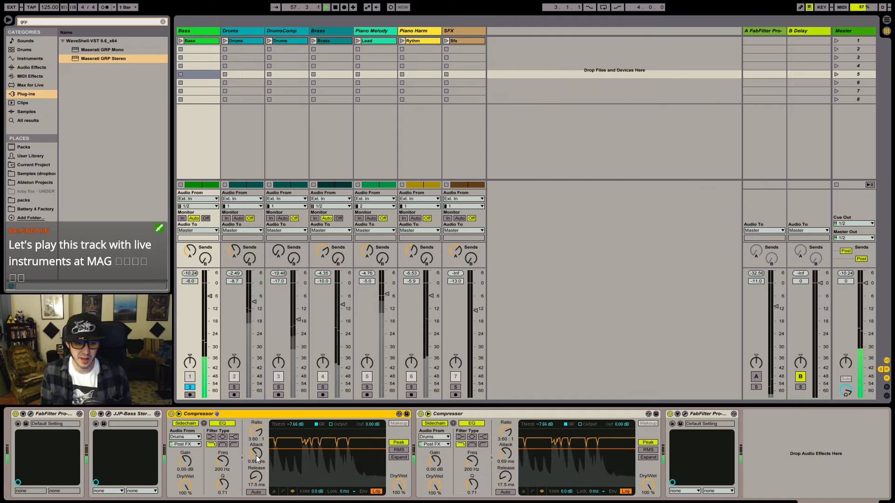
pyautogui.moveTo(255, 477); pyautogui.dragTo(256, 470)
pyautogui.click(503, 477)
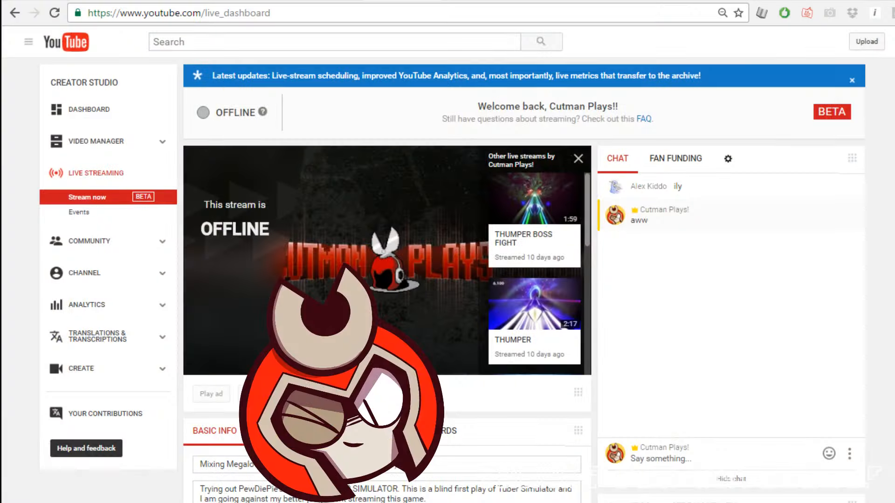
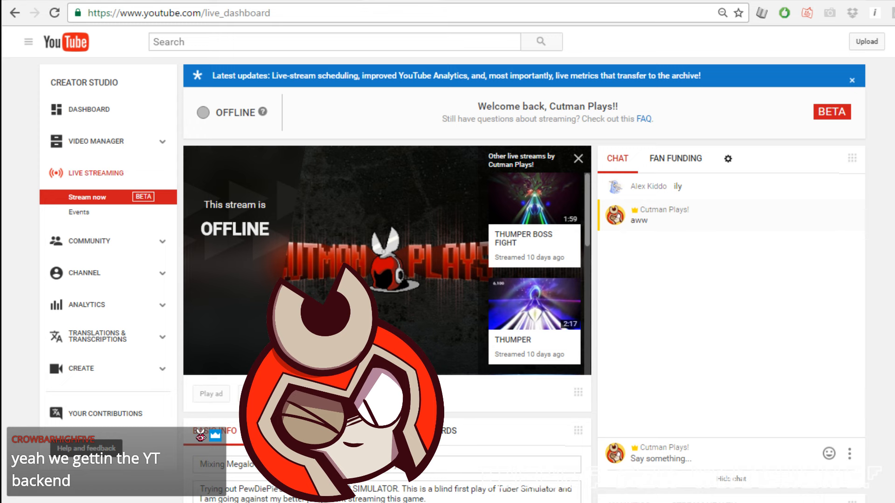
# - Switch the OBS stream to the Producing scene and return to Ableton Live, where the Drums clip is being converted to MIDI
pyautogui.click(464, 426)
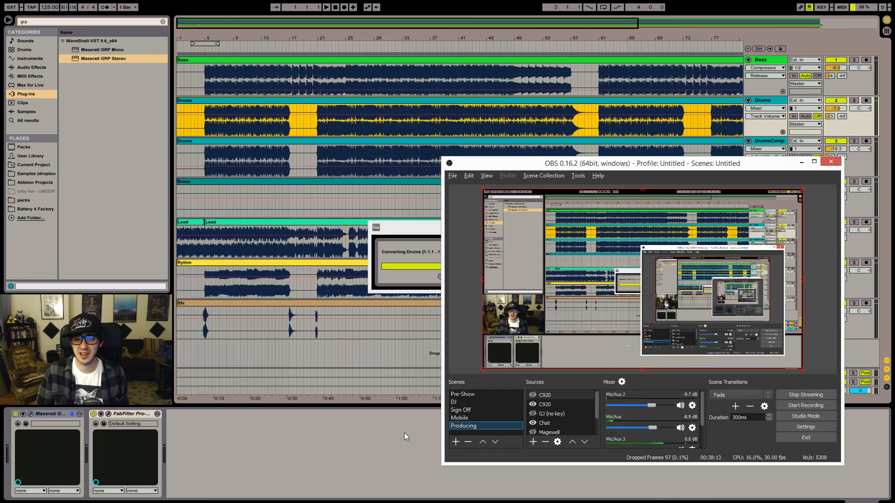
pyautogui.click(416, 230)
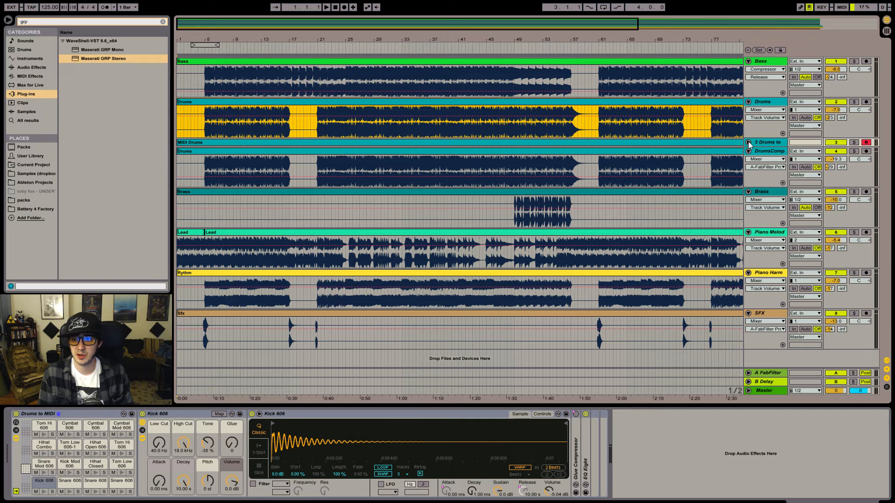
# - Unfold the converted Drums to MIDI track, solo it and play it from bar 5
pyautogui.click(748, 142)
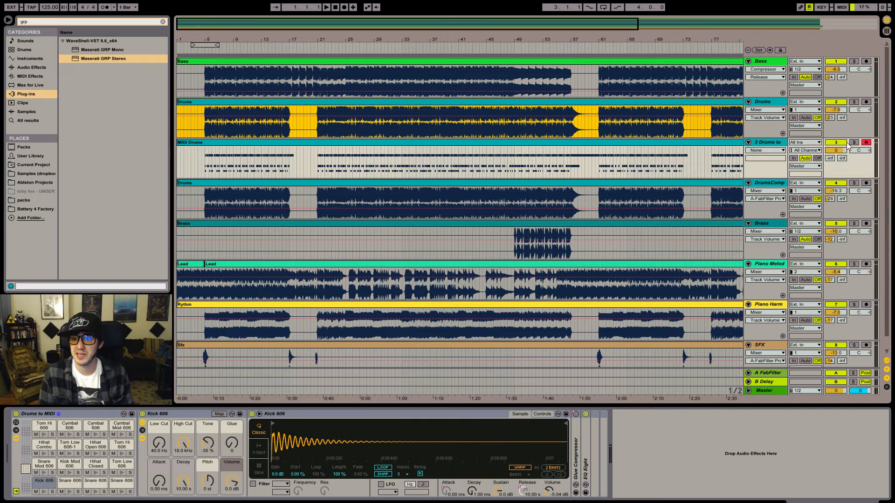
pyautogui.click(853, 143)
pyautogui.press('space')
pyautogui.click(205, 167)
pyautogui.press('space')
pyautogui.press('space')
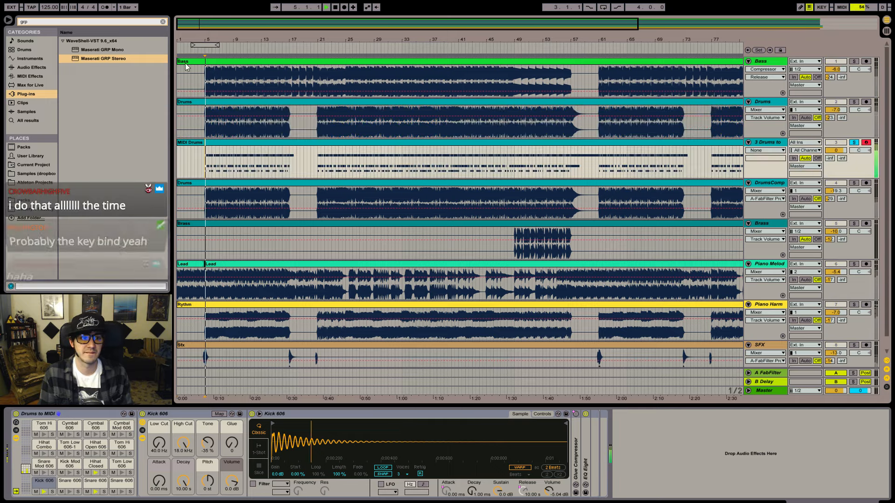
# - Replay the converted MIDI drums from bar 5 against the original waveform and add the Drums track to the solo
pyautogui.moveTo(197, 41); pyautogui.dragTo(69, 125)
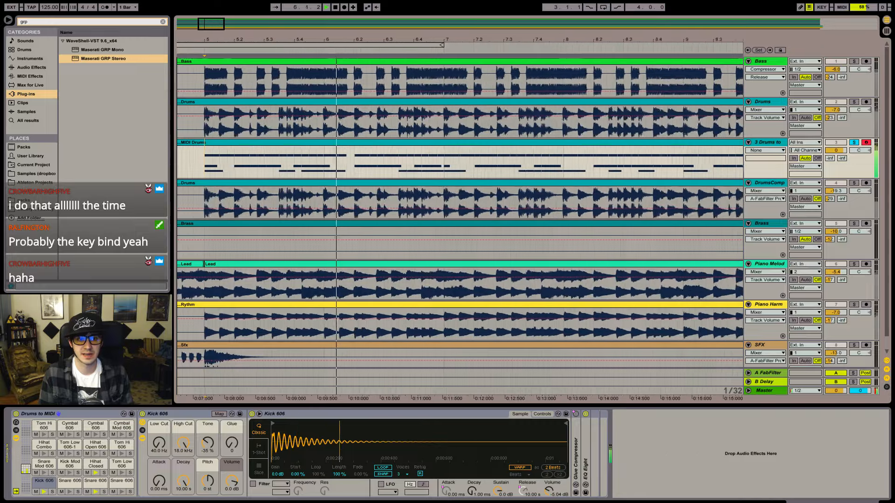
pyautogui.moveTo(278, 29); pyautogui.dragTo(278, 29)
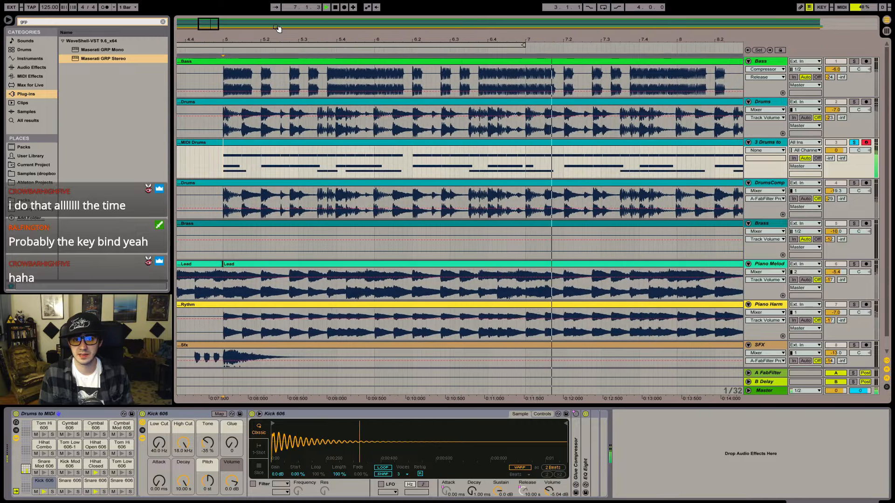
pyautogui.press('space')
pyautogui.press('space')
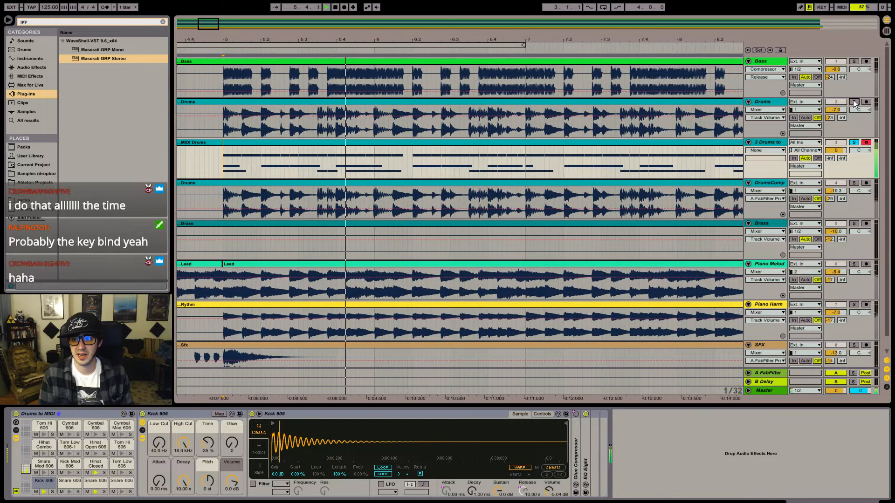
pyautogui.click(854, 101)
# - Delete all notes in the MIDI Drums clip except those on the Kick 606 row
pyautogui.doubleClick(703, 142)
pyautogui.press('space')
pyautogui.moveTo(174, 440); pyautogui.dragTo(890, 465)
pyautogui.press('Delete')
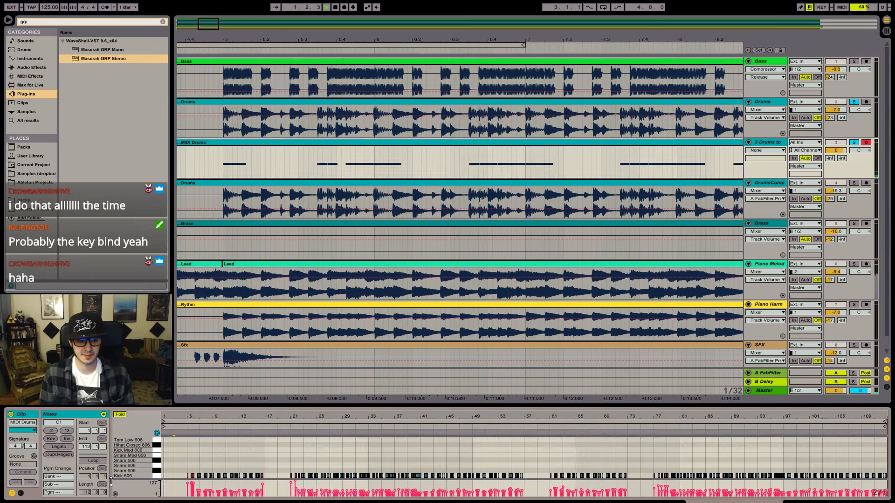
# - Play the kick-only MIDI clip together with the Drums track from bar 5
pyautogui.click(224, 161)
pyautogui.press('space')
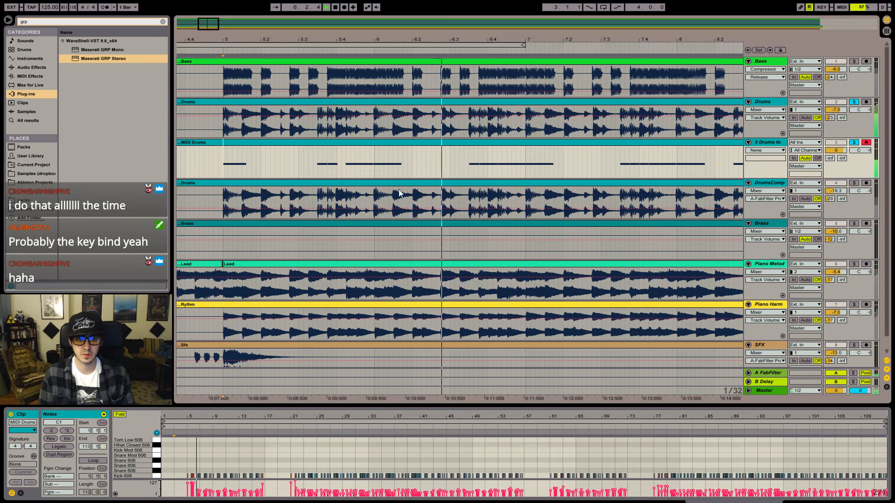
pyautogui.press('space')
pyautogui.press('space')
# - Raise the velocity of all notes in the MIDI Drums clip to the maximum and take the Drums track out of solo
pyautogui.click(233, 449)
pyautogui.hotkey('ctrl', 'a')
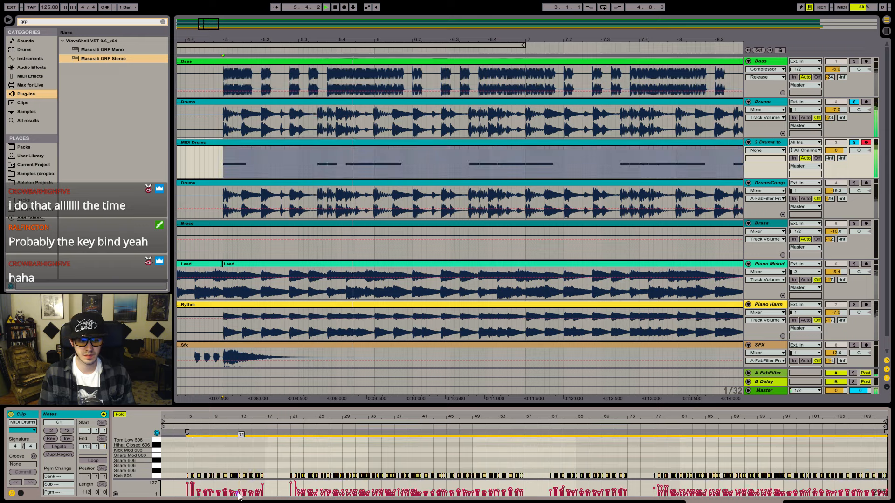
pyautogui.moveTo(248, 488); pyautogui.dragTo(251, 443)
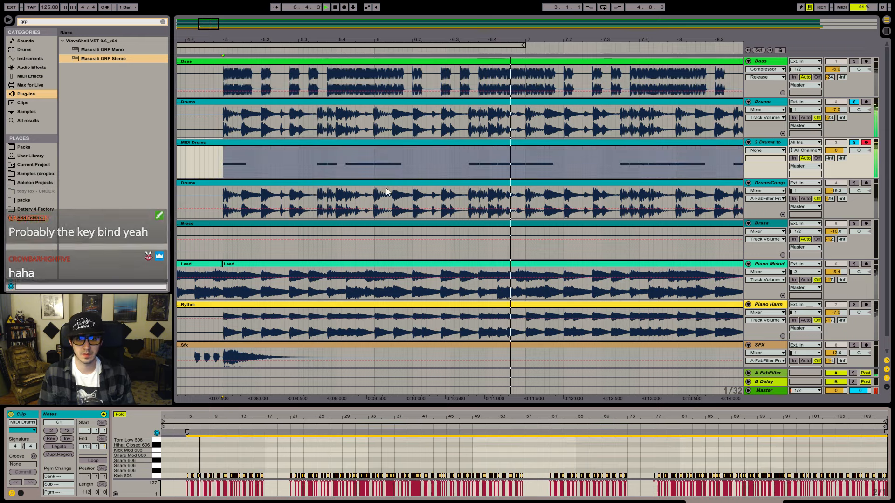
pyautogui.moveTo(207, 24); pyautogui.dragTo(207, 5)
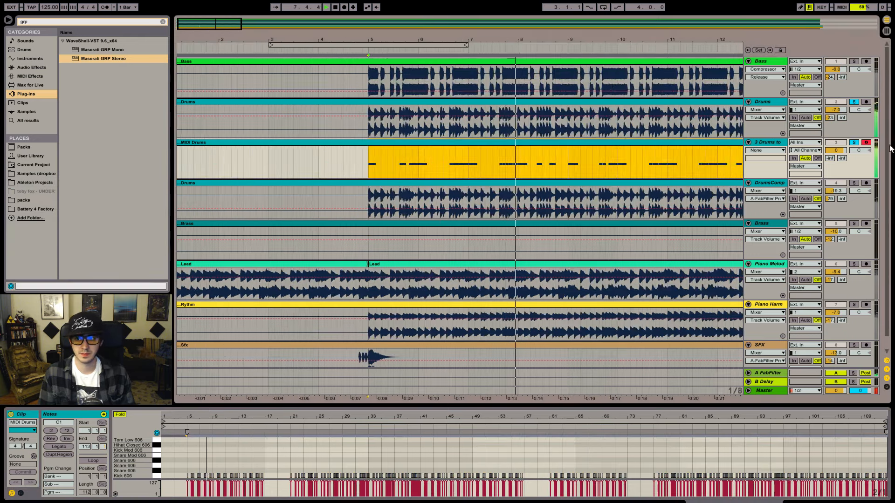
pyautogui.click(854, 102)
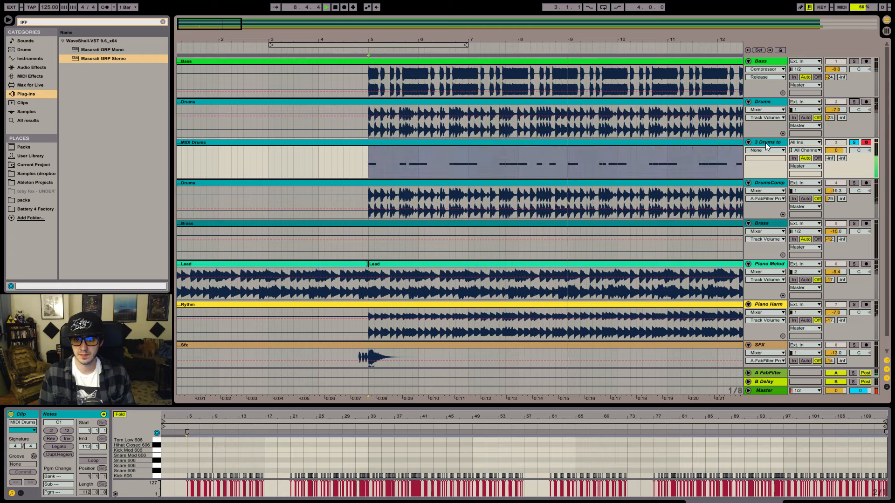
# - Show the Bass track's devices, then turn off and collapse both sidechain compressors
pyautogui.click(767, 145)
pyautogui.click(599, 80)
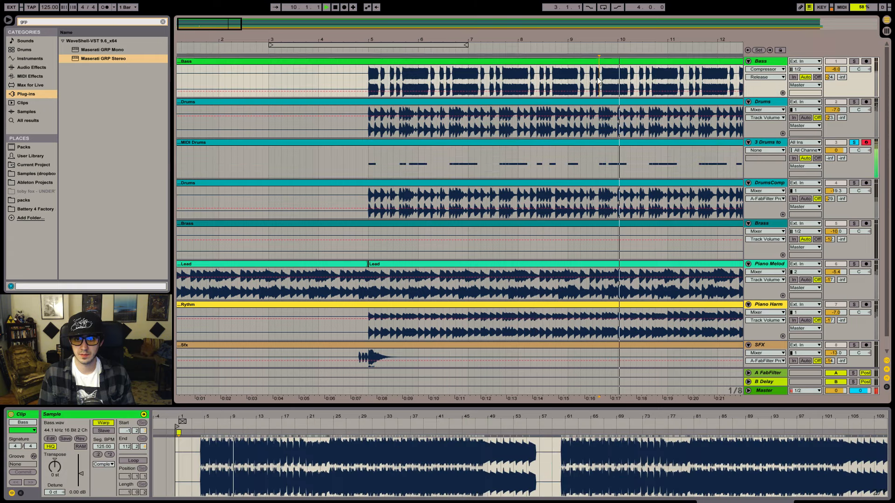
pyautogui.hotkey('shift', 'Tab')
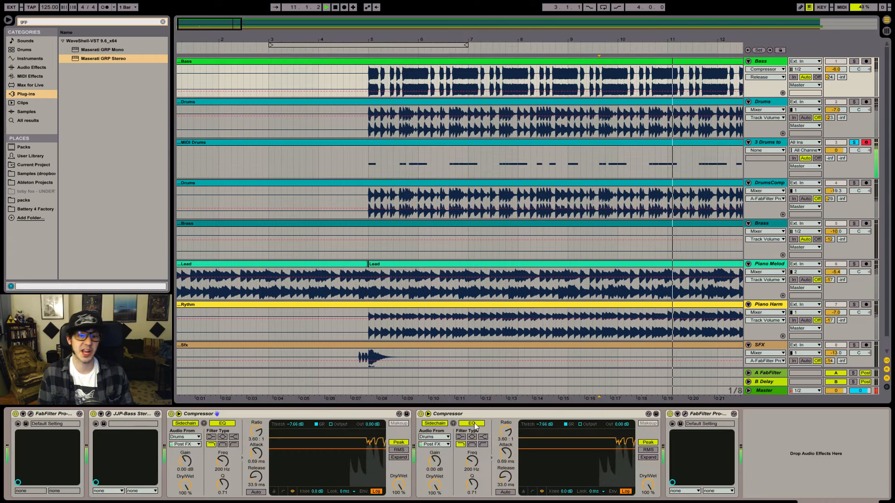
pyautogui.click(420, 414)
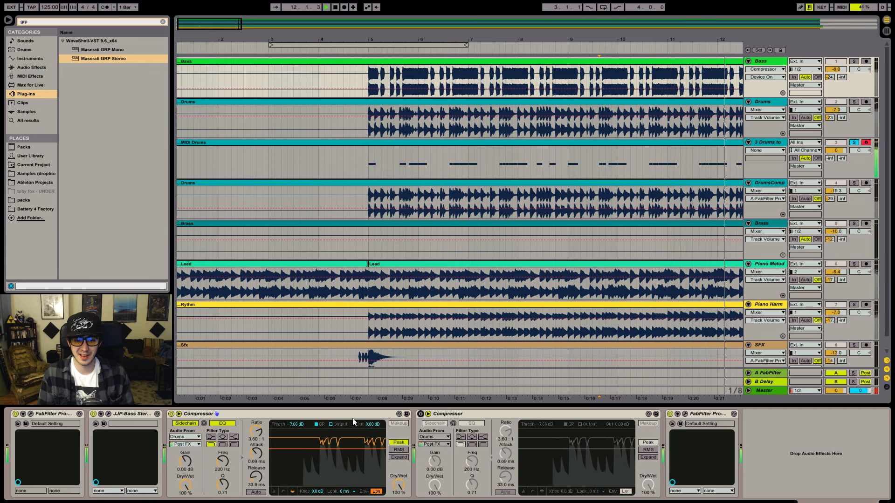
pyautogui.click(171, 415)
pyautogui.doubleClick(209, 412)
pyautogui.doubleClick(265, 411)
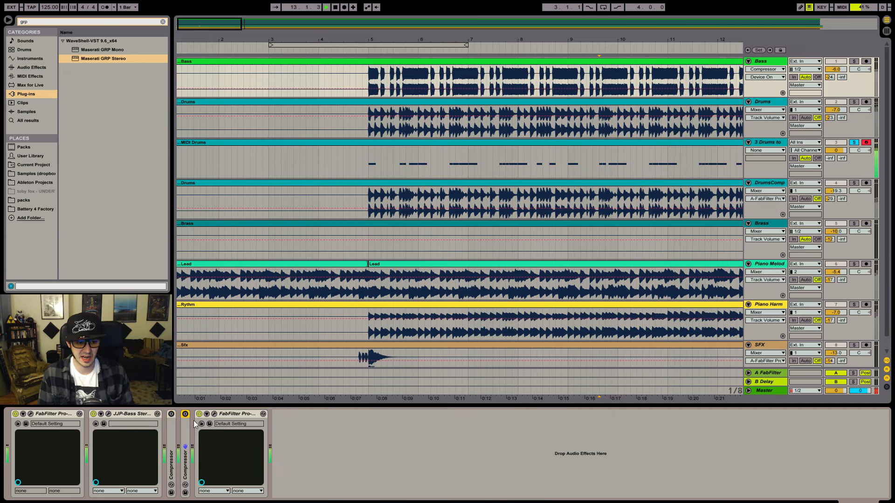
# - Add another copy of the Bass compressor, activate it and set its sidechain source to 3-Drums to MIDI
pyautogui.doubleClick(185, 428)
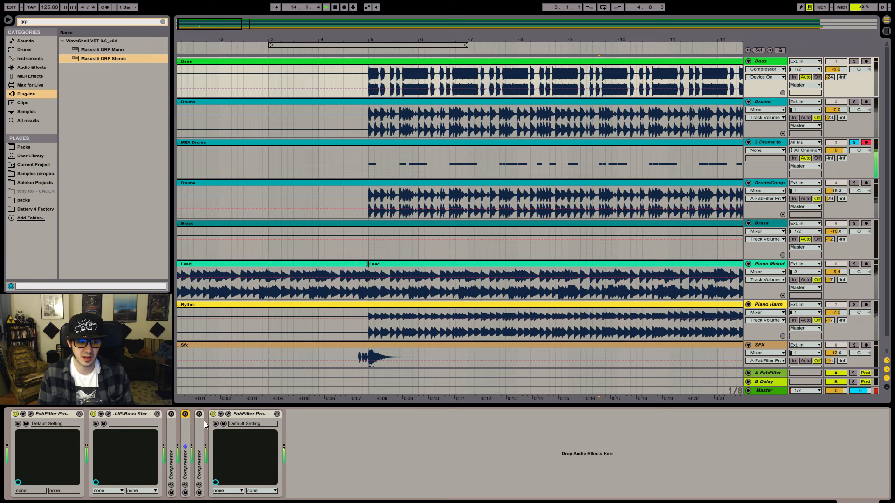
pyautogui.click(213, 423)
pyautogui.click(213, 437)
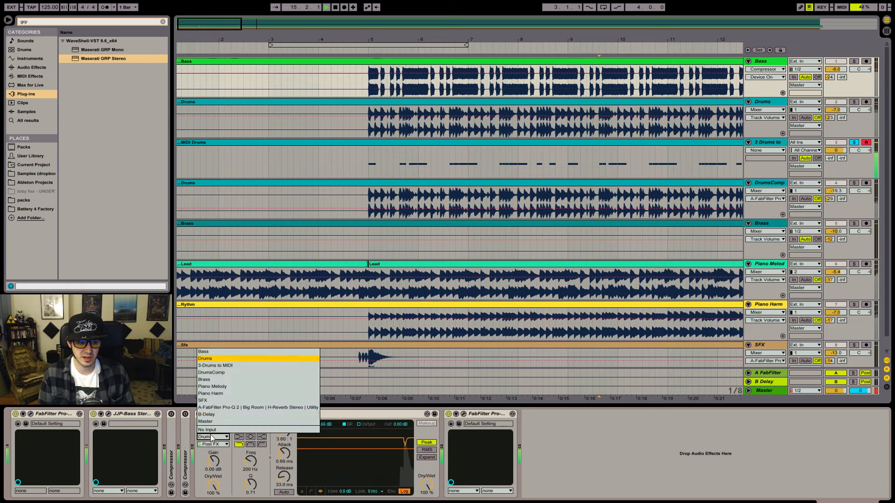
pyautogui.click(231, 366)
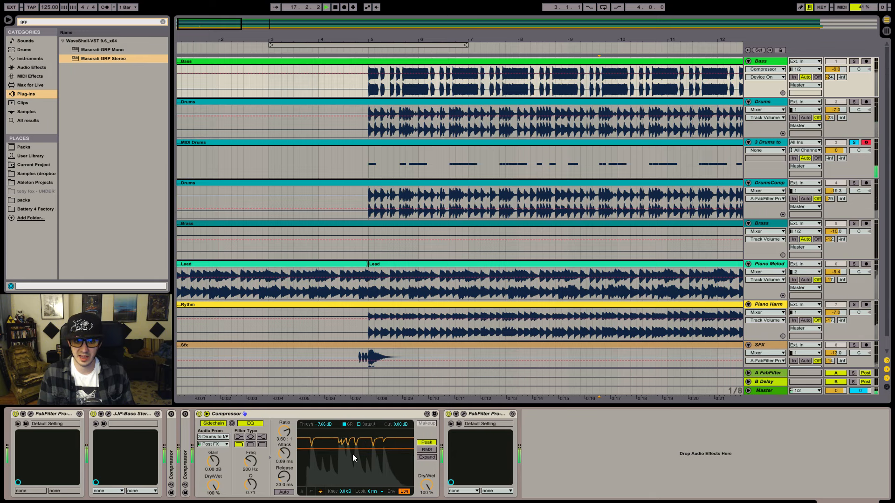
# - Play from bar 5 and set the new Bass compressor's threshold to -20.6 dB and its release to 15.5 ms
pyautogui.click(367, 74)
pyautogui.press('space')
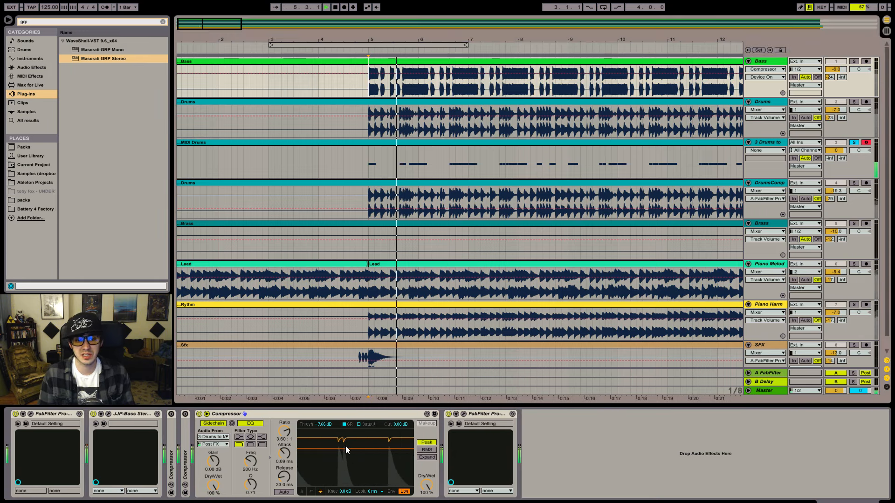
pyautogui.moveTo(346, 448); pyautogui.dragTo(346, 466)
pyautogui.moveTo(284, 476); pyautogui.dragTo(284, 481)
pyautogui.press('space')
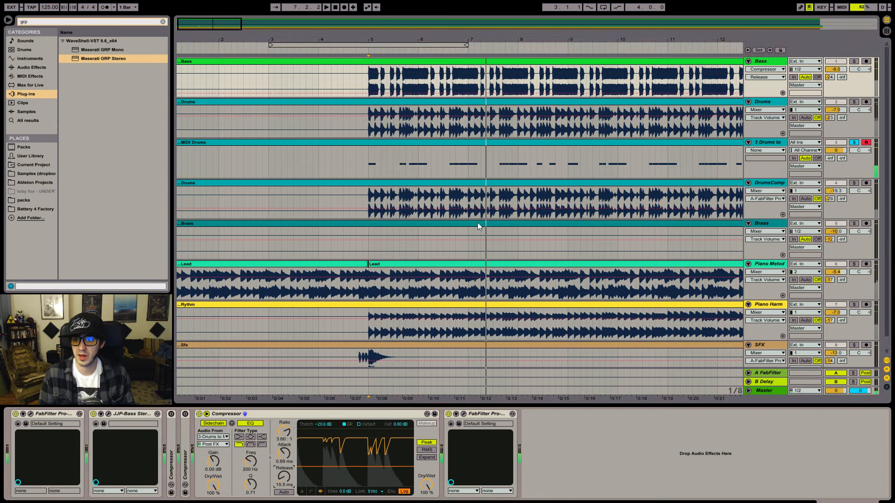
# - Show the devices of the 3 Drums to MIDI track and select the Kick 606 pad
pyautogui.click(383, 160)
pyautogui.doubleClick(383, 160)
pyautogui.hotkey('shift', 'Tab')
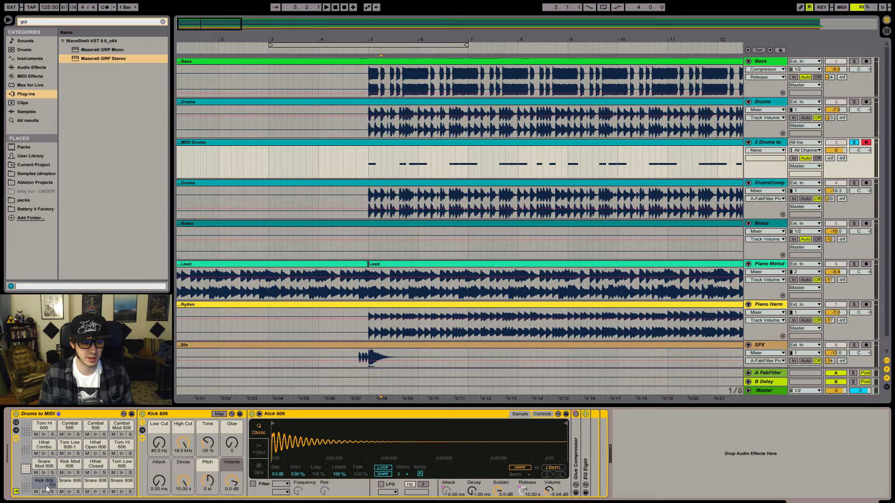
pyautogui.click(46, 485)
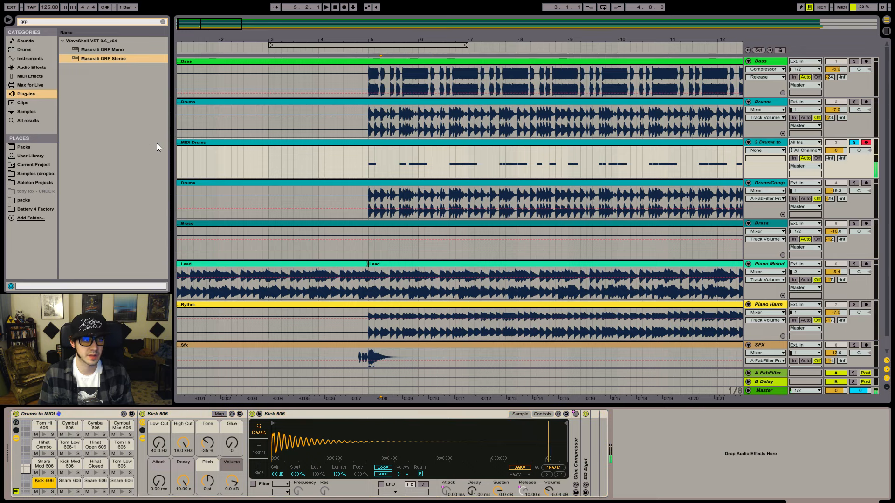
# - Search the drum library for kick and expand the Kick folder inside Drum Hits
pyautogui.click(28, 174)
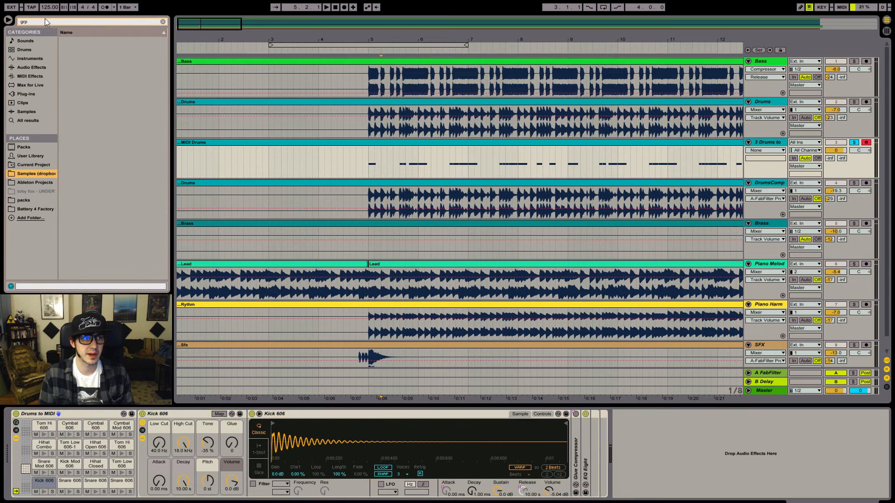
pyautogui.write('kick')
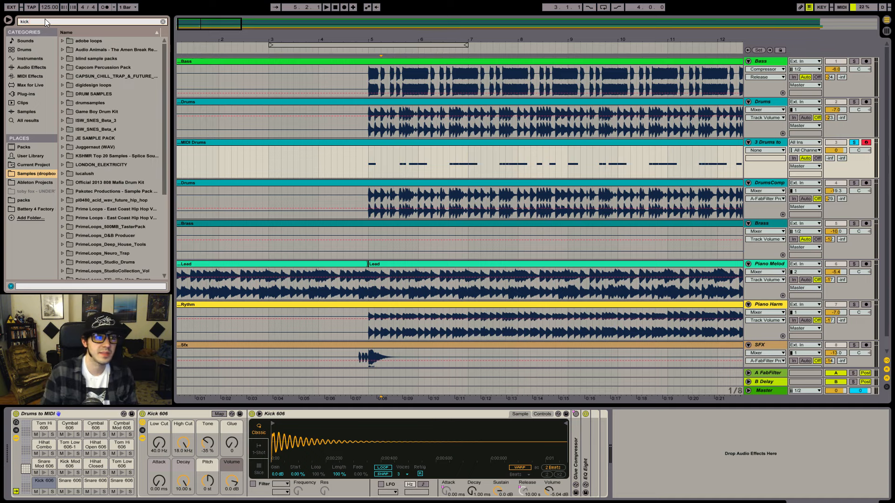
pyautogui.click(28, 50)
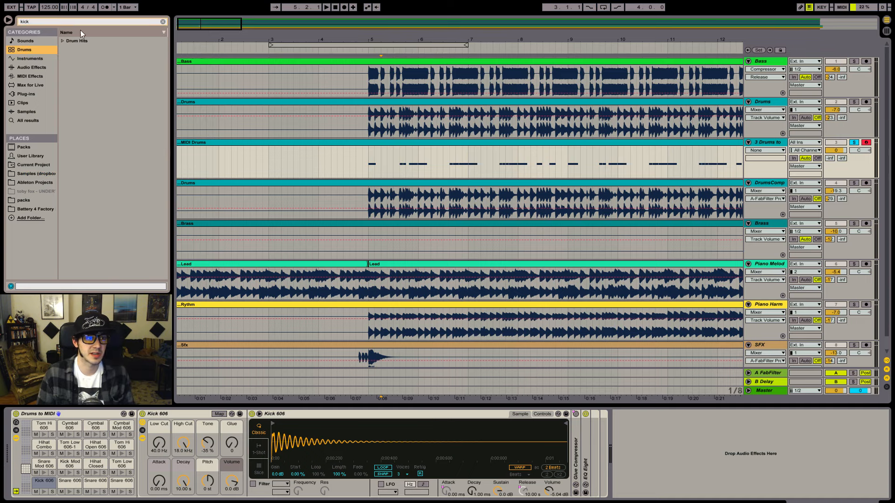
pyautogui.click(62, 40)
pyautogui.click(68, 58)
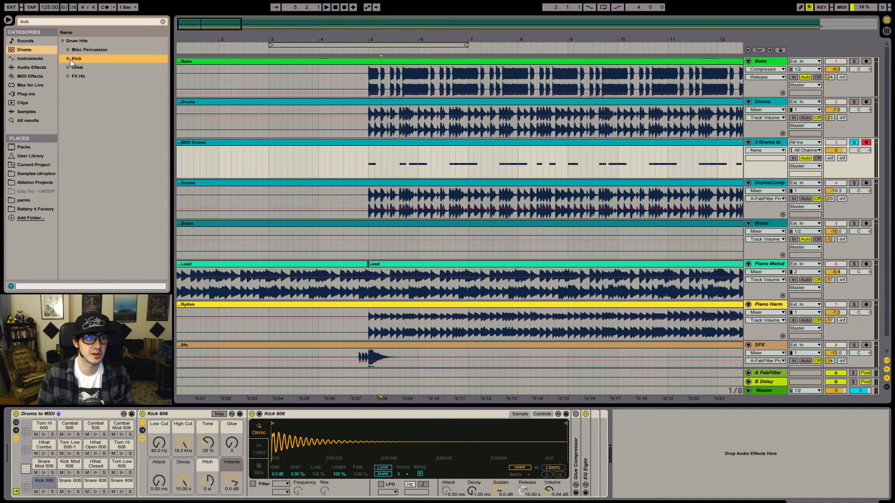
# - Audition the kick samples one after another and replace the Kick 606 pad's sample with Kick-707.aif
pyautogui.click(106, 68)
pyautogui.press('Down')
pyautogui.press('Down')
pyautogui.press('Down')
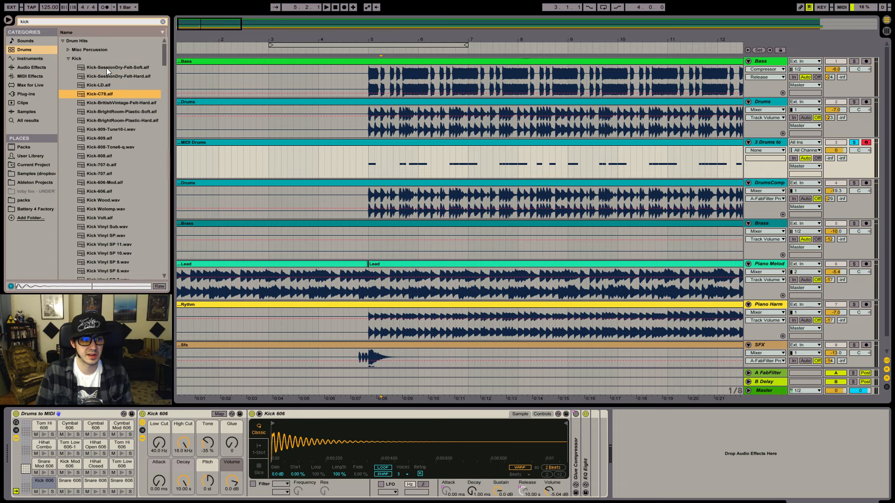
pyautogui.press('Down')
pyautogui.press('Down')
pyautogui.press('Down')
pyautogui.press('Down')
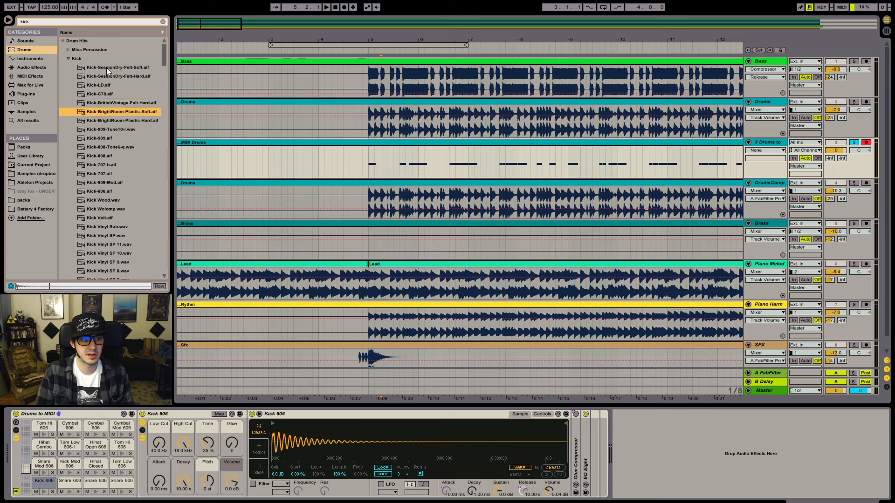
pyautogui.press('Down')
pyautogui.press('Down')
pyautogui.press('Down')
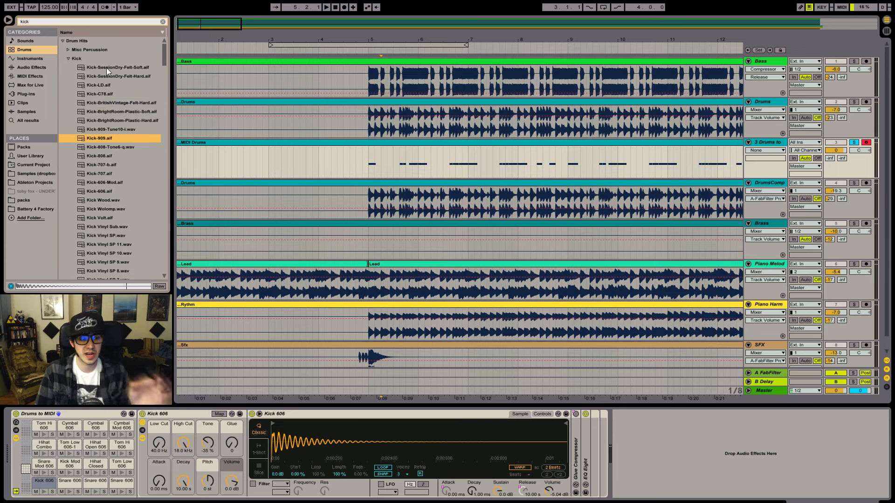
pyautogui.press('Down')
pyautogui.press('Down')
pyautogui.press('Down')
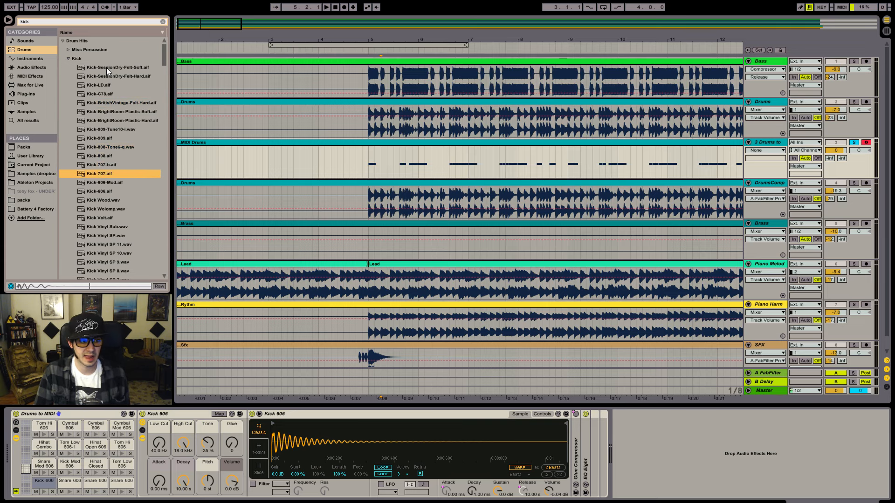
pyautogui.press('Up')
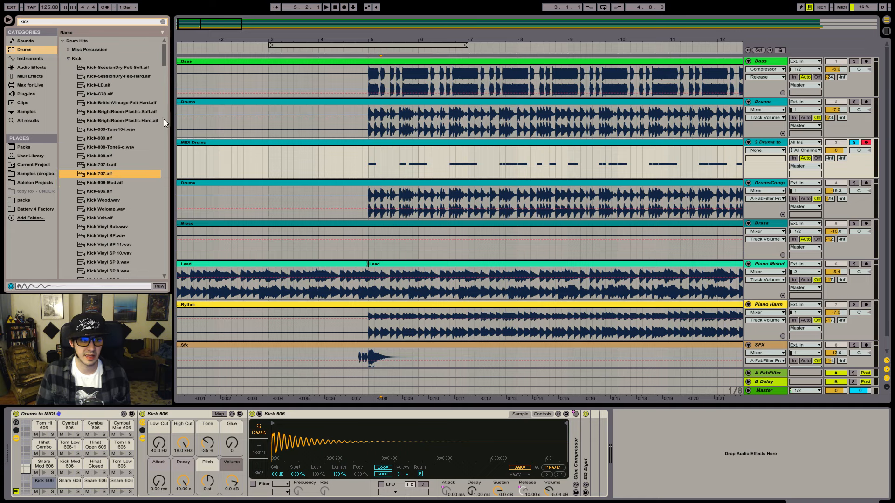
pyautogui.moveTo(96, 173); pyautogui.dragTo(272, 429)
# - Play the song and set the active Bass sidechain compressor's threshold to -10.6 dB
pyautogui.press('space')
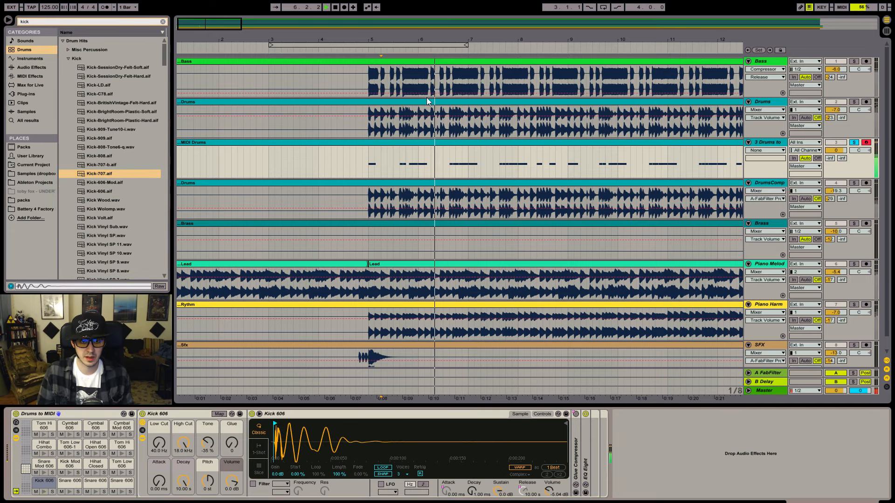
pyautogui.click(381, 77)
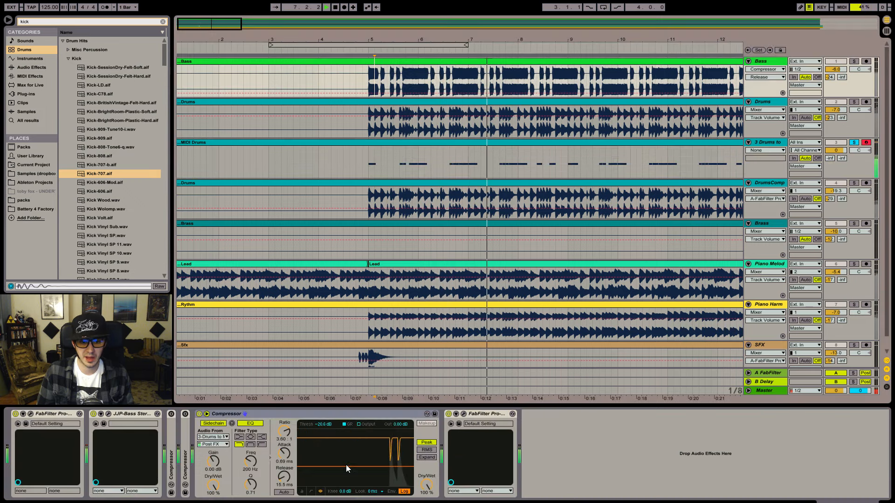
pyautogui.moveTo(346, 465); pyautogui.dragTo(346, 456)
# - Take the 3 Drums to MIDI track out of solo, then mute and unmute it to compare the mix
pyautogui.click(853, 143)
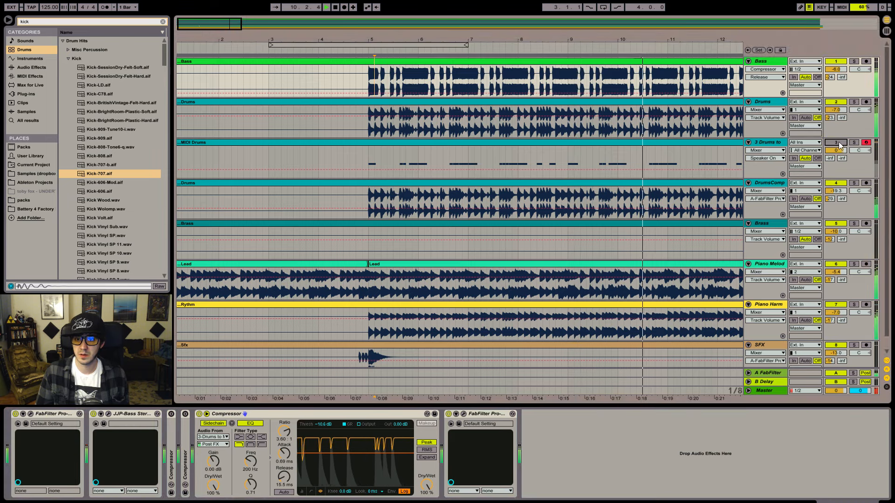
pyautogui.click(835, 142)
pyautogui.click(836, 142)
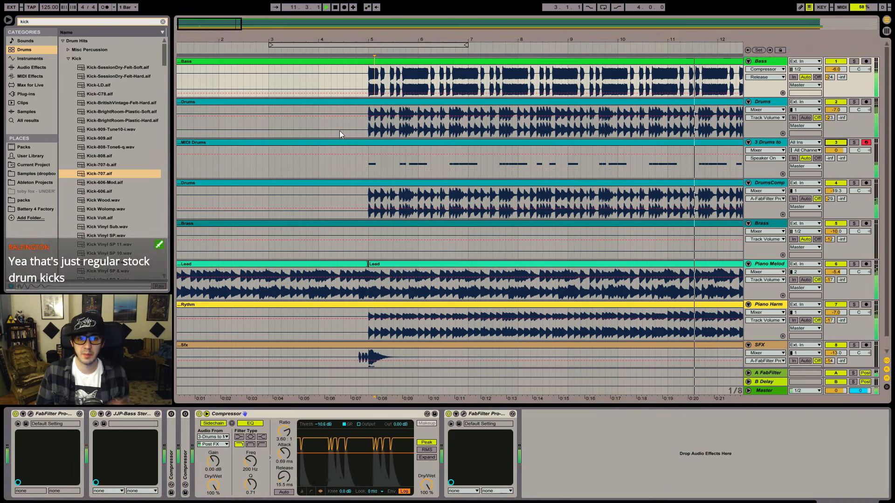
# - Play from bar 5, rename the 3 Drums to MIDI track to Kick and set its volume to -6.0 dB
pyautogui.click(368, 127)
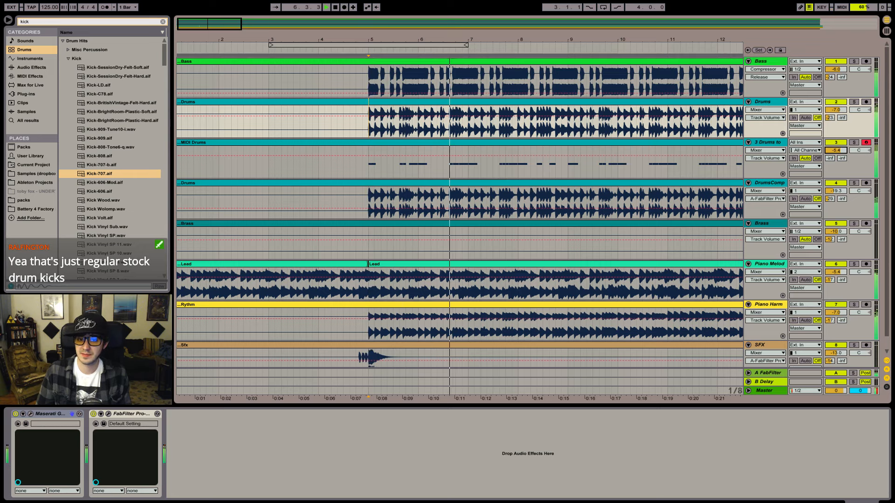
pyautogui.moveTo(835, 150); pyautogui.dragTo(829, 130)
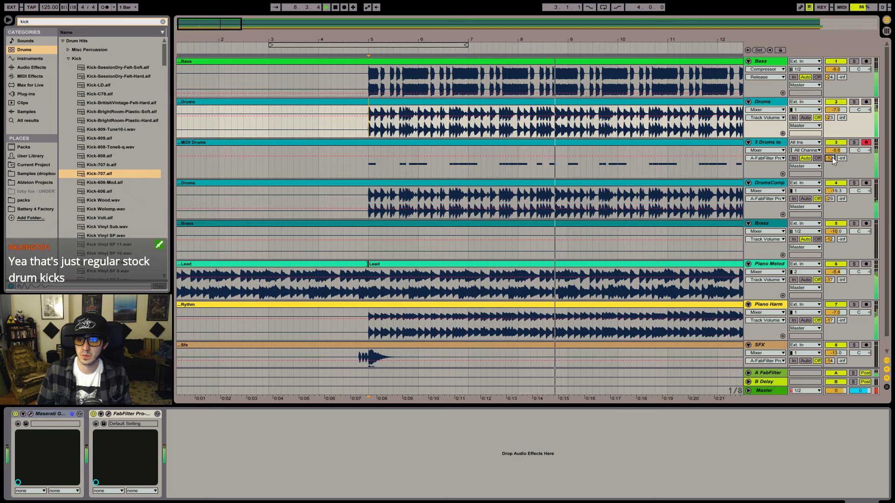
pyautogui.click(781, 143)
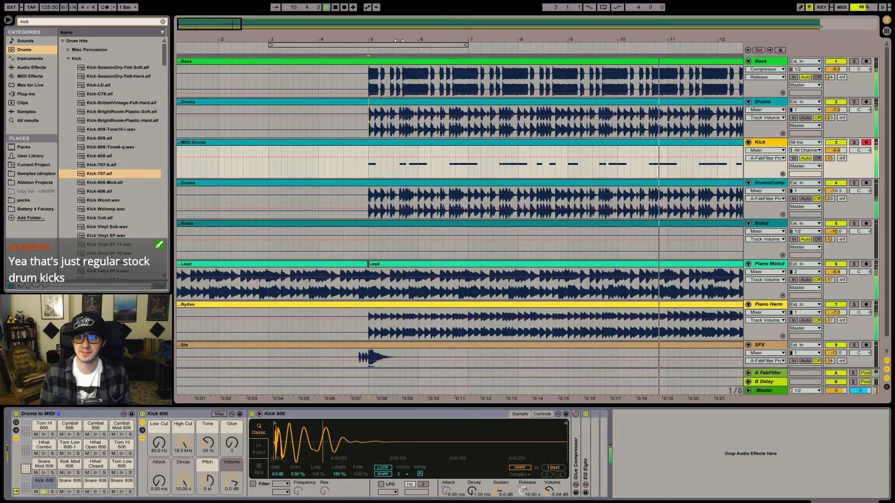
pyautogui.moveTo(251, 27); pyautogui.dragTo(251, 7)
pyautogui.moveTo(838, 150); pyautogui.dragTo(838, 152)
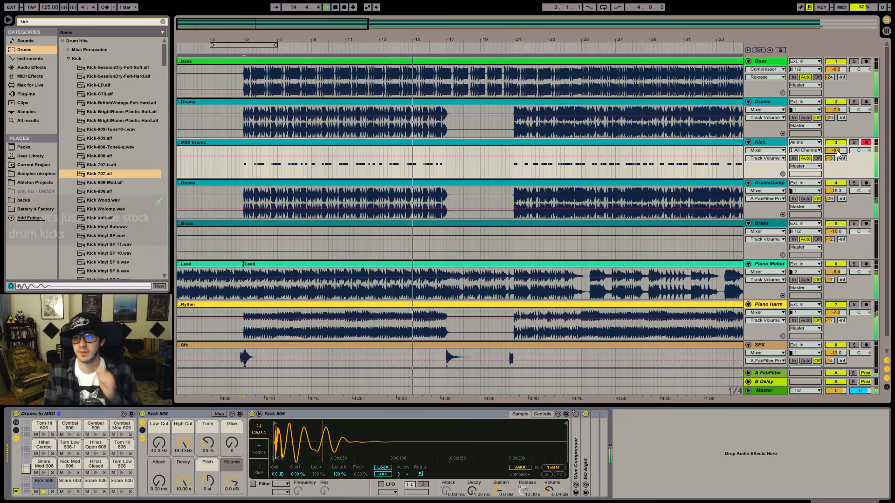
pyautogui.click(773, 143)
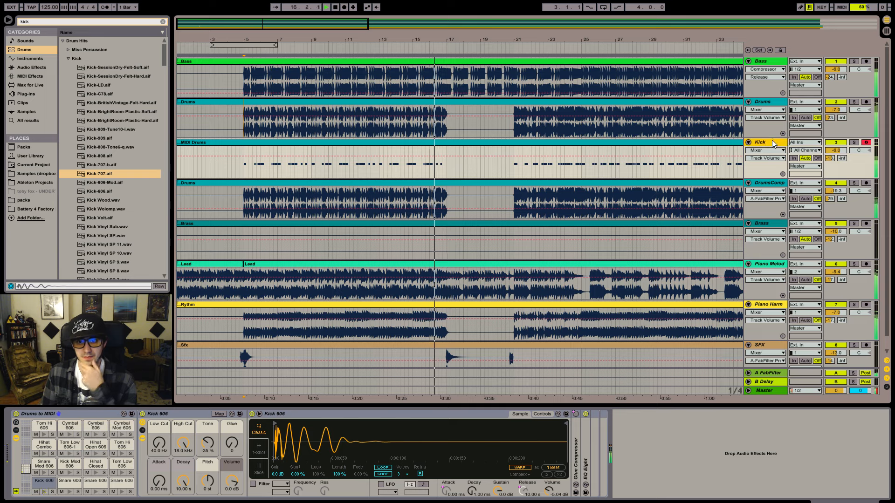
# - Solo the Kick track, play it from bar 21 and select the Kick 606 Tone control
pyautogui.click(854, 142)
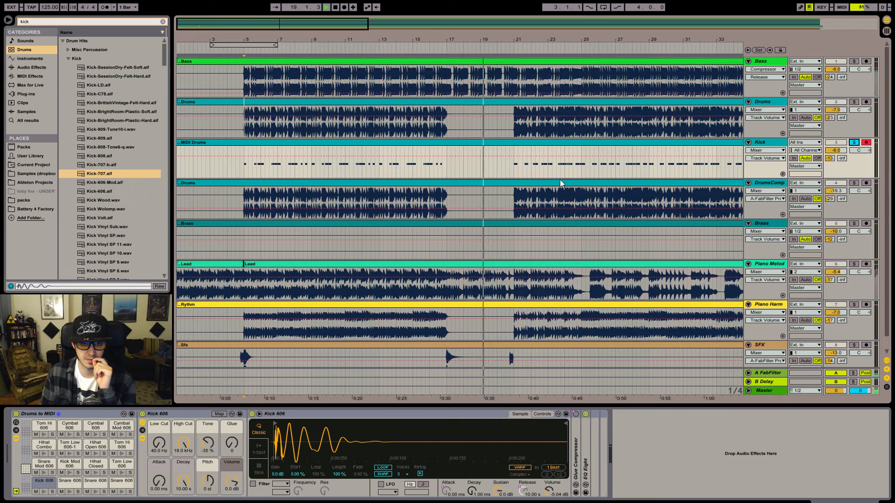
pyautogui.click(513, 173)
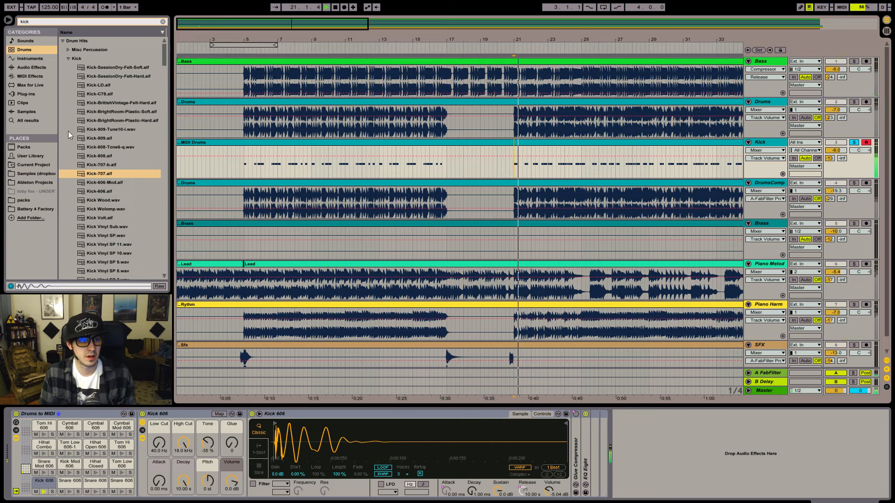
pyautogui.click(209, 443)
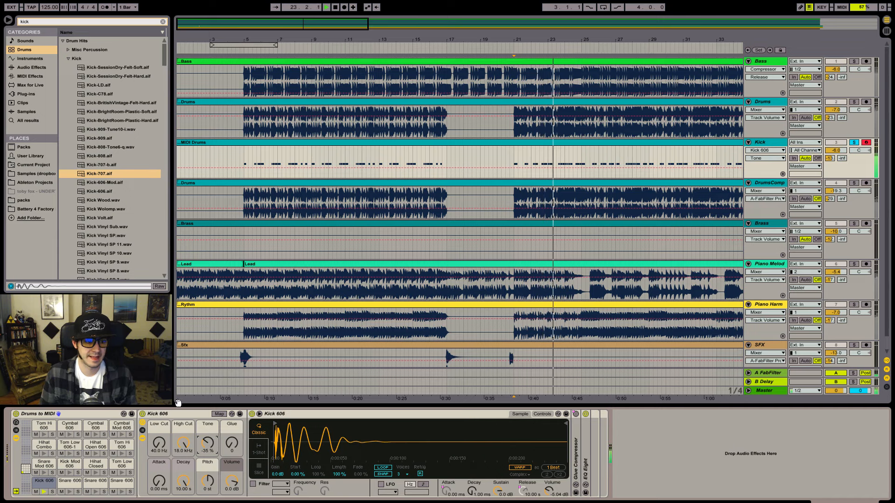
# - Search the plug-ins for jjp
pyautogui.click(28, 95)
pyautogui.click(52, 23)
pyautogui.write('jjp')
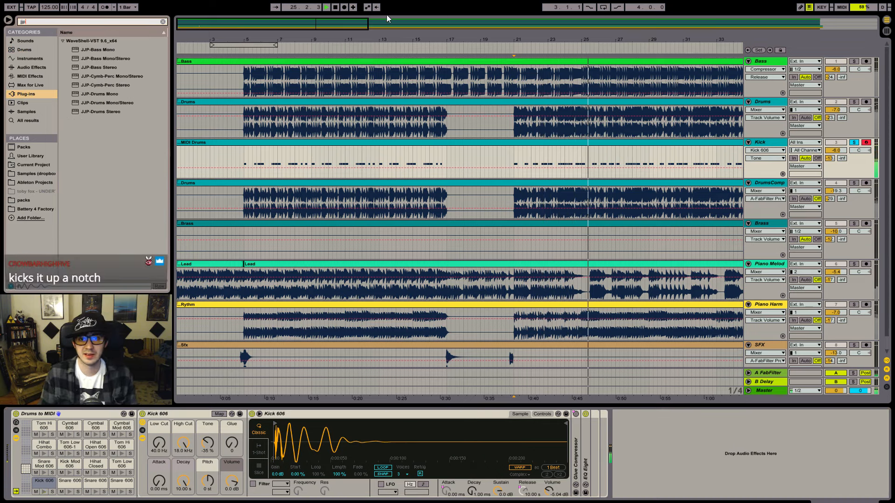
# - Solo the Drums track together with the Kick track and listen to both around bars 22 to 24
pyautogui.moveTo(311, 23); pyautogui.dragTo(311, 35)
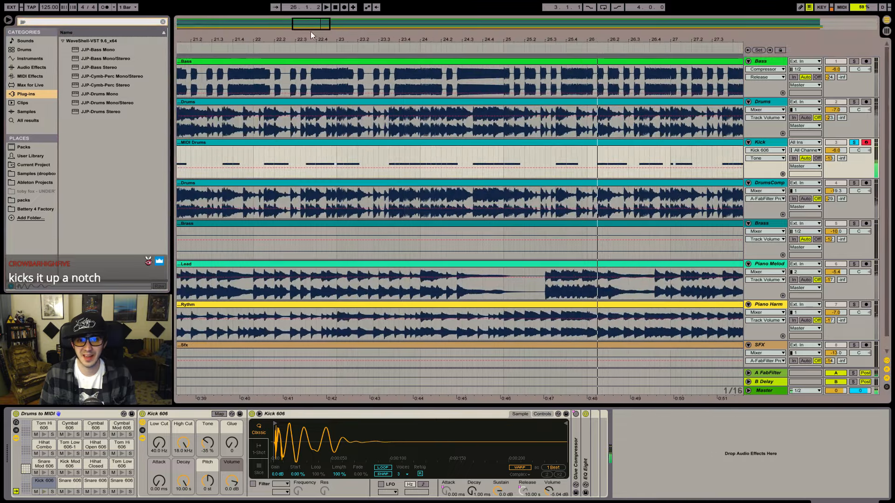
pyautogui.click(317, 155)
pyautogui.click(853, 102)
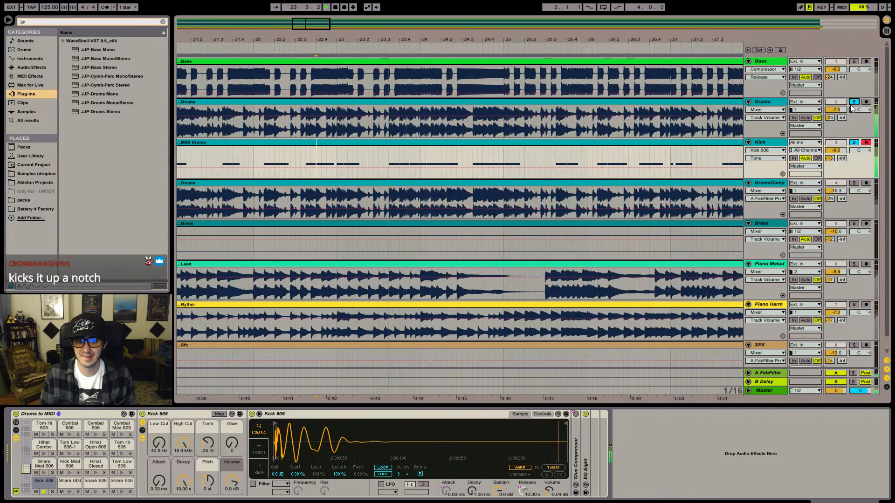
pyautogui.click(401, 144)
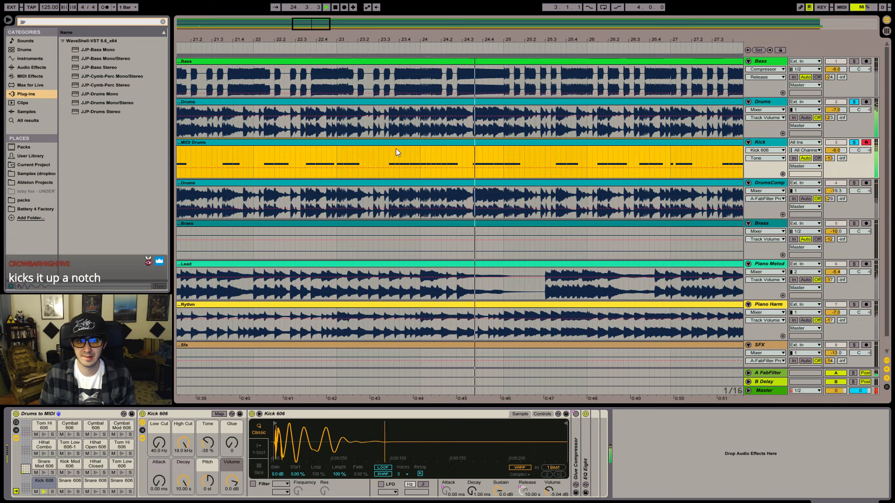
pyautogui.press('space')
pyautogui.click(387, 157)
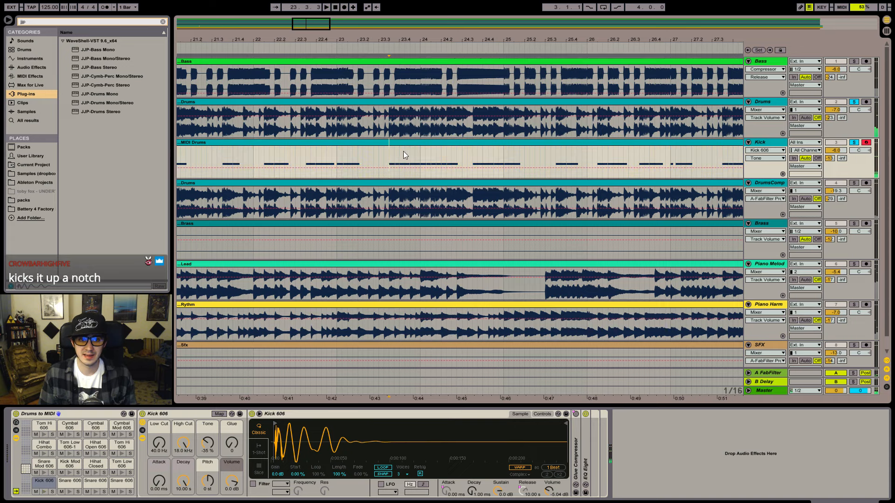
# - Open the MIDI Drums clip's notes and examine the kick notes around bar 24
pyautogui.doubleClick(396, 176)
pyautogui.press('space')
pyautogui.moveTo(317, 407); pyautogui.dragTo(325, 273)
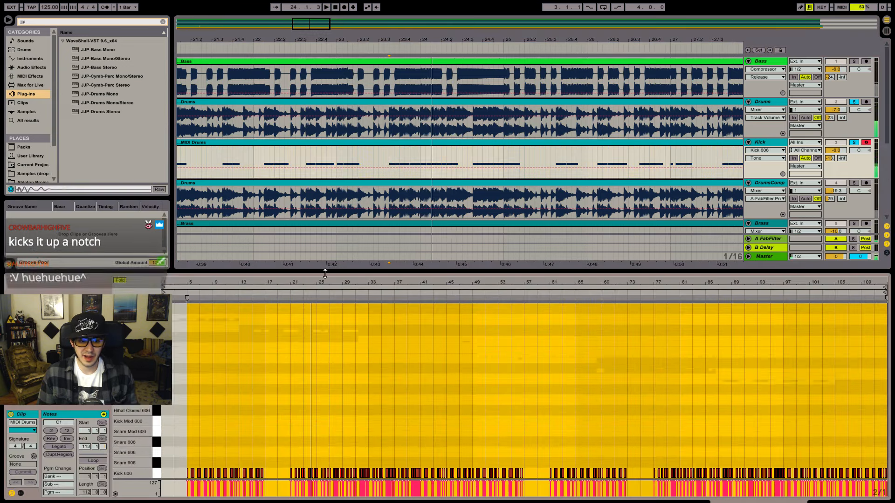
pyautogui.doubleClick(120, 282)
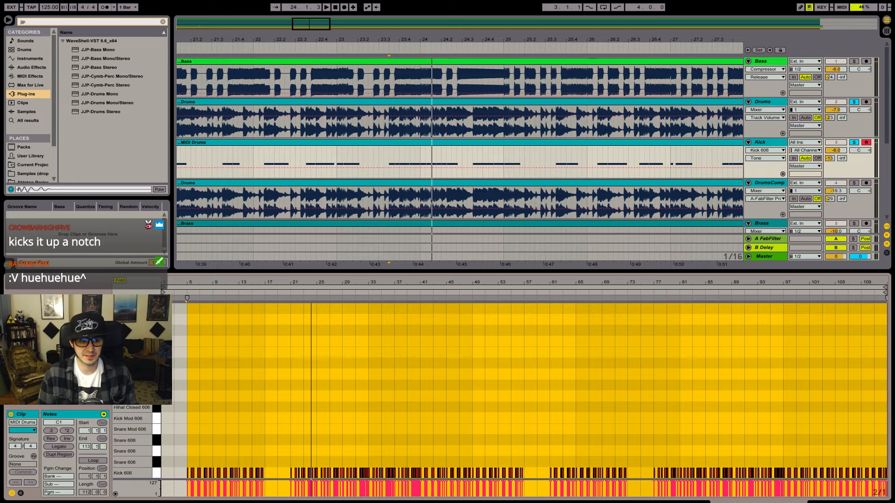
pyautogui.moveTo(323, 281); pyautogui.dragTo(316, 301)
pyautogui.moveTo(316, 301); pyautogui.dragTo(310, 387)
pyautogui.hotkey('alt', 'Tab')
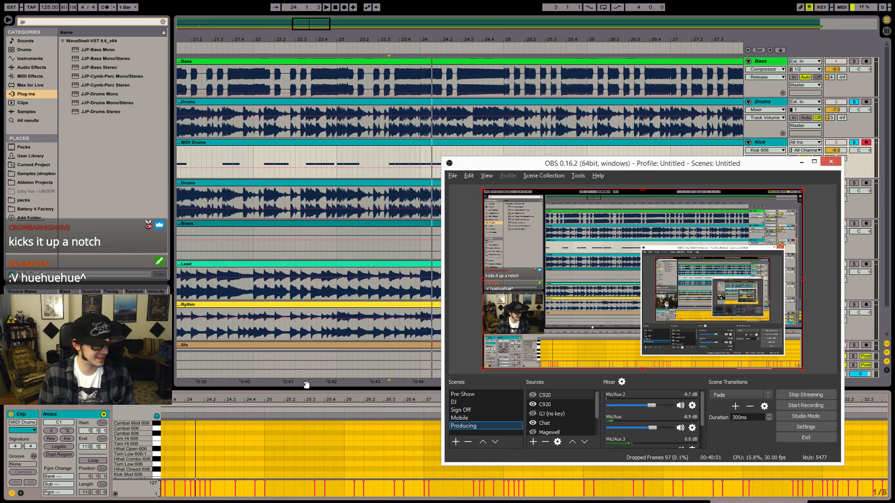
pyautogui.hotkey('alt', 'Tab')
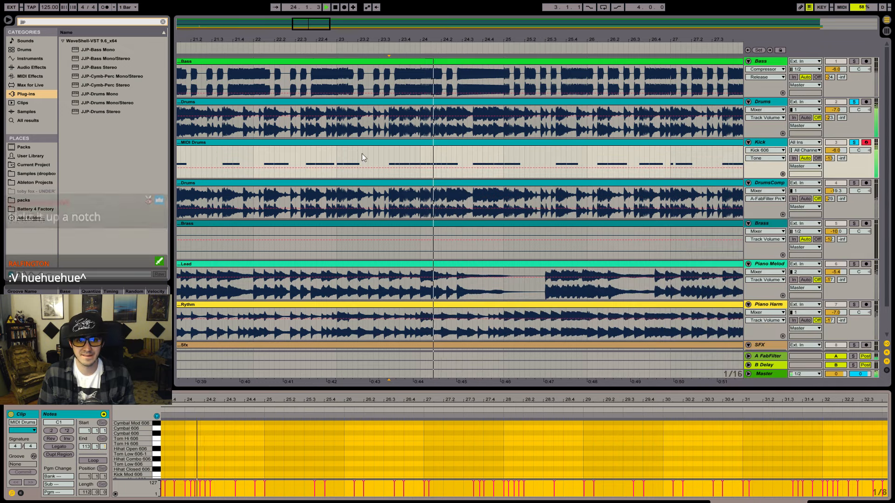
# - Play the Kick track from 23.3.3, delete the MIDI Drums clip section from 23.4.3 to bar 24, and select the clip before the gap
pyautogui.click(393, 157)
pyautogui.click(388, 154)
pyautogui.press('space')
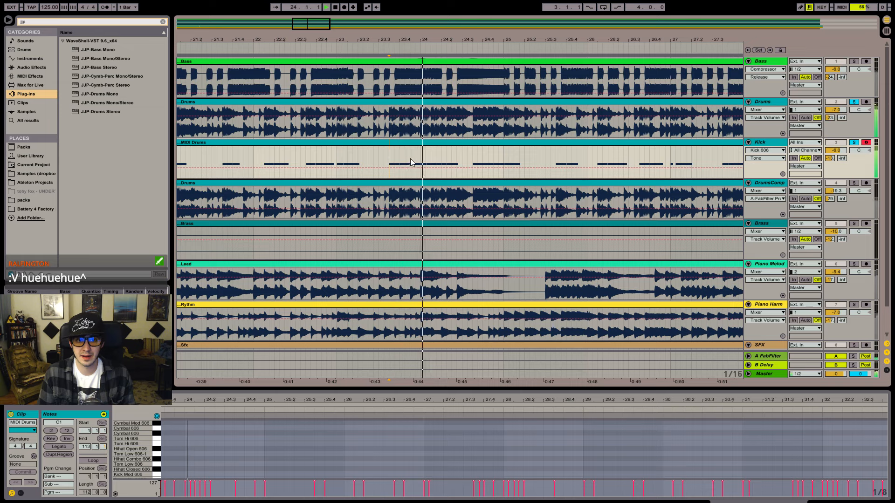
pyautogui.press('space')
pyautogui.moveTo(410, 160); pyautogui.dragTo(418, 163)
pyautogui.press('Delete')
pyautogui.click(379, 154)
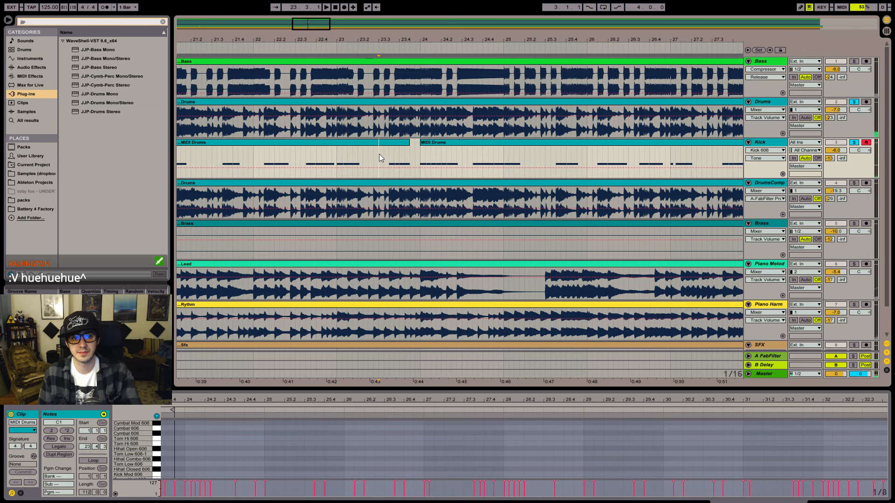
pyautogui.click(405, 144)
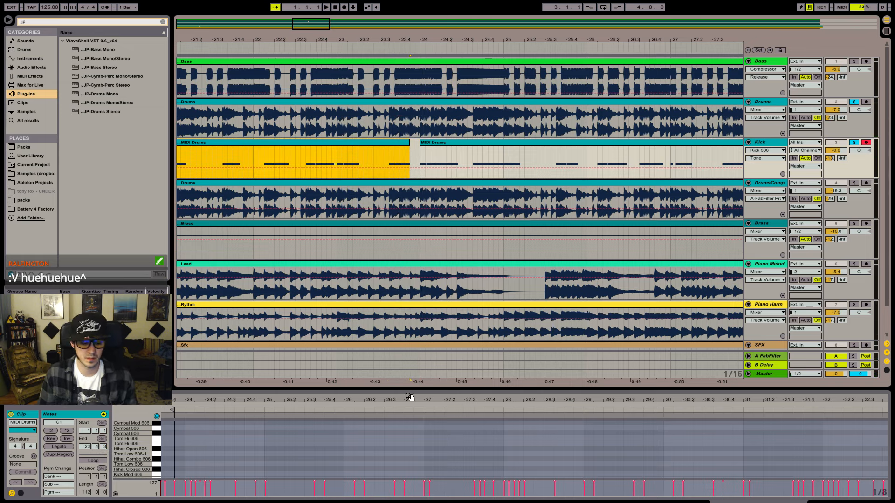
# - Split the Kick track's MIDI Drums clip at 23.3.3 and remove the second kick note in the resulting short clip
pyautogui.click(389, 155)
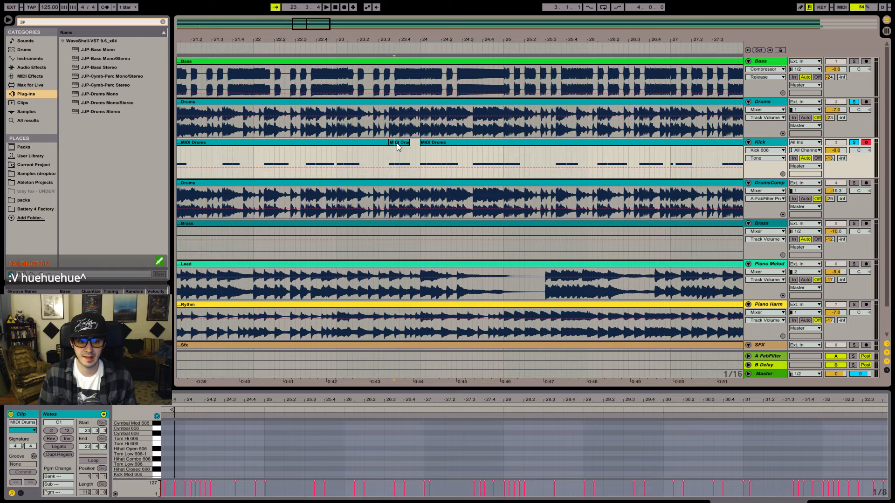
pyautogui.click(396, 144)
pyautogui.hscroll(-3, 398, 143)
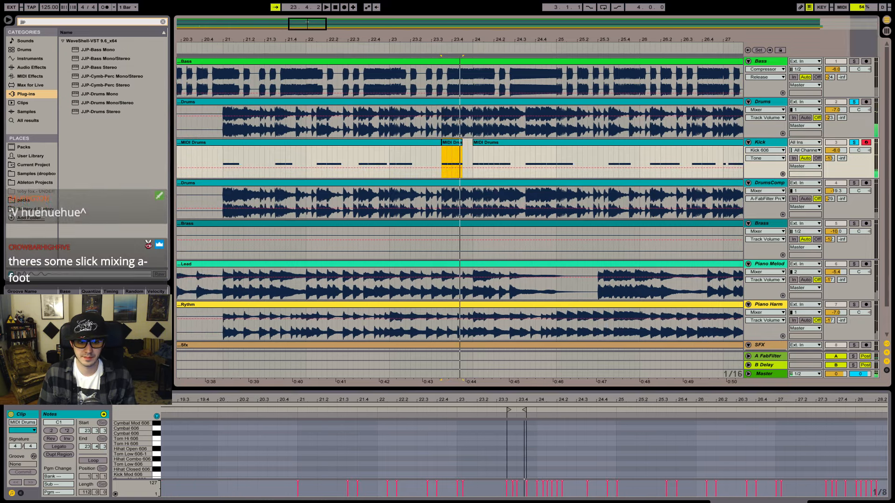
pyautogui.click(509, 396)
pyautogui.moveTo(521, 400); pyautogui.dragTo(508, 441)
pyautogui.click(505, 448)
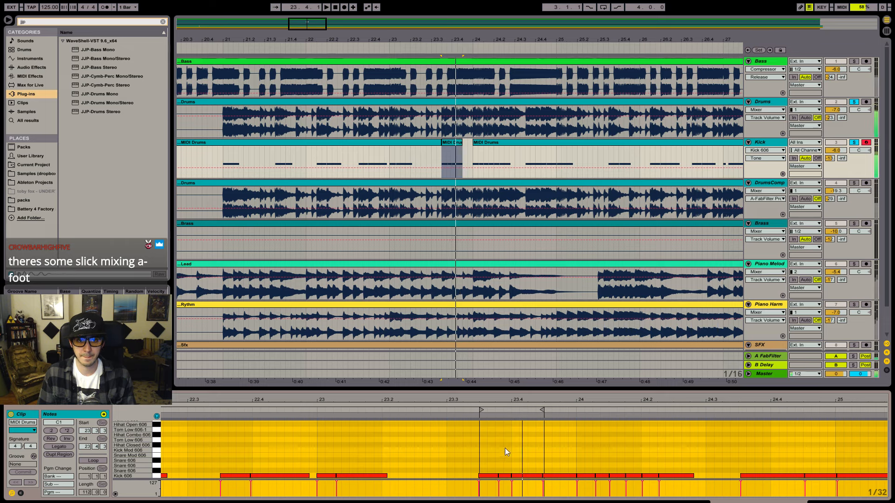
pyautogui.click(503, 475)
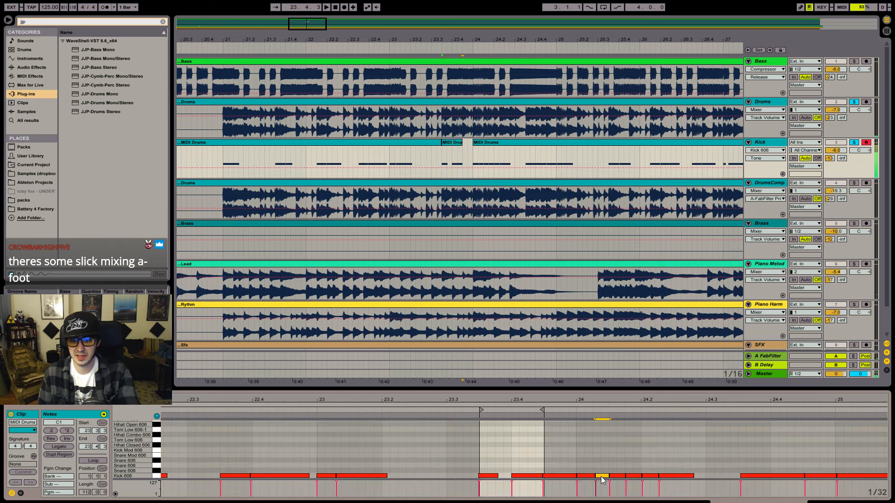
# - Remove the kick note at 24.1.2 from the MIDI Drums clip that starts at bar 24
pyautogui.click(496, 145)
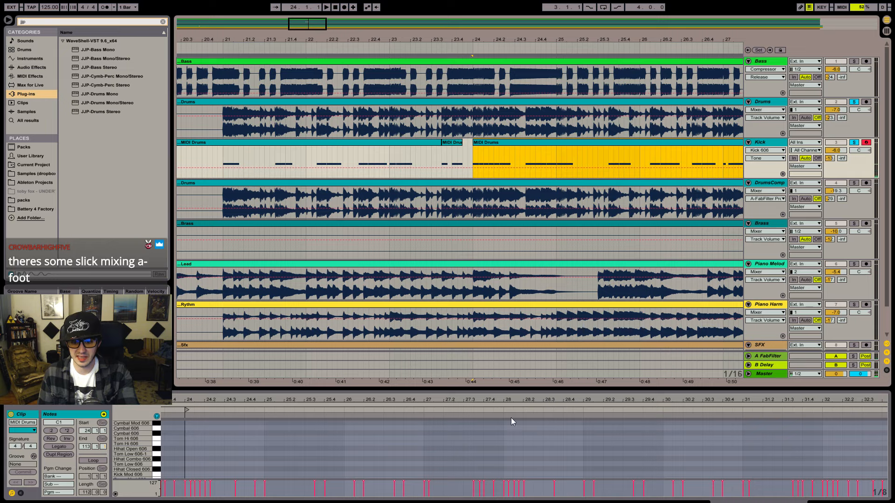
pyautogui.press('space')
pyautogui.moveTo(501, 400); pyautogui.dragTo(498, 476)
pyautogui.scroll(-3, 499, 466)
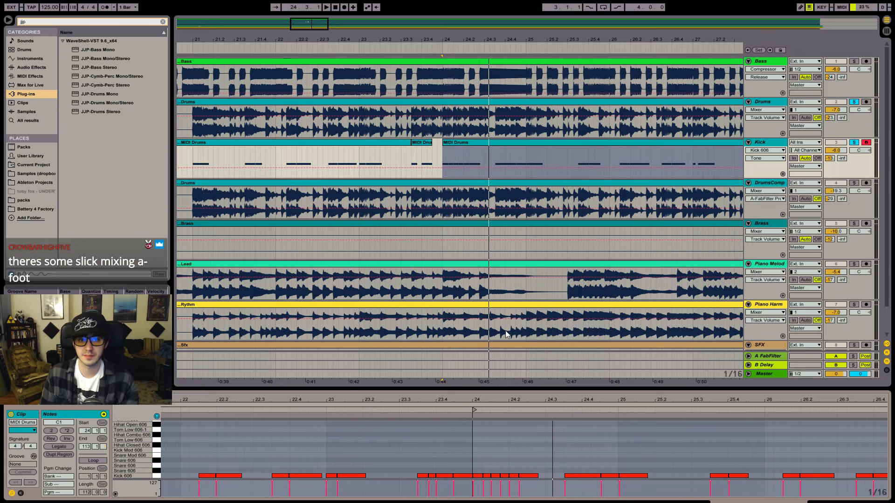
pyautogui.moveTo(500, 40); pyautogui.dragTo(500, 77)
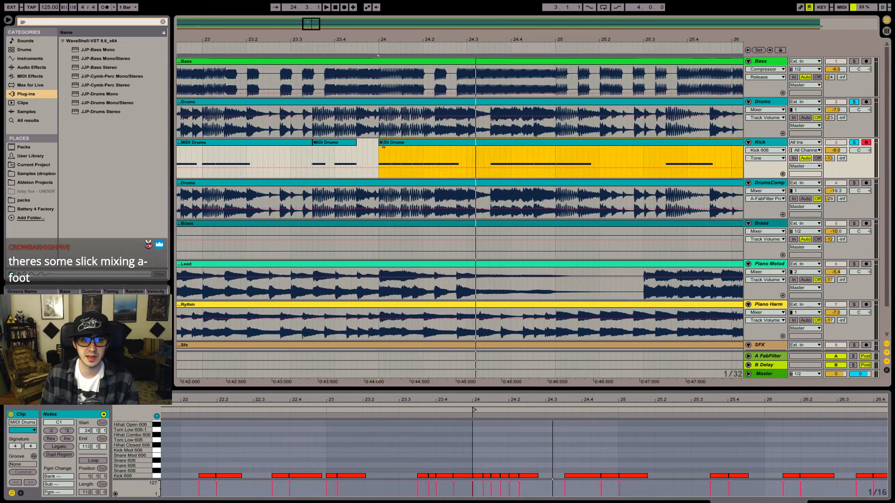
pyautogui.click(395, 175)
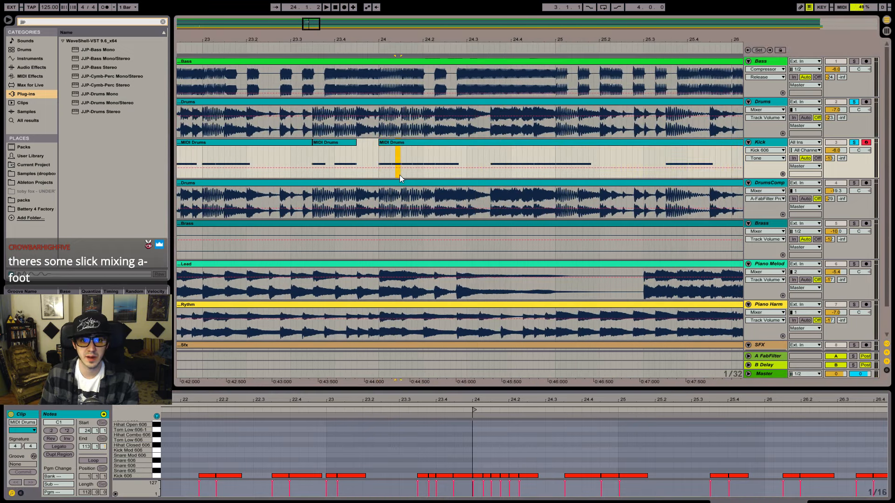
pyautogui.click(485, 481)
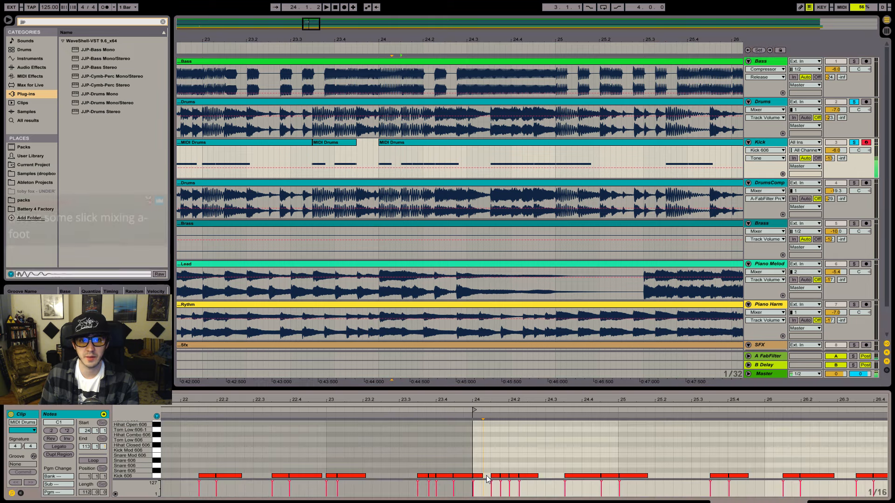
pyautogui.click(500, 475)
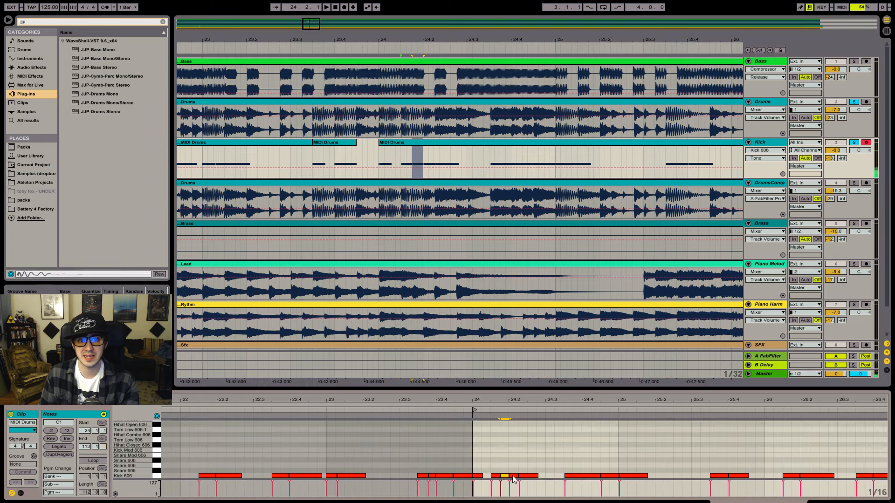
# - Play the soloed Drums and Kick tracks from bar 24 onward and listen for extra kicks through bar 27
pyautogui.click(377, 153)
pyautogui.press('space')
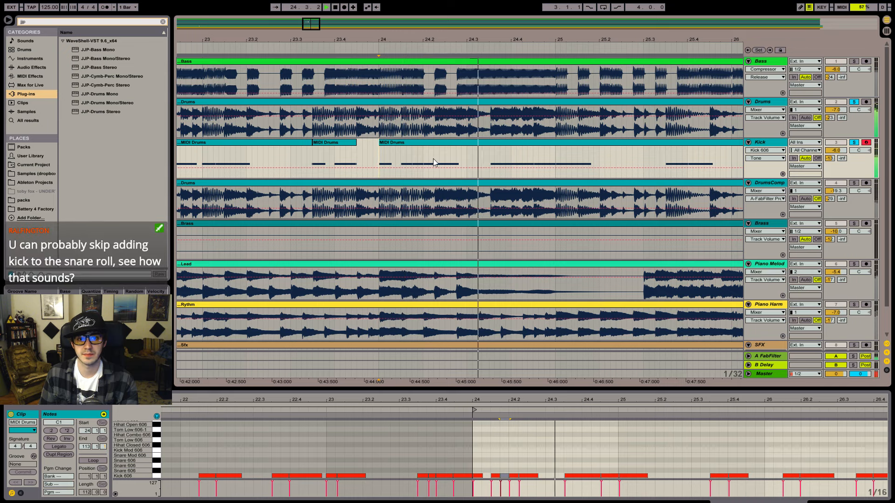
pyautogui.click(493, 162)
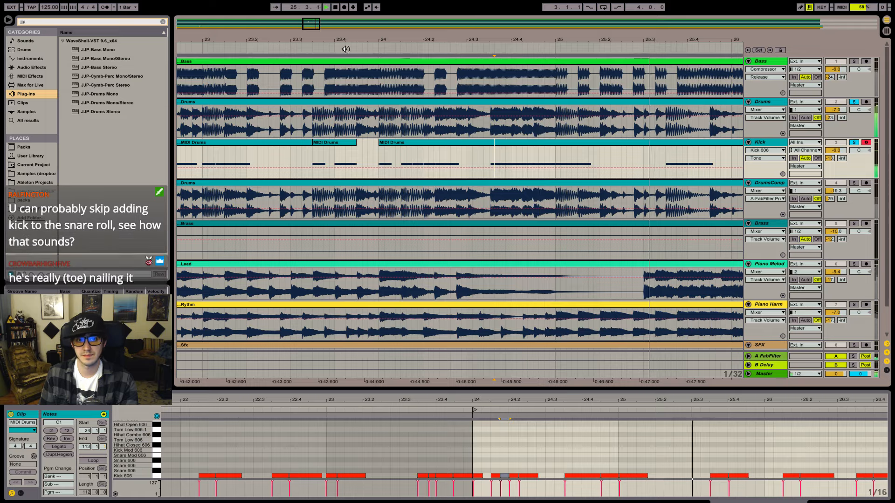
pyautogui.moveTo(314, 27)
pyautogui.mouseDown()
pyautogui.moveTo(314, 10)
pyautogui.moveTo(319, 25)
pyautogui.mouseUp()
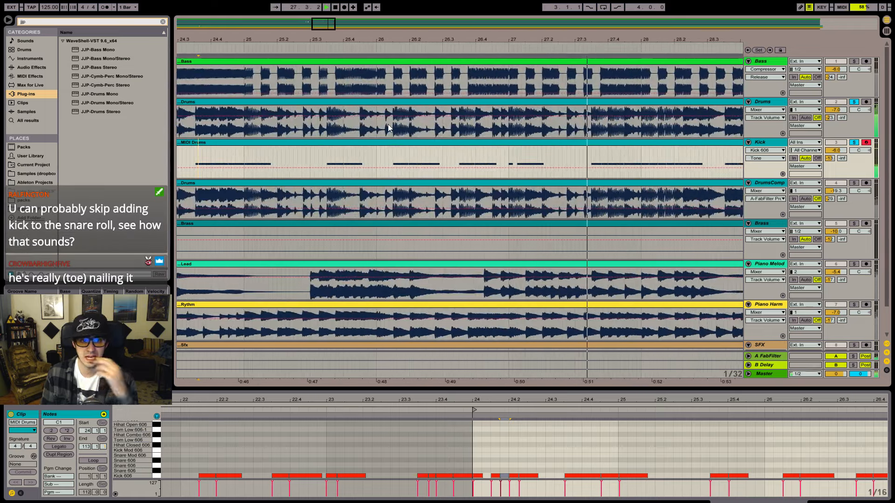
pyautogui.click(381, 141)
pyautogui.click(326, 161)
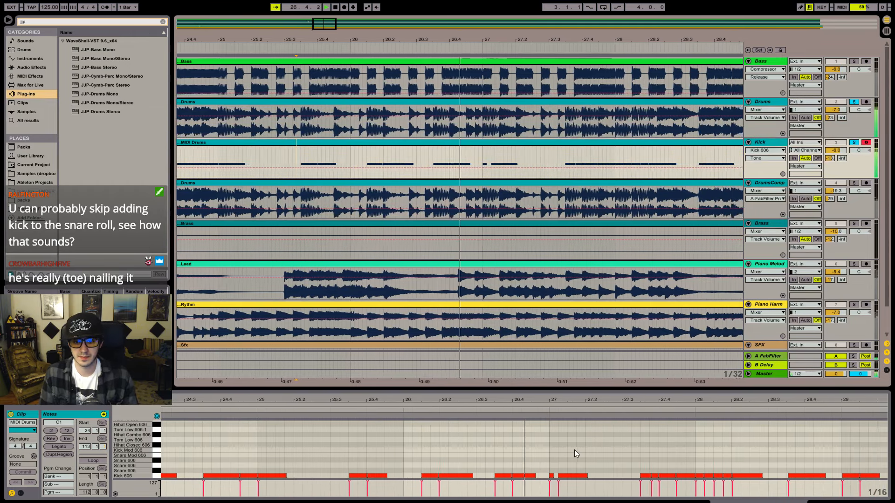
# - Audition the Kick track around 26.4.1 and deactivate the kick note there
pyautogui.click(452, 476)
pyautogui.press('space')
pyautogui.press('space')
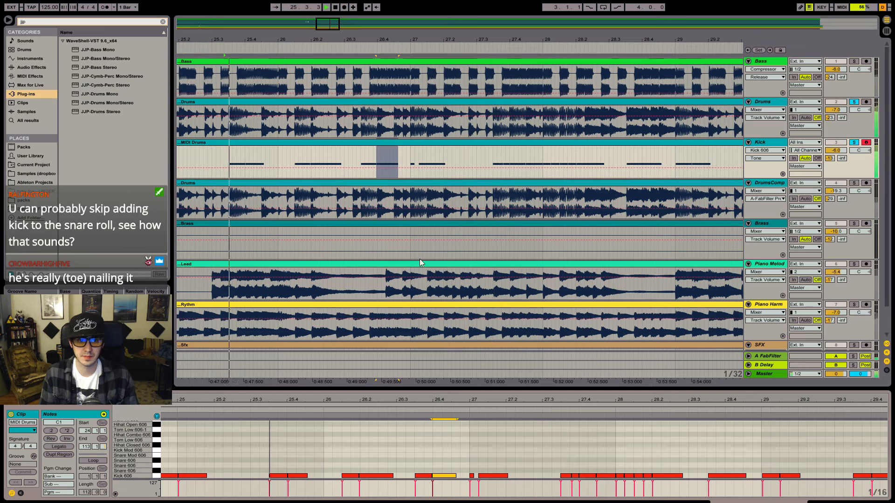
pyautogui.press('space')
pyautogui.click(376, 160)
pyautogui.press('space')
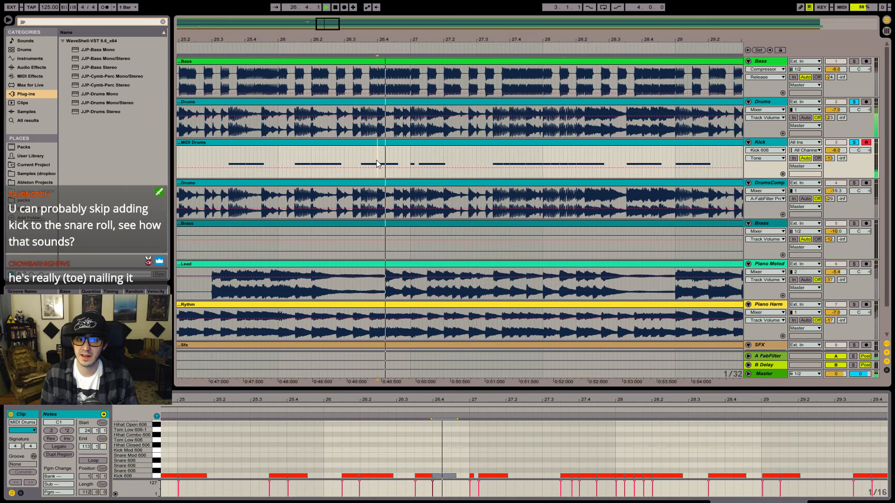
pyautogui.press('space')
pyautogui.moveTo(453, 464); pyautogui.dragTo(438, 497)
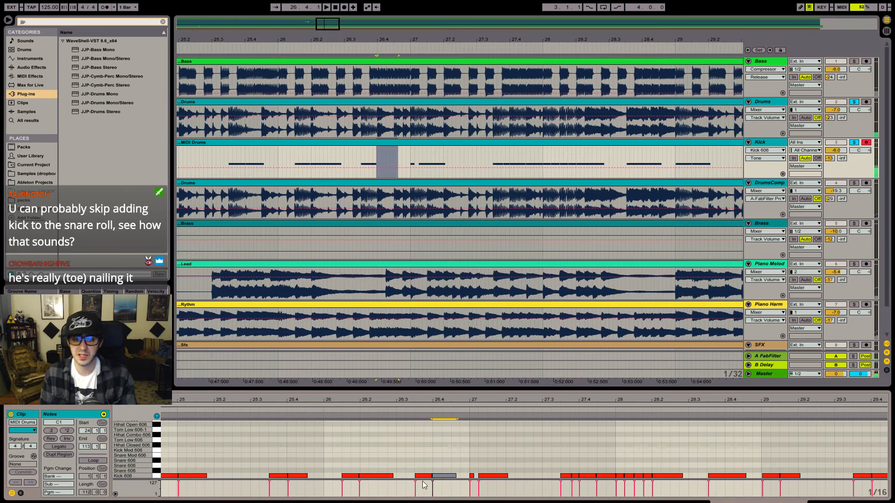
# - Listen onward from 26.4.1 and deactivate the kick note at 27.3.4
pyautogui.click(426, 455)
pyautogui.press('space')
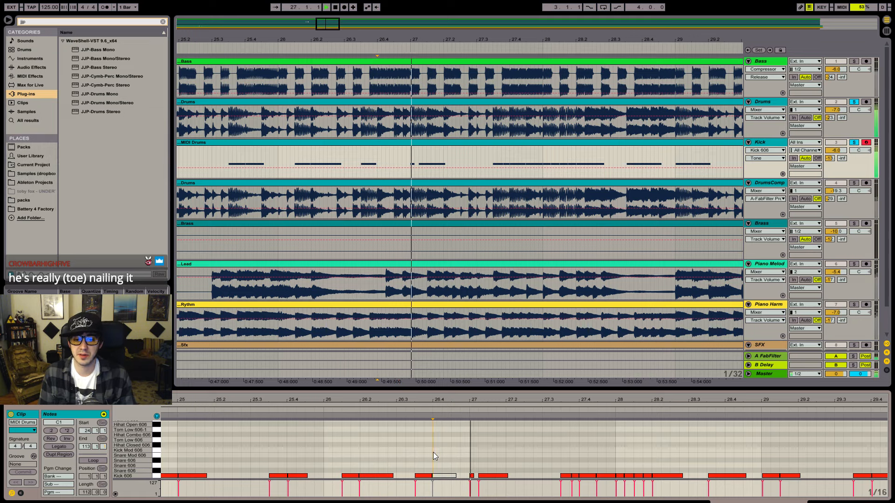
pyautogui.press('space')
pyautogui.press('space')
pyautogui.press('space')
pyautogui.press('space')
pyautogui.press('space')
pyautogui.click(560, 408)
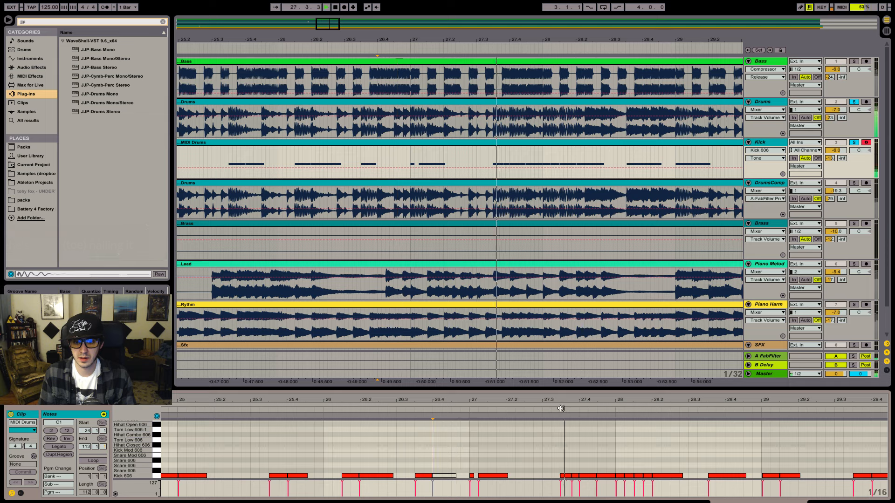
pyautogui.click(572, 475)
pyautogui.press('space')
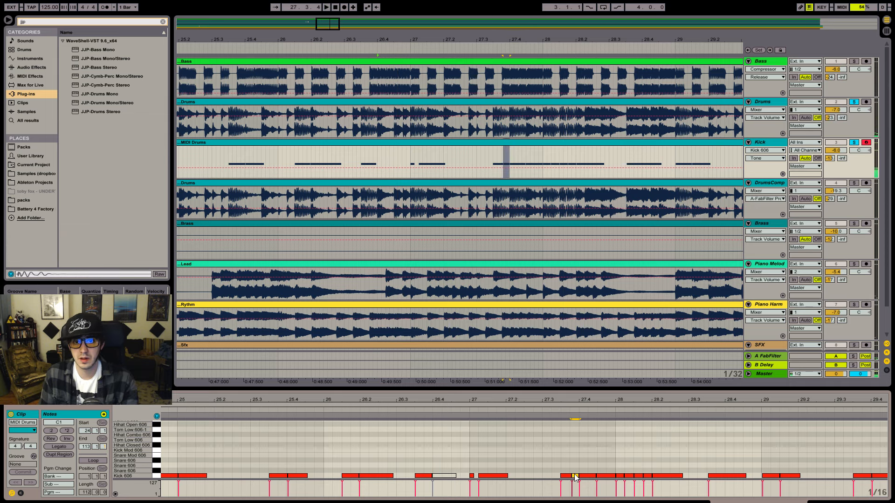
# - Audition the Kick track from 27.4.2 and deactivate the kick note at that position
pyautogui.click(600, 473)
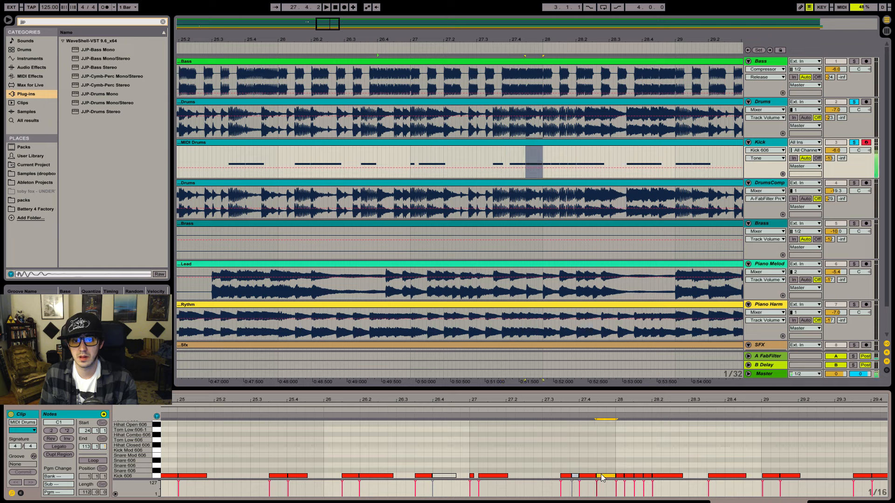
pyautogui.press('space')
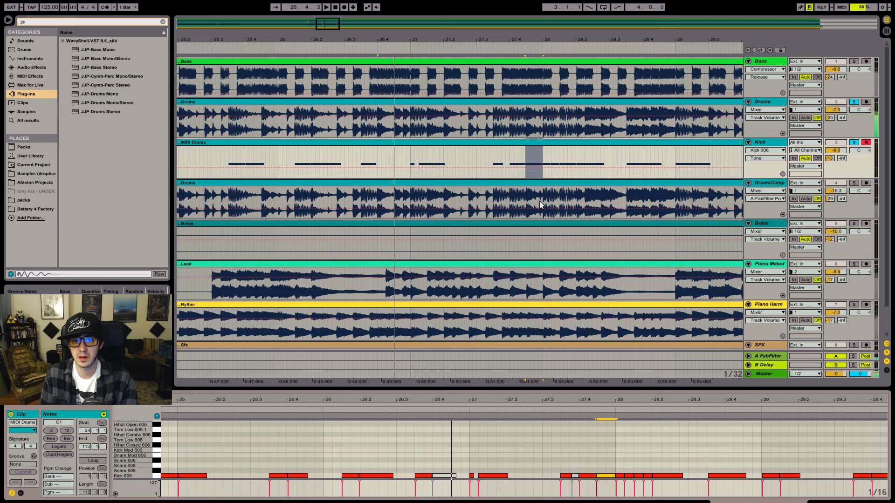
pyautogui.click(526, 161)
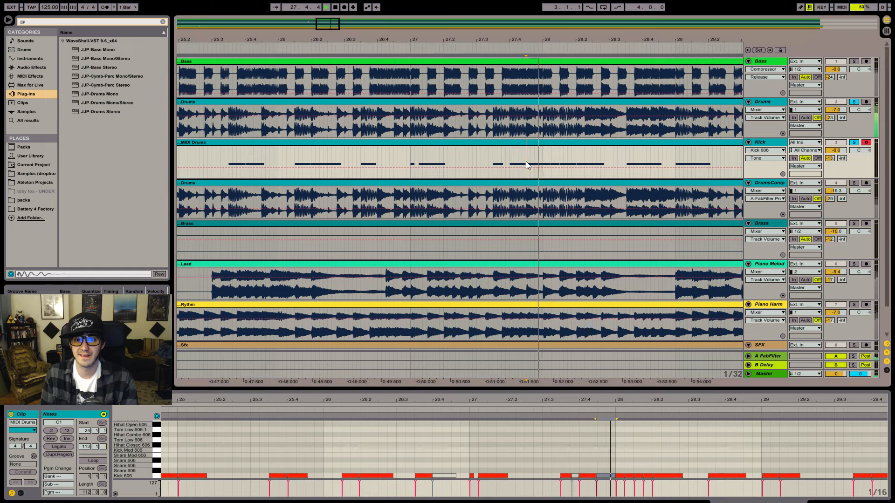
pyautogui.press('space')
pyautogui.click(611, 476)
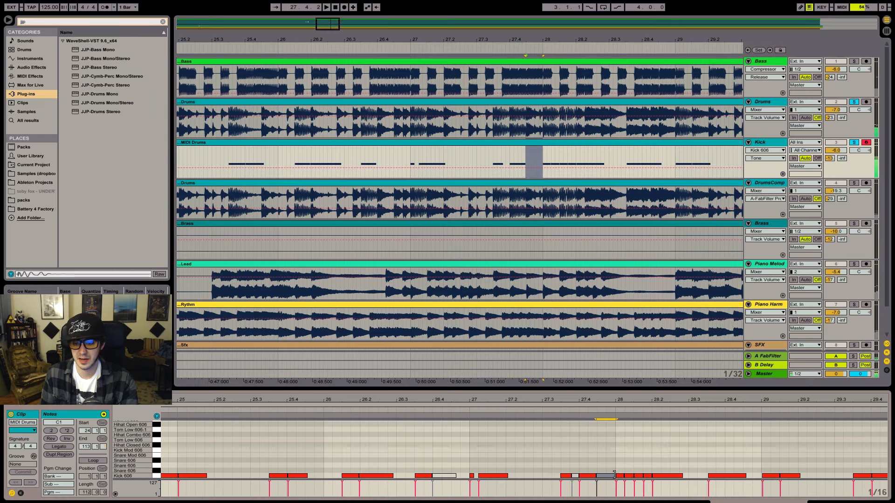
# - Deactivate the kick note at 28.1.2 and play the section through bar 29
pyautogui.click(629, 476)
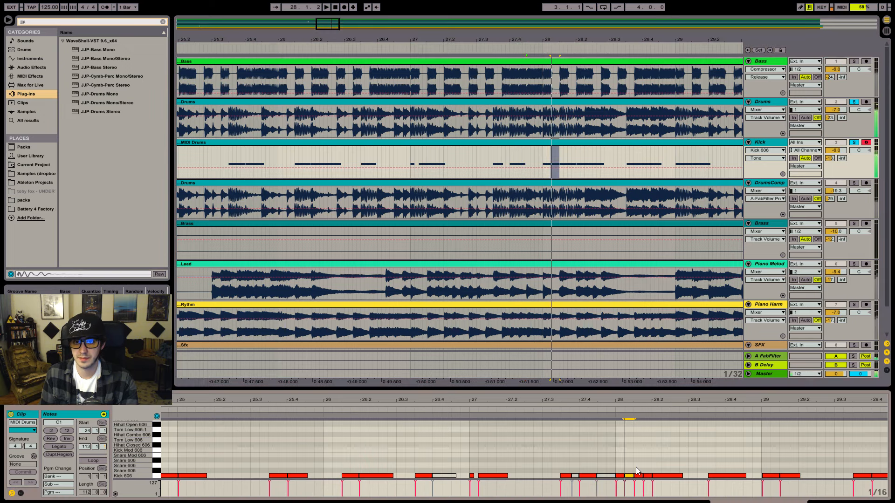
pyautogui.click(642, 475)
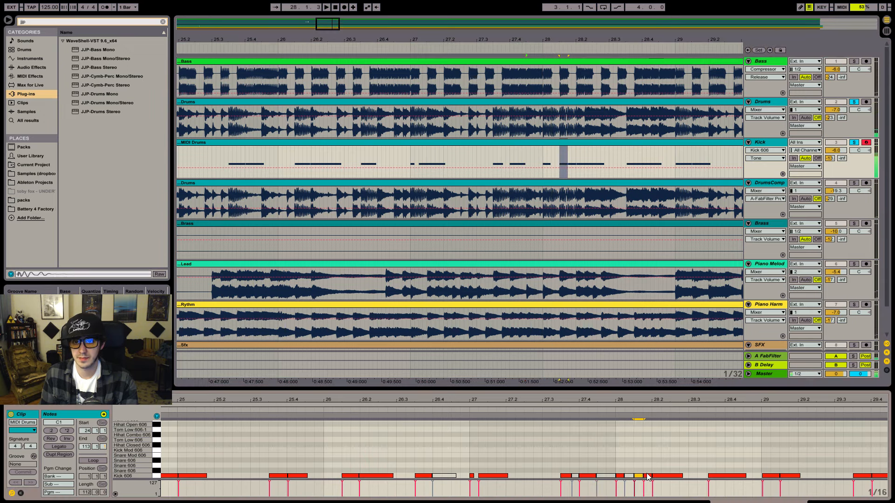
pyautogui.click(657, 474)
pyautogui.press('space')
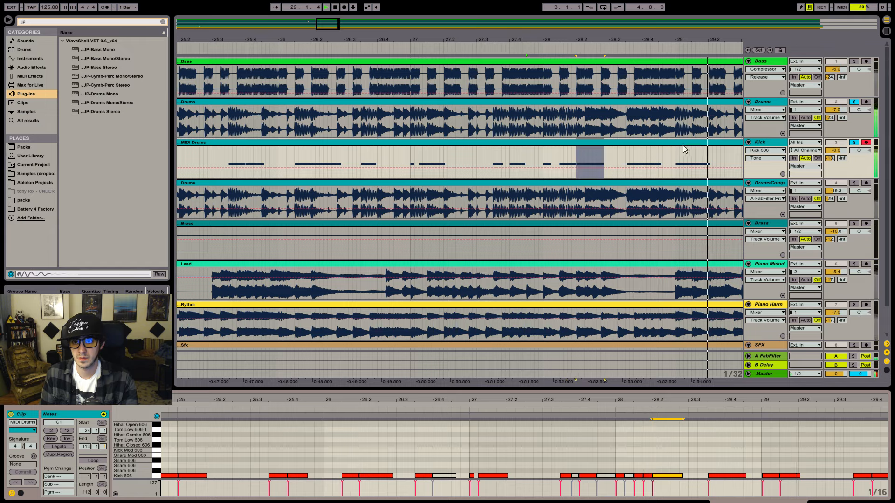
# - Listen to the Kick track around bar 30 and deactivate the kick note at 30.2.1
pyautogui.moveTo(312, 29); pyautogui.dragTo(350, 26)
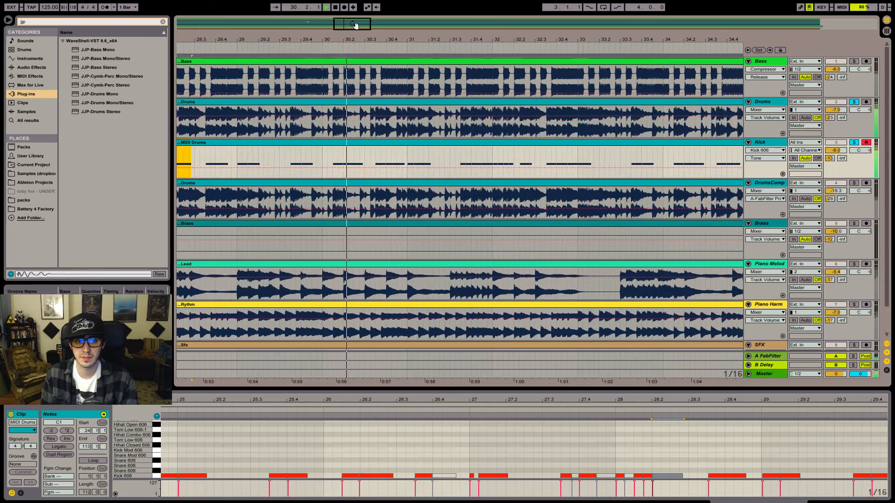
pyautogui.click(343, 157)
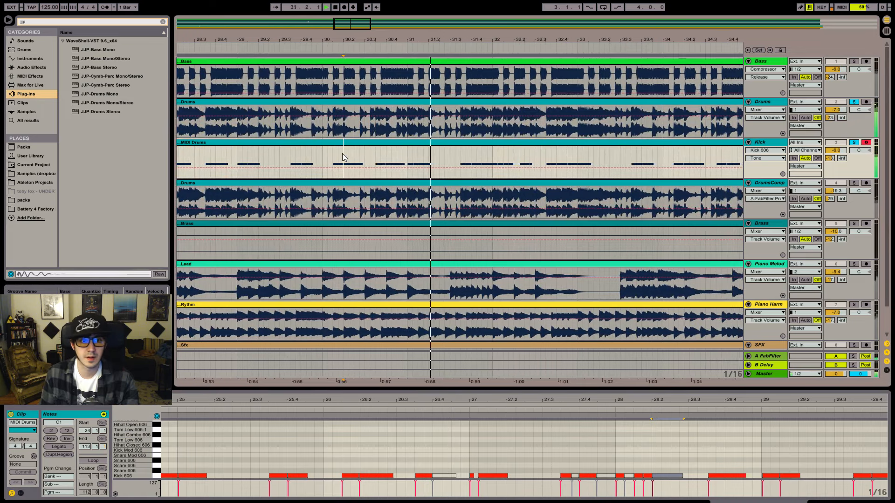
pyautogui.press('space')
pyautogui.press('space')
pyautogui.press('space')
pyautogui.press('space')
pyautogui.press('space')
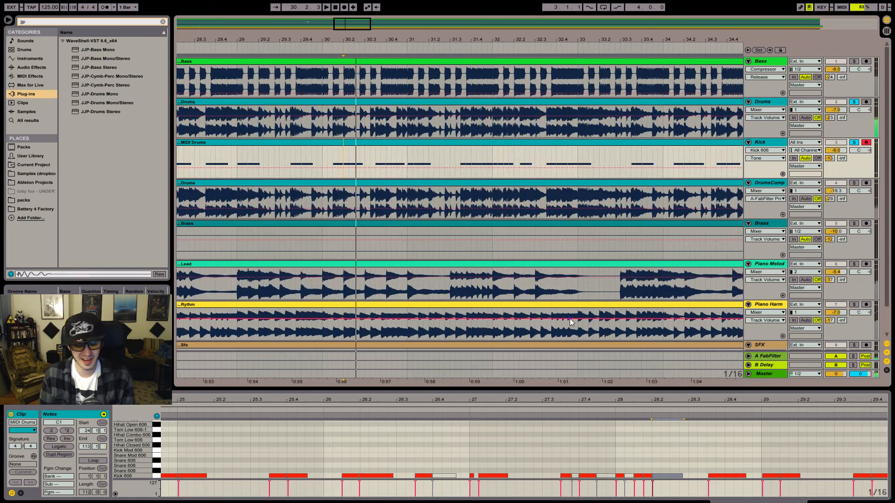
pyautogui.click(517, 476)
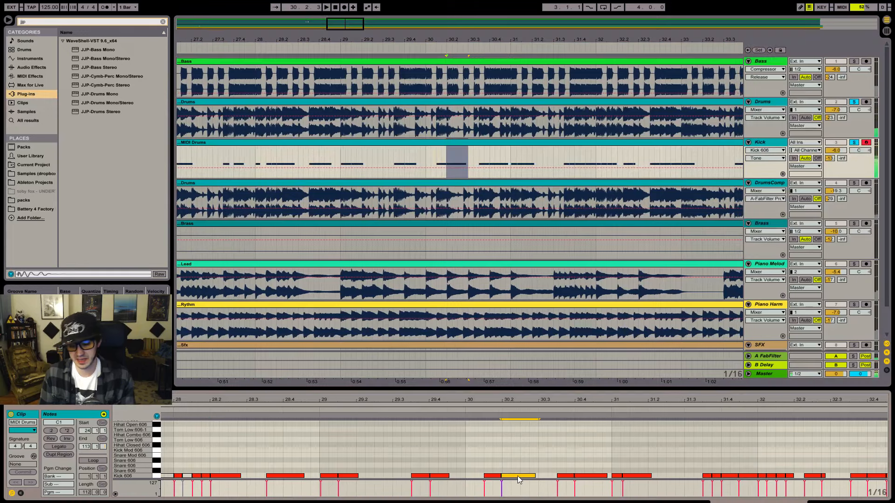
# - Play the Kick track from 30.2.1 and 30.4.1, delete the MIDI Drums clip section from 30.4.1 to bar 31, and replay the passage
pyautogui.click(446, 153)
pyautogui.press('space')
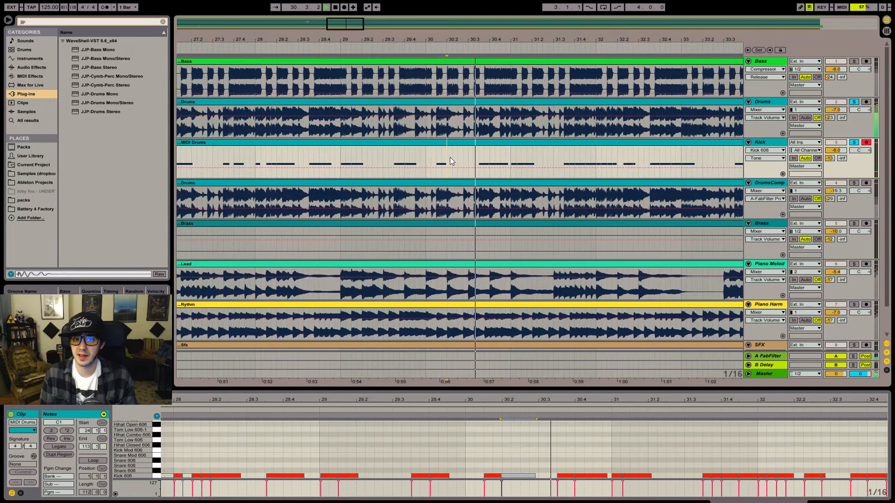
pyautogui.click(489, 156)
pyautogui.press('space')
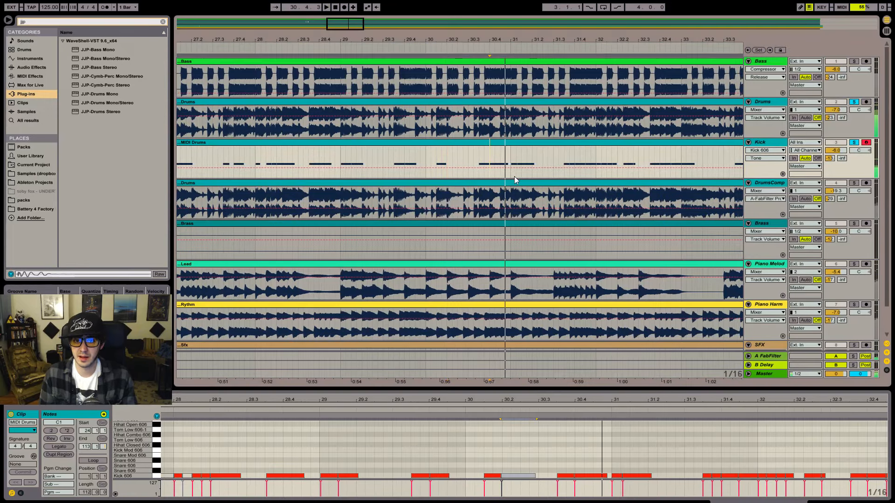
pyautogui.moveTo(489, 156); pyautogui.dragTo(507, 155)
pyautogui.press('Delete')
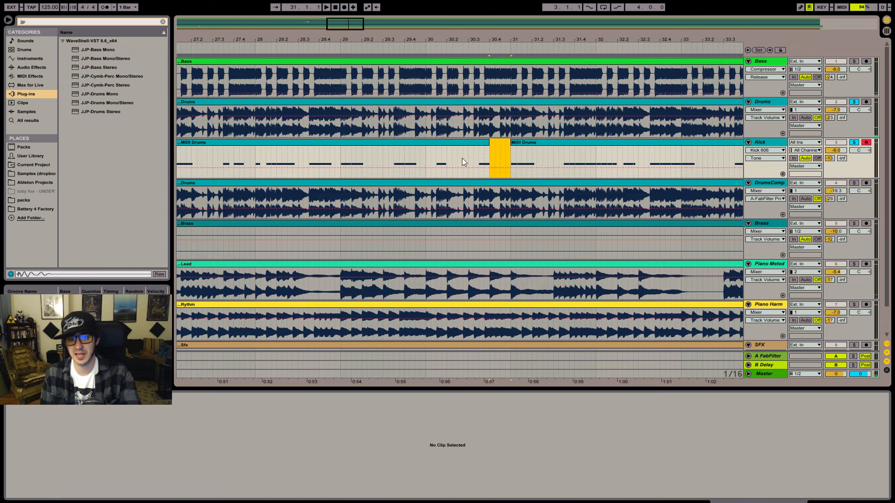
pyautogui.click(462, 158)
pyautogui.press('space')
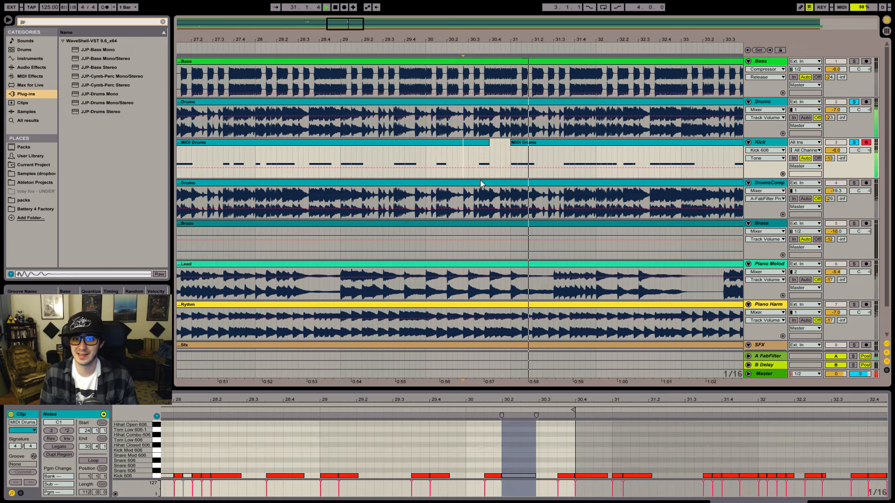
# - Play parts of the MIDI Drums clip ending at 30.4.1 and examine the timing of its kick notes around its start and end
pyautogui.click(488, 141)
pyautogui.press('space')
pyautogui.click(523, 443)
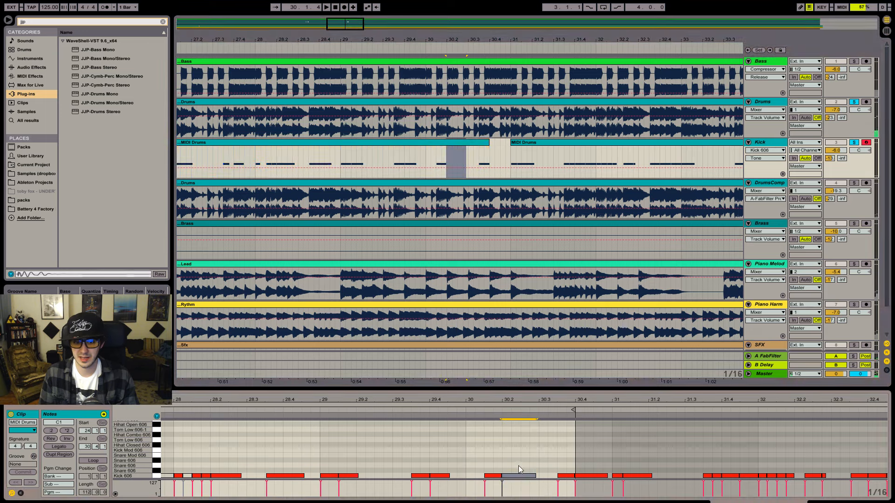
pyautogui.click(479, 142)
pyautogui.moveTo(573, 400); pyautogui.dragTo(569, 305)
pyautogui.moveTo(442, 399)
pyautogui.mouseDown()
pyautogui.moveTo(443, 451)
pyautogui.moveTo(432, 400)
pyautogui.mouseUp()
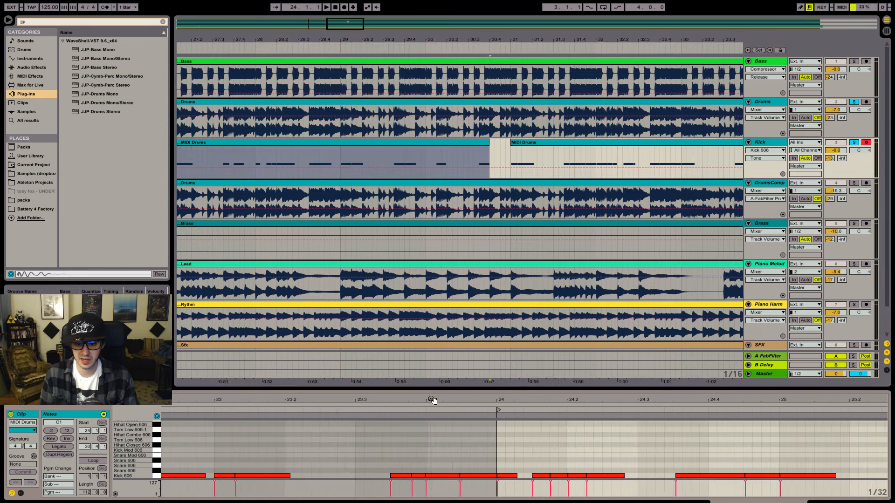
pyautogui.press('space')
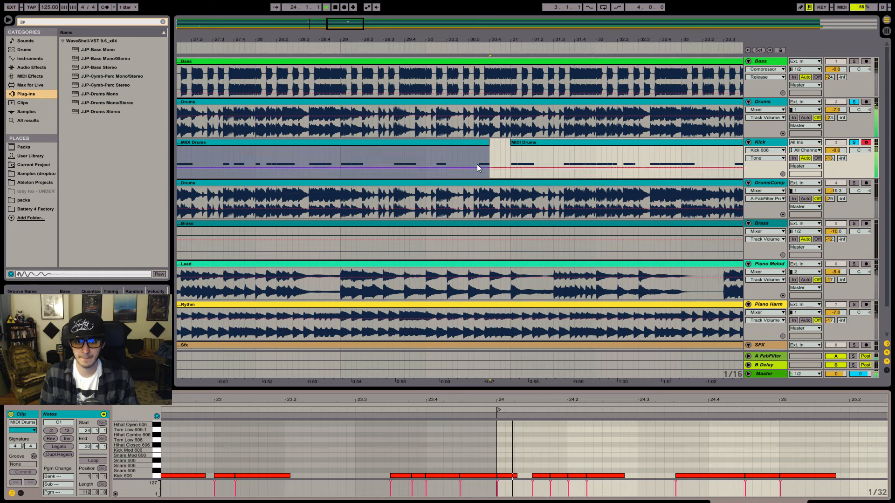
pyautogui.click(480, 156)
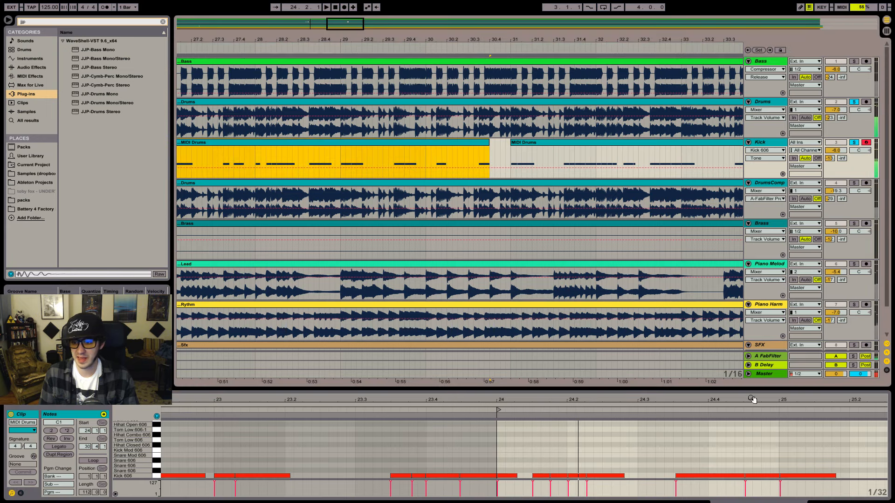
pyautogui.moveTo(752, 402); pyautogui.dragTo(548, 436)
pyautogui.moveTo(788, 401); pyautogui.dragTo(233, 445)
pyautogui.click(373, 472)
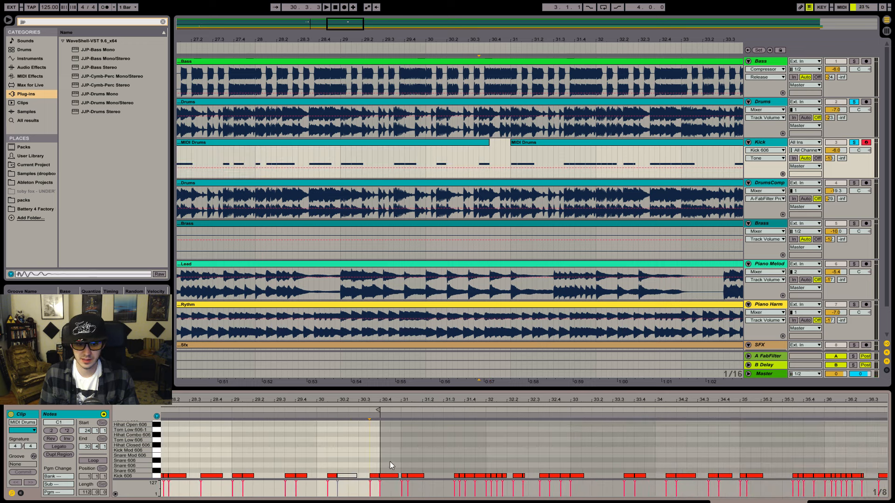
# - Quantize all notes in the MIDI Drums clip starting at bar 31 to the current grid, adjusting note starts and ends at 100%
pyautogui.click(518, 141)
pyautogui.click(474, 429)
pyautogui.hotkey('ctrl', 'a')
pyautogui.rightClick(633, 454)
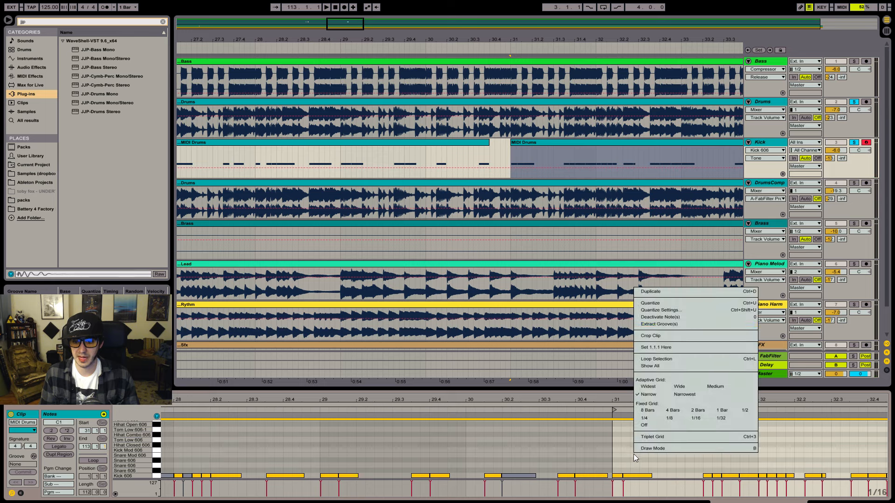
pyautogui.click(678, 308)
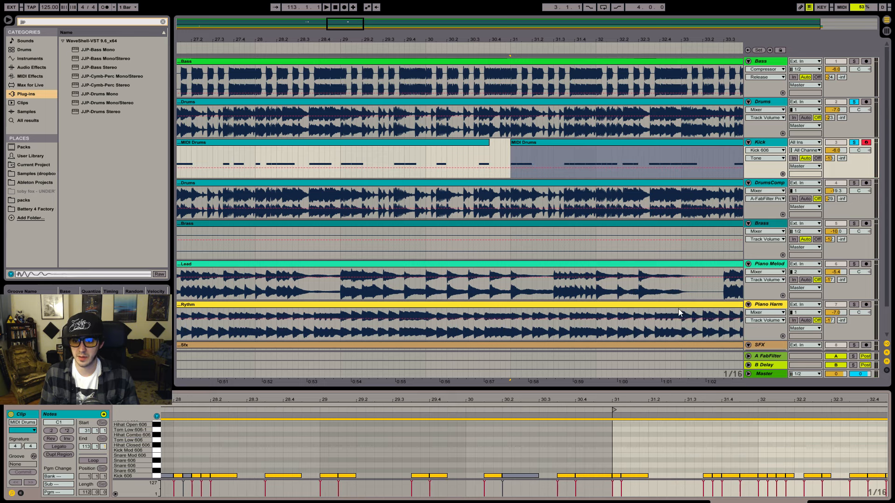
pyautogui.rightClick(656, 440)
pyautogui.click(706, 295)
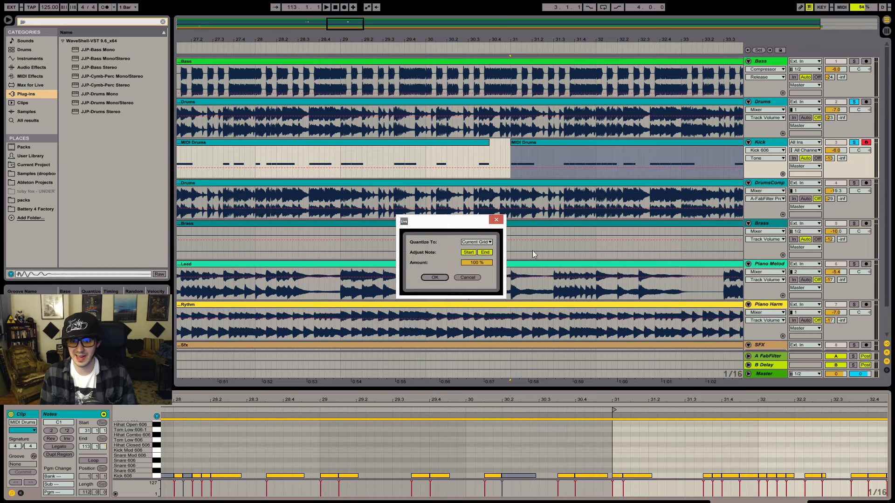
pyautogui.click(483, 252)
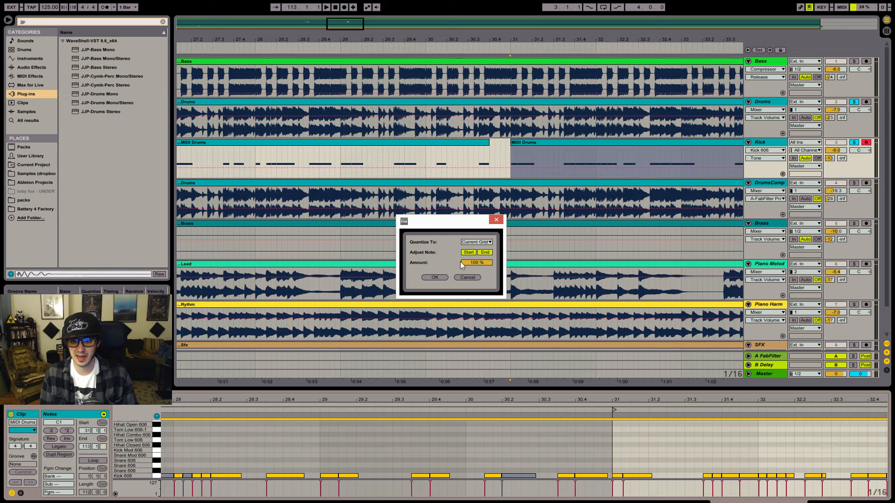
pyautogui.click(438, 279)
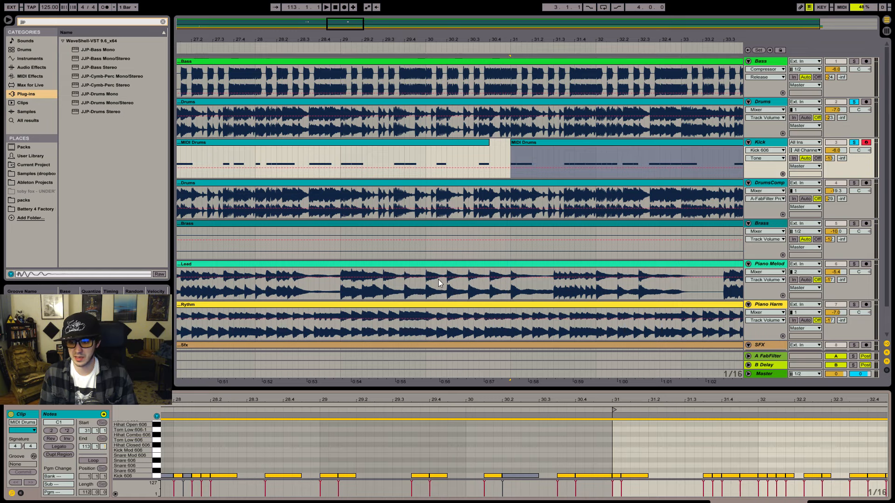
pyautogui.rightClick(517, 100)
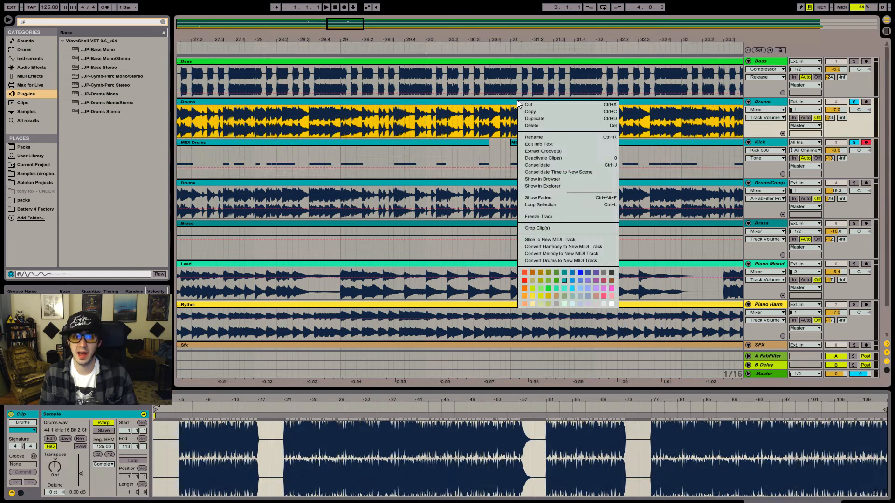
pyautogui.click(559, 147)
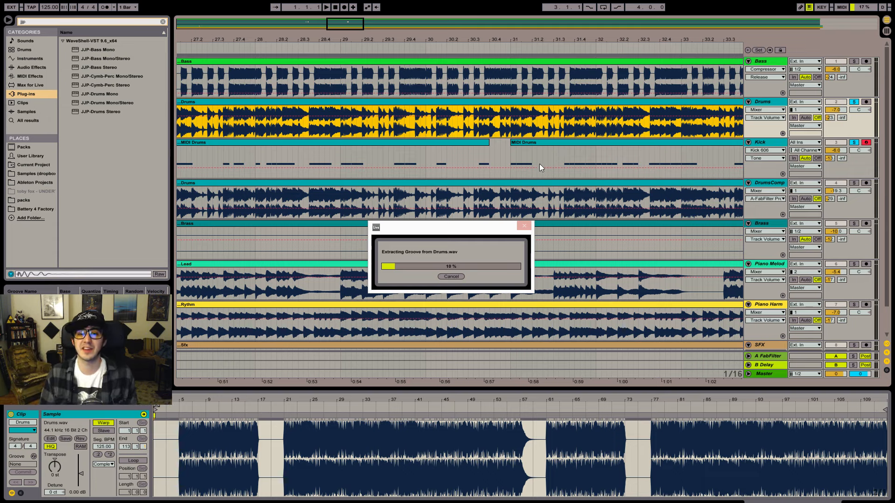
pyautogui.click(455, 276)
# - Play the Kick track from bar 31 and deactivate the kick note at 31.3.4
pyautogui.click(502, 153)
pyautogui.press('space')
pyautogui.click(549, 142)
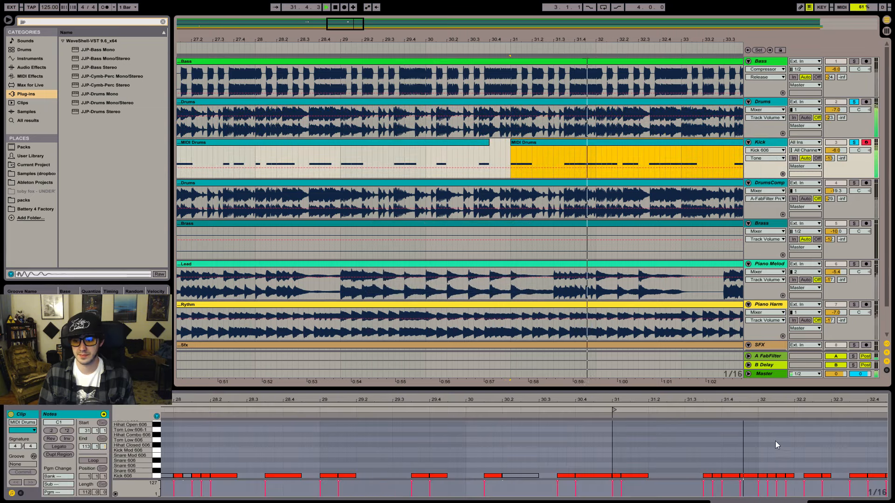
pyautogui.press('space')
pyautogui.press('space')
pyautogui.press('space')
pyautogui.moveTo(717, 450); pyautogui.dragTo(716, 471)
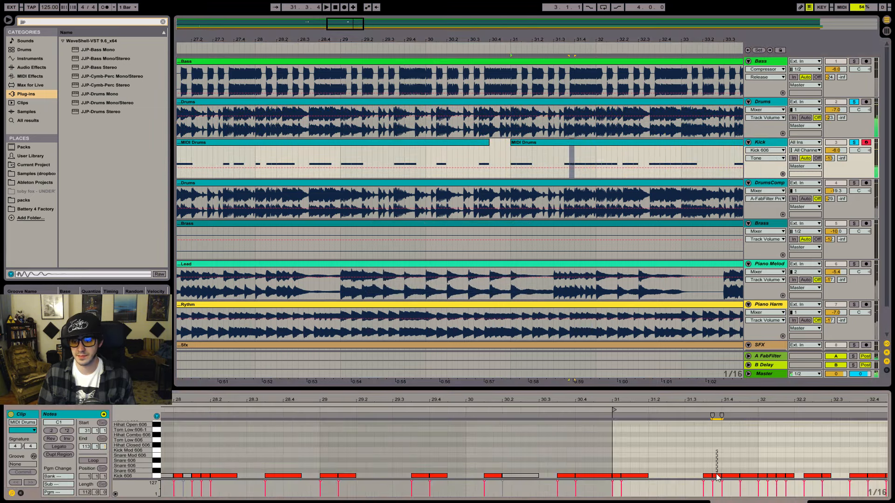
# - Audition the Kick track around bar 32 and deactivate the kick note at 31.4.3
pyautogui.click(746, 475)
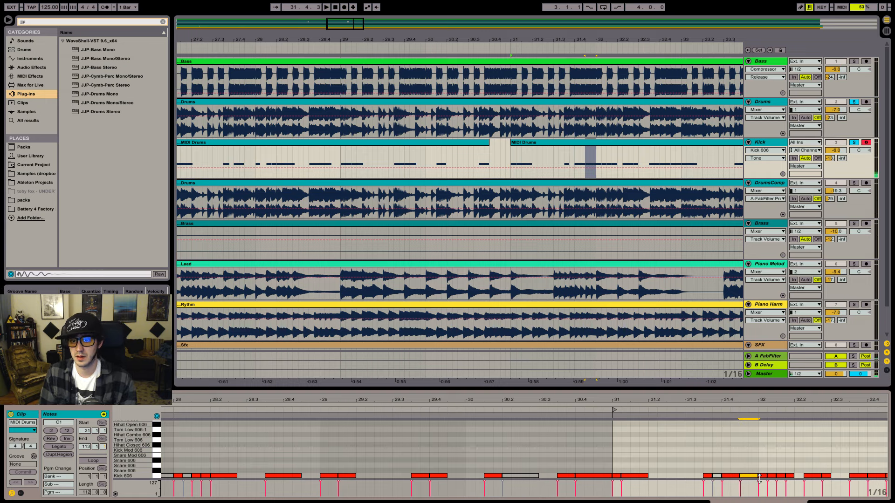
pyautogui.click(597, 158)
pyautogui.press('space')
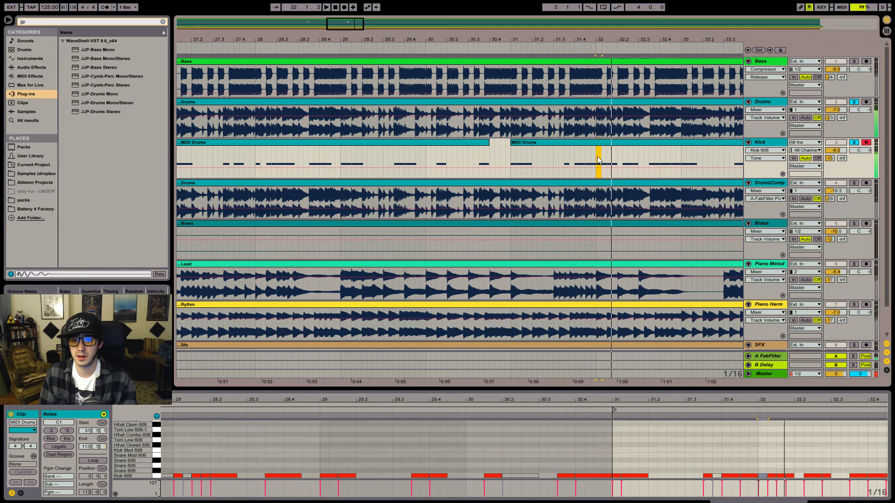
pyautogui.click(586, 162)
pyautogui.press('space')
pyautogui.press('space')
pyautogui.press('space')
pyautogui.press('space')
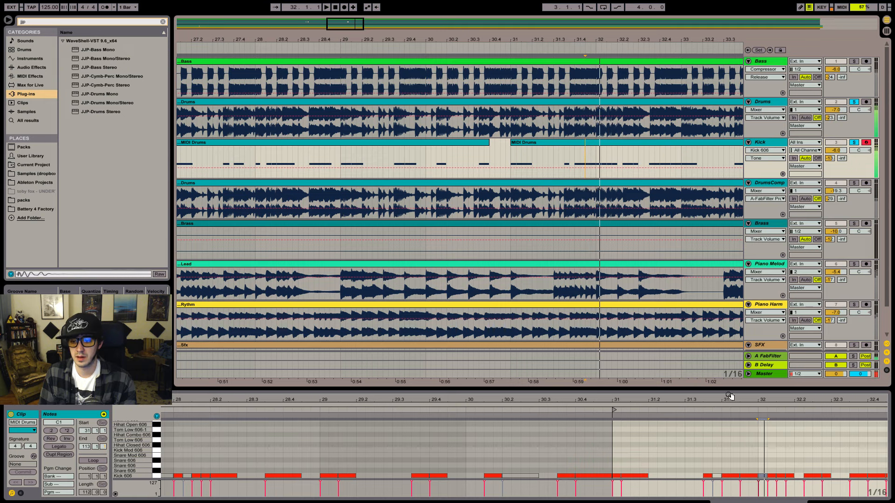
pyautogui.press('space')
pyautogui.moveTo(748, 459); pyautogui.dragTo(747, 494)
pyautogui.press('0')
# - Replay the passage into bar 32 and deactivate the kick notes from 32.2.2 to the end of that bar, keeping 33.1.1 active
pyautogui.click(573, 160)
pyautogui.press('space')
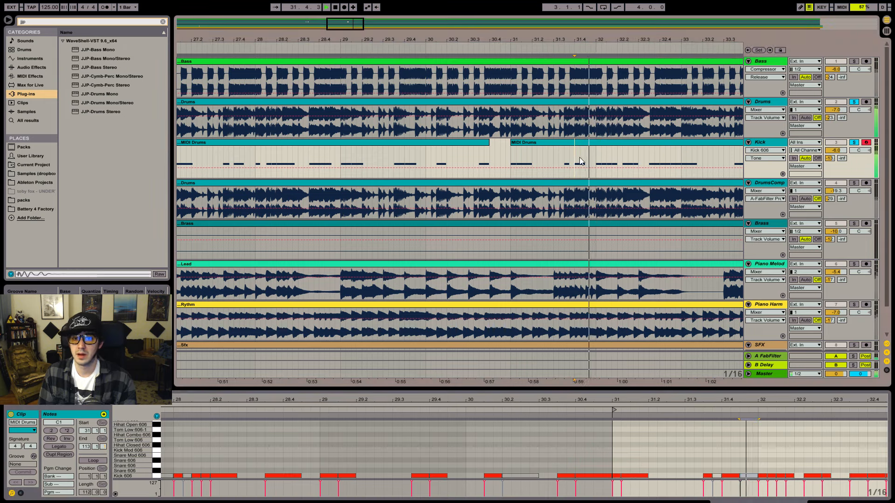
pyautogui.click(596, 159)
pyautogui.press('space')
pyautogui.press('space')
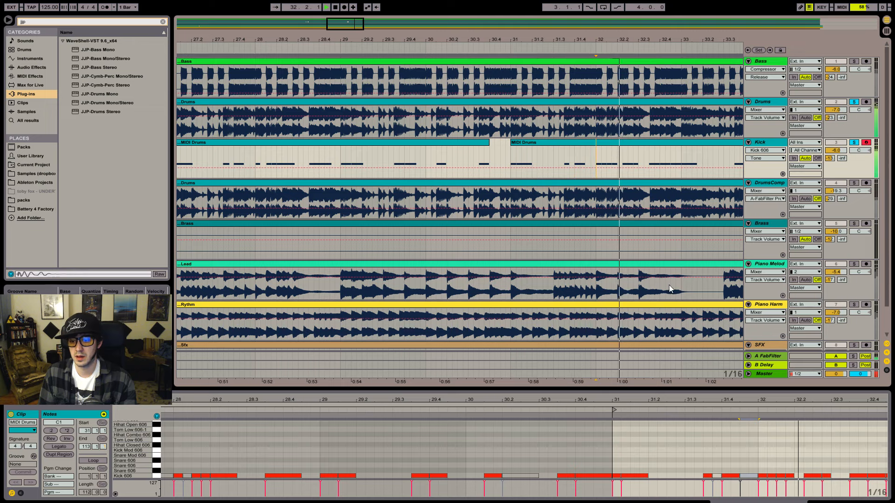
pyautogui.click(745, 468)
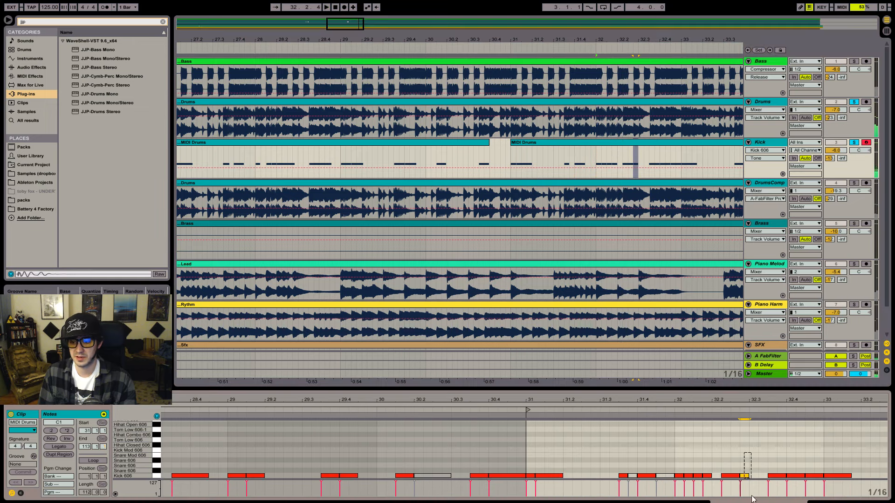
pyautogui.moveTo(753, 452); pyautogui.dragTo(721, 482)
pyautogui.moveTo(762, 454); pyautogui.dragTo(838, 487)
pyautogui.press('0')
pyautogui.moveTo(822, 456); pyautogui.dragTo(834, 485)
pyautogui.press('0')
# - Play the Kick track through bars 33 and 34, deactivate the kick note at 33.4.1, and replay from just before it
pyautogui.press('space')
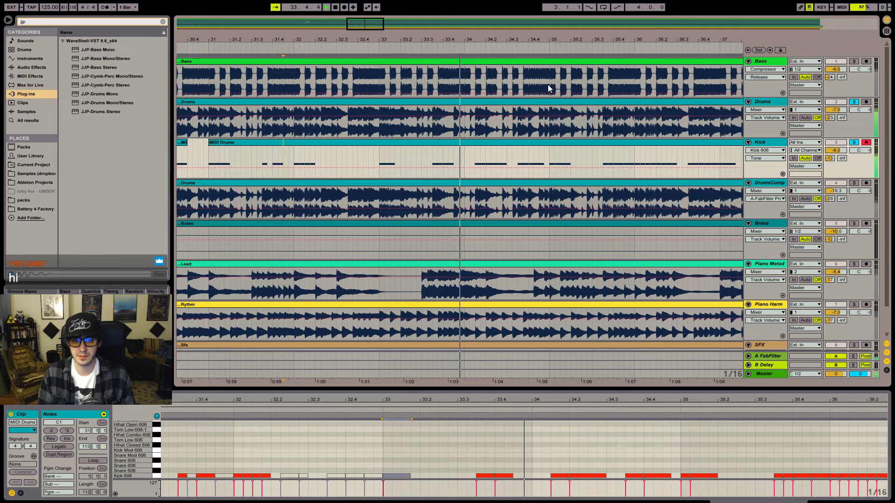
pyautogui.click(407, 172)
pyautogui.press('space')
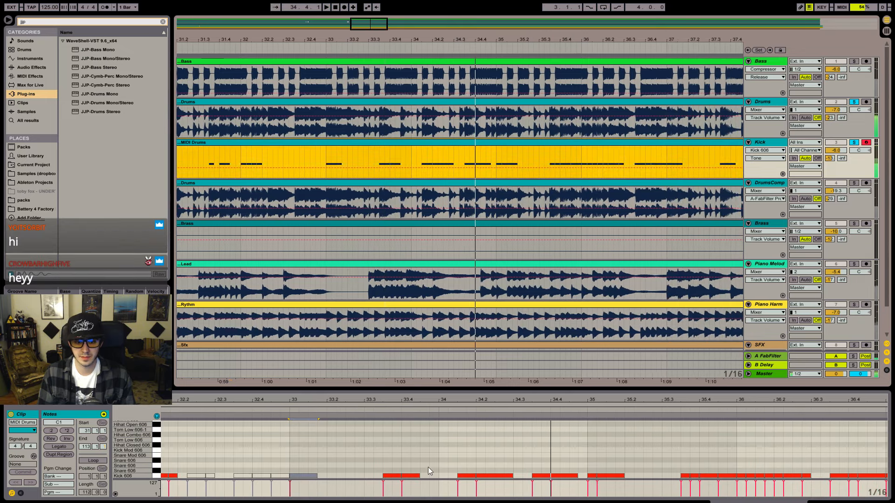
pyautogui.click(412, 475)
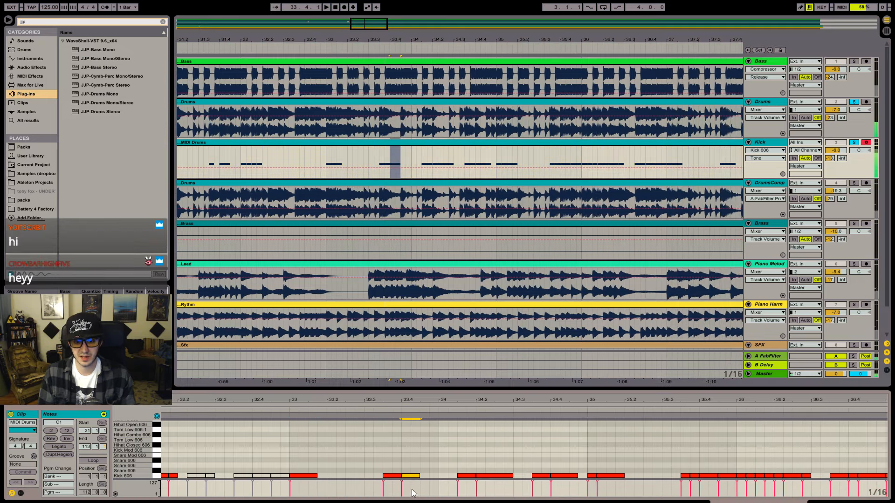
pyautogui.click(375, 155)
pyautogui.press('space')
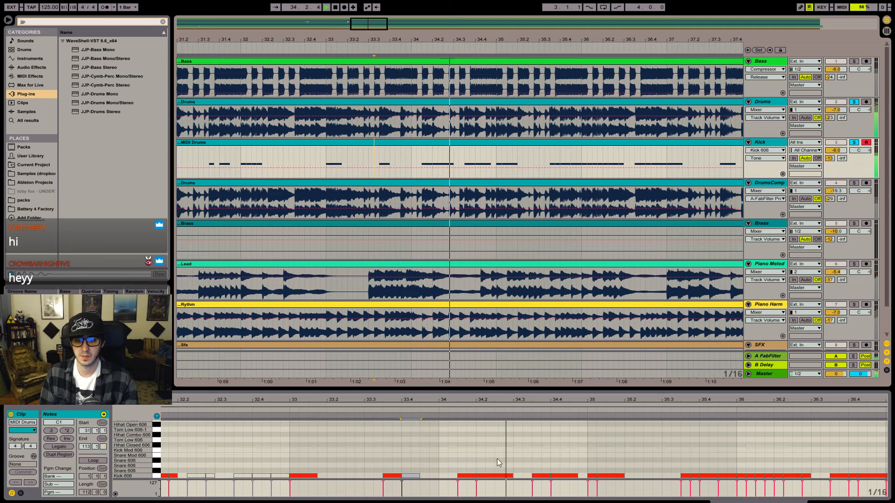
# - Audition the Kick track from 34.2.1 and deactivate the kick note at that position
pyautogui.press('space')
pyautogui.click(433, 152)
pyautogui.press('space')
pyautogui.press('space')
pyautogui.moveTo(503, 452); pyautogui.dragTo(497, 499)
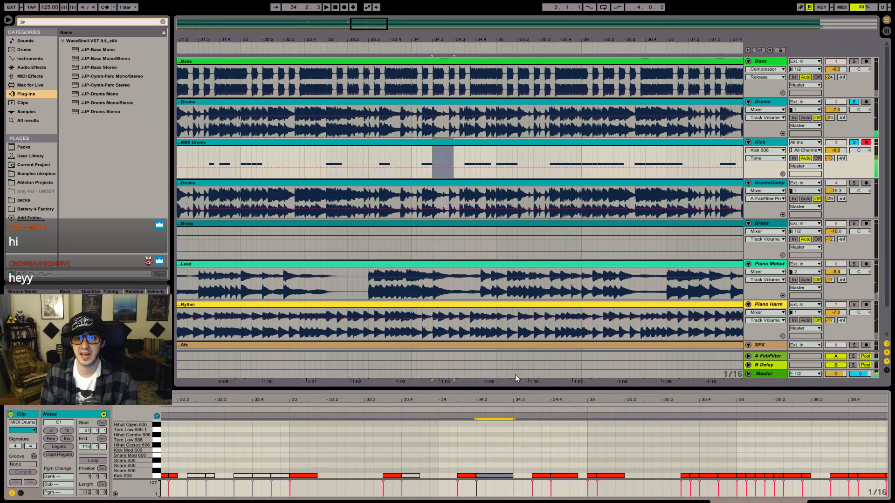
# - Listen to the second half of bar 34, delete the MIDI Drums clip section from 34.4.1 to bar 35, and replay the passage
pyautogui.click(464, 156)
pyautogui.press('space')
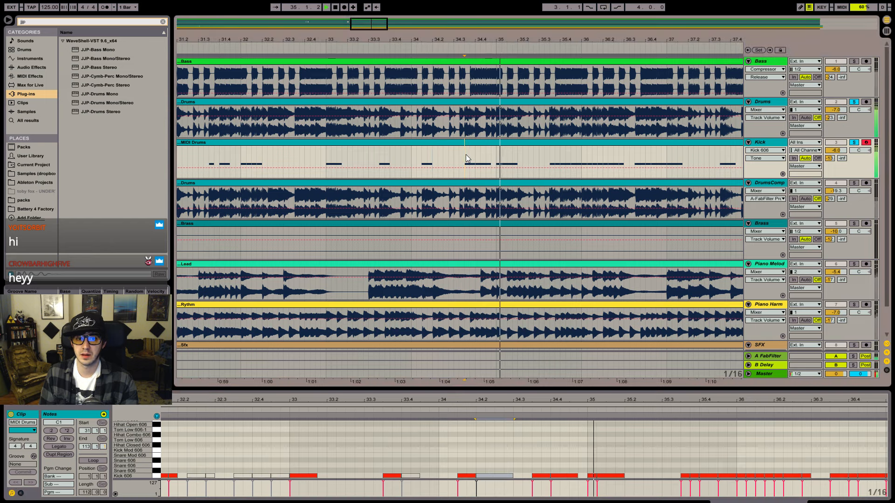
pyautogui.press('space')
pyautogui.click(476, 155)
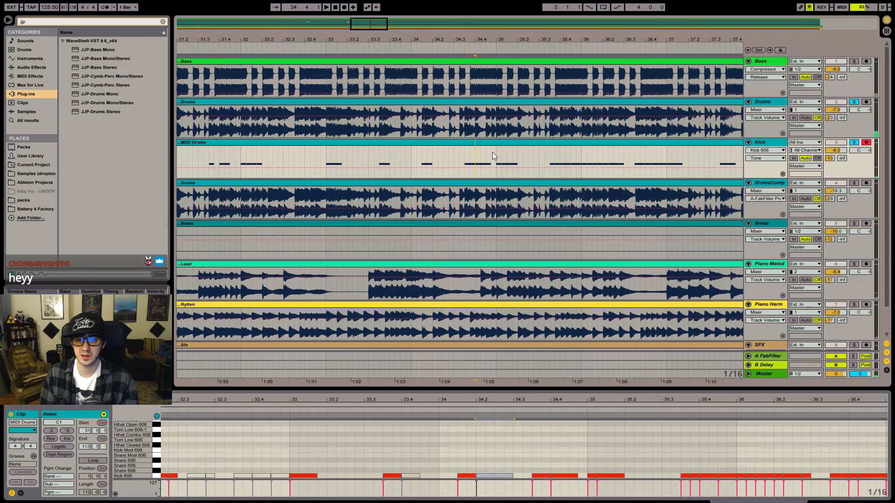
pyautogui.moveTo(494, 153); pyautogui.dragTo(476, 153)
pyautogui.press('Delete')
pyautogui.click(454, 152)
pyautogui.press('space')
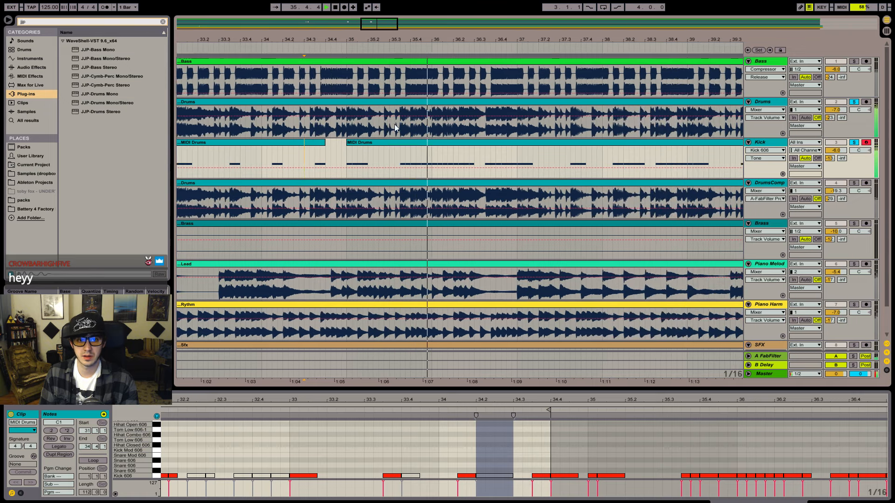
# - Delete the MIDI Drums clip sections from 35.4.3 to 36.1.1 and from 36.2.1 to 36.3.1, and replay from bar 35
pyautogui.press('space')
pyautogui.moveTo(422, 156); pyautogui.dragTo(474, 155)
pyautogui.press('Delete')
pyautogui.press('Delete')
pyautogui.click(384, 158)
pyautogui.press('space')
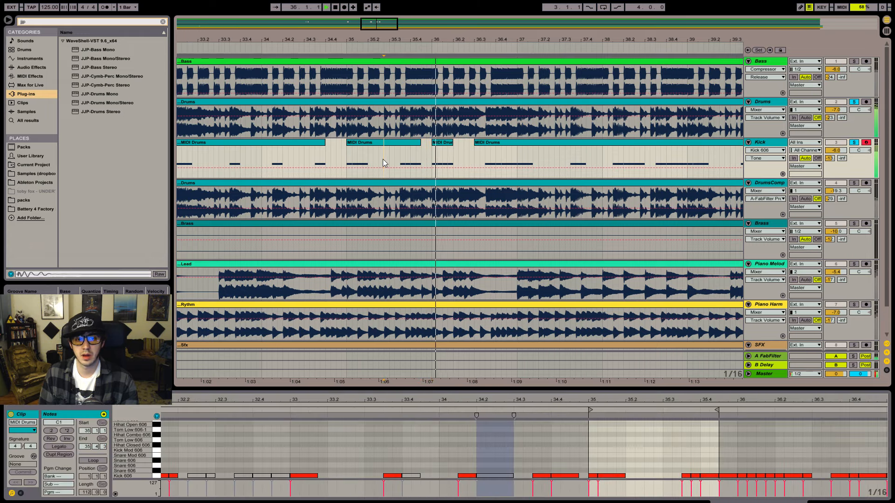
# - Listen on from bar 36, delete the MIDI Drums clip section from 38.2.1 to 38.3.2, and replay from late in bar 37
pyautogui.click(447, 143)
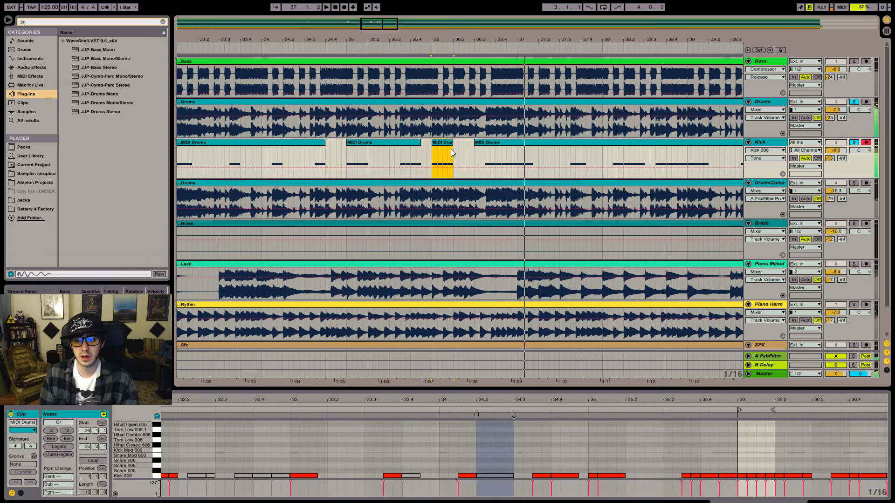
pyautogui.click(479, 155)
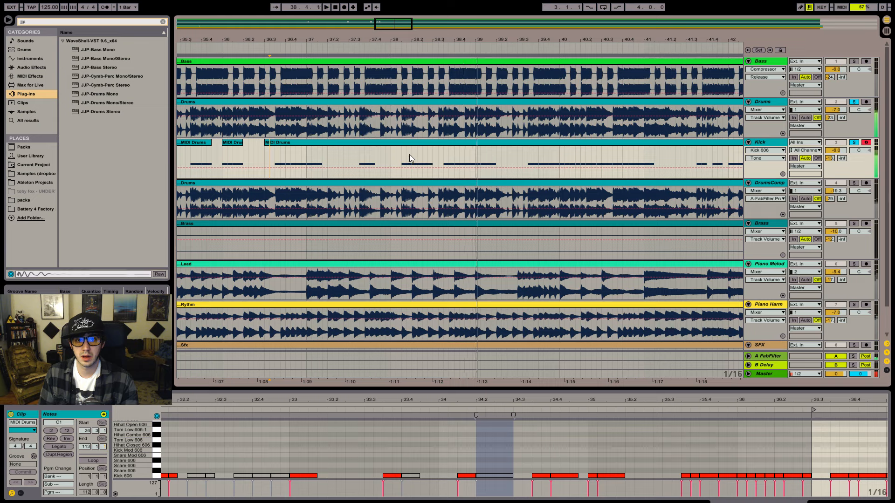
pyautogui.moveTo(409, 154); pyautogui.dragTo(437, 155)
pyautogui.press('Delete')
pyautogui.click(368, 152)
pyautogui.press('space')
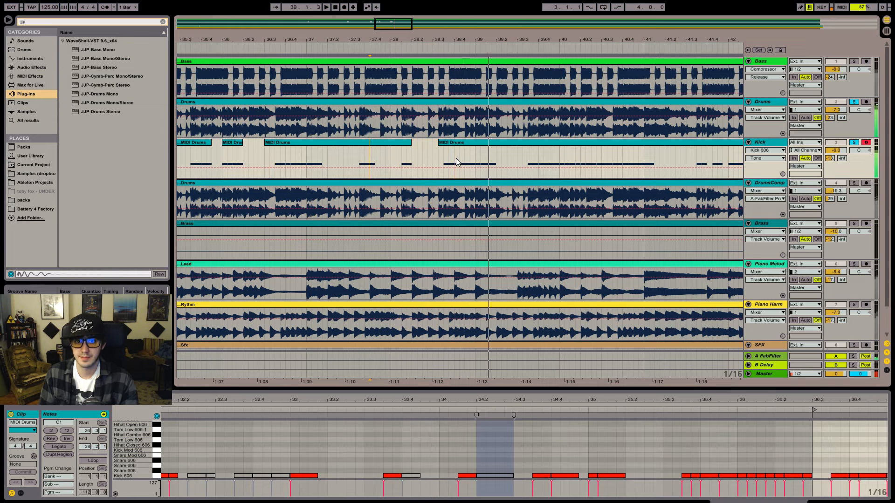
# - Delete the MIDI Drums clip section from 38.4.1 to 38.4.3 and replay from the gap before it
pyautogui.press('space')
pyautogui.moveTo(456, 158); pyautogui.dragTo(465, 159)
pyautogui.press('Delete')
pyautogui.click(422, 158)
pyautogui.press('space')
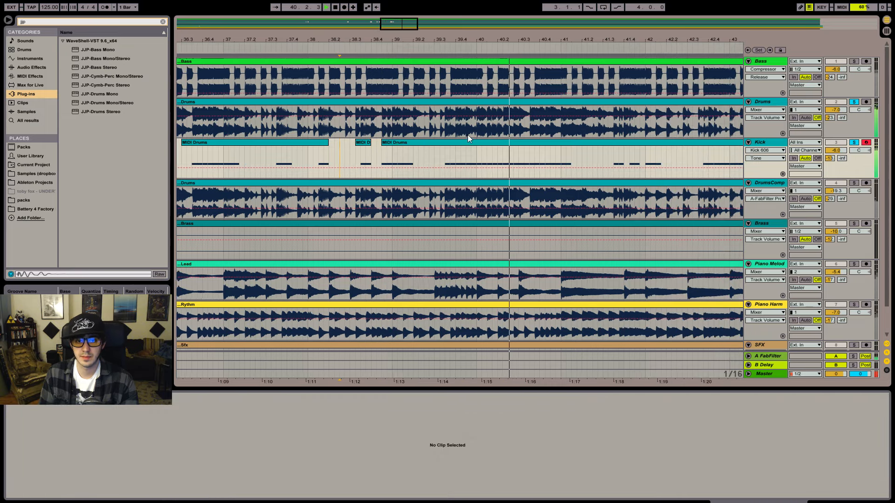
# - Audition the Kick track from 39.4.3, delete the MIDI Drums clip section from there to 40.1.1, and replay the passage
pyautogui.press('space')
pyautogui.click(465, 150)
pyautogui.press('space')
pyautogui.press('space')
pyautogui.moveTo(467, 154); pyautogui.dragTo(472, 154)
pyautogui.press('Delete')
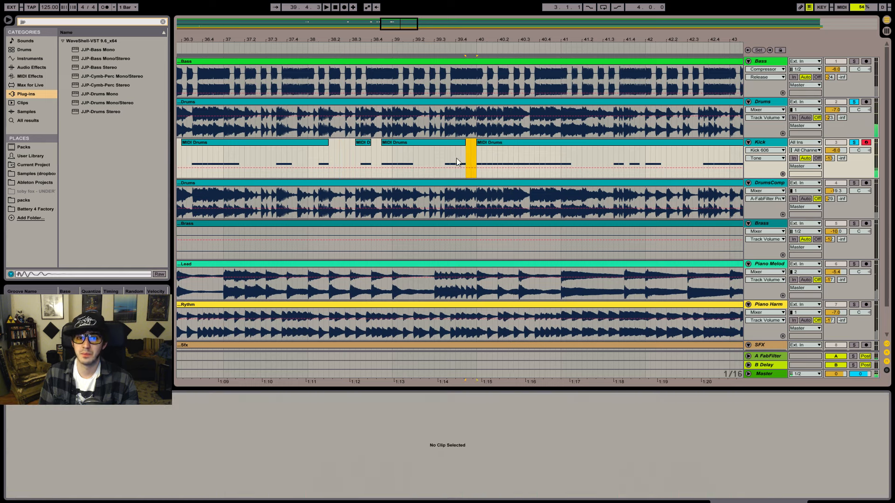
pyautogui.click(440, 159)
pyautogui.press('space')
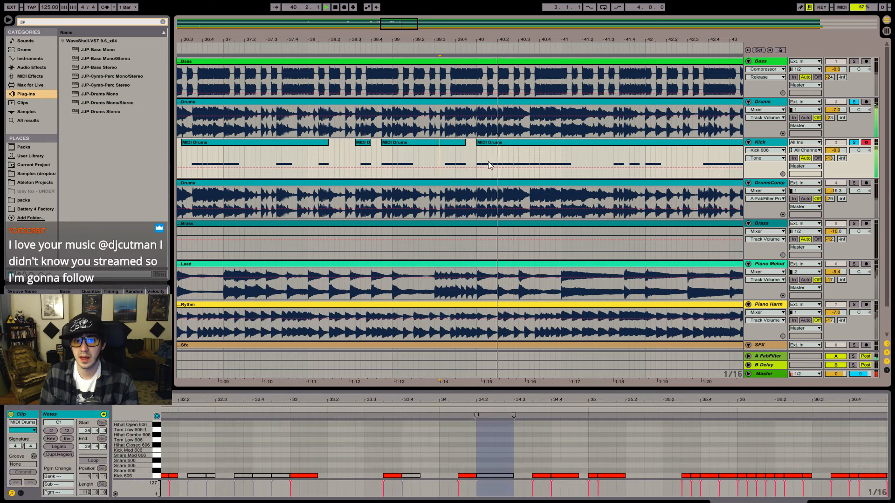
# - Delete the MIDI Drums clip section from 40.1.4 to 40.3.3 on the Kick track and replay from 39.4.1
pyautogui.press('space')
pyautogui.moveTo(493, 155); pyautogui.dragTo(512, 152)
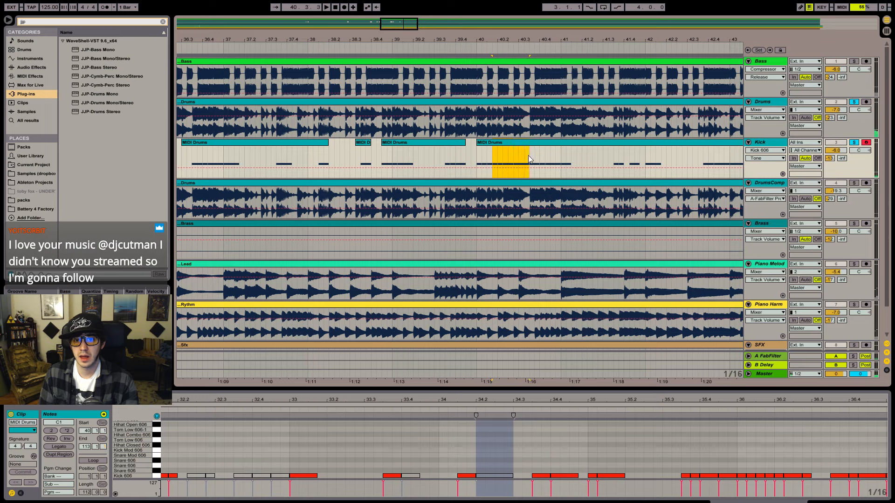
pyautogui.press('Delete')
pyautogui.click(456, 154)
pyautogui.press('space')
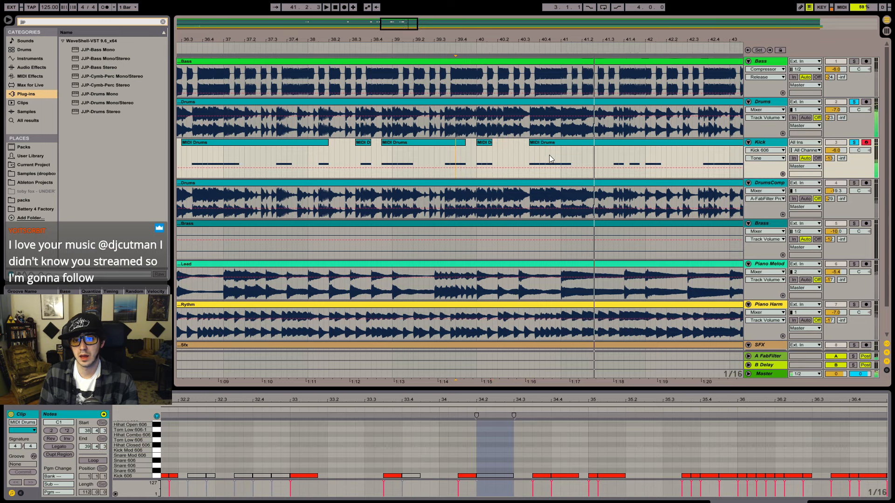
# - Audition the Kick track from the MIDI Drums clip start at 40.3.3 and listen on into bar 42
pyautogui.press('space')
pyautogui.click(558, 142)
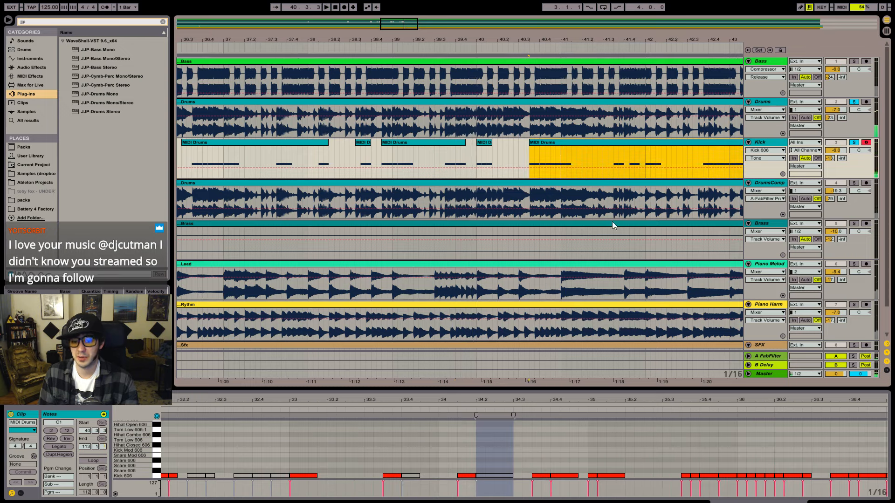
pyautogui.press('space')
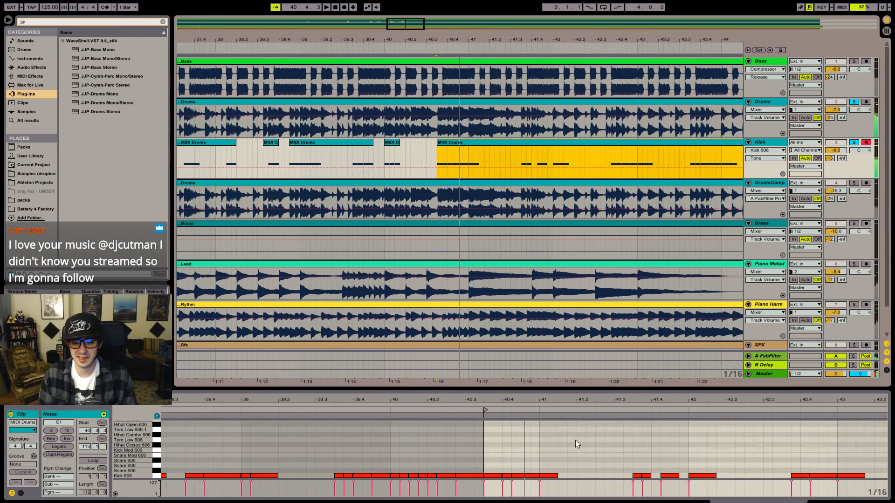
pyautogui.click(437, 165)
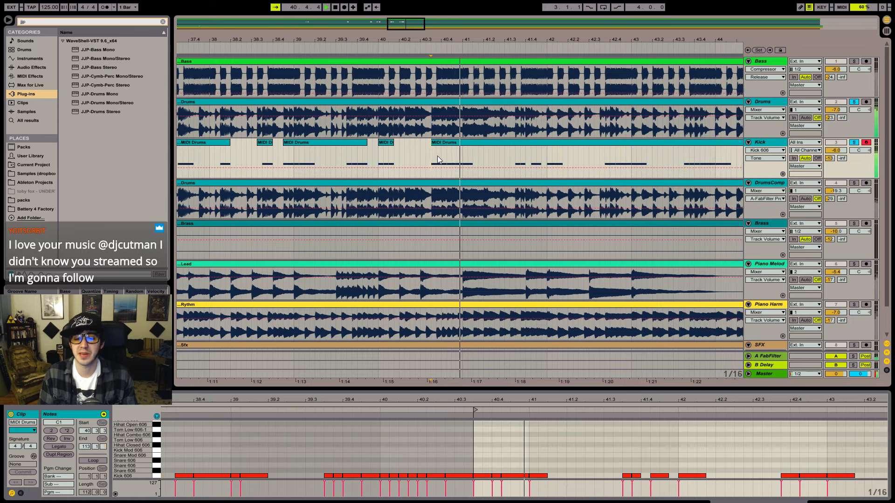
pyautogui.press('space')
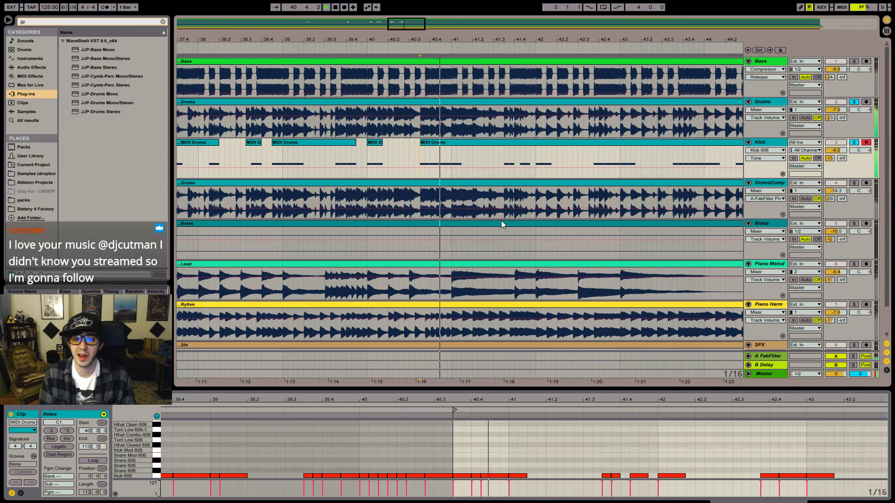
pyautogui.press('space')
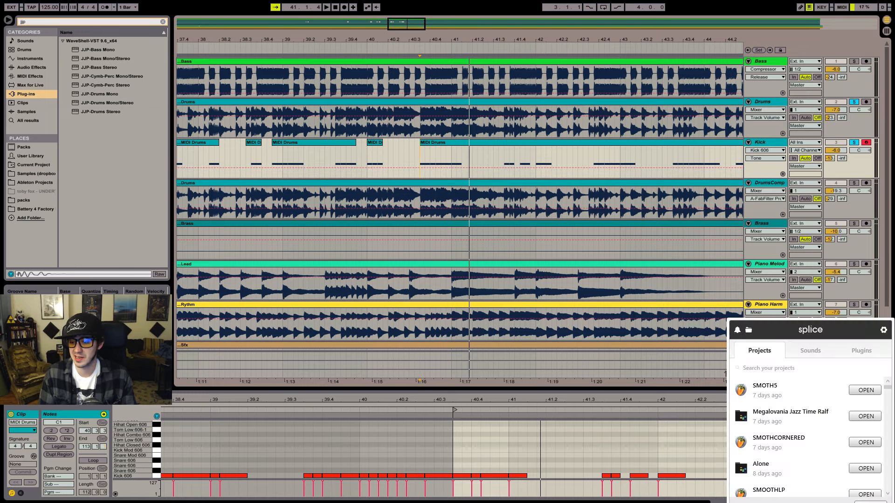
pyautogui.press('space')
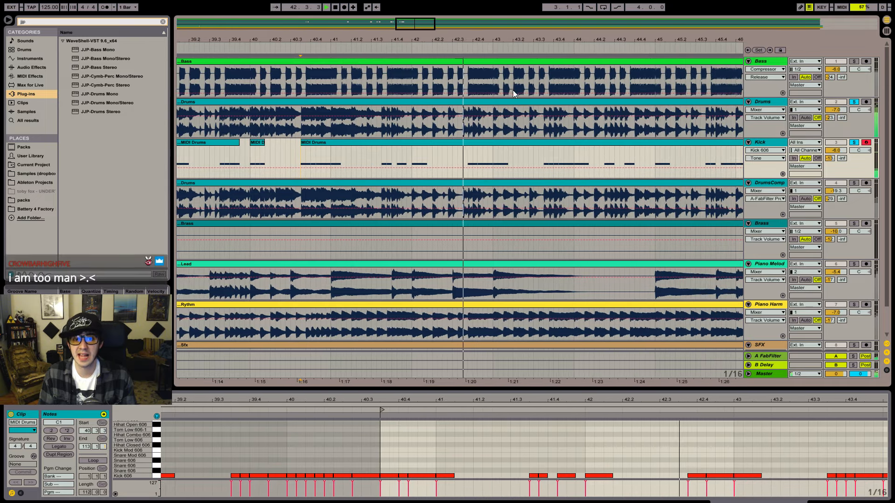
# - Replay the kick hits around 42.4 repeatedly from start points between 42.3.3 and 42.4.2 to check them against the drums
pyautogui.click(473, 157)
pyautogui.press('space')
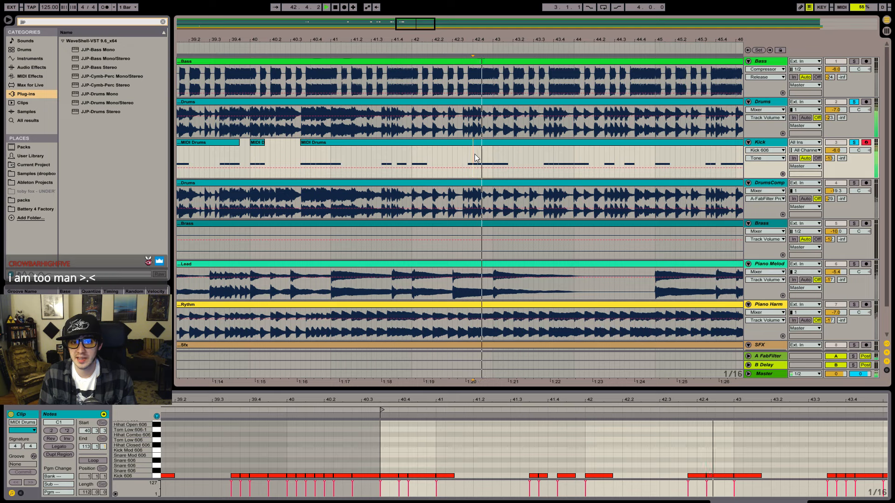
pyautogui.click(479, 156)
pyautogui.press('space')
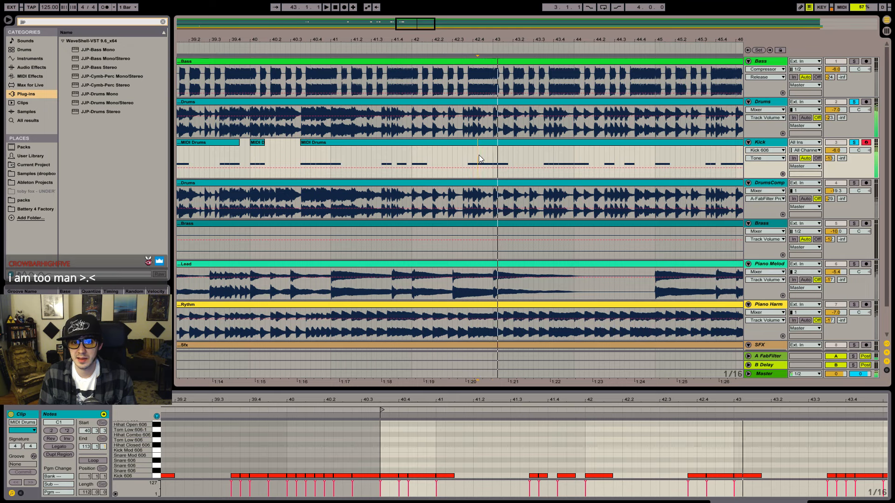
pyautogui.press('space')
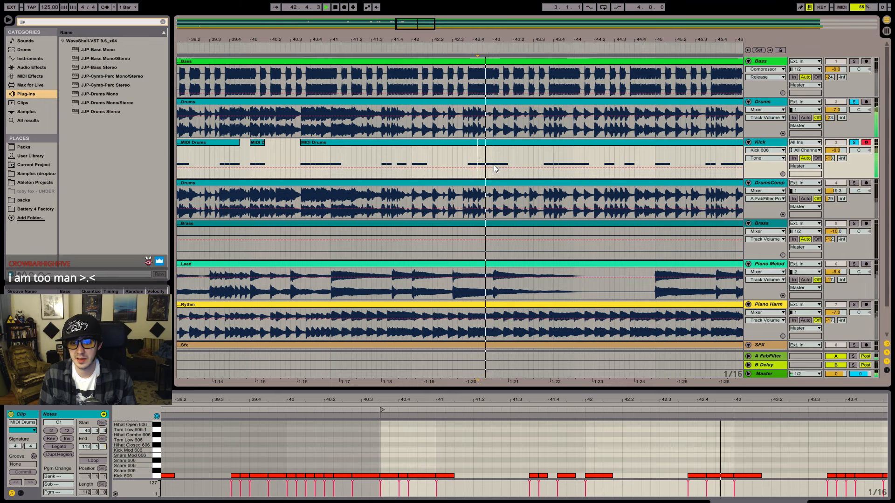
pyautogui.click(471, 156)
pyautogui.press('space')
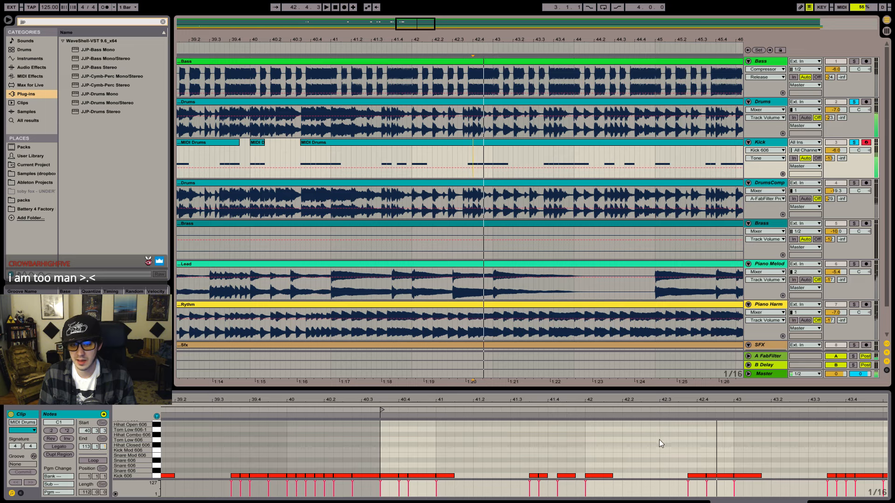
pyautogui.click(467, 152)
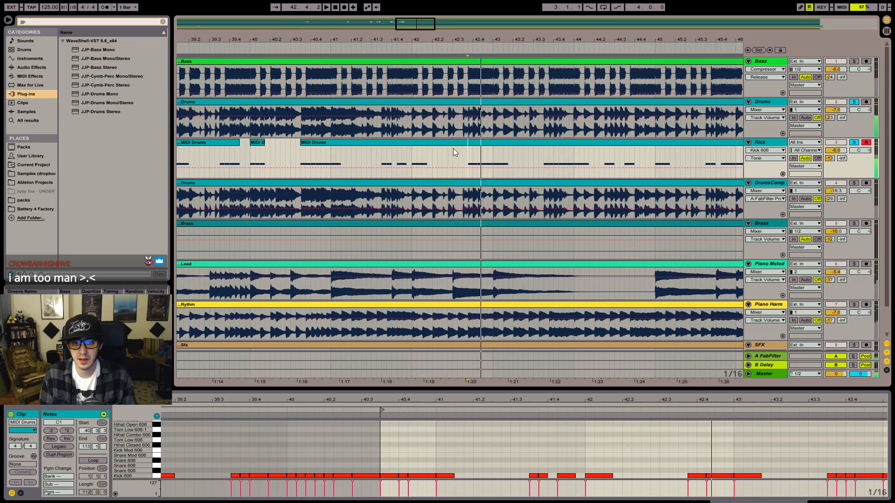
pyautogui.click(462, 154)
pyautogui.press('space')
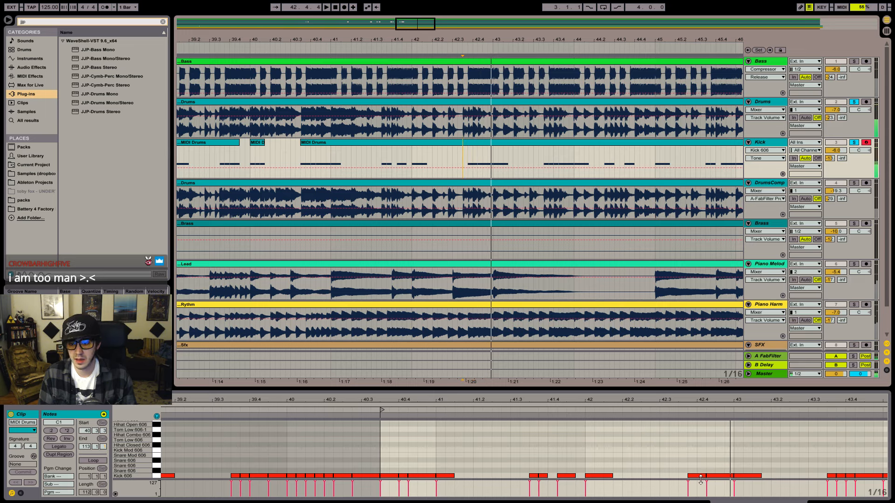
pyautogui.press('space')
# - Add a one-sixteenth-long Kick 606 note at 42.3.3 in the MIDI Drums clip and replay the passage from 42.2.3
pyautogui.click(689, 476)
pyautogui.doubleClick(669, 476)
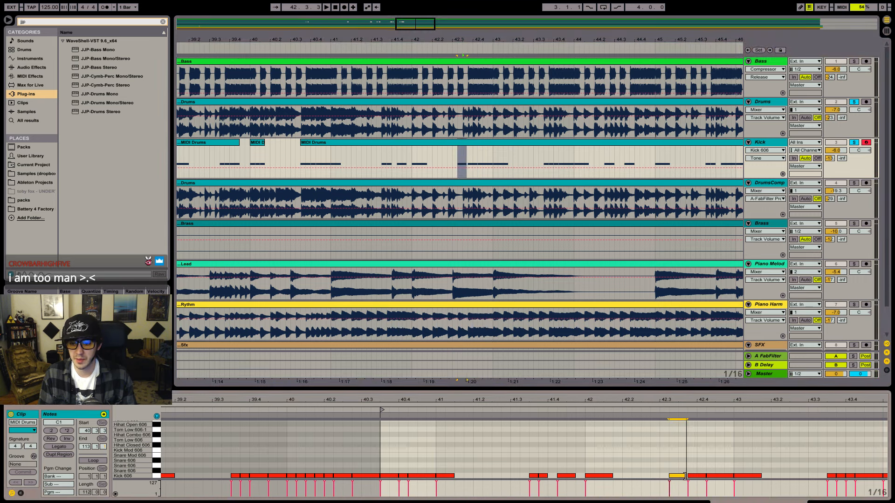
pyautogui.moveTo(679, 477); pyautogui.dragTo(684, 477)
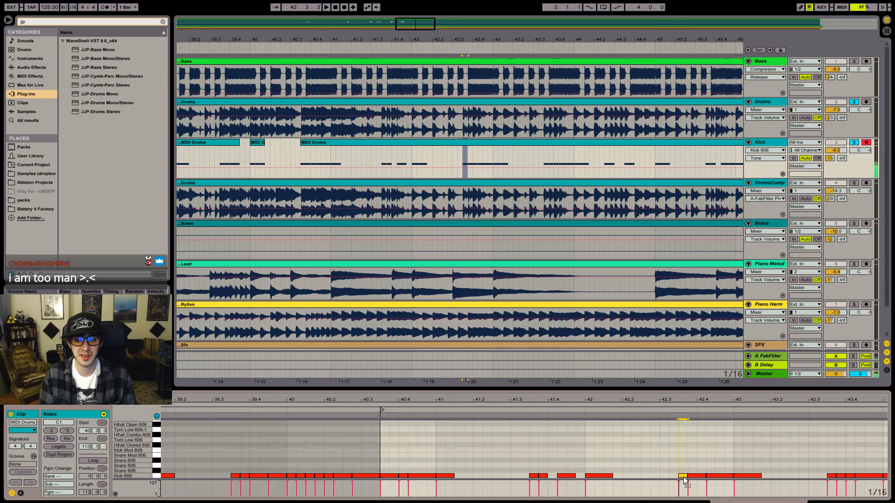
pyautogui.click(442, 161)
pyautogui.press('space')
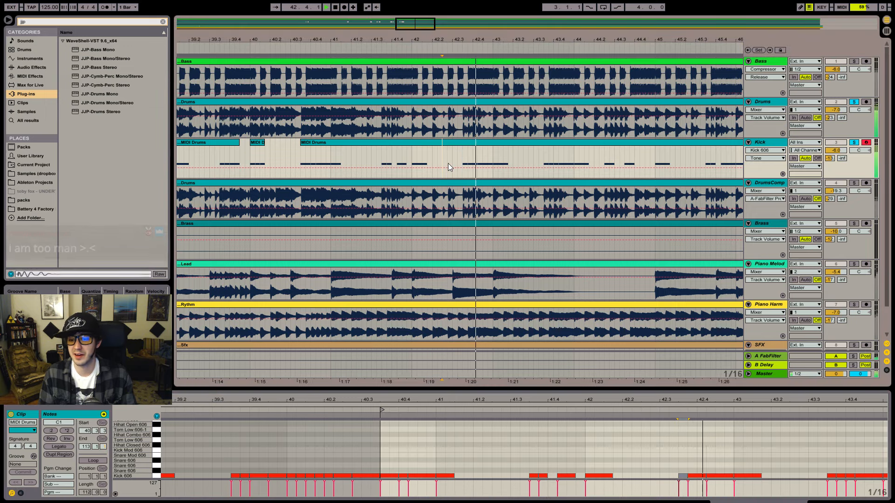
pyautogui.press('space')
pyautogui.press('space')
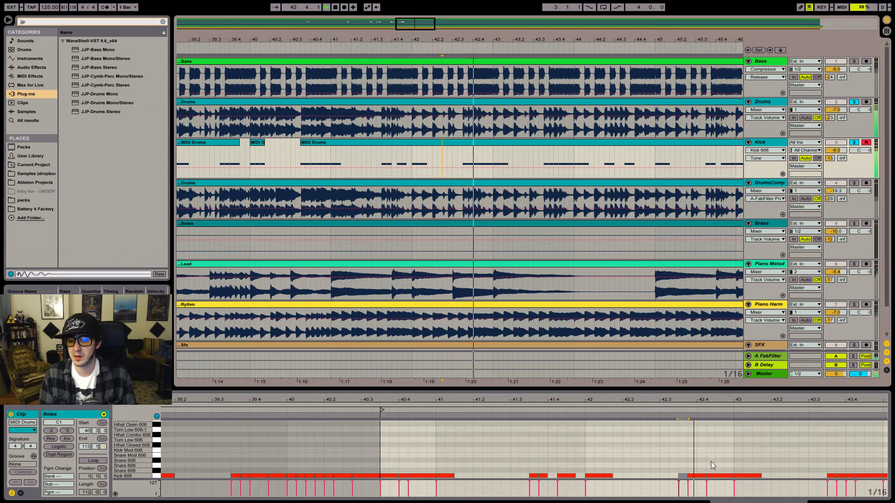
pyautogui.press('space')
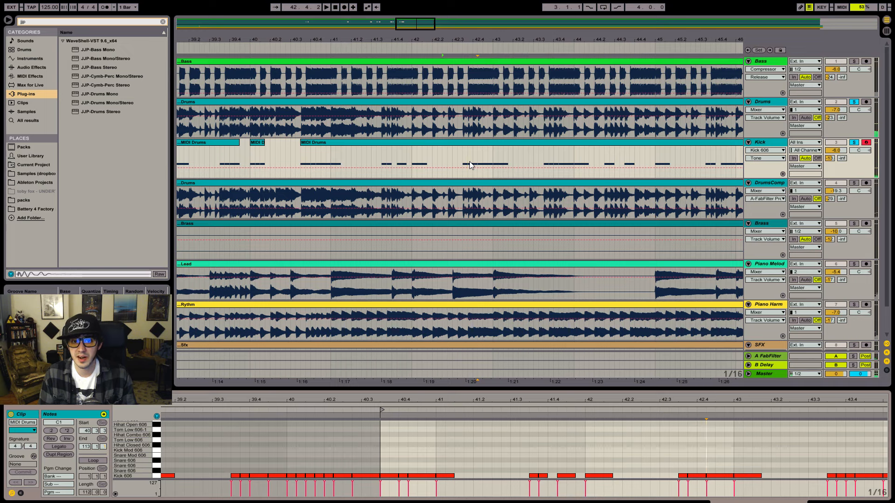
# - Play back the Kick part with the drums from 42.4 and again from about bar 44 to check the hits
pyautogui.click(471, 161)
pyautogui.click(474, 160)
pyautogui.press('space')
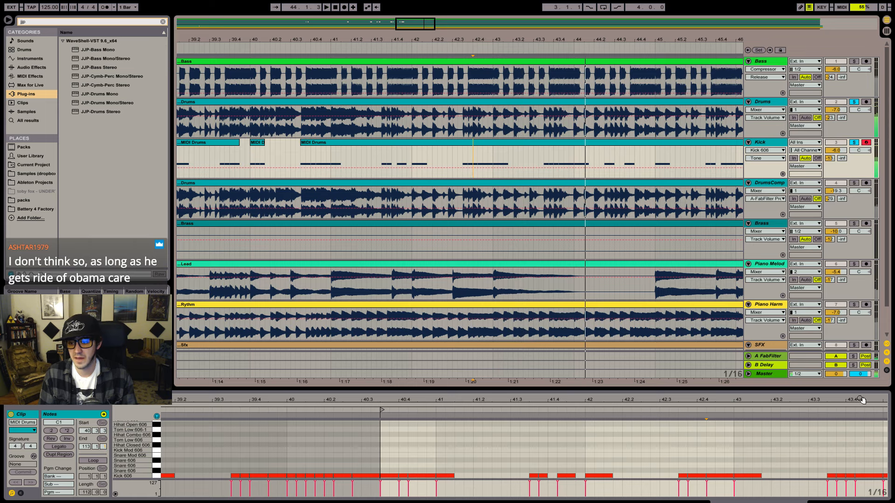
pyautogui.press('space')
pyautogui.click(576, 155)
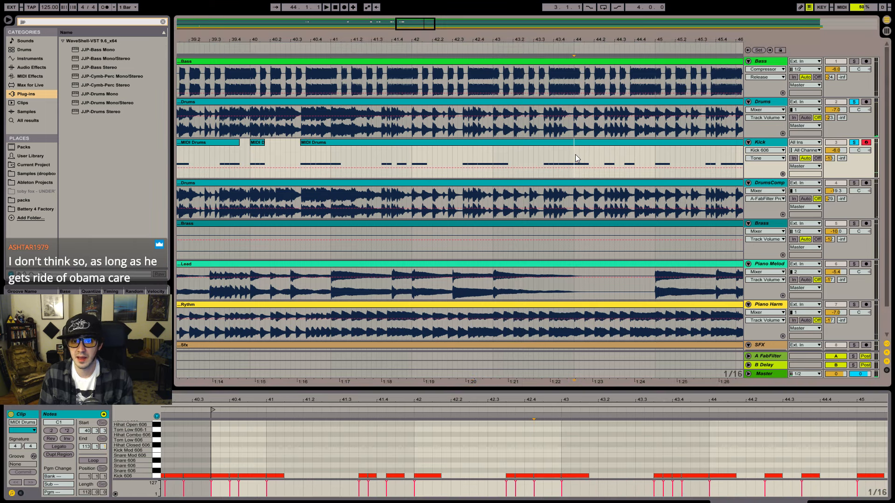
pyautogui.press('space')
pyautogui.press('space')
# - Audition the Kick clip around 43.4 and clear the sixteenth from 43.4.1 to 43.4.2
pyautogui.click(560, 154)
pyautogui.press('space')
pyautogui.press('space')
pyautogui.press('space')
pyautogui.press('space')
pyautogui.press('space')
pyautogui.press('space')
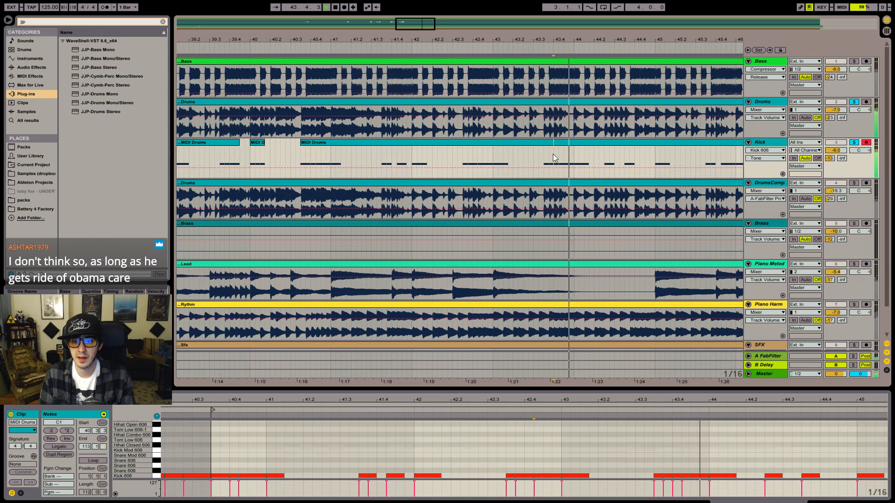
pyautogui.hotkey('shift', 'Left')
pyautogui.hotkey('ctrl', 'e')
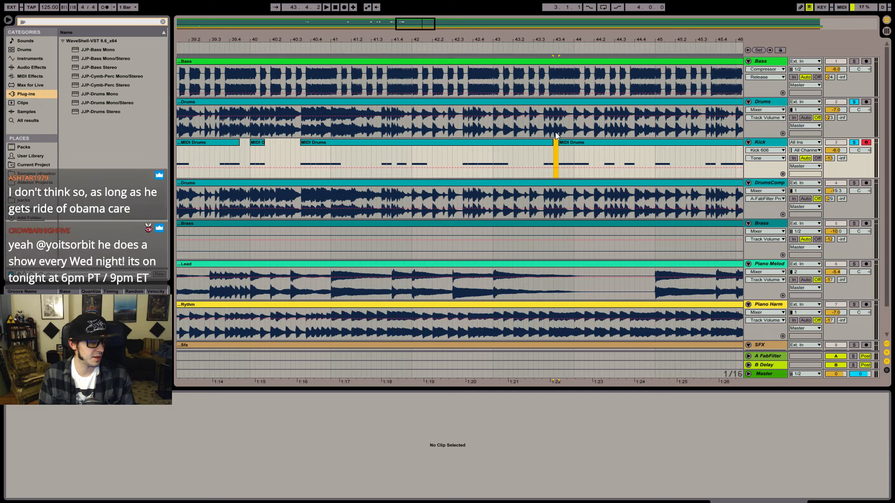
# - Audition the Kick part around bar 44 and clear its notes from 44.2.3 to 44.4.3
pyautogui.click(539, 158)
pyautogui.press('space')
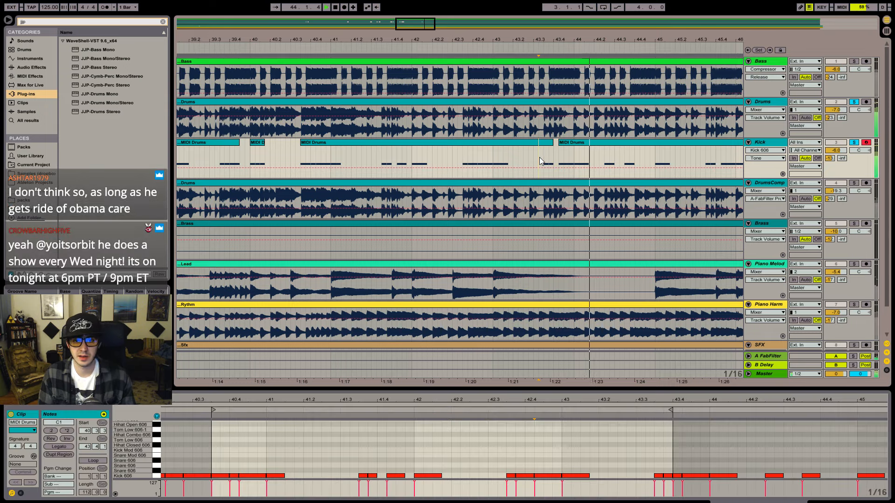
pyautogui.press('space')
pyautogui.click(423, 25)
pyautogui.press('space')
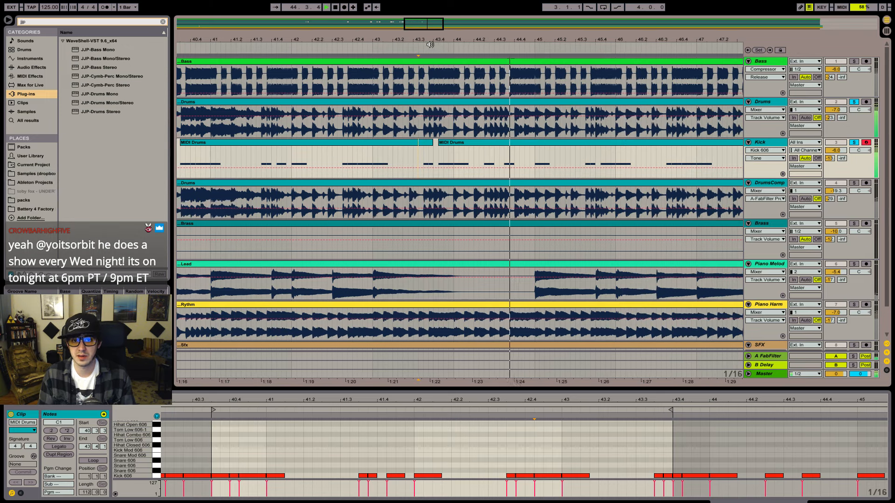
pyautogui.click(449, 149)
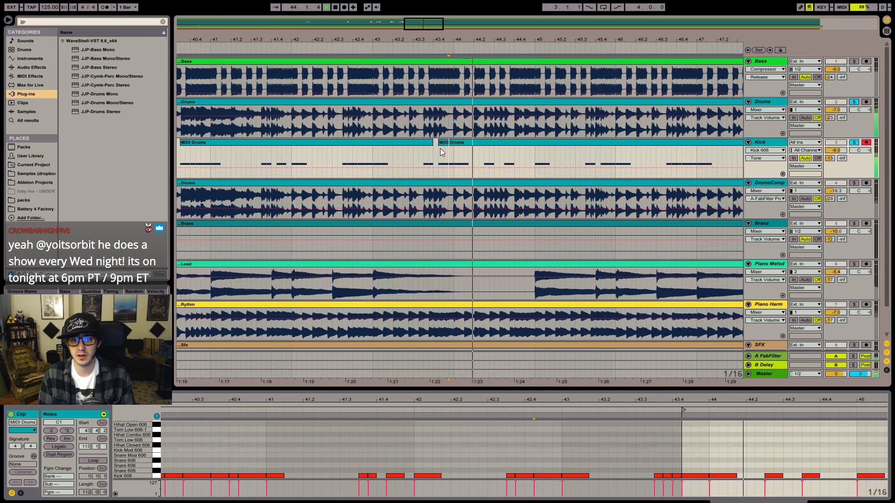
pyautogui.click(483, 153)
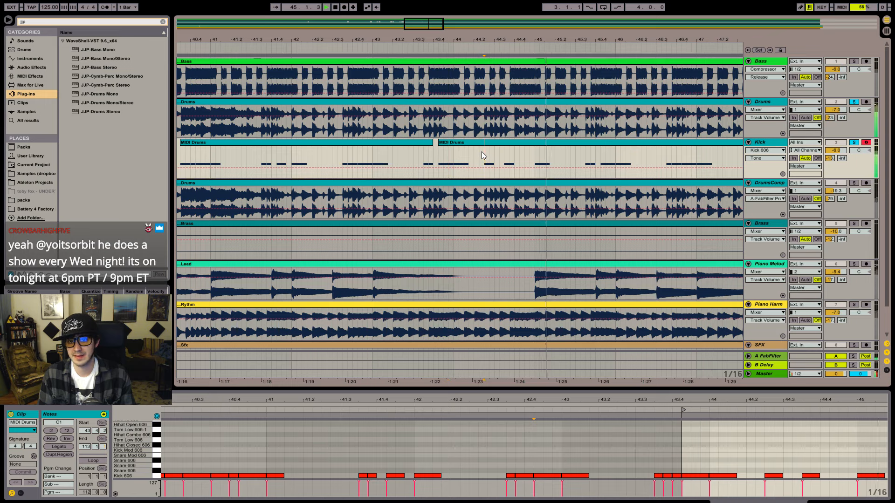
pyautogui.moveTo(483, 152); pyautogui.dragTo(519, 152)
pyautogui.press('space')
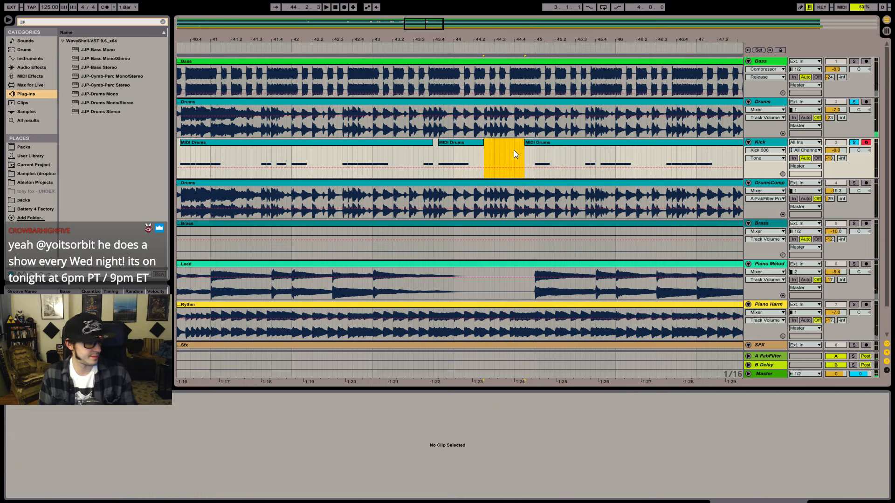
# - Play the Kick part on through bars 45 and 46, and clear the sixteenth from 46.4.1 to 46.4.2
pyautogui.click(514, 150)
pyautogui.press('space')
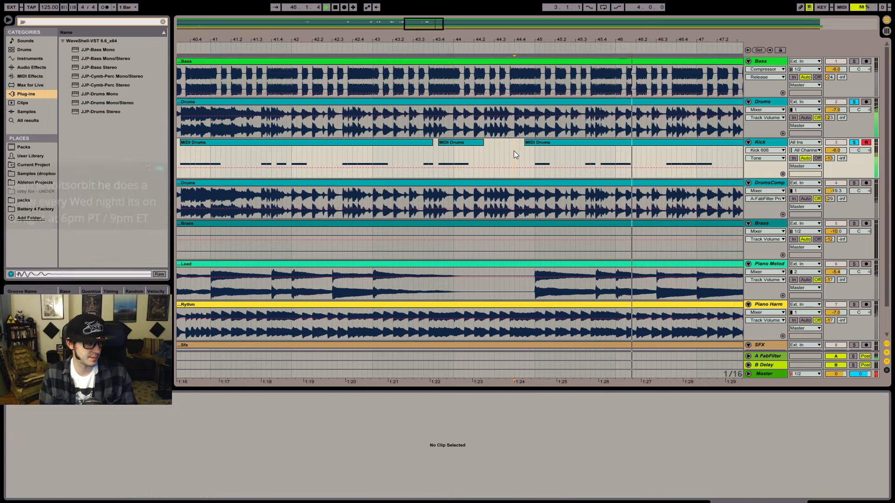
pyautogui.click(524, 151)
pyautogui.moveTo(428, 27); pyautogui.dragTo(438, 24)
pyautogui.click(466, 154)
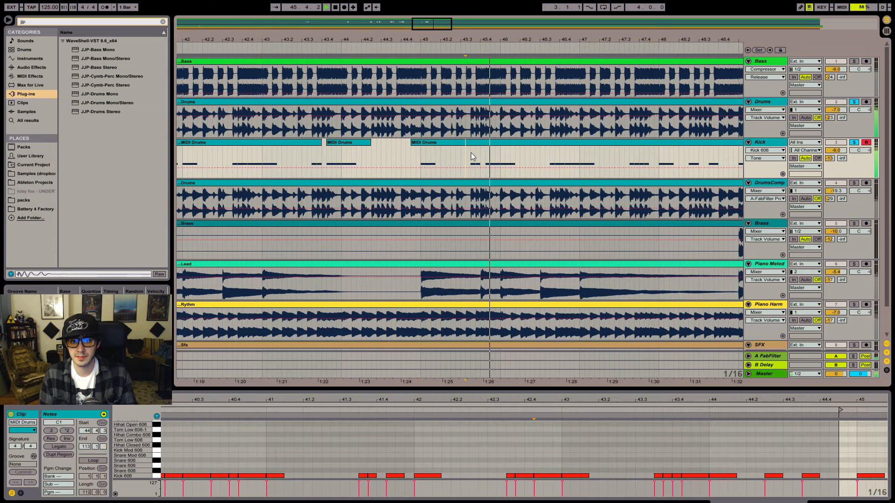
pyautogui.moveTo(439, 30)
pyautogui.mouseDown()
pyautogui.moveTo(451, 29)
pyautogui.moveTo(437, 52)
pyautogui.mouseUp()
pyautogui.press('space')
pyautogui.click(388, 150)
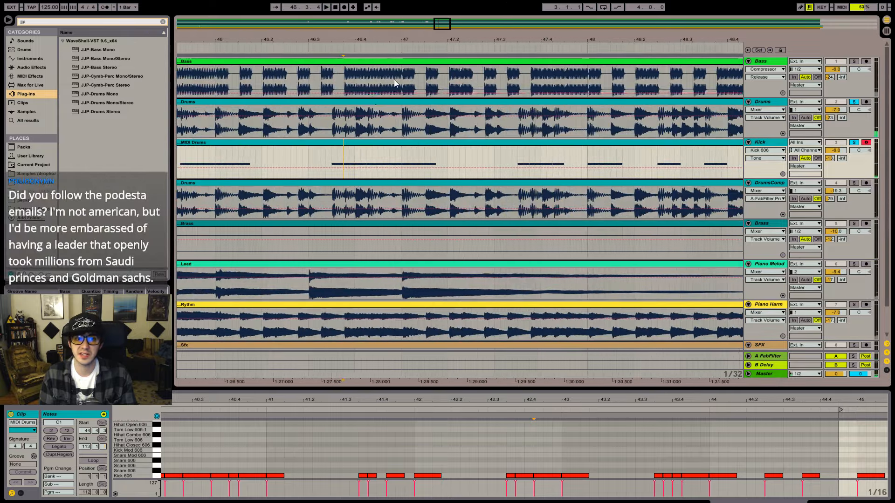
pyautogui.moveTo(357, 144); pyautogui.dragTo(366, 154)
pyautogui.click(354, 154)
pyautogui.press('Delete')
# - Replay the Kick part from about 46.3 through bar 47 and clear the sixteenth from 47.4.1 to 47.4.2
pyautogui.click(313, 153)
pyautogui.press('space')
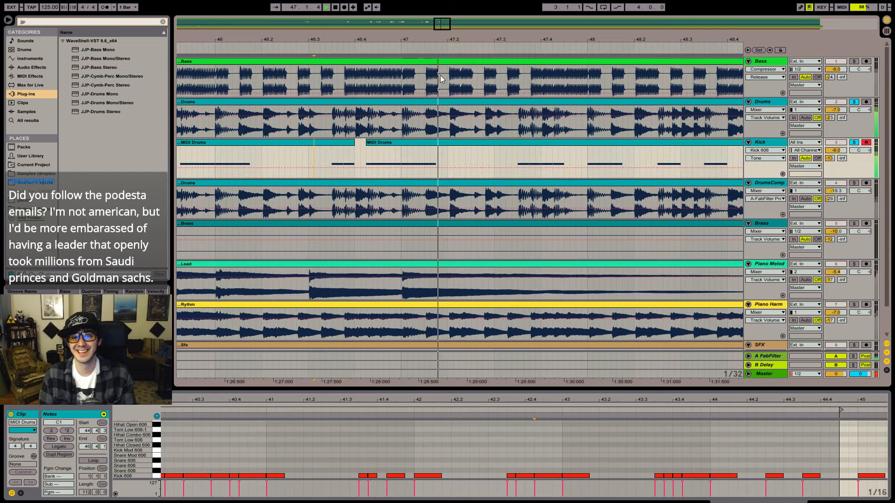
pyautogui.moveTo(434, 28); pyautogui.dragTo(435, 28)
pyautogui.press('space')
pyautogui.click(371, 153)
pyautogui.press('space')
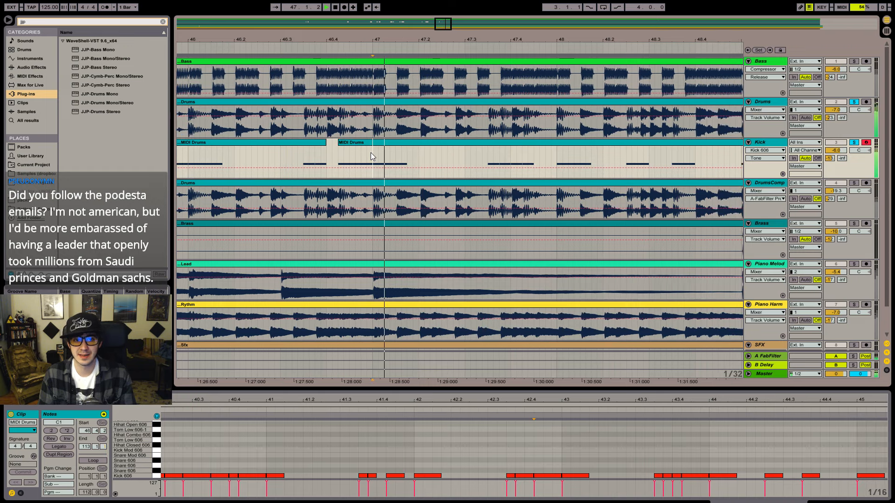
pyautogui.press('space')
pyautogui.click(300, 152)
pyautogui.press('space')
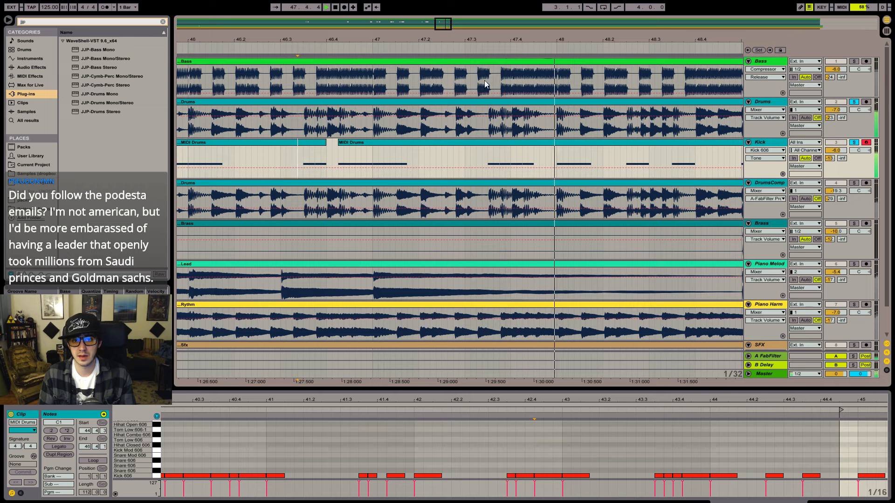
pyautogui.press('space')
pyautogui.moveTo(511, 149); pyautogui.dragTo(520, 151)
pyautogui.press('Delete')
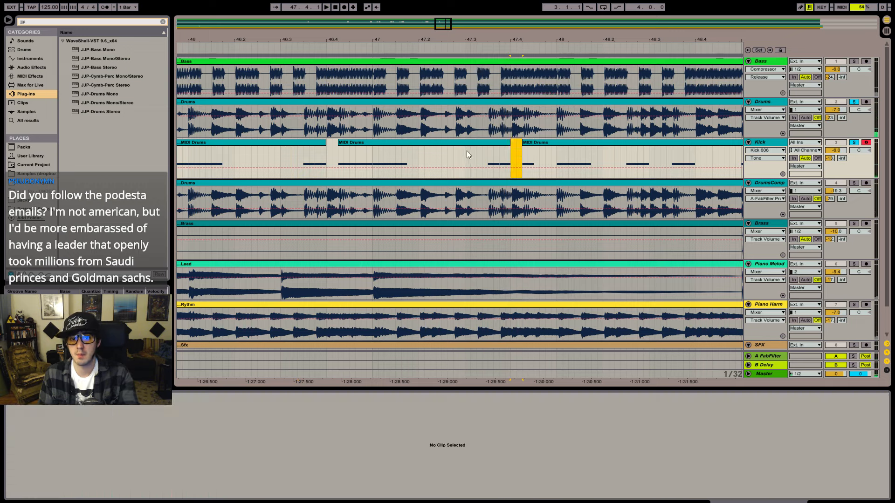
# - Audition the Kick part in bar 48 and clear the two notes between about 48.2.2 and just past 48.4
pyautogui.click(465, 150)
pyautogui.press('space')
pyautogui.moveTo(473, 43); pyautogui.dragTo(310, 42)
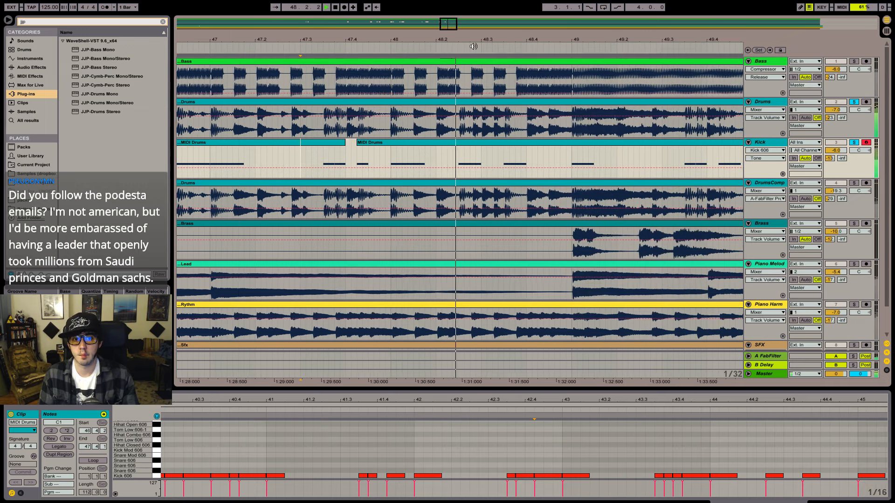
pyautogui.click(390, 150)
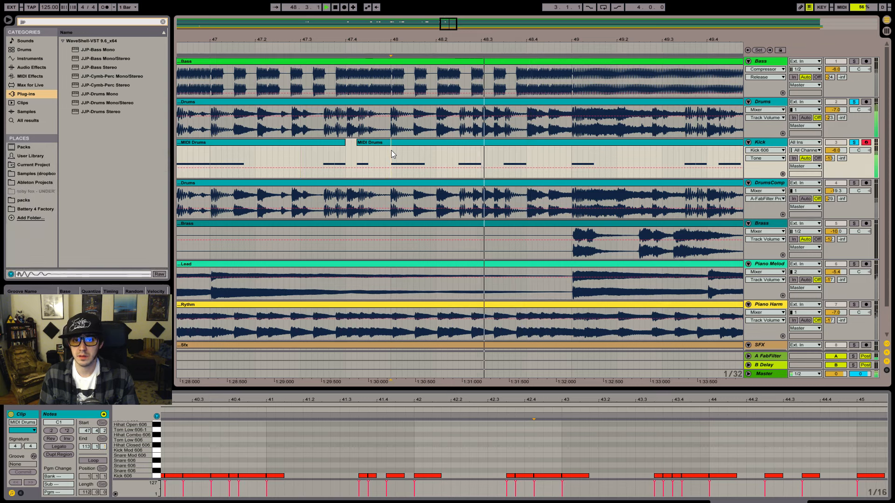
pyautogui.click(464, 157)
pyautogui.moveTo(457, 153); pyautogui.dragTo(532, 151)
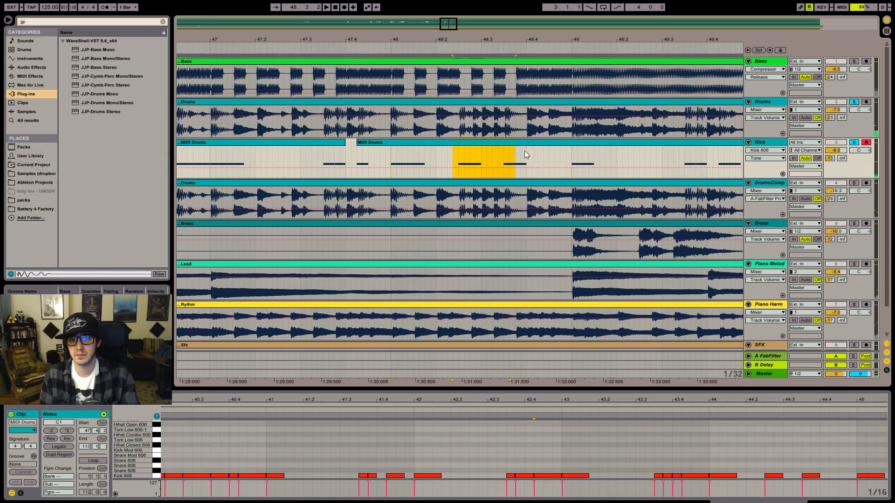
pyautogui.press('Delete')
# - Play back the Kick part from about 47.4 and again from bar 49 into bar 50 to check it against the drums
pyautogui.moveTo(452, 30); pyautogui.dragTo(385, 21)
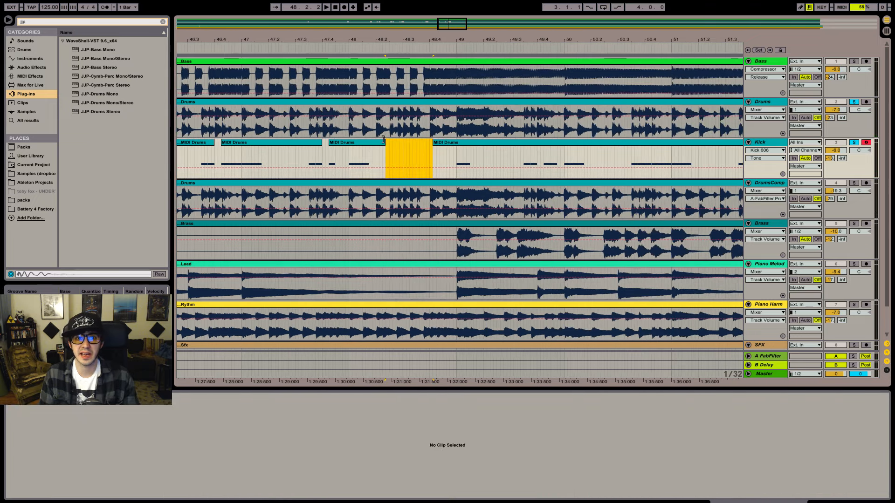
pyautogui.click(337, 156)
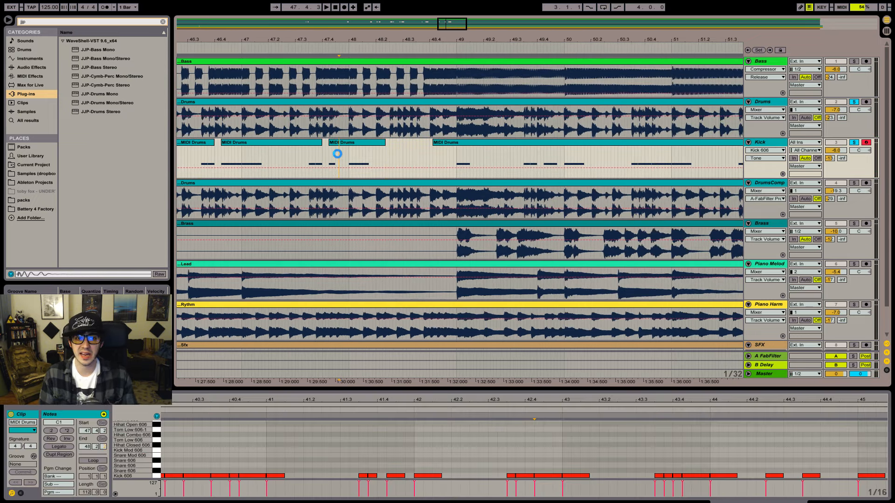
pyautogui.press('space')
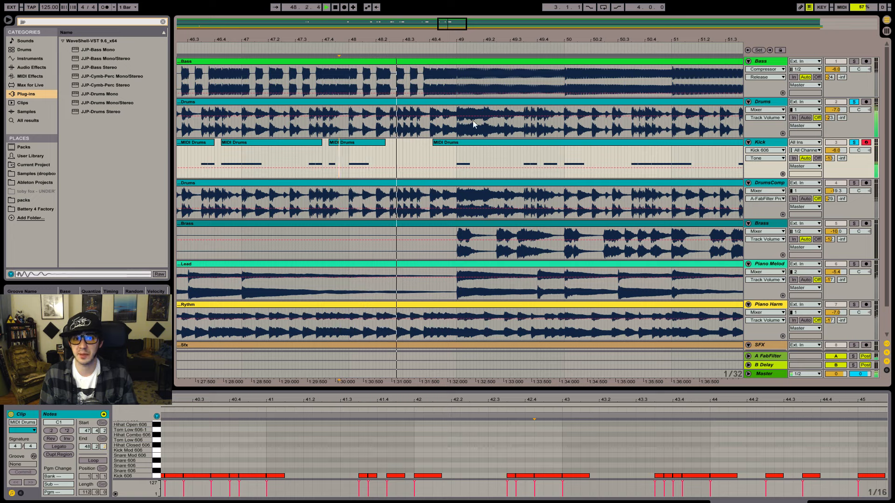
pyautogui.moveTo(452, 24); pyautogui.dragTo(524, 50)
pyautogui.press('space')
pyautogui.click(756, 467)
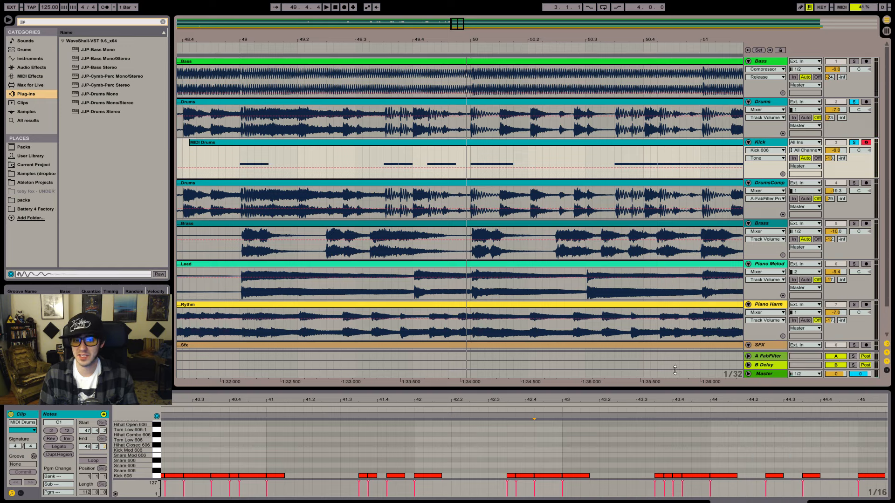
pyautogui.click(242, 155)
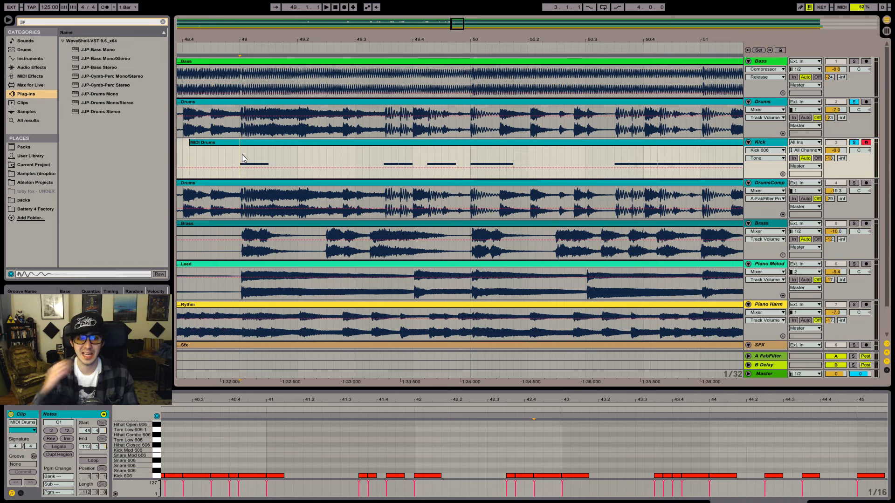
pyautogui.press('space')
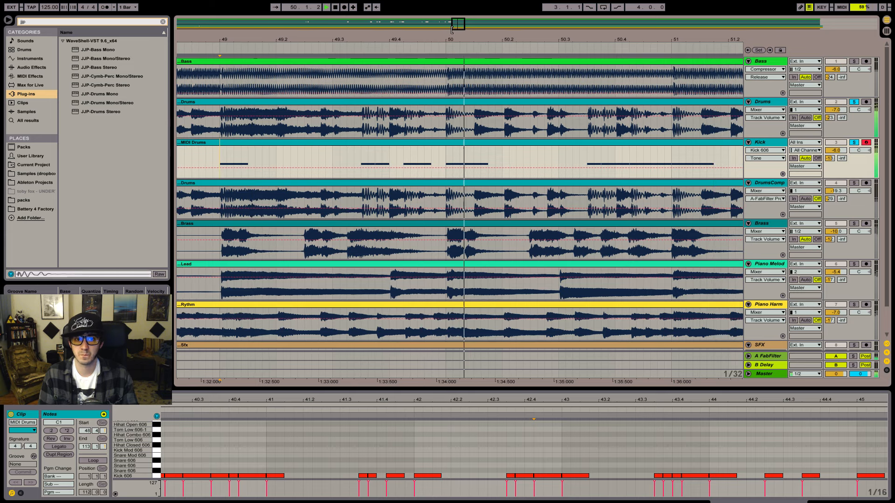
pyautogui.press('space')
# - Audition the Kick part from 49.3 through bar 50 and clear the sixteenth from 50.4.1 to 50.4.2
pyautogui.click(362, 151)
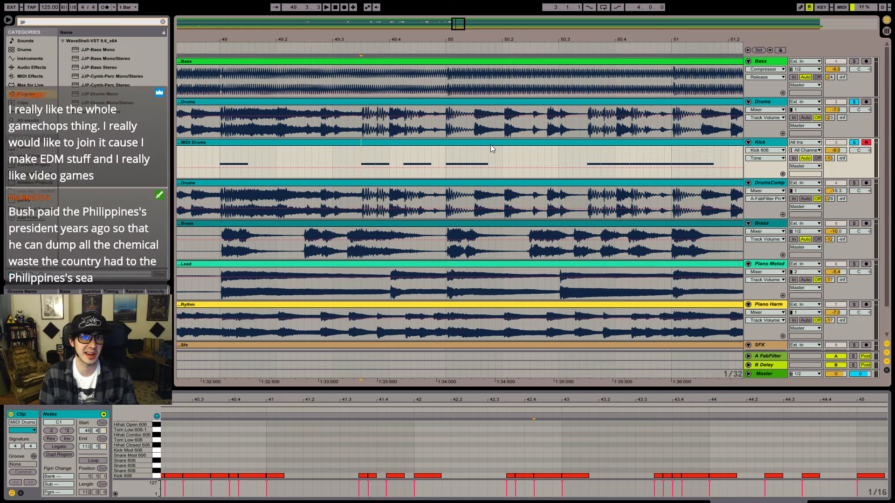
pyautogui.press('space')
pyautogui.moveTo(403, 161); pyautogui.dragTo(410, 161)
pyautogui.click(456, 150)
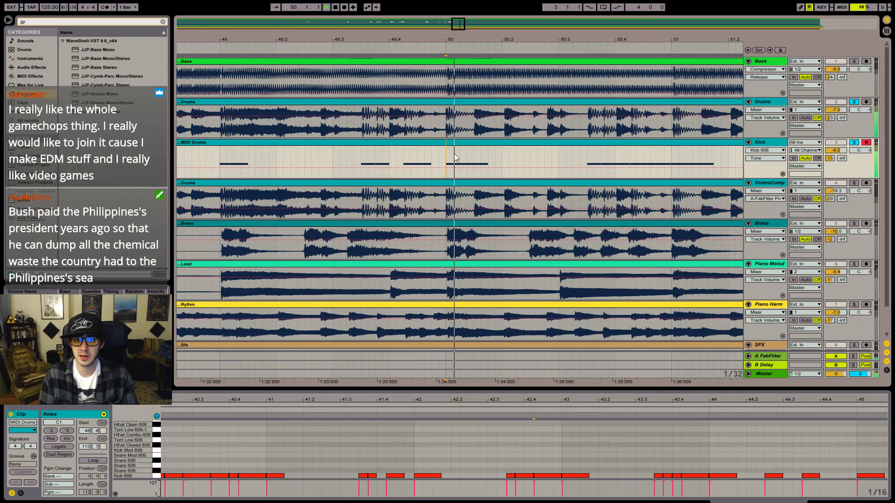
pyautogui.press('space')
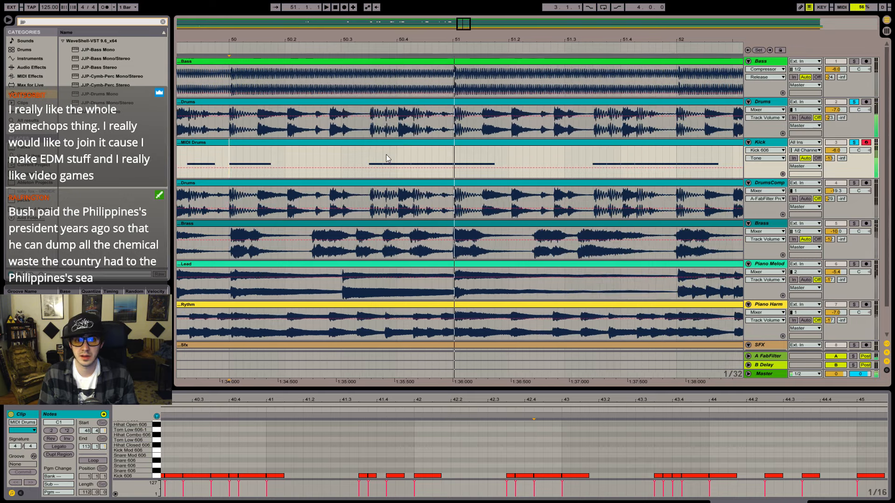
pyautogui.moveTo(398, 159); pyautogui.dragTo(412, 155)
pyautogui.press('Delete')
# - Replay the Kick part from about 50.3 into bar 51 and clear the sixteenth from 51.4.1 to 51.4.2
pyautogui.click(357, 150)
pyautogui.press('space')
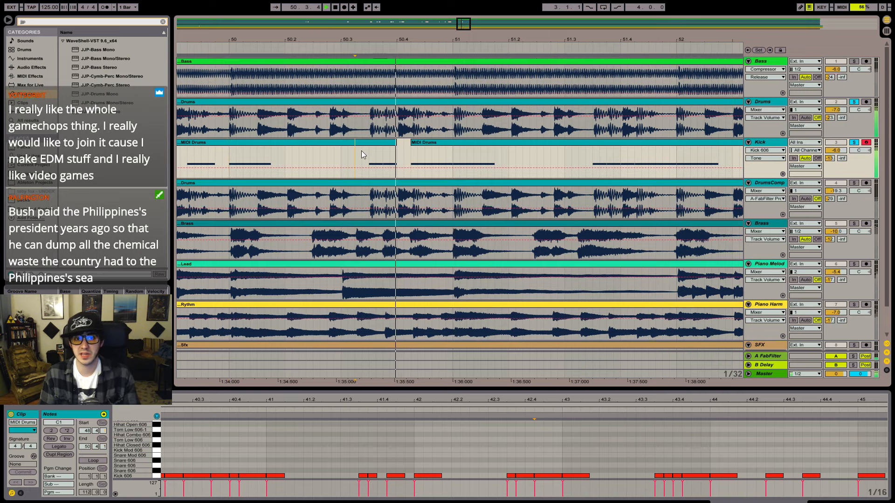
pyautogui.click(401, 150)
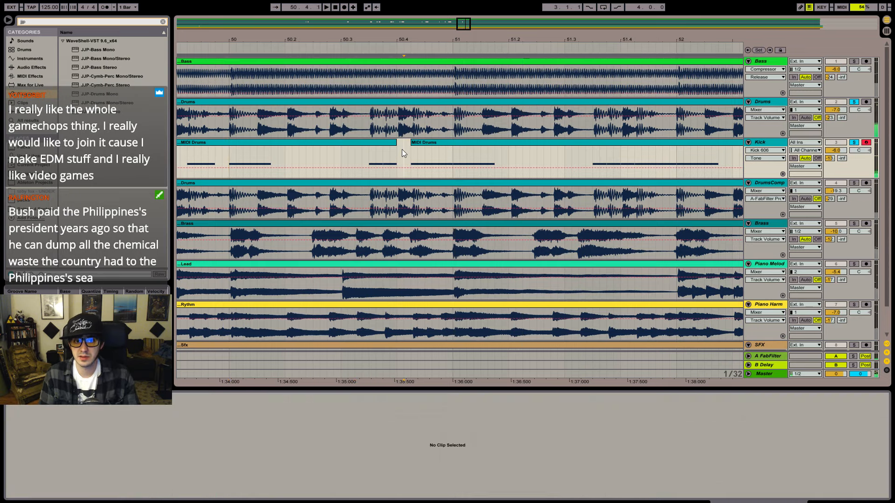
pyautogui.click(357, 150)
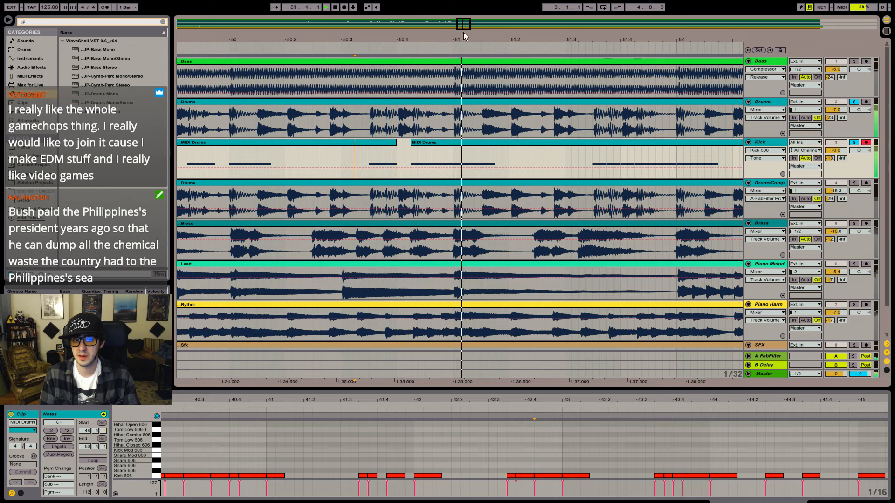
pyautogui.click(449, 156)
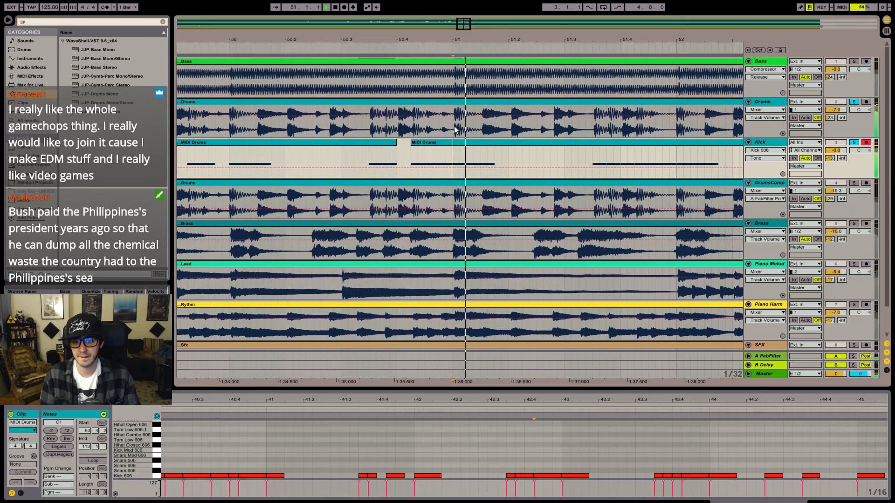
pyautogui.moveTo(462, 27); pyautogui.dragTo(465, 27)
pyautogui.press('space')
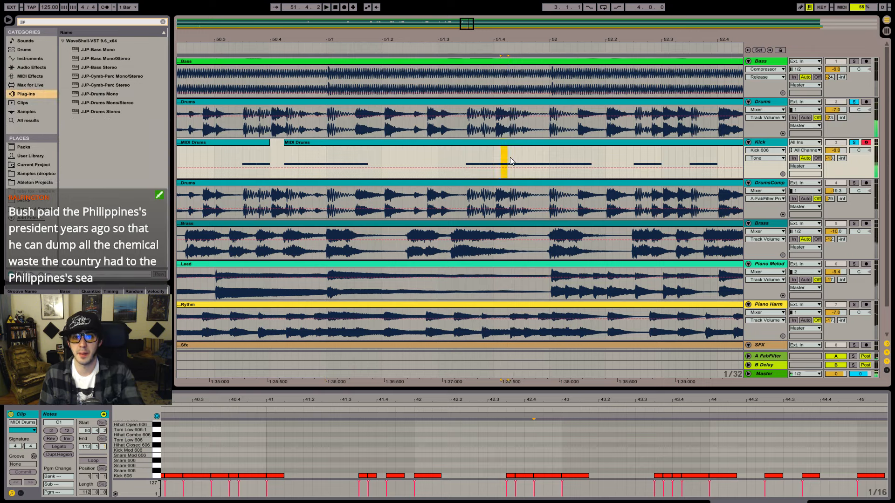
pyautogui.press('Delete')
# - Audition the Kick part from about 51.3 into bar 52 and clear the notes from about 52.2.3 to 52.4.1
pyautogui.click(438, 160)
pyautogui.press('space')
pyautogui.moveTo(469, 27); pyautogui.dragTo(463, 122)
pyautogui.click(325, 158)
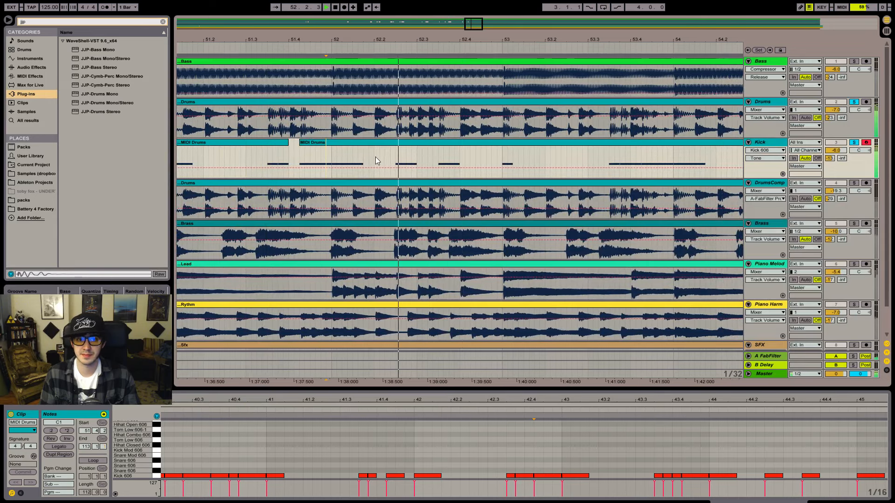
pyautogui.press('space')
pyautogui.moveTo(395, 156); pyautogui.dragTo(464, 158)
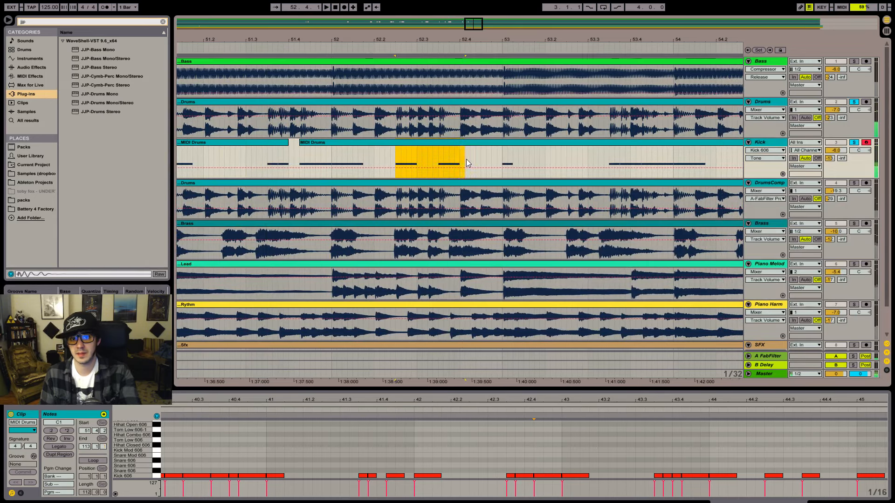
pyautogui.press('Delete')
# - Audition the Kick part from bar 53, clear the sixteenth from 53.4.1 to 53.4.2, and replay from about 53.3
pyautogui.click(502, 156)
pyautogui.press('space')
pyautogui.moveTo(474, 24)
pyautogui.mouseDown()
pyautogui.moveTo(476, 14)
pyautogui.moveTo(476, 51)
pyautogui.mouseUp()
pyautogui.press('space')
pyautogui.moveTo(443, 156); pyautogui.dragTo(465, 156)
pyautogui.press('Delete')
pyautogui.click(368, 155)
pyautogui.press('space')
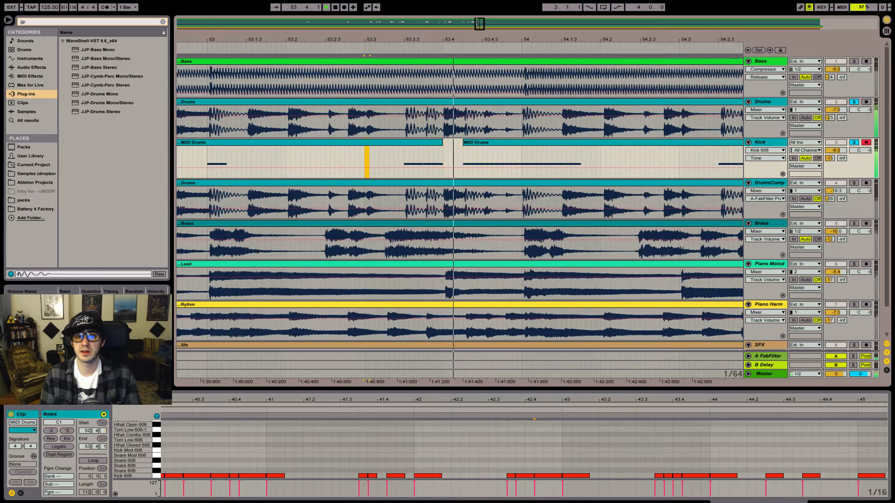
# - Audition the Kick part around bar 54, clear the sixteenth from 54.4.1 to 54.4.2, and play on into bar 55
pyautogui.moveTo(479, 27)
pyautogui.mouseDown()
pyautogui.moveTo(478, 18)
pyautogui.moveTo(490, 93)
pyautogui.moveTo(413, 140)
pyautogui.mouseUp()
pyautogui.press('space')
pyautogui.click(351, 159)
pyautogui.press('space')
pyautogui.press('space')
pyautogui.moveTo(351, 158); pyautogui.dragTo(361, 155)
pyautogui.press('Delete')
pyautogui.click(319, 152)
pyautogui.press('space')
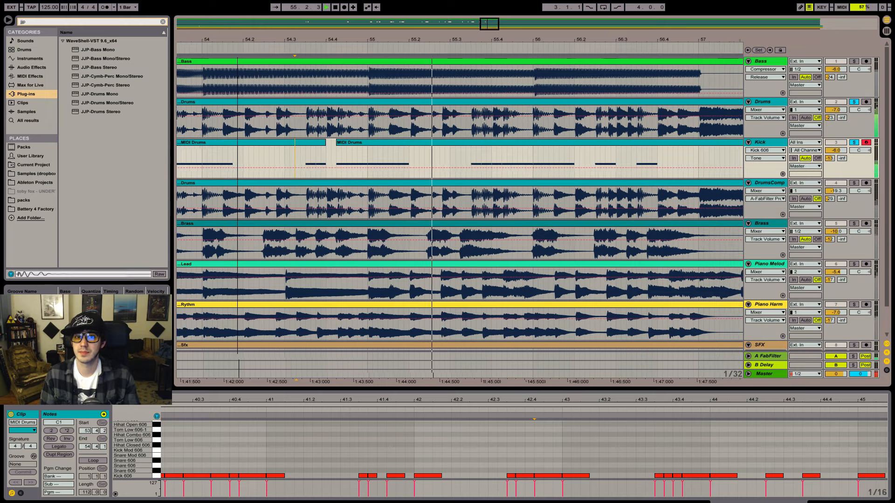
# - Clear the Kick sixteenth from 55.4.1 to 55.4.2 and replay from about 55.3 into bar 56
pyautogui.moveTo(415, 39); pyautogui.dragTo(353, 28)
pyautogui.press('space')
pyautogui.moveTo(374, 154); pyautogui.dragTo(381, 154)
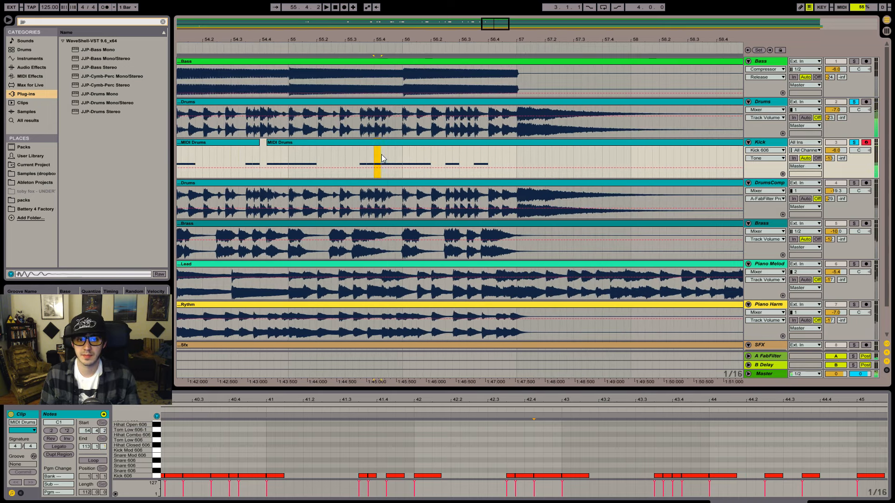
pyautogui.press('Delete')
pyautogui.click(346, 144)
pyautogui.press('space')
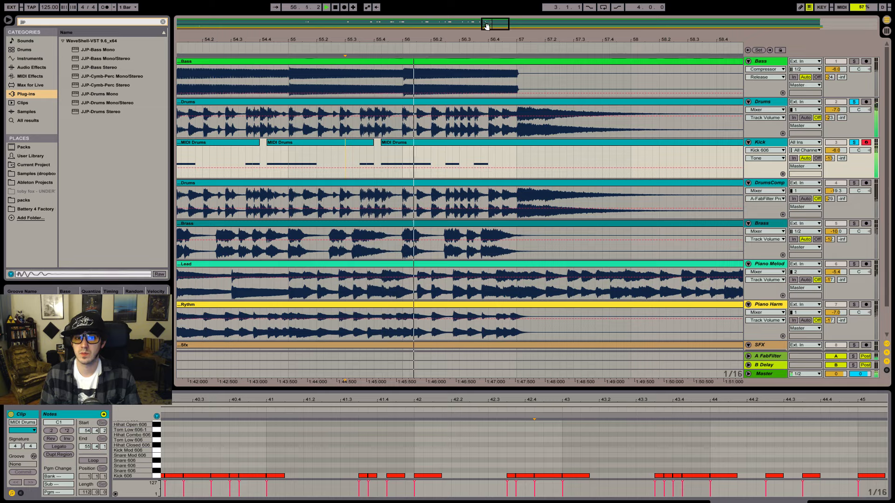
# - Clear the Kick notes from about 56.2 to bar 57 and delete the leftover Kick MIDI in the rest of the song
pyautogui.click(438, 146)
pyautogui.moveTo(439, 150); pyautogui.dragTo(520, 149)
pyautogui.press('Delete')
pyautogui.moveTo(486, 39); pyautogui.dragTo(485, 12)
pyautogui.moveTo(591, 23); pyautogui.dragTo(592, 14)
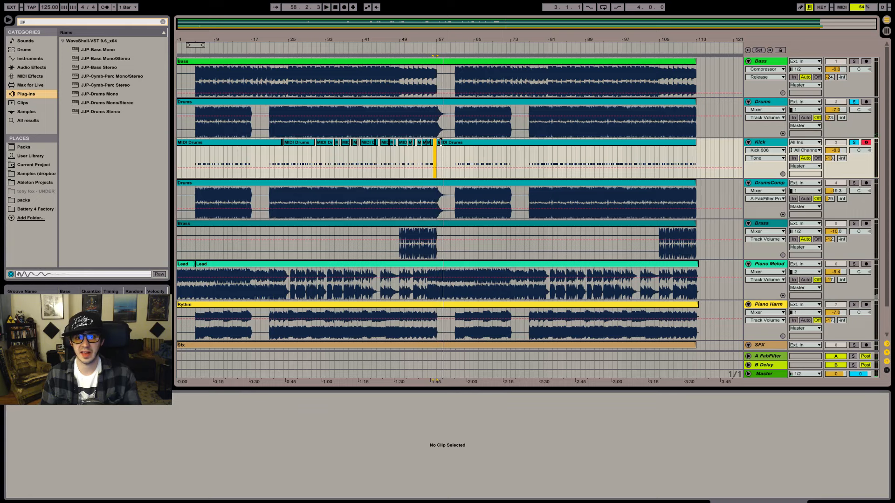
pyautogui.moveTo(438, 142); pyautogui.dragTo(449, 143)
pyautogui.press('Delete')
pyautogui.click(446, 158)
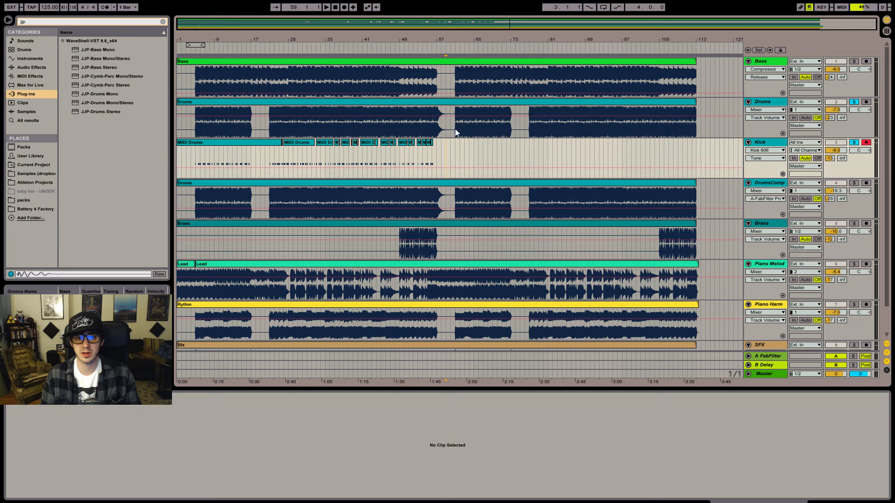
# - Duplicate the Drums and Kick parts of bars 5 to 59 so the copies start at bar 61, and return playback to bar 1
pyautogui.moveTo(448, 127); pyautogui.dragTo(197, 160)
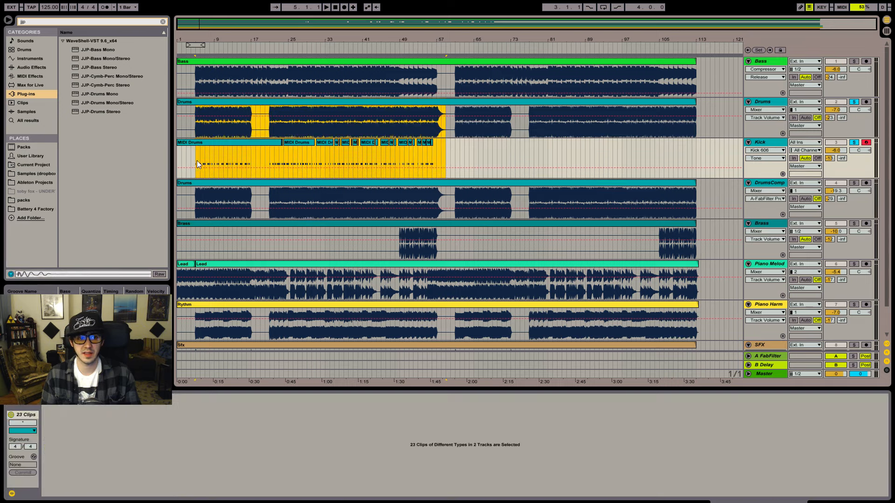
pyautogui.hotkey('ctrl', 'd')
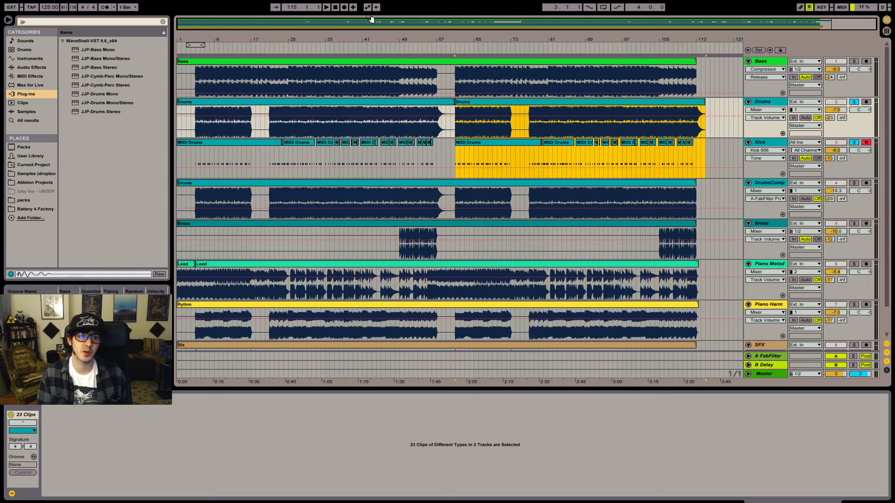
pyautogui.click(338, 7)
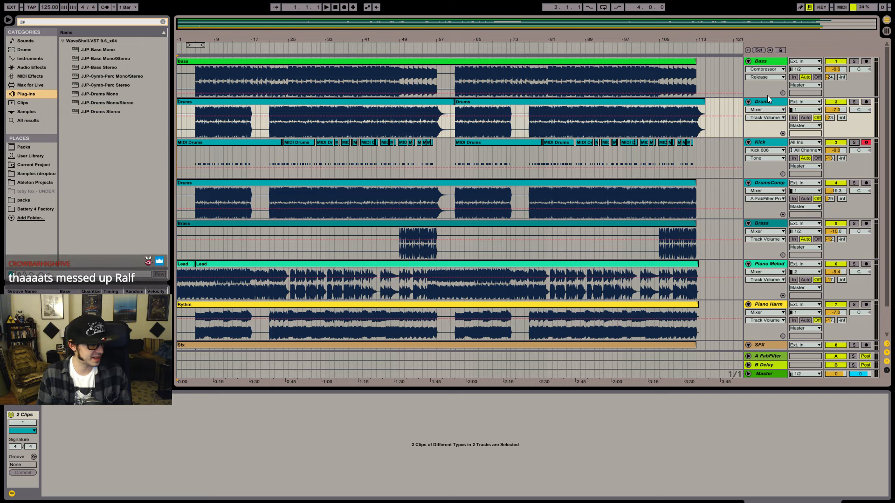
# - Play the full mix from the beginning through bar 24 to check the Kick part against all tracks
pyautogui.press('space')
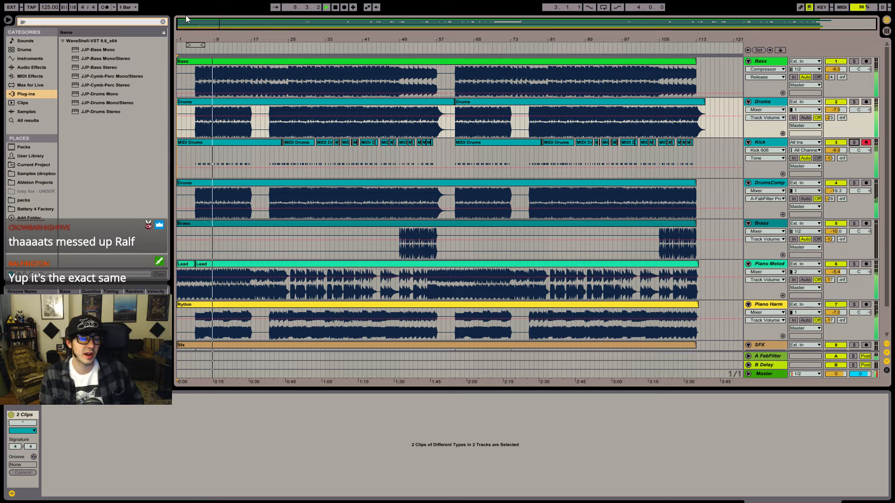
pyautogui.moveTo(187, 23); pyautogui.dragTo(203, 58)
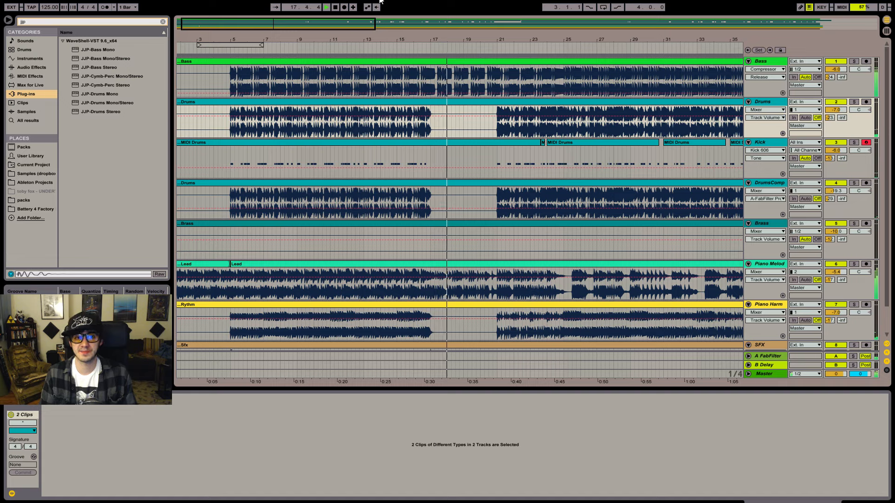
pyautogui.moveTo(284, 24); pyautogui.dragTo(283, 40)
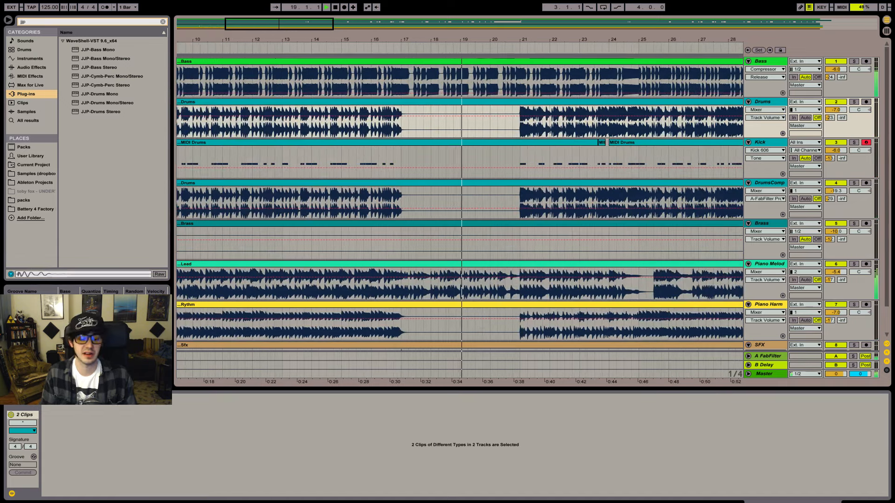
pyautogui.click(275, 7)
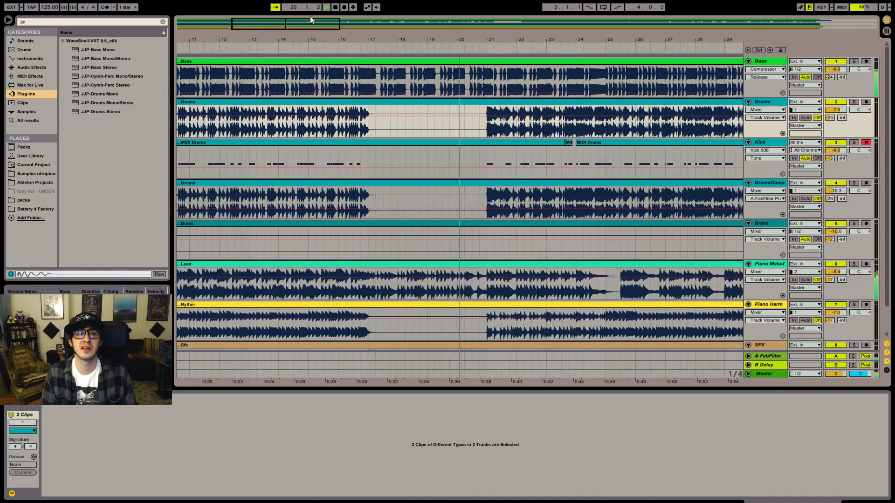
pyautogui.moveTo(312, 22); pyautogui.dragTo(320, 20)
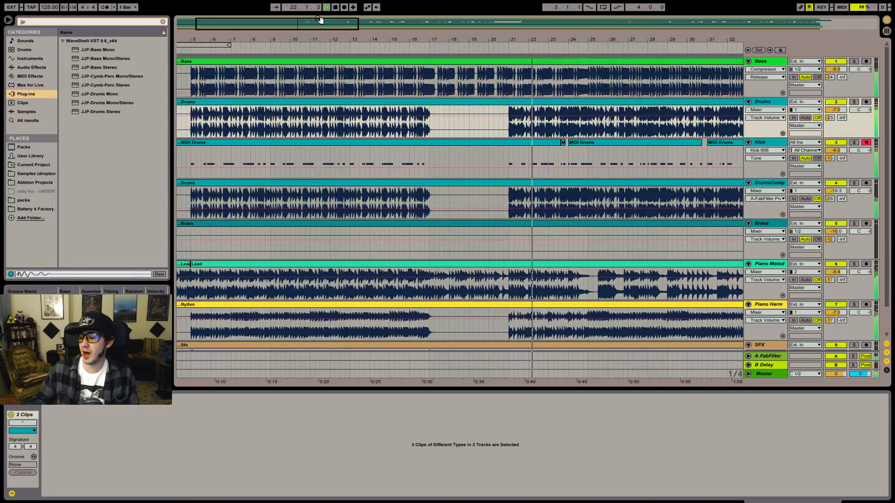
pyautogui.moveTo(327, 22); pyautogui.dragTo(369, 23)
pyautogui.moveTo(303, 66); pyautogui.dragTo(302, 71)
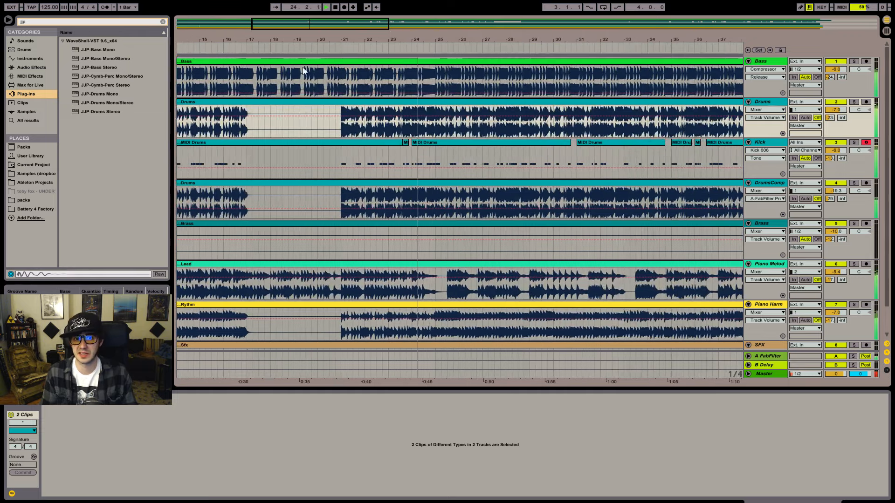
# - Replay the full mix from bar 21 into bar 26, with the arrangement following playback
pyautogui.click(340, 170)
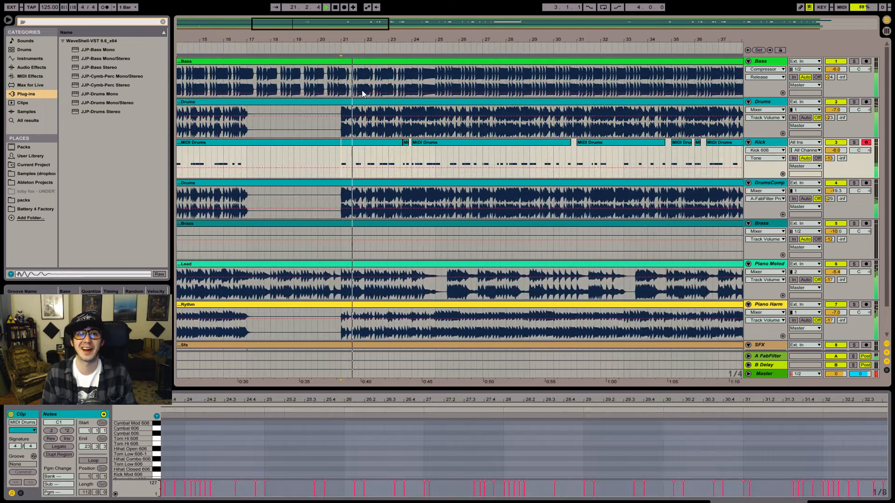
pyautogui.moveTo(322, 19); pyautogui.dragTo(322, 31)
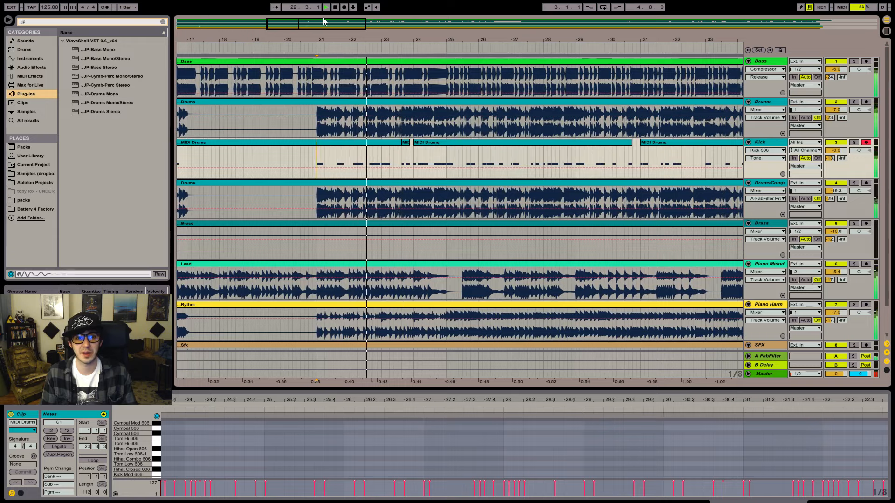
pyautogui.hotkey('ctrl', 'shift', 'f')
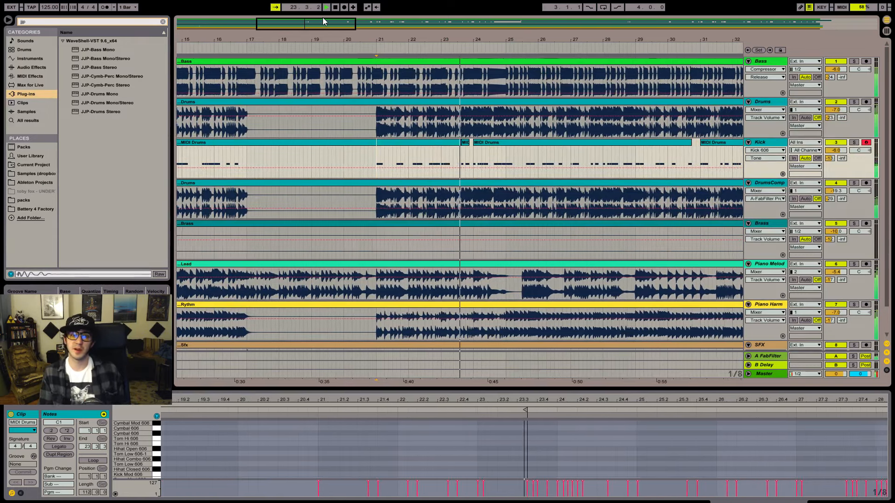
pyautogui.moveTo(324, 21); pyautogui.dragTo(336, 7)
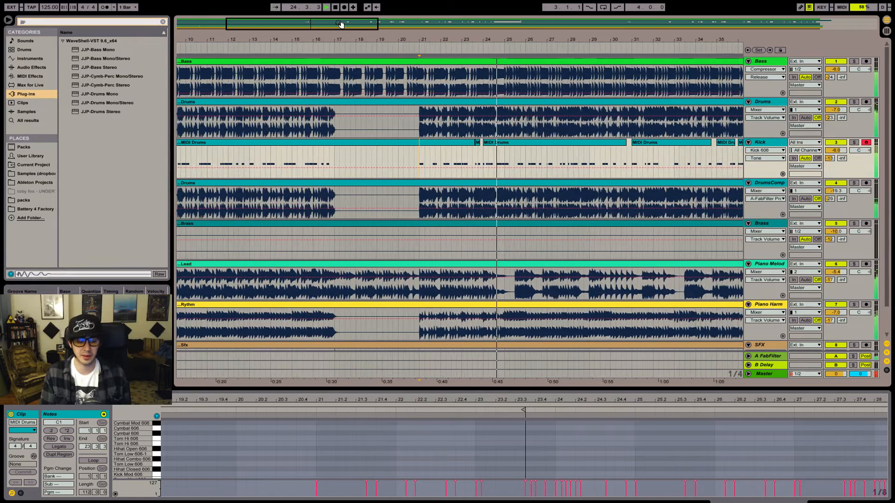
pyautogui.hotkey('ctrl', 'shift', 'f')
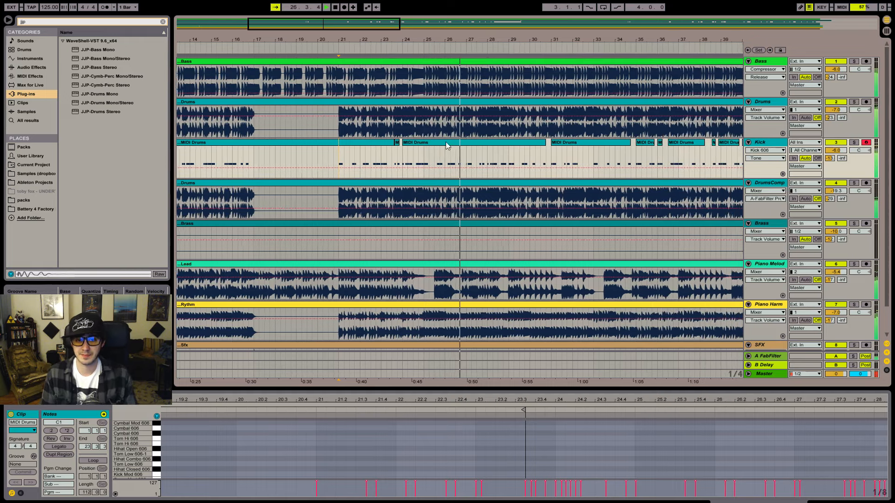
# - Audition the Kick part around bar 26, clear the stretch from 26.2.1 to 26.2.3, and replay the passage
pyautogui.click(441, 145)
pyautogui.press('space')
pyautogui.moveTo(334, 30); pyautogui.dragTo(354, 60)
pyautogui.press('space')
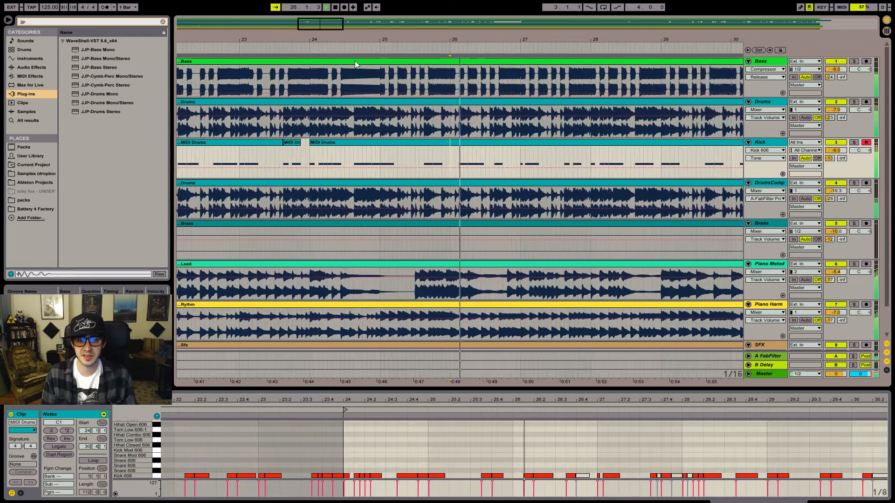
pyautogui.press('space')
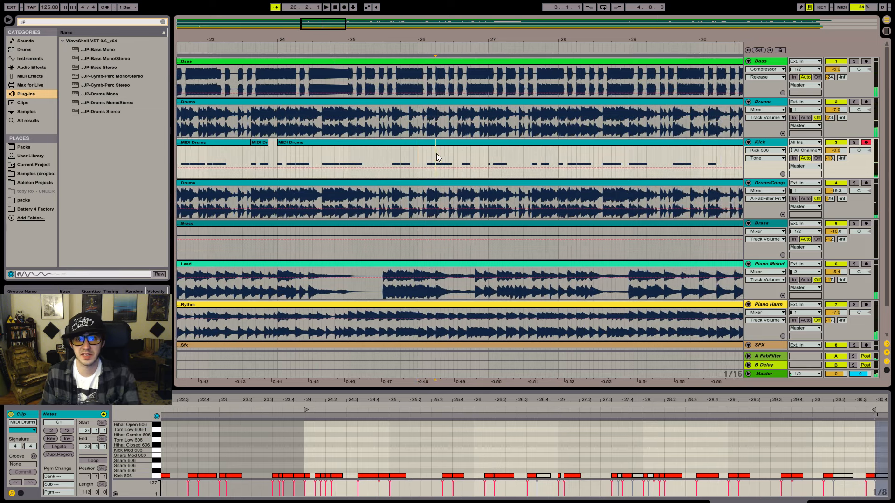
pyautogui.moveTo(436, 153); pyautogui.dragTo(443, 153)
pyautogui.press('Delete')
pyautogui.click(408, 151)
pyautogui.press('space')
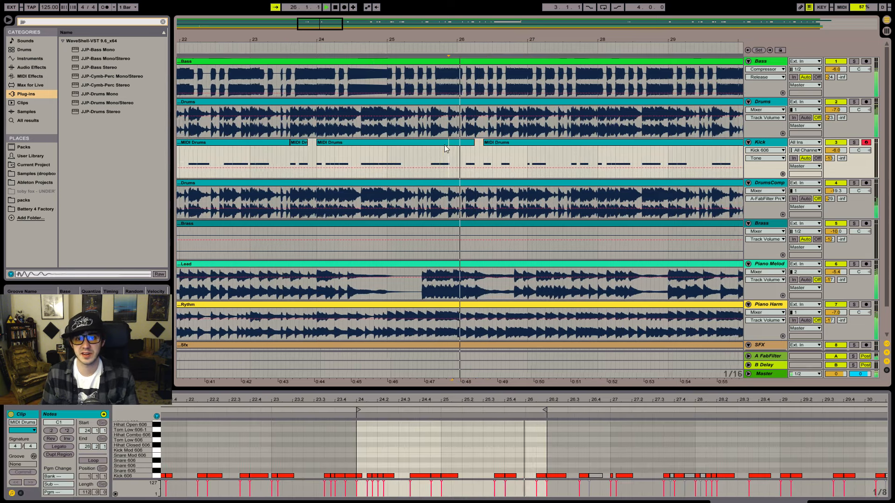
# - Trim the start of the Kick clip after the new gap to 26.2.4 and replay from about bar 26
pyautogui.click(464, 150)
pyautogui.moveTo(468, 143); pyautogui.dragTo(471, 143)
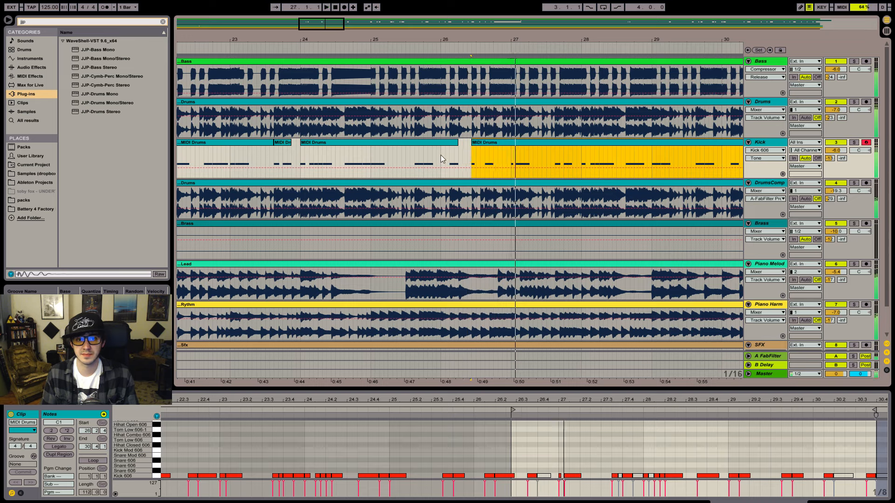
pyautogui.click(441, 153)
pyautogui.press('space')
pyautogui.press('space')
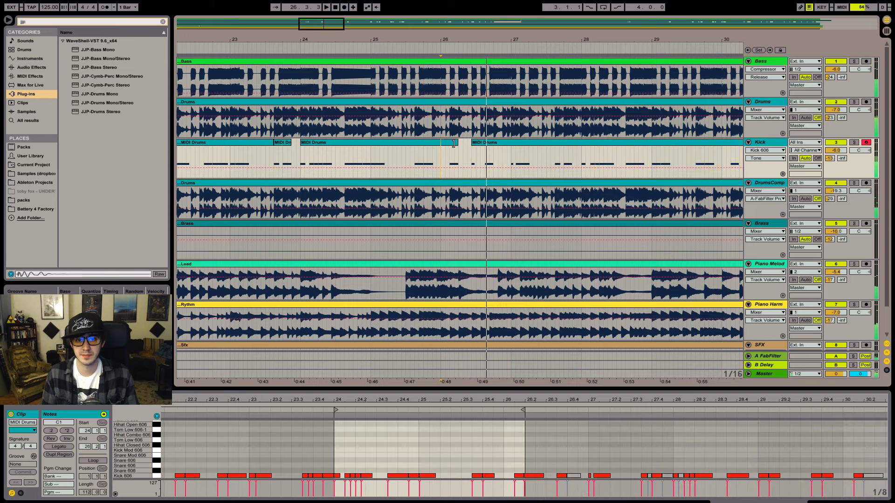
# - Check the Kick clip ending at 26.2.1 and deactivate the kick note that starts right at its end
pyautogui.click(453, 143)
pyautogui.press('space')
pyautogui.click(534, 475)
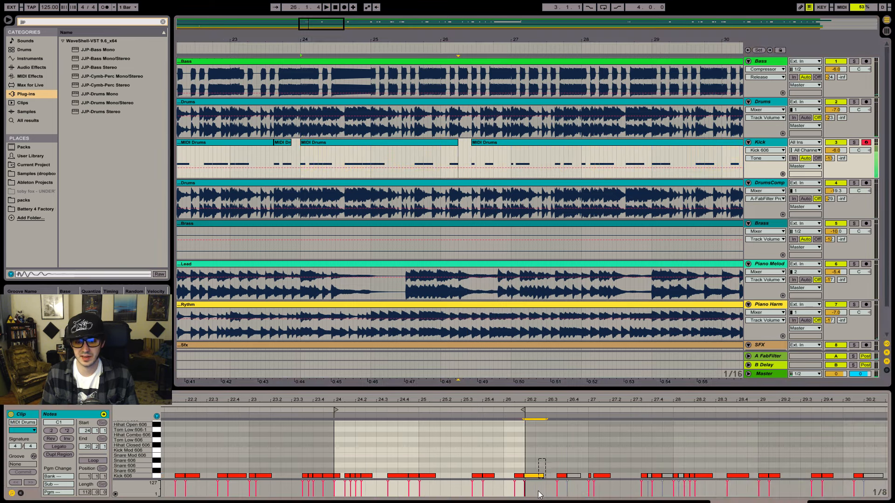
pyautogui.press('0')
pyautogui.moveTo(316, 24); pyautogui.dragTo(371, 110)
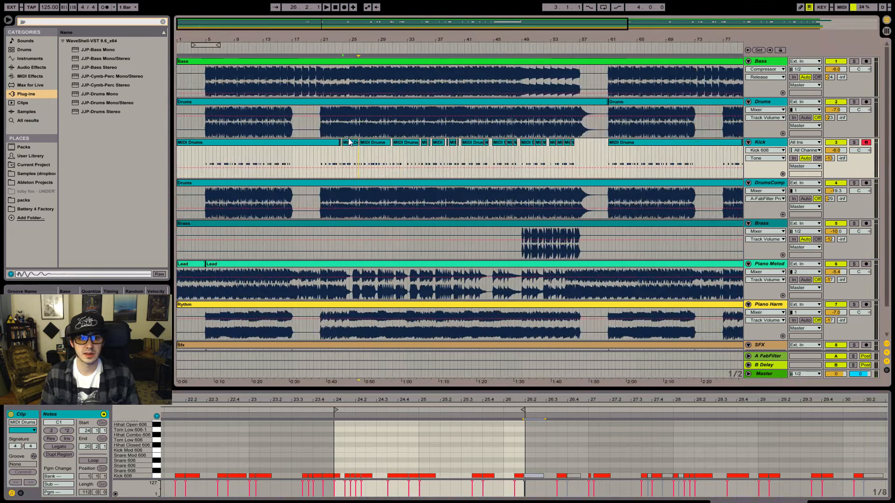
pyautogui.rightClick(322, 141)
pyautogui.click(305, 149)
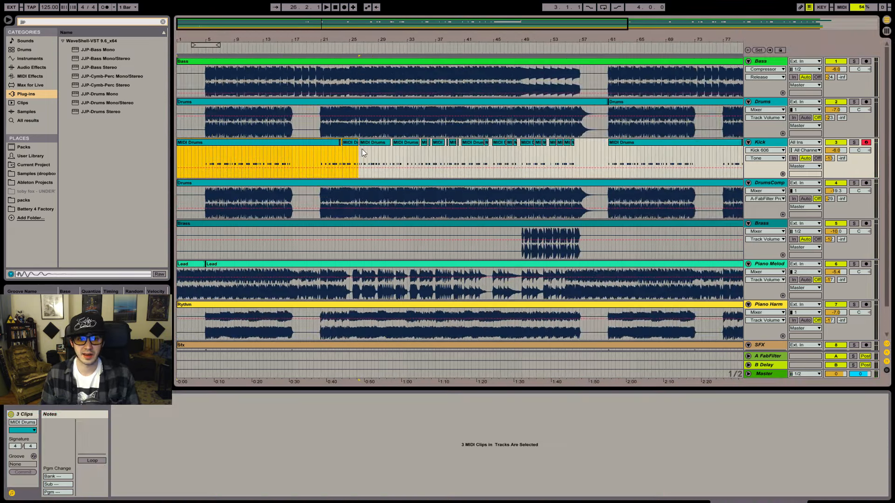
pyautogui.click(352, 143)
pyautogui.click(372, 461)
pyautogui.rightClick(374, 456)
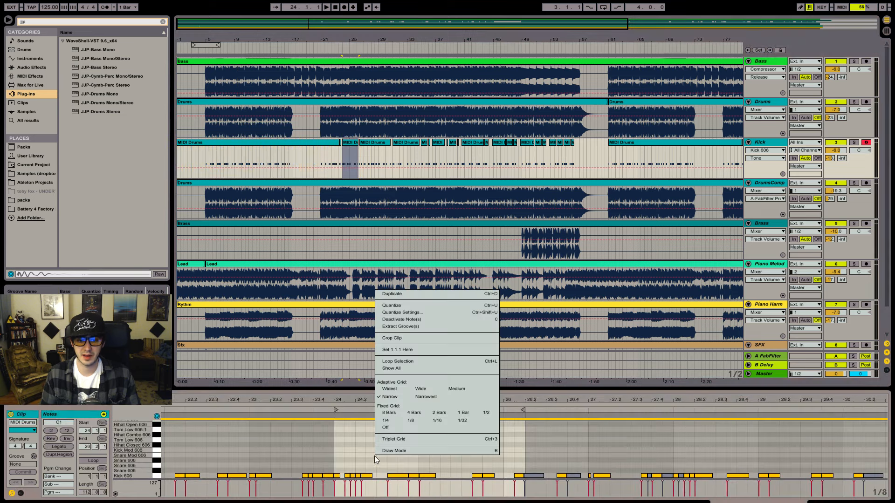
pyautogui.click(415, 329)
pyautogui.hotkey('ctrl', 'z')
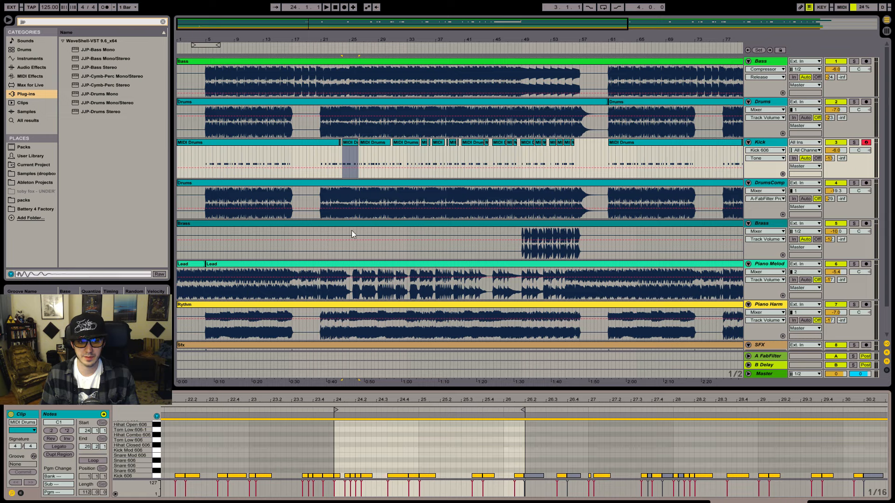
pyautogui.rightClick(367, 446)
pyautogui.click(395, 284)
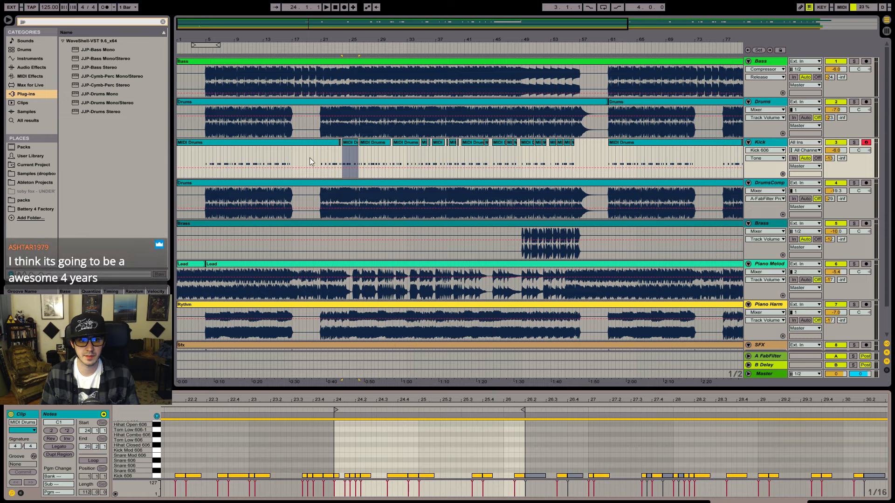
# - Open the first Kick MIDI clip in the note editor and quantize its kick notes
pyautogui.click(312, 143)
pyautogui.click(420, 445)
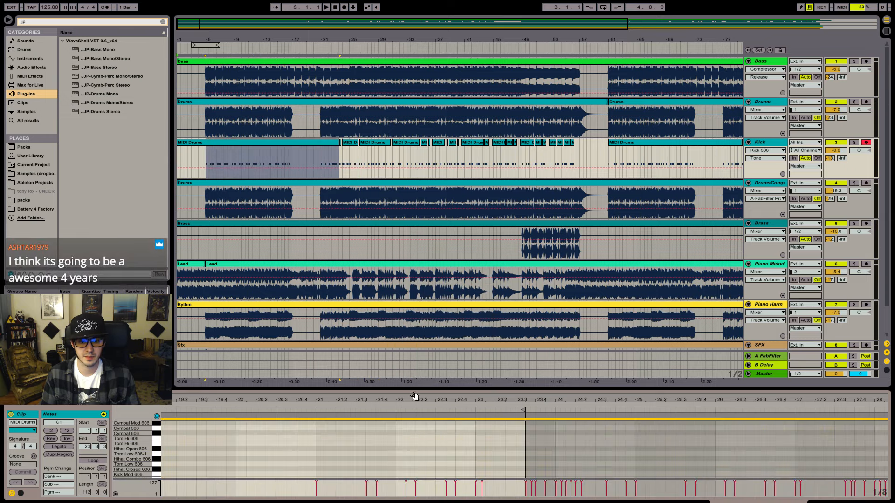
pyautogui.moveTo(413, 396); pyautogui.dragTo(406, 357)
pyautogui.scroll(-3, 112, 468)
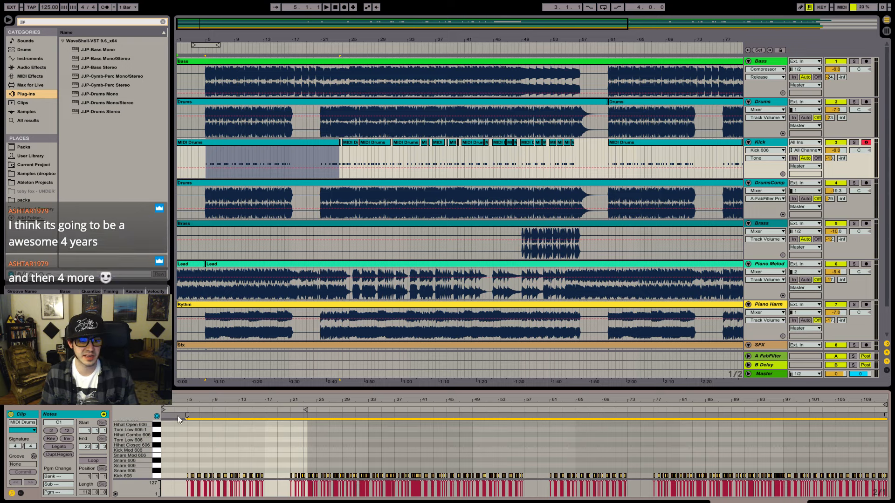
pyautogui.moveTo(186, 399); pyautogui.dragTo(188, 399)
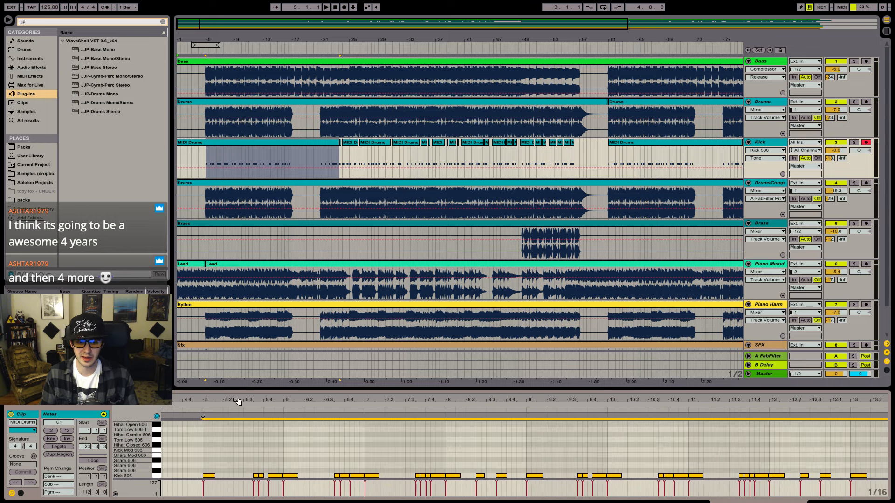
pyautogui.rightClick(352, 477)
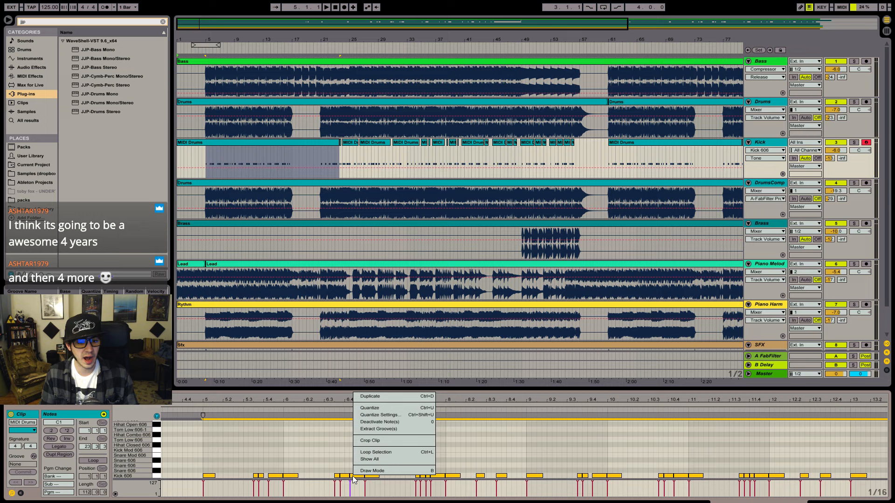
pyautogui.click(398, 407)
pyautogui.click(323, 447)
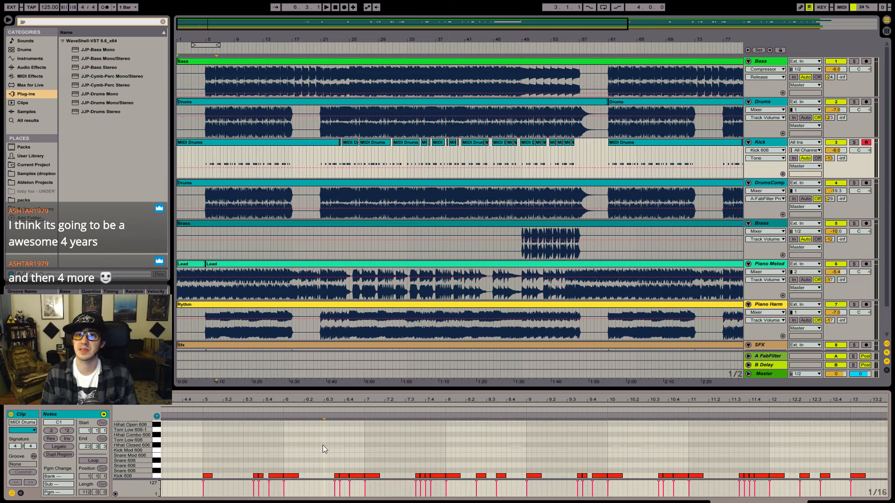
# - Split off and delete the empty opening before 4.3.1 on the Bass, Drums, Kick, DrumsComp and Brass tracks
pyautogui.moveTo(181, 24); pyautogui.dragTo(178, 24)
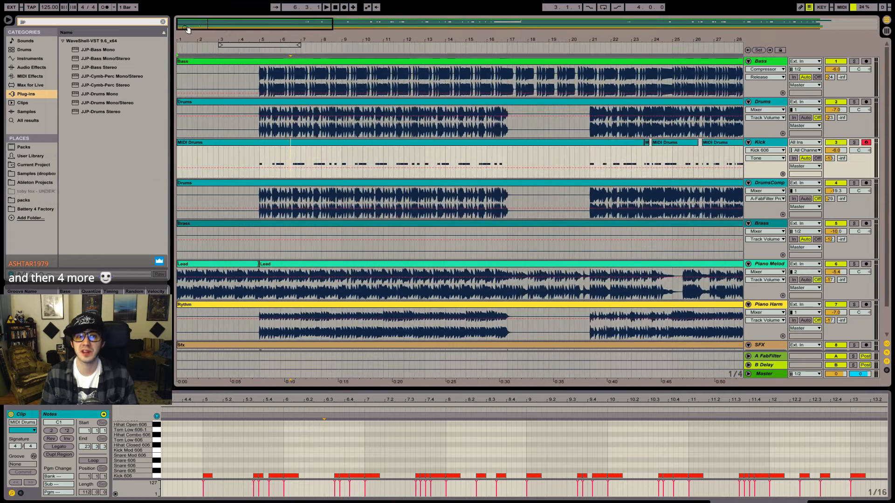
pyautogui.moveTo(251, 87); pyautogui.dragTo(121, 145)
pyautogui.moveTo(50, 184); pyautogui.dragTo(24, 231)
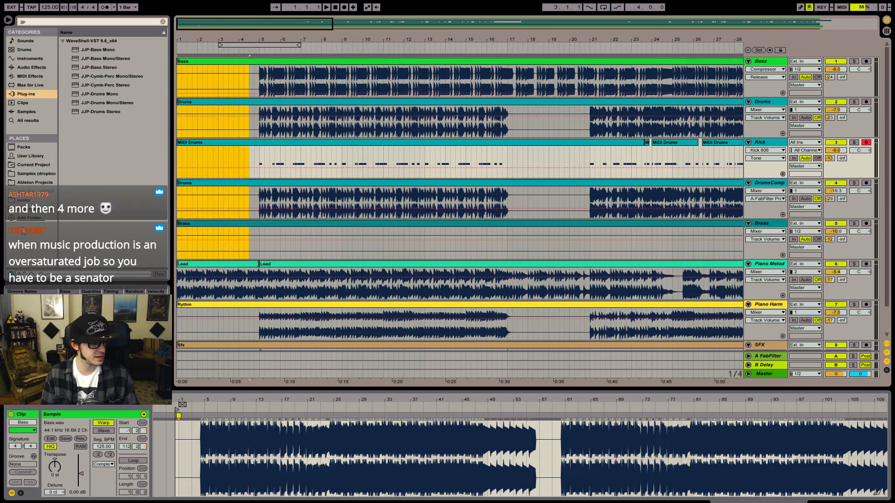
pyautogui.hotkey('ctrl', 'e')
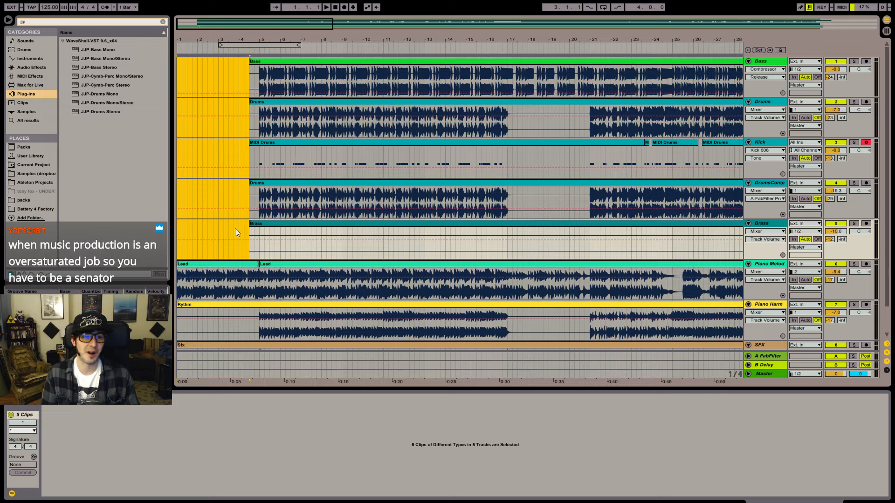
pyautogui.press('Delete')
pyautogui.click(255, 235)
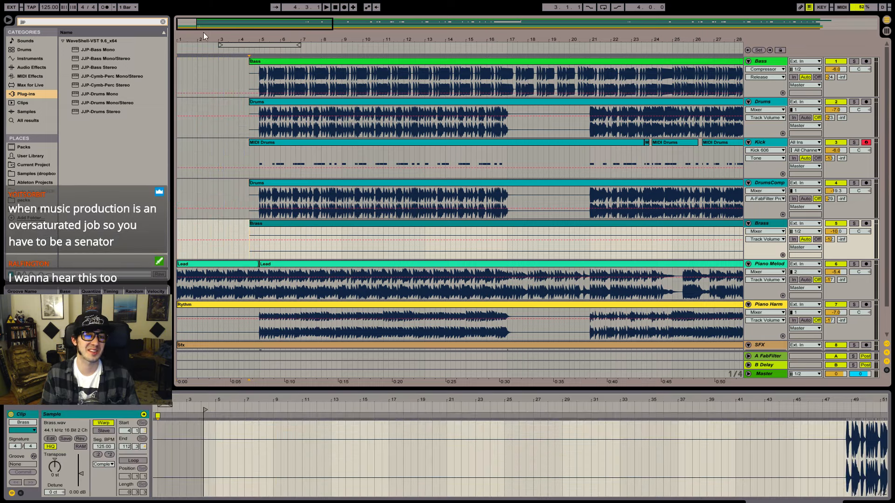
# - Play the full mix from 4.3.1 and lower the Kick track's volume to -6.6
pyautogui.moveTo(203, 32); pyautogui.dragTo(204, 4)
pyautogui.press('space')
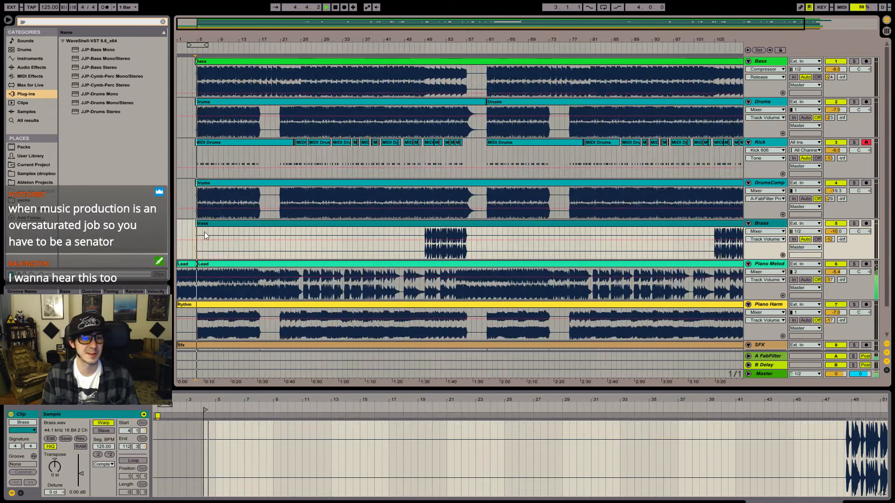
pyautogui.moveTo(844, 149); pyautogui.dragTo(844, 151)
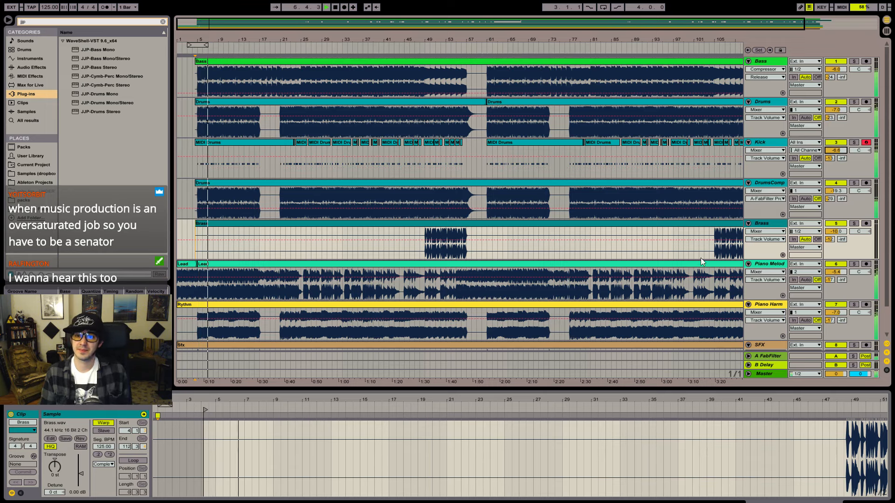
pyautogui.scroll(-2, 661, 309)
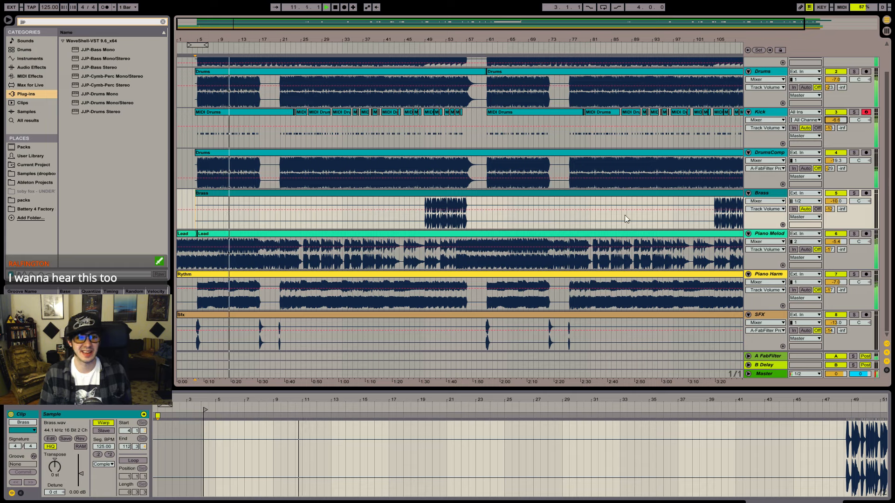
# - Search the plug-ins for l316 and add L316 Stereo at the end of the Master track's device chain
pyautogui.click(771, 373)
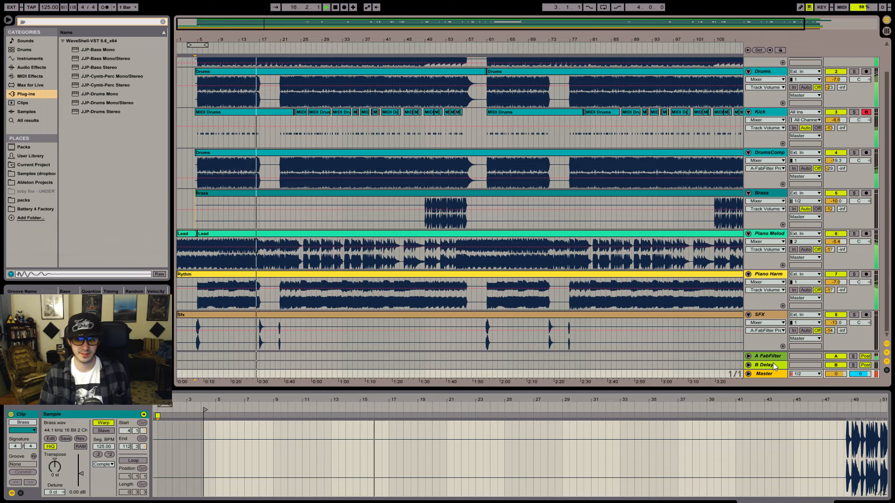
pyautogui.hotkey('shift', 'Tab')
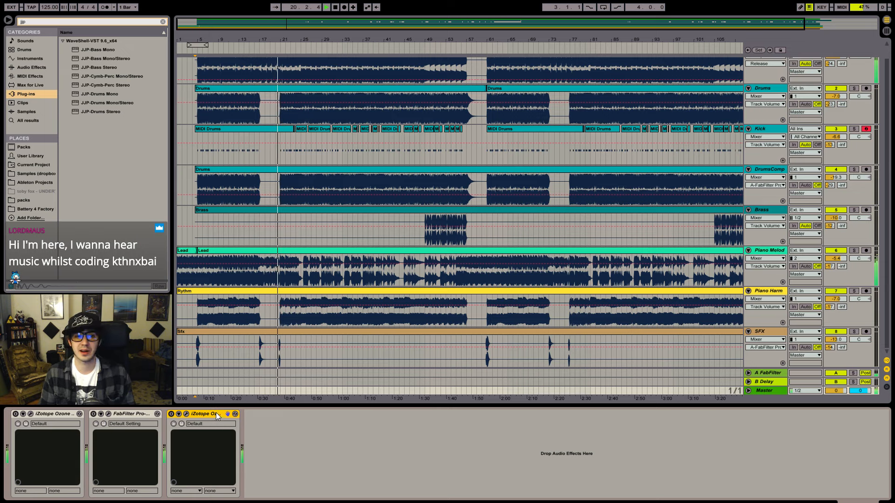
pyautogui.click(163, 22)
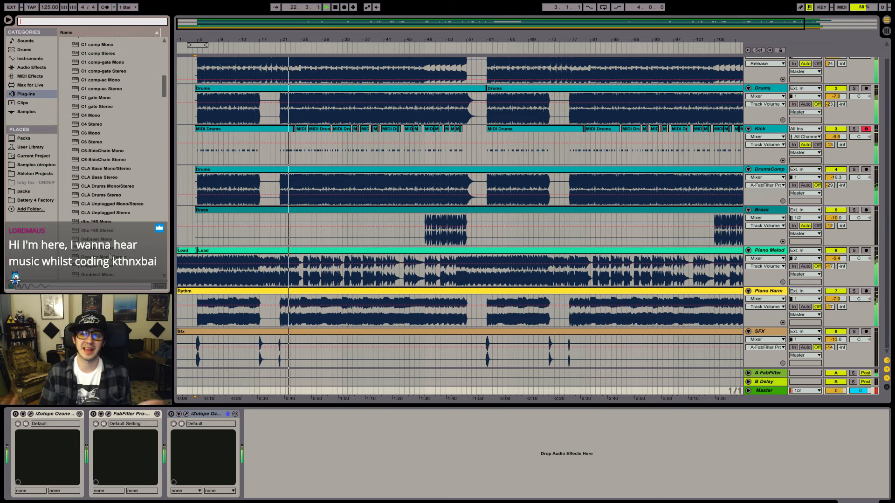
pyautogui.scroll(-5, 90, 181)
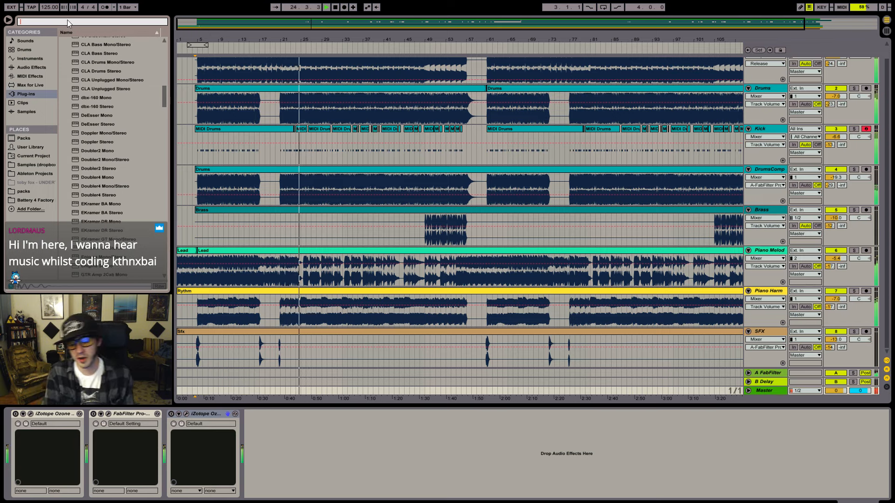
pyautogui.write('l316')
pyautogui.moveTo(97, 58); pyautogui.dragTo(346, 468)
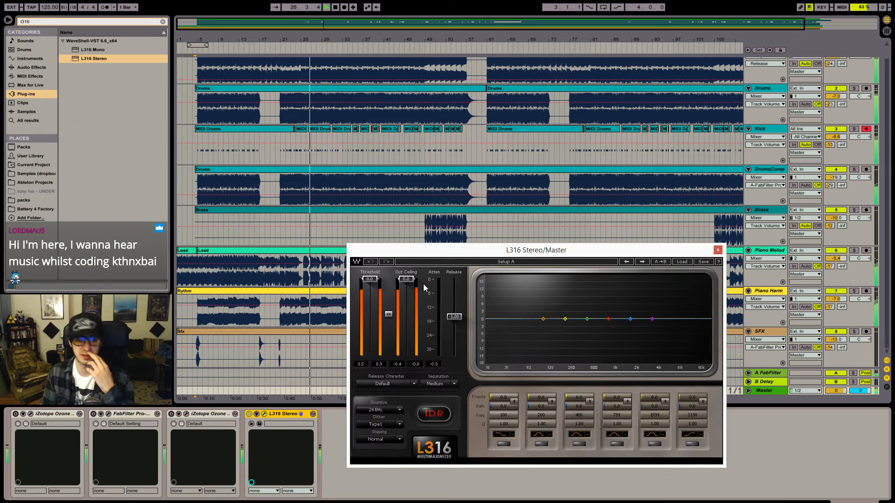
# - Try lowering the L316's threshold and output ceiling while the mix plays
pyautogui.moveTo(371, 279); pyautogui.dragTo(372, 285)
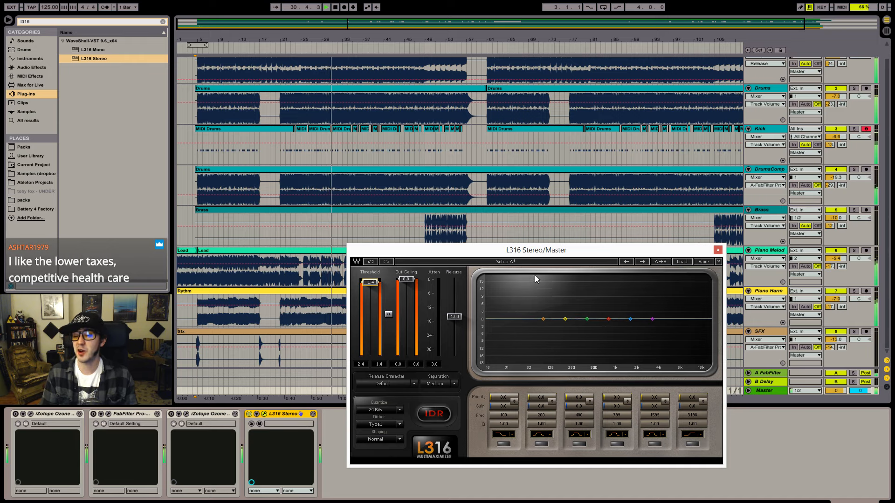
pyautogui.moveTo(406, 279); pyautogui.dragTo(406, 291)
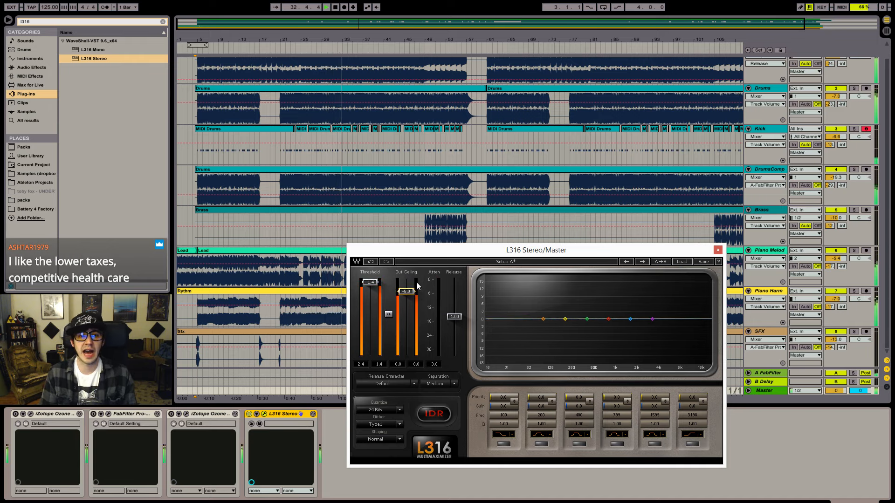
pyautogui.moveTo(406, 291); pyautogui.dragTo(405, 292)
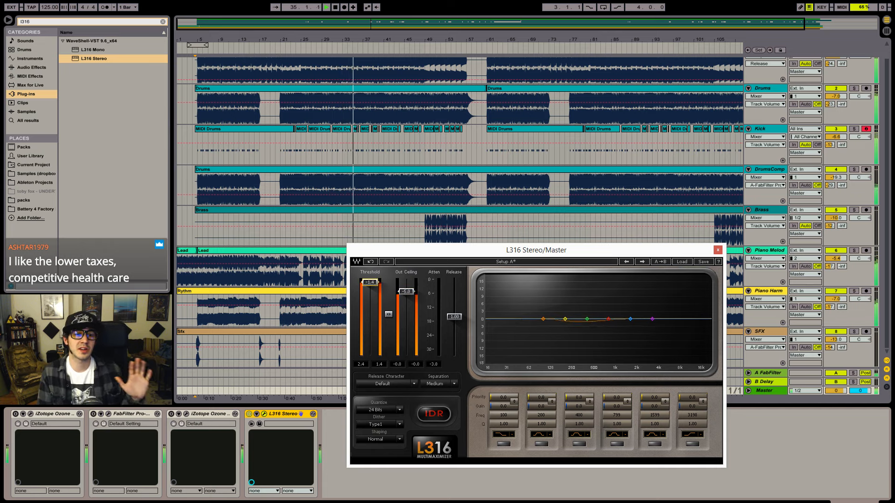
pyautogui.moveTo(371, 283); pyautogui.dragTo(371, 285)
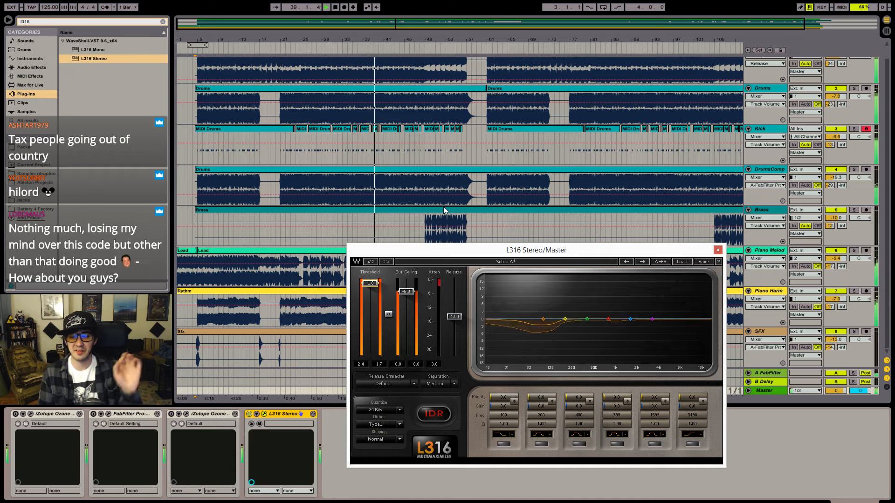
# - Start opening a preset file for the L316 and browse to the Waves Plugin Day Presets folder in Dropbox
pyautogui.click(676, 263)
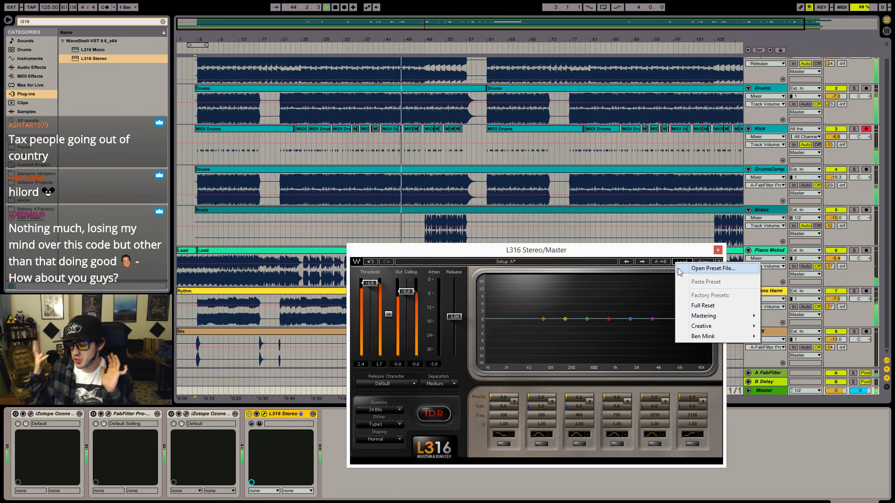
pyautogui.click(690, 271)
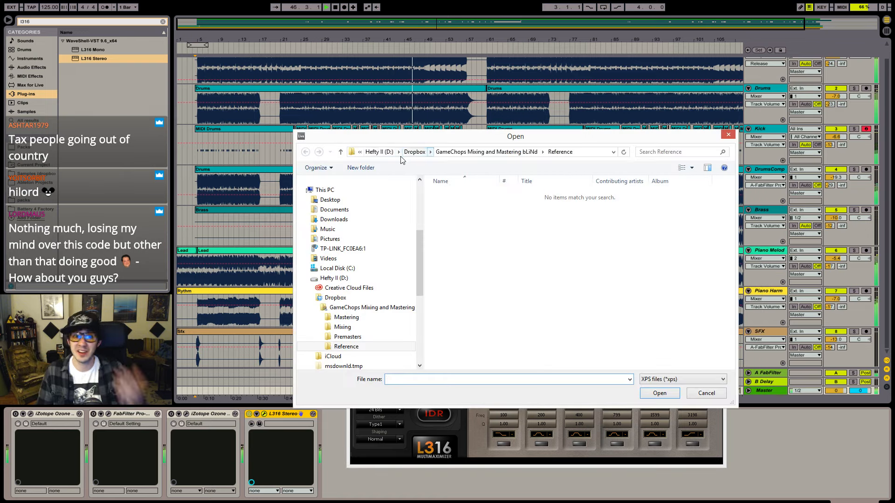
pyautogui.click(415, 152)
pyautogui.scroll(-10, 536, 238)
pyautogui.press('Return')
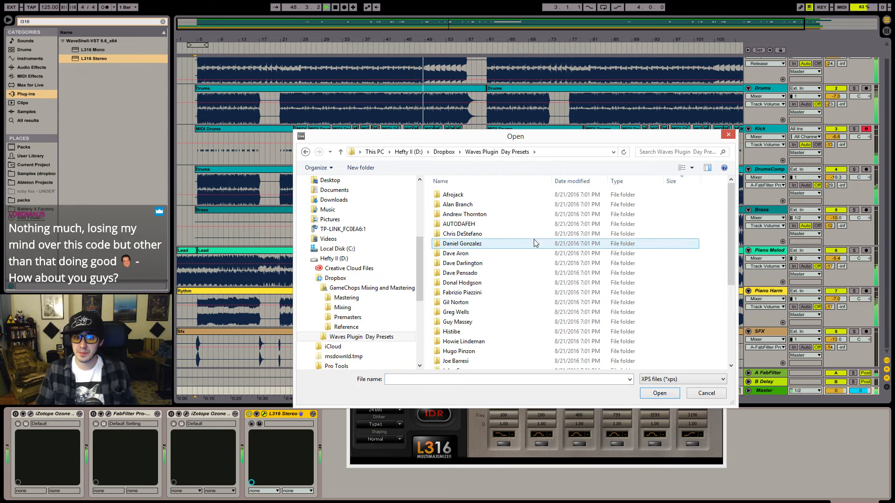
# - Load the L316 preset file from the Dave Darlington folder's L316 subfolder
pyautogui.scroll(-5, 534, 241)
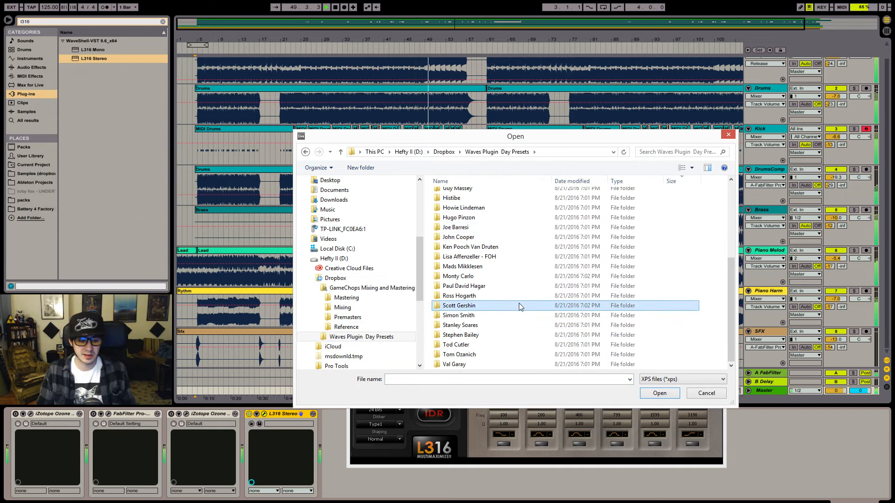
pyautogui.scroll(3, 520, 307)
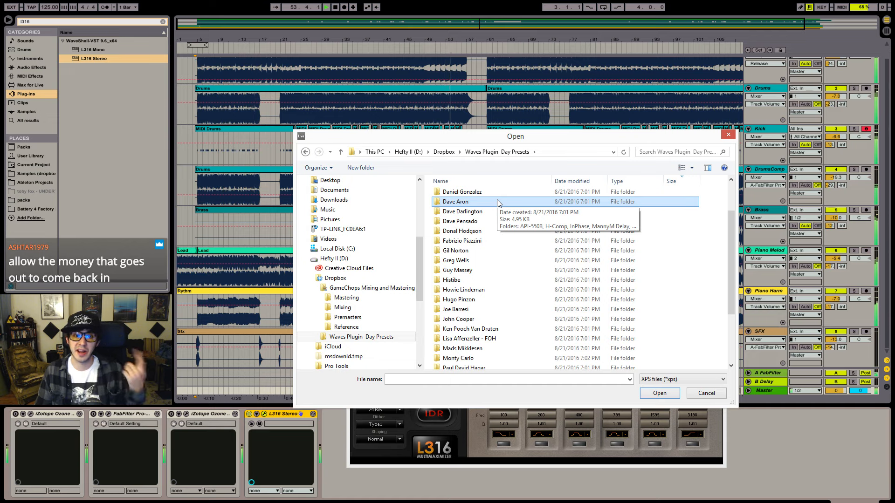
pyautogui.doubleClick(471, 212)
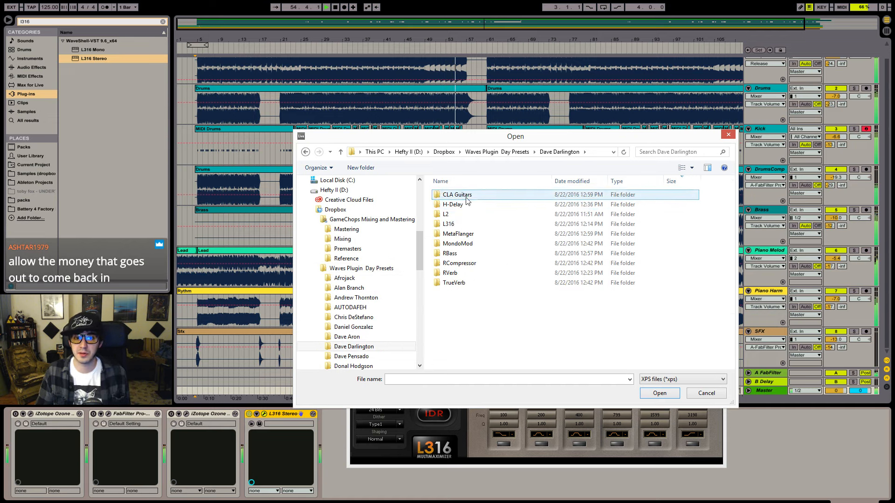
pyautogui.doubleClick(461, 225)
pyautogui.doubleClick(462, 198)
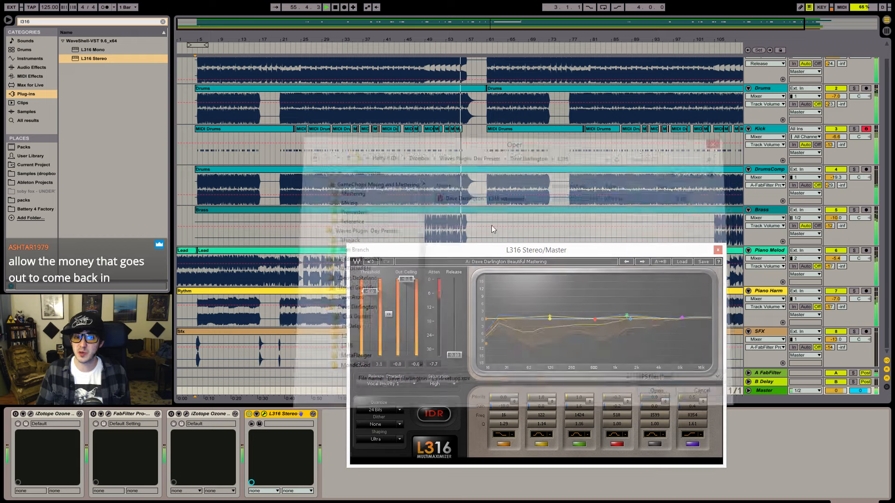
# - Set the playback start to bar 21, go through the tracks' device chains to the Master, and replay the mix
pyautogui.click(279, 190)
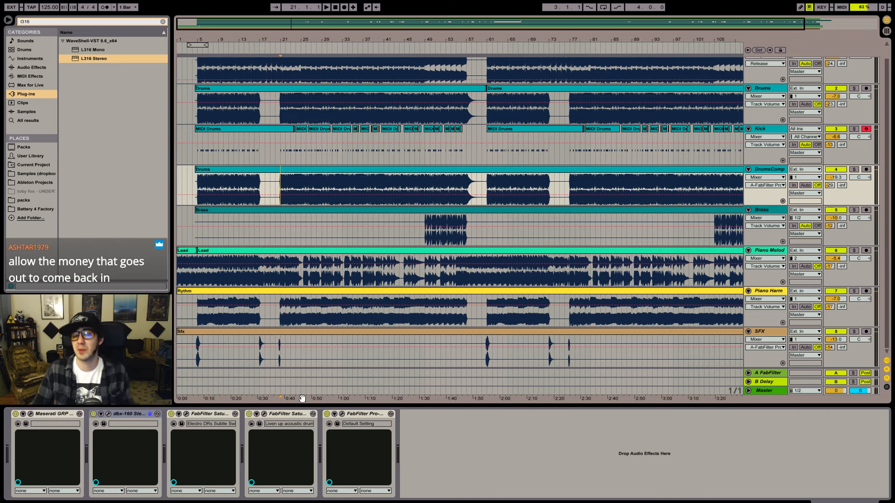
pyautogui.click(280, 374)
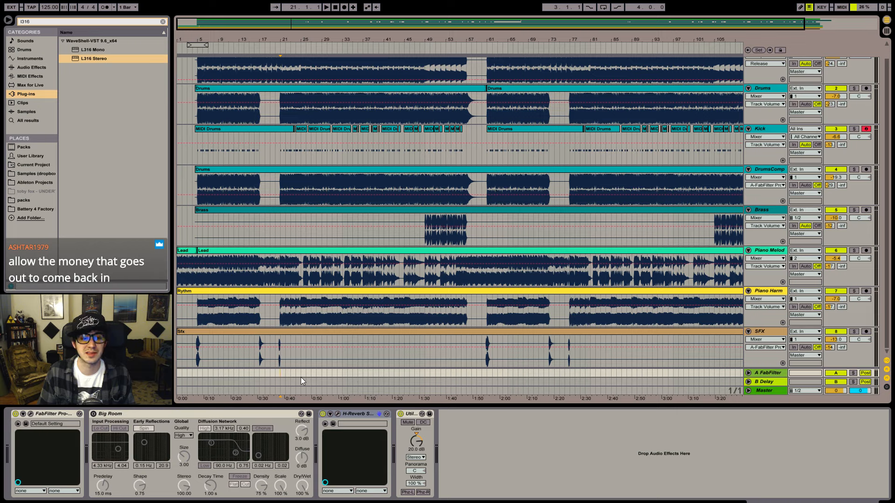
pyautogui.press('Down')
pyautogui.press('Up')
pyautogui.press('Up')
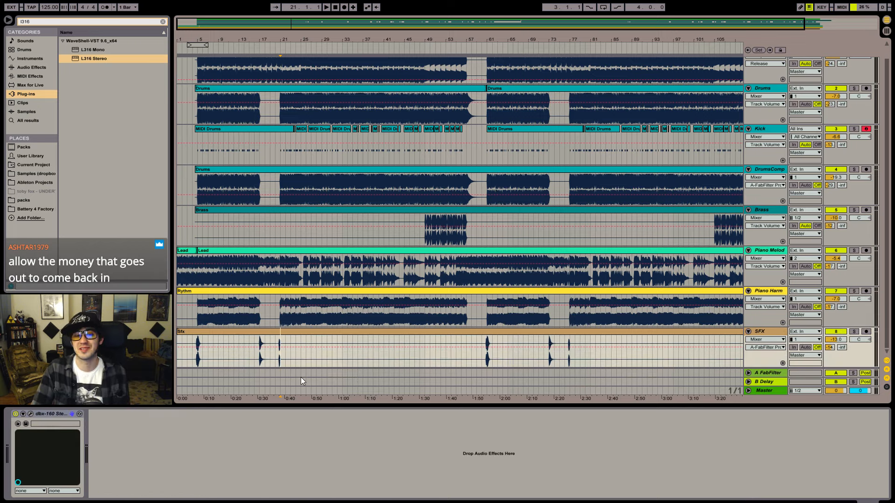
pyautogui.press('Up')
pyautogui.press('Up')
pyautogui.press('Down')
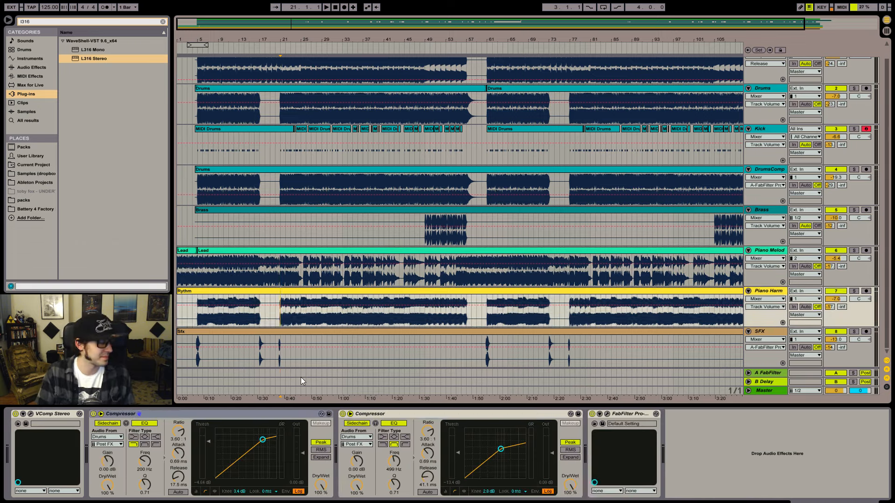
pyautogui.press('Down')
pyautogui.press('Down')
pyautogui.press('Down')
pyautogui.press('Down')
pyautogui.press('space')
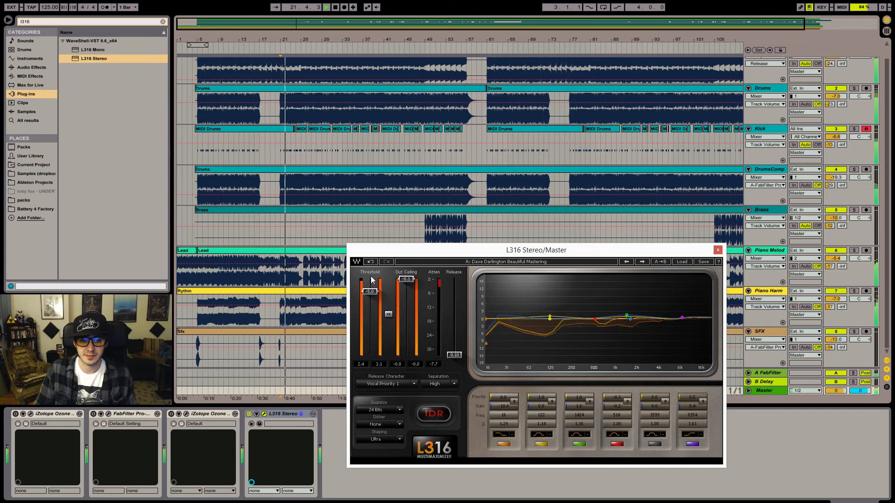
# - Raise the L316's threshold to 0.0 and try the Dave Darlington EDM Master preset
pyautogui.moveTo(369, 291); pyautogui.dragTo(369, 279)
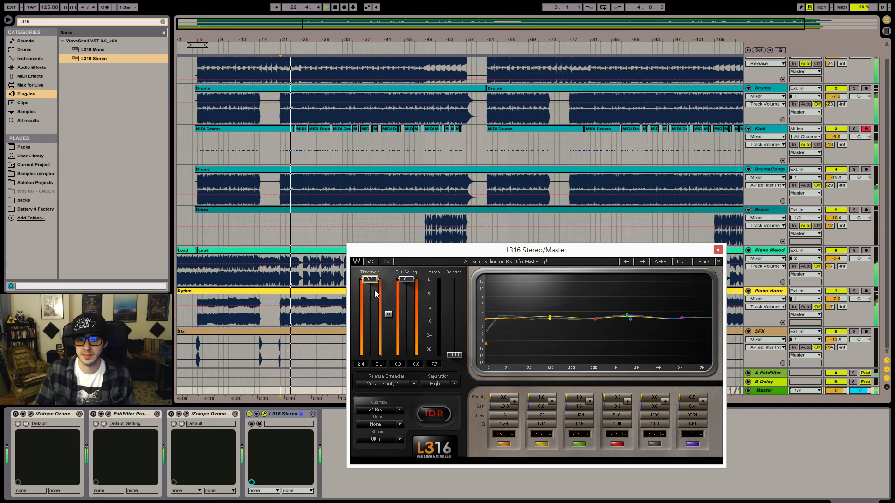
pyautogui.click(679, 262)
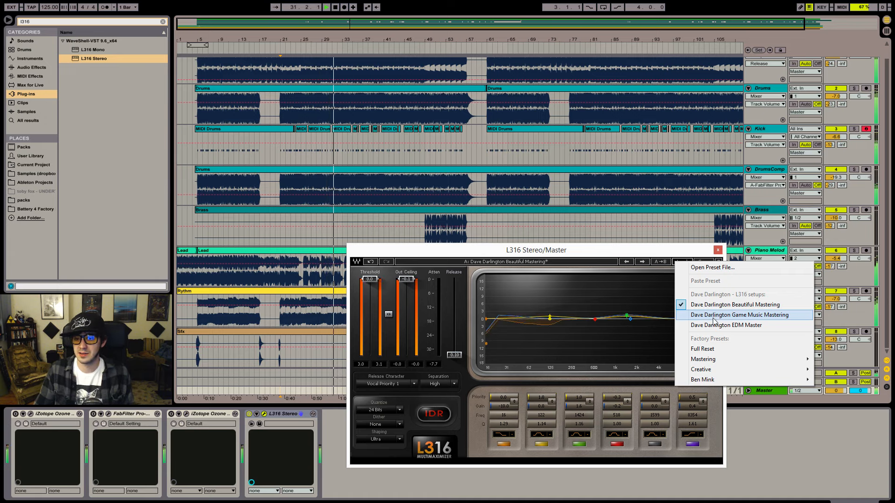
pyautogui.click(713, 326)
# - Load the Dave Darlington Beautiful Mastering preset in the L316 and set its threshold to 0.0
pyautogui.click(681, 262)
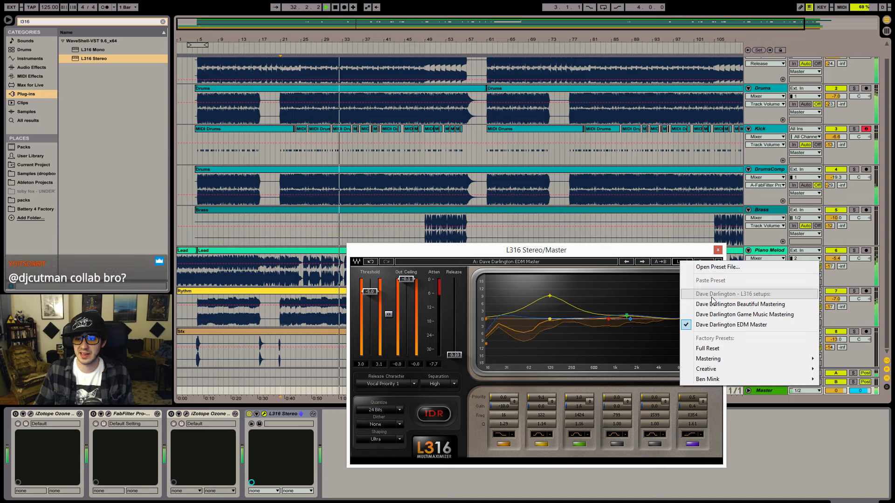
pyautogui.click(713, 302)
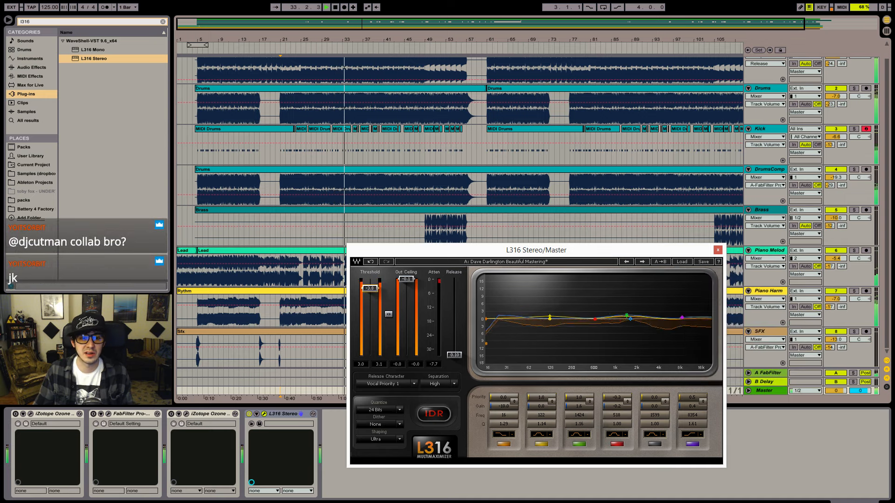
pyautogui.moveTo(374, 295); pyautogui.dragTo(375, 282)
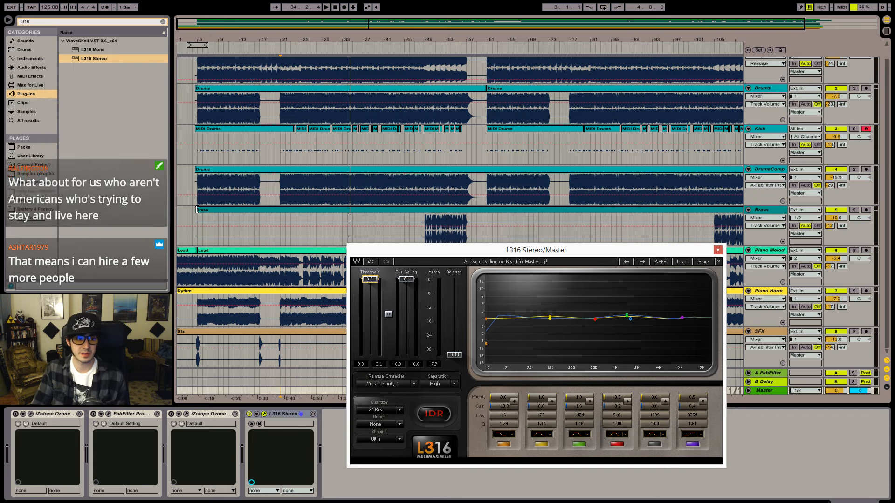
# - Delete the short lead-in just before bar 5 from the Bass, Drums, Kick and DrumsComp clips
pyautogui.click(199, 211)
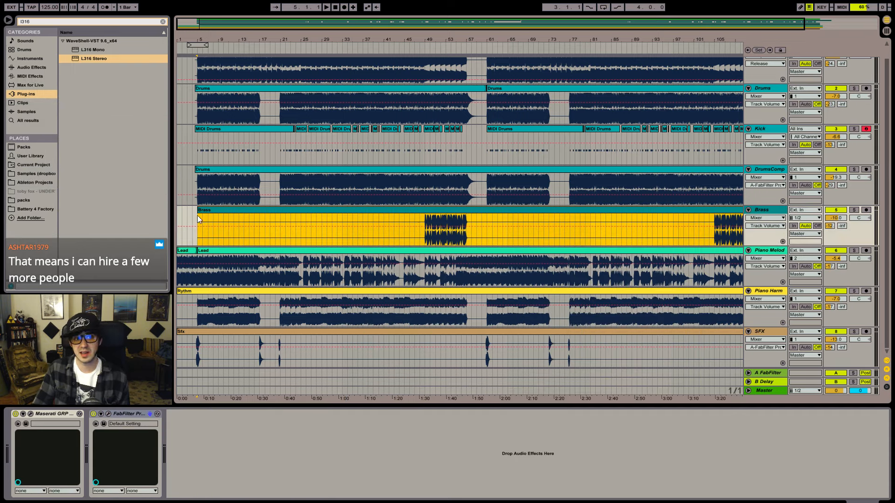
pyautogui.moveTo(192, 34); pyautogui.dragTo(235, 197)
pyautogui.scroll(1, 194, 69)
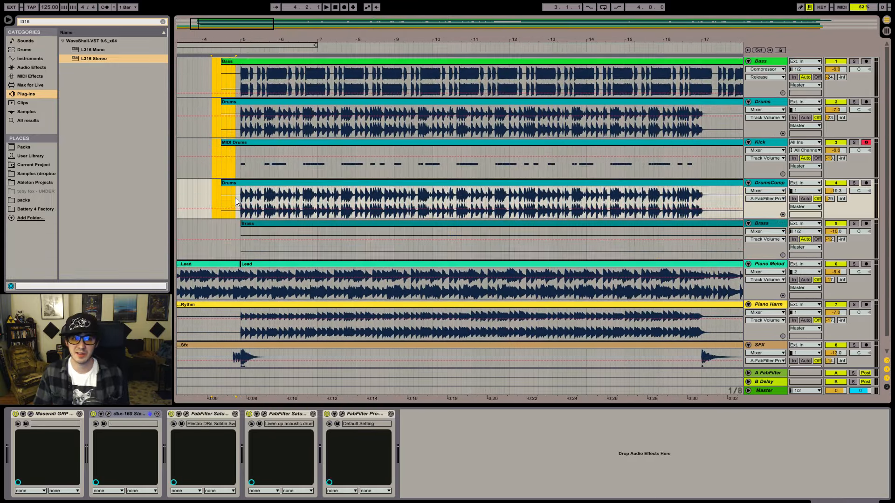
pyautogui.press('Delete')
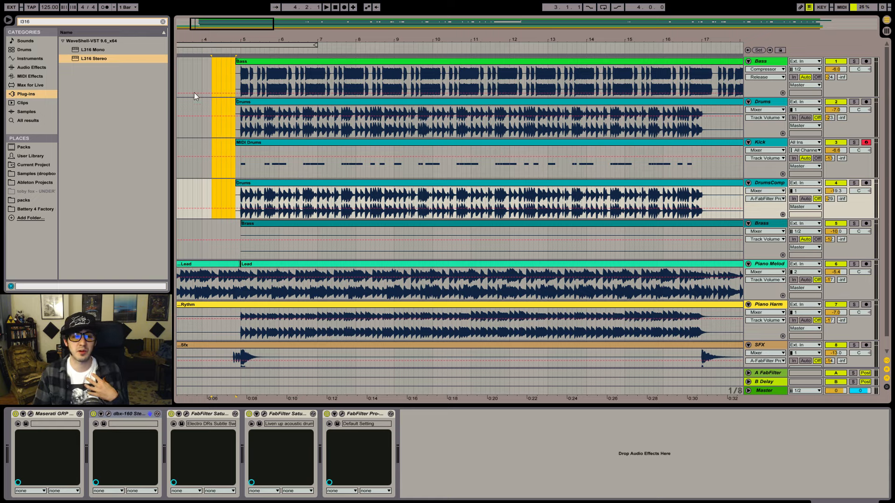
pyautogui.moveTo(194, 29); pyautogui.dragTo(194, 19)
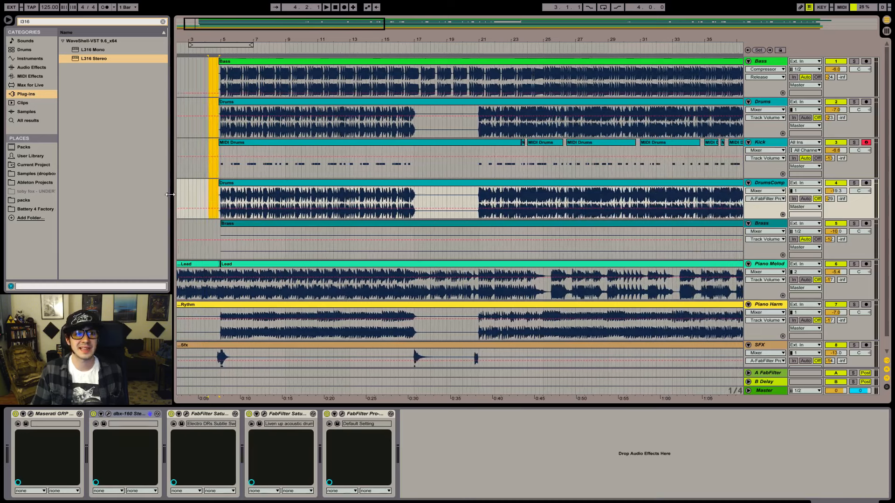
# - Play the mix from the start of the song and show the Master track's device chain
pyautogui.click(214, 248)
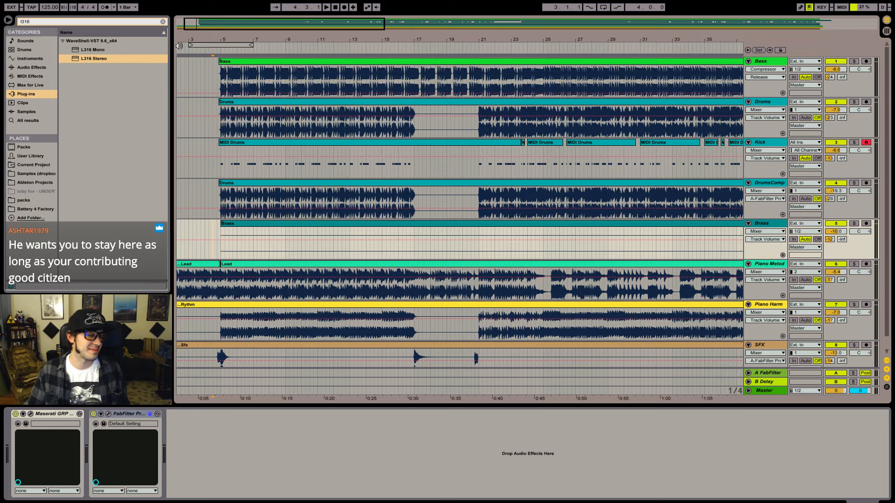
pyautogui.moveTo(186, 27); pyautogui.dragTo(242, 0)
pyautogui.click(336, 7)
pyautogui.press('space')
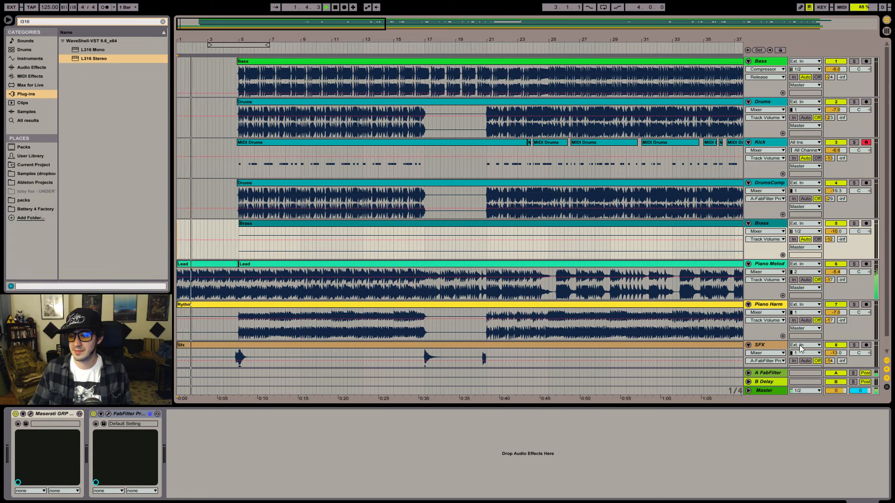
pyautogui.click(778, 390)
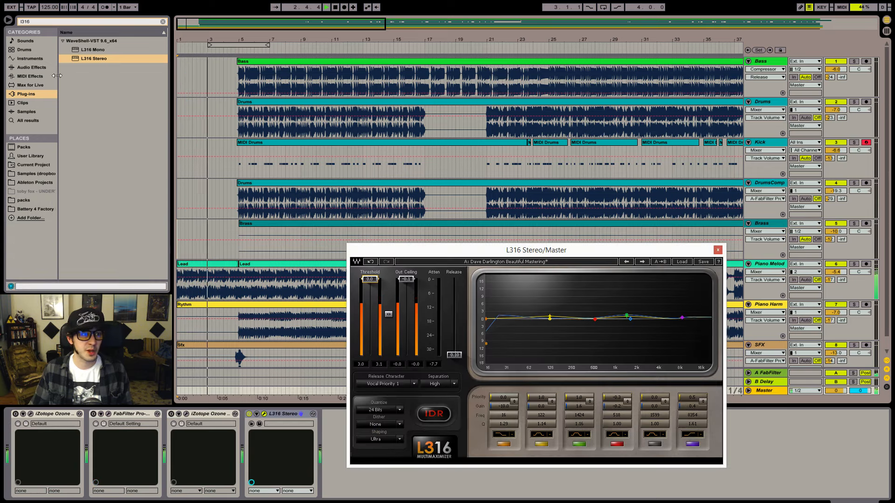
pyautogui.click(90, 20)
pyautogui.write('ssl')
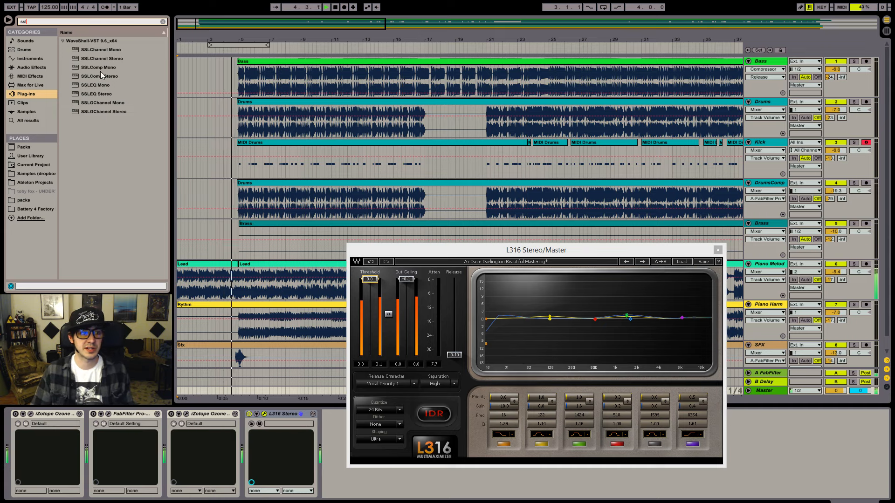
pyautogui.moveTo(99, 71); pyautogui.dragTo(44, 451)
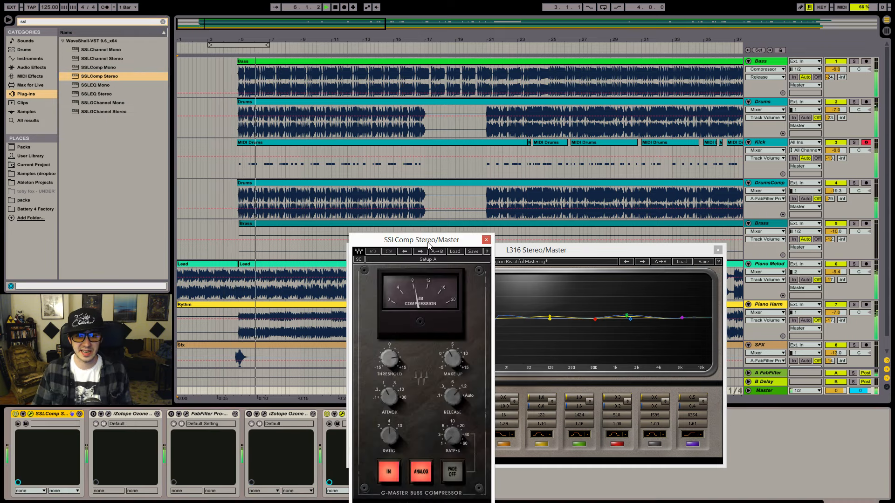
pyautogui.moveTo(429, 243); pyautogui.dragTo(253, 165)
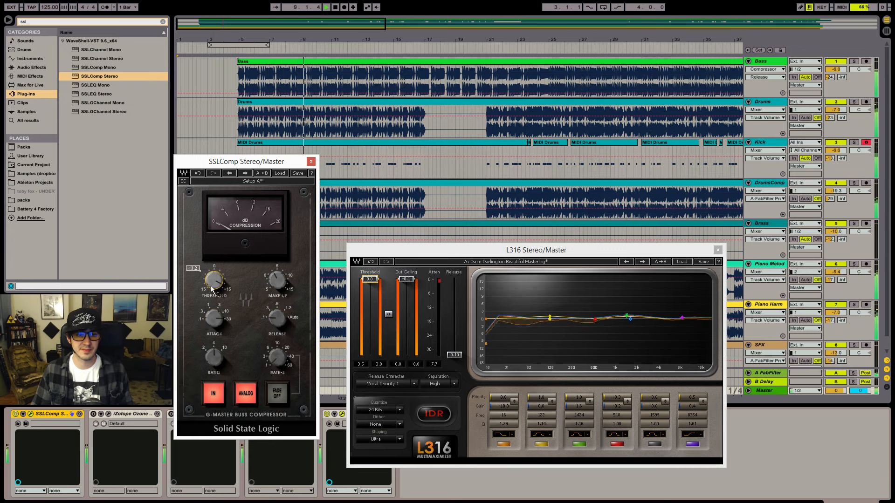
pyautogui.click(311, 162)
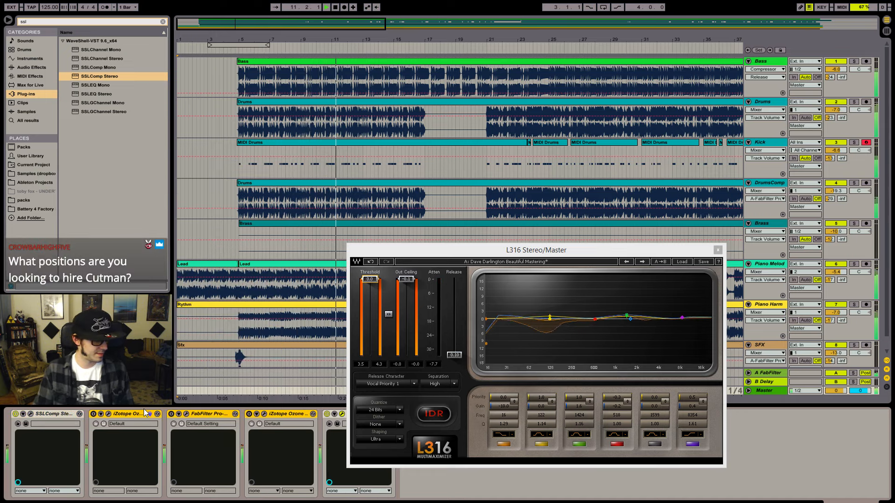
# - Remove the iZotope Ozone and FabFilter Pro devices from the Master, and lower the L316's output ceiling to about -5
pyautogui.press('Delete')
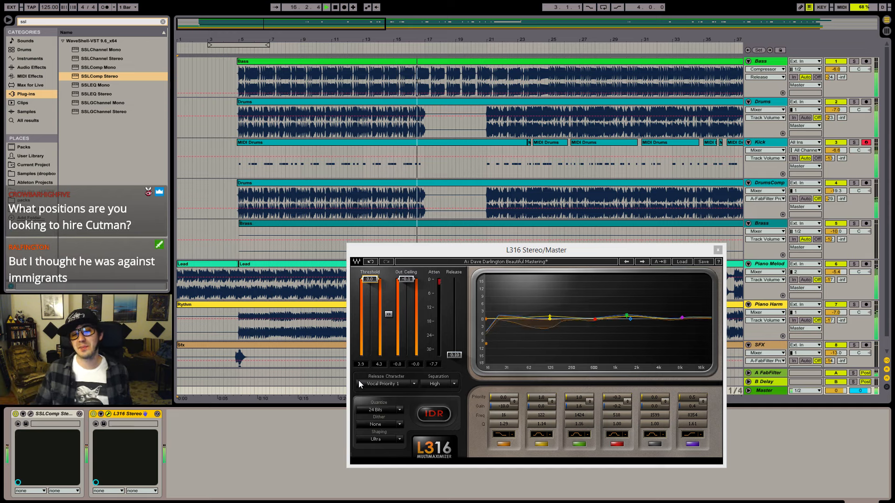
pyautogui.moveTo(406, 278); pyautogui.dragTo(406, 283)
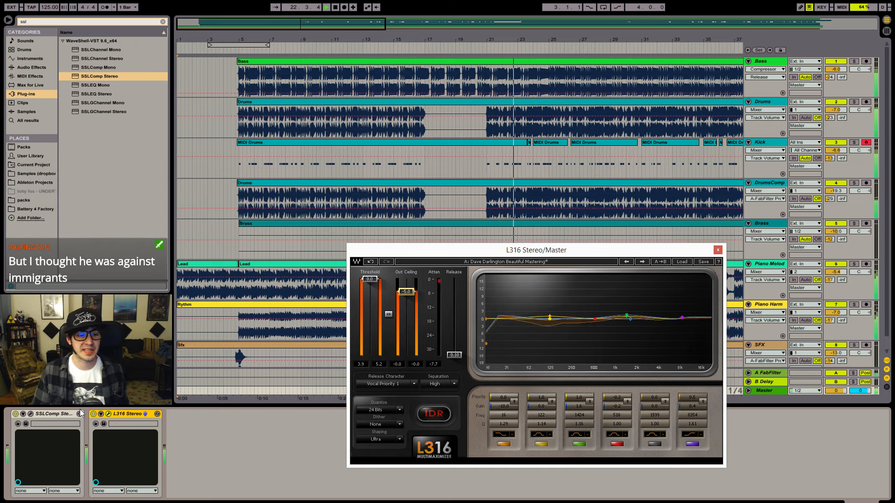
# - Examine the SSLComp Stereo's compression meter and knob settings while the mix plays
pyautogui.click(31, 414)
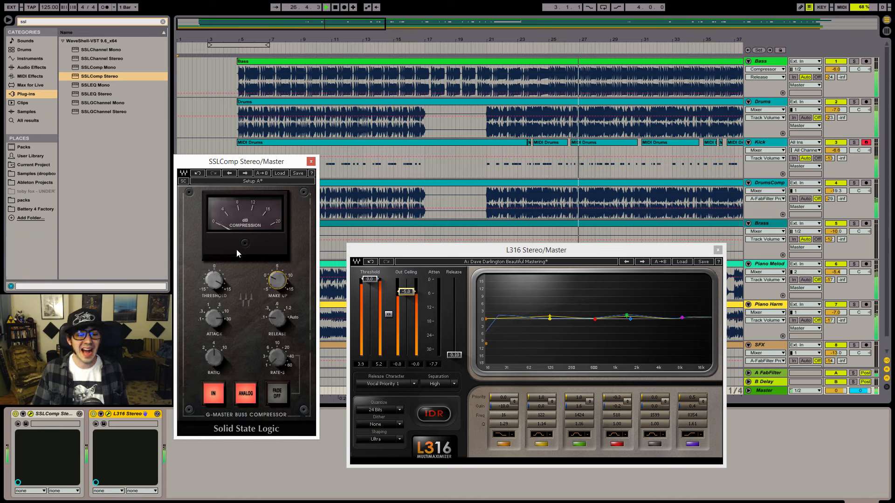
pyautogui.moveTo(191, 206); pyautogui.dragTo(195, 194)
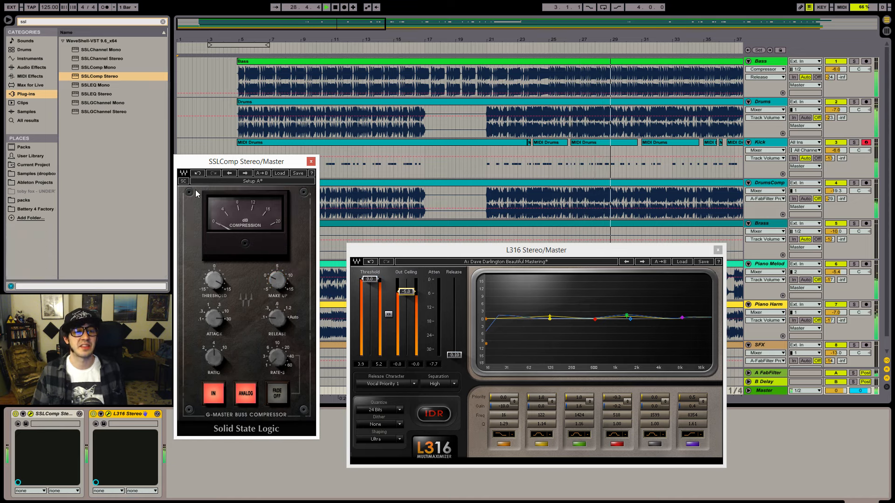
pyautogui.moveTo(261, 217); pyautogui.dragTo(297, 233)
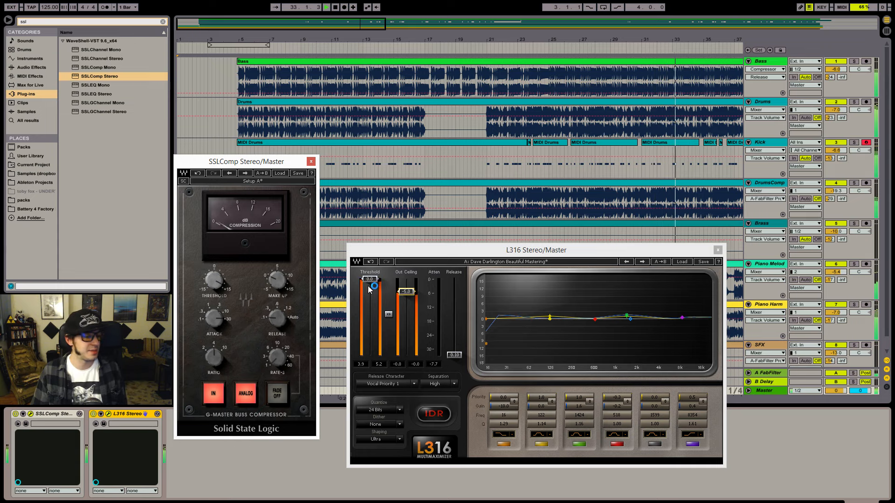
pyautogui.click(311, 161)
# - Turn on playback follow in the arrangement and listen on through the middle of the song
pyautogui.hotkey('ctrl', 'f')
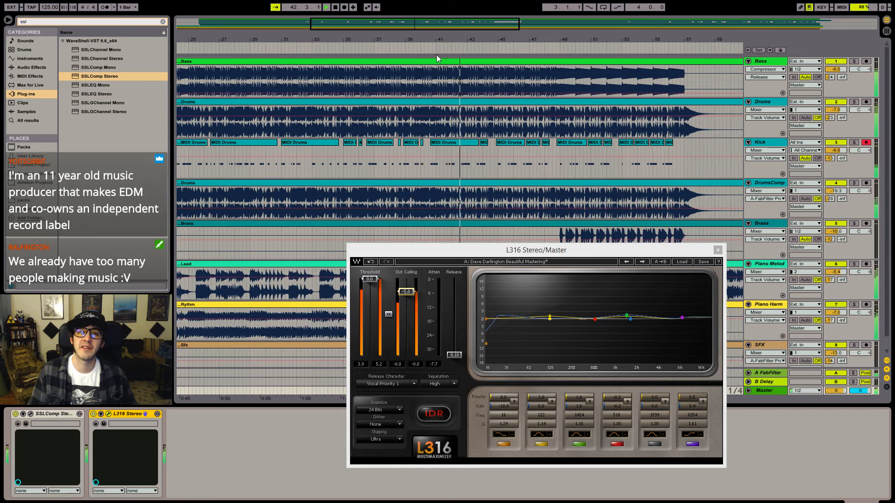
pyautogui.moveTo(425, 28)
pyautogui.mouseDown()
pyautogui.moveTo(425, 18)
pyautogui.moveTo(426, 34)
pyautogui.moveTo(440, 25)
pyautogui.mouseUp()
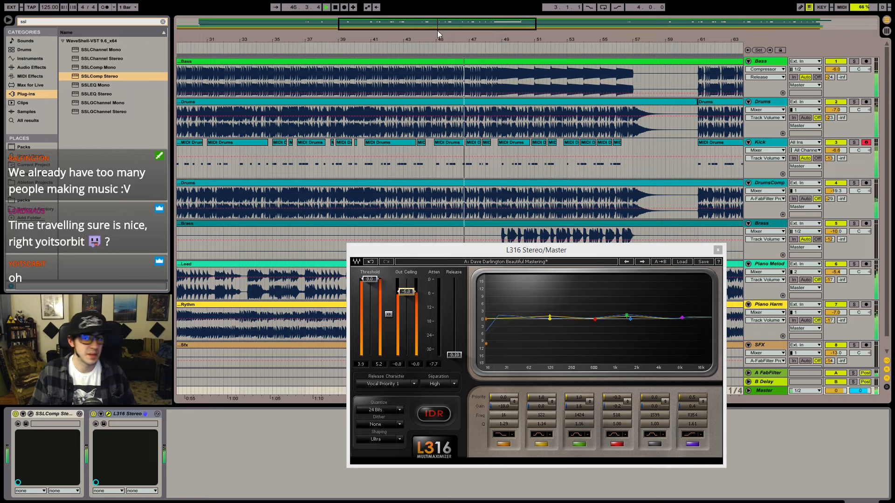
pyautogui.moveTo(438, 33); pyautogui.dragTo(437, 41)
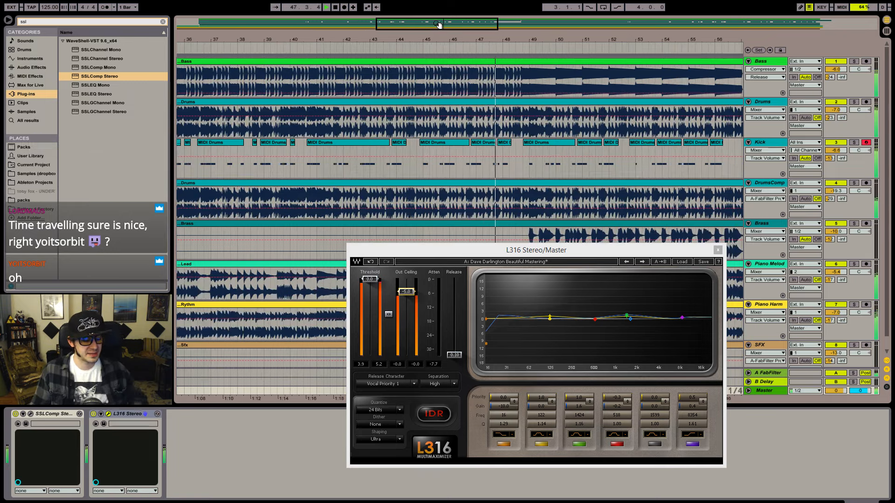
pyautogui.hotkey('ctrl', 'shift', 'f')
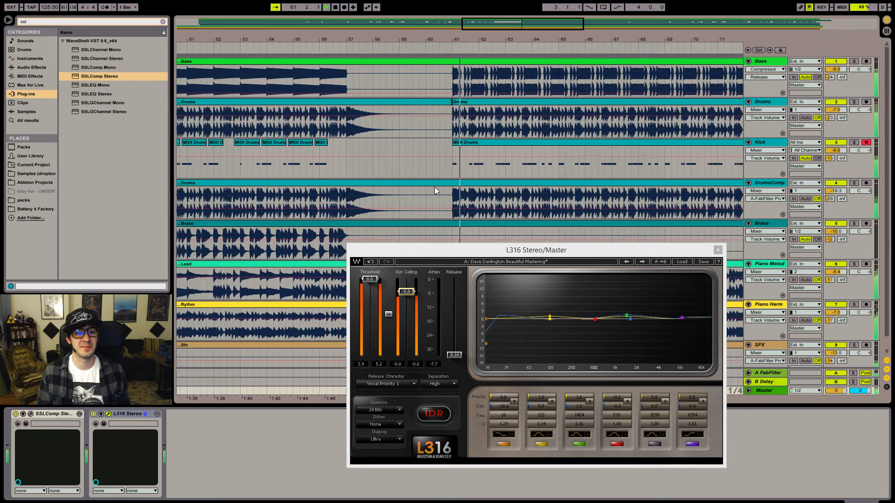
# - Lower the L316's threshold to about -2, and set its first band's frequency to 31 and priority to -10.2
pyautogui.moveTo(374, 280); pyautogui.dragTo(373, 284)
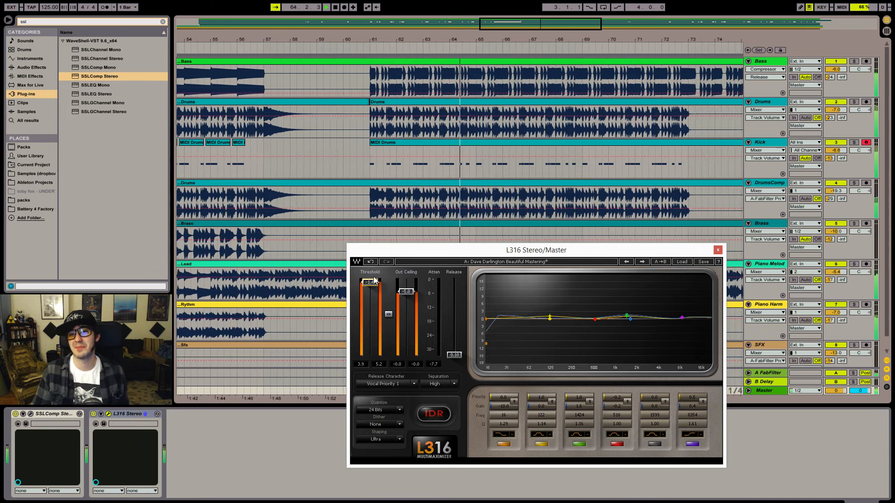
pyautogui.moveTo(374, 283); pyautogui.dragTo(374, 288)
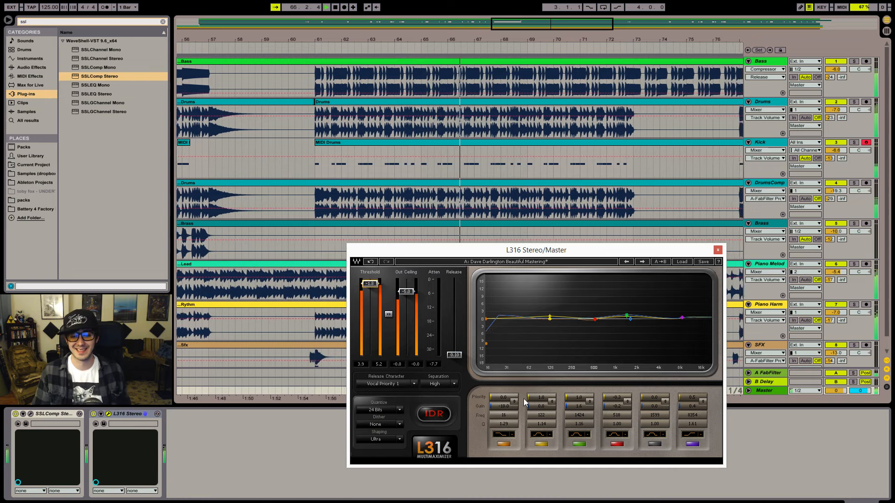
pyautogui.moveTo(497, 416)
pyautogui.mouseDown()
pyautogui.moveTo(498, 399)
pyautogui.moveTo(497, 424)
pyautogui.mouseUp()
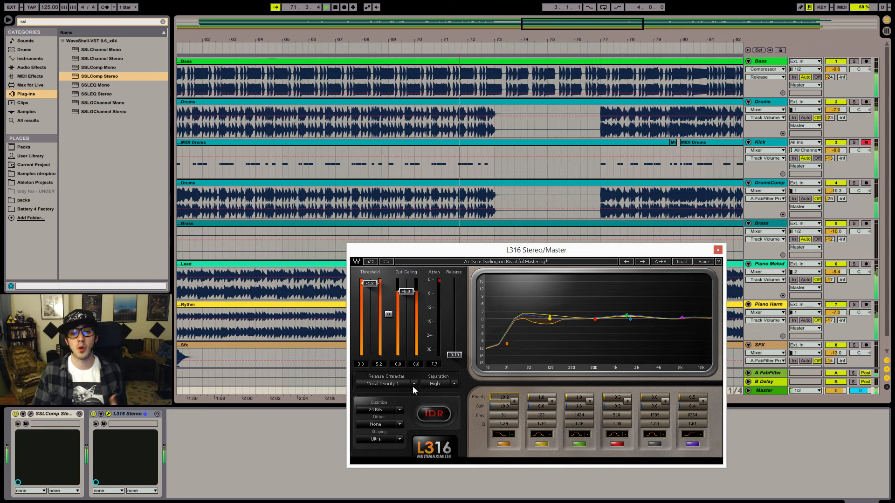
# - Set the L316's release character to Drums Punch and lower its threshold slightly more
pyautogui.click(413, 386)
pyautogui.click(449, 207)
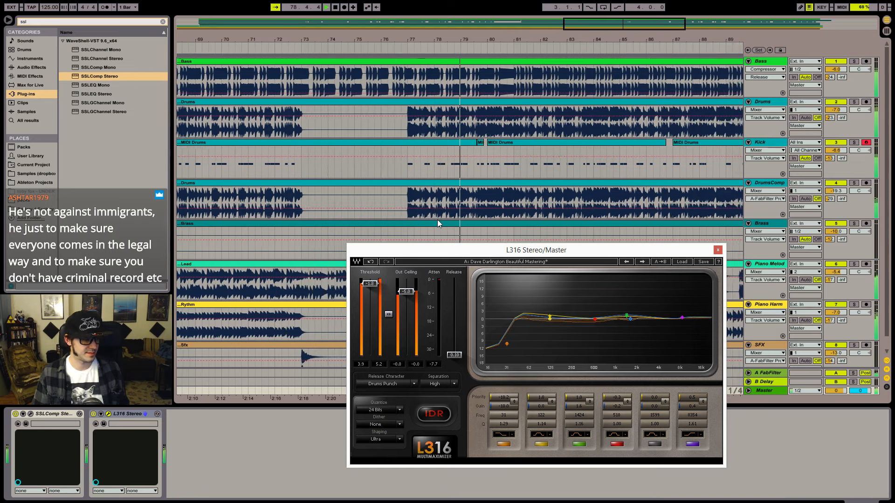
pyautogui.moveTo(370, 284); pyautogui.dragTo(370, 286)
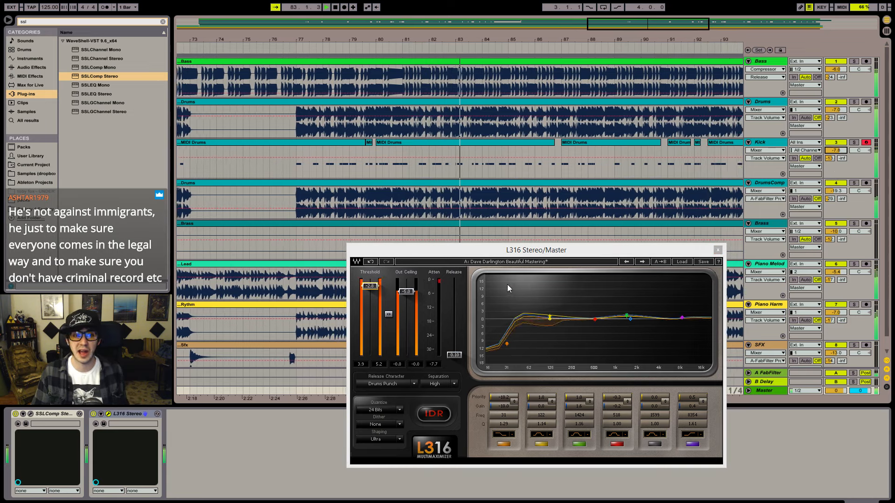
# - Recheck the SSLComp Stereo's settings, raise the L316's threshold slightly to about -2.6, and return to the full arrangement
pyautogui.click(32, 414)
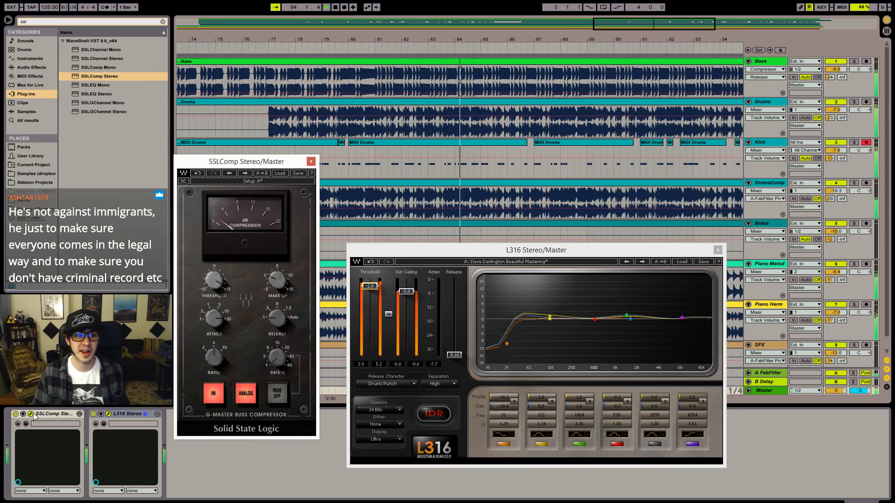
pyautogui.click(311, 161)
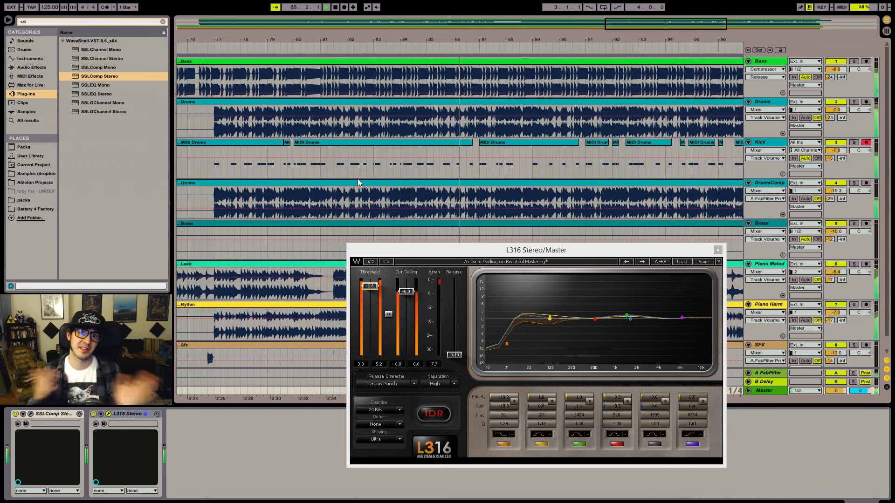
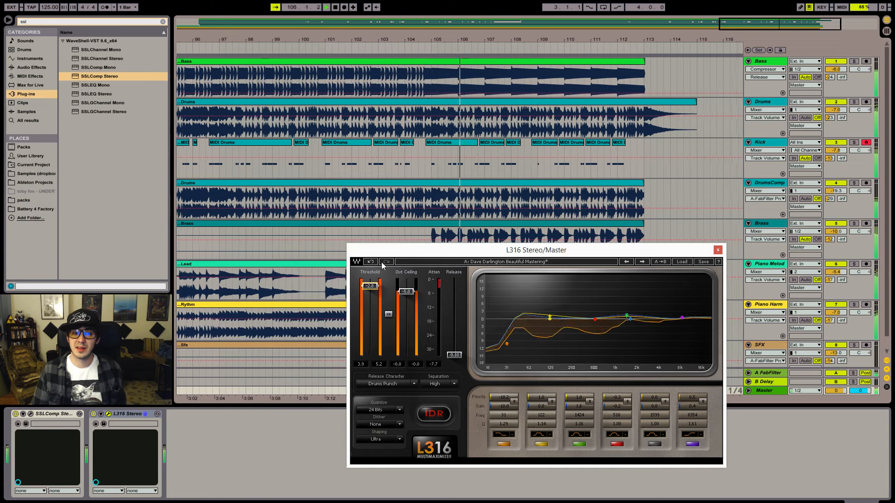
pyautogui.moveTo(372, 286); pyautogui.dragTo(371, 285)
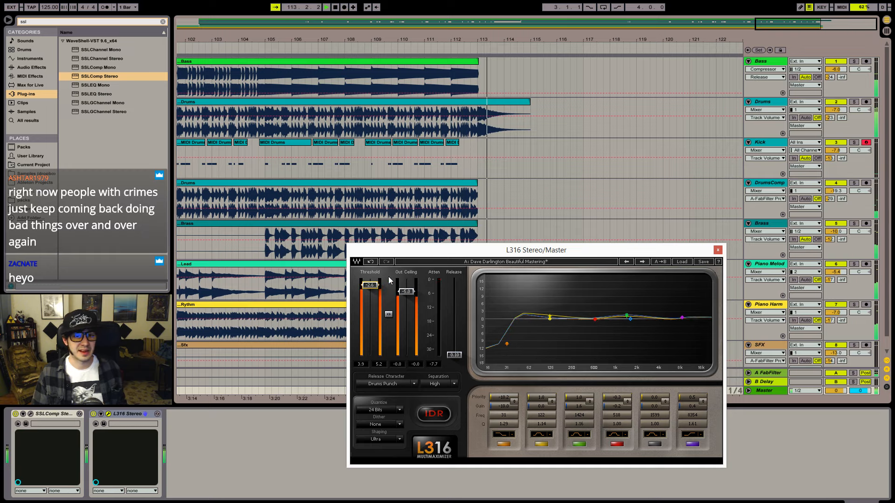
pyautogui.click(717, 252)
pyautogui.moveTo(543, 25); pyautogui.dragTo(543, 4)
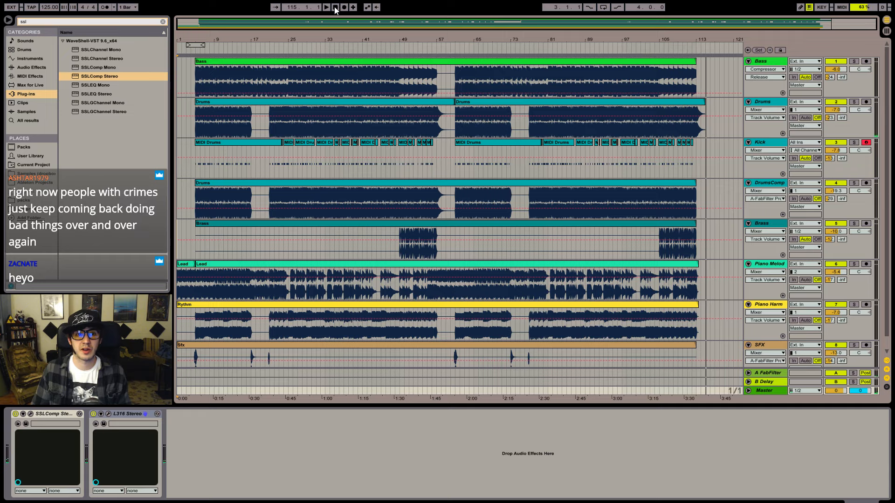
# - Play the song from bar 5 with the arrangement zoomed in and playback follow on, listening through the opening section
pyautogui.click(196, 175)
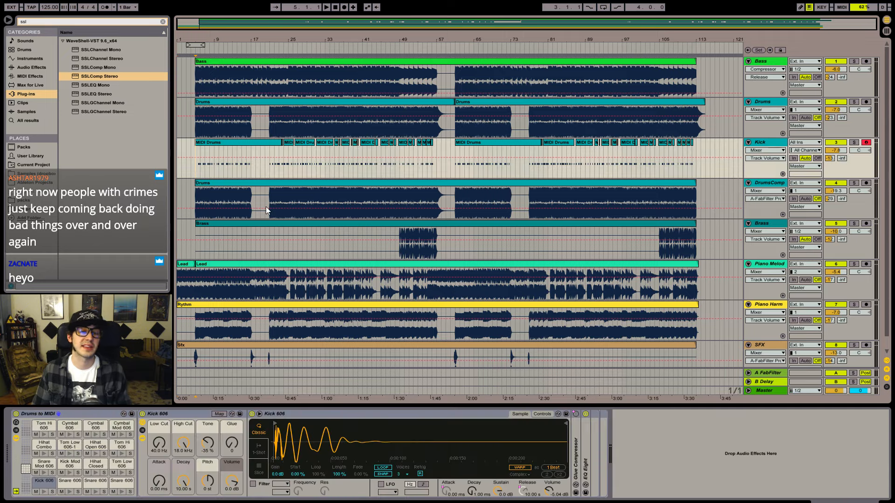
pyautogui.press('space')
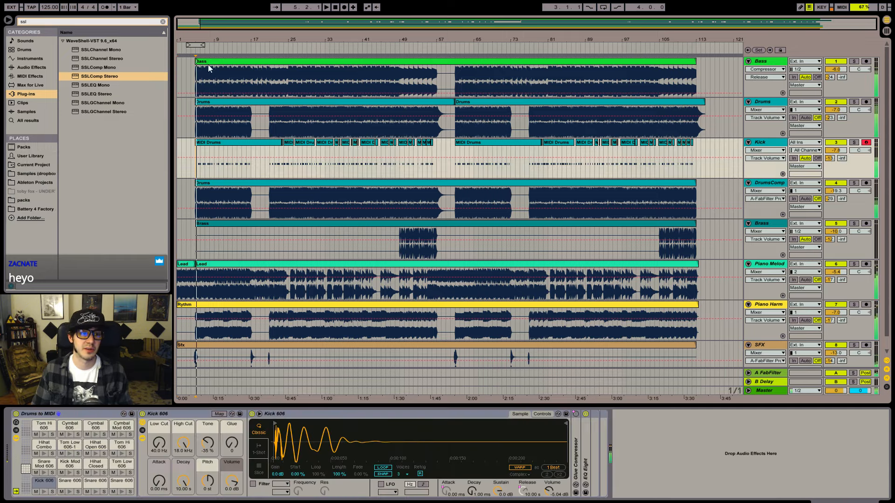
pyautogui.moveTo(195, 25)
pyautogui.mouseDown()
pyautogui.moveTo(197, 69)
pyautogui.moveTo(192, 19)
pyautogui.mouseUp()
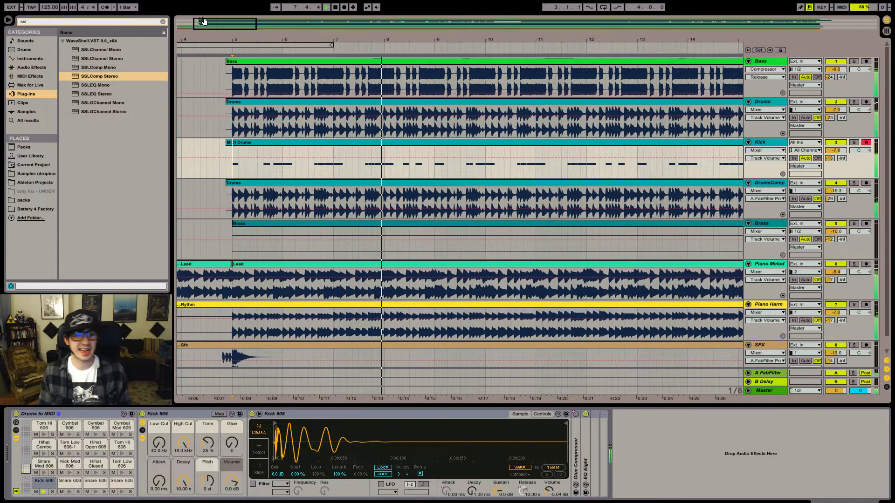
pyautogui.moveTo(243, 23); pyautogui.dragTo(221, 26)
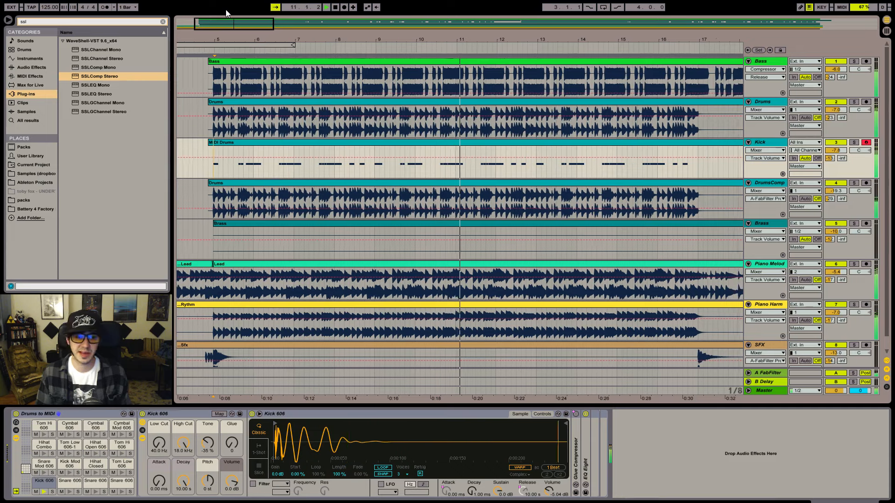
# - Recheck the L316 and SSLComp plug-in windows on the Master track while the song plays
pyautogui.click(764, 390)
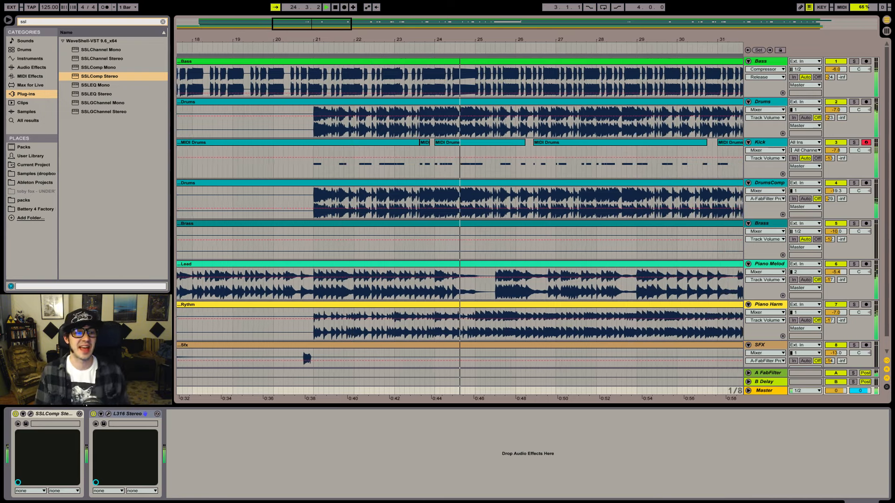
pyautogui.click(108, 413)
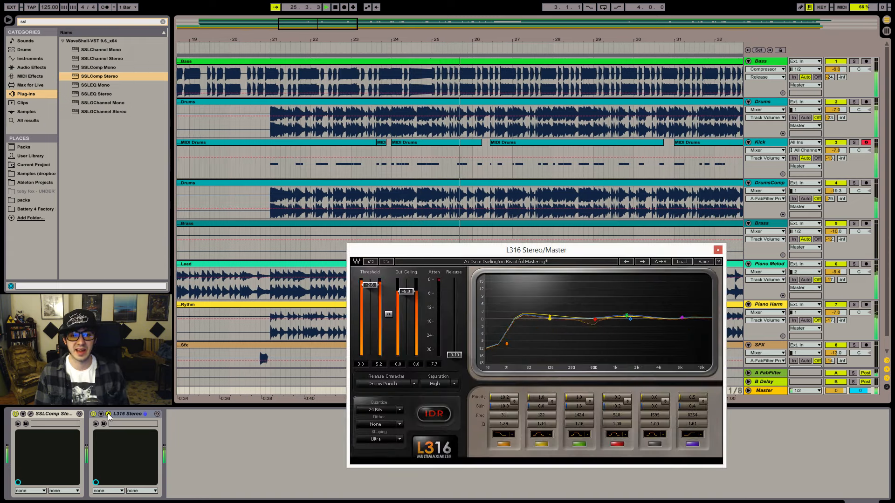
pyautogui.click(108, 414)
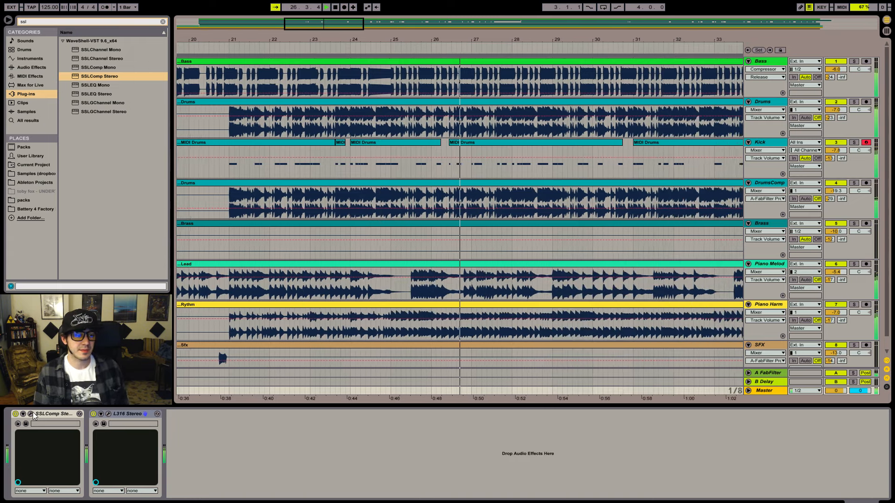
pyautogui.click(31, 413)
pyautogui.click(31, 414)
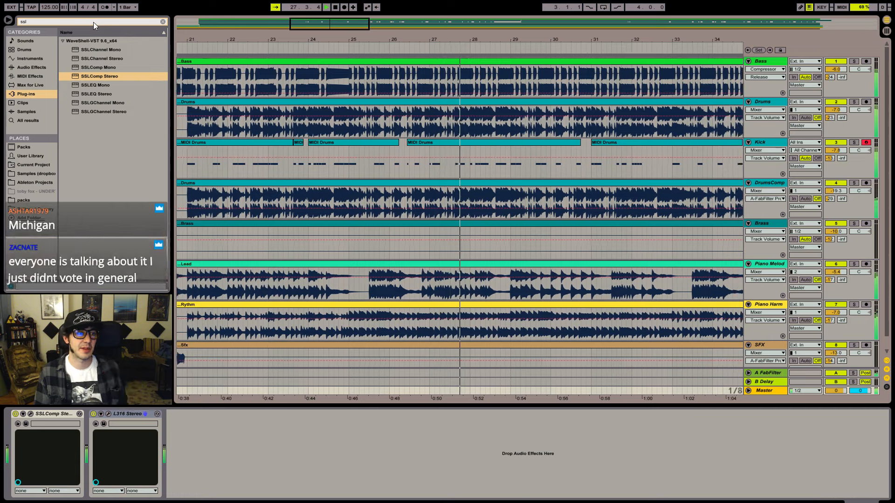
# - Insert FabFilter Pro-MB between SSLComp and L316 on the Master and load its Basic 4-band punch and balance 01 bM preset
pyautogui.click(92, 22)
pyautogui.write('pro-')
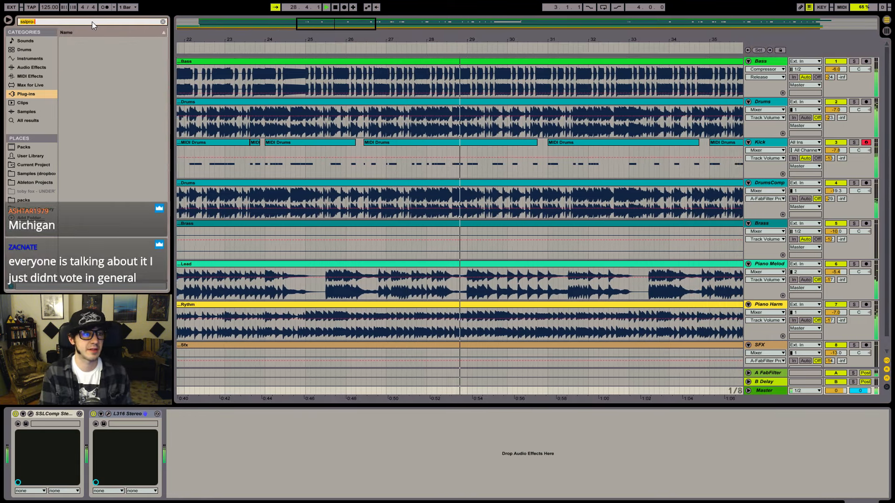
pyautogui.write('pro-mb')
pyautogui.moveTo(99, 49); pyautogui.dragTo(91, 435)
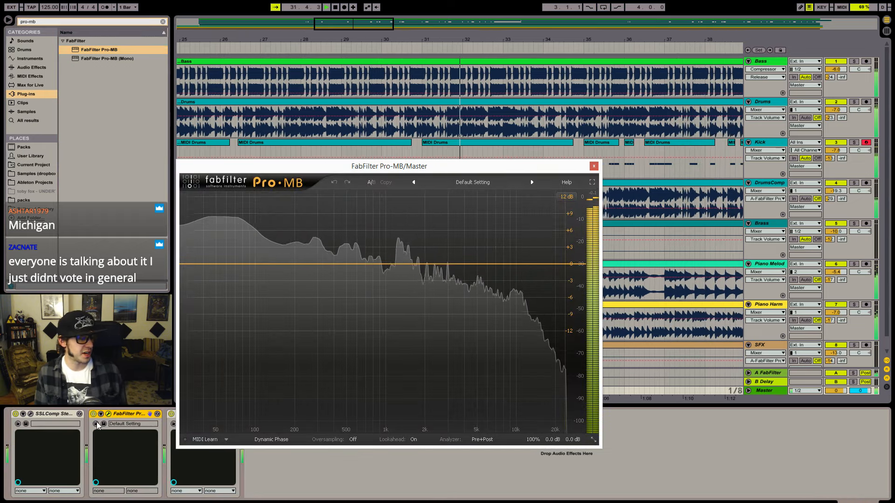
pyautogui.click(487, 183)
pyautogui.moveTo(500, 266)
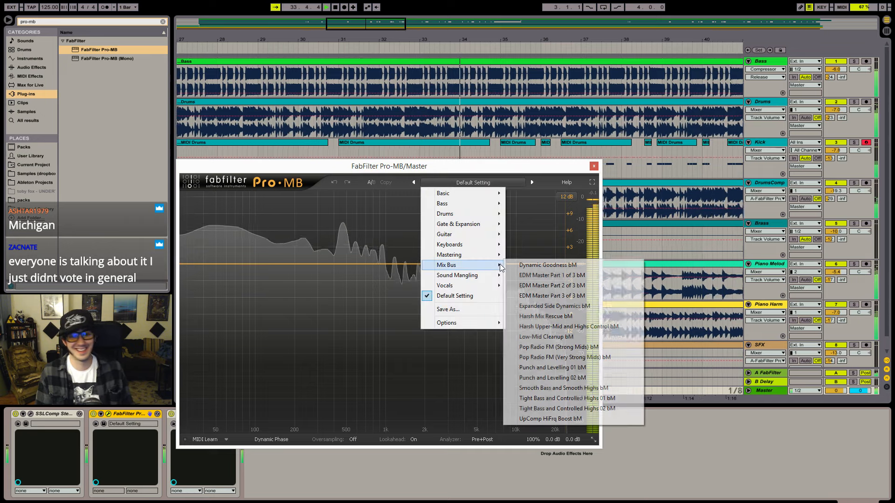
pyautogui.click(545, 256)
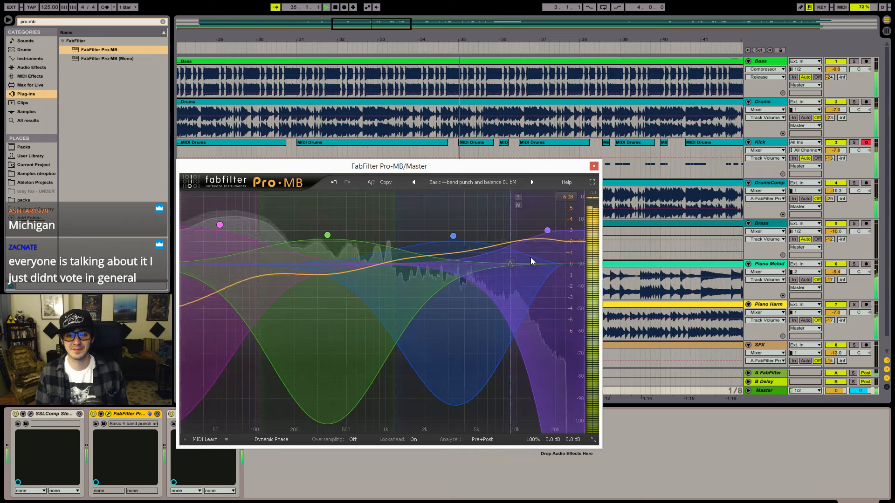
# - Raise the thresholds of all four Pro-MB bands together, and fine-tune Band 1 to -8.52 dB and Band 2 to -14.39 dB
pyautogui.moveTo(271, 371); pyautogui.dragTo(271, 323)
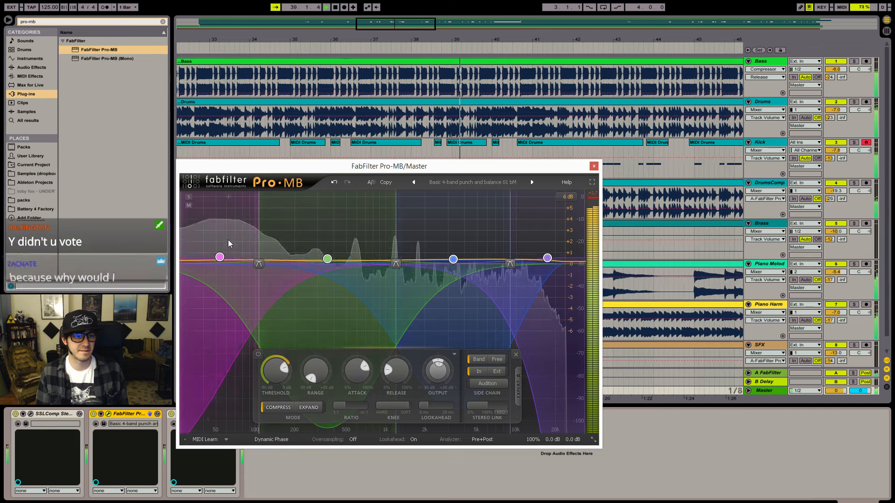
pyautogui.click(220, 256)
pyautogui.moveTo(206, 371); pyautogui.dragTo(206, 366)
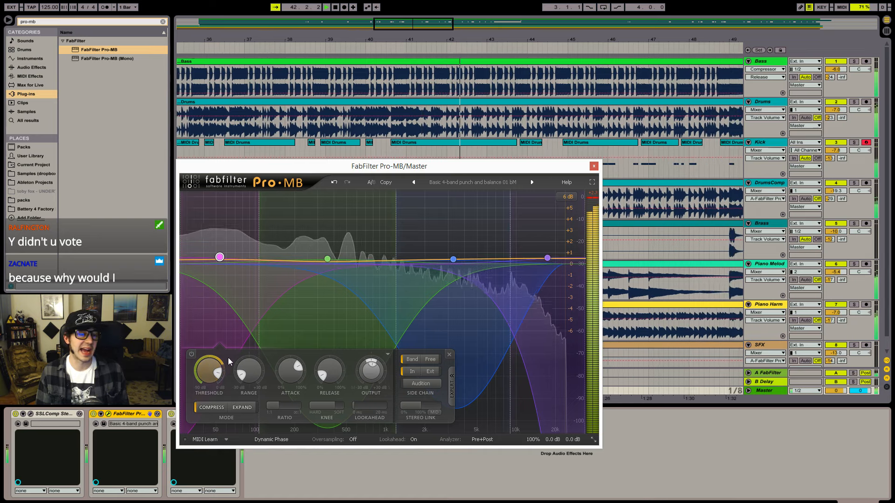
pyautogui.click(327, 259)
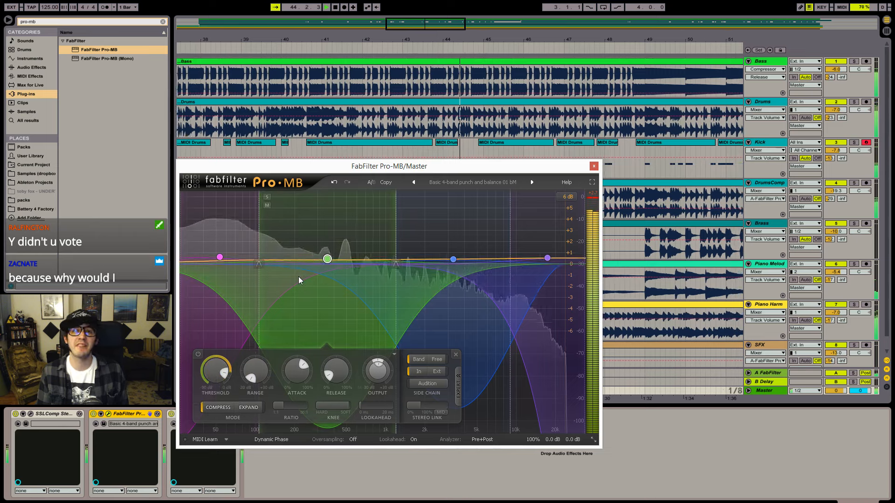
pyautogui.click(452, 260)
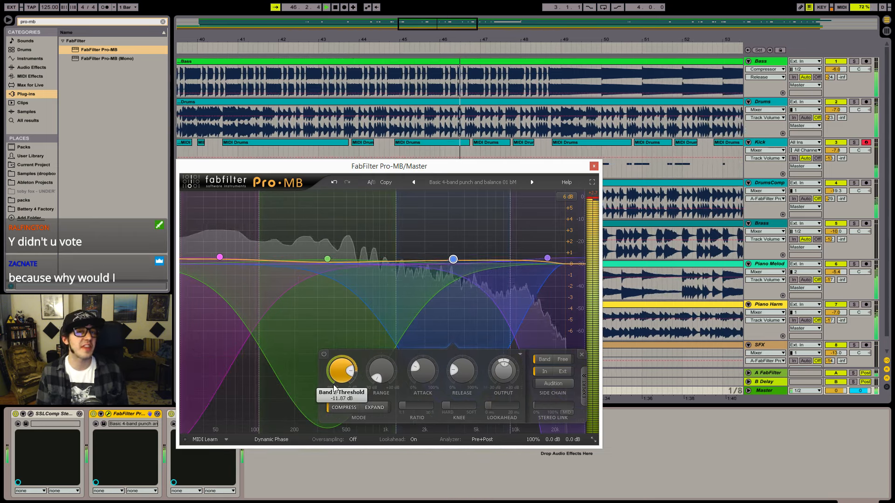
pyautogui.moveTo(333, 387); pyautogui.dragTo(333, 393)
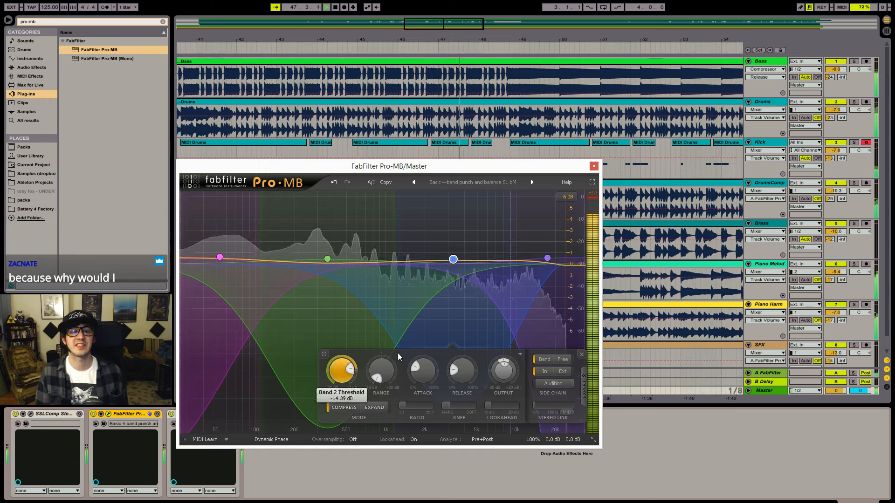
# - Try a higher level for the lowest Pro-MB band, easing it back slightly
pyautogui.click(547, 259)
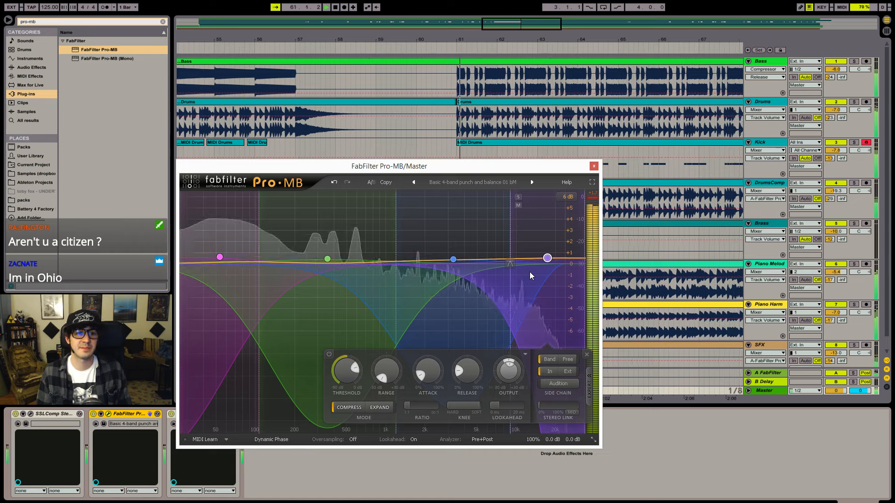
pyautogui.click(219, 258)
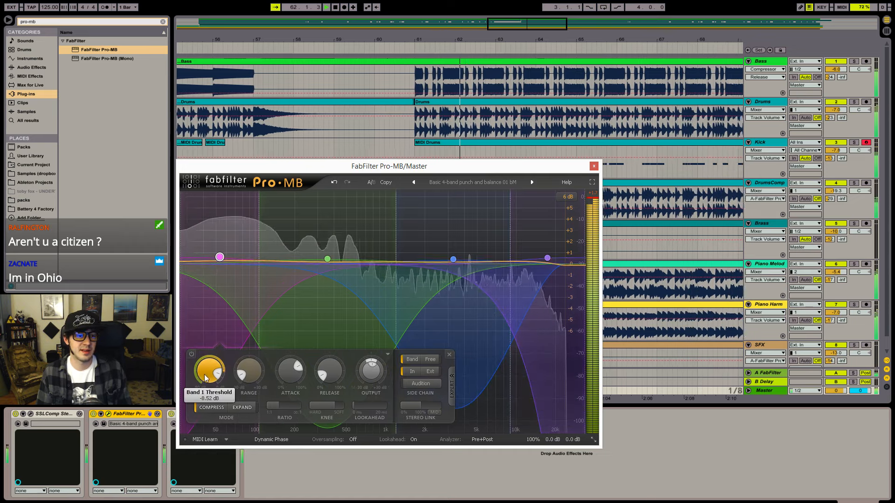
pyautogui.moveTo(219, 257); pyautogui.dragTo(220, 252)
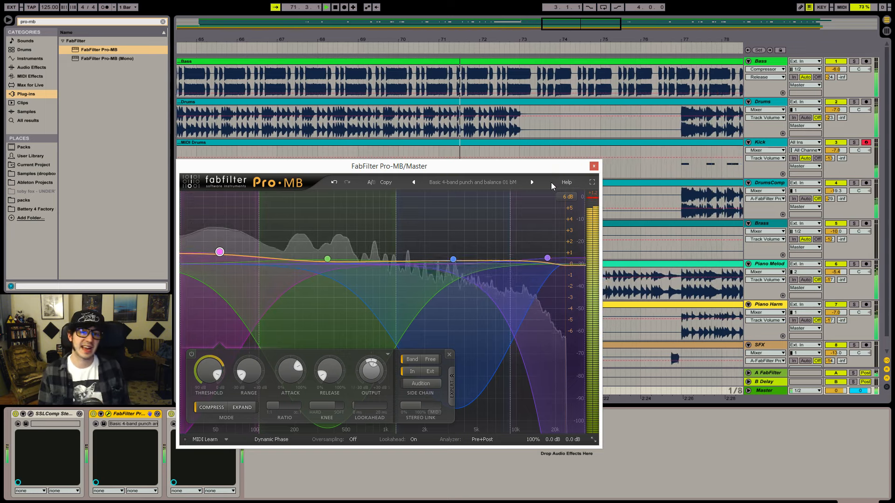
pyautogui.moveTo(218, 253); pyautogui.dragTo(217, 257)
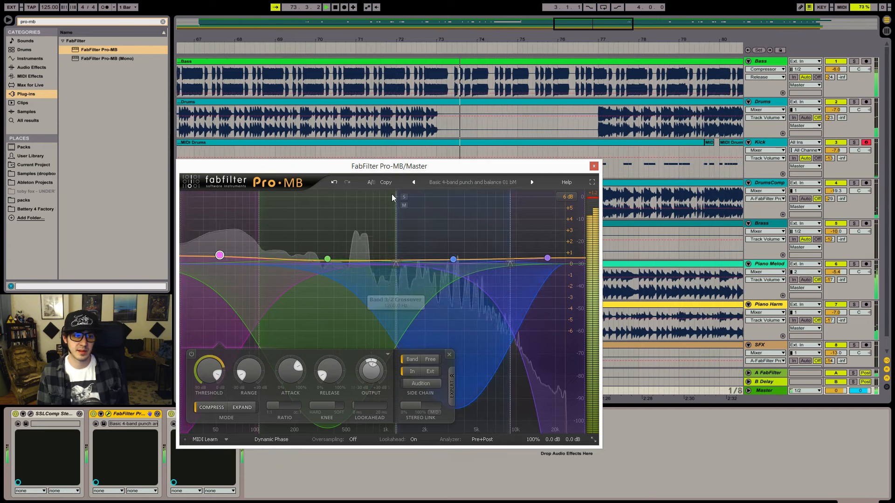
# - Lower the lowest Pro-MB band's level to just below 0 dB, with a slightly higher upper crossover and a smaller compression range
pyautogui.moveTo(513, 166); pyautogui.dragTo(563, 186)
pyautogui.click(613, 447)
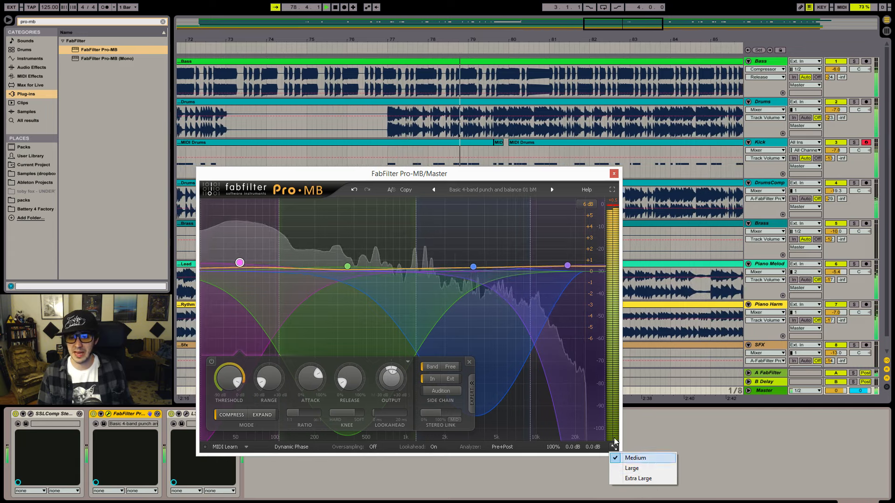
pyautogui.click(490, 173)
pyautogui.moveTo(490, 173); pyautogui.dragTo(609, 170)
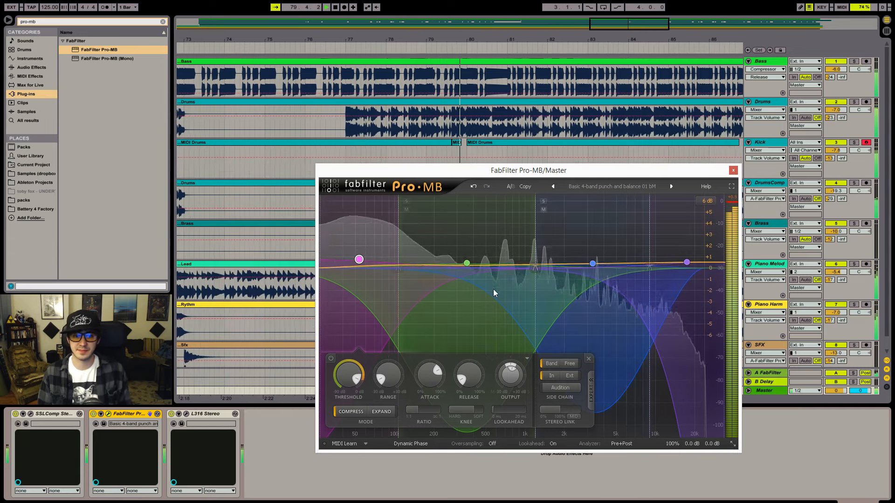
pyautogui.moveTo(360, 259); pyautogui.dragTo(404, 254)
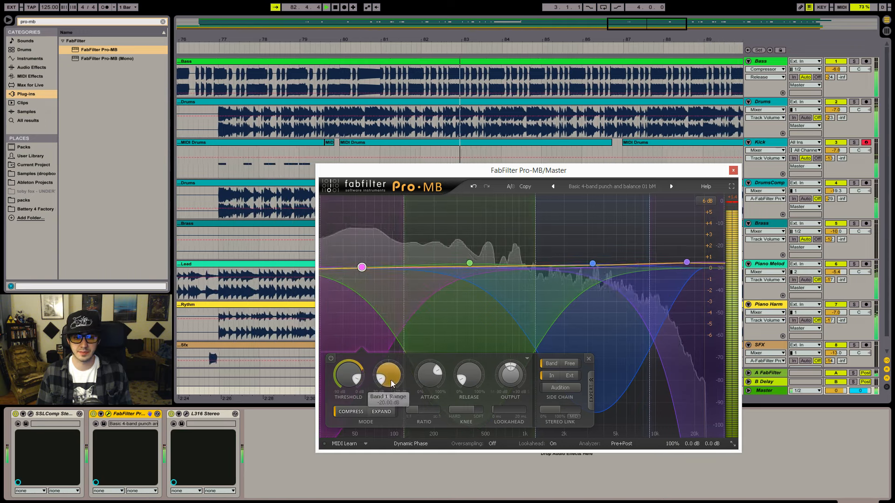
pyautogui.moveTo(386, 372); pyautogui.dragTo(384, 356)
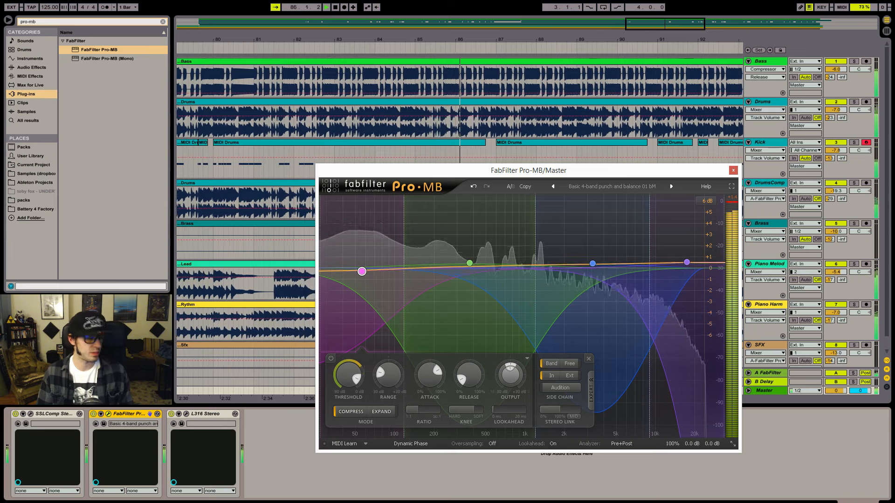
# - Insert FabFilter Pro-Q 2 between Pro-MB and L316 on the Master and arrange both plug-in windows so each is visible
pyautogui.click(66, 21)
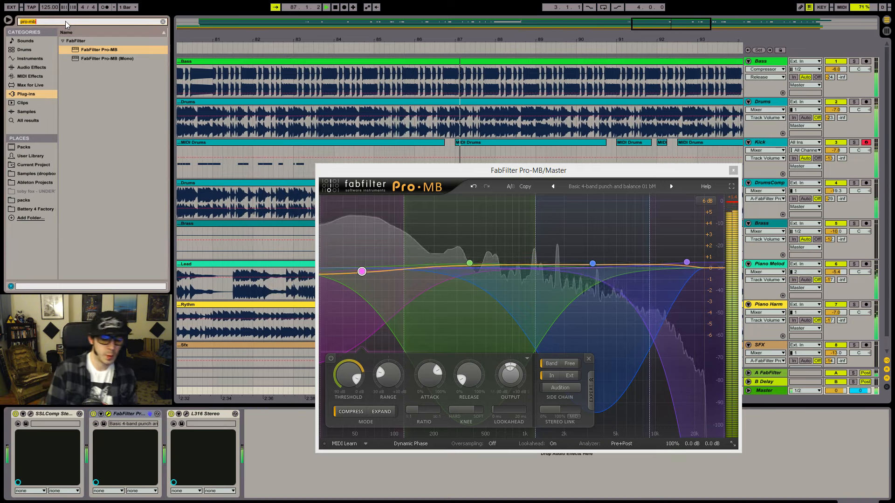
pyautogui.press('BackSpace')
pyautogui.press('BackSpace')
pyautogui.press('BackSpace')
pyautogui.write('-q')
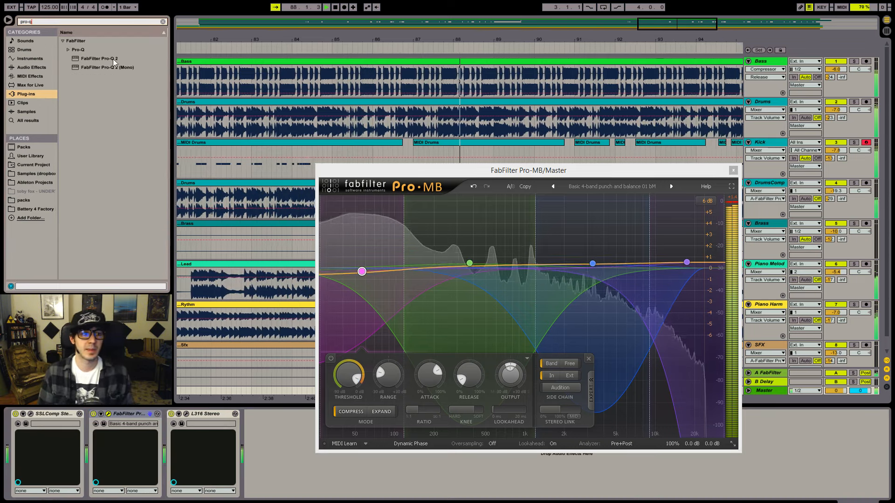
pyautogui.moveTo(113, 59); pyautogui.dragTo(176, 468)
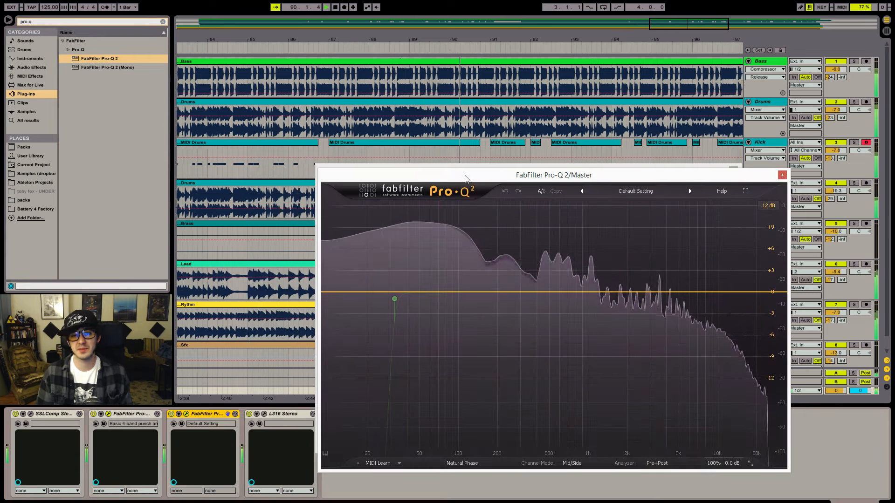
pyautogui.moveTo(474, 178); pyautogui.dragTo(220, 24)
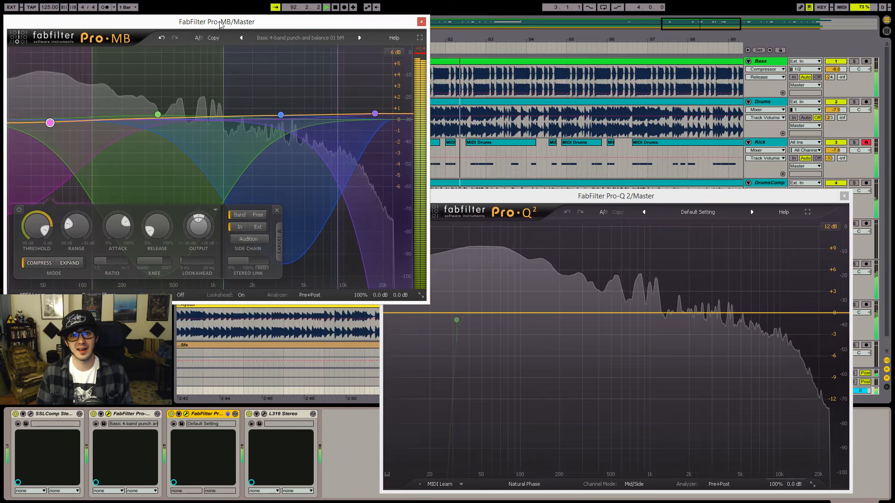
pyautogui.moveTo(524, 194); pyautogui.dragTo(548, 190)
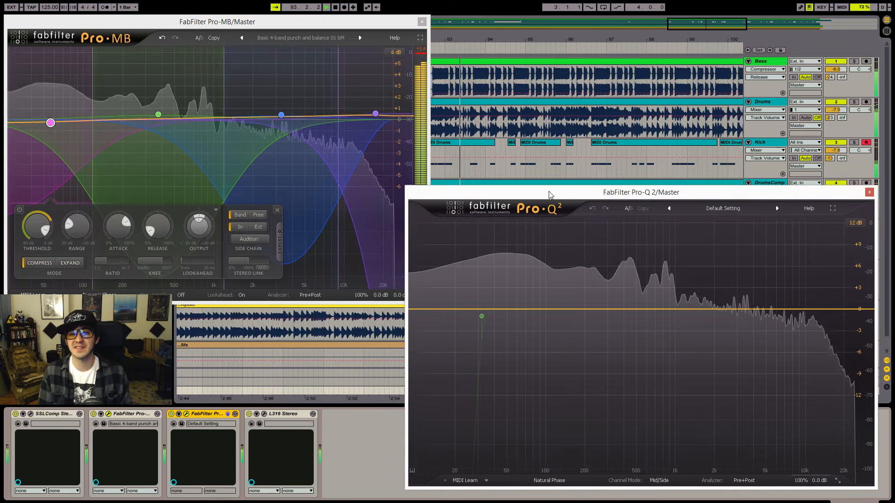
# - Enable the Pro-Q 2's 96 dB/oct low cut and lower its frequency to just above 20 Hz
pyautogui.moveTo(481, 319)
pyautogui.moveTo(467, 316); pyautogui.dragTo(463, 316)
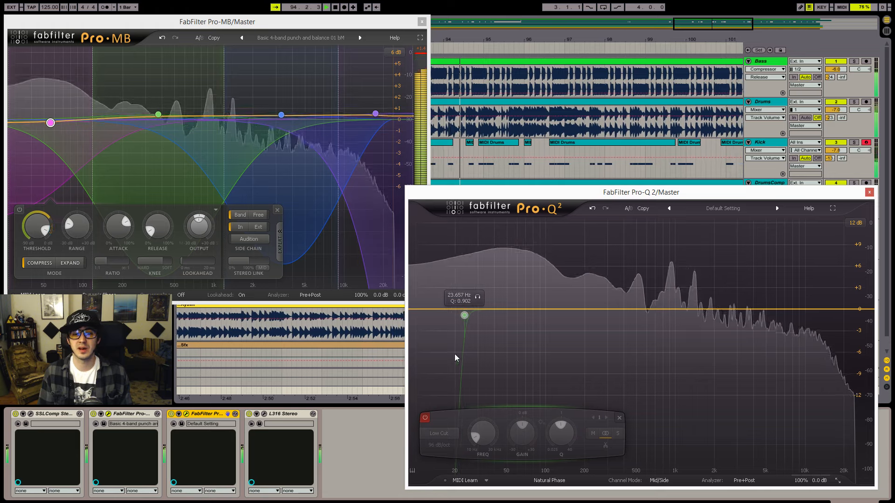
pyautogui.click(424, 419)
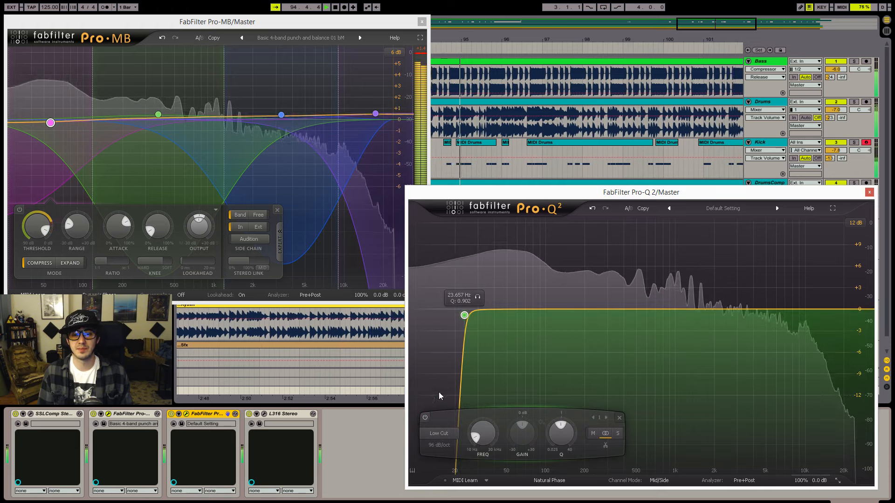
pyautogui.click(462, 321)
pyautogui.moveTo(464, 315); pyautogui.dragTo(458, 321)
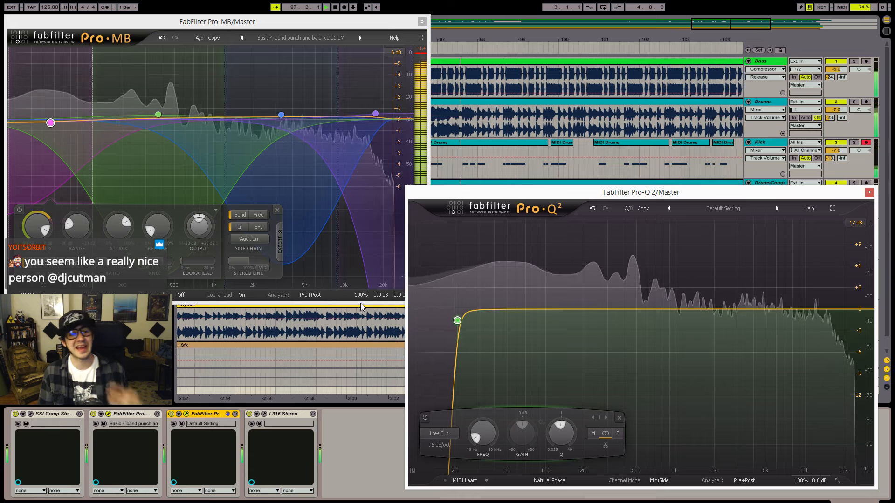
# - Lower the Pro-MB's low-mid band to about +0.34 dB at about 384 Hz and select the upper-mid band for checking
pyautogui.moveTo(156, 112); pyautogui.dragTo(159, 116)
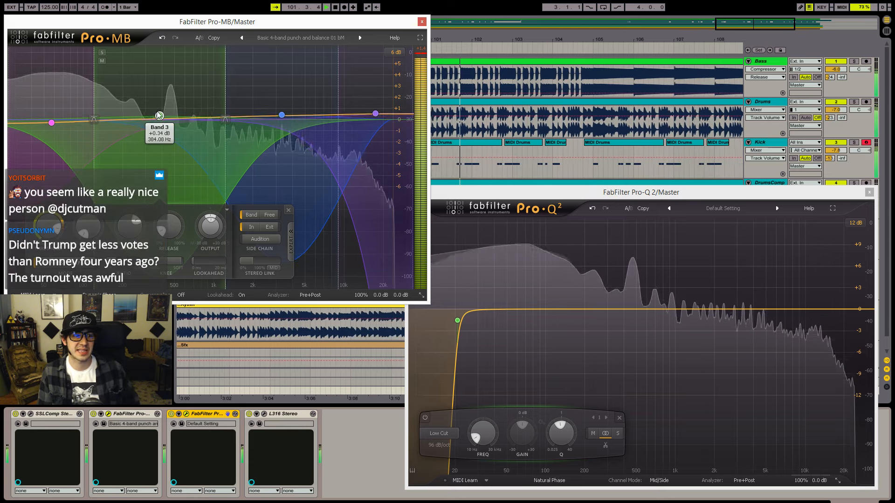
pyautogui.moveTo(47, 232)
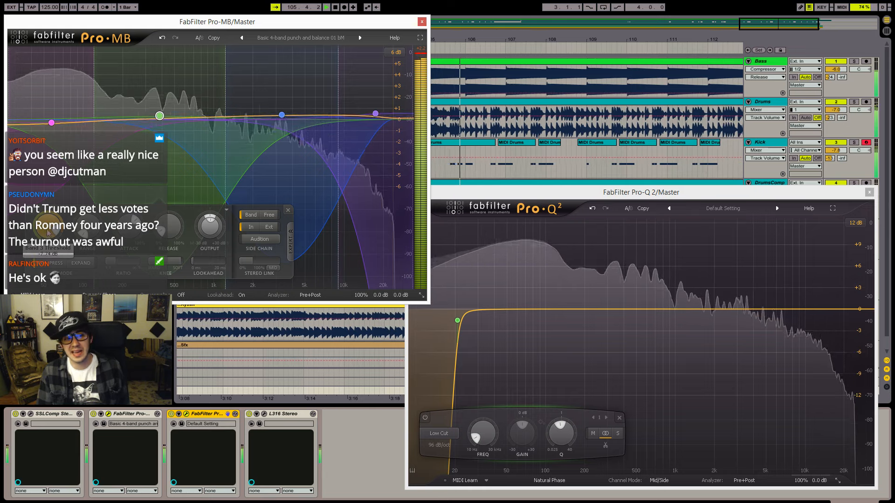
pyautogui.click(282, 115)
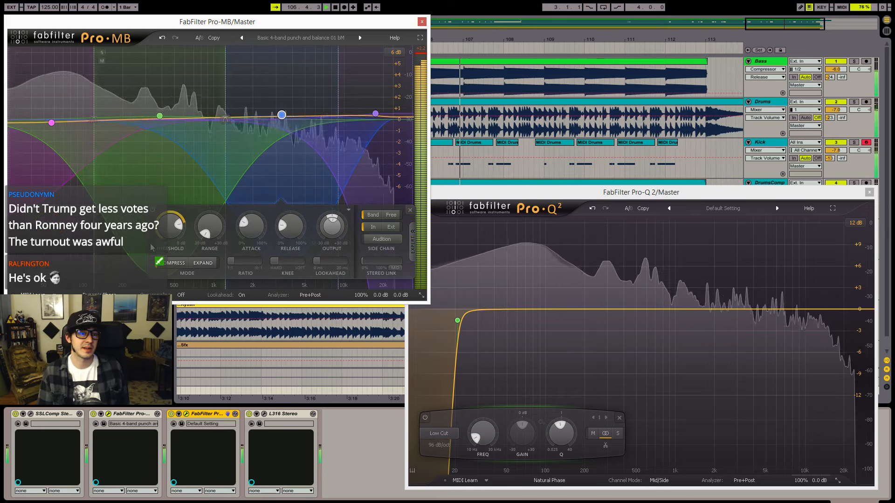
pyautogui.moveTo(168, 226)
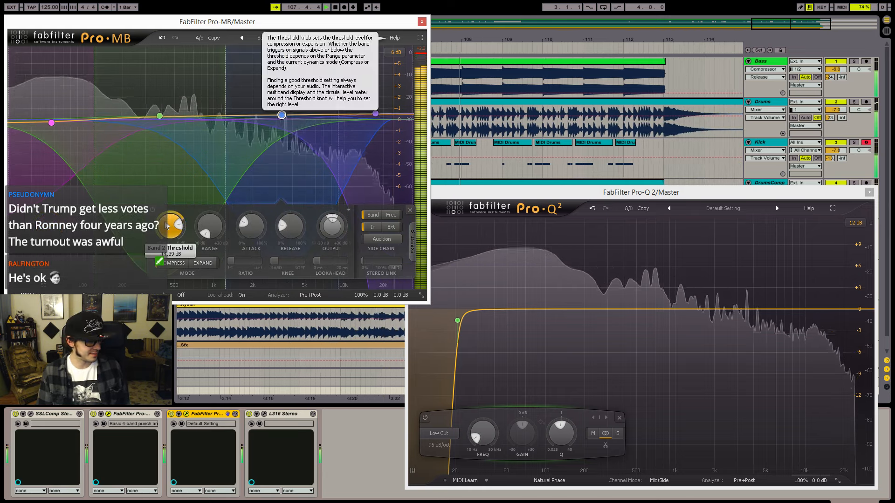
pyautogui.click(291, 300)
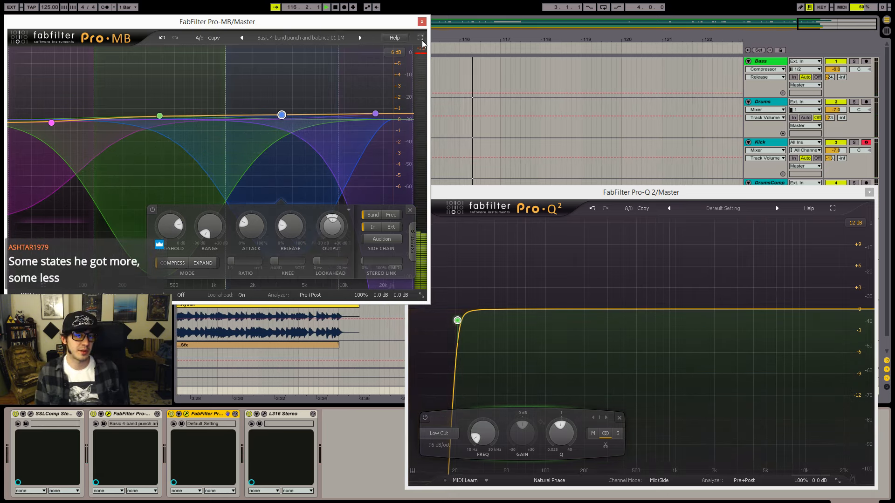
# - Close the Pro-MB window, stop playback at the song's start and show the entire arrangement
pyautogui.click(421, 21)
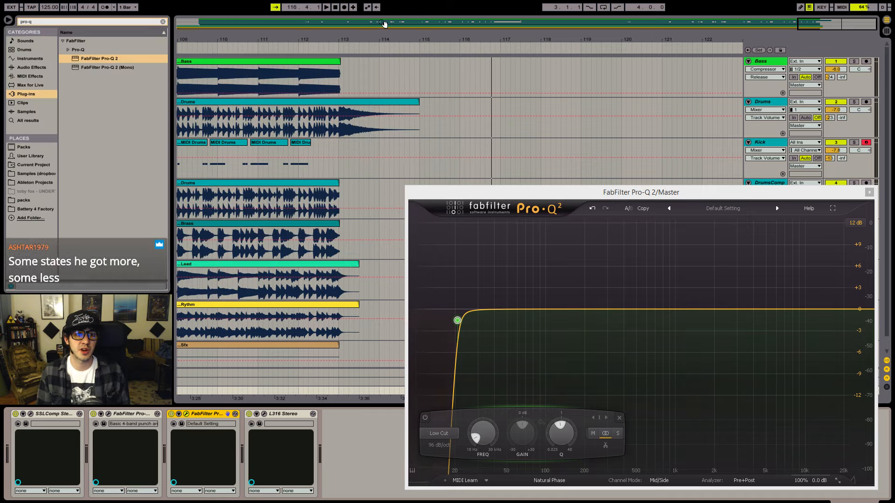
pyautogui.click(335, 7)
pyautogui.moveTo(193, 27); pyautogui.dragTo(203, 2)
pyautogui.moveTo(305, 26); pyautogui.dragTo(305, 27)
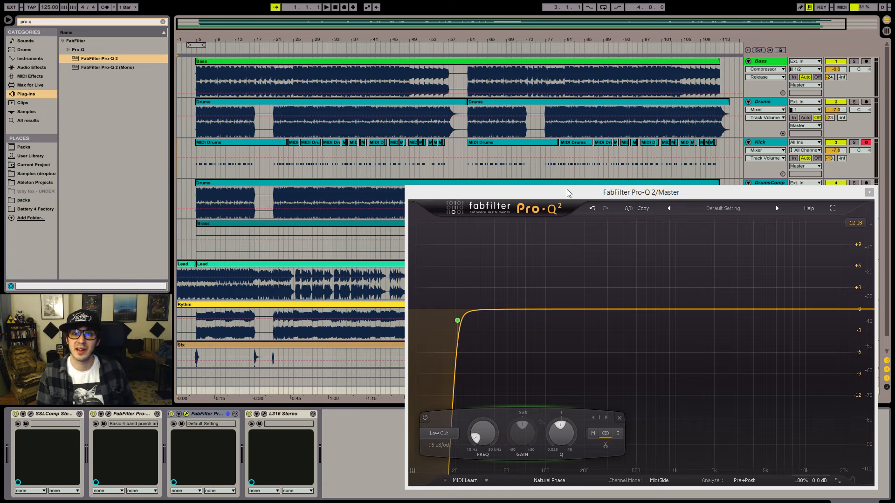
# - Set the Pro-Q 2's display range to 30 dB and check the curve in full screen before closing the plug-in window
pyautogui.moveTo(567, 192); pyautogui.dragTo(444, 132)
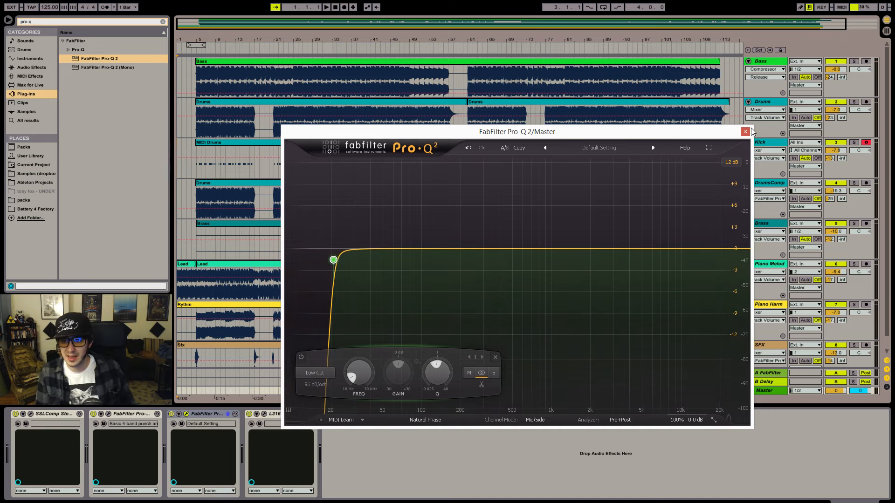
pyautogui.click(731, 162)
pyautogui.click(736, 210)
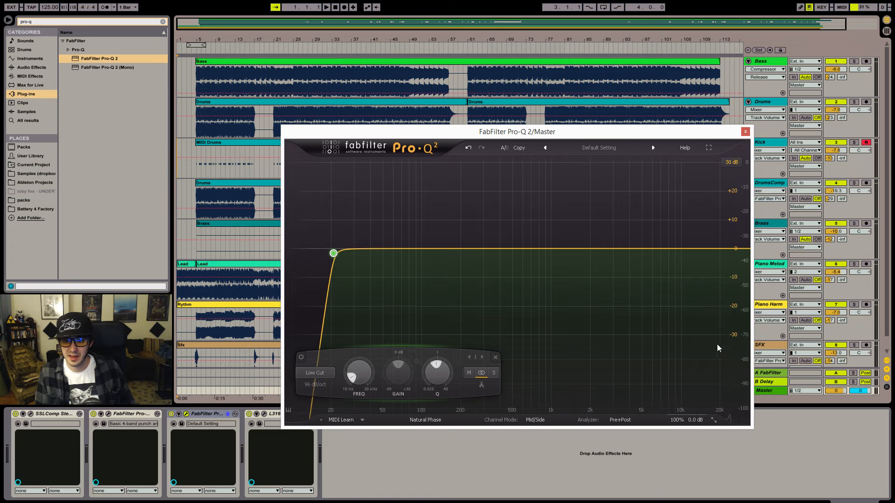
pyautogui.click(710, 150)
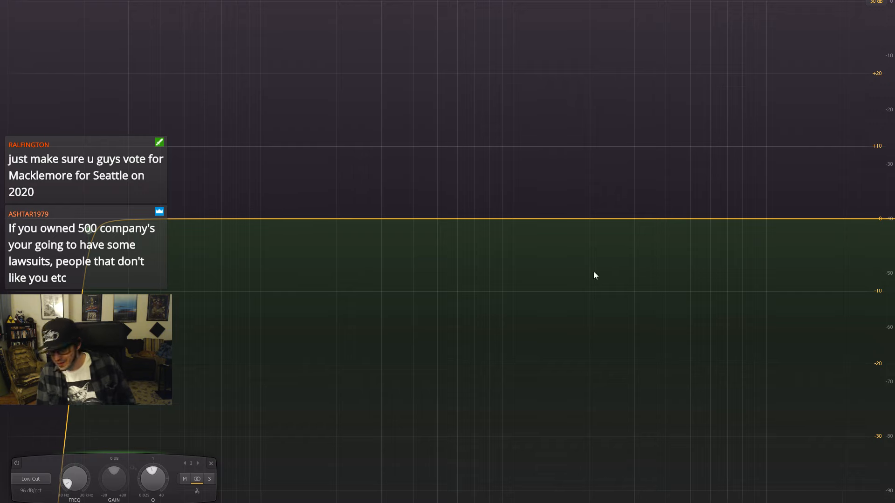
pyautogui.press('Escape')
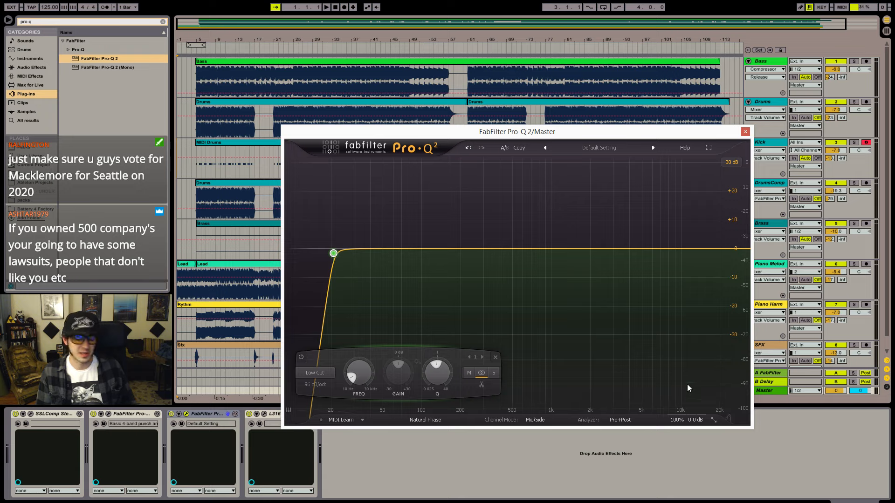
pyautogui.click(745, 132)
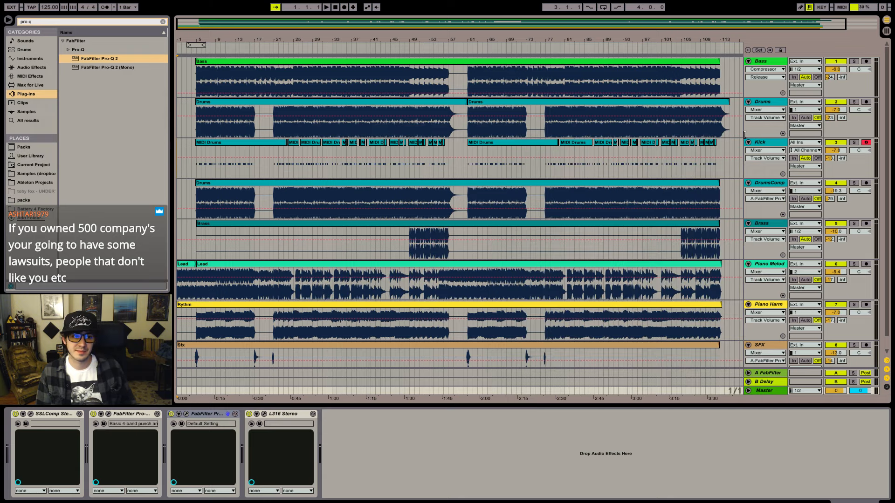
# - Play from the start and trim the beginnings of the Bass, Drums, Kick and DrumsComp clips just before bar 5
pyautogui.click(327, 7)
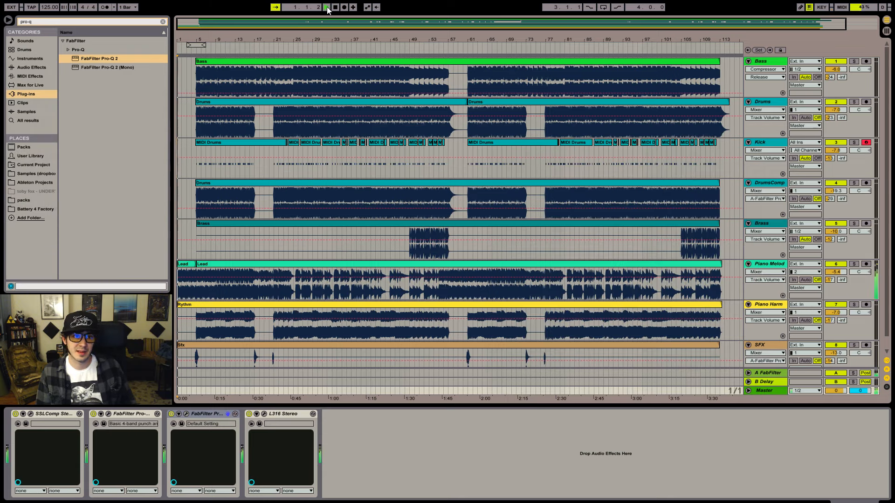
pyautogui.moveTo(182, 25); pyautogui.dragTo(180, 77)
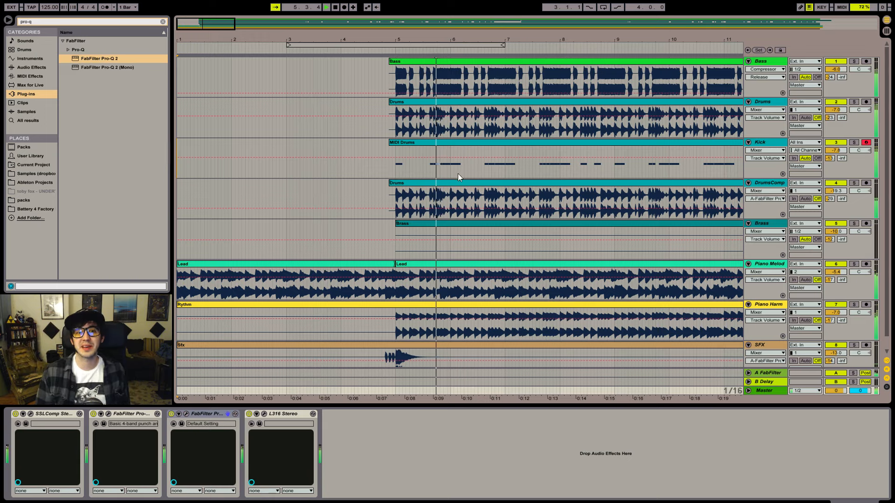
pyautogui.click(399, 184)
pyautogui.click(376, 194)
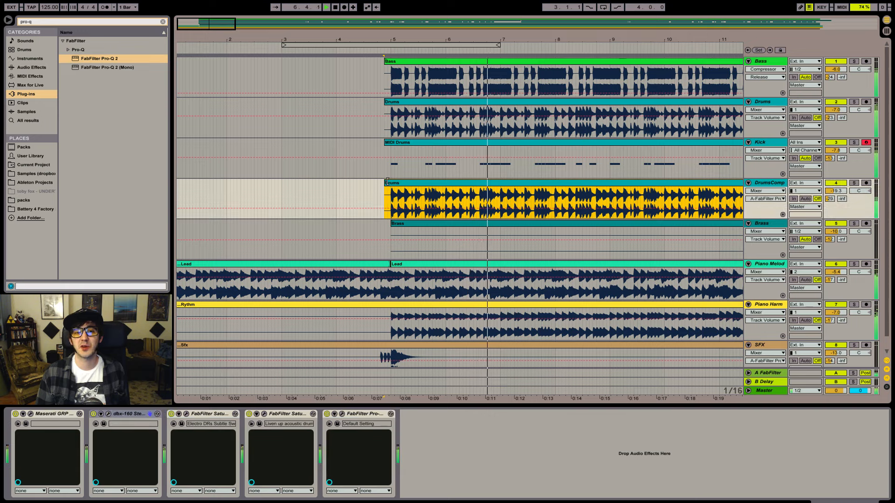
pyautogui.moveTo(376, 193); pyautogui.dragTo(387, 90)
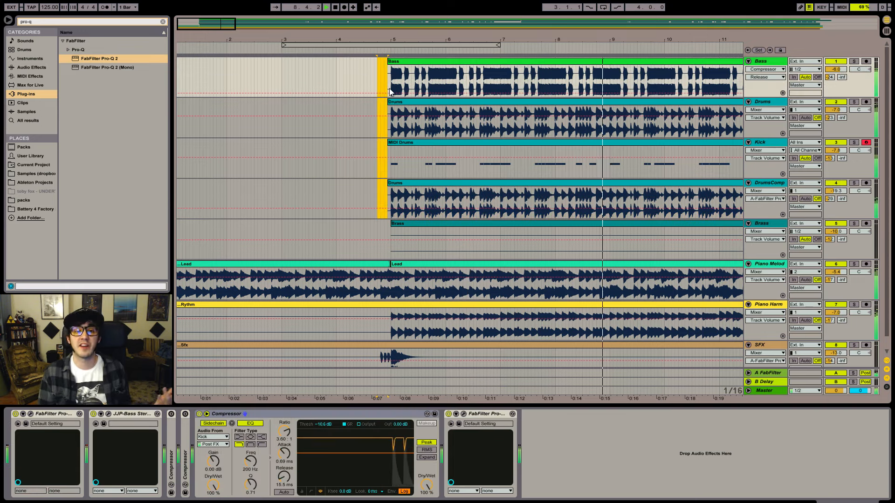
# - Follow playback to the break at bar 17, stop, and examine the short gap in the Bass audio around 17.2
pyautogui.hotkey('ctrl', 'f')
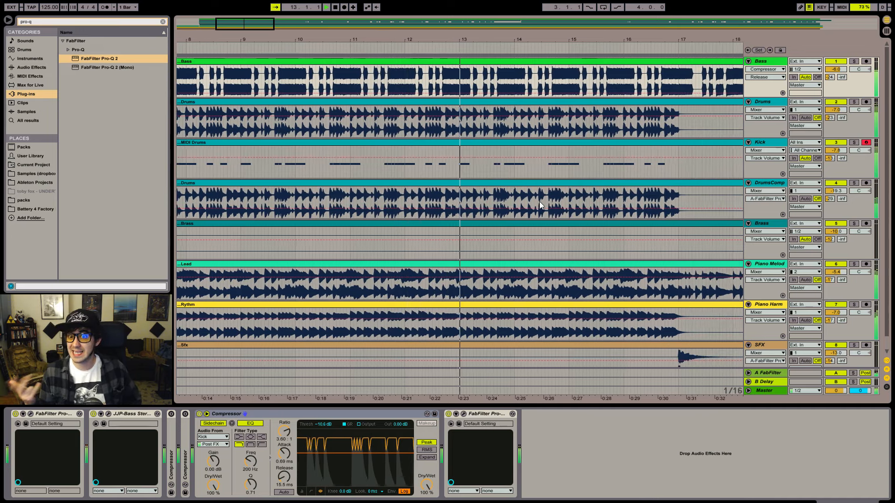
pyautogui.click(539, 204)
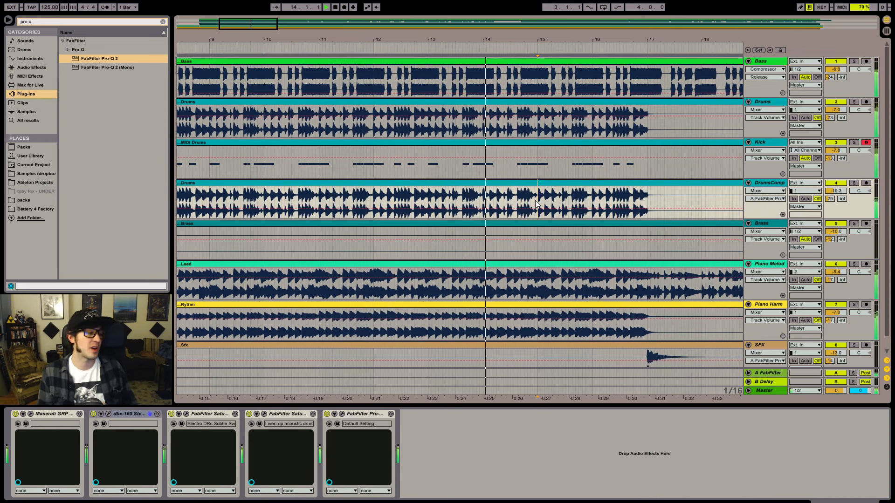
pyautogui.moveTo(277, 23); pyautogui.dragTo(278, 26)
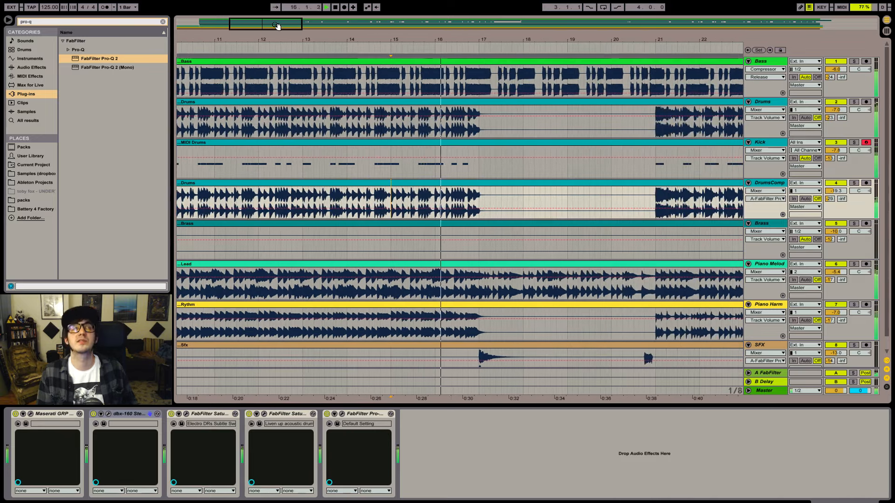
pyautogui.click(495, 85)
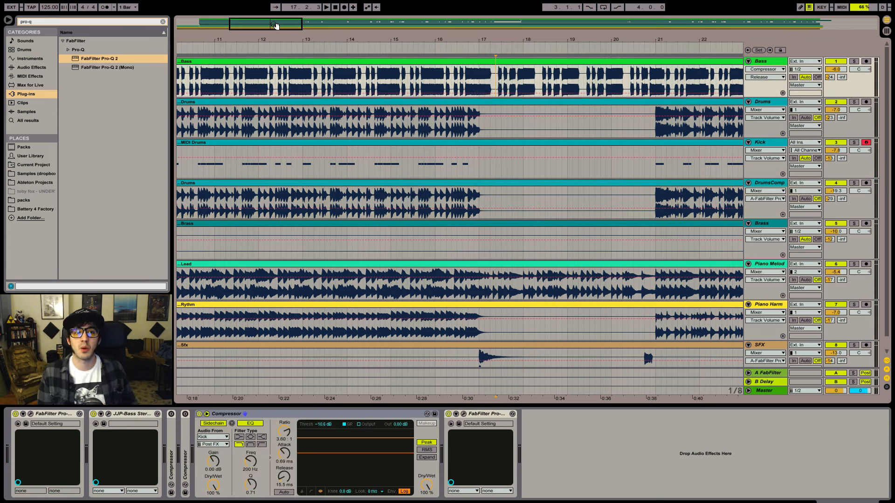
pyautogui.moveTo(273, 25); pyautogui.dragTo(273, 78)
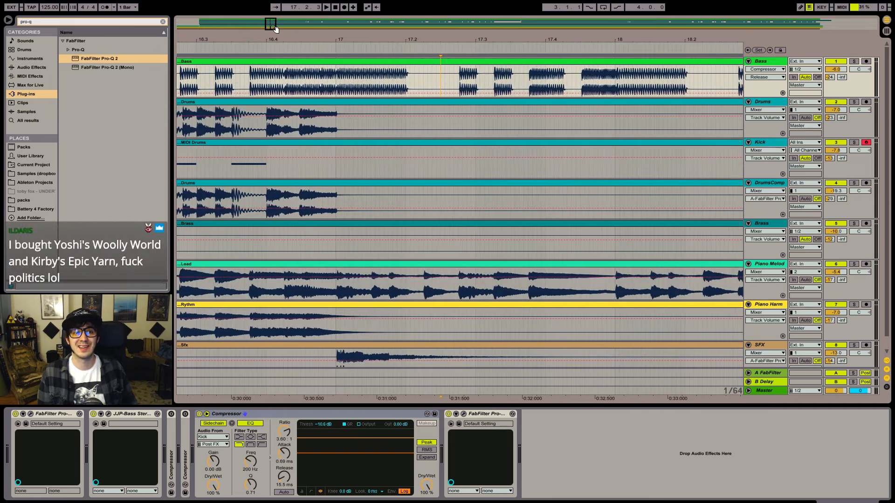
pyautogui.moveTo(275, 28); pyautogui.dragTo(274, 5)
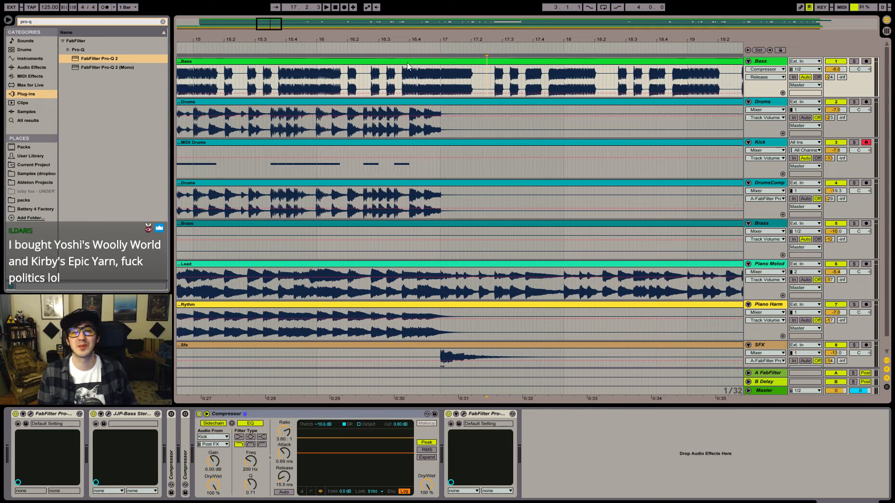
pyautogui.click(482, 80)
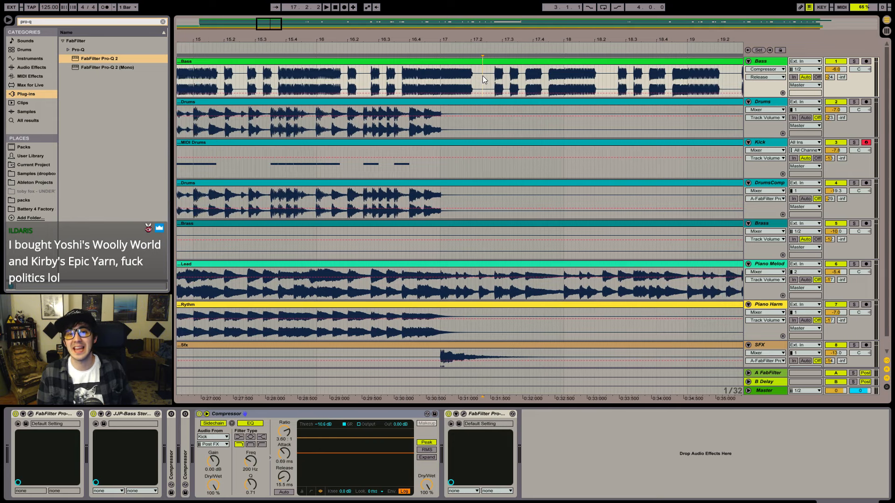
pyautogui.moveTo(480, 80); pyautogui.dragTo(483, 85)
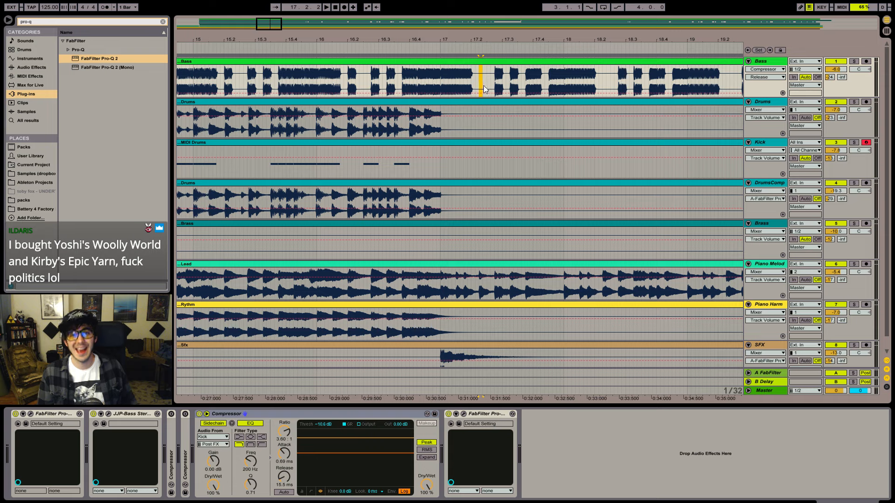
# - Play from just after 16.3 on the Kick track and listen through the break with the view following playback
pyautogui.click(391, 163)
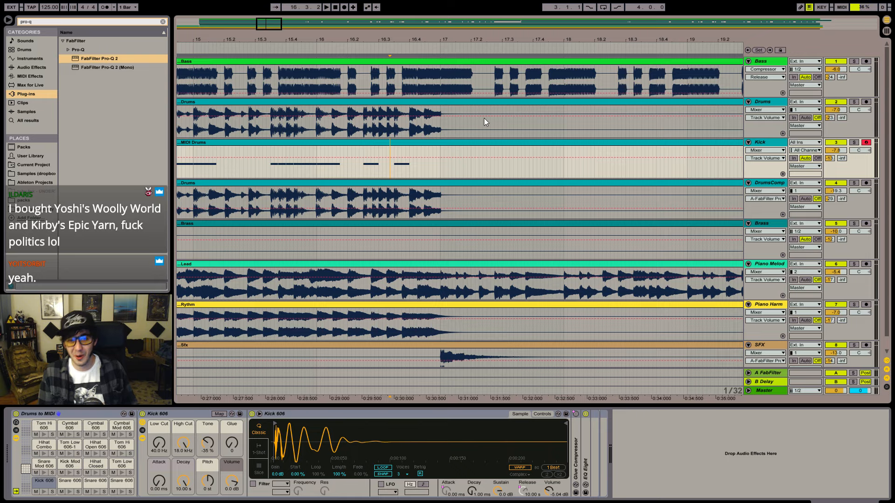
pyautogui.press('space')
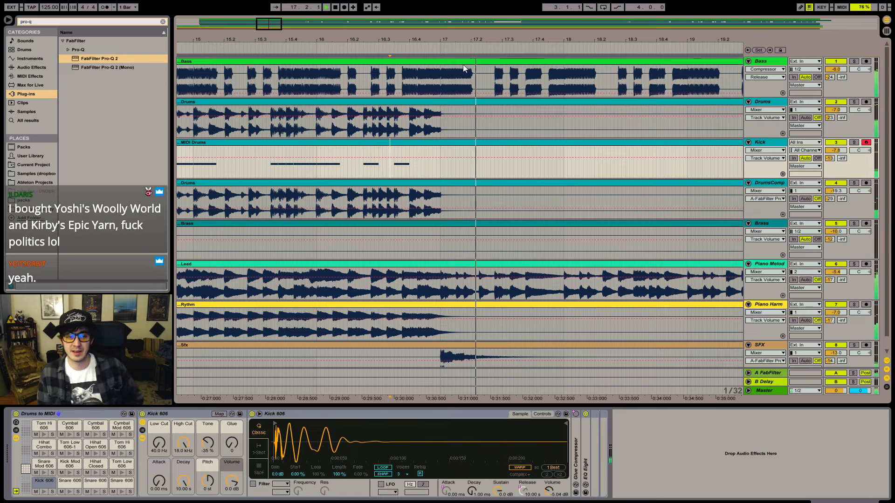
pyautogui.moveTo(281, 25); pyautogui.dragTo(299, 16)
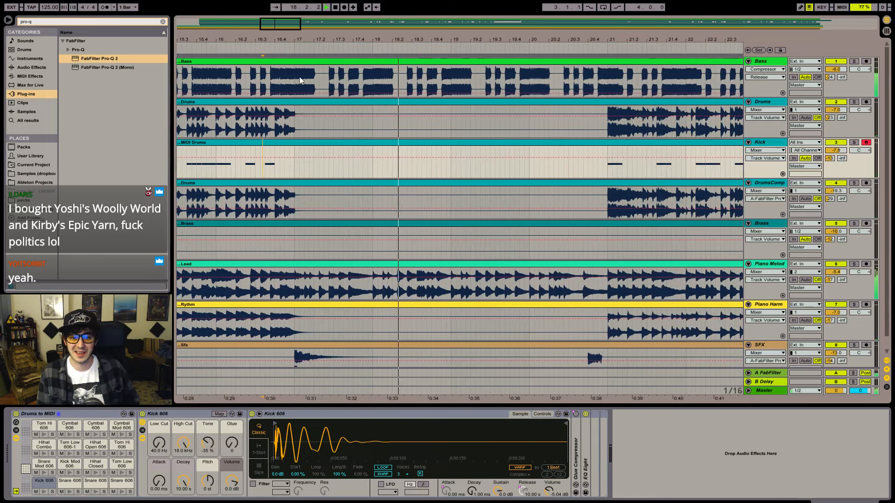
pyautogui.click(275, 7)
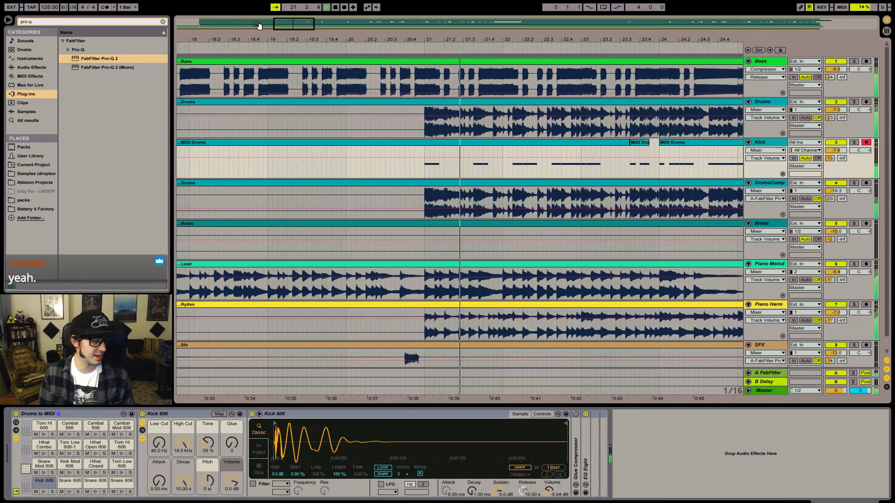
pyautogui.click(289, 24)
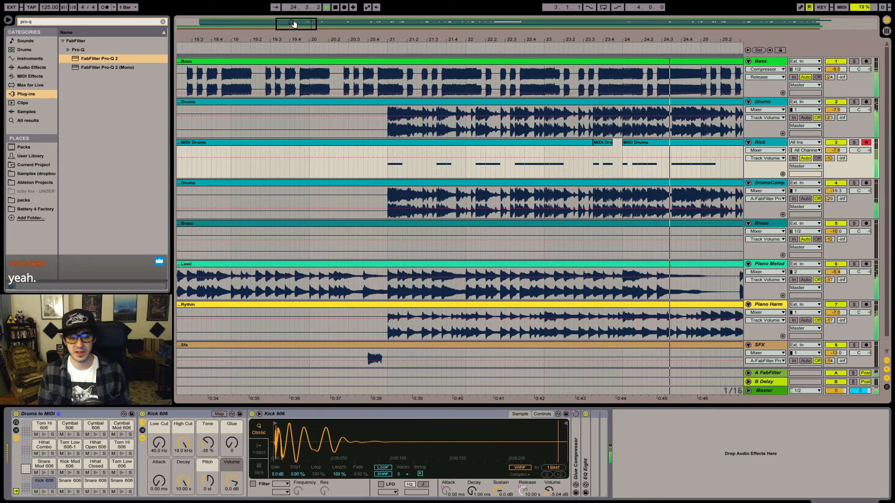
# - Reopen the Master's Pro-Q 2 and set its display range to 12 dB
pyautogui.click(757, 391)
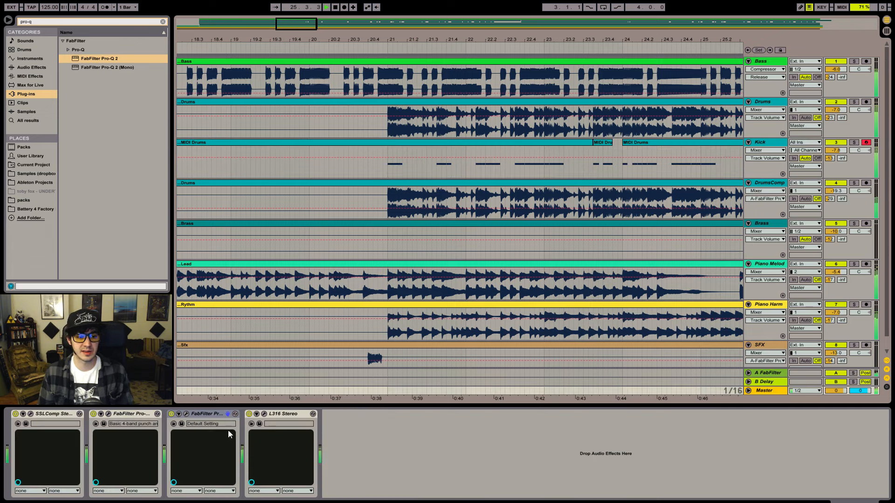
pyautogui.click(186, 414)
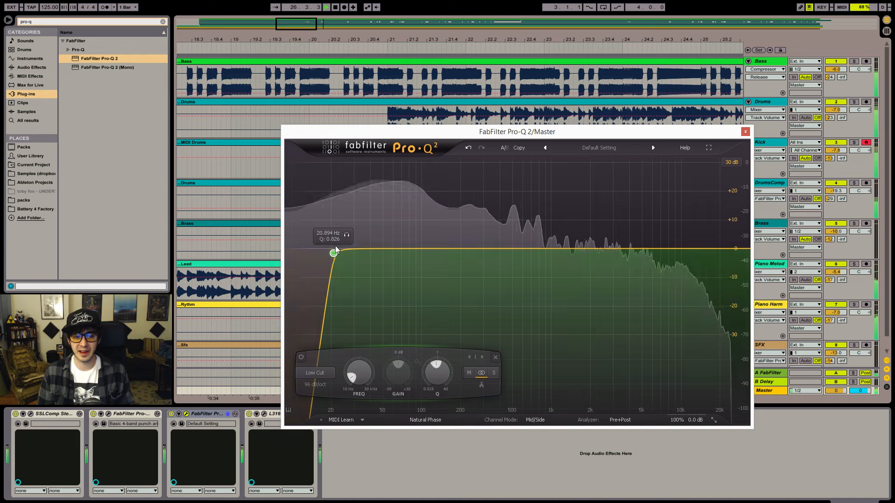
pyautogui.click(731, 162)
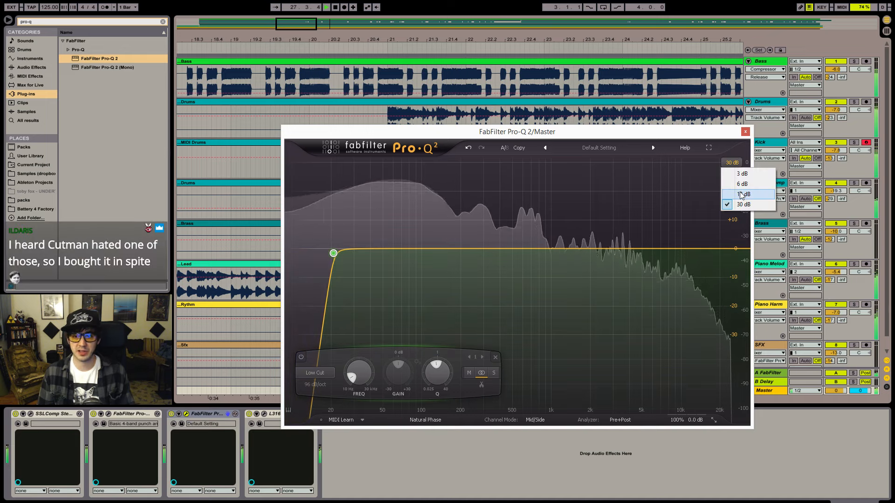
pyautogui.click(740, 199)
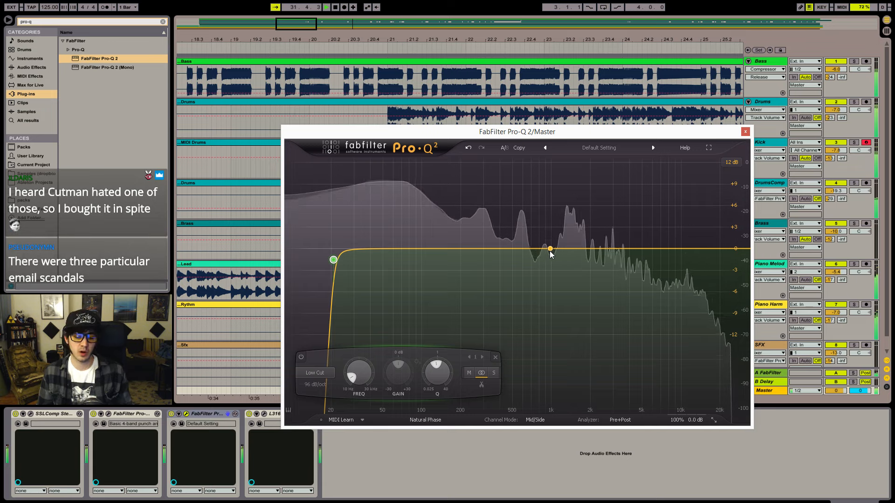
# - Stop playback with follow enabled, close Pro-Q 2 and place the insert marker at bar 31 on the Kick track
pyautogui.hotkey('ctrl', 'shift', 'f')
pyautogui.press('space')
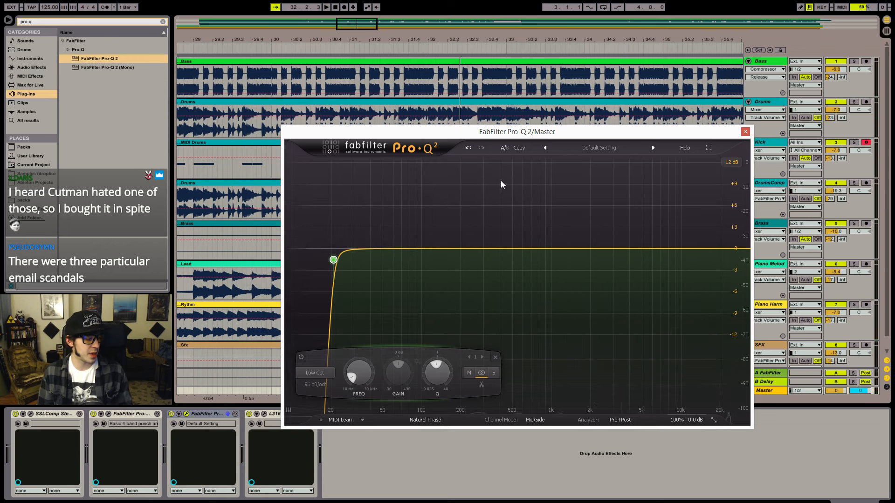
pyautogui.click(746, 133)
pyautogui.click(349, 172)
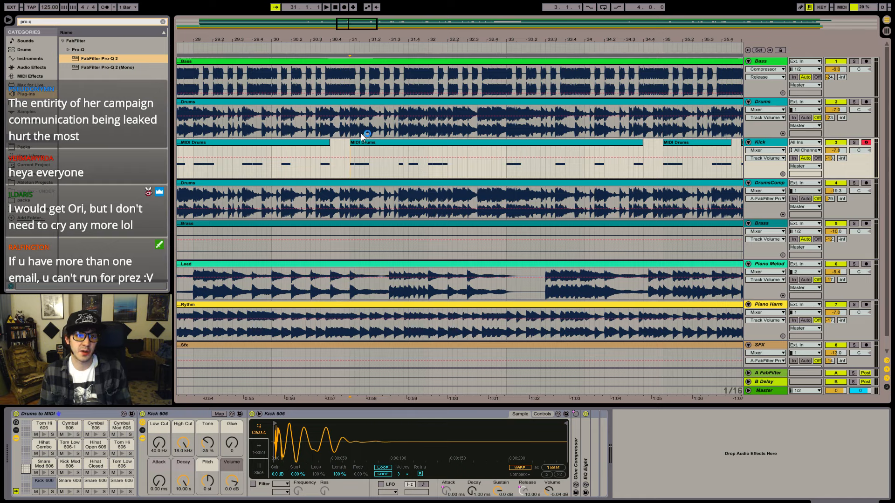
# - Examine the tracks around bar 31, selecting the short slice just before it from the Kick track to Piano Harm
pyautogui.click(350, 127)
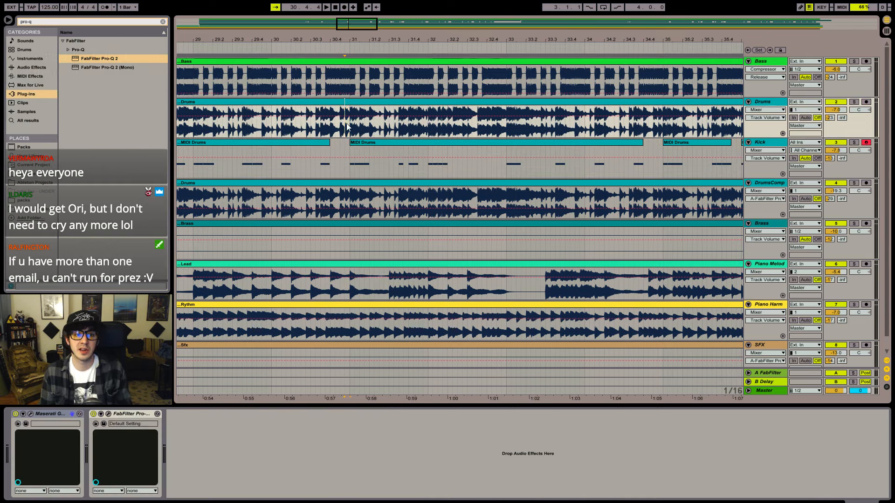
pyautogui.moveTo(349, 23); pyautogui.dragTo(351, 26)
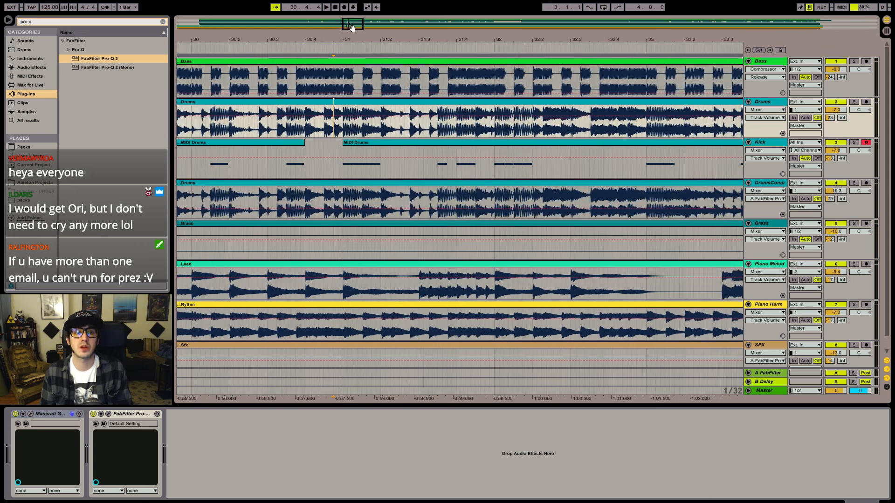
pyautogui.click(343, 89)
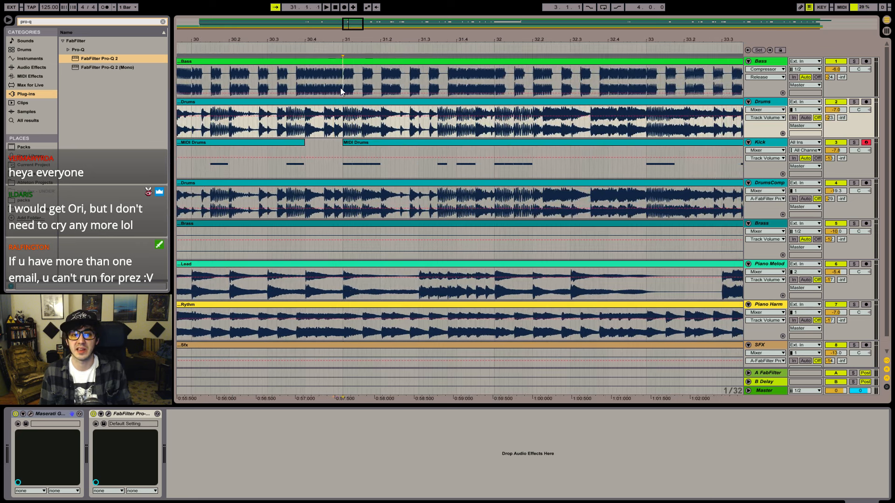
pyautogui.moveTo(342, 175); pyautogui.dragTo(339, 318)
pyautogui.scroll(-1, 339, 308)
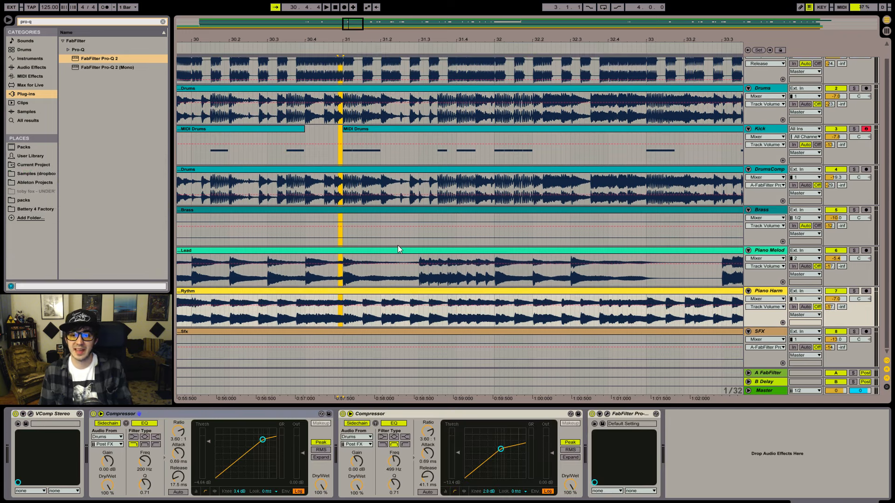
pyautogui.scroll(-3, 353, 109)
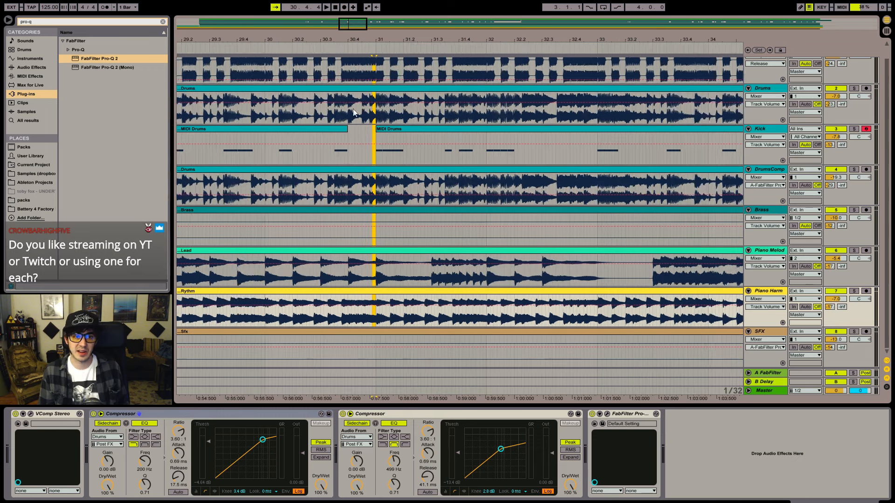
pyautogui.scroll(1, 353, 108)
# - Play from bar 30.3 on the Bass track and listen through to the break at bar 57
pyautogui.click(327, 82)
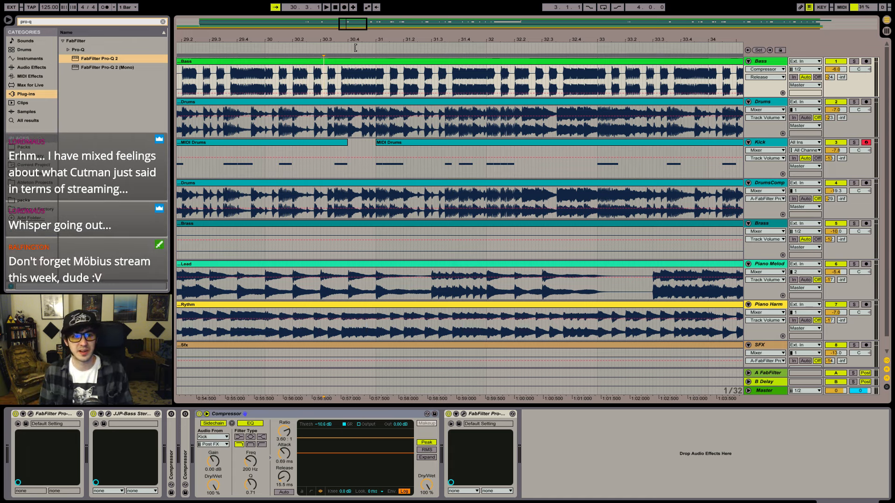
pyautogui.click(355, 47)
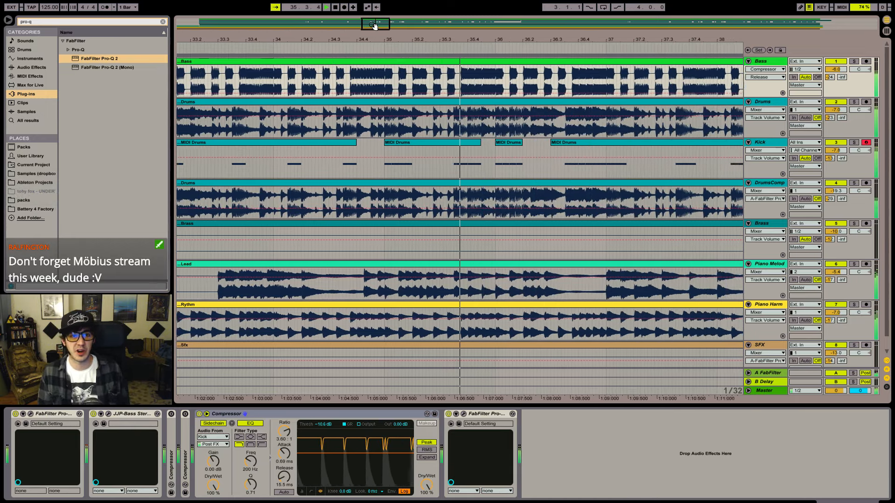
pyautogui.moveTo(374, 25); pyautogui.dragTo(422, 16)
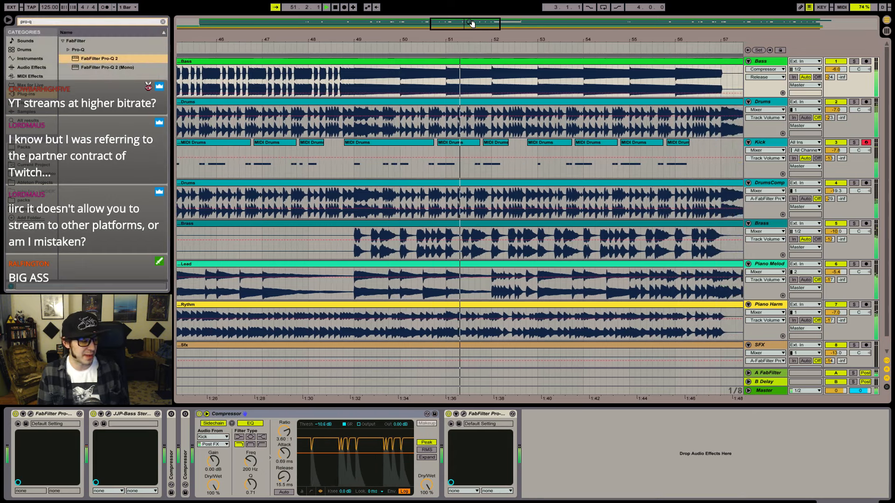
pyautogui.moveTo(472, 23); pyautogui.dragTo(510, 24)
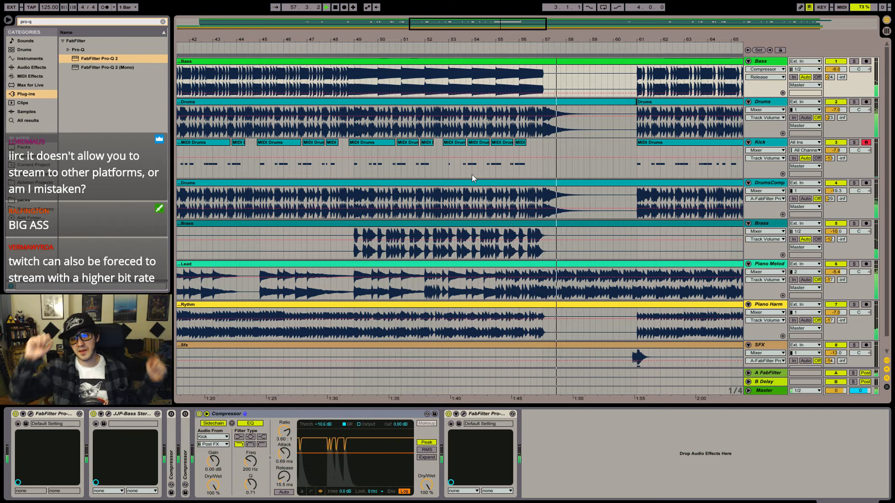
# - Delete the drum tail in the break between bars 57 and 61 on the DrumsComp track and replay the end of the section
pyautogui.moveTo(543, 200); pyautogui.dragTo(626, 199)
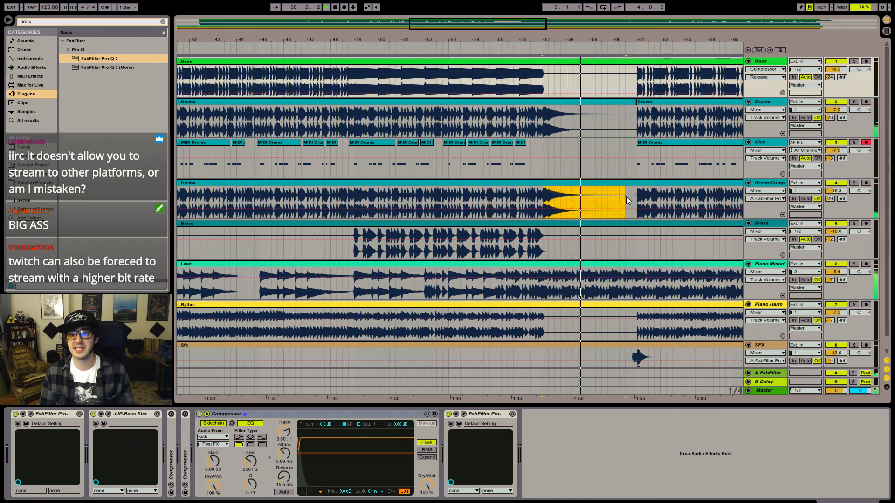
pyautogui.press('Delete')
pyautogui.click(529, 147)
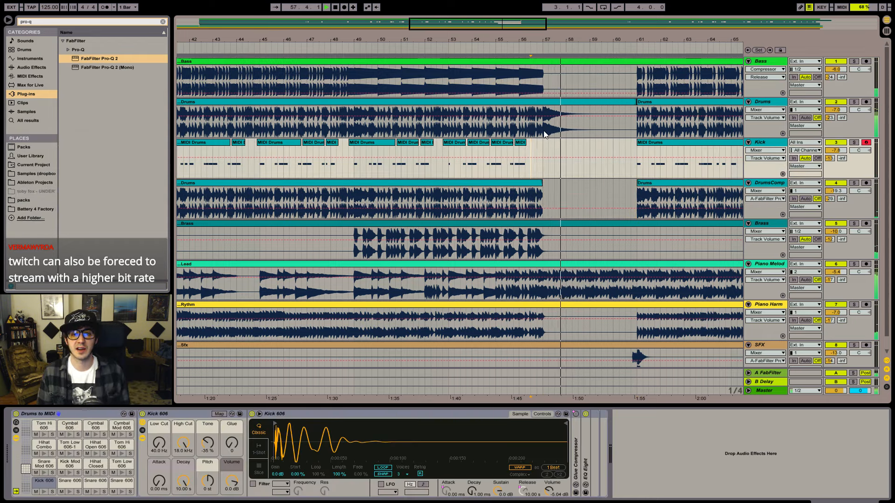
# - Separate the drum tail between bars 57 and 61 into its own clip on the Drums track and lower its gain to -4.16 dB
pyautogui.moveTo(545, 134); pyautogui.dragTo(650, 122)
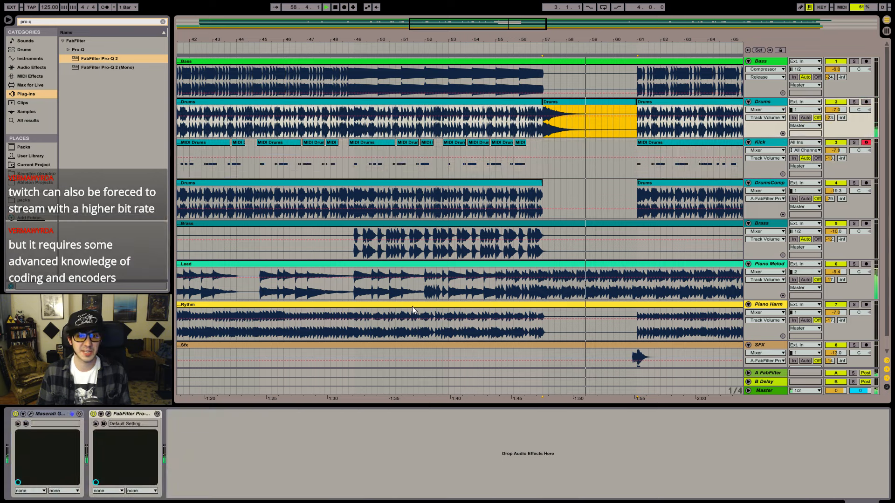
pyautogui.hotkey('shift', 'Tab')
pyautogui.hotkey('shift', 'Tab')
pyautogui.hotkey('shift', 'Tab')
pyautogui.moveTo(80, 472); pyautogui.dragTo(80, 478)
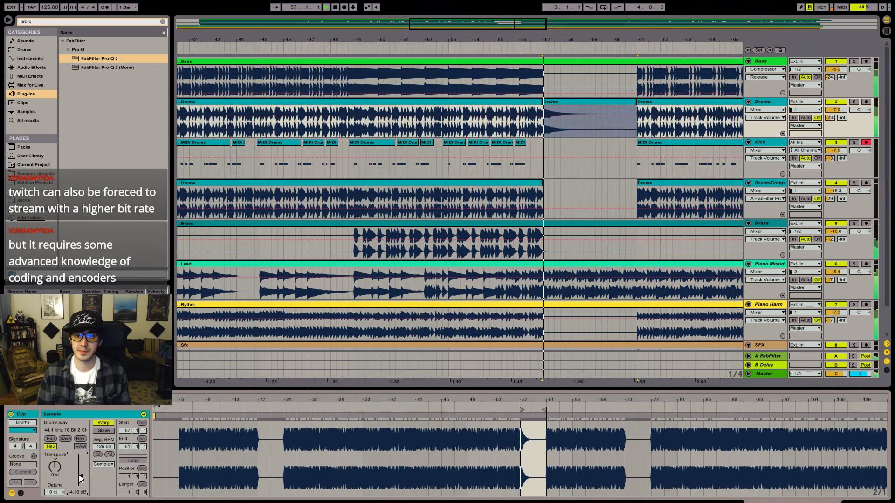
# - Replay the transition into bar 57, lower the separated Drums tail clip's gain to -5.57 dB and turn on playback follow
pyautogui.click(525, 122)
pyautogui.press('space')
pyautogui.press('space')
pyautogui.click(557, 102)
pyautogui.moveTo(82, 476); pyautogui.dragTo(82, 477)
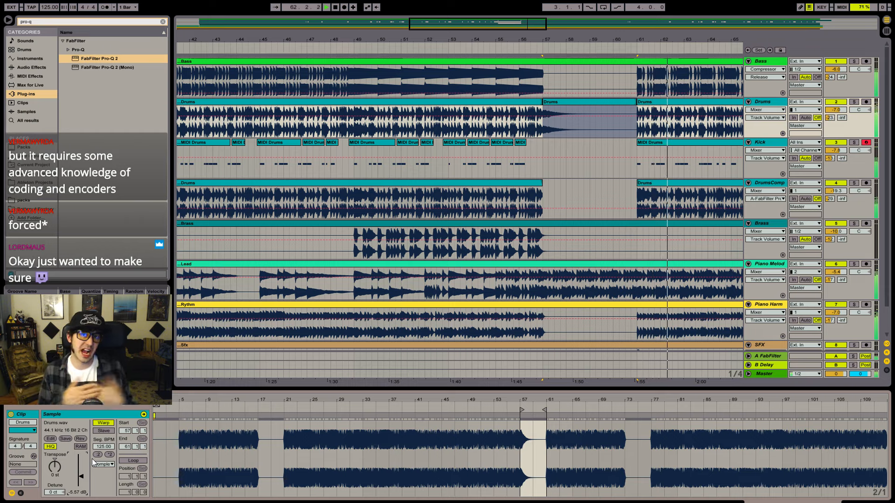
pyautogui.hotkey('ctrl', 'shift', 'f')
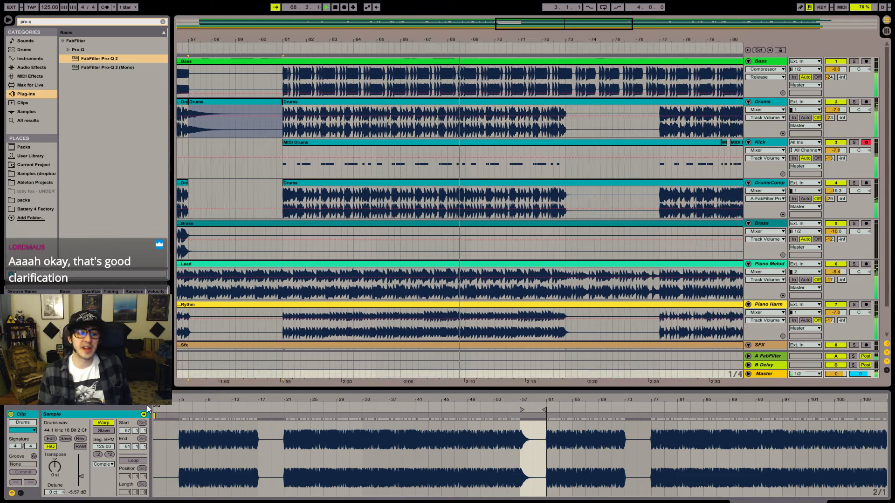
# - Check the L316 limiter, Pro-MB and Pro-Q 2 plug-ins on the Master track during playback
pyautogui.click(772, 373)
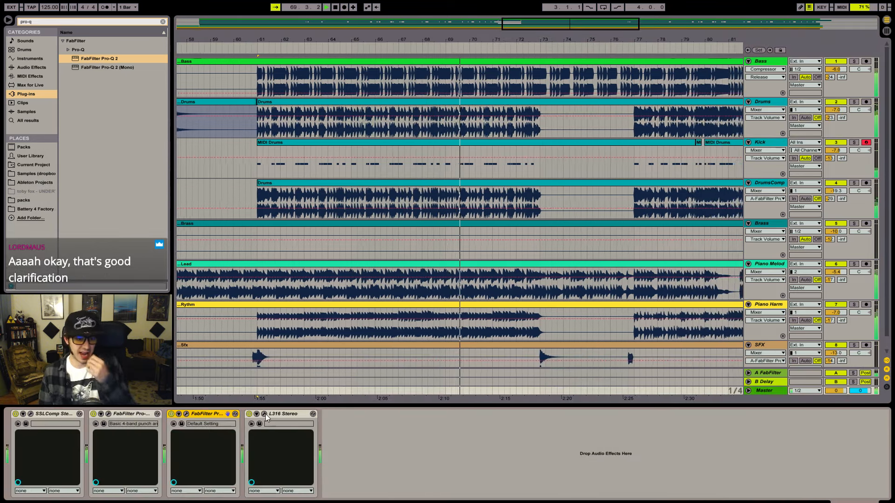
pyautogui.click(264, 414)
pyautogui.click(264, 415)
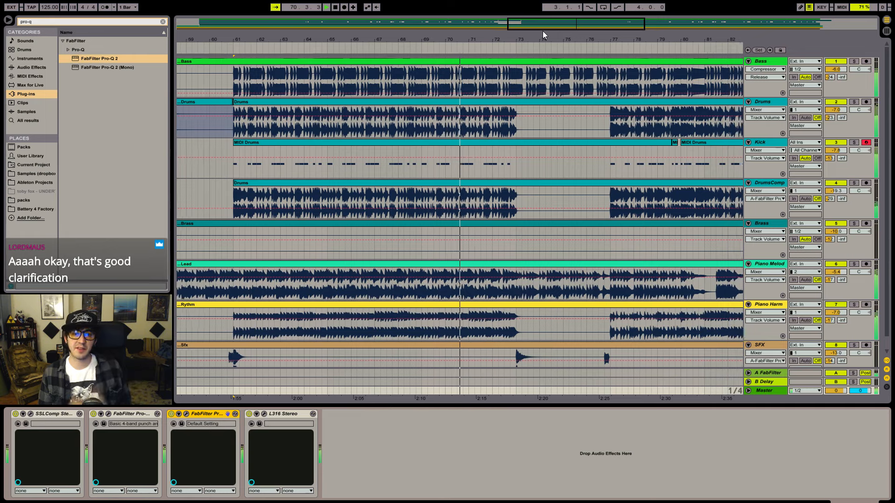
pyautogui.click(108, 414)
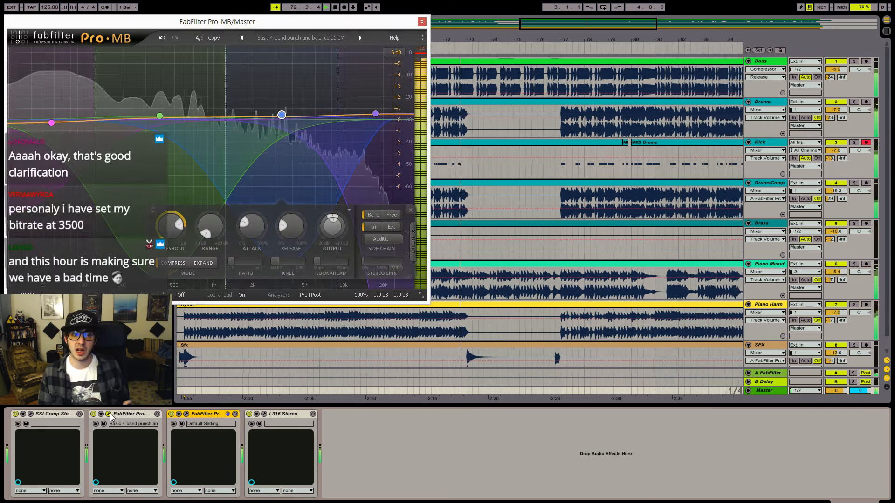
pyautogui.click(110, 414)
pyautogui.click(187, 414)
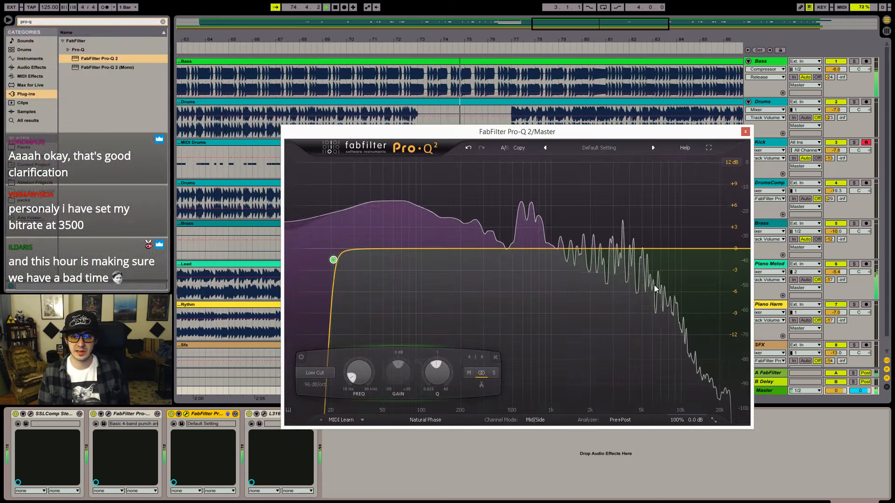
# - Solo return track A, open its H-Reverb, move the Utility to the start of the effect chain and select the reverb's output level
pyautogui.click(854, 373)
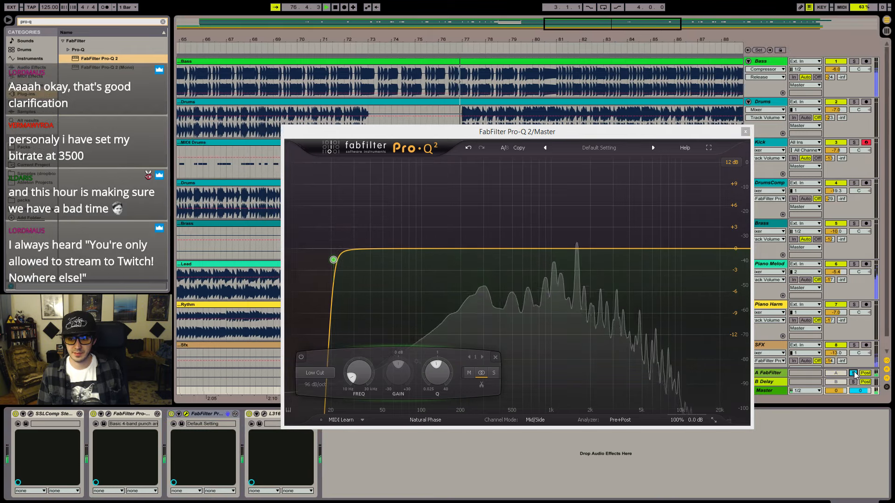
pyautogui.click(798, 371)
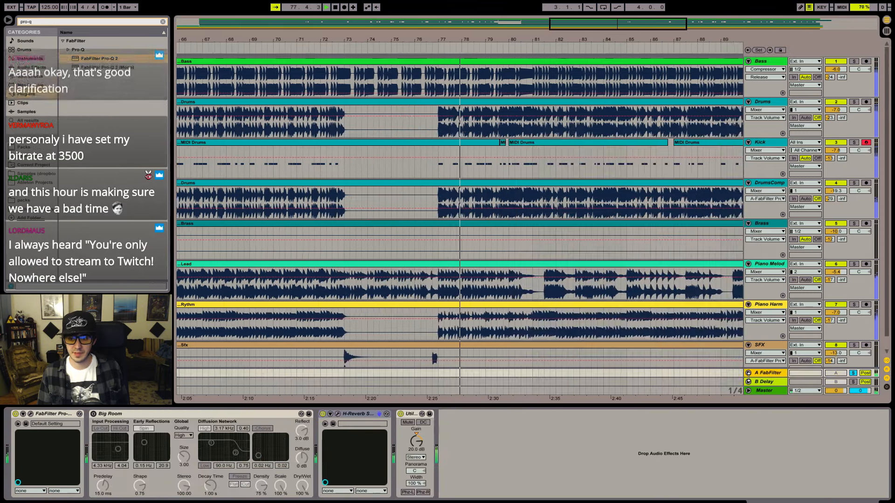
pyautogui.click(337, 414)
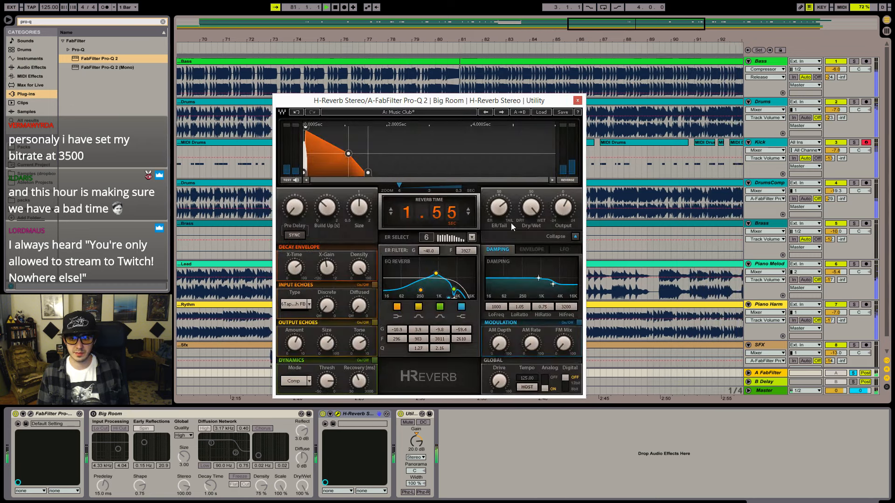
pyautogui.moveTo(411, 416); pyautogui.dragTo(22, 435)
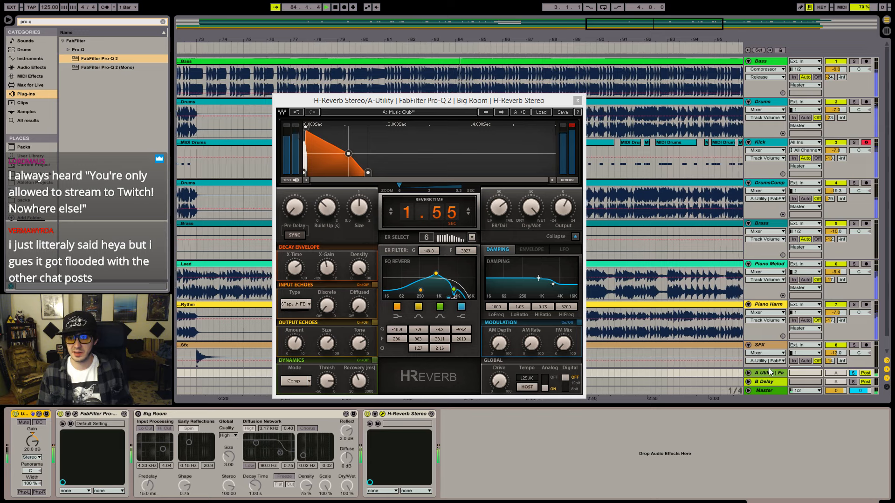
pyautogui.click(564, 204)
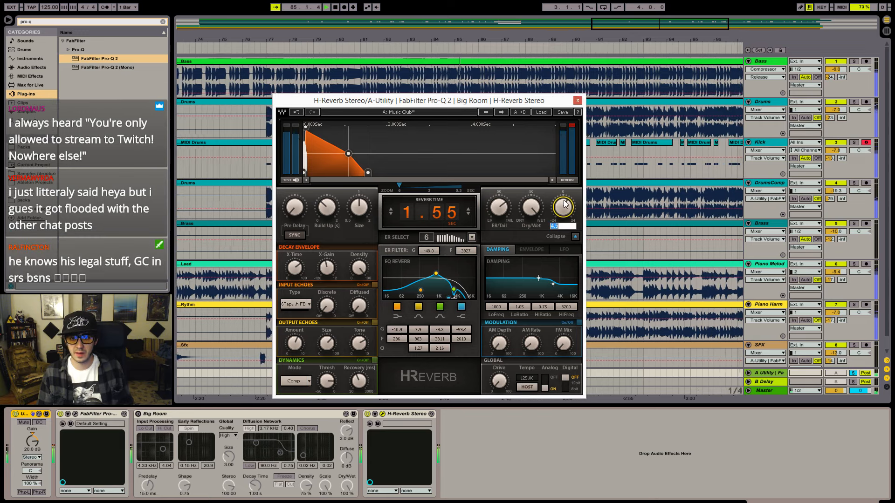
# - Unfold return track A, set its Pro-Q 2 high cut to about 4537 Hz at 18 dB/oct, and close the plug-in windows
pyautogui.click(749, 372)
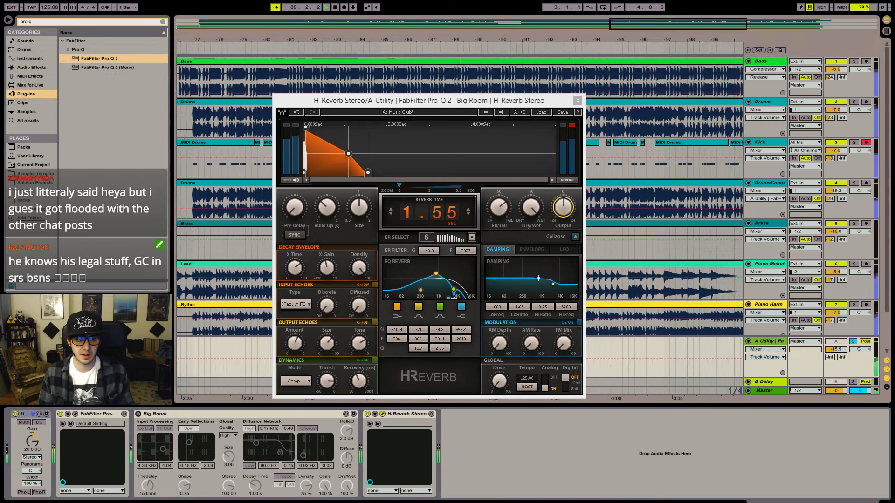
pyautogui.click(76, 413)
pyautogui.moveTo(434, 156); pyautogui.dragTo(460, 172)
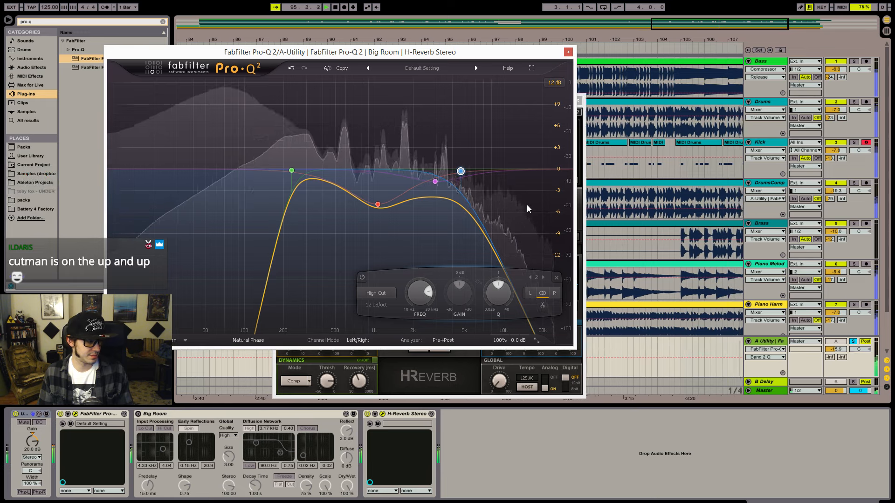
pyautogui.keyDown('alt'); pyautogui.keyDown('shift'); pyautogui.click(460, 174); pyautogui.keyUp('shift'); pyautogui.keyUp('alt')
pyautogui.moveTo(460, 175); pyautogui.dragTo(458, 172)
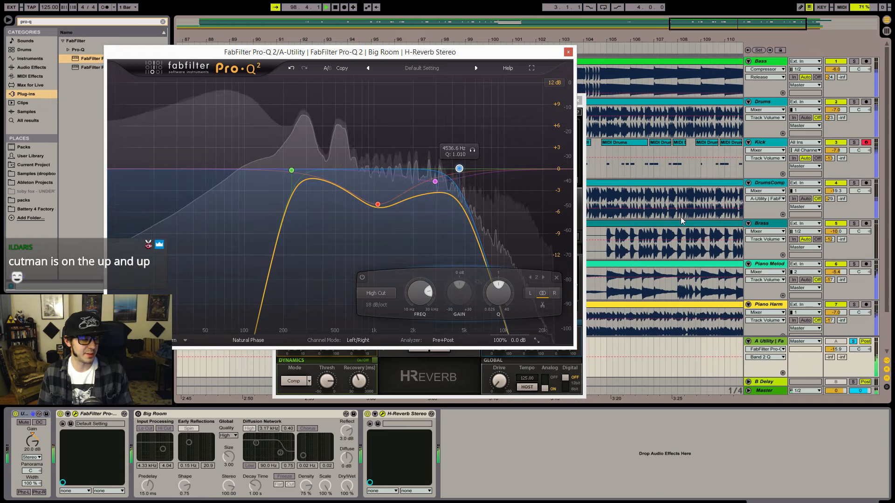
pyautogui.click(568, 53)
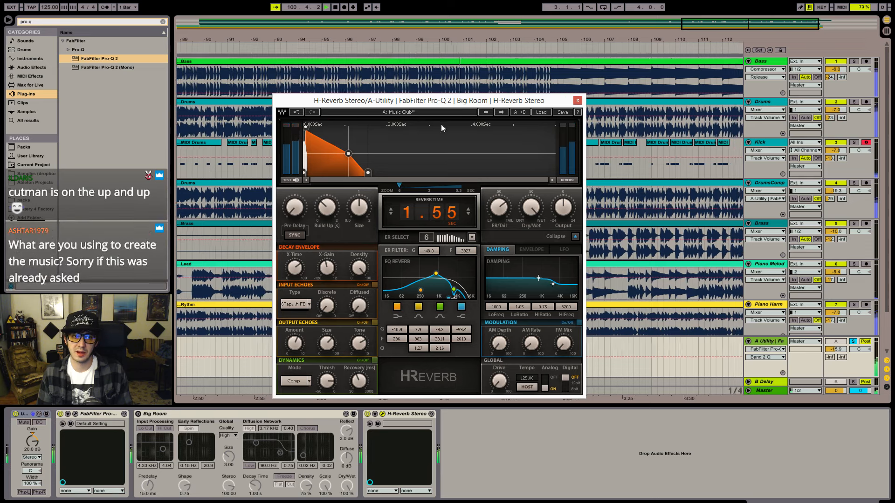
pyautogui.click(577, 100)
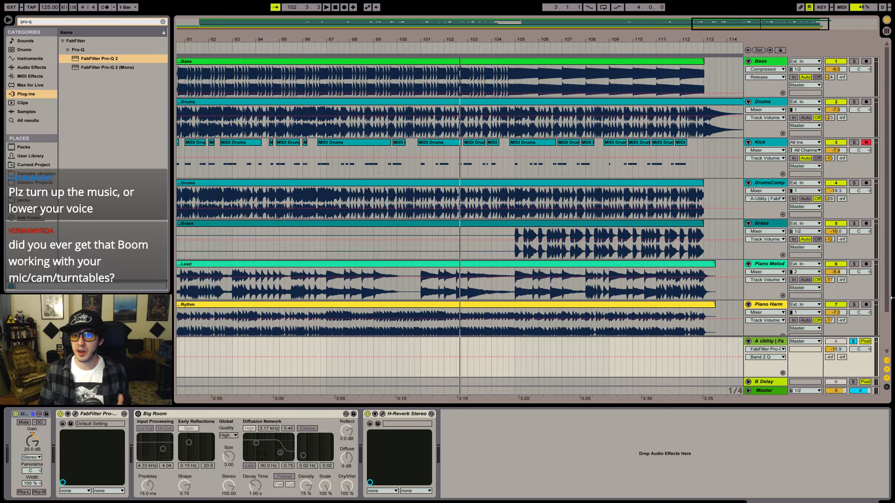
# - Switch to OBS to check the stream's audio mixer, and return to the full arrangement in Ableton Live
pyautogui.moveTo(785, 27); pyautogui.dragTo(625, 26)
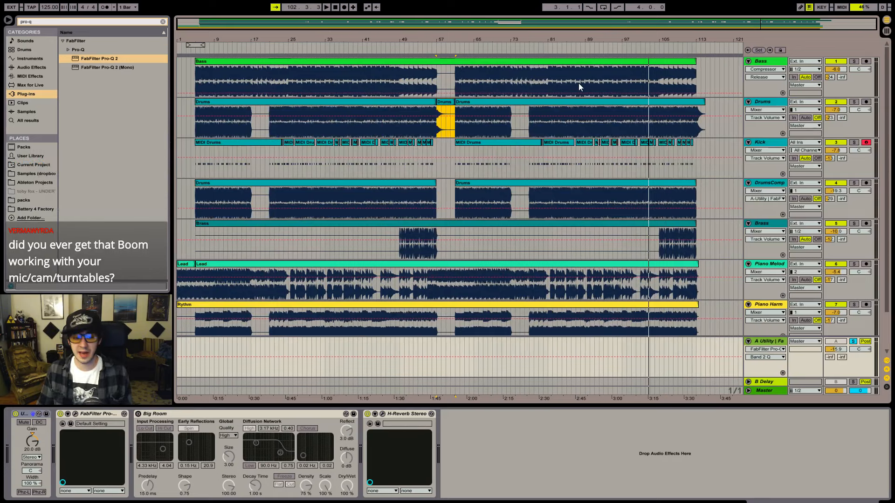
pyautogui.hotkey('alt', 'Tab')
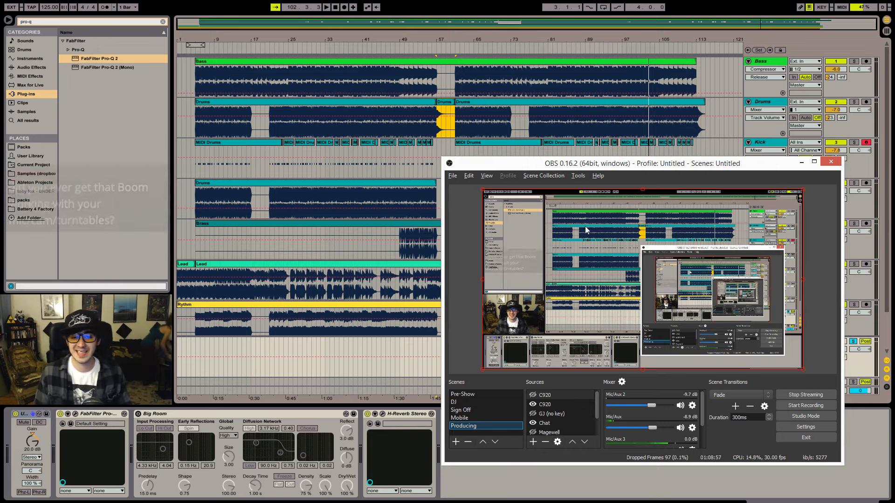
pyautogui.hotkey('alt', 'Tab')
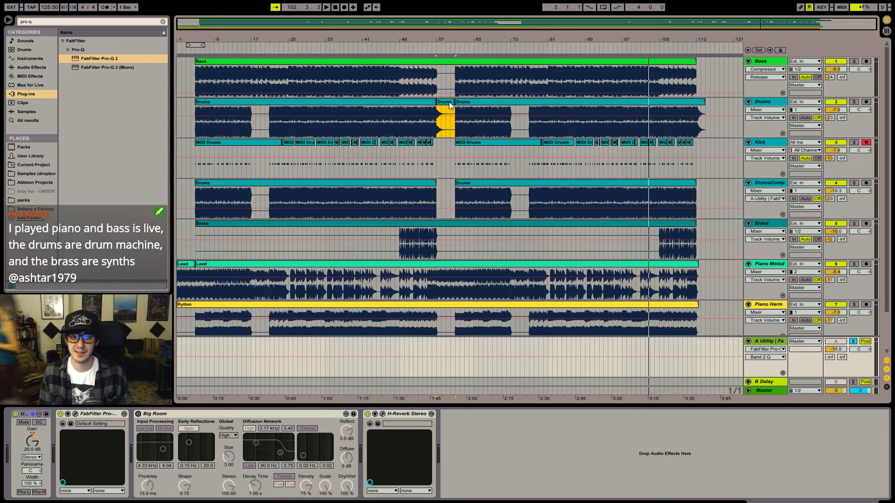
# - Paste the quieter Drums tail clip at bar 113 over the song's ending and shorten it to end at bar 116
pyautogui.click(696, 128)
pyautogui.moveTo(840, 24); pyautogui.dragTo(839, 117)
pyautogui.hotkey('ctrl', 'v')
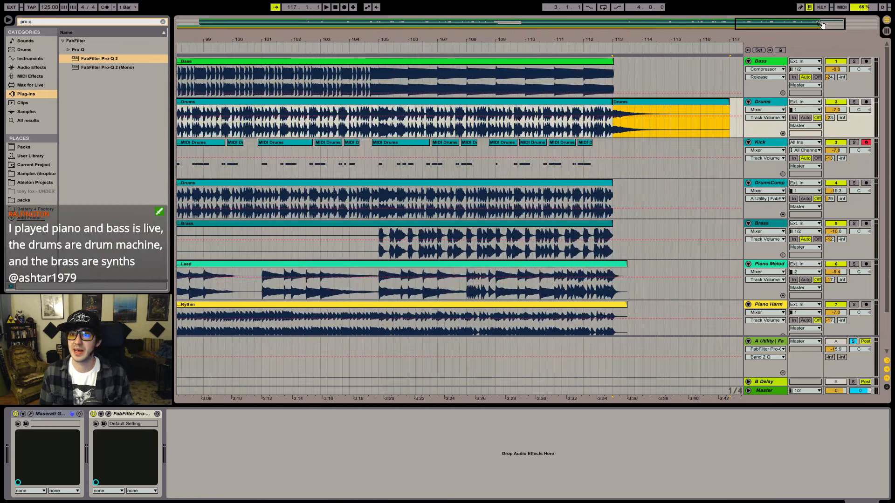
pyautogui.moveTo(823, 24); pyautogui.dragTo(716, 22)
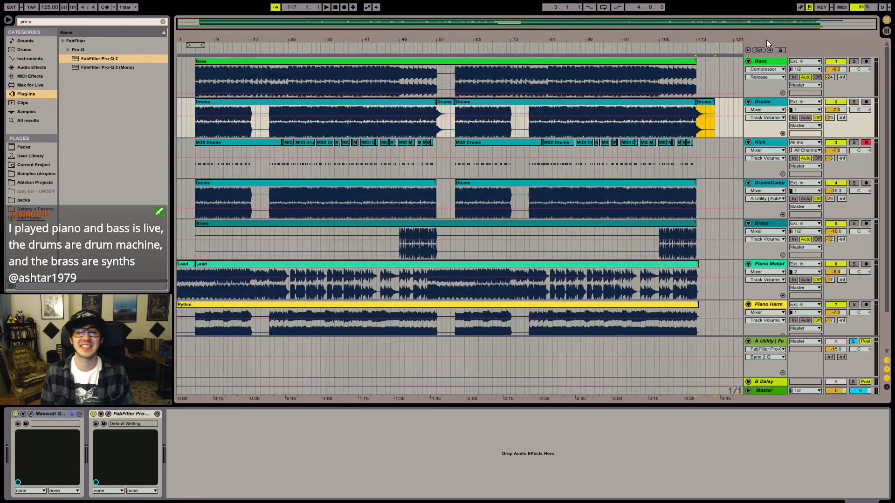
pyautogui.moveTo(710, 100); pyautogui.dragTo(706, 100)
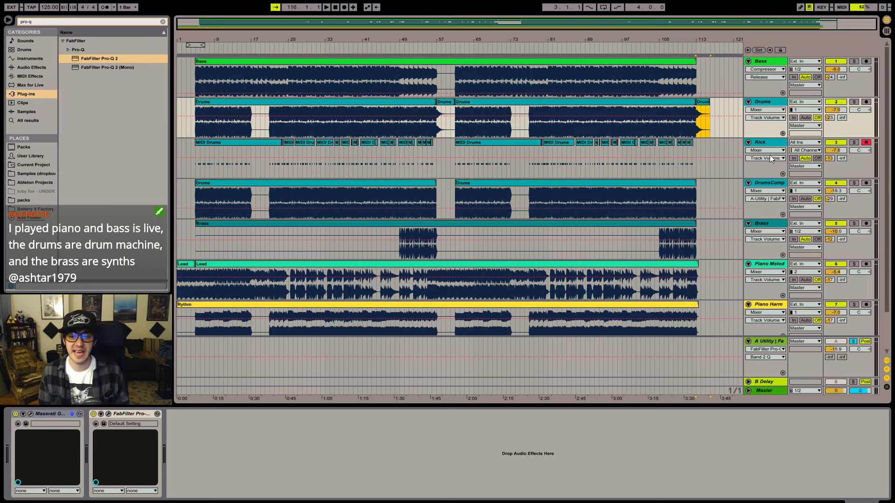
# - Play the song's ending from the Drums tail clip at bar 113, briefly soloing the Drums track
pyautogui.press('space')
pyautogui.click(853, 102)
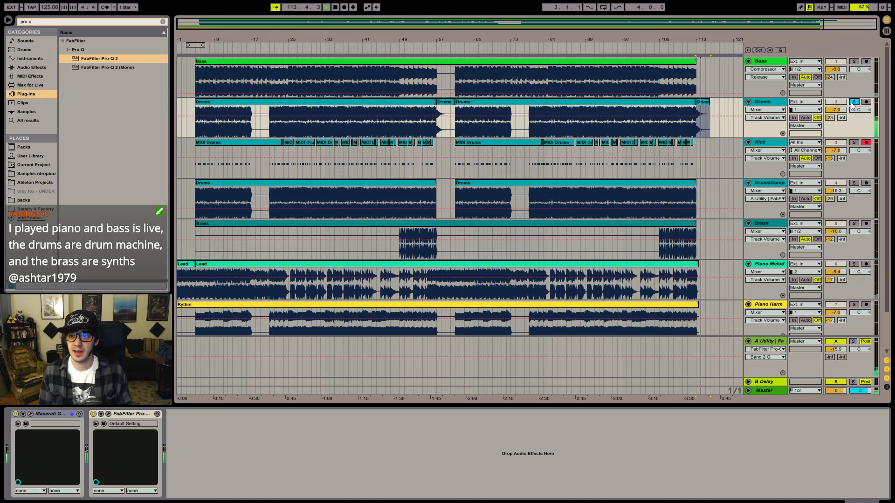
pyautogui.click(853, 102)
pyautogui.press('space')
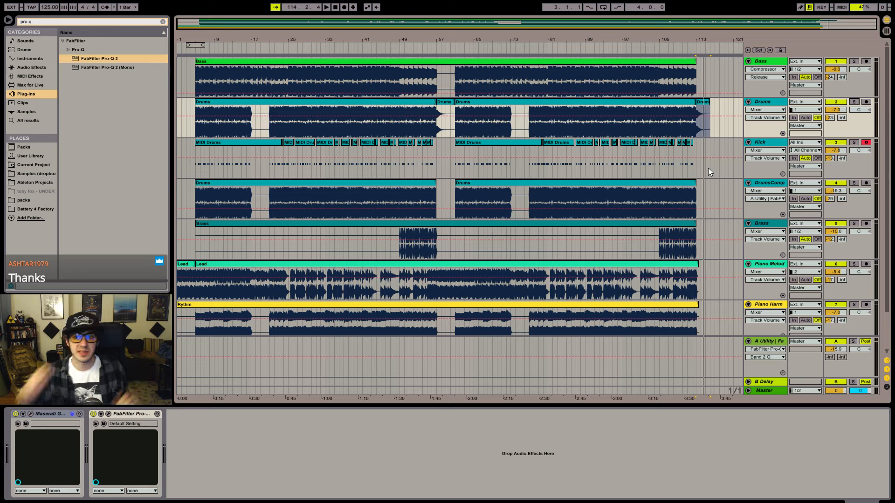
# - Return to the start of the song and play the full mix from the beginning
pyautogui.click(335, 8)
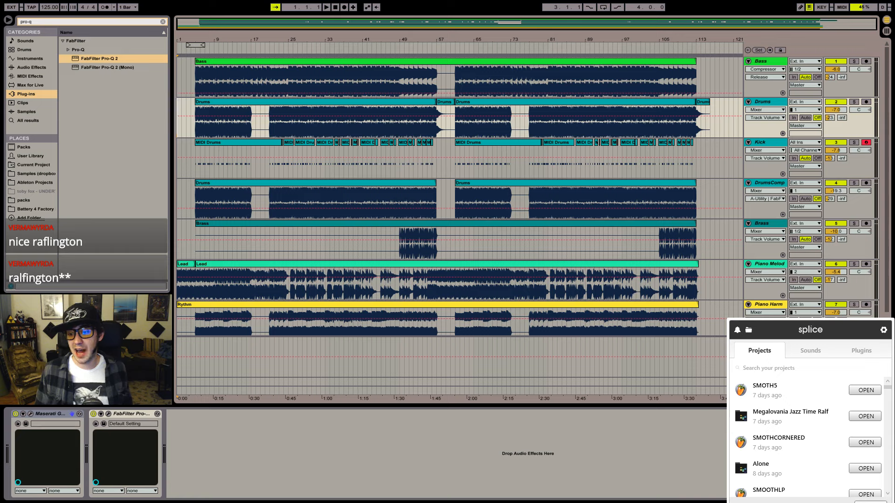
pyautogui.click(702, 308)
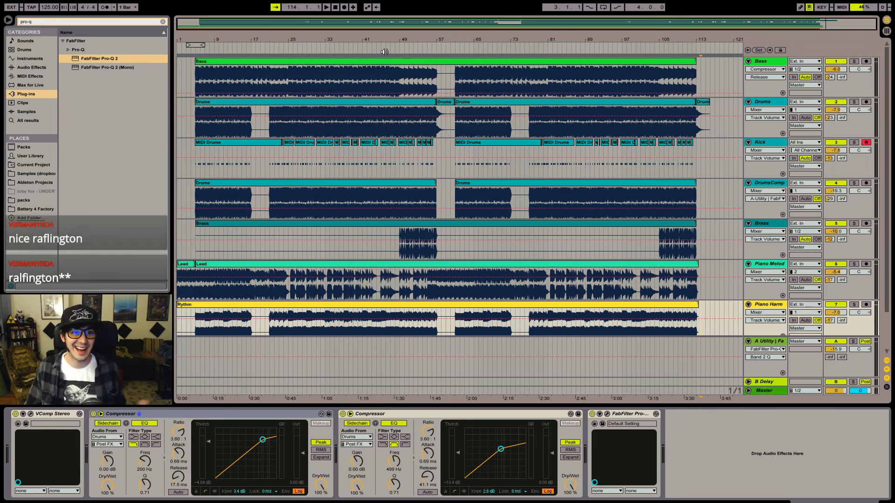
pyautogui.click(334, 7)
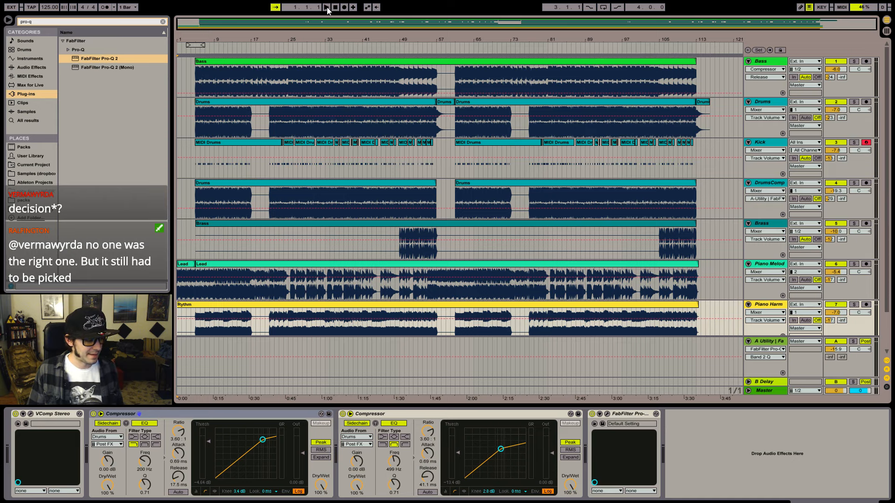
pyautogui.click(326, 7)
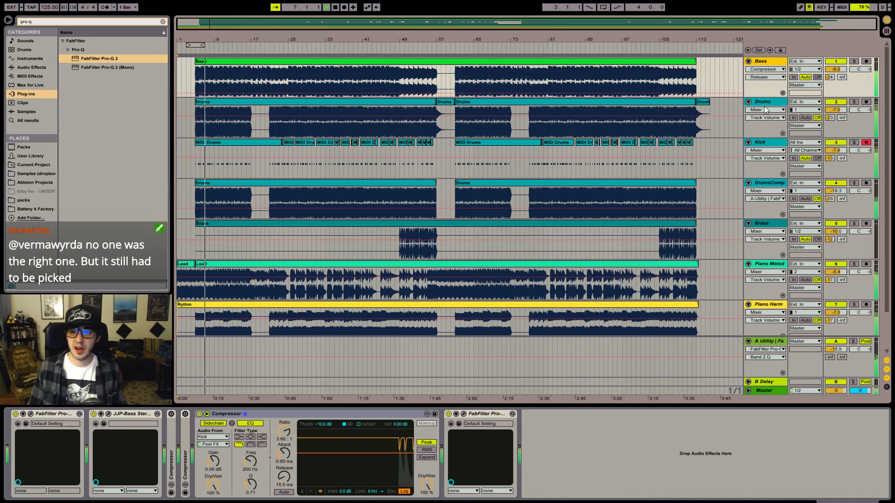
# - Insert a new audio track below Bass and name it Crash
pyautogui.hotkey('ctrl', 't')
pyautogui.write('Crash')
pyautogui.press('Return')
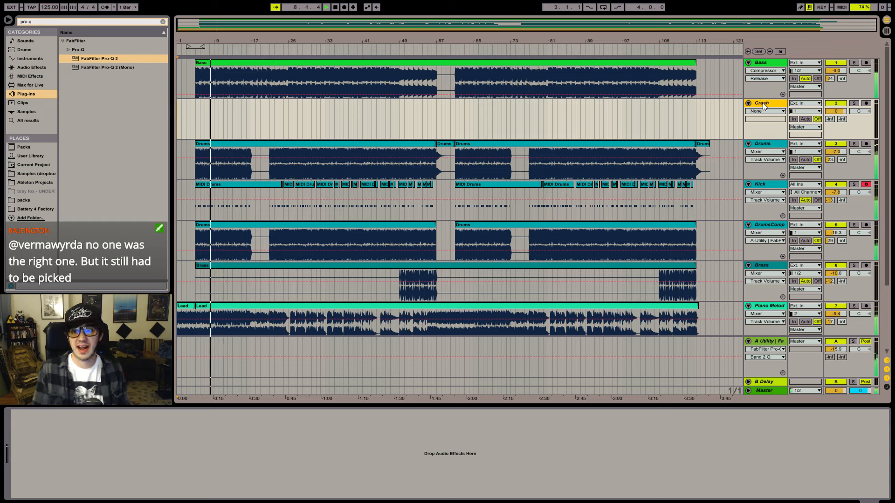
# - Search the packs folder for smalls and for crash to look for a cymbal sample
pyautogui.click(26, 200)
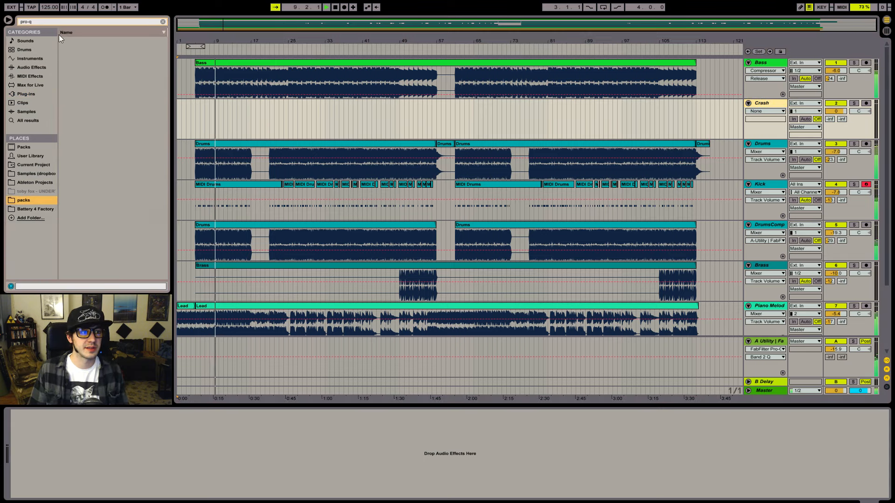
pyautogui.click(57, 22)
pyautogui.write('as')
pyautogui.hotkey('ctrl', 'a')
pyautogui.write('small')
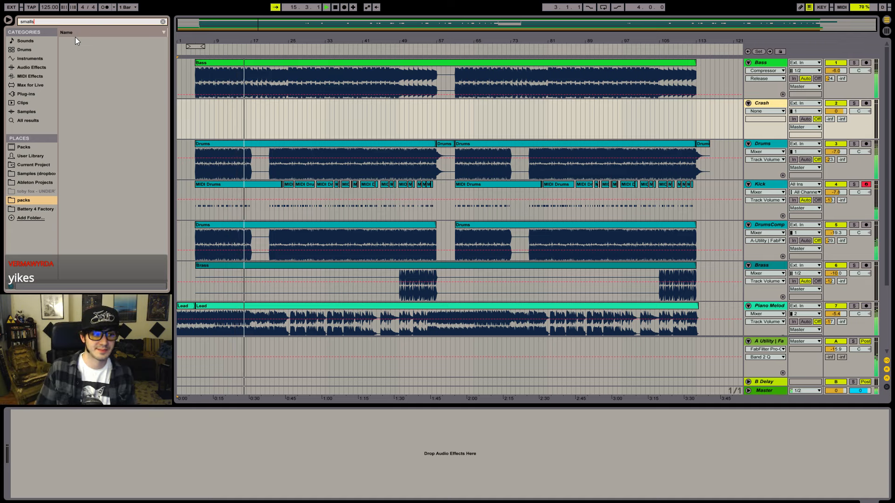
pyautogui.press('BackSpace')
pyautogui.press('BackSpace')
pyautogui.press('BackSpace')
pyautogui.press('BackSpace')
pyautogui.press('BackSpace')
pyautogui.press('BackSpace')
pyautogui.write('crash')
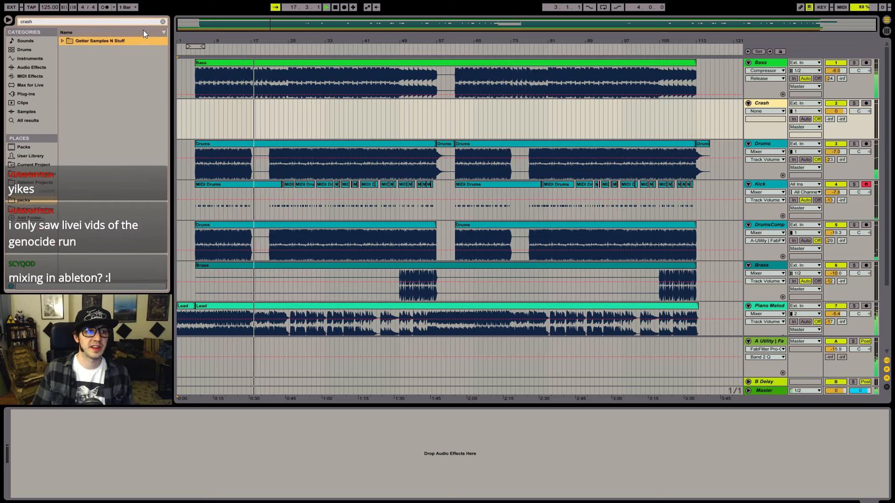
# - Clear the search and browse the list of sample packs in the packs folder
pyautogui.click(162, 21)
pyautogui.scroll(-6, 100, 141)
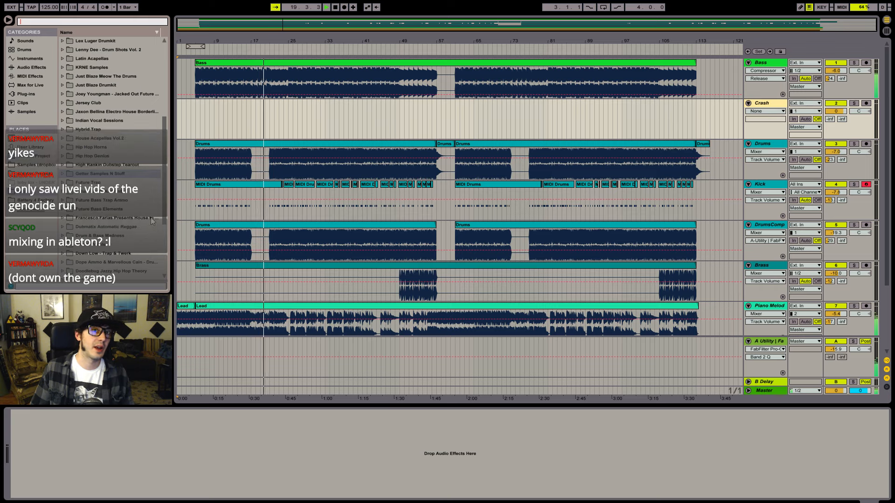
pyautogui.scroll(-6, 150, 217)
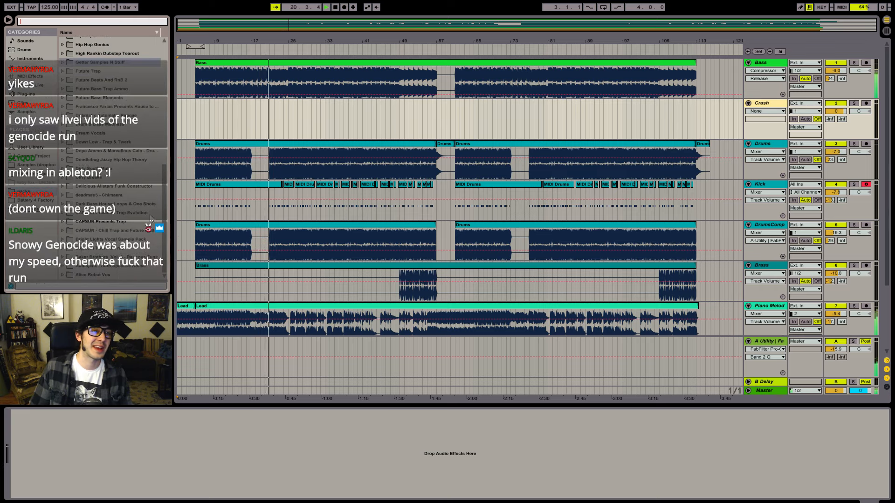
pyautogui.scroll(12, 158, 164)
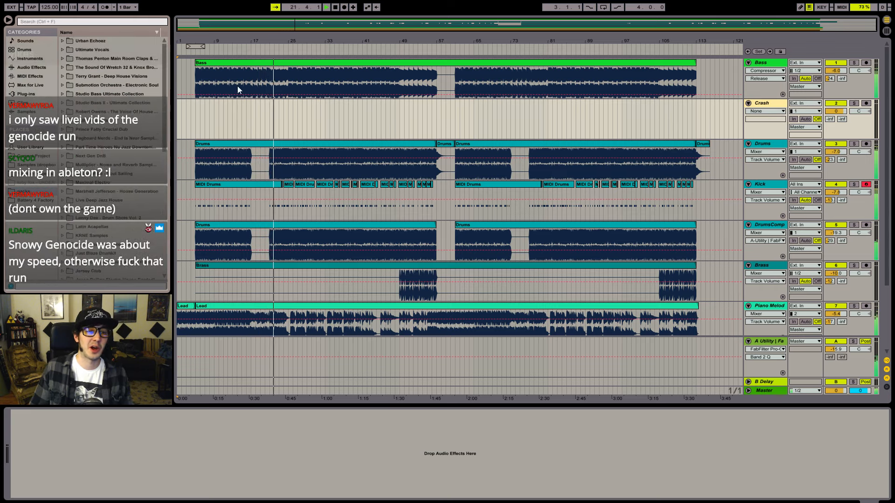
pyautogui.moveTo(166, 134); pyautogui.dragTo(162, 268)
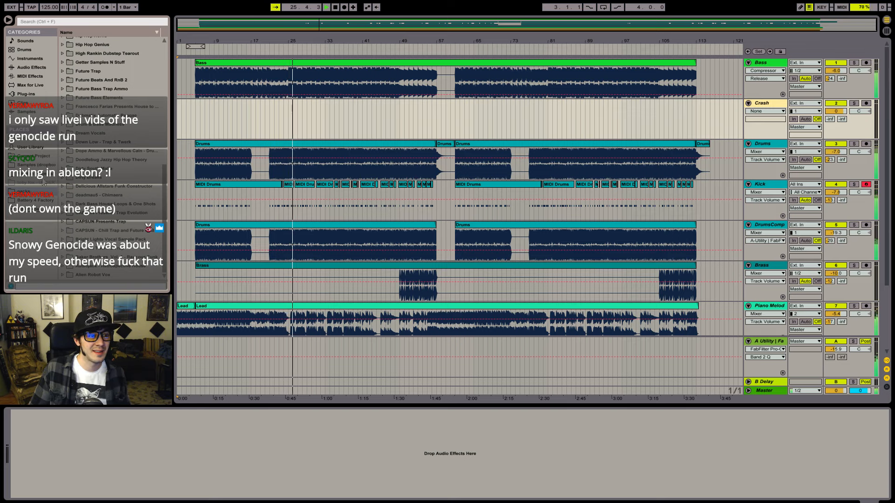
pyautogui.scroll(4, 103, 133)
# - Search for crash samples in the packs folder and in the Ableton Projects folder
pyautogui.click(77, 22)
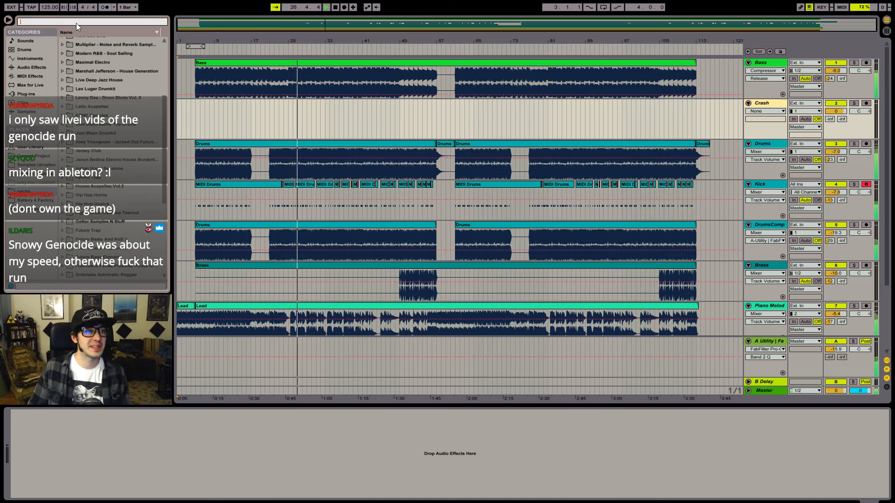
pyautogui.write('sma')
pyautogui.press('BackSpace')
pyautogui.press('BackSpace')
pyautogui.press('BackSpace')
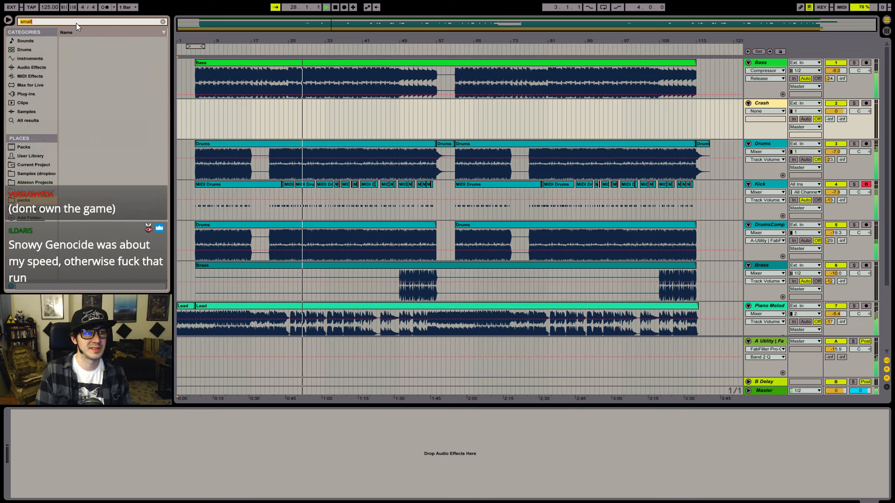
pyautogui.write('crash')
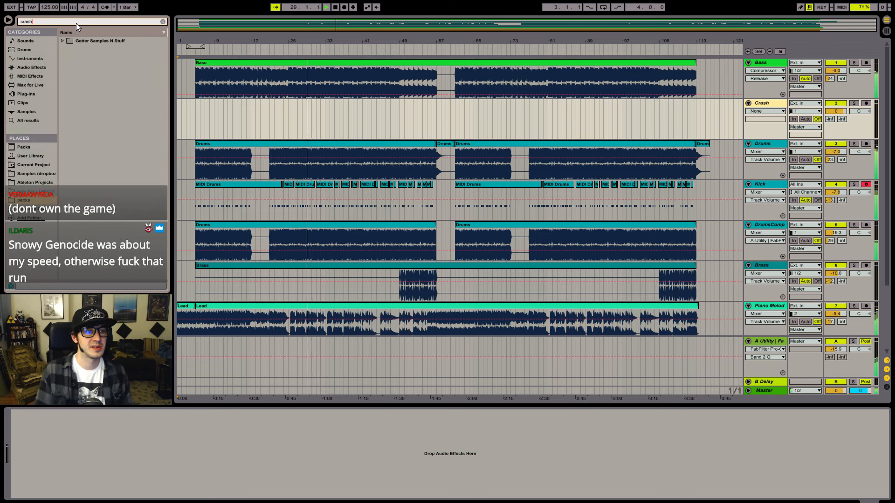
pyautogui.click(32, 182)
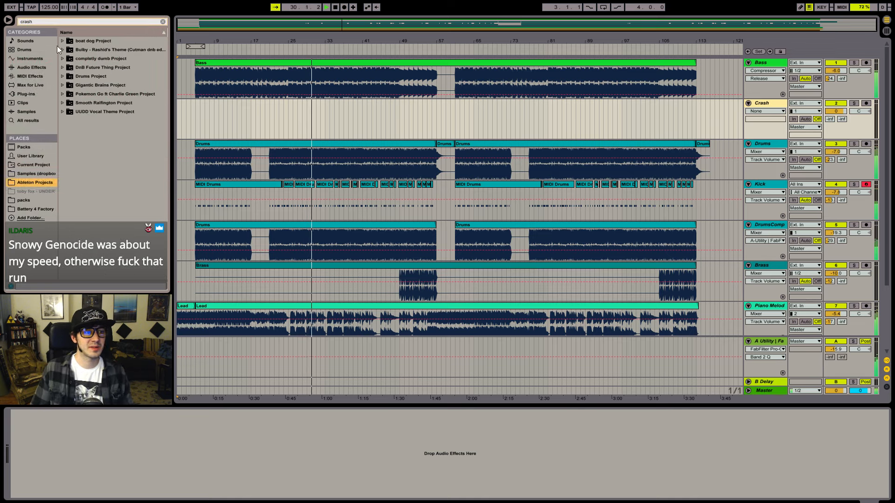
# - Search the dropbox Samples folder for smalls and open the One Shots Cymbals folder of Prime Loops - East Coast Hip Hop Vol. 2
pyautogui.click(30, 173)
pyautogui.click(48, 18)
pyautogui.write('smalls')
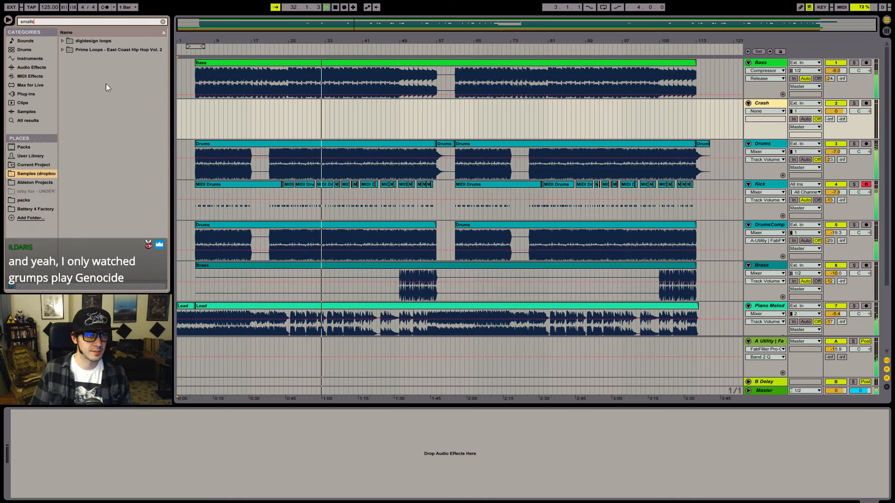
pyautogui.click(61, 48)
pyautogui.click(67, 59)
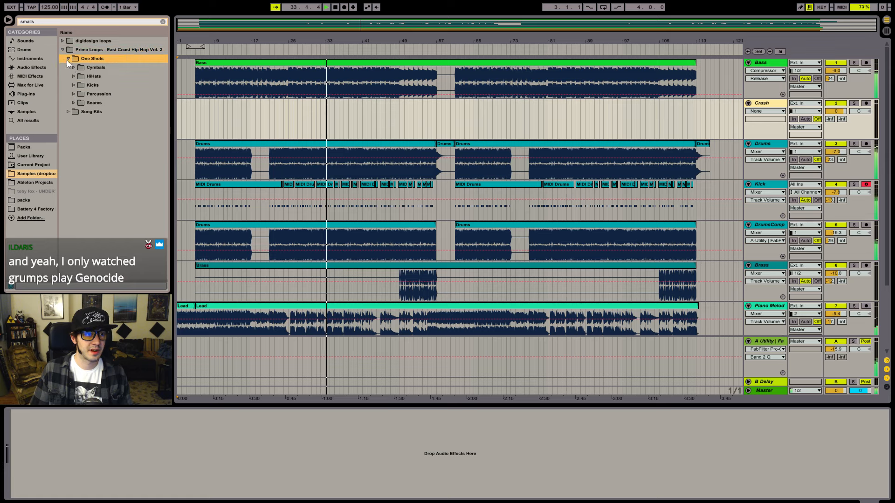
pyautogui.click(72, 68)
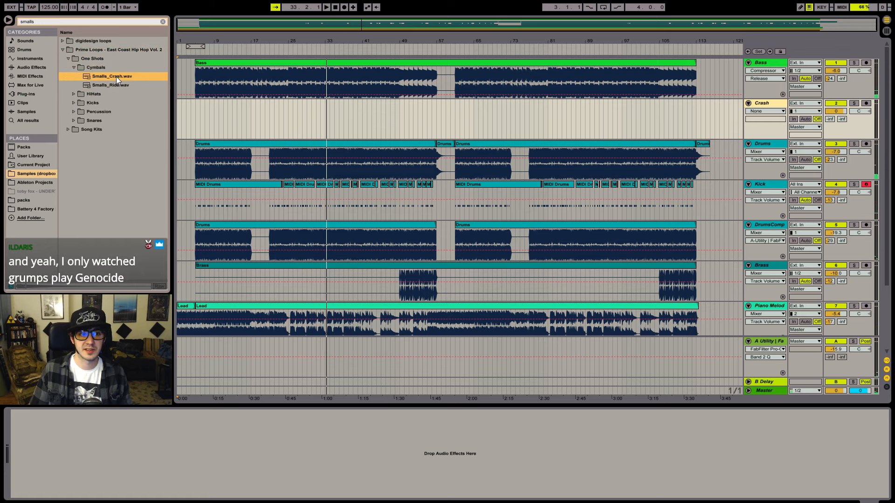
# - Place Smalls_Crash.wav on the Crash track at bar 5 and play the song from bar 3
pyautogui.moveTo(116, 76); pyautogui.dragTo(195, 130)
pyautogui.click(186, 130)
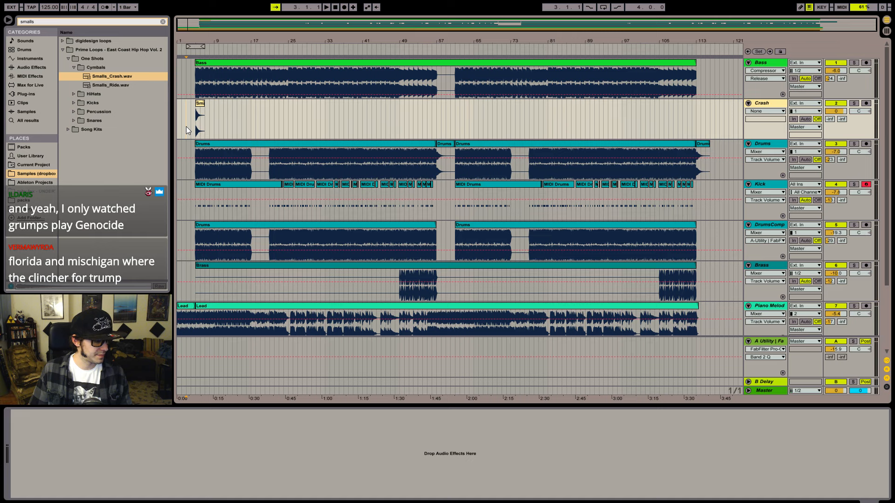
pyautogui.press('space')
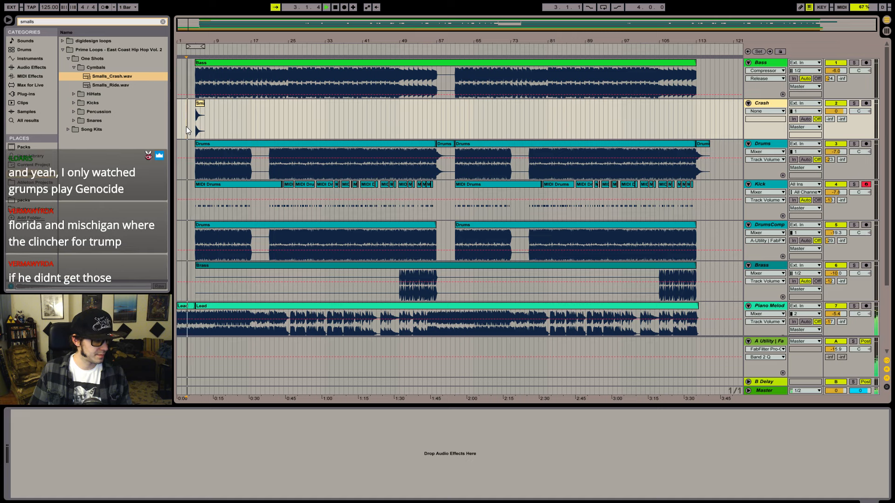
# - Set the Crash track's volume to -13.0 dB and its send to return A to about -14 dB
pyautogui.click(832, 110)
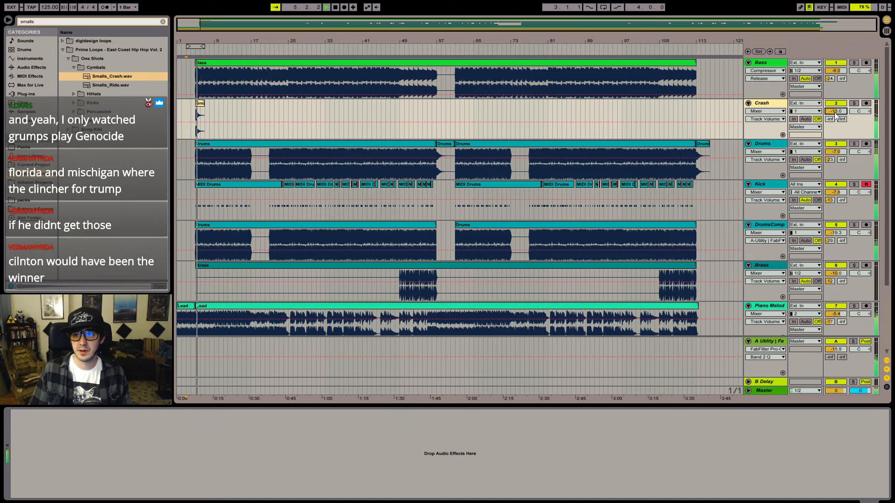
pyautogui.moveTo(830, 119); pyautogui.dragTo(830, 99)
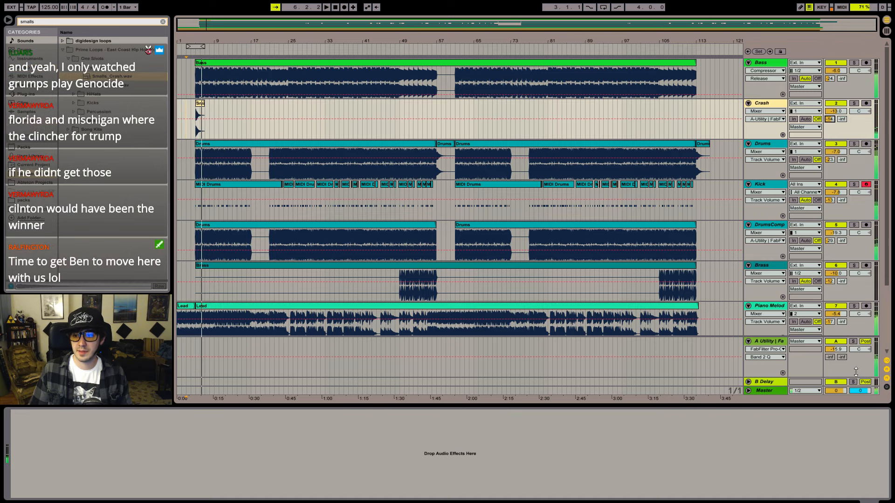
pyautogui.press('space')
pyautogui.press('space')
# - Solo return track A and raise the Crash track's reverb send to about -9.7 dB while playing the crash hit
pyautogui.click(853, 341)
pyautogui.click(198, 111)
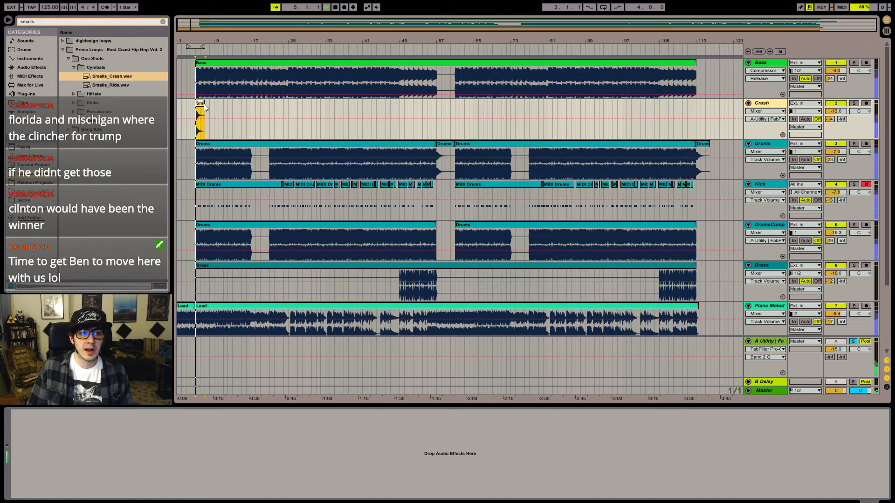
pyautogui.moveTo(831, 119); pyautogui.dragTo(831, 118)
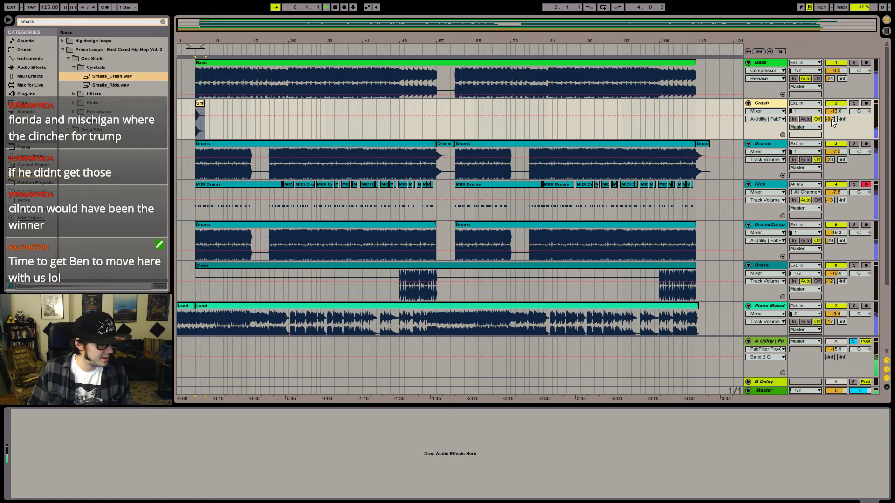
pyautogui.press('space')
pyautogui.press('space')
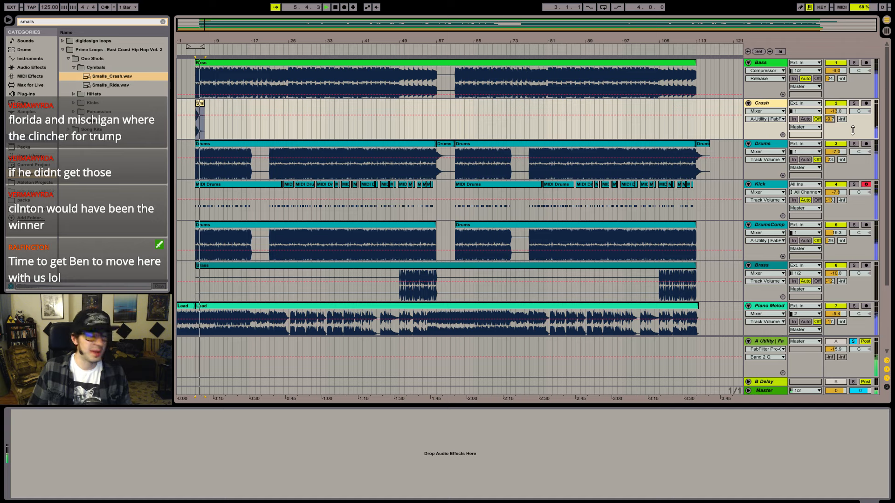
# - Unsolo return track A and replay the crash at bar 5 within the full mix
pyautogui.click(199, 133)
pyautogui.press('space')
pyautogui.click(194, 133)
pyautogui.press('space')
pyautogui.press('space')
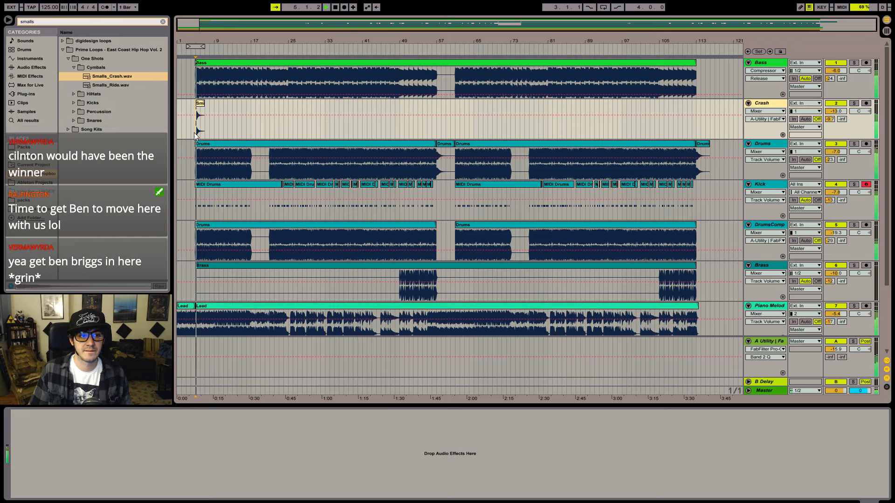
# - Copy the crash clip at bar 5 and paste it on the Crash track at bars 21, 61 and 77
pyautogui.keyDown('shift'); pyautogui.click(218, 129); pyautogui.keyUp('shift')
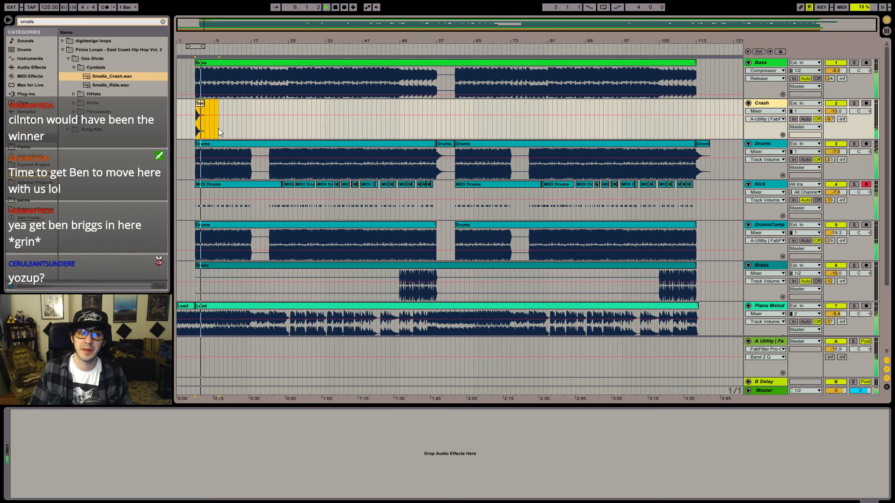
pyautogui.moveTo(218, 127); pyautogui.dragTo(214, 124)
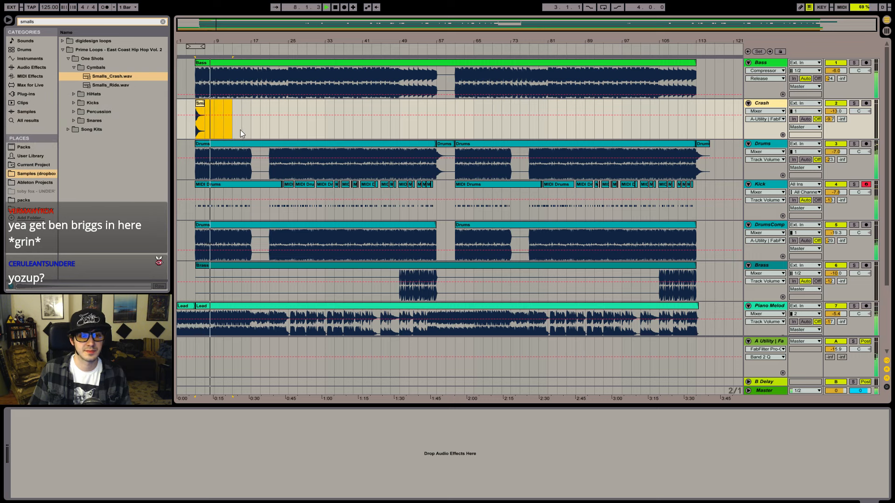
pyautogui.click(270, 129)
pyautogui.hotkey('ctrl', 'v')
pyautogui.click(454, 130)
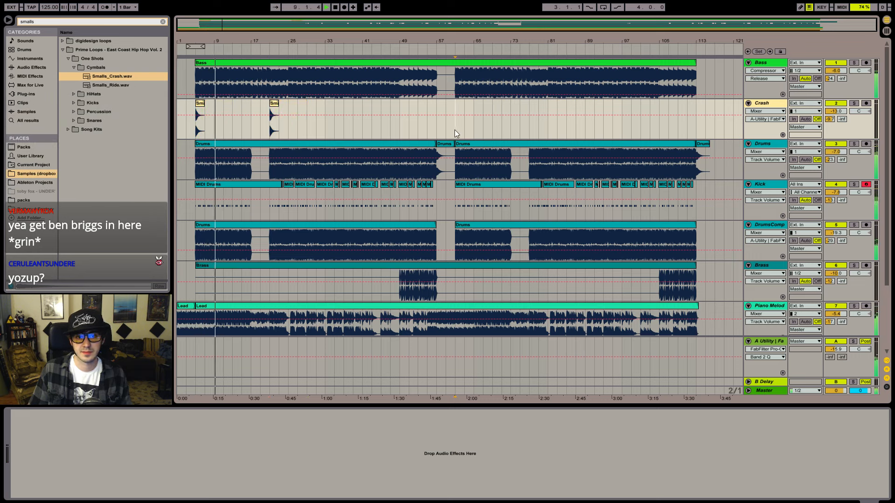
pyautogui.hotkey('ctrl', 'v')
pyautogui.click(534, 135)
pyautogui.hotkey('ctrl', 'v')
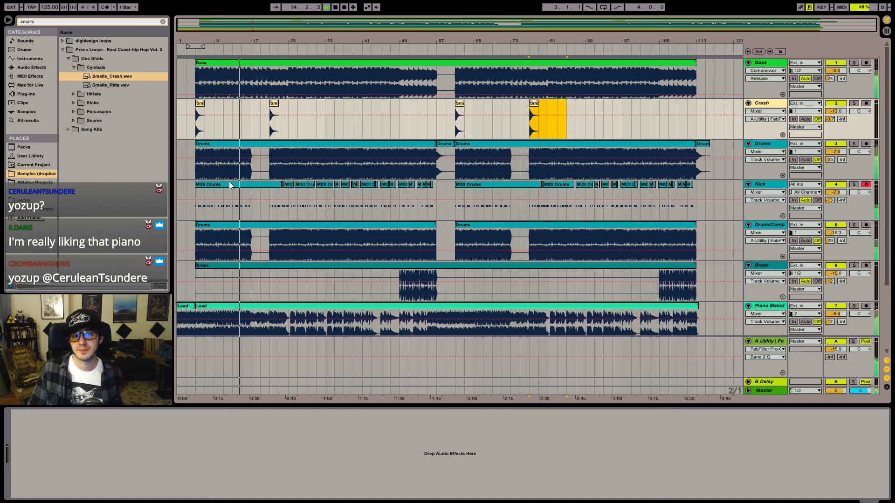
# - Paste a copy of the crash clip at bar 19, just before the bar 21 hit, and show its sample settings
pyautogui.click(273, 104)
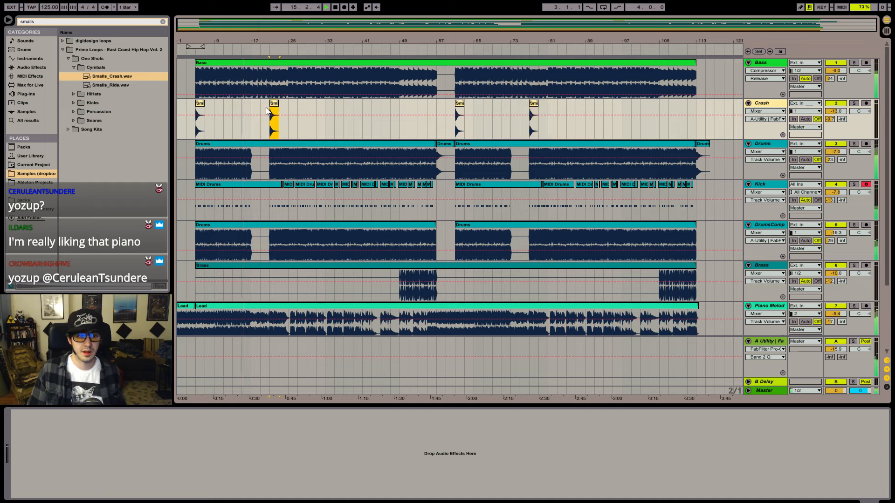
pyautogui.click(260, 128)
pyautogui.hotkey('ctrl', 'v')
pyautogui.hotkey('shift', 'Tab')
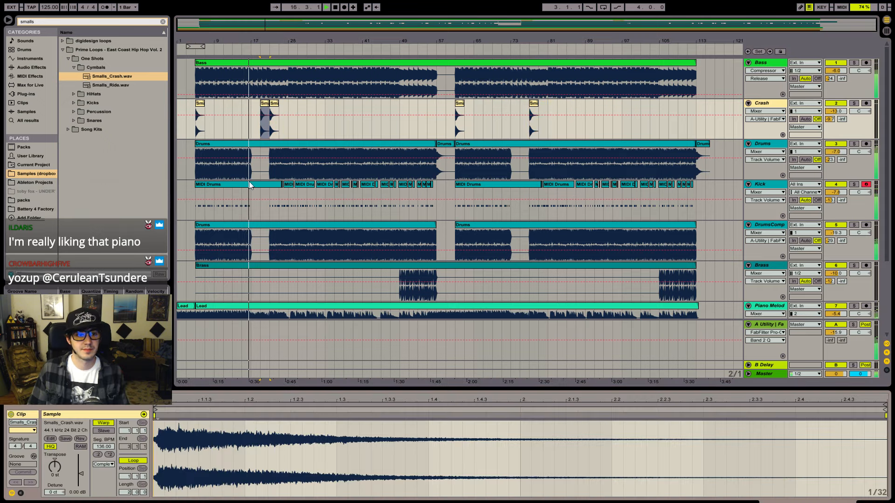
# - Reverse the crash clip at bar 19 and trim its end to just before bar 21
pyautogui.click(84, 438)
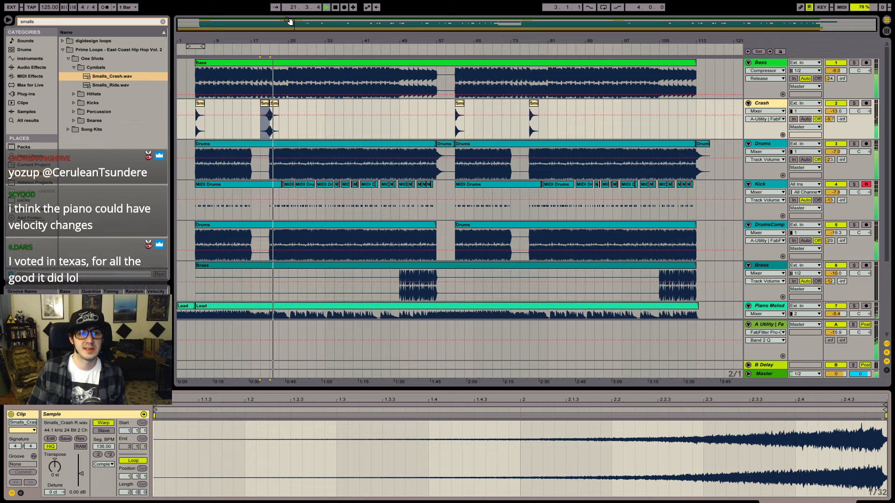
pyautogui.moveTo(266, 41); pyautogui.dragTo(265, 108)
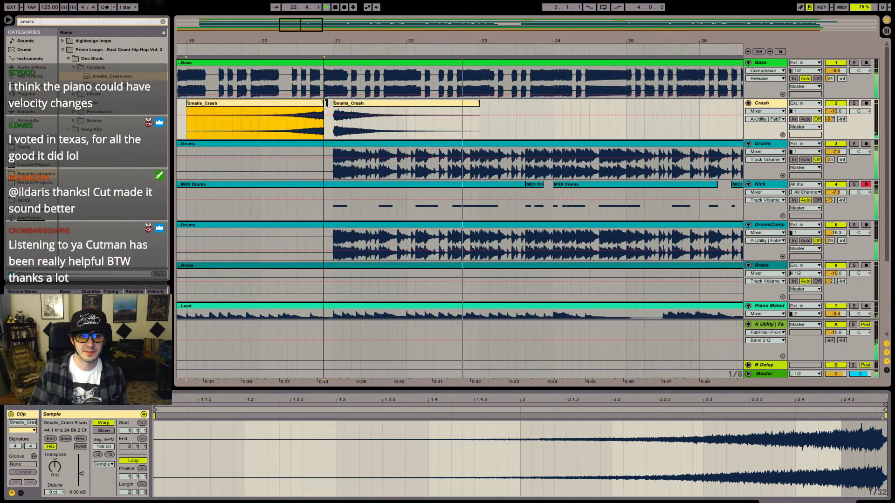
pyautogui.moveTo(328, 102); pyautogui.dragTo(326, 102)
pyautogui.moveTo(281, 35); pyautogui.dragTo(287, 79)
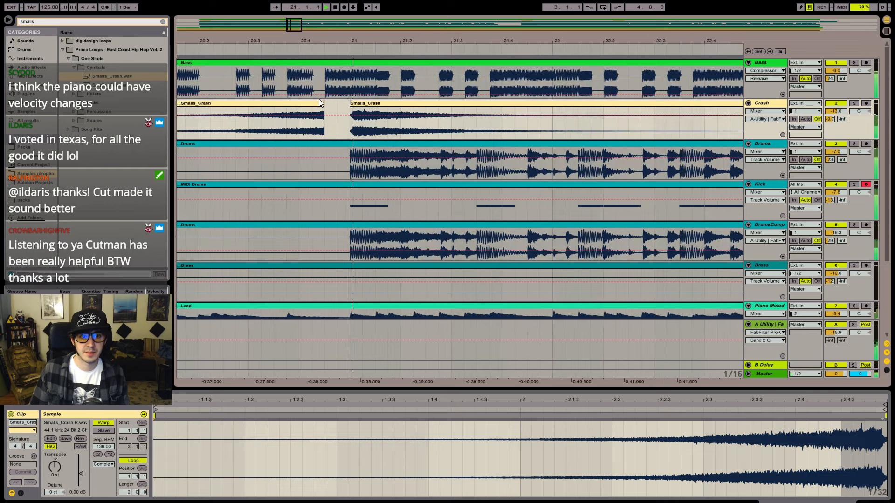
pyautogui.moveTo(299, 28); pyautogui.dragTo(449, 62)
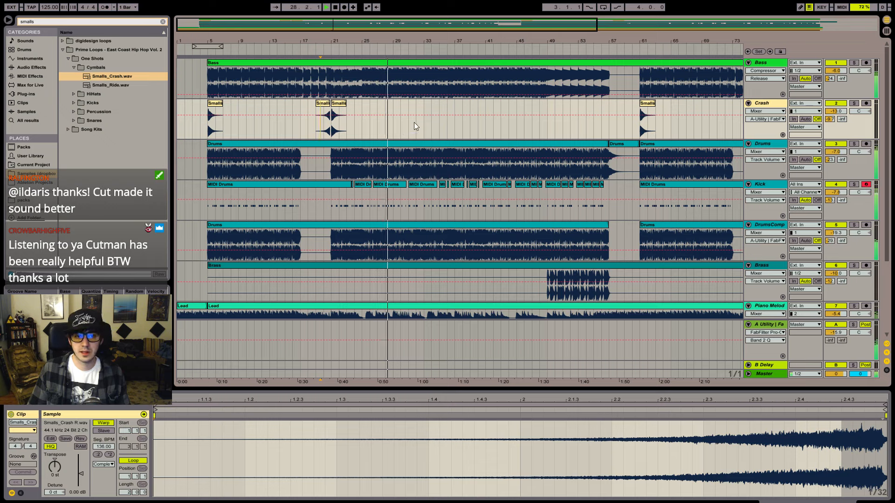
# - Paste a copy of the bar 21 crash at bar 33 and lower its clip gain to -1.86 dB
pyautogui.click(345, 105)
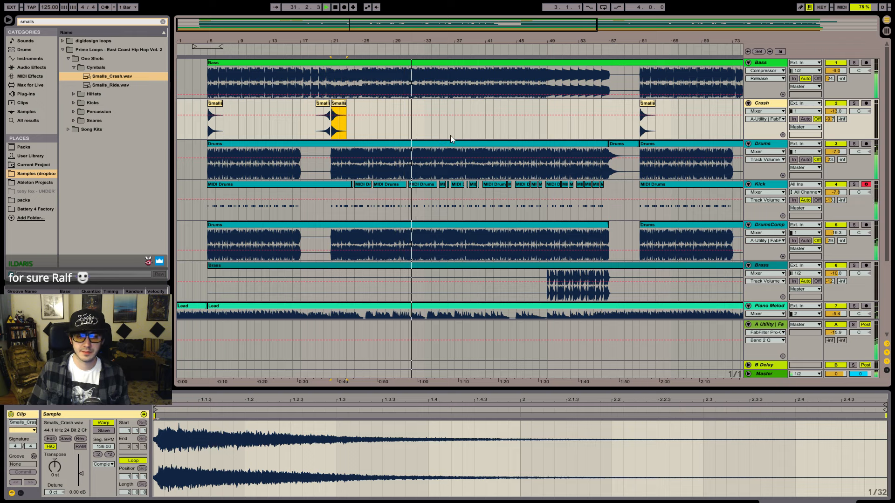
pyautogui.click(426, 130)
pyautogui.hotkey('ctrl', 'v')
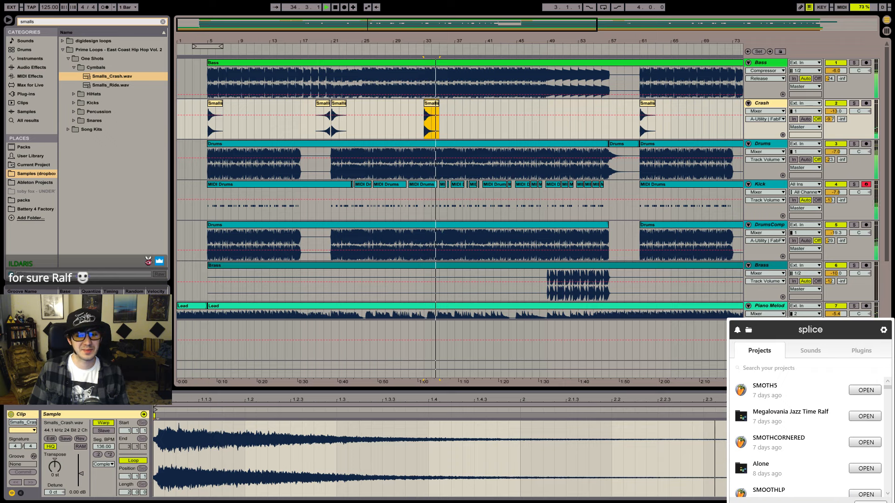
pyautogui.click(101, 477)
pyautogui.moveTo(86, 482); pyautogui.dragTo(87, 485)
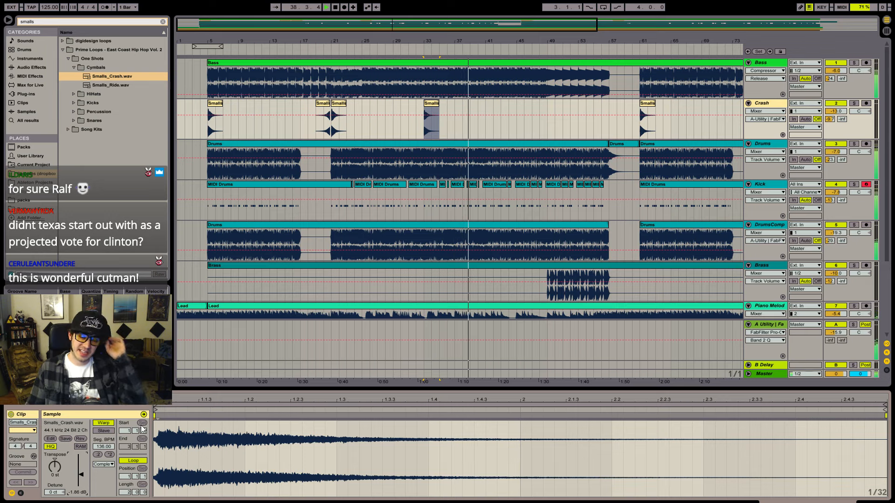
# - Copy the softened crash at bar 33 and paste it on the Crash track at bar 41
pyautogui.click(431, 105)
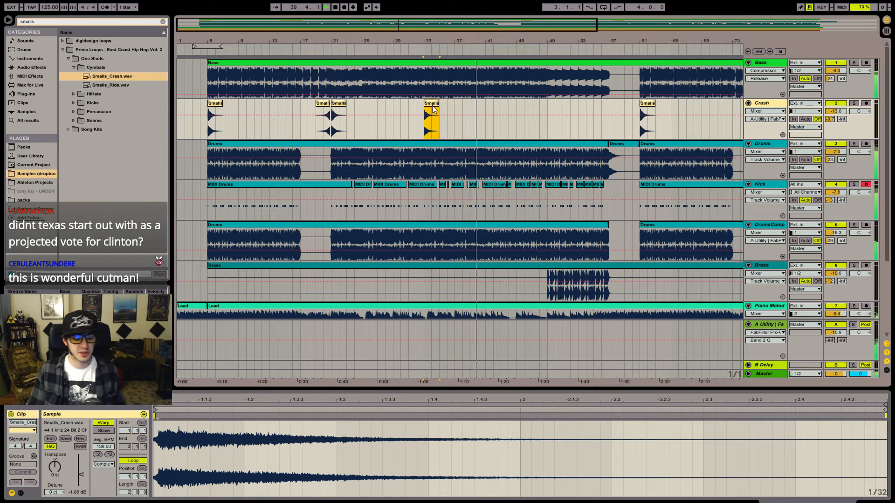
pyautogui.click(487, 108)
pyautogui.hotkey('ctrl', 'v')
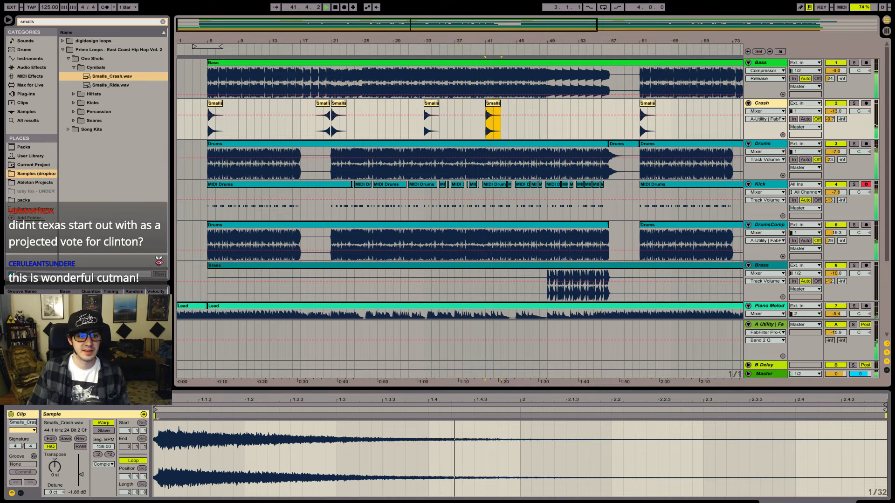
# - Play the crash hit at bar 41, mute the Crash track, and audition bars 33 and 41 without it
pyautogui.press('space')
pyautogui.press('space')
pyautogui.press('space')
pyautogui.click(842, 106)
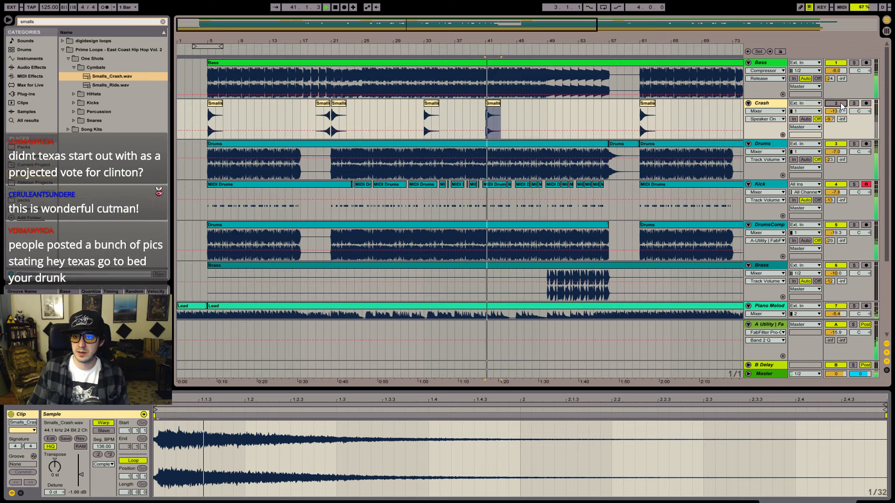
pyautogui.click(421, 135)
pyautogui.press('space')
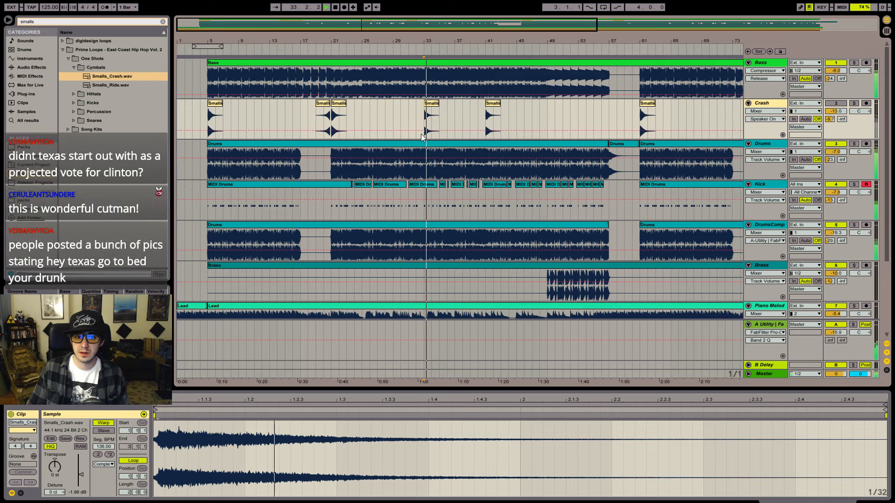
pyautogui.click(493, 121)
pyautogui.press('space')
pyautogui.press('space')
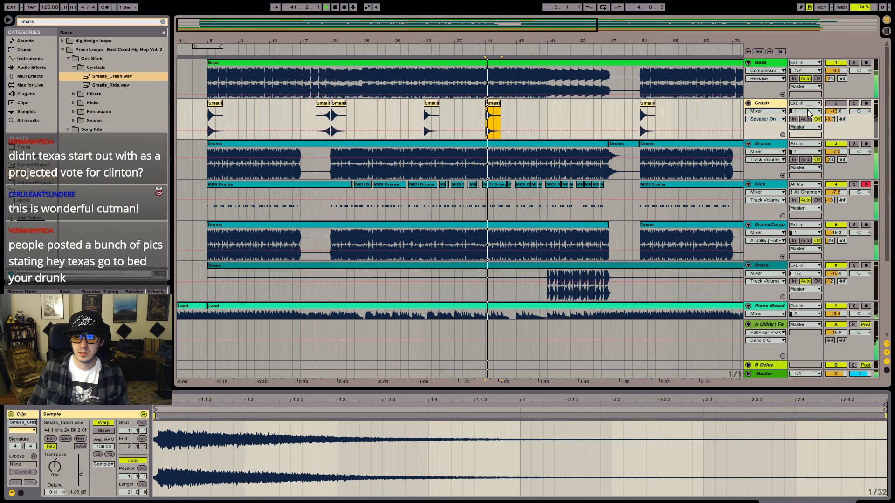
pyautogui.press('space')
# - Unmute the Crash track and lower the clip gain of the bar 41 crash to -5.08 dB
pyautogui.click(836, 104)
pyautogui.press('space')
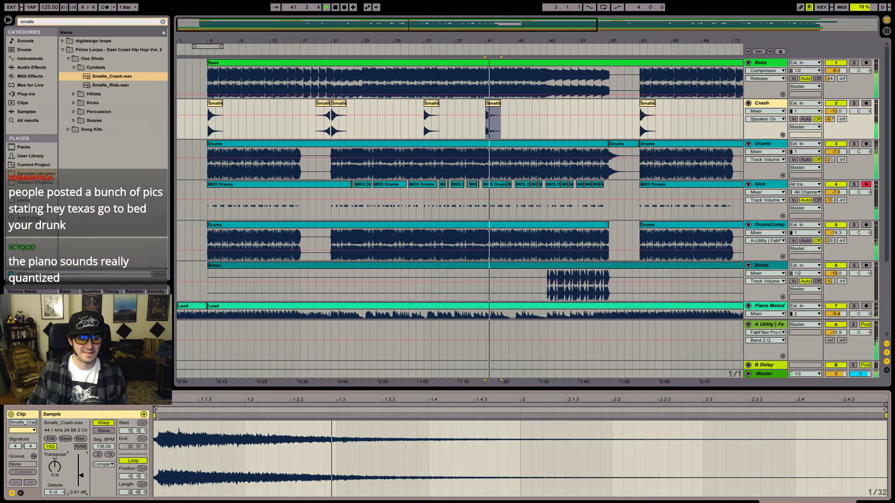
pyautogui.moveTo(87, 475); pyautogui.dragTo(79, 482)
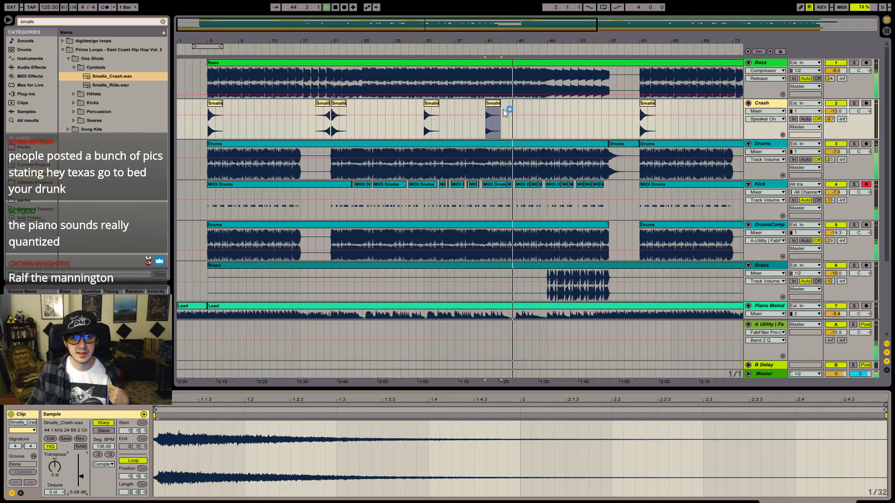
pyautogui.click(555, 153)
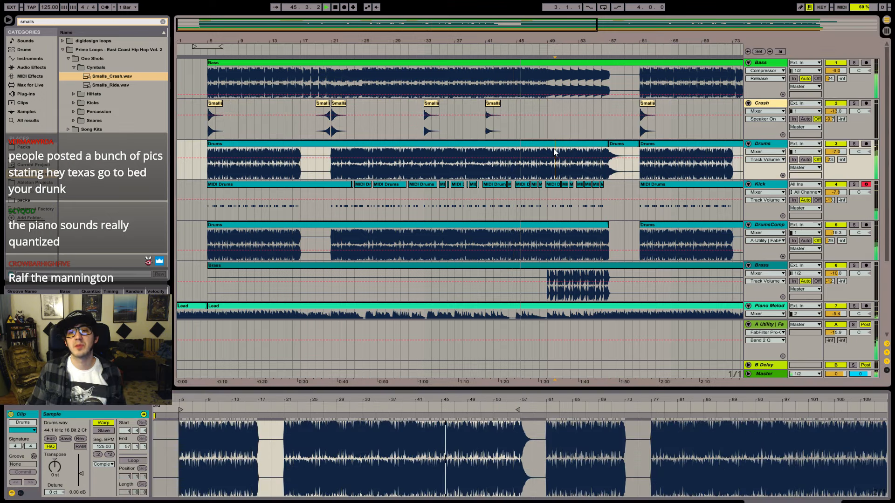
pyautogui.click(545, 148)
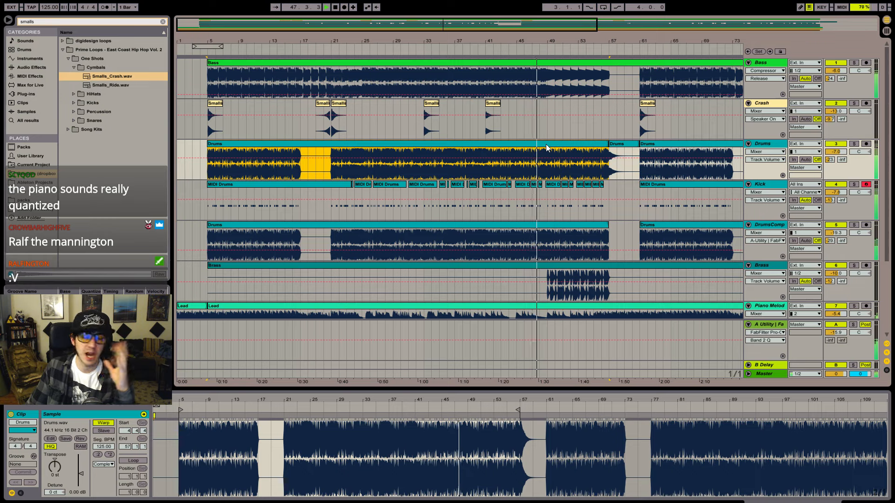
# - Paste a copy of the bar 41 crash at bar 49 and lower the Crash track volume to -15.1 dB
pyautogui.click(493, 106)
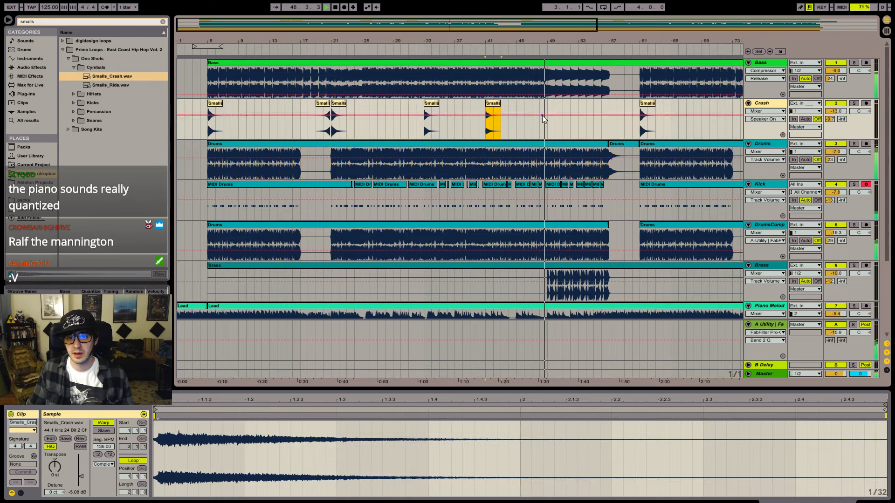
pyautogui.click(550, 125)
pyautogui.hotkey('ctrl', 'v')
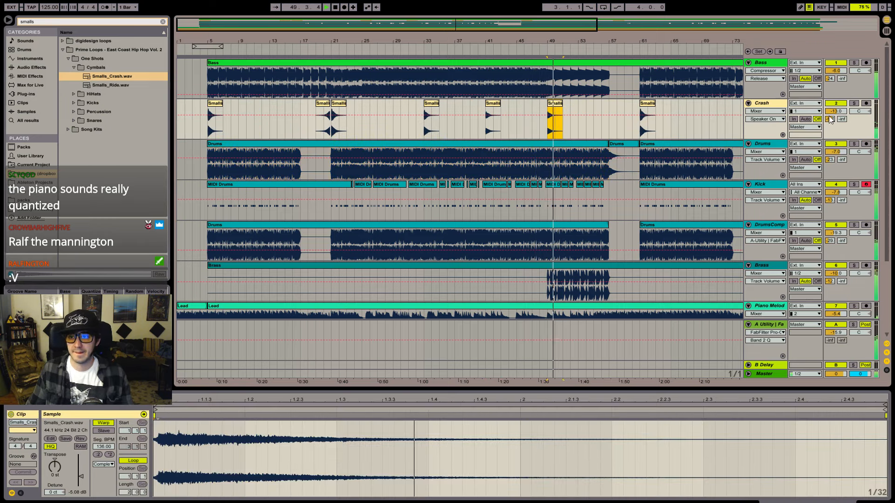
pyautogui.moveTo(837, 113); pyautogui.dragTo(829, 116)
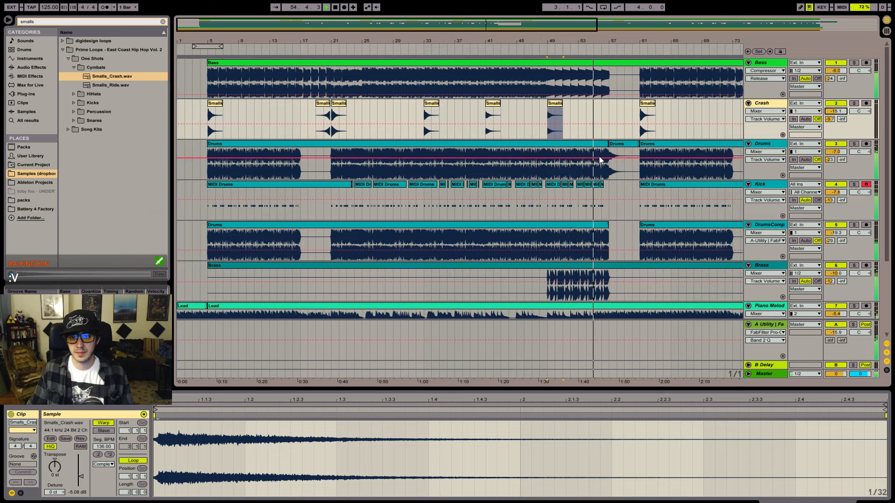
# - Paste the crash at bar 57, compare playback with the clip deleted, and restore it
pyautogui.click(610, 133)
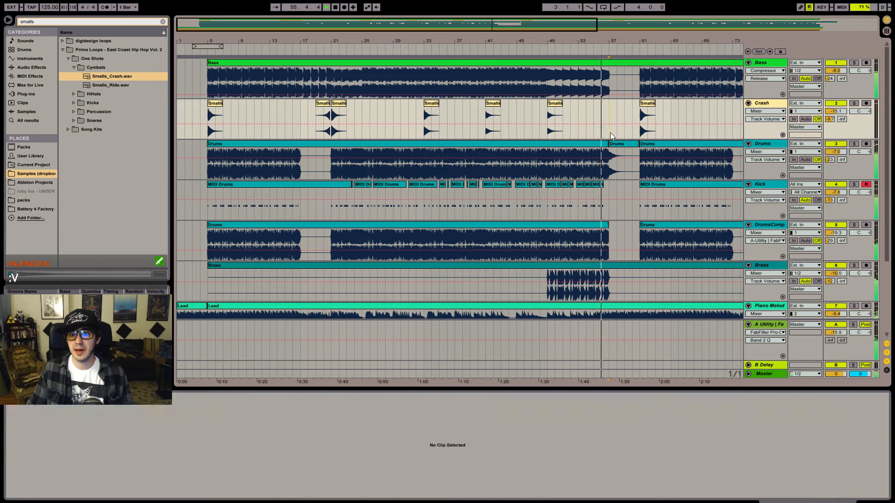
pyautogui.hotkey('ctrl', 'v')
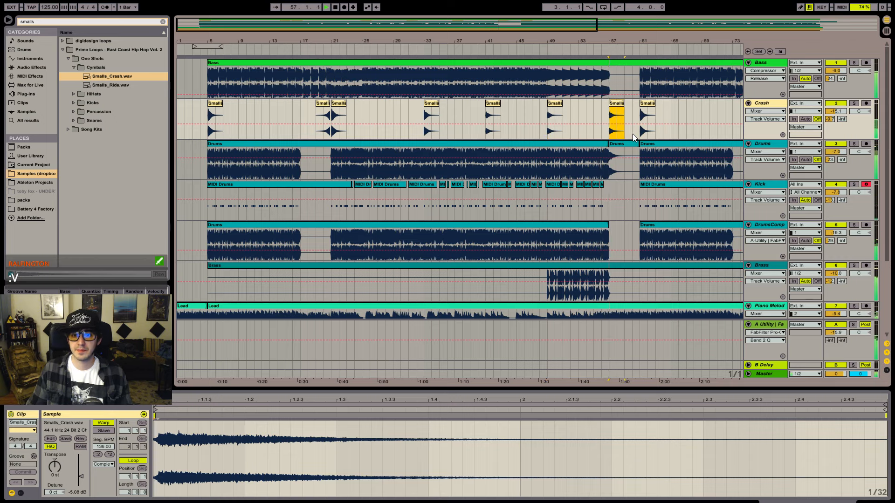
pyautogui.press('Delete')
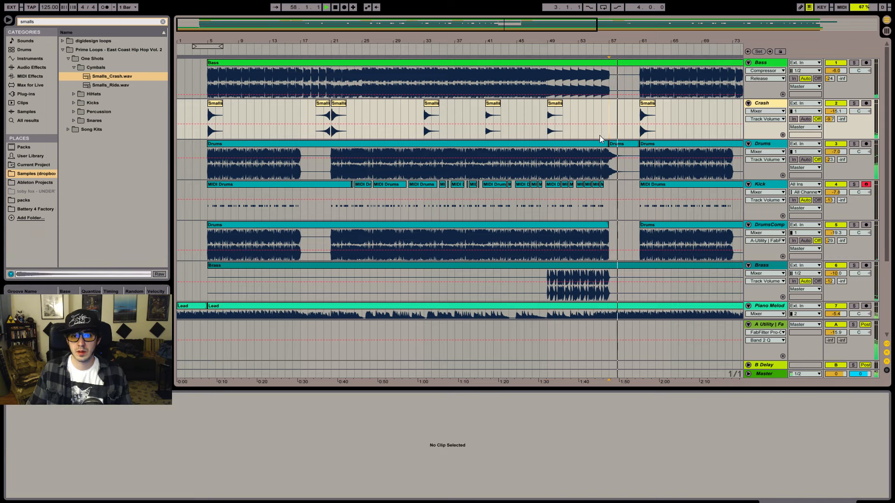
pyautogui.press('space')
pyautogui.press('space')
pyautogui.press('space')
pyautogui.hotkey('ctrl', 'z')
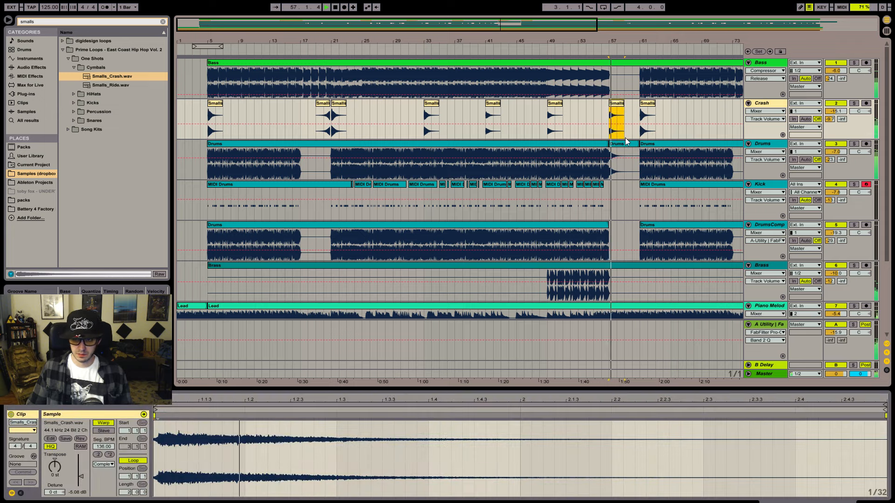
# - Search the plug-ins for pro-q and load FabFilter Pro-Q 2 on the Crash track
pyautogui.hotkey('shift', 'Tab')
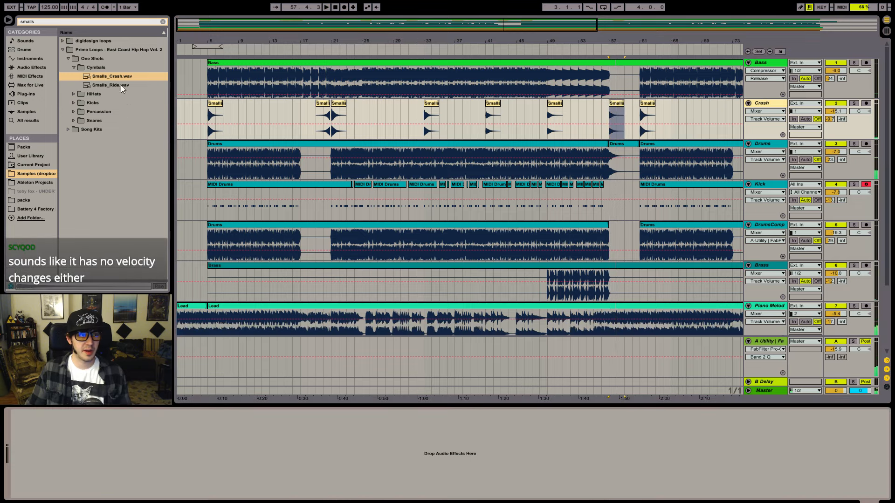
pyautogui.click(76, 22)
pyautogui.press('BackSpace')
pyautogui.write('p')
pyautogui.click(10, 94)
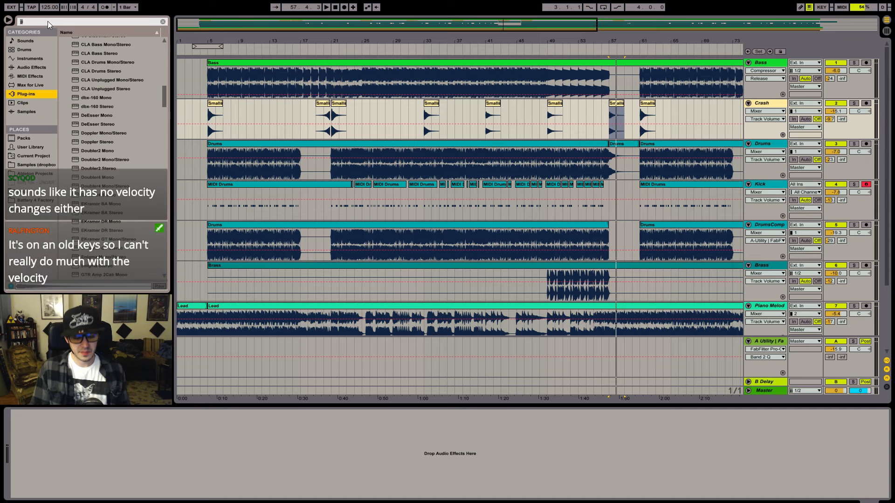
pyautogui.write('ro-q')
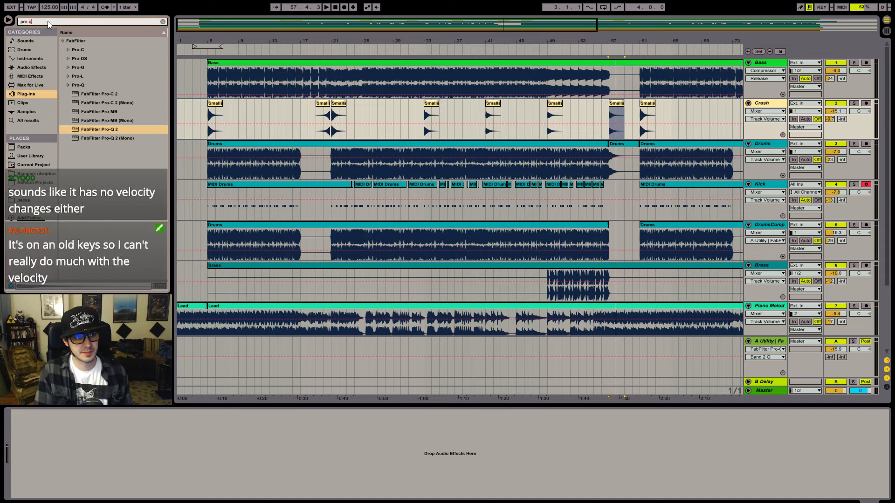
pyautogui.moveTo(91, 61); pyautogui.dragTo(306, 98)
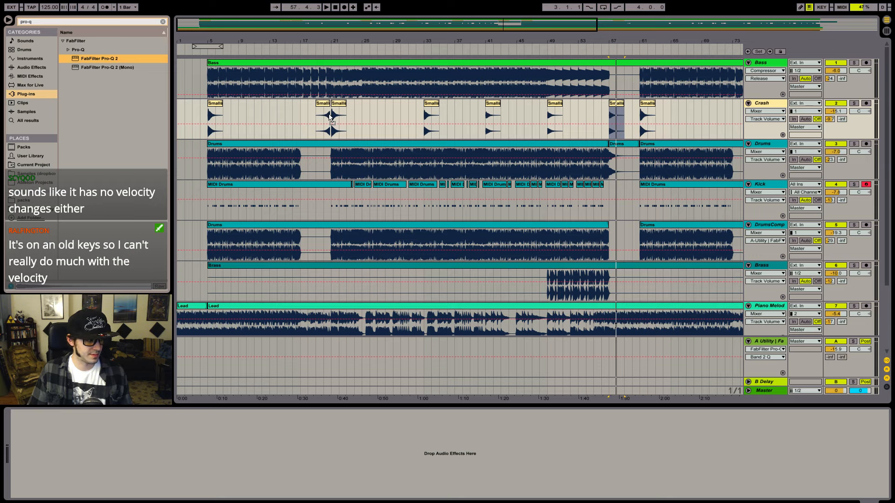
pyautogui.moveTo(332, 118); pyautogui.dragTo(331, 118)
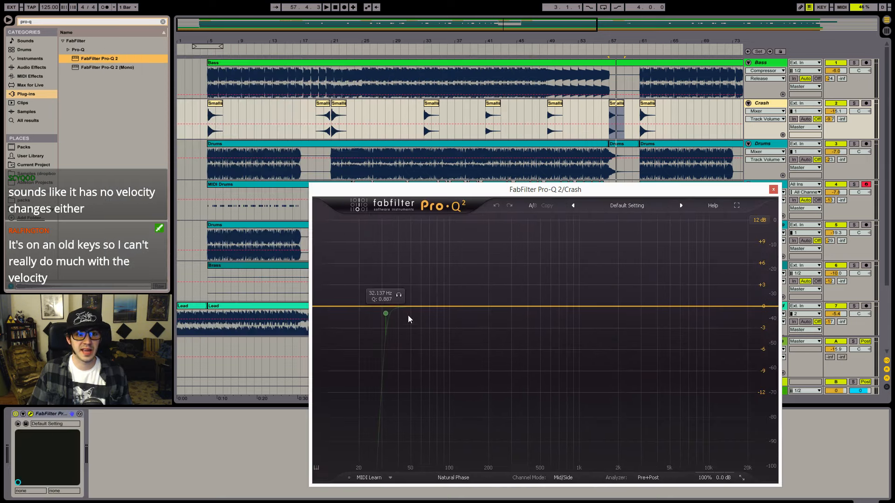
# - Enable a 30 dB/oct low cut in the crash EQ at about 274 Hz
pyautogui.moveTo(386, 313); pyautogui.dragTo(421, 316)
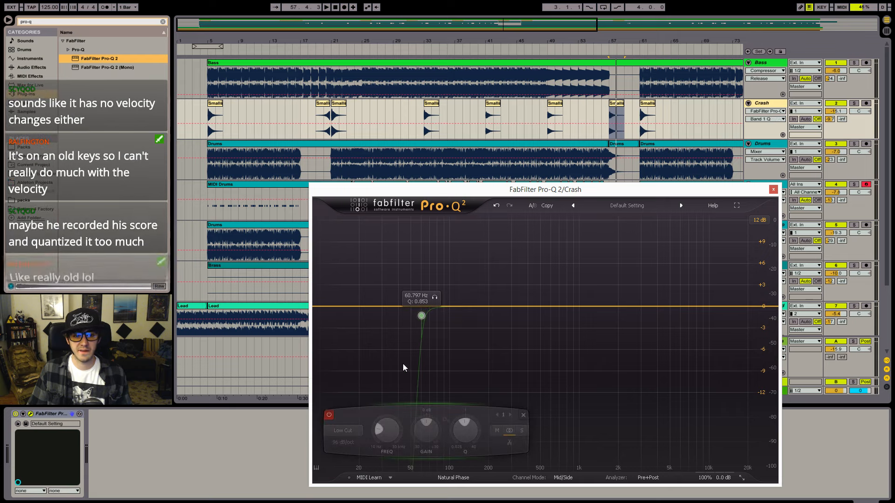
pyautogui.click(329, 416)
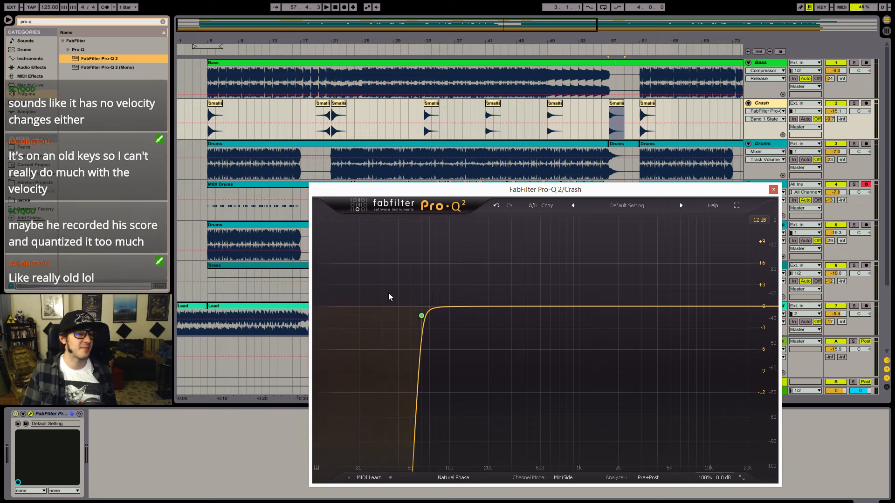
pyautogui.moveTo(421, 316)
pyautogui.click(348, 446)
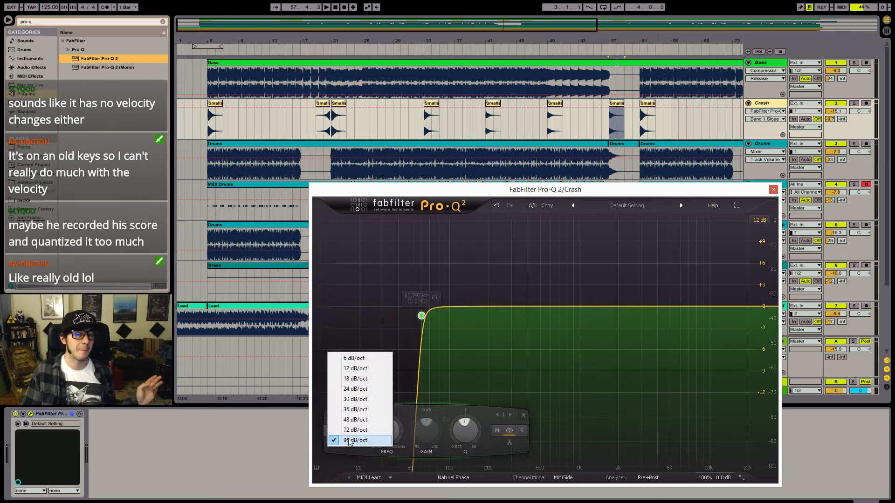
pyautogui.click(355, 400)
pyautogui.moveTo(428, 317); pyautogui.dragTo(507, 310)
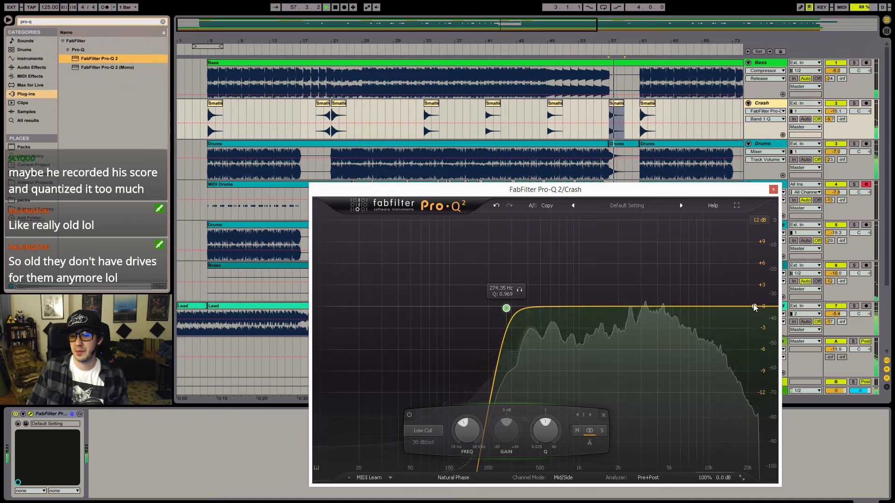
# - Add a 12 dB/oct high cut at about 6648 Hz with Q about 1.75, check the crash soloed, and close the EQ window
pyautogui.moveTo(757, 308); pyautogui.dragTo(686, 274)
pyautogui.click(853, 103)
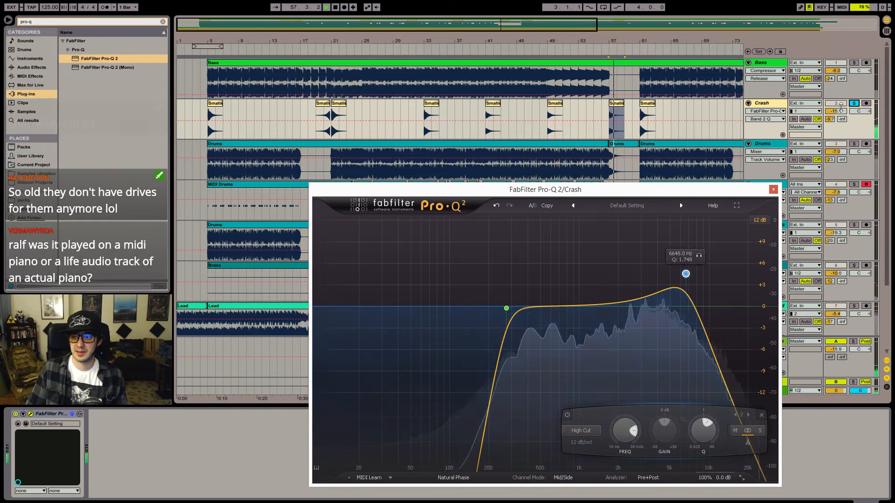
pyautogui.click(853, 103)
pyautogui.press('space')
pyautogui.click(772, 188)
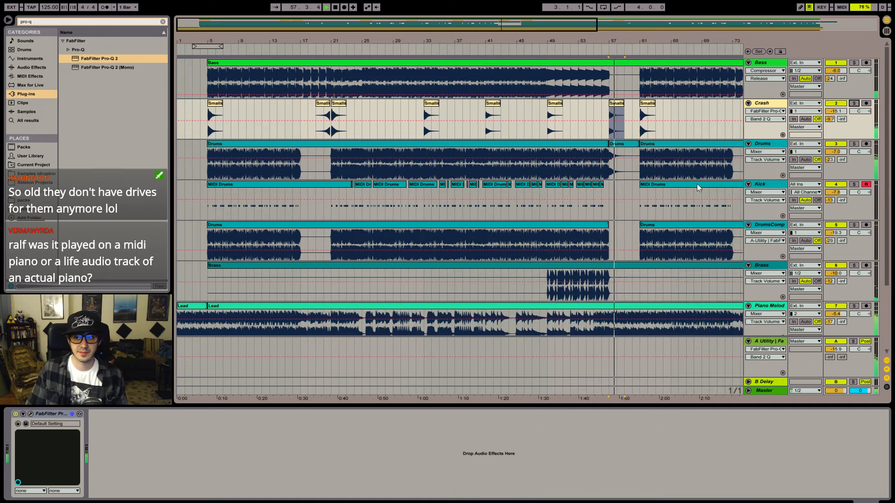
# - Switch to the OBS window
pyautogui.hotkey('alt', 'Tab')
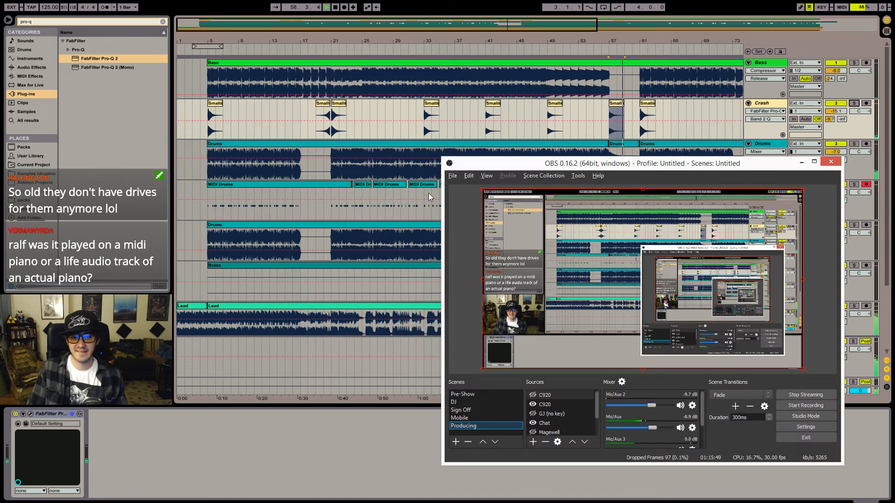
# - Cut the stream to the DJ scene and back to Producing, then return to Ableton Live
pyautogui.click(480, 404)
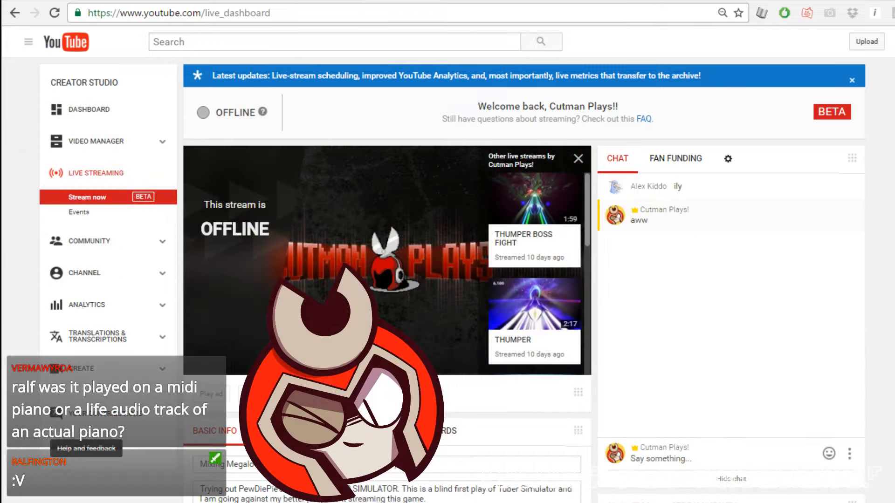
pyautogui.click(463, 425)
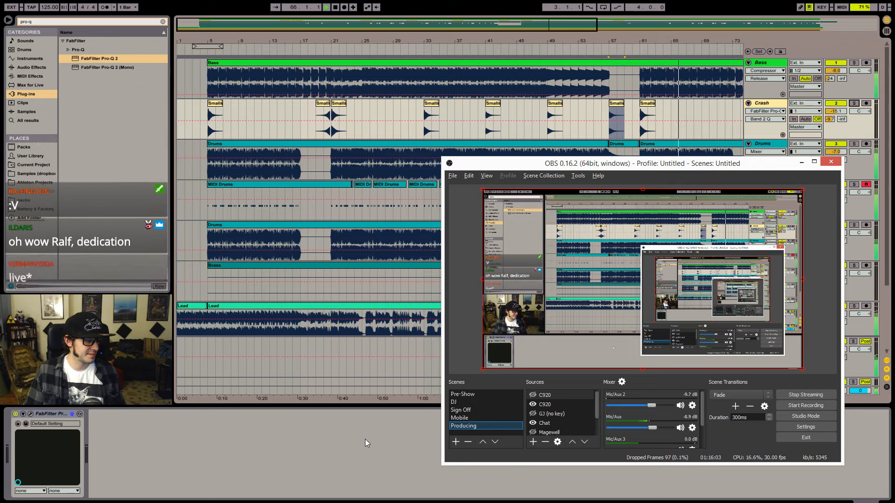
pyautogui.click(364, 442)
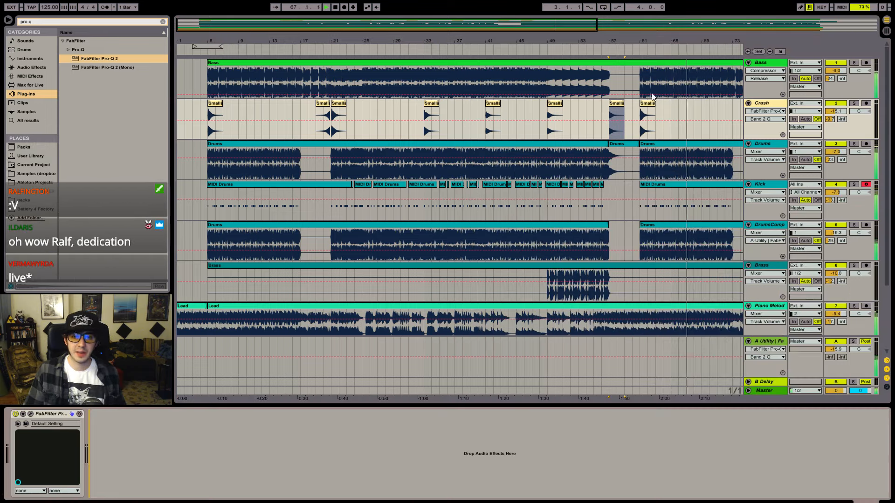
# - Paste a copy of the crash clip on the Crash track at bar 69
pyautogui.moveTo(430, 41); pyautogui.dragTo(431, 40)
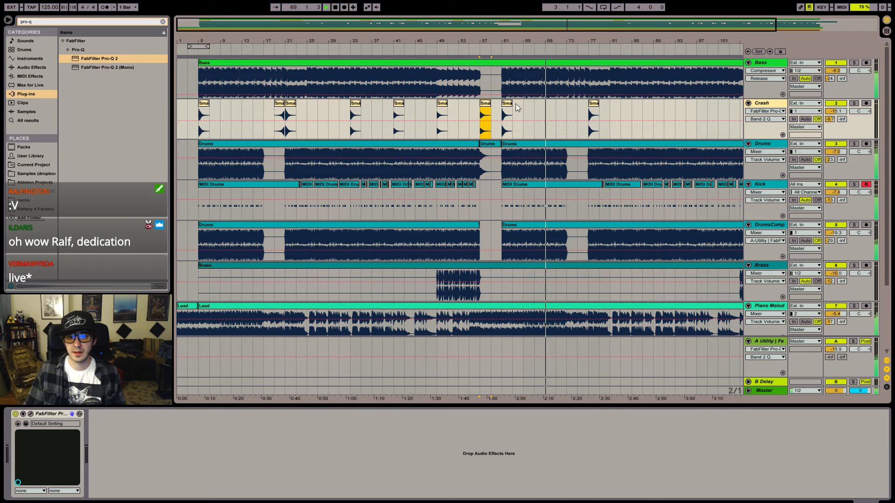
pyautogui.click(545, 114)
pyautogui.hotkey('ctrl', 'v')
pyautogui.press('space')
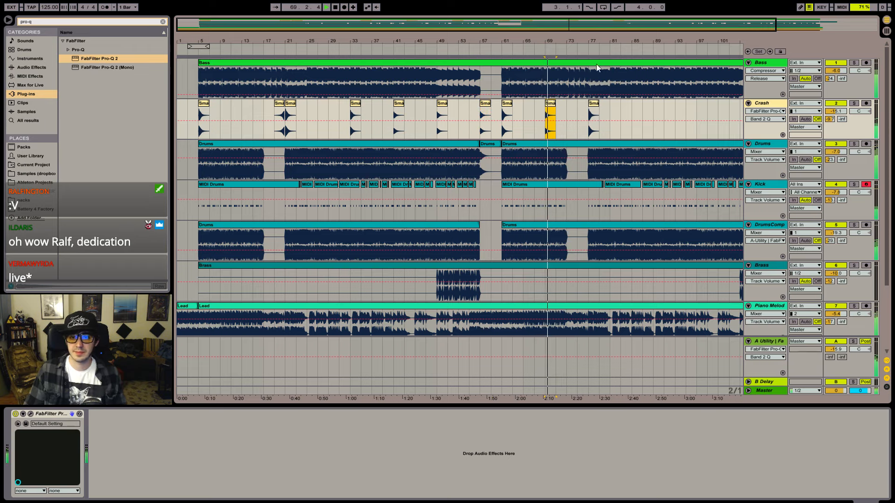
# - Restart playback and raise the Crash track volume to -12.8 dB
pyautogui.press('space')
pyautogui.press('space')
pyautogui.moveTo(836, 111); pyautogui.dragTo(836, 116)
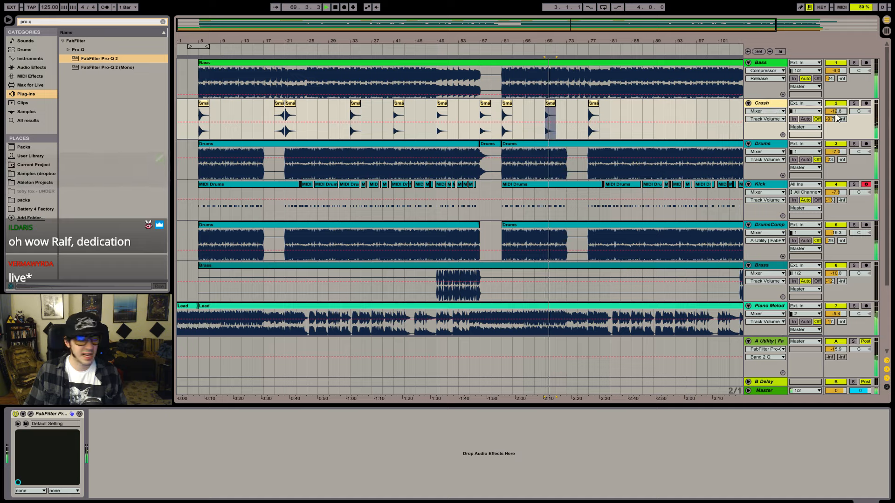
# - Switch to OBS, cut the stream to the Sign Off scene and back to Producing, and return to Ableton Live
pyautogui.hotkey('alt', 'Tab')
pyautogui.click(469, 410)
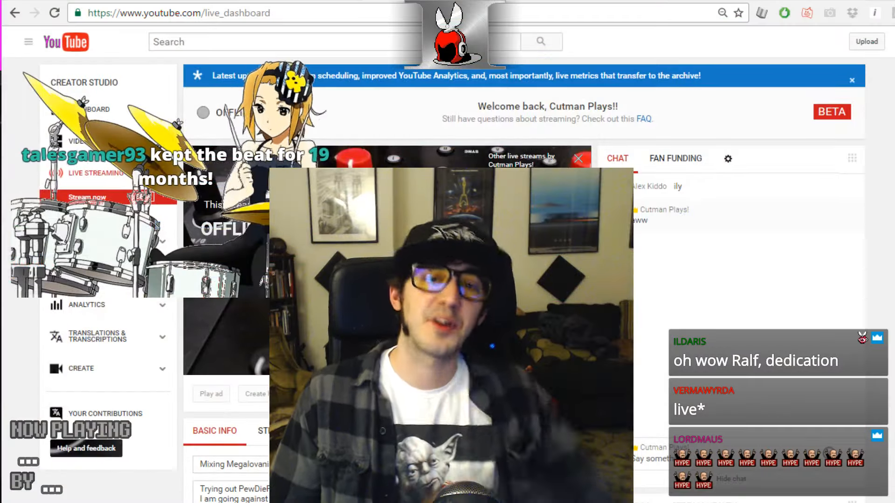
pyautogui.click(463, 426)
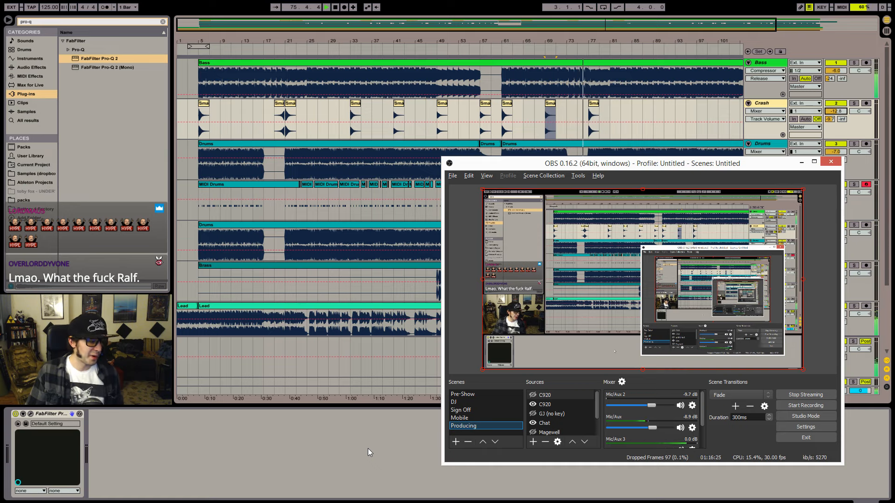
pyautogui.click(378, 426)
# - Copy the bar 69 crash clip to bar 89 on the Crash track
pyautogui.moveTo(405, 22); pyautogui.dragTo(407, 9)
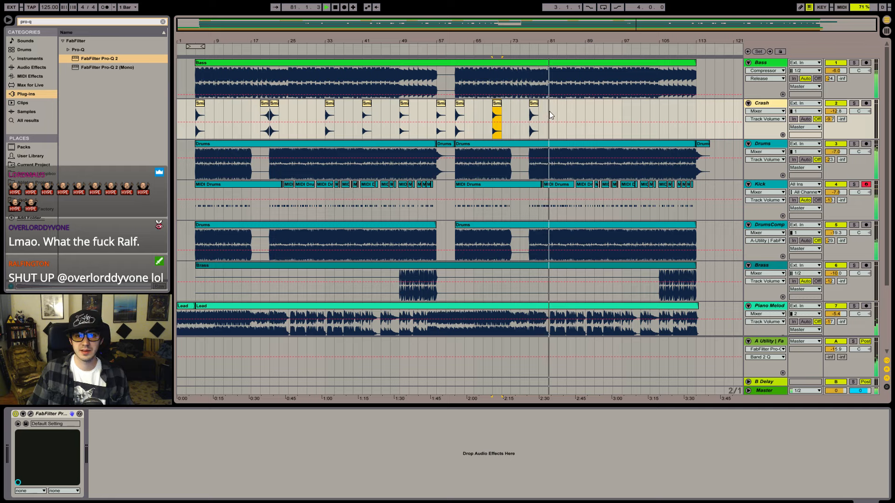
pyautogui.moveTo(682, 28); pyautogui.dragTo(679, 42)
pyautogui.click(465, 104)
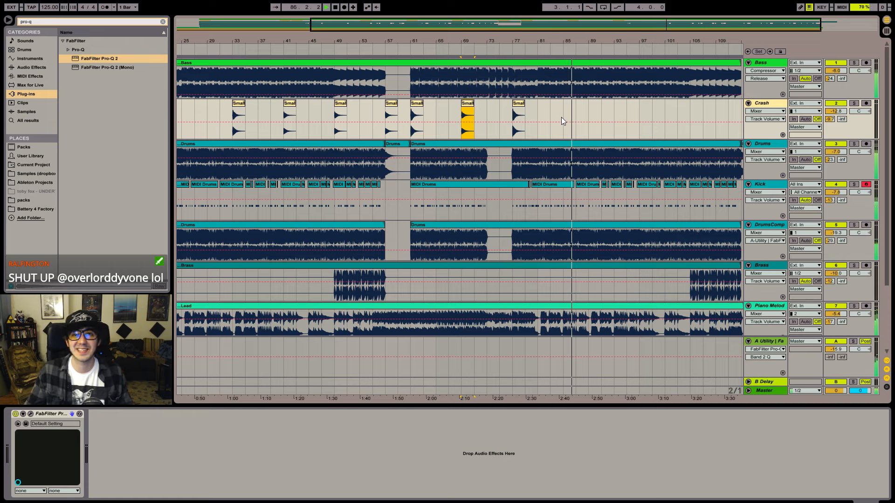
pyautogui.click(587, 112)
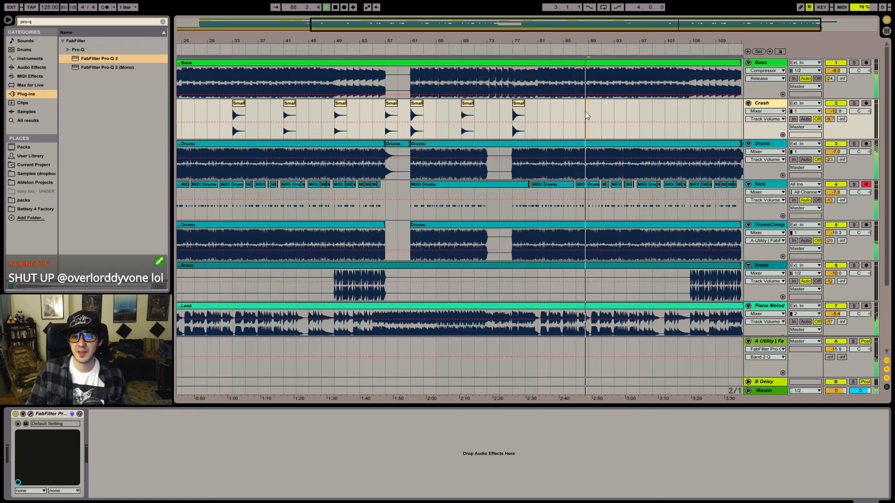
pyautogui.hotkey('ctrl', 'v')
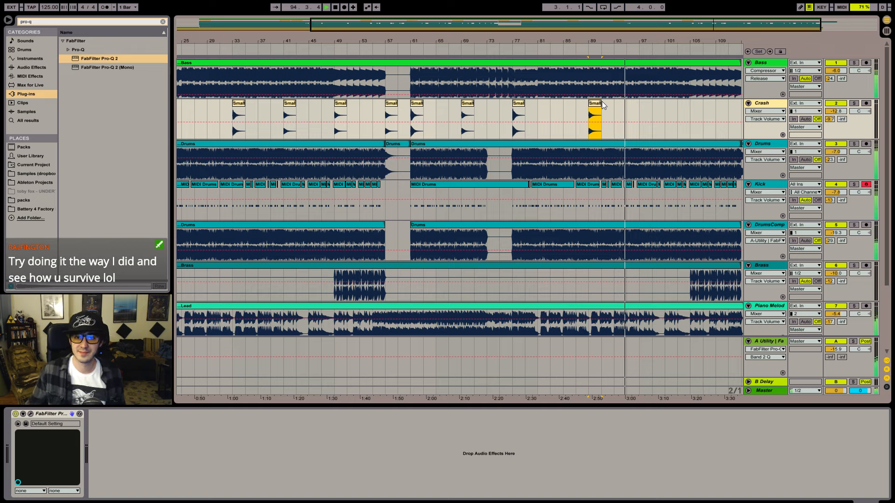
# - Paste two more crash clips on the Crash track, at bars 97 and 81
pyautogui.moveTo(606, 26); pyautogui.dragTo(659, 25)
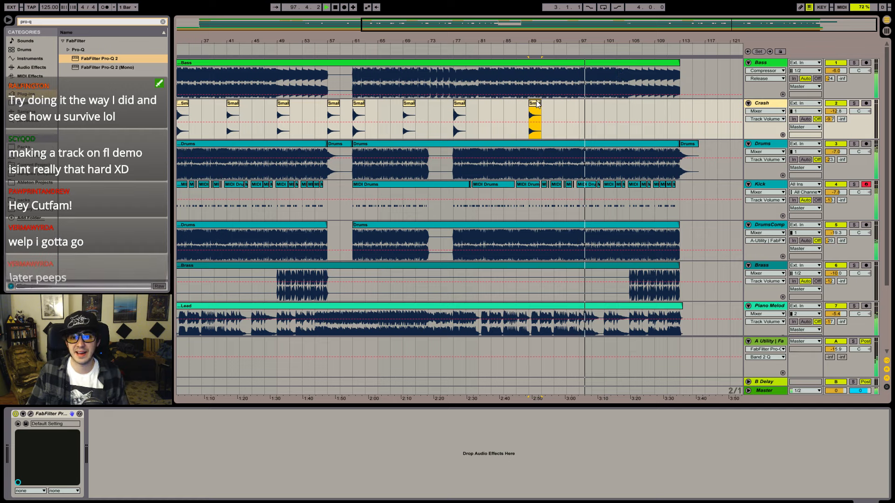
pyautogui.click(582, 107)
pyautogui.hotkey('ctrl', 'v')
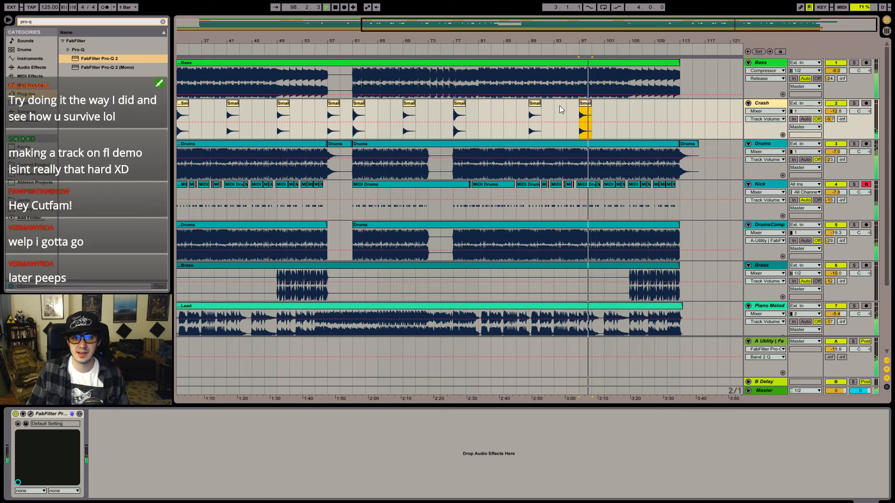
pyautogui.click(478, 111)
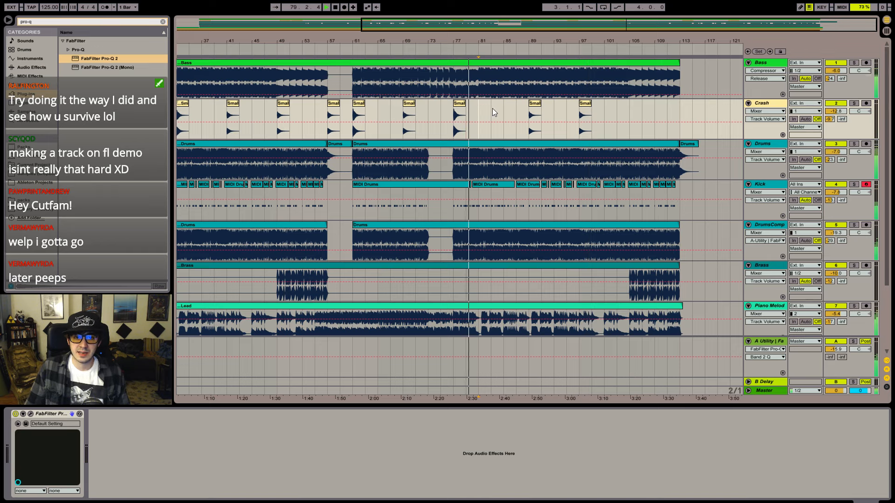
pyautogui.hotkey('ctrl', 'v')
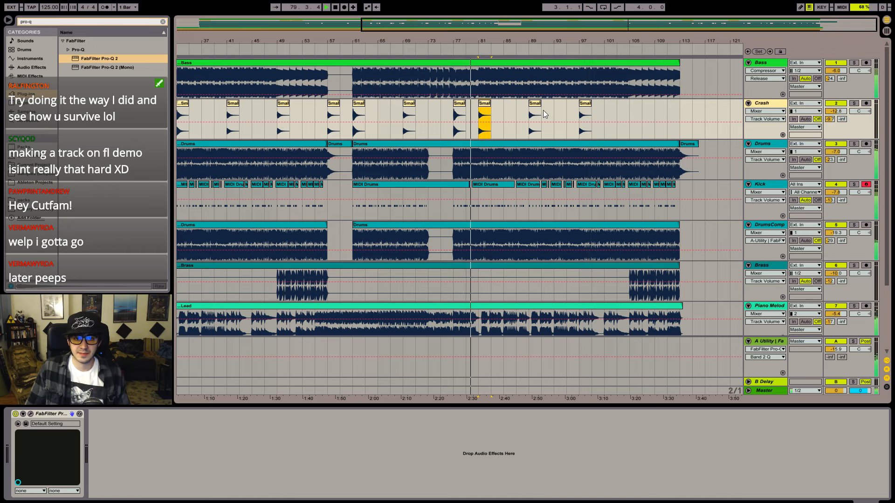
# - Paste a crash clip at bar 105, where the second brass section starts
pyautogui.click(603, 111)
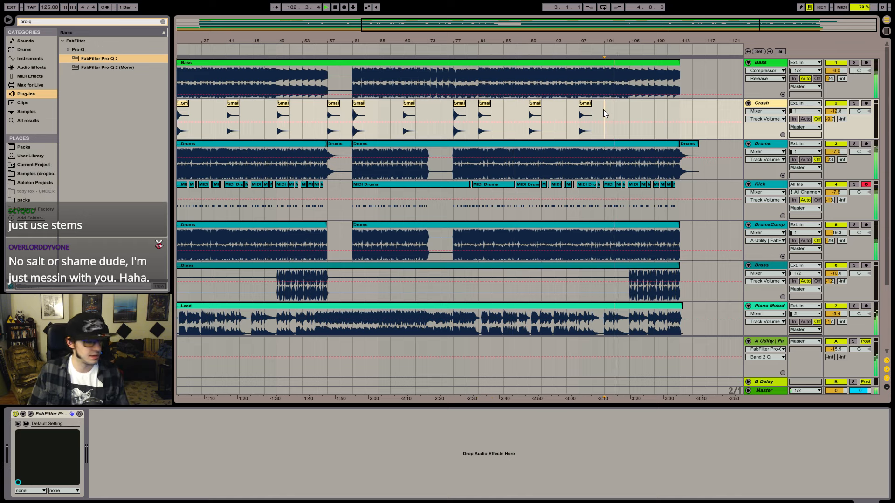
pyautogui.click(588, 108)
pyautogui.moveTo(454, 43); pyautogui.dragTo(495, 46)
pyautogui.click(636, 120)
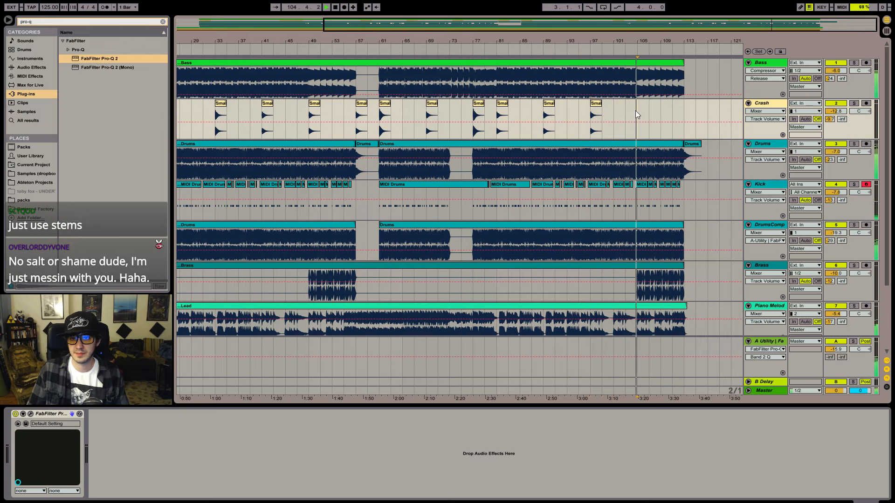
pyautogui.hotkey('ctrl', 'v')
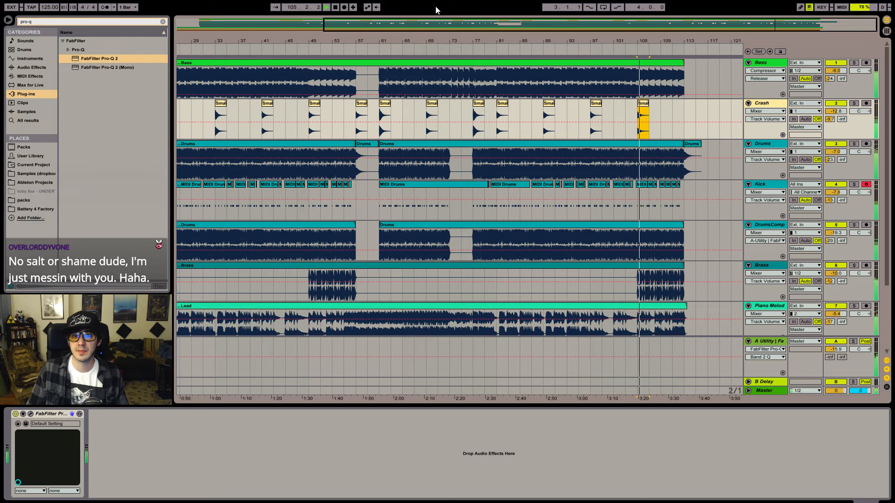
# - Play the song from the beginning to check the placed crashes in the arrangement
pyautogui.doubleClick(338, 10)
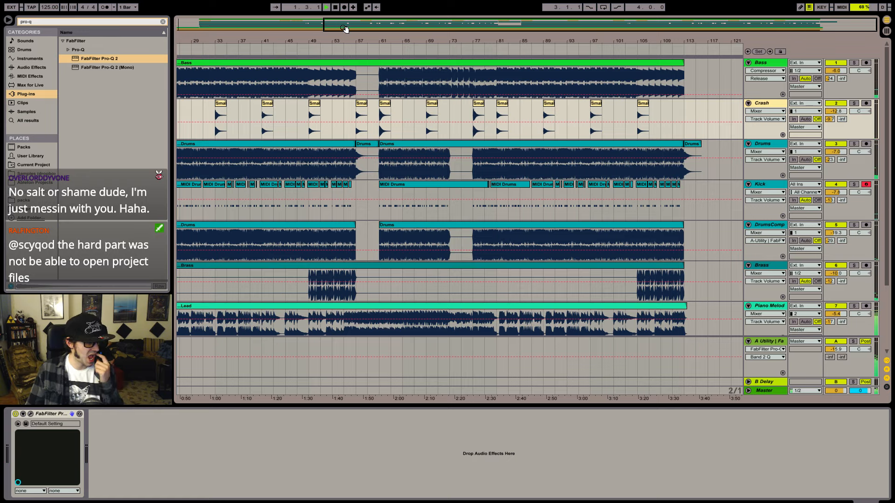
pyautogui.moveTo(316, 36); pyautogui.dragTo(295, 38)
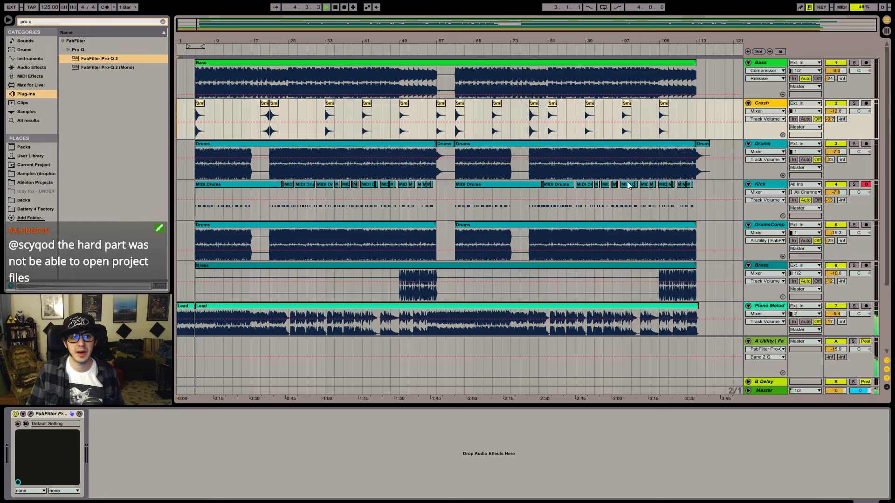
pyautogui.moveTo(197, 23); pyautogui.dragTo(185, 23)
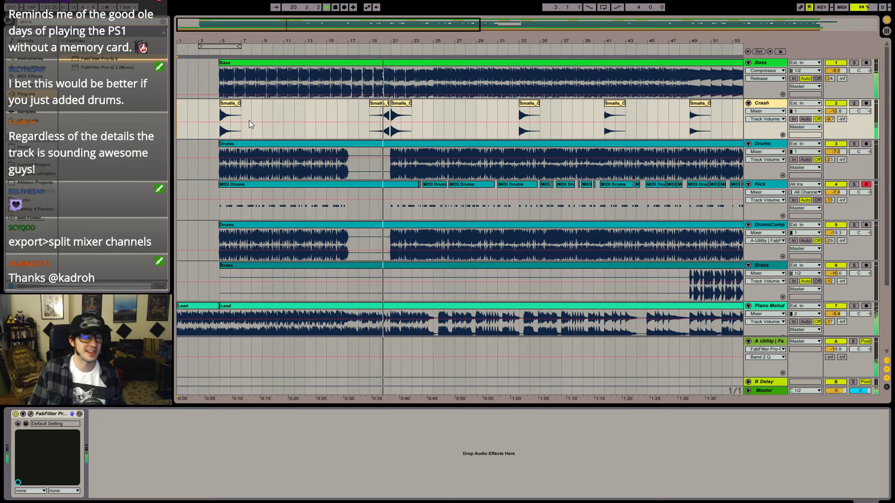
# - Copy the reversed crash from bar 19 to bar 59 so it leads into the crash at bar 61
pyautogui.moveTo(444, 41); pyautogui.dragTo(444, 27)
pyautogui.click(309, 104)
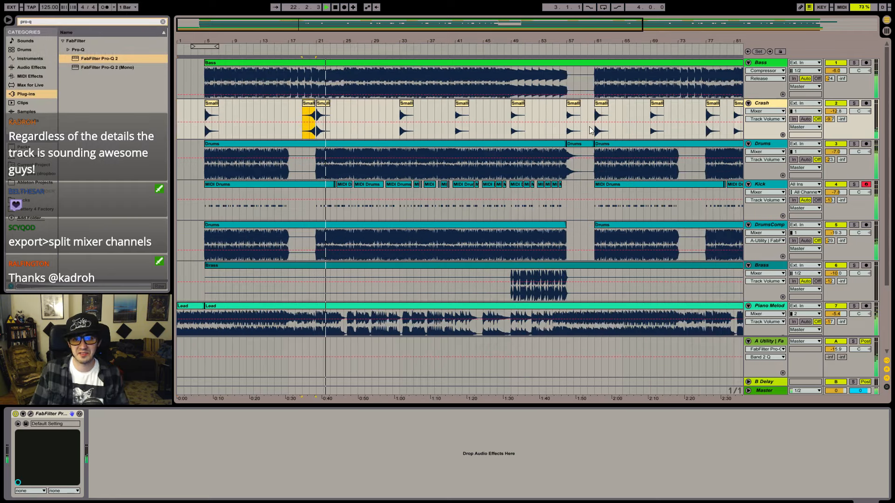
pyautogui.click(578, 131)
pyautogui.hotkey('ctrl', 'v')
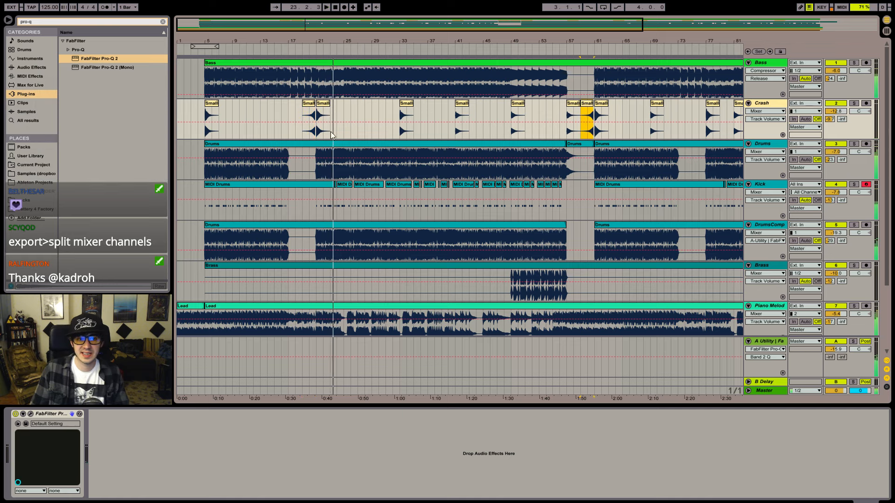
# - Copy the crash clip at bar 41 and paste it at bar 25 on the Crash track
pyautogui.click(326, 127)
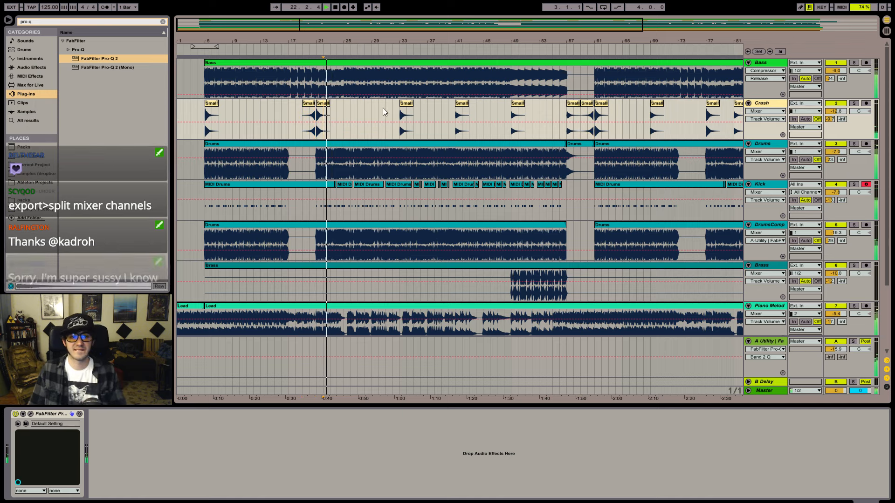
pyautogui.click(465, 106)
pyautogui.hotkey('ctrl', 'c')
pyautogui.click(345, 110)
pyautogui.hotkey('ctrl', 'v')
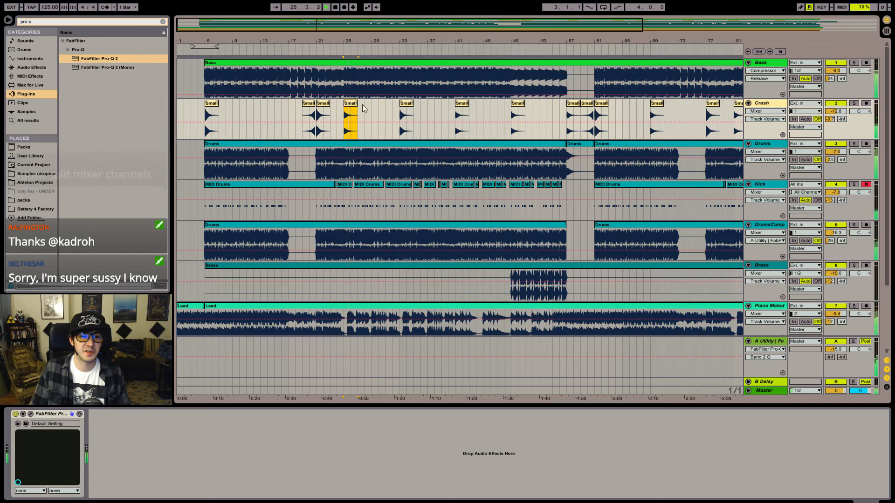
# - Set the Crash track's volume to -12.4 dB and place the start marker around bar 30
pyautogui.click(841, 112)
pyautogui.moveTo(841, 112); pyautogui.dragTo(841, 118)
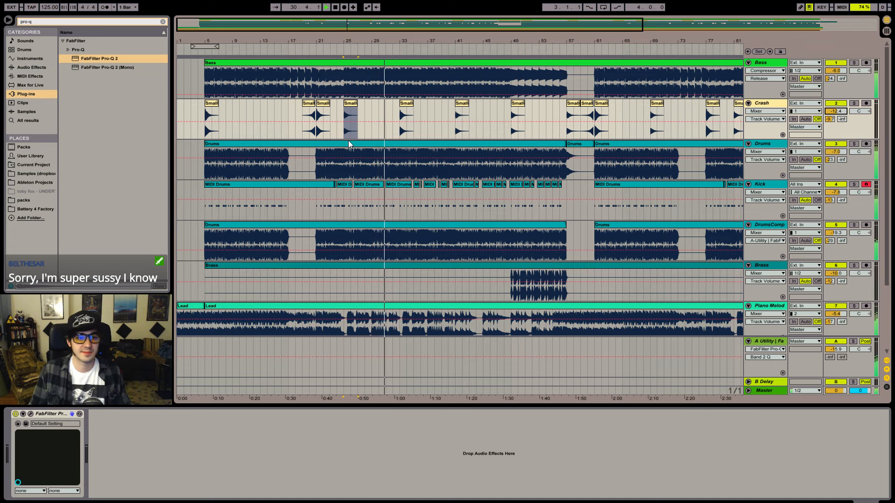
pyautogui.click(377, 134)
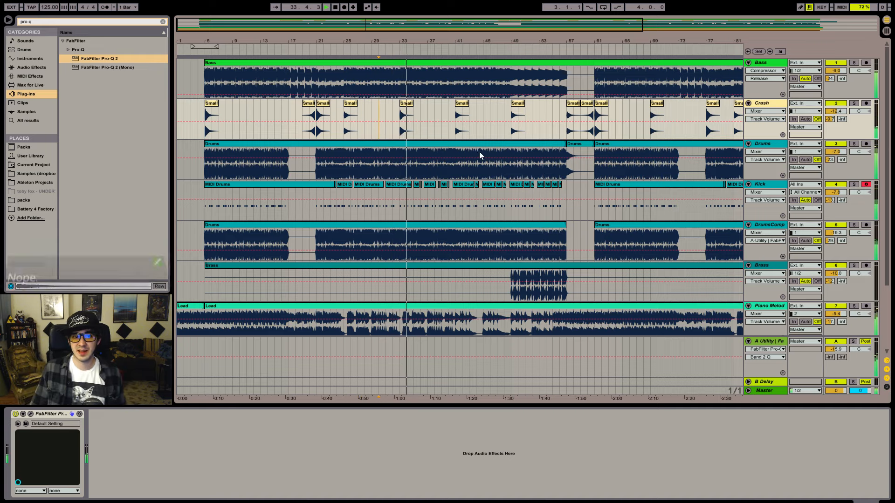
# - Solo the Drums track, set its Pro-Q 2 bell band to 24 dB/oct, about 2088 Hz, +1.60 dB and Q 1.533, and audition from bar 41
pyautogui.click(853, 144)
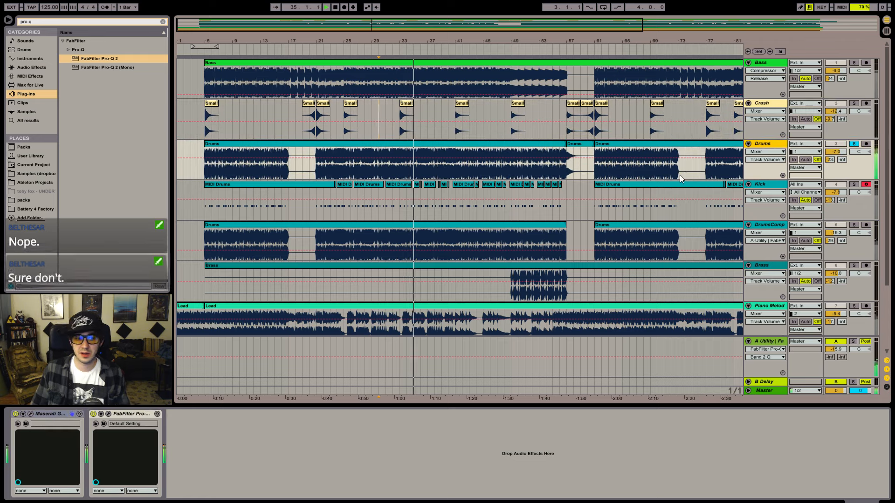
pyautogui.click(109, 414)
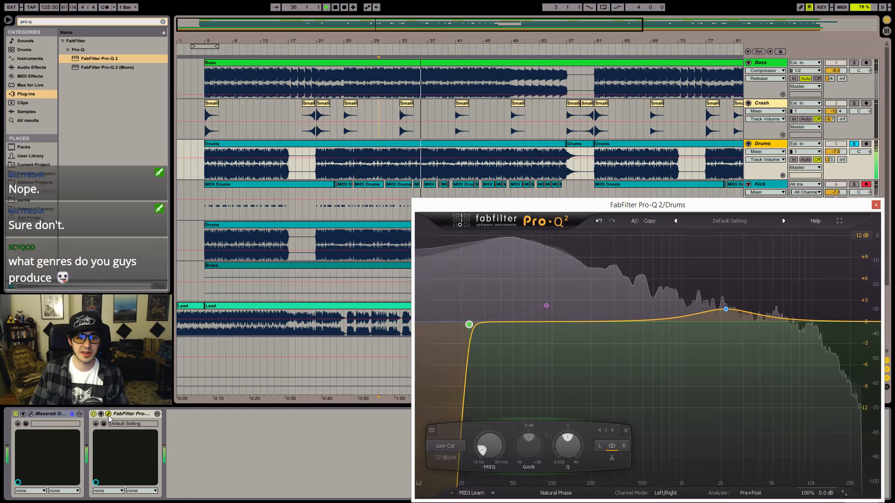
pyautogui.click(728, 310)
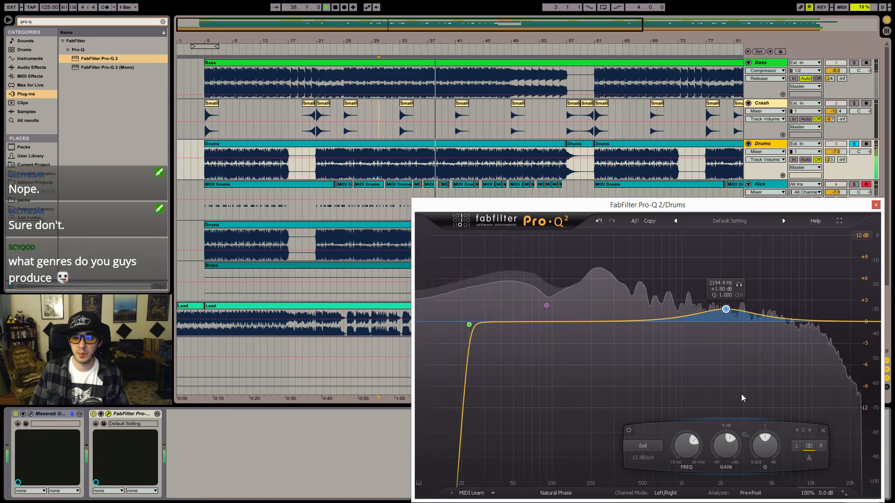
pyautogui.click(659, 463)
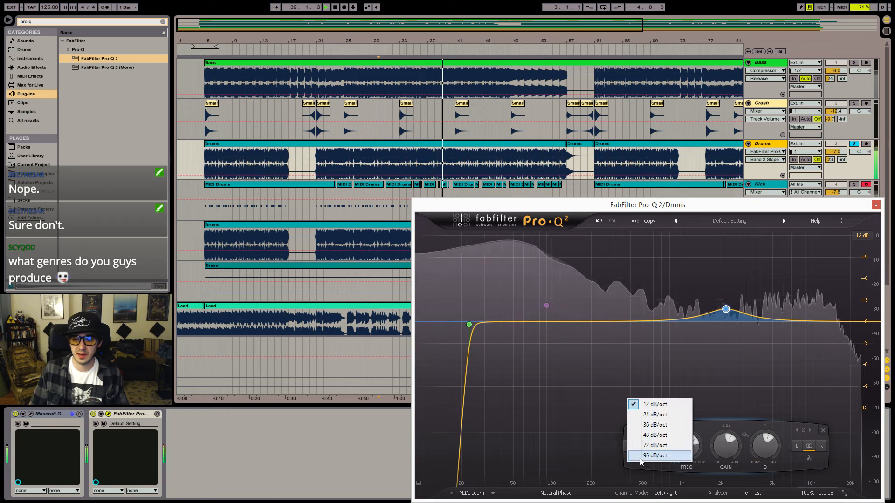
pyautogui.click(652, 402)
pyautogui.moveTo(728, 309); pyautogui.dragTo(725, 311)
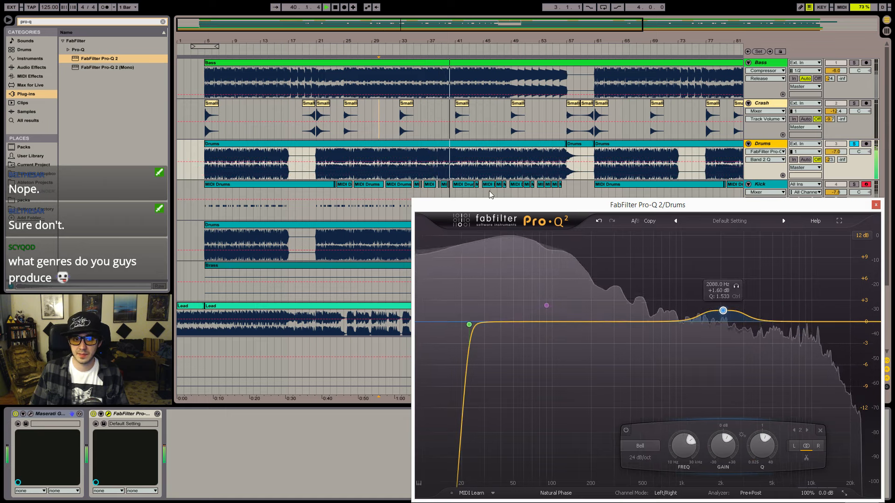
pyautogui.click(459, 157)
pyautogui.press('space')
pyautogui.press('space')
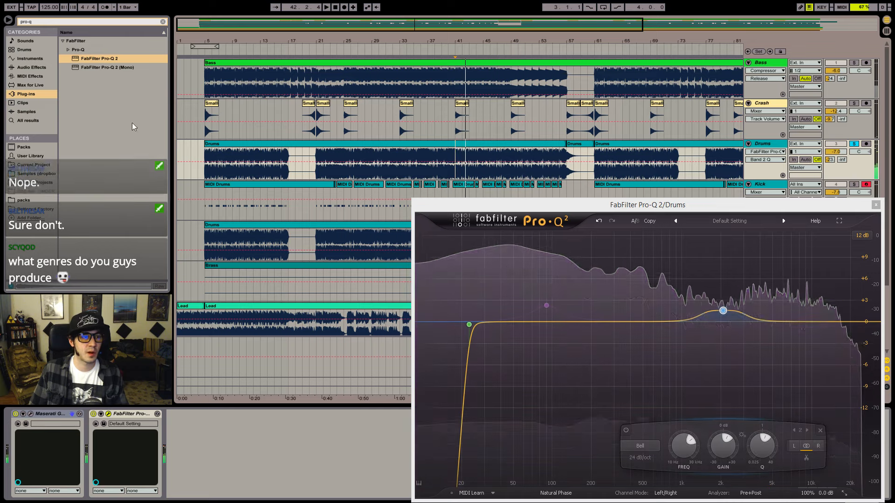
# - Insert FabFilter Pro-MB on the Drums track before Pro-Q 2, and close the Pro-Q 2 window
pyautogui.click(99, 21)
pyautogui.write('pro-mb')
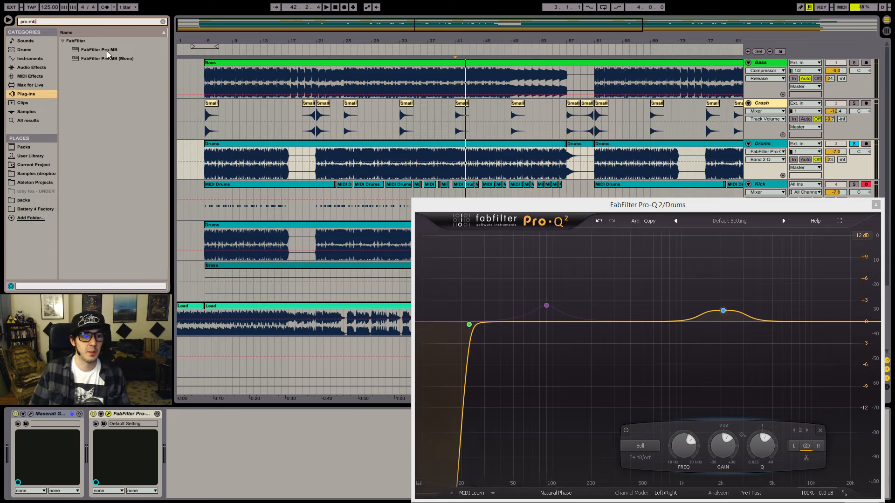
pyautogui.moveTo(107, 53); pyautogui.dragTo(107, 440)
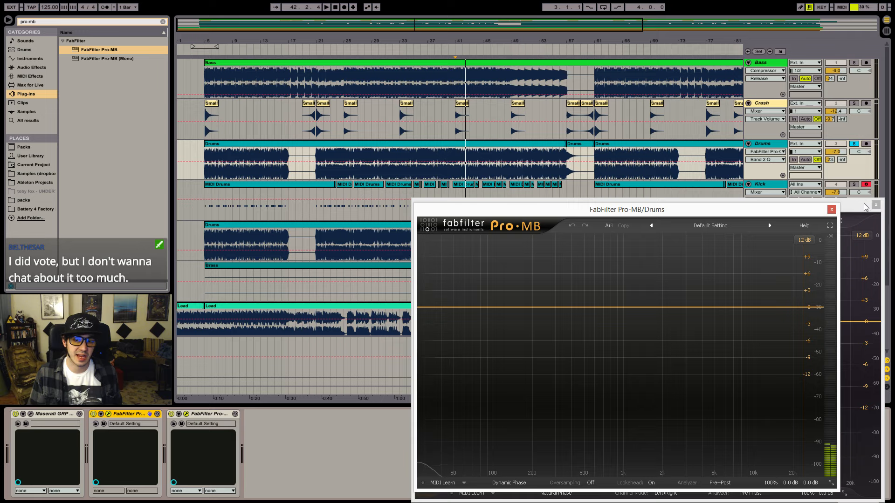
pyautogui.moveTo(864, 207); pyautogui.dragTo(500, 121)
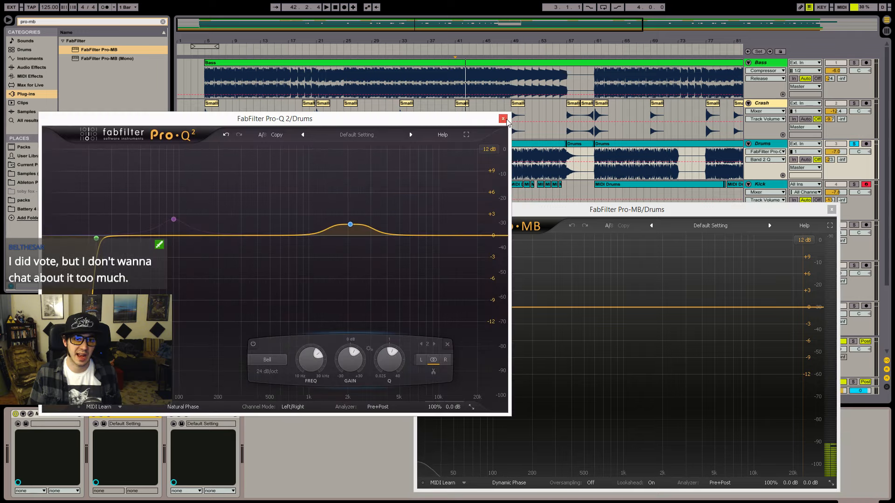
pyautogui.click(503, 119)
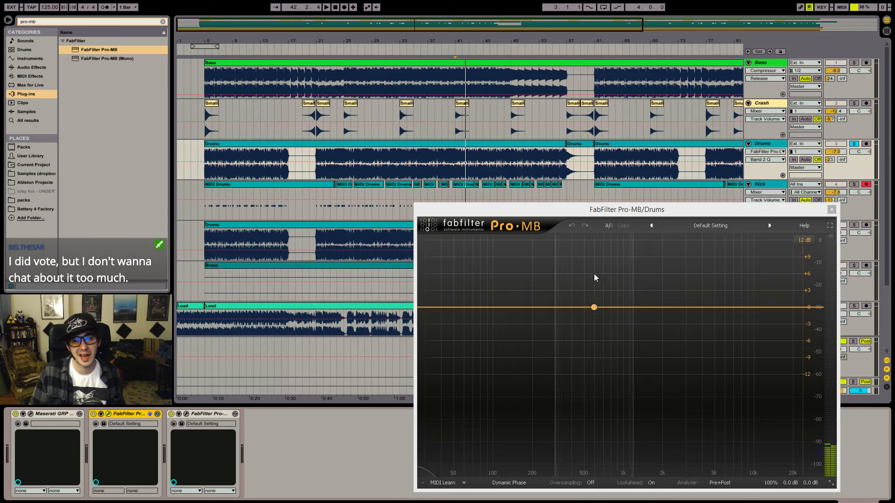
# - During playback, add a Pro-MB compression band at about 5280 Hz and set its threshold to about -7.4 dB
pyautogui.press('space')
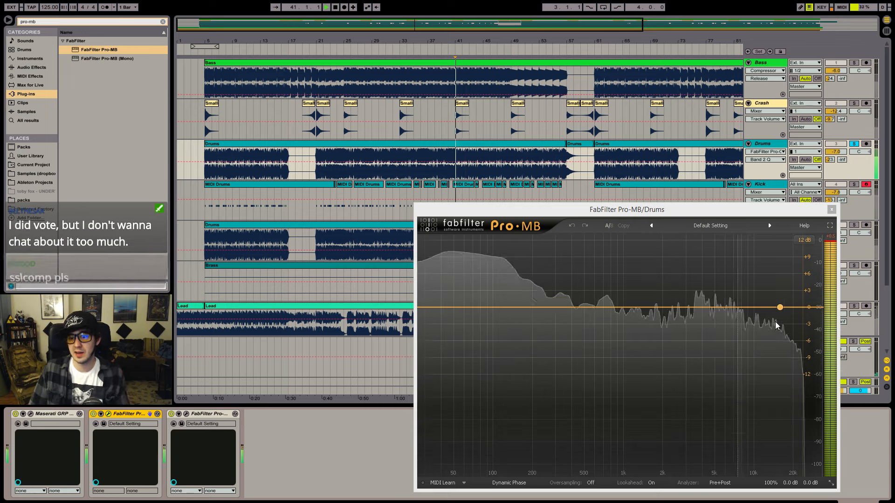
pyautogui.click(717, 311)
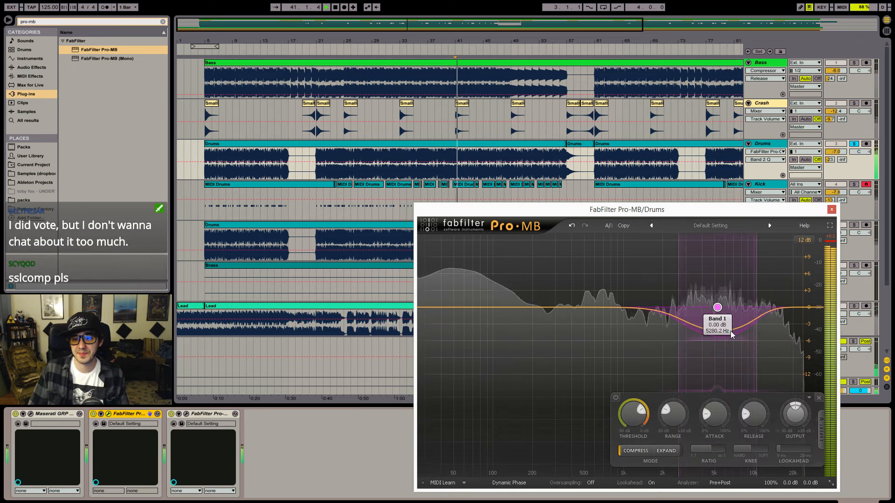
pyautogui.click(635, 420)
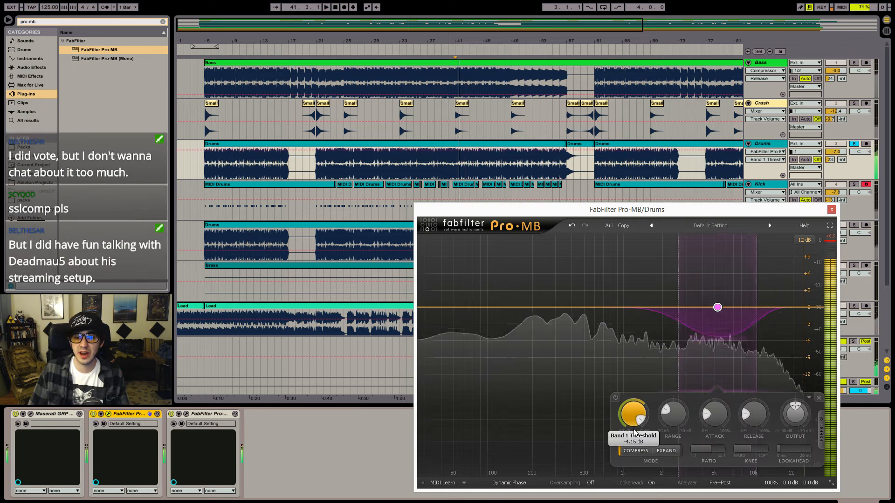
pyautogui.moveTo(635, 420); pyautogui.dragTo(628, 422)
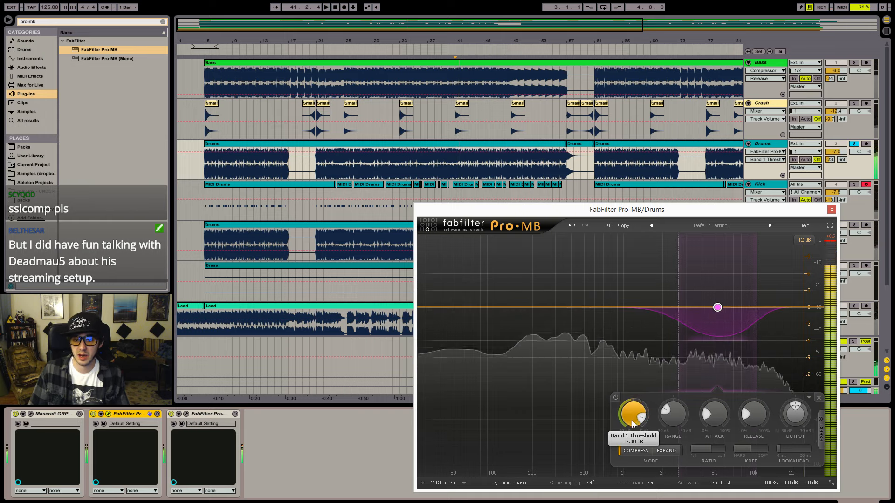
# - Deepen the band's range, lengthen its attack and readjust its threshold during playback
pyautogui.click(672, 427)
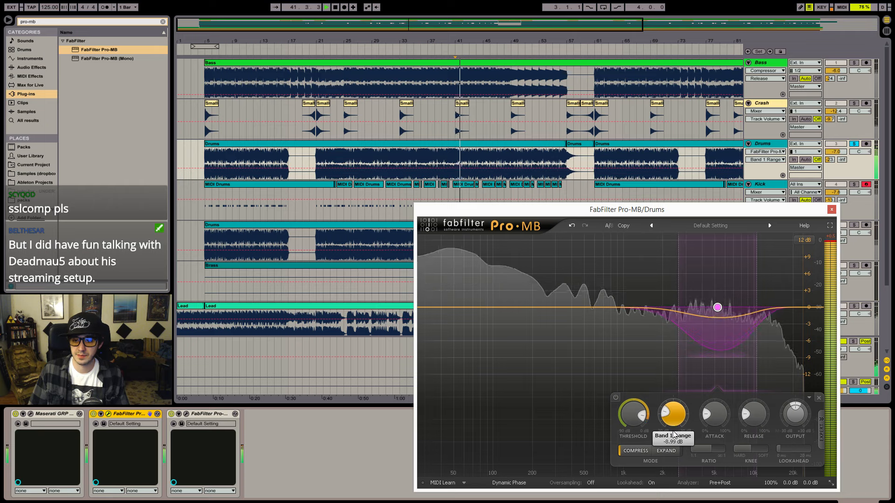
pyautogui.click(634, 406)
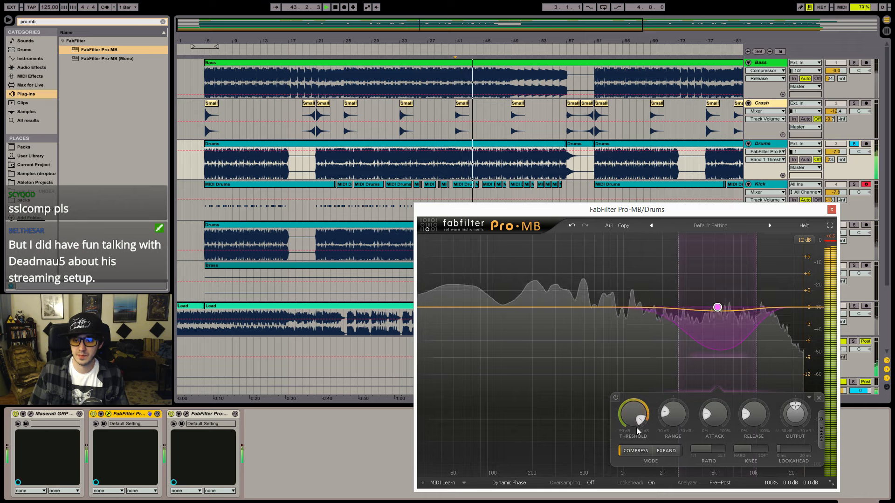
pyautogui.moveTo(714, 411); pyautogui.dragTo(671, 444)
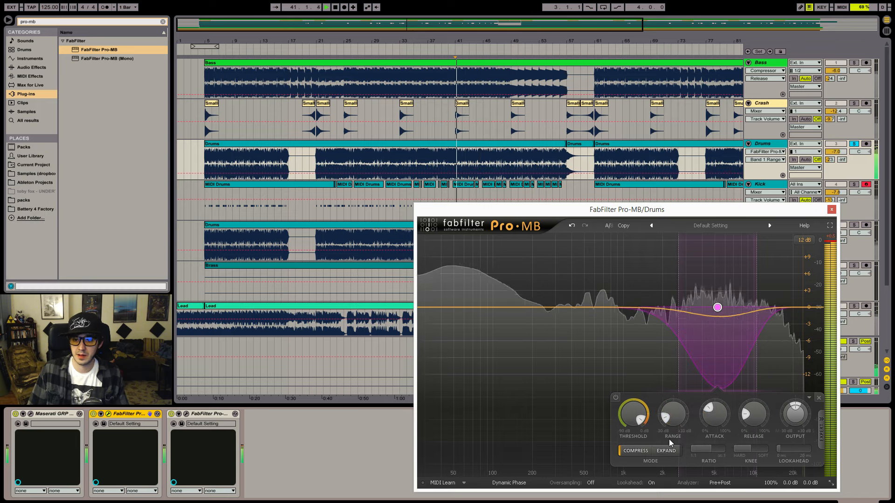
pyautogui.click(631, 436)
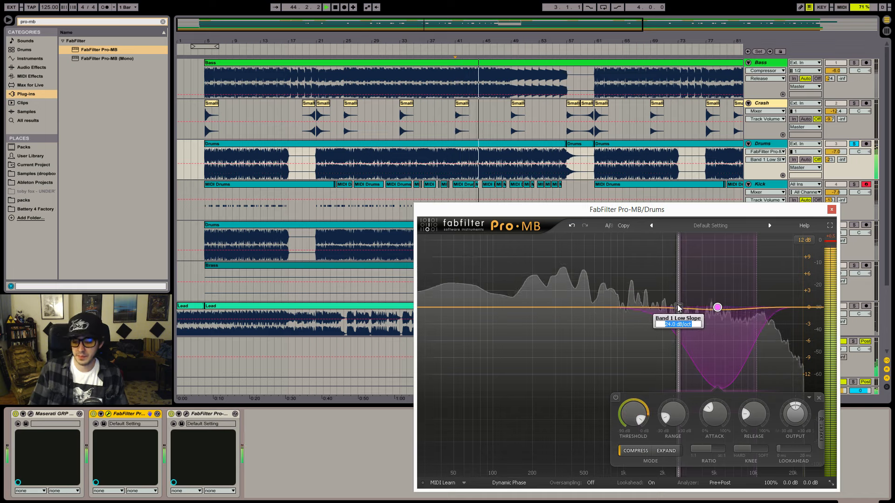
# - Narrow the band by raising its low crossover to about 2843 Hz and lowering its high crossover, with a high slope of 48 dB/oct
pyautogui.moveTo(679, 309); pyautogui.dragTo(682, 311)
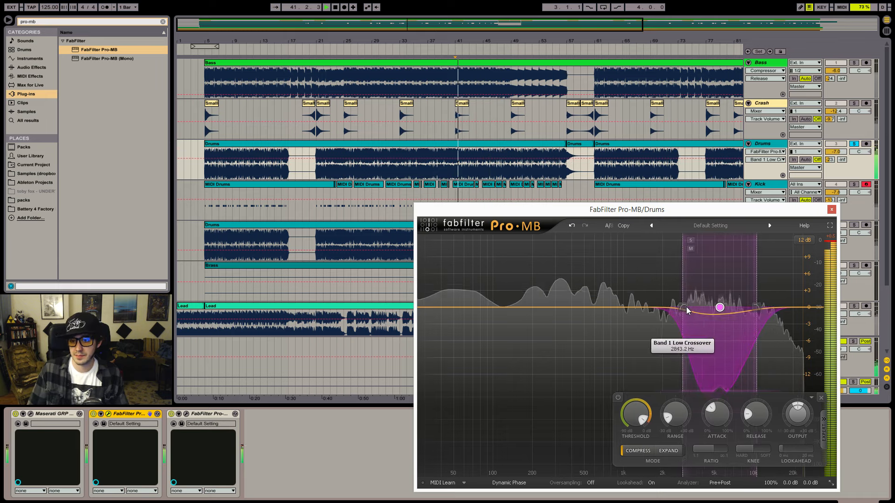
pyautogui.click(756, 308)
pyautogui.moveTo(756, 328); pyautogui.dragTo(745, 329)
pyautogui.doubleClick(745, 308)
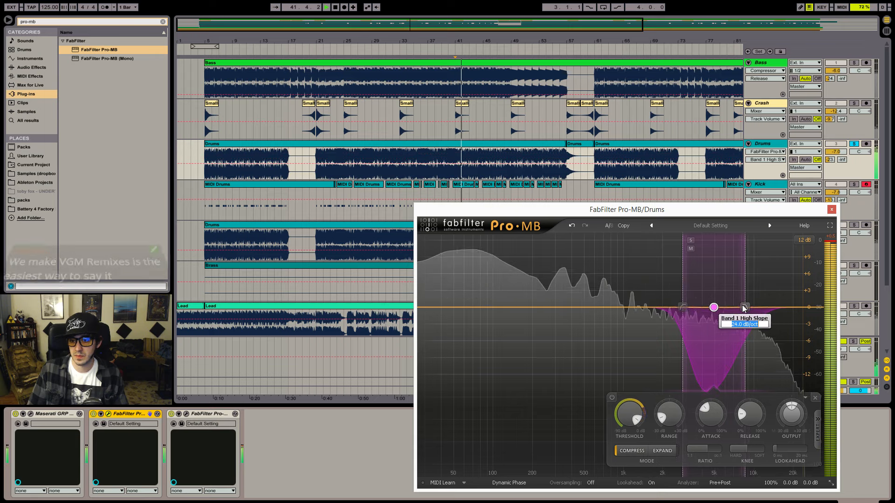
pyautogui.write('48')
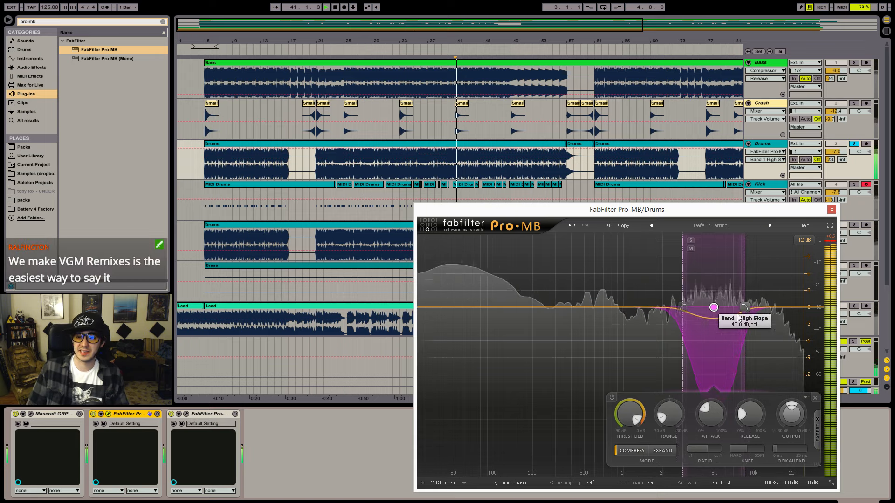
pyautogui.press('Return')
# - Lengthen the band's attack further and lower its threshold to about -8.65 dB
pyautogui.moveTo(674, 415)
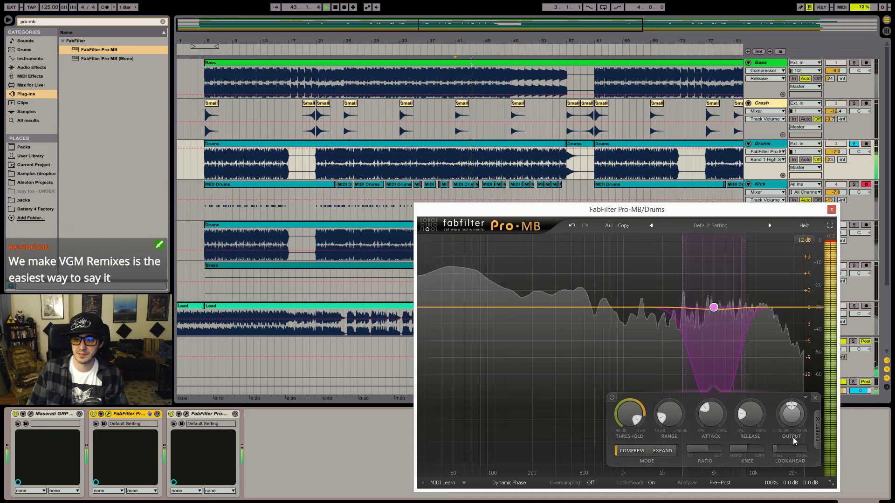
pyautogui.moveTo(710, 413); pyautogui.dragTo(704, 379)
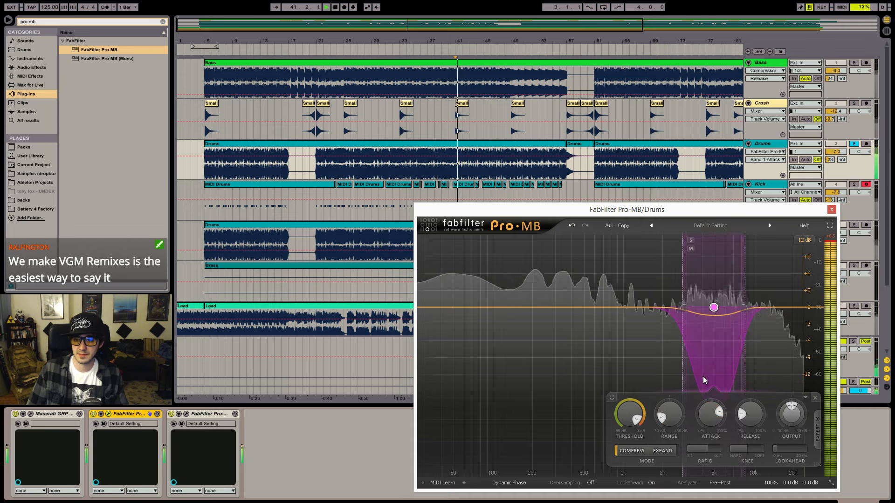
pyautogui.moveTo(678, 210); pyautogui.dragTo(660, 145)
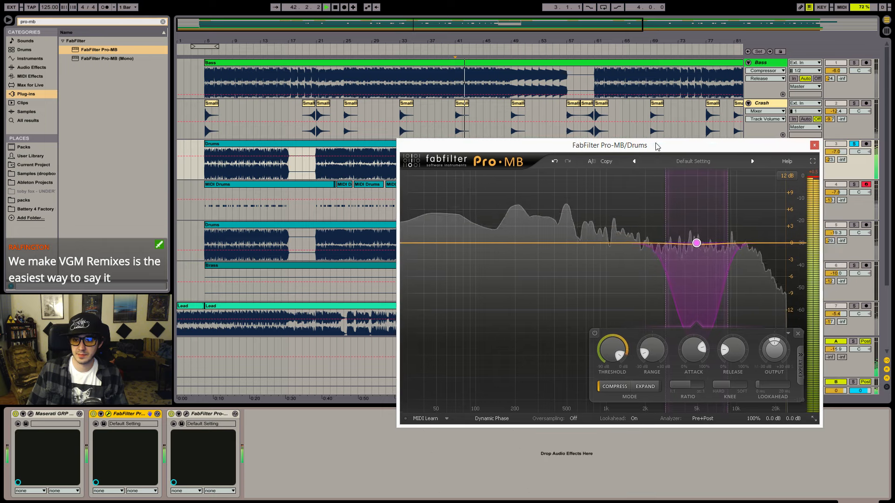
pyautogui.moveTo(611, 349)
pyautogui.moveTo(611, 348); pyautogui.dragTo(609, 365)
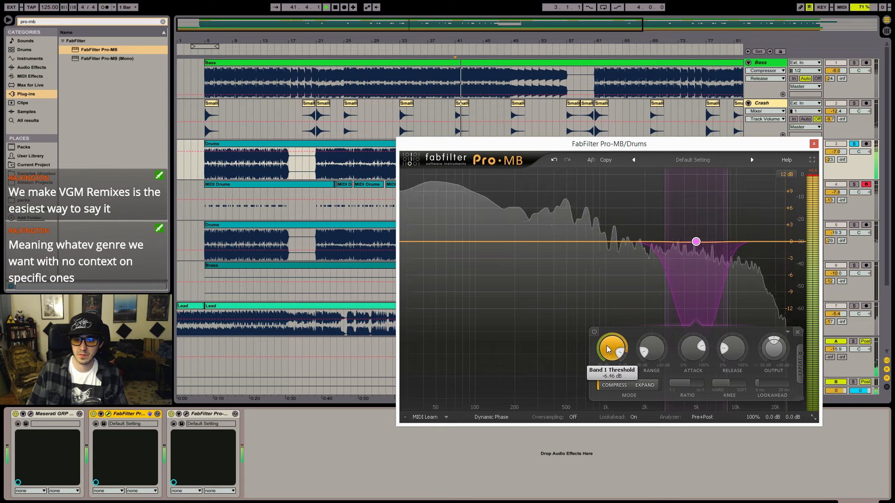
pyautogui.moveTo(610, 351); pyautogui.dragTo(607, 359)
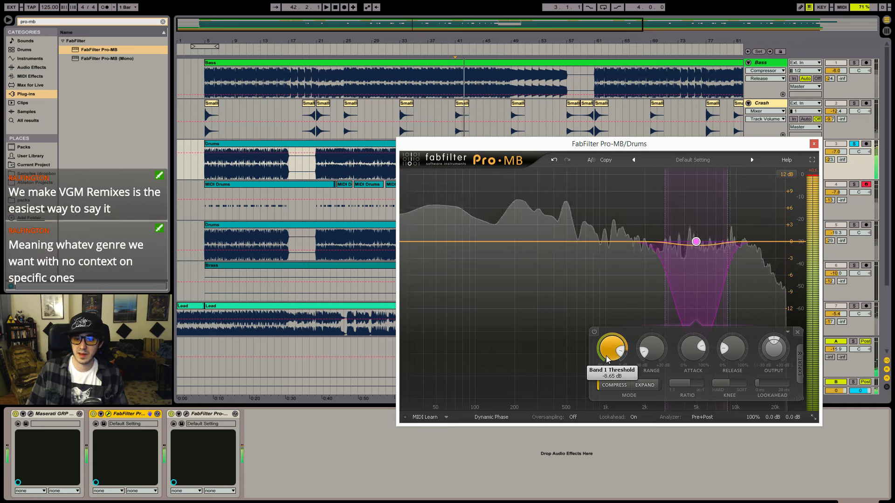
# - Set Pro-MB's oversampling to 2x, stop playback and close the plug-in window
pyautogui.click(573, 417)
pyautogui.click(588, 435)
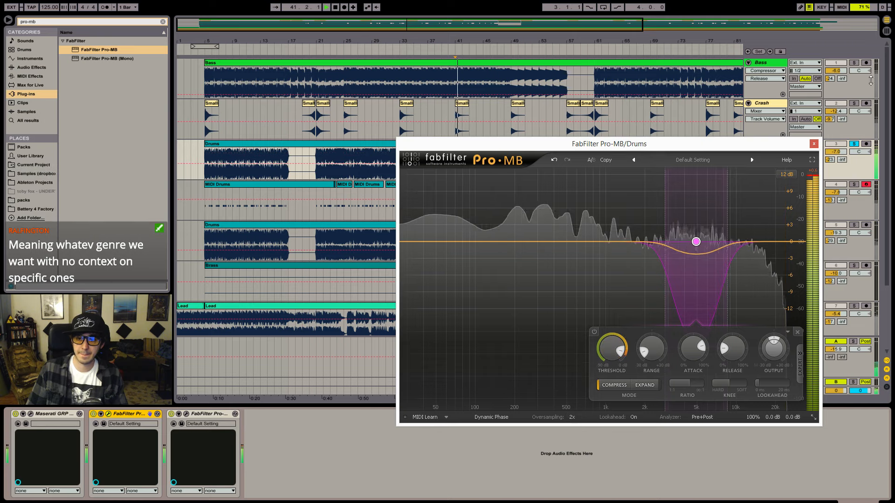
pyautogui.moveTo(693, 351)
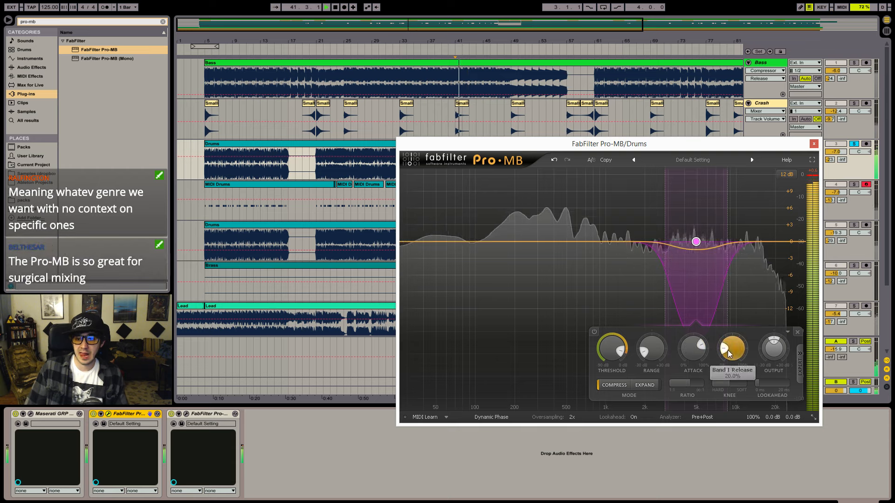
pyautogui.press('space')
pyautogui.click(813, 144)
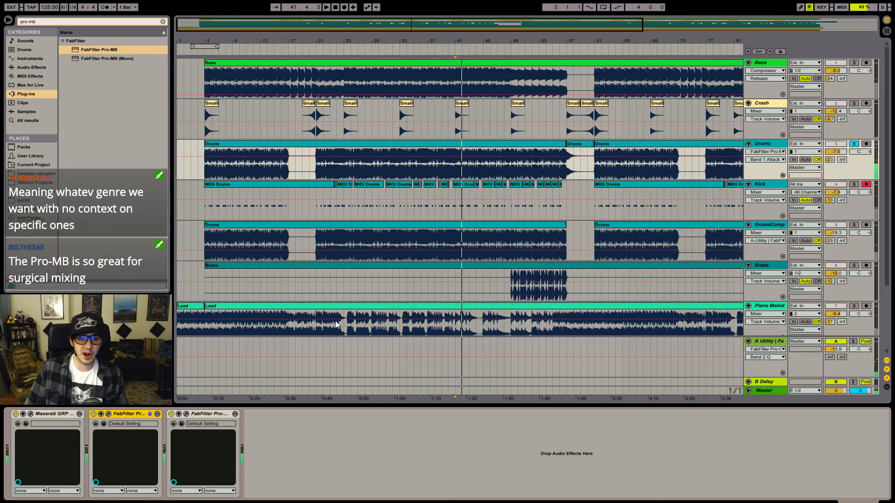
# - Raise the Crash track's volume to -6.7 dB and solo it in place of Drums for playback from bar 41
pyautogui.click(855, 103)
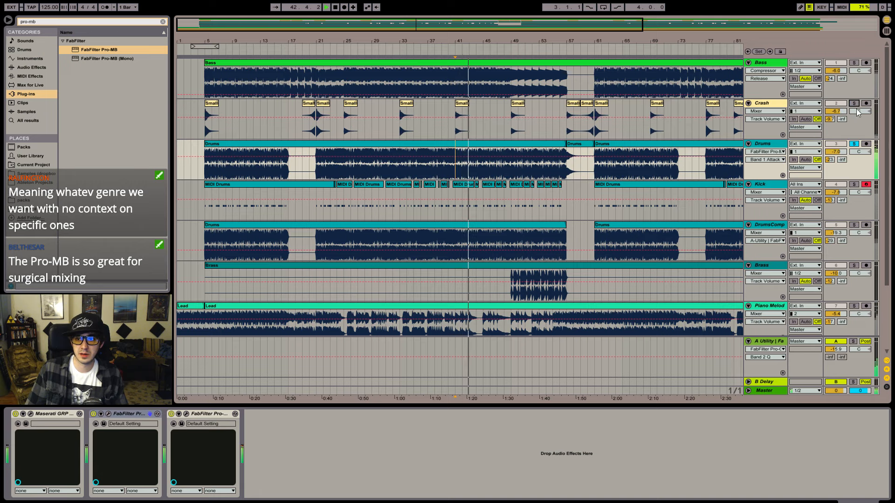
pyautogui.click(853, 63)
pyautogui.press('space')
pyautogui.press('space')
pyautogui.click(854, 103)
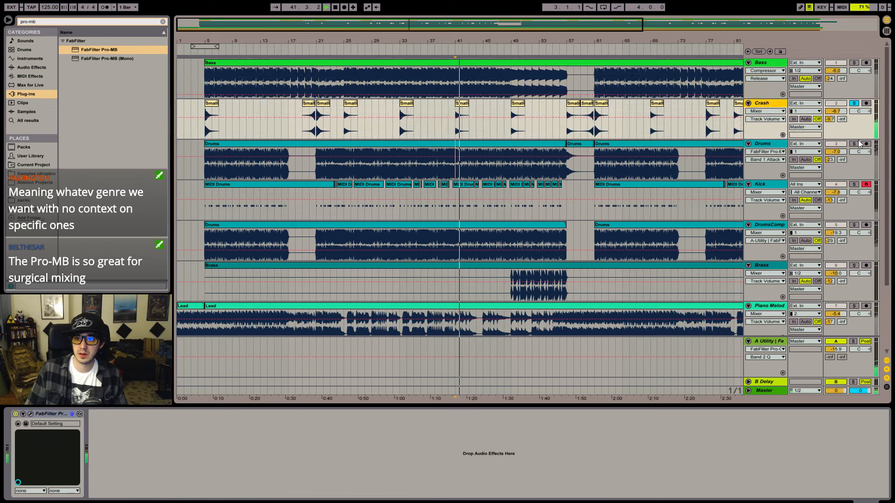
# - Open the Drums track's Pro-Q 2 and add a bell band at about 5 kHz with +0.58 dB of gain
pyautogui.press('space')
pyautogui.press('space')
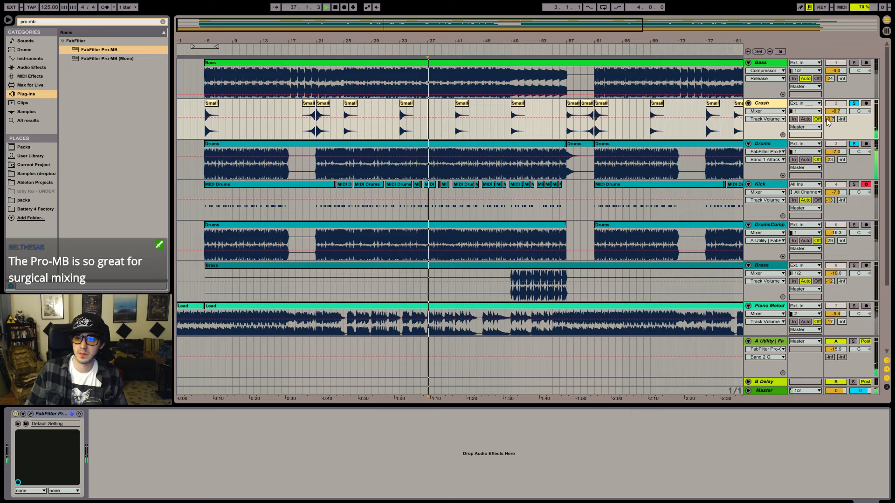
pyautogui.click(456, 169)
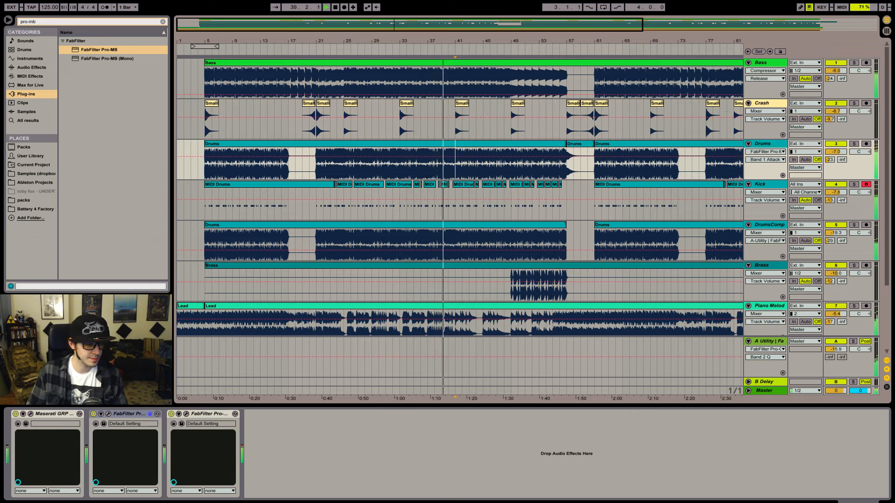
pyautogui.click(187, 415)
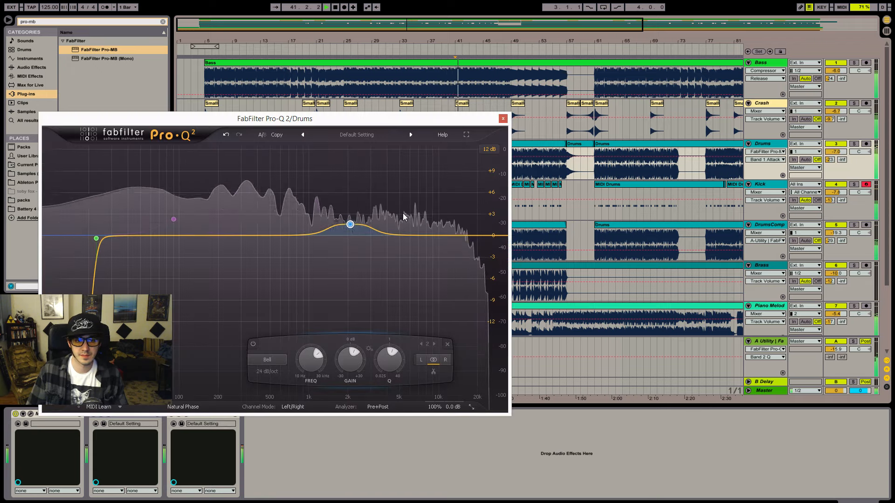
pyautogui.click(400, 234)
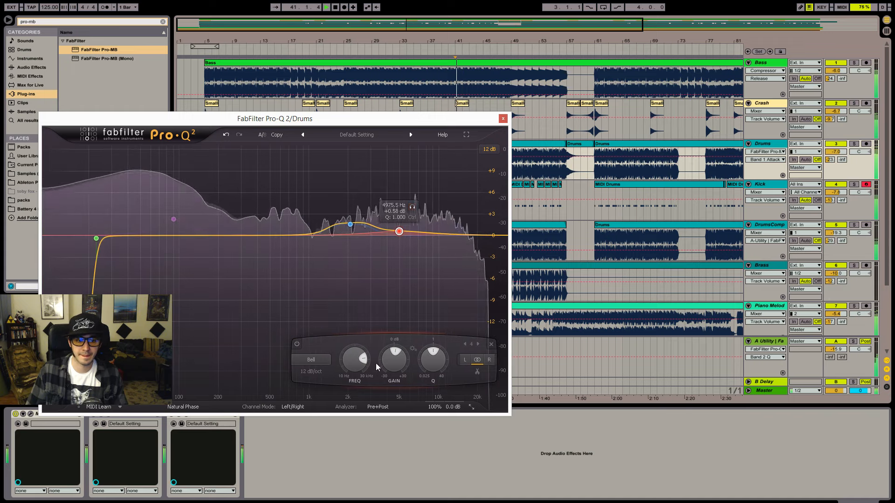
# - Switch Pro-Q 2's channel mode to Mid/Side and audition the new 5 kHz band on its own
pyautogui.click(300, 406)
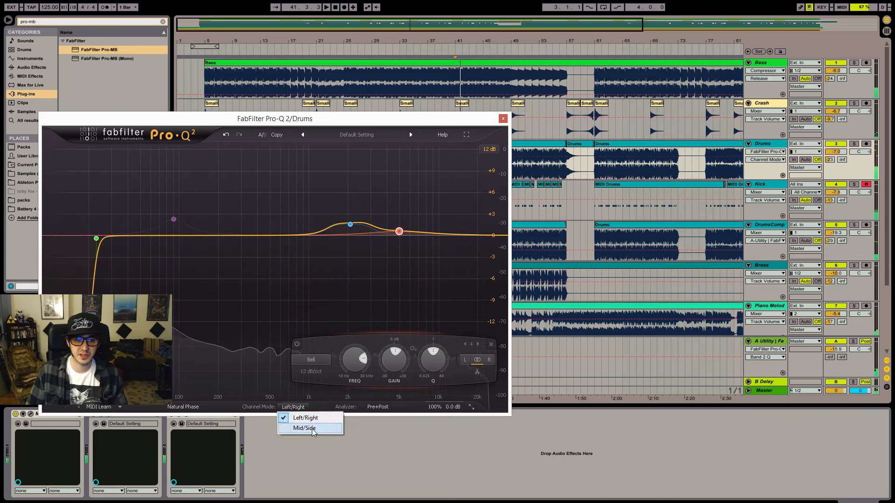
pyautogui.click(303, 483)
pyautogui.moveTo(412, 209)
pyautogui.press('space')
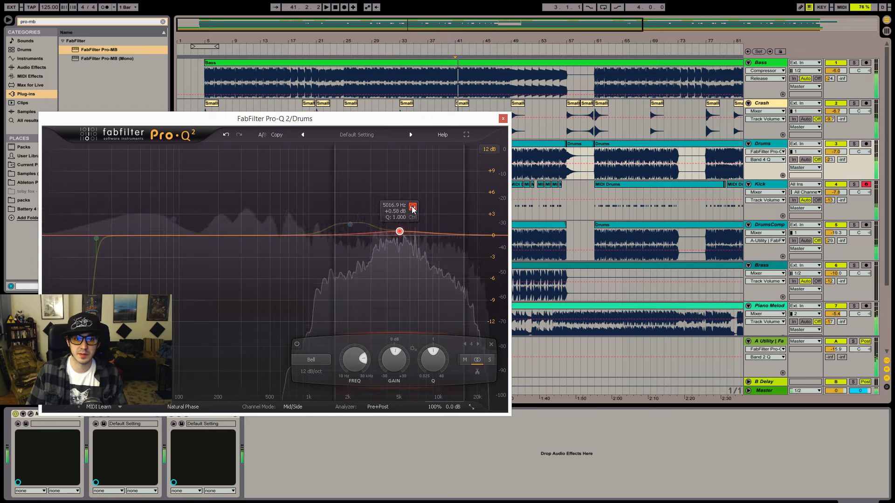
pyautogui.press('space')
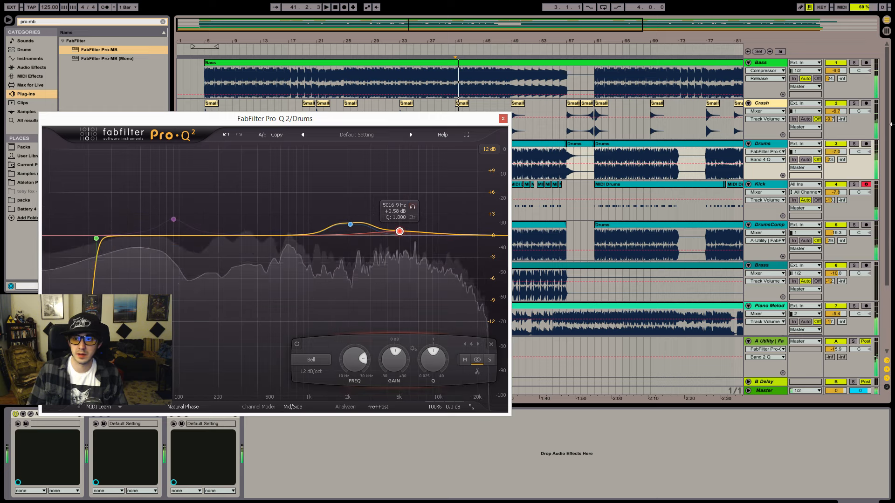
# - Solo the Drums track and give the 5 kHz band a 48 dB/oct slope and a Q of 2.474
pyautogui.click(850, 144)
pyautogui.press('space')
pyautogui.press('space')
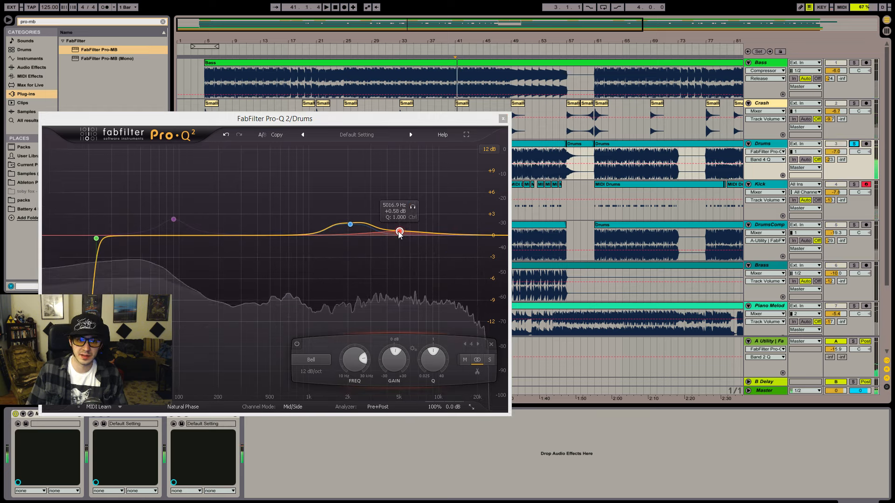
pyautogui.click(310, 371)
pyautogui.click(322, 413)
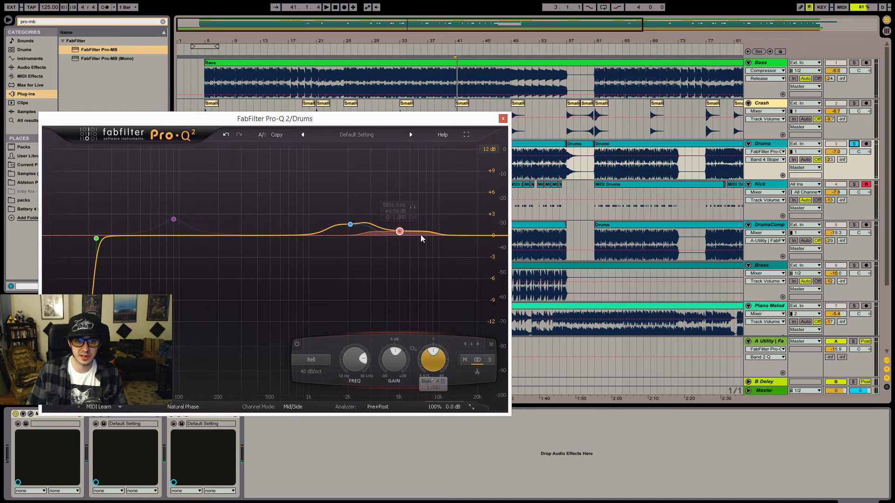
pyautogui.press('space')
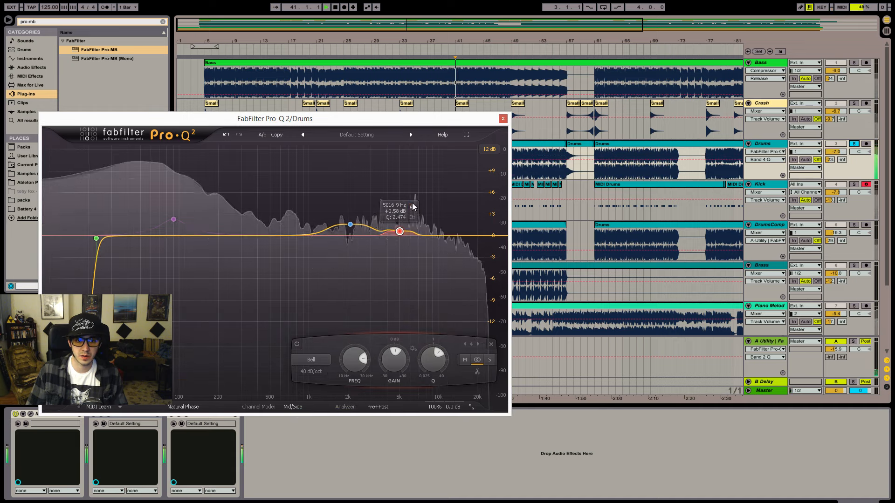
# - Audition the upper bell band and adjust it to about 5100 Hz, +2.08 dB gain and a Q of 1.495
pyautogui.click(411, 207)
pyautogui.press('space')
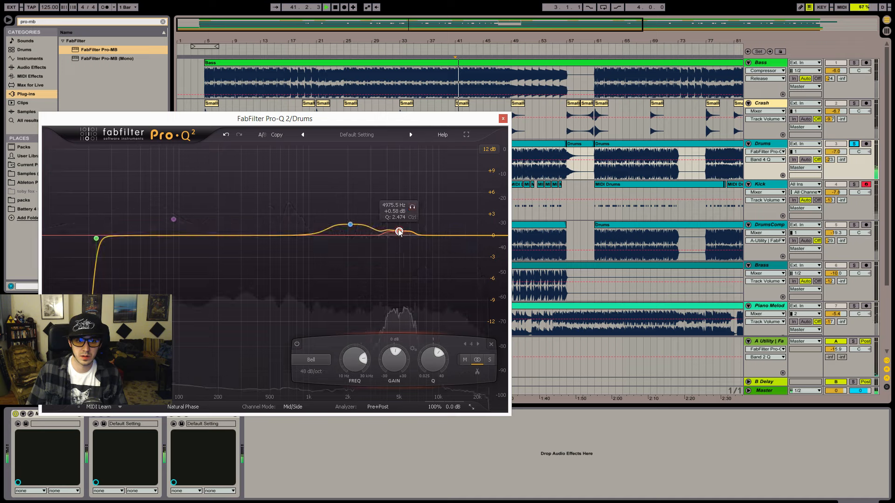
pyautogui.press('space')
pyautogui.moveTo(399, 231); pyautogui.dragTo(398, 221)
pyautogui.press('space')
pyautogui.moveTo(429, 361); pyautogui.dragTo(428, 358)
pyautogui.press('space')
pyautogui.click(411, 197)
pyautogui.moveTo(411, 198)
pyautogui.mouseDown()
pyautogui.moveTo(404, 199)
pyautogui.moveTo(414, 197)
pyautogui.mouseUp()
pyautogui.moveTo(438, 354); pyautogui.dragTo(438, 360)
pyautogui.click(414, 255)
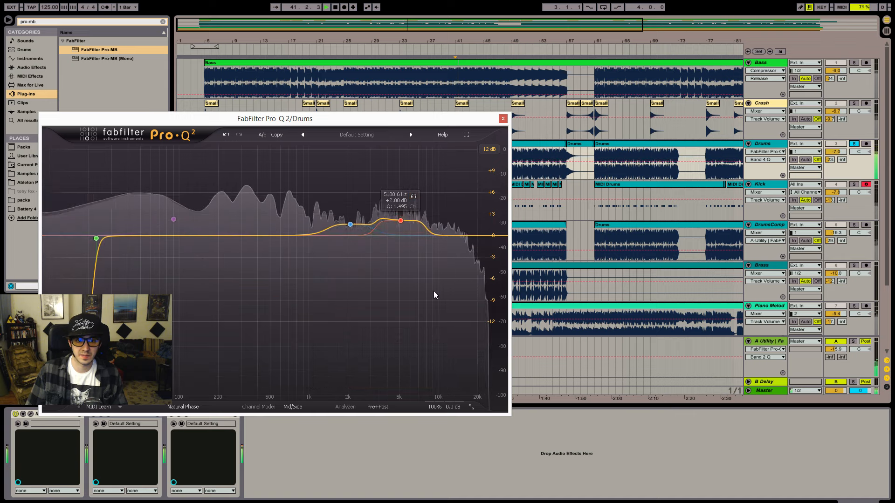
# - Lower the upper bell band to about 4695 Hz and restrict it to the mid channel
pyautogui.press('space')
pyautogui.moveTo(400, 220); pyautogui.dragTo(396, 220)
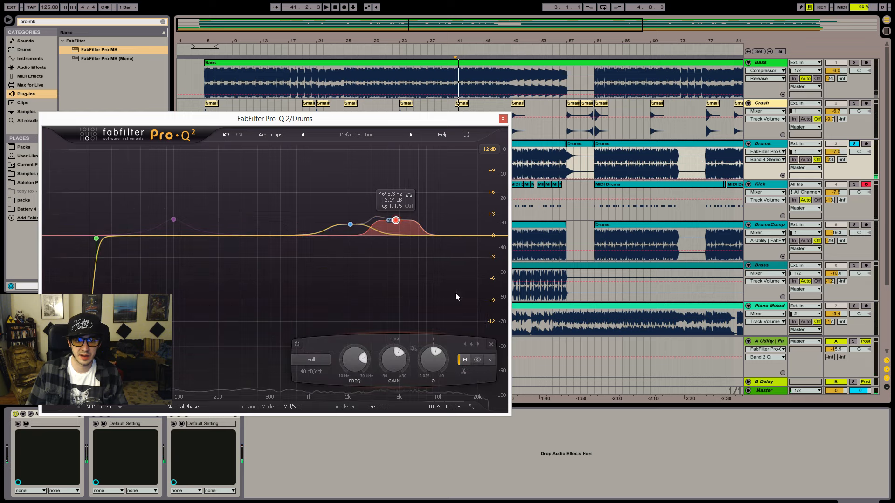
pyautogui.press('space')
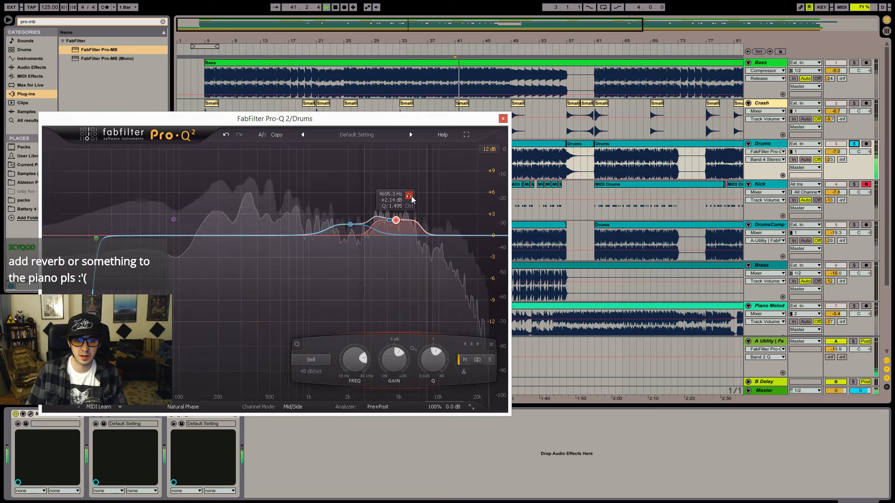
# - Turn the mid-channel band into a cut of about -1.31 dB, play the drums and close the EQ window
pyautogui.moveTo(396, 350)
pyautogui.mouseDown()
pyautogui.moveTo(393, 366)
pyautogui.moveTo(390, 353)
pyautogui.mouseUp()
pyautogui.press('space')
pyautogui.press('space')
pyautogui.press('space')
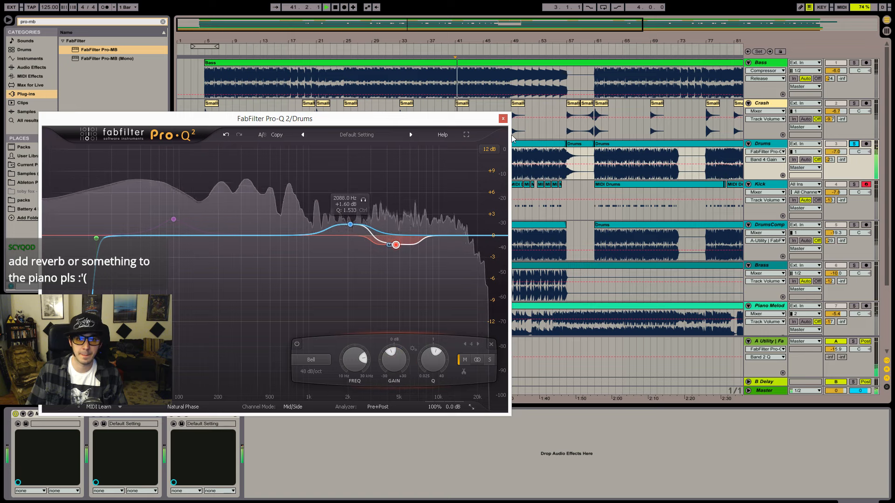
pyautogui.click(503, 119)
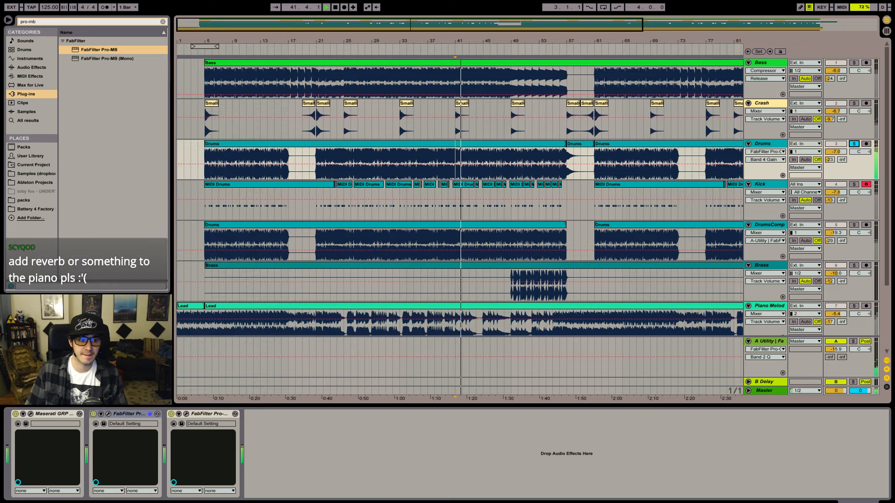
pyautogui.click(186, 415)
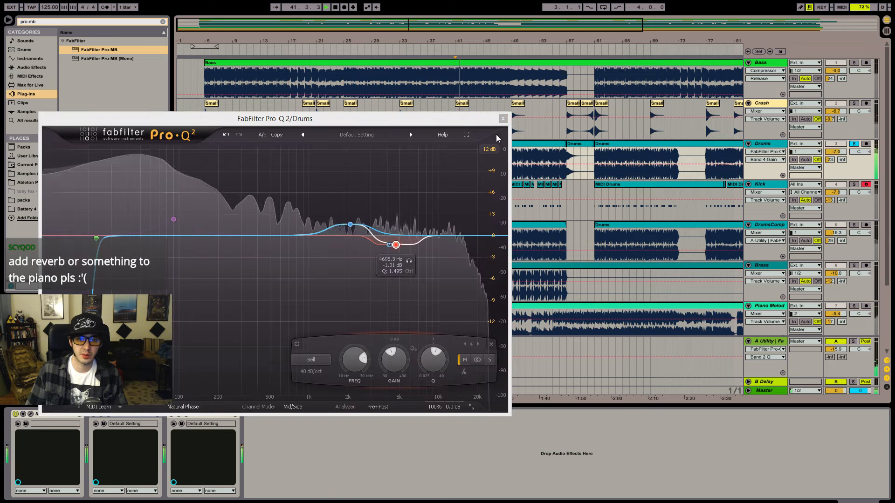
pyautogui.click(502, 119)
# - Reduce the mix of the Drums track's Pro-MB to about 72% and close its window
pyautogui.click(109, 414)
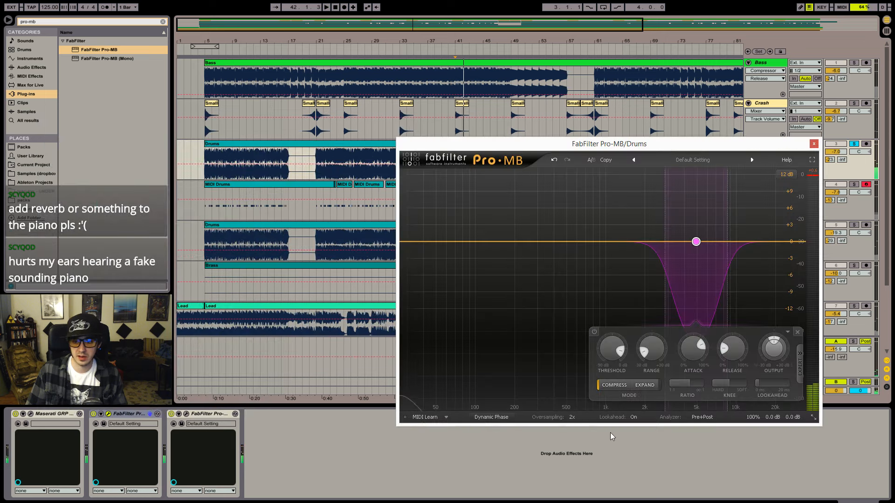
pyautogui.moveTo(752, 418)
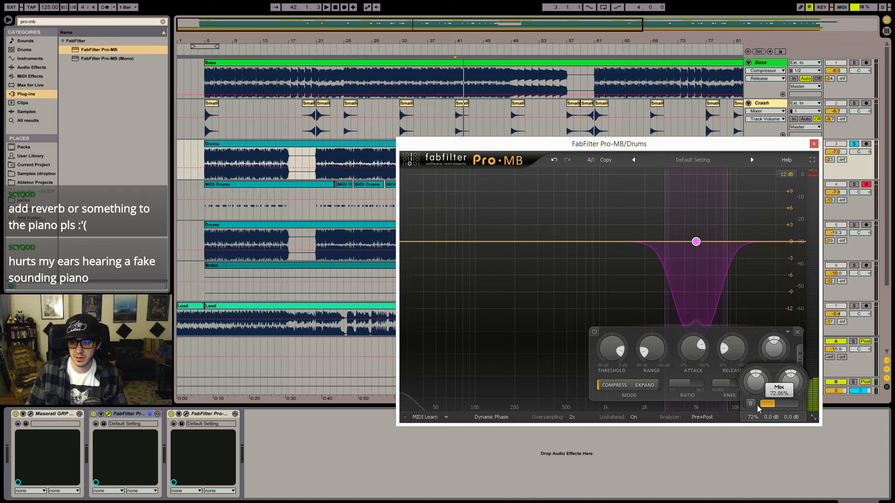
pyautogui.click(813, 143)
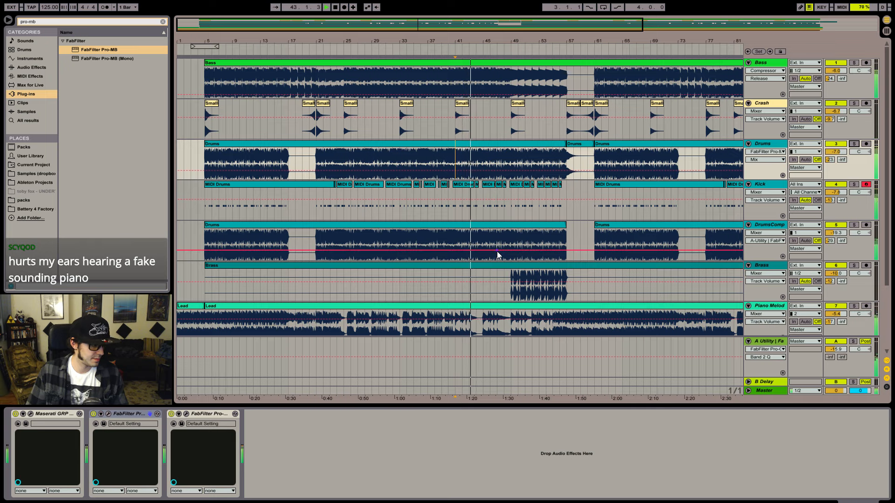
# - Solo the Piano Melody track and raise the A Utility sends to about -11 dB for Piano Melody and -12 dB for Piano Harmony
pyautogui.scroll(-2, 497, 245)
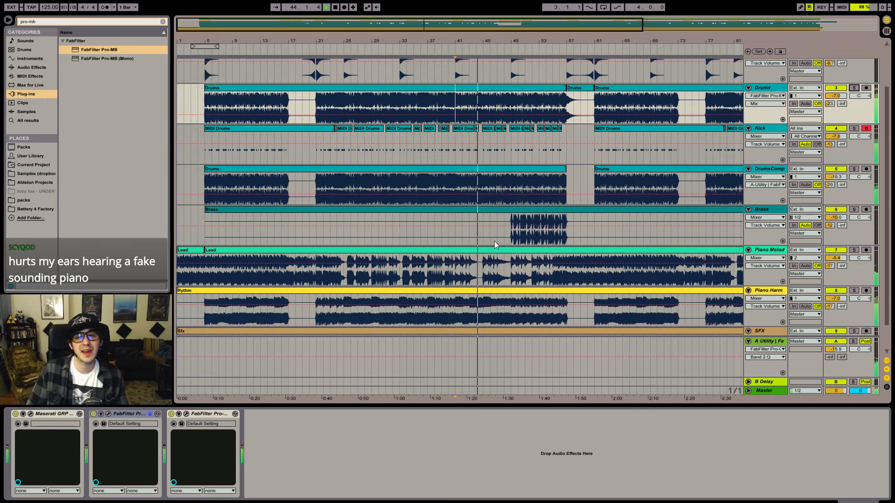
pyautogui.scroll(-1, 494, 241)
pyautogui.click(854, 223)
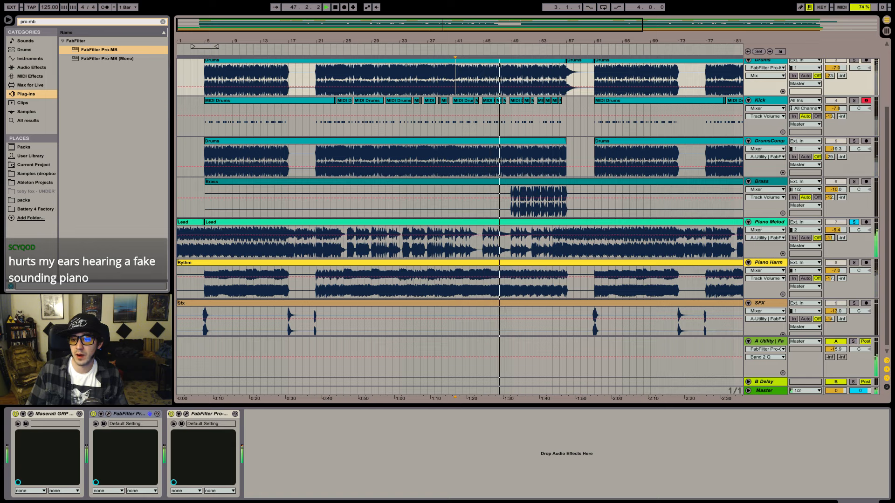
pyautogui.click(780, 264)
pyautogui.click(829, 279)
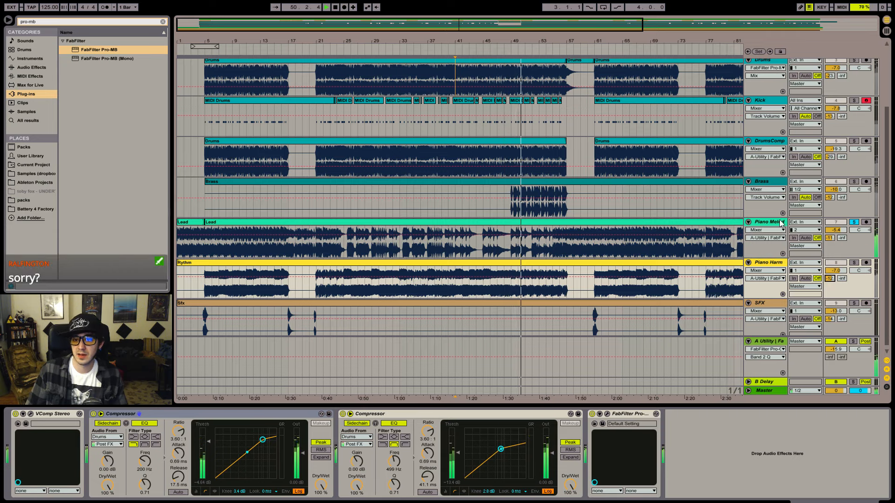
# - Raise the Piano Melody track's send to the B Delay return to about -0.6 dB
pyautogui.click(841, 238)
pyautogui.moveTo(841, 238); pyautogui.dragTo(842, 184)
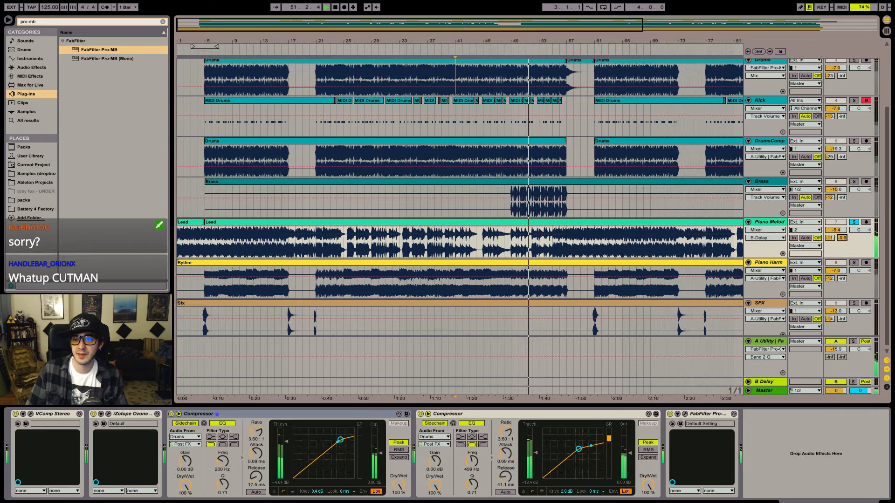
# - Try a right-channel time of 8 on the B Delay return and play the piano melody from about bar 42
pyautogui.click(780, 382)
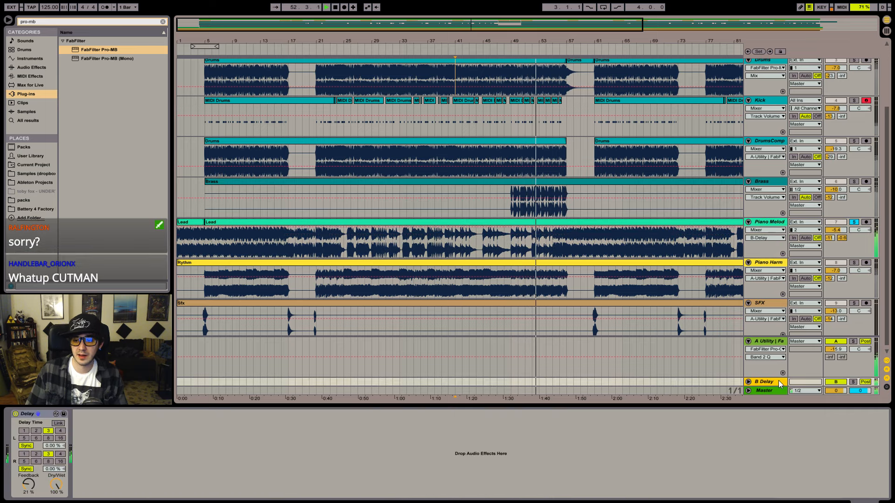
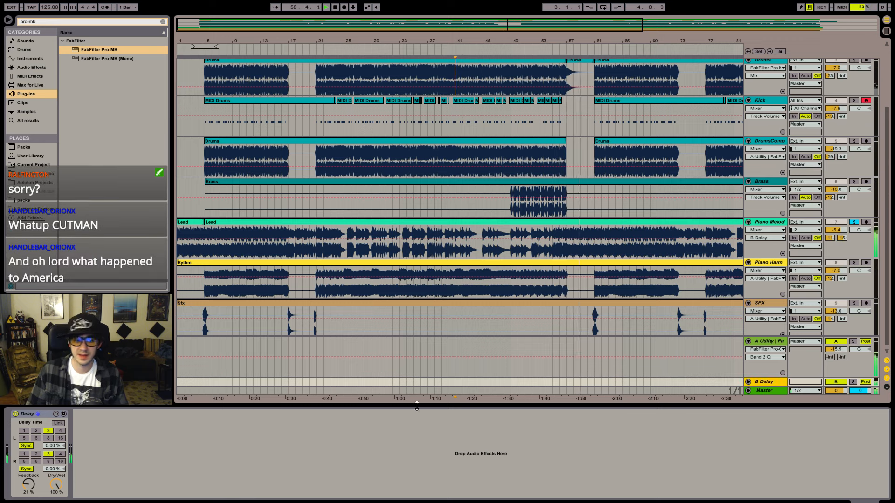
pyautogui.click(48, 461)
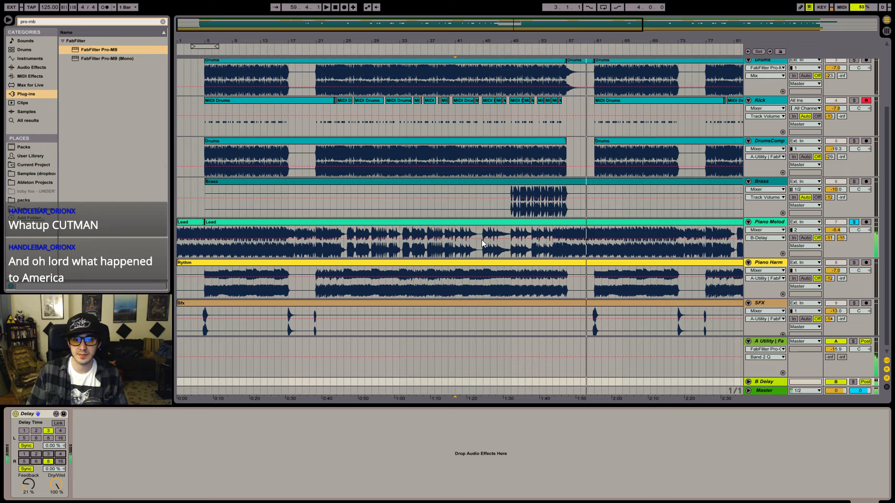
pyautogui.click(463, 236)
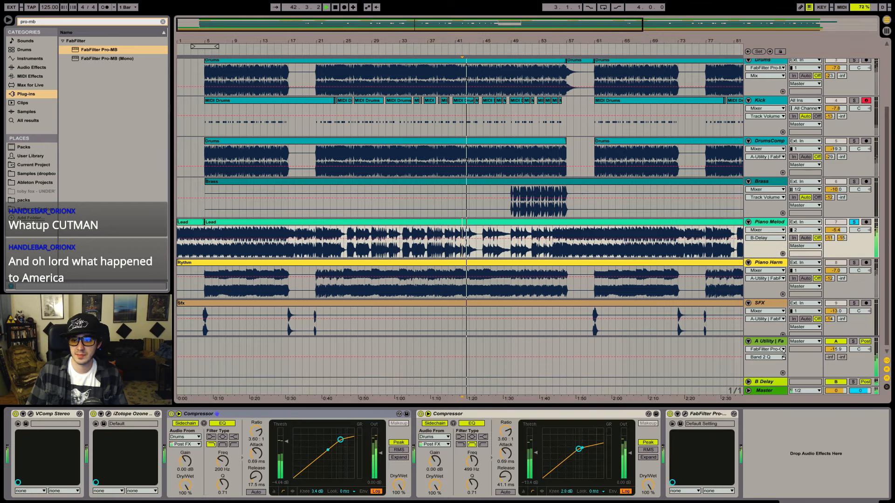
# - Find FabFilter Pro-Q 2 in the browser and add it after the Delay on the B Delay return
pyautogui.click(768, 382)
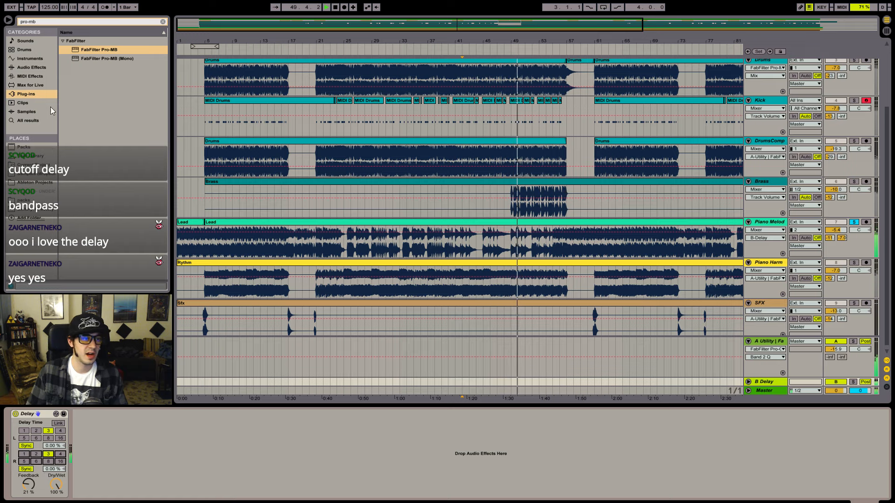
pyautogui.click(85, 22)
pyautogui.write('pro-q')
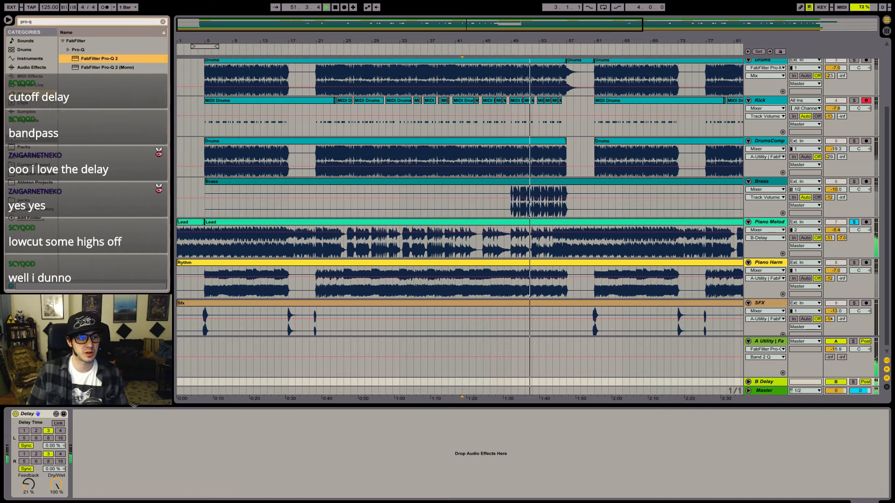
pyautogui.moveTo(133, 403); pyautogui.dragTo(130, 493)
# - Add a low cut at about 156 Hz with a 36 dB/oct slope to the delay's EQ and make sure it is enabled
pyautogui.moveTo(505, 270); pyautogui.dragTo(588, 270)
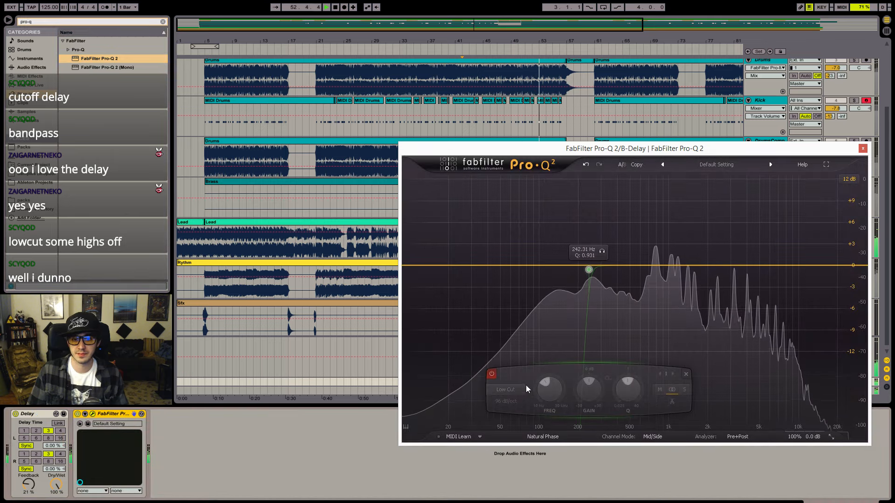
pyautogui.click(506, 401)
pyautogui.click(513, 463)
pyautogui.click(492, 374)
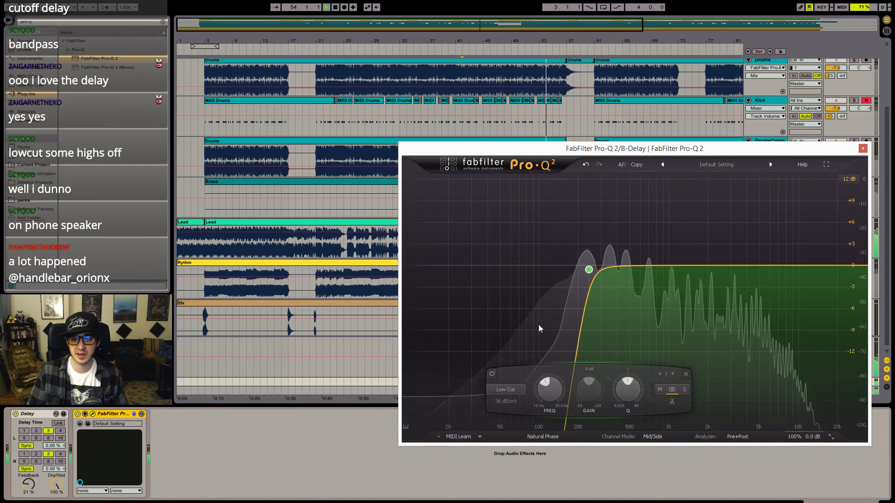
pyautogui.moveTo(589, 270); pyautogui.dragTo(564, 271)
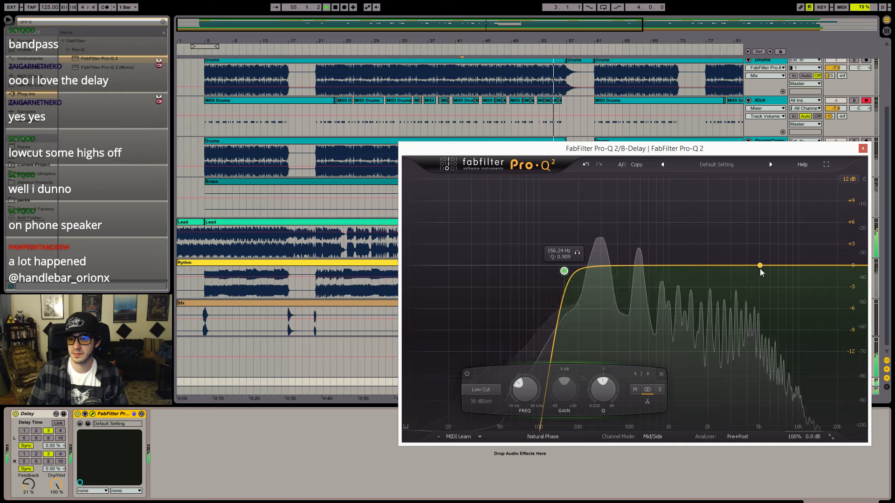
# - Add a bell cut of about -8.04 dB at 3786 Hz with a Q of 2.764, plus a bell boost just below it
pyautogui.moveTo(754, 263); pyautogui.dragTo(756, 314)
pyautogui.moveTo(782, 391); pyautogui.dragTo(783, 378)
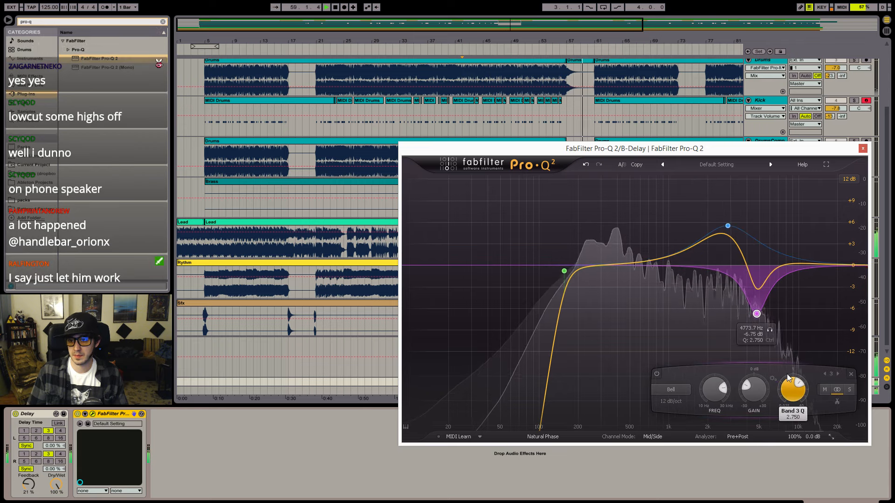
pyautogui.moveTo(756, 313); pyautogui.dragTo(743, 323)
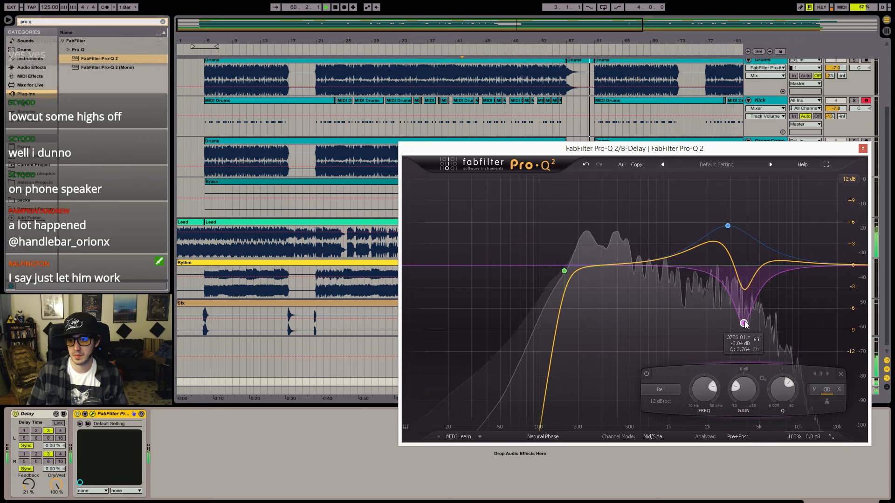
# - Close the delay's EQ, expand the B Delay return and display its device chain
pyautogui.click(862, 148)
pyautogui.click(852, 342)
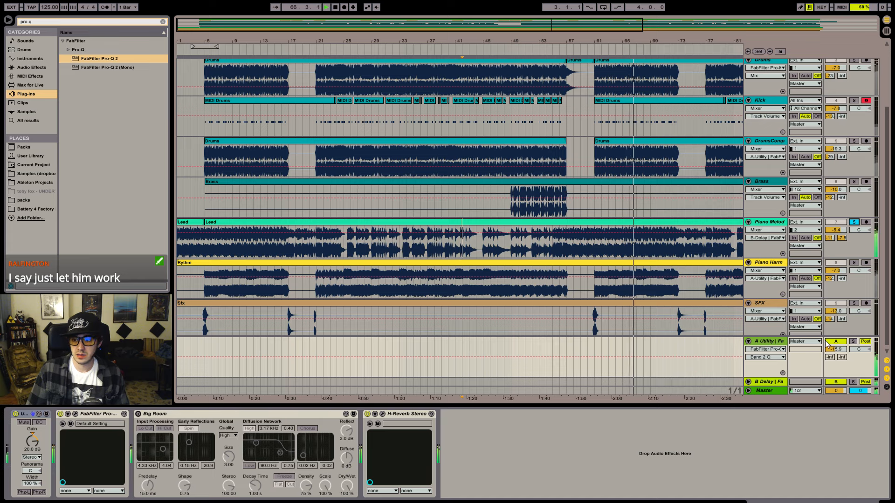
pyautogui.click(747, 382)
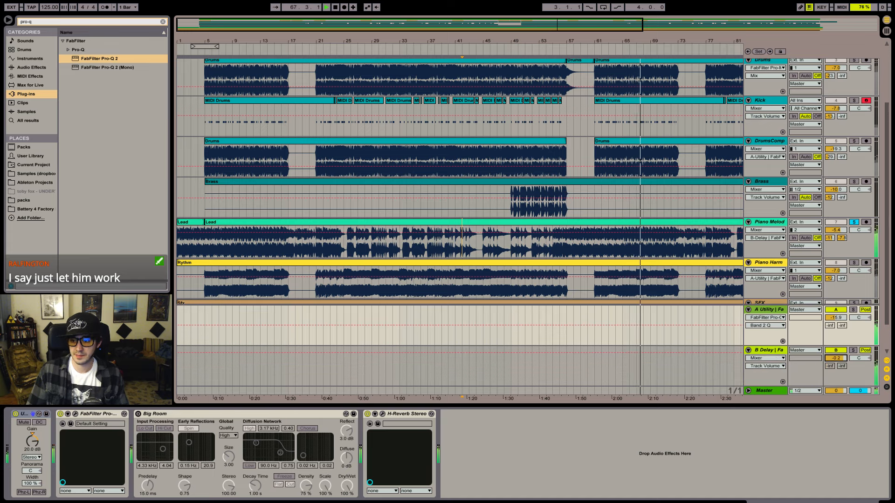
pyautogui.click(769, 351)
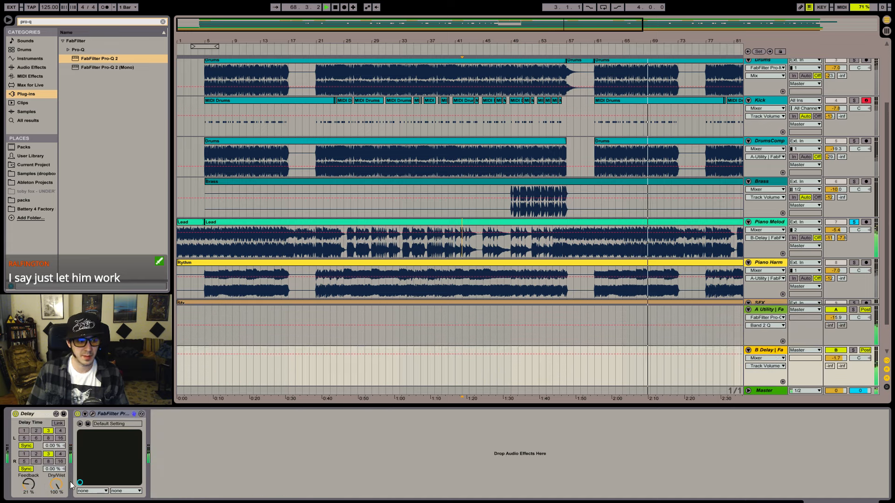
# - Try beat swing offsets of -3.64 % left and 6.76 % right on the B Delay, and reset both to 0 %
pyautogui.moveTo(54, 447); pyautogui.dragTo(55, 457)
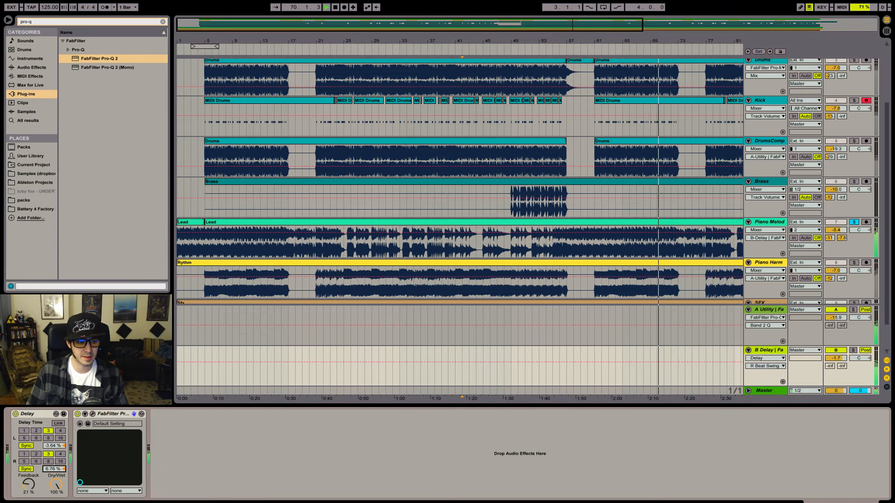
pyautogui.click(64, 470)
pyautogui.click(64, 446)
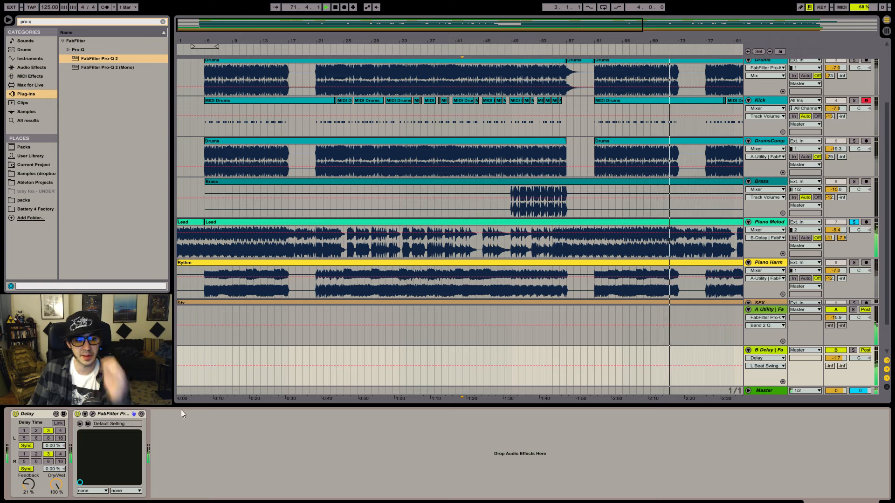
# - Unsolo the piano melody and balance its delay with a B send of -8.0 dB and a B Delay return volume of -5.1 dB
pyautogui.click(854, 222)
pyautogui.click(835, 358)
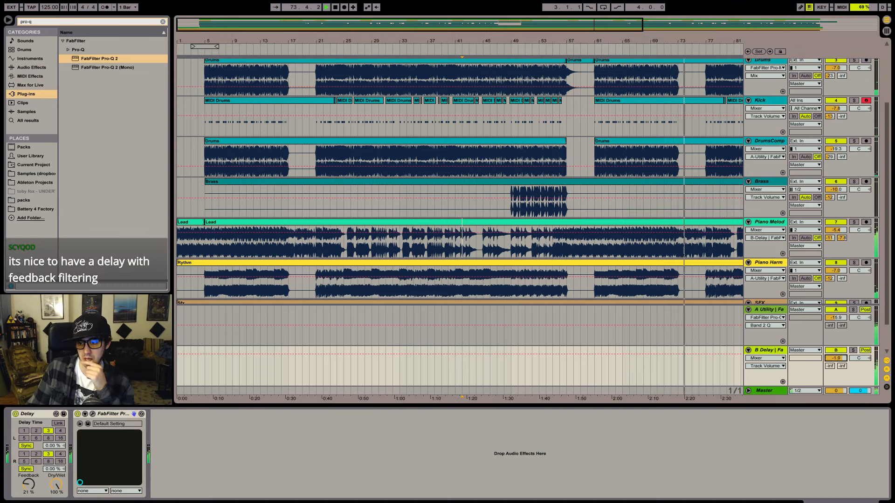
pyautogui.moveTo(835, 357); pyautogui.dragTo(834, 359)
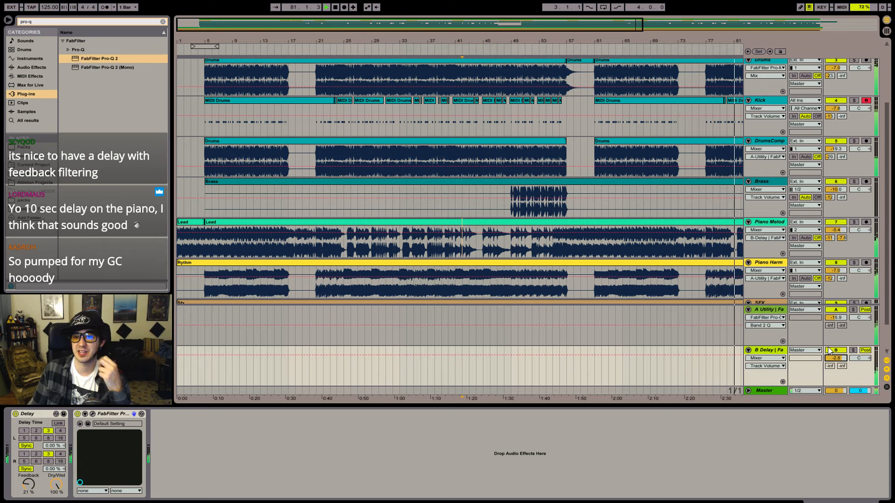
pyautogui.hotkey('ctrl', 'shift', 'f')
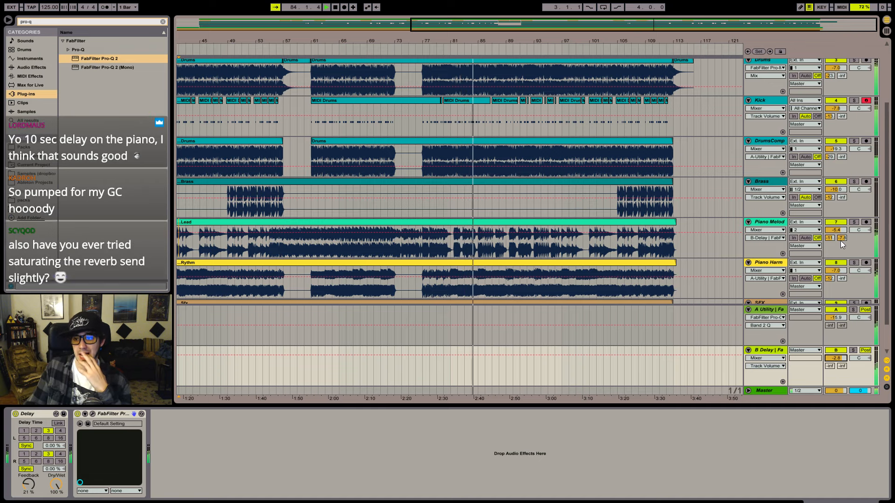
pyautogui.moveTo(841, 238); pyautogui.dragTo(842, 239)
pyautogui.moveTo(835, 359); pyautogui.dragTo(836, 366)
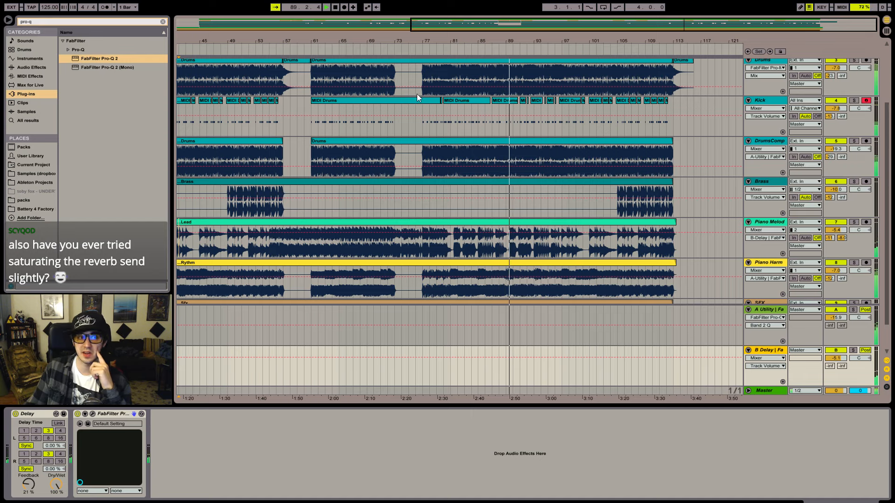
# - Solo the A reverb return and add FabFilter Saturn x64 at the end of its device chain
pyautogui.click(116, 20)
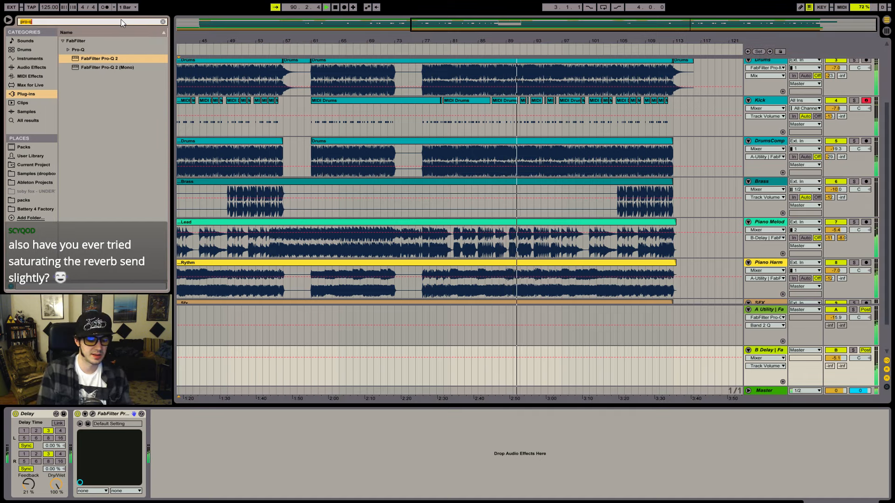
pyautogui.write('saturn')
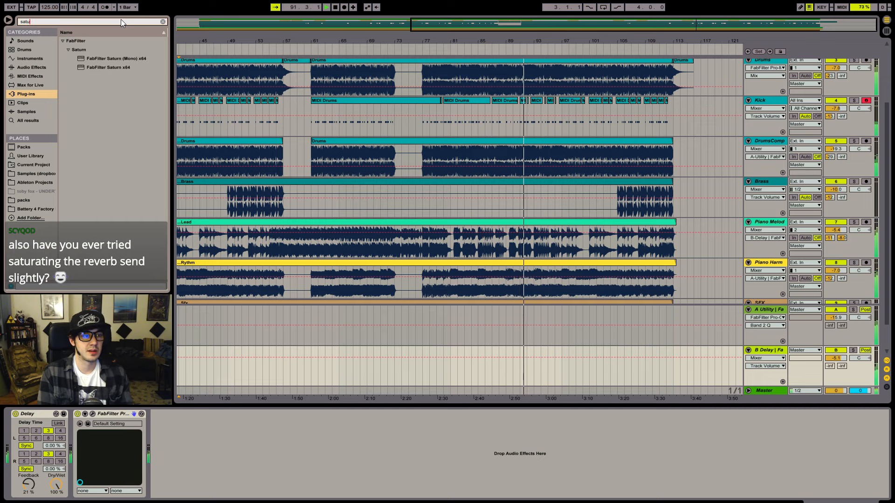
pyautogui.click(853, 310)
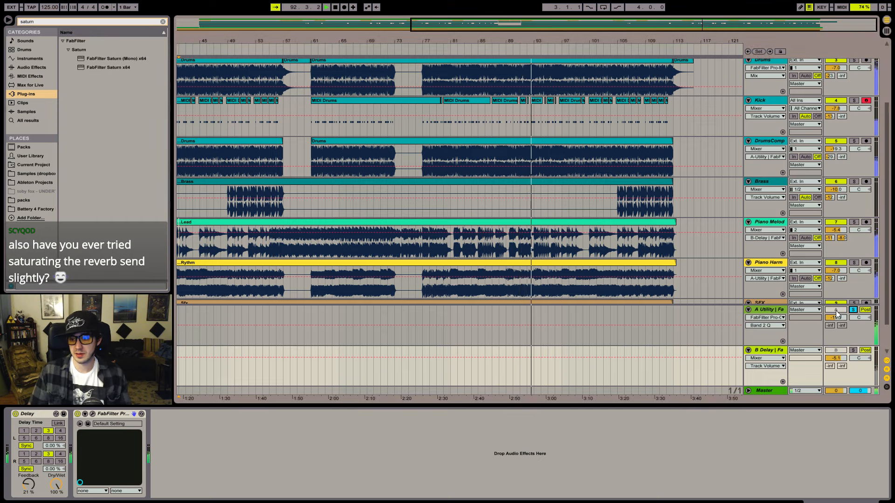
pyautogui.click(770, 310)
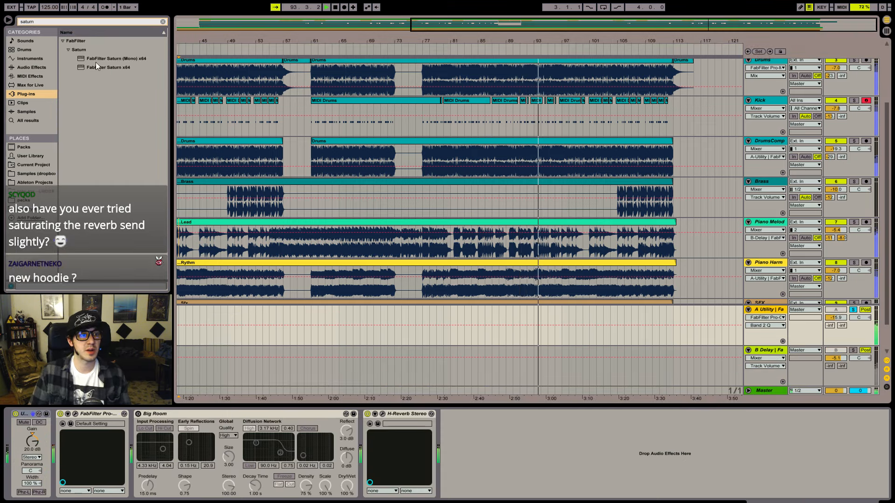
pyautogui.moveTo(97, 66); pyautogui.dragTo(579, 456)
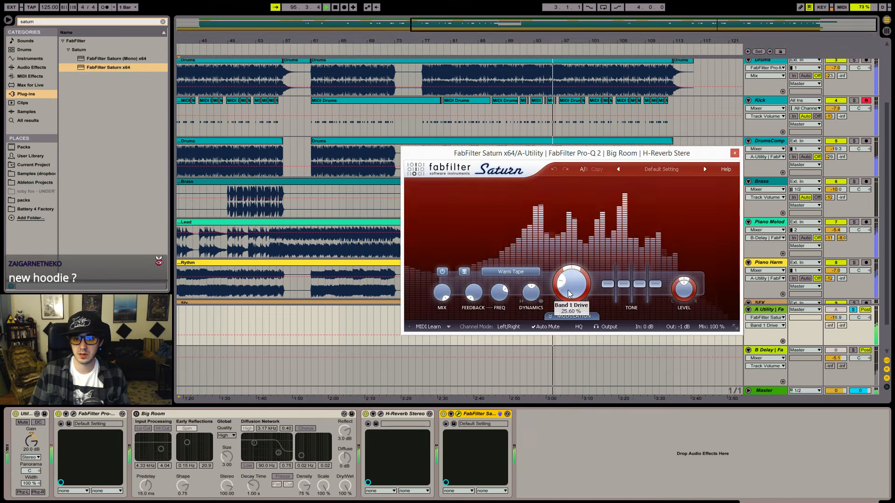
# - Load Saturn's Magic Mastering bM preset and move the crossover between its two bands to a higher frequency
pyautogui.click(649, 170)
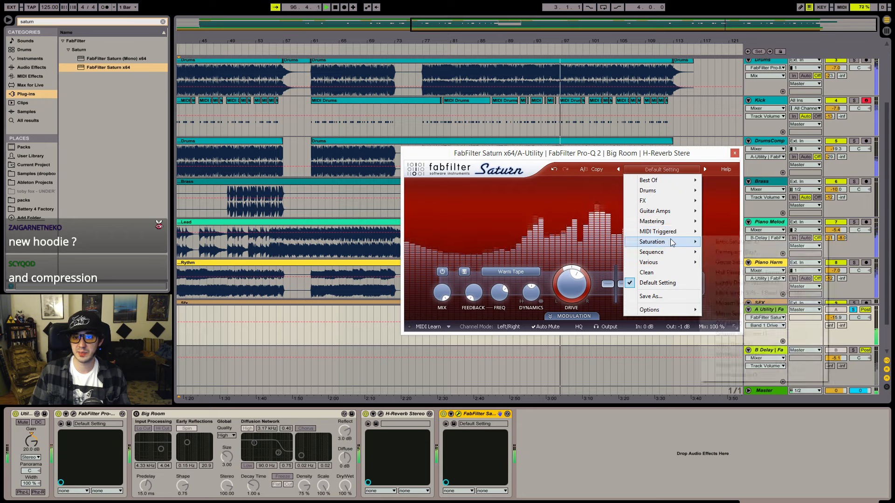
pyautogui.moveTo(665, 221)
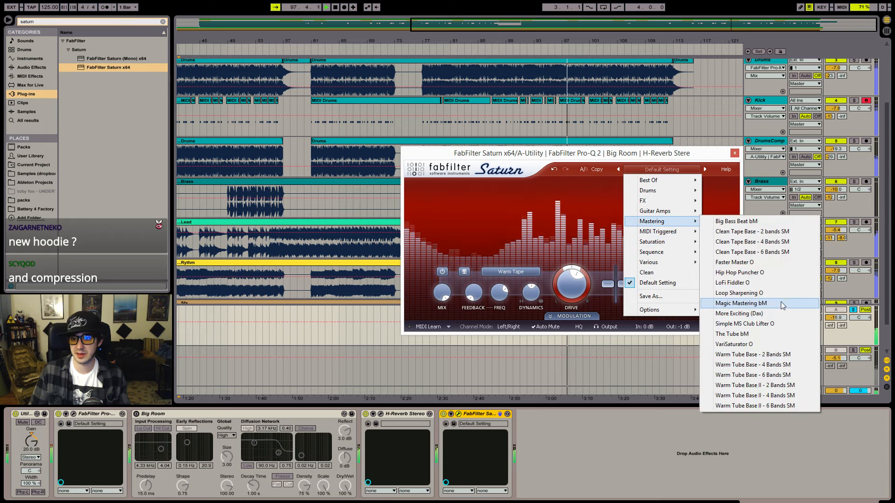
pyautogui.click(741, 303)
pyautogui.click(546, 285)
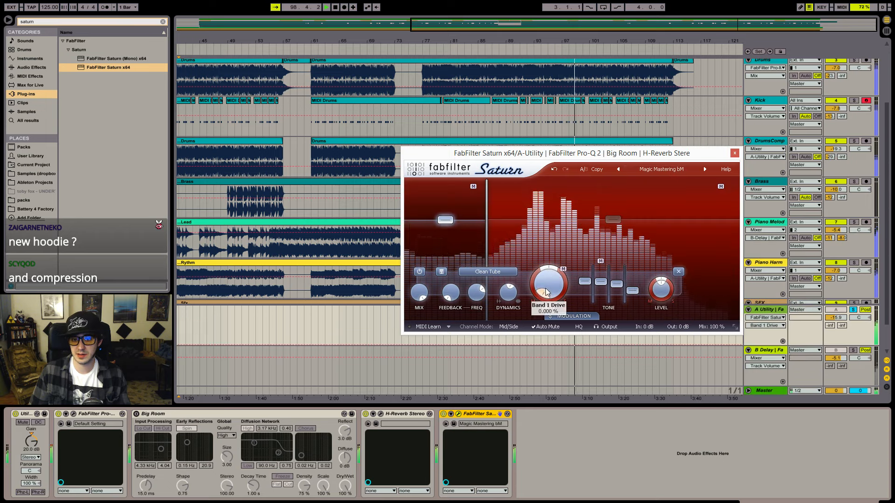
pyautogui.moveTo(486, 244); pyautogui.dragTo(553, 235)
# - Move Saturn ahead of H-Reverb Stereo, compare the sound with it bypassed and enabled, and close its window
pyautogui.moveTo(476, 414); pyautogui.dragTo(389, 420)
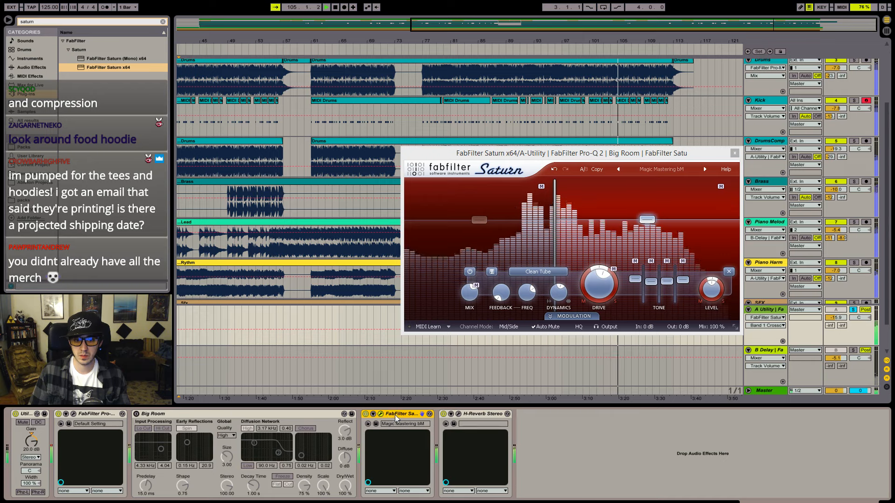
pyautogui.click(365, 415)
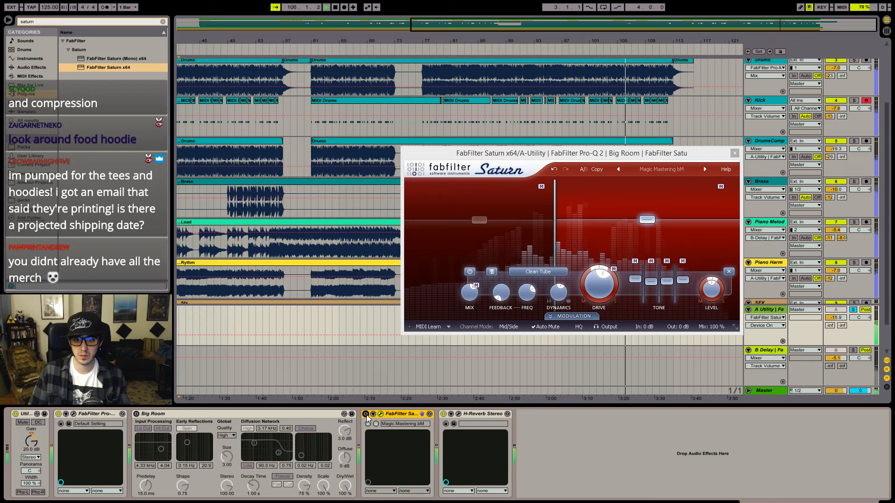
pyautogui.click(367, 415)
pyautogui.click(380, 414)
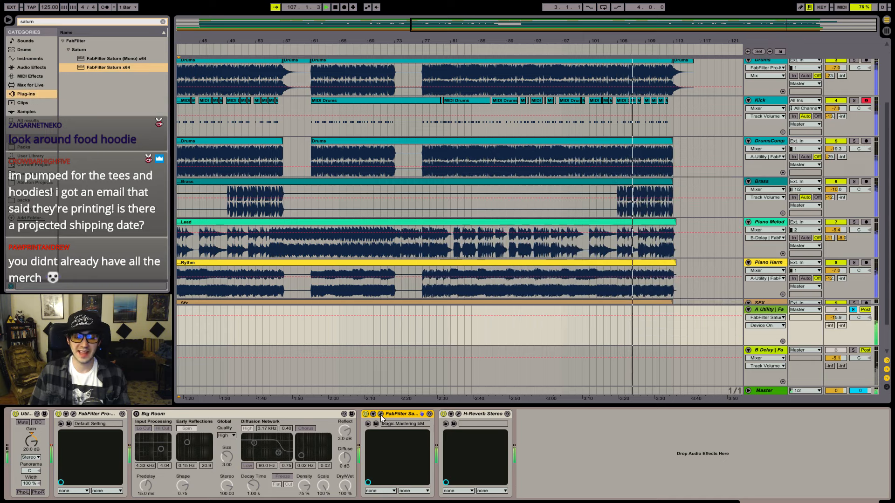
# - Find FabFilter Pro-Q 2 in the browser and add it after H-Reverb Stereo on the A return
pyautogui.click(102, 21)
pyautogui.write('pro-q')
pyautogui.moveTo(110, 60); pyautogui.dragTo(596, 445)
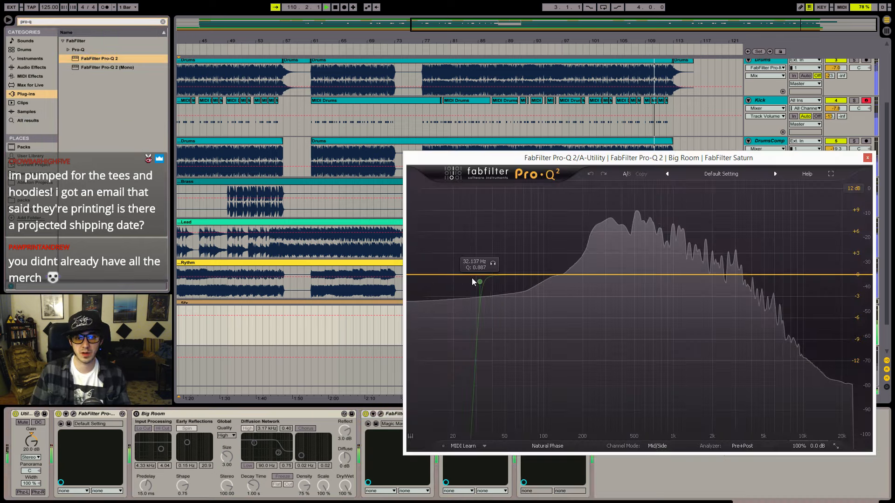
# - Add a 96 dB/oct low cut somewhat above 100 Hz to the reverb's new EQ, close it and unsolo the A return
pyautogui.click(447, 383)
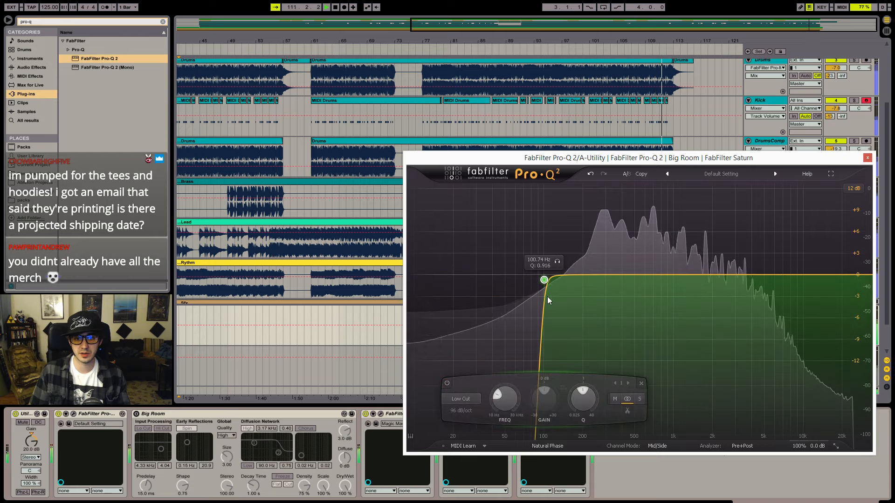
pyautogui.moveTo(544, 280); pyautogui.dragTo(561, 281)
pyautogui.click(867, 158)
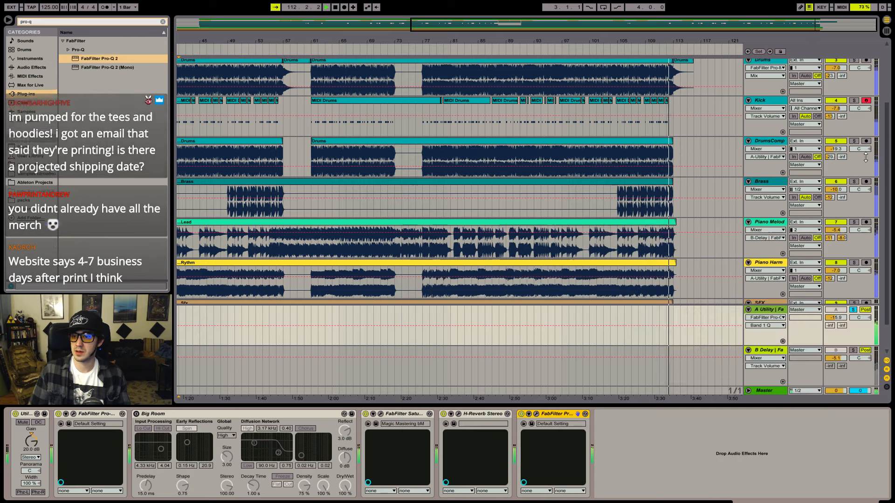
pyautogui.click(852, 310)
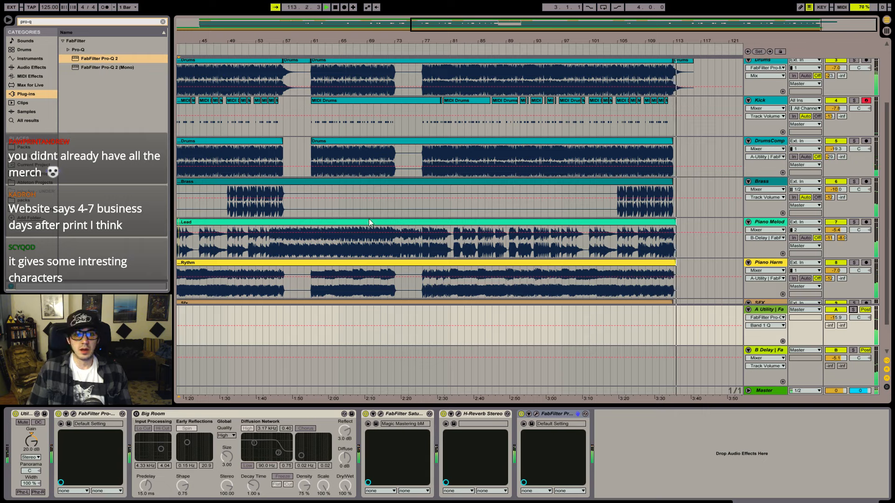
# - Try deleting the Drums tail clip after bar 113 and play the song's ending from about bar 111
pyautogui.click(658, 130)
pyautogui.scroll(4, 659, 130)
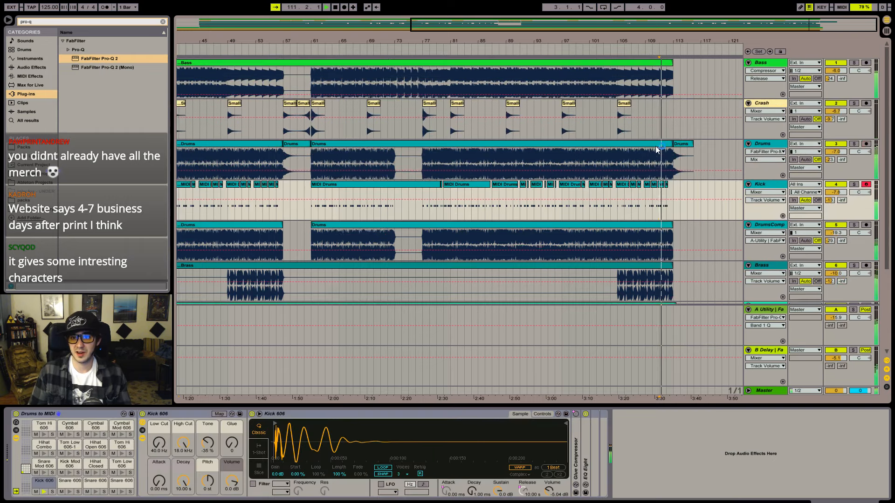
pyautogui.click(628, 104)
pyautogui.click(685, 144)
pyautogui.press('Delete')
pyautogui.click(657, 134)
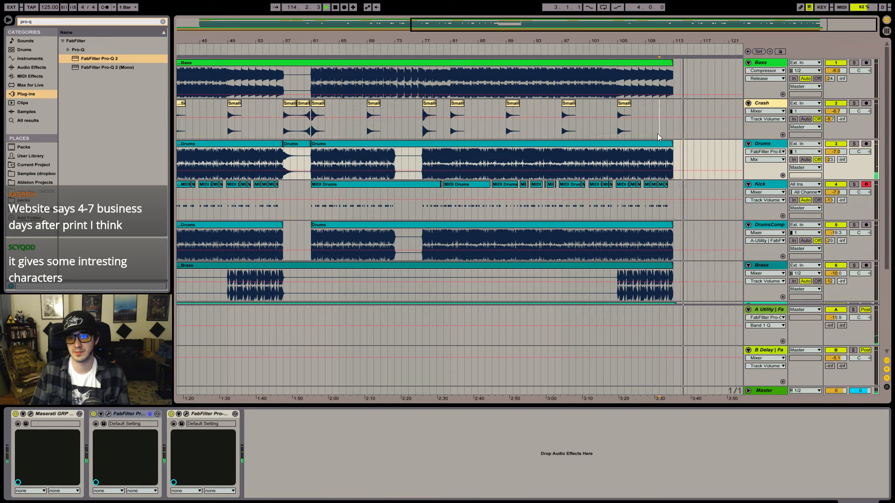
pyautogui.press('space')
pyautogui.press('space')
# - Try a copy of the last crash clip at bar 113, and undo both the paste and the Drums tail deletion
pyautogui.click(624, 104)
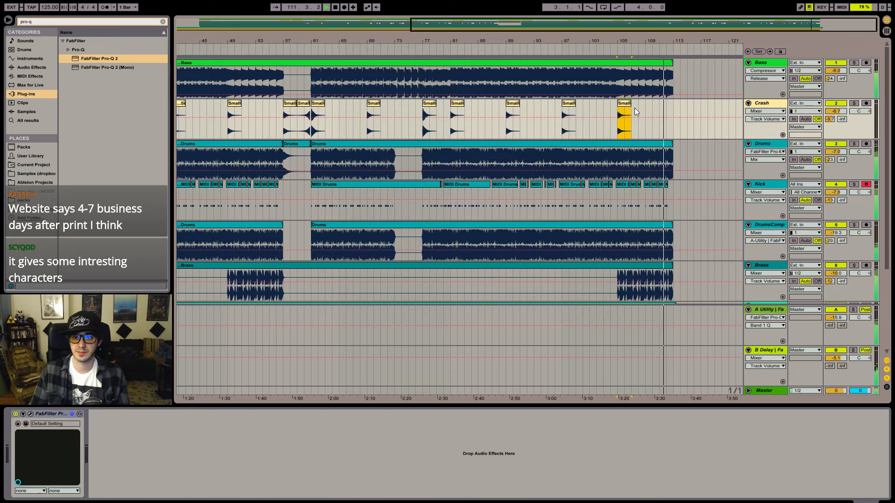
pyautogui.click(671, 133)
pyautogui.hotkey('ctrl', 'v')
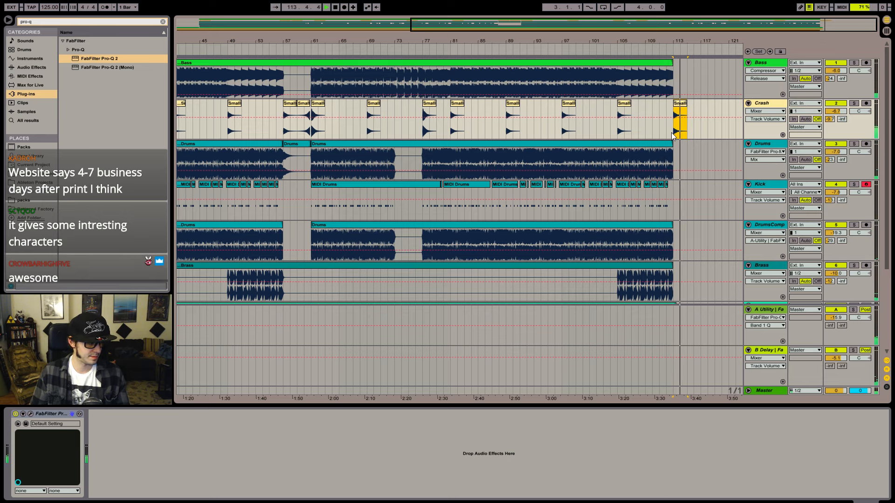
pyautogui.hotkey('ctrl', 'z')
pyautogui.hotkey('ctrl', 'z')
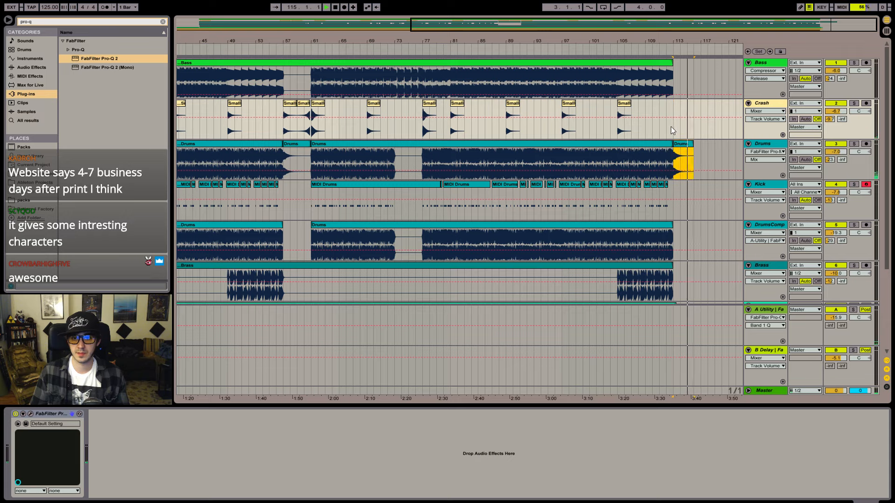
# - Copy the last crash clip on the Crash track and paste it at bar 113, where the drum tail starts
pyautogui.click(621, 102)
pyautogui.hotkey('ctrl', 'c')
pyautogui.click(677, 132)
pyautogui.hotkey('ctrl', 'v')
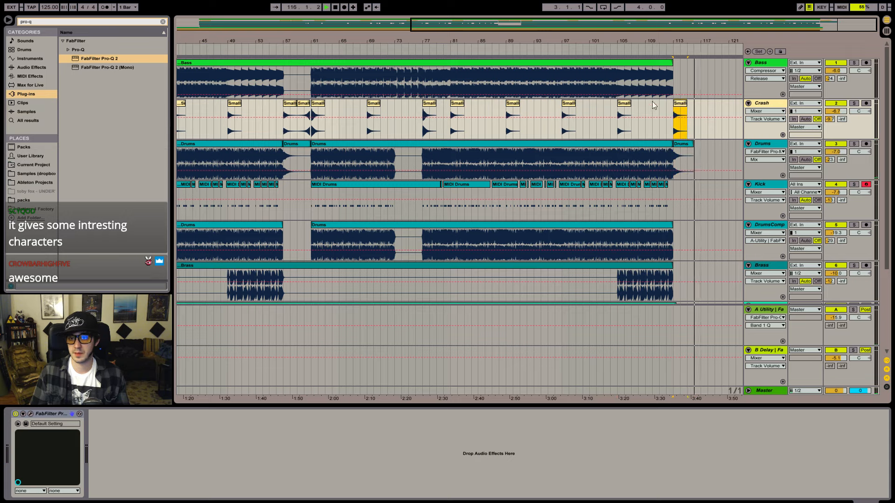
# - Play the song from the beginning with the whole arrangement in view and lower the B Delay return to -7.2 dB
pyautogui.click(336, 8)
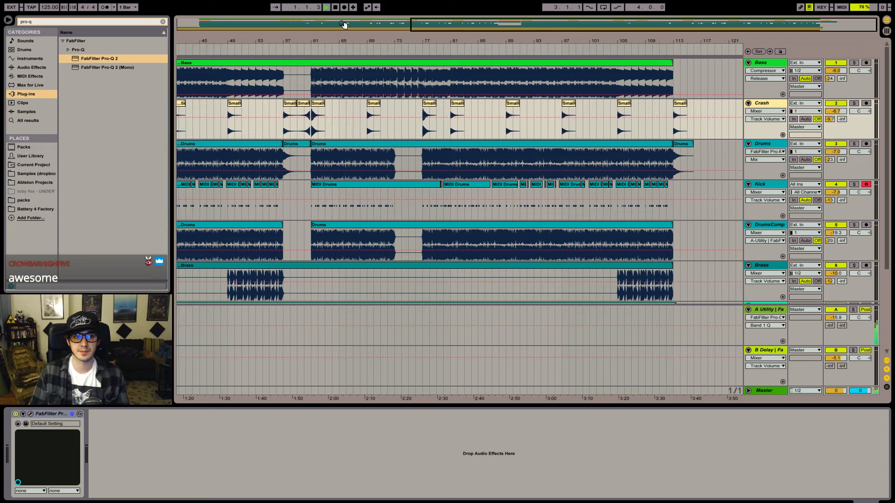
pyautogui.doubleClick(209, 23)
pyautogui.scroll(-2, 320, 235)
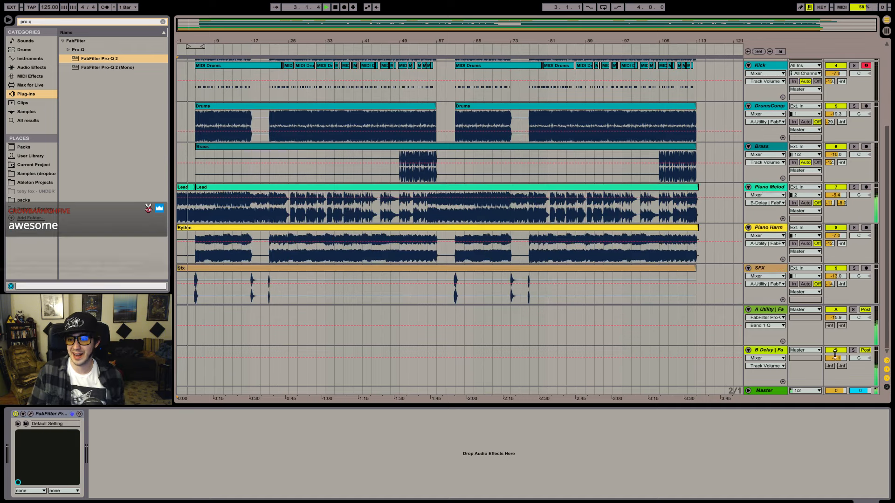
pyautogui.moveTo(837, 357); pyautogui.dragTo(837, 360)
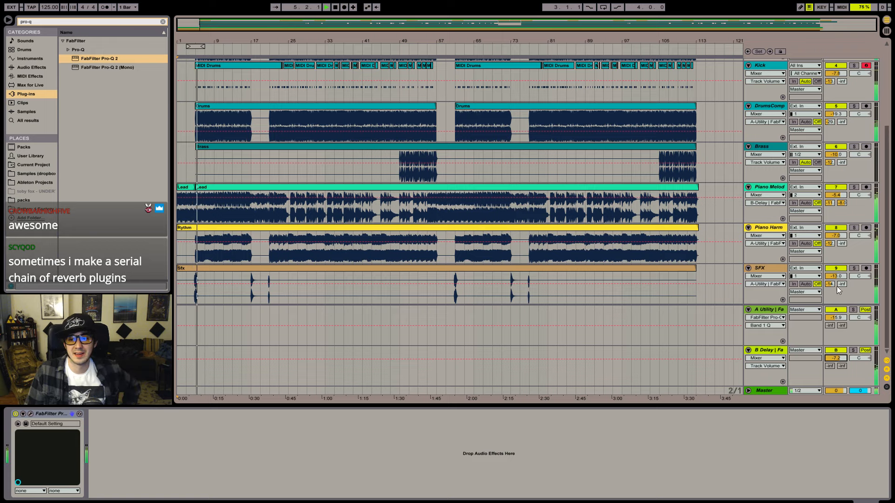
# - Close the Pro-Q 2 window on the Master track and insert iZotope Ozone 7 Imager at the start of its effect chain
pyautogui.scroll(3, 414, 301)
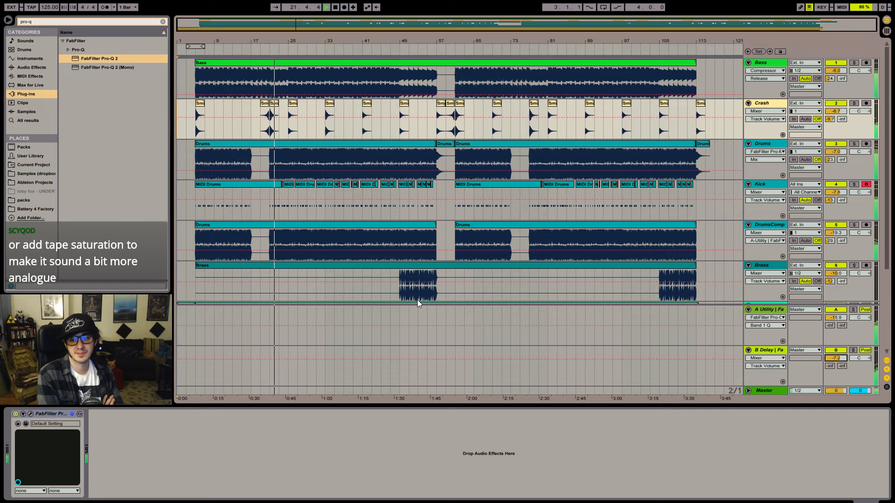
pyautogui.click(765, 391)
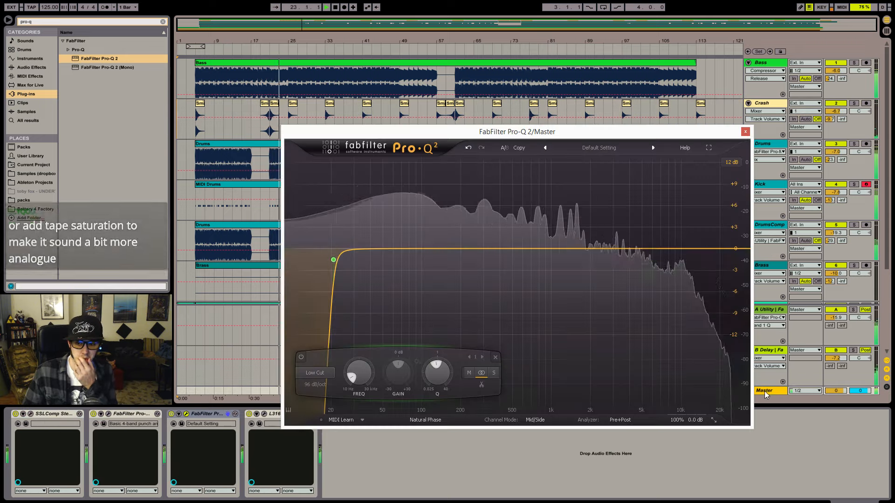
pyautogui.click(186, 414)
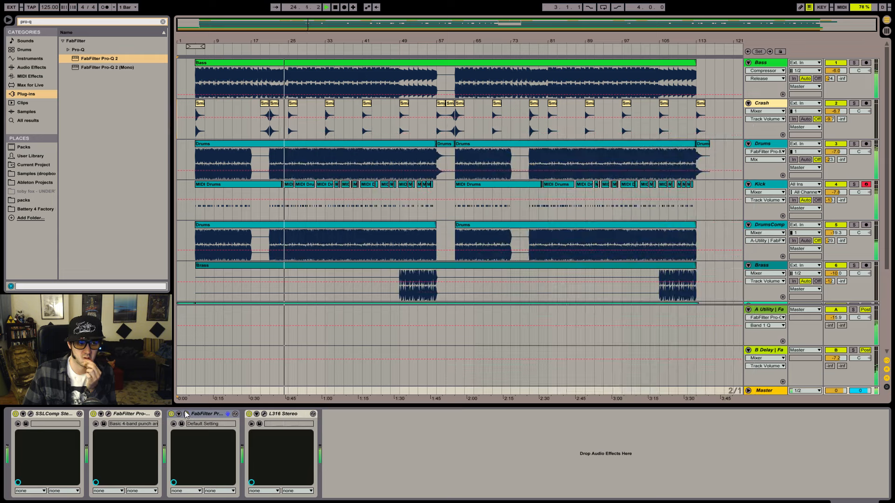
pyautogui.click(35, 23)
pyautogui.write('imager')
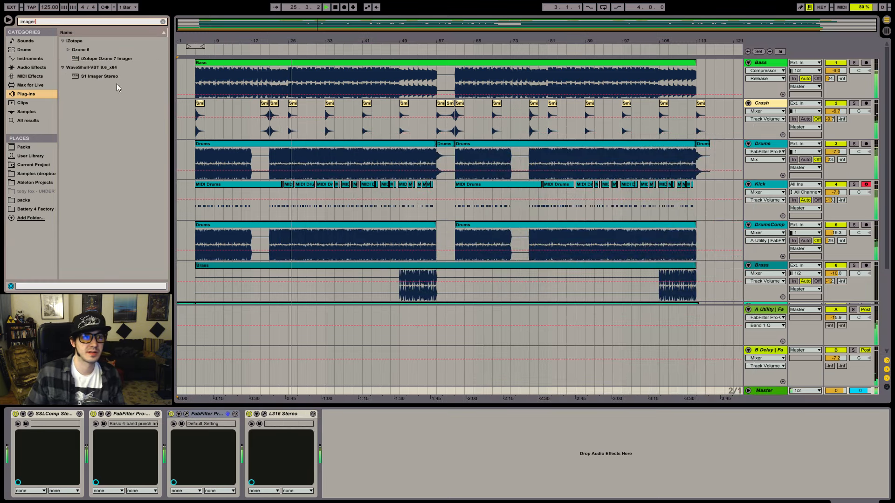
pyautogui.click(113, 93)
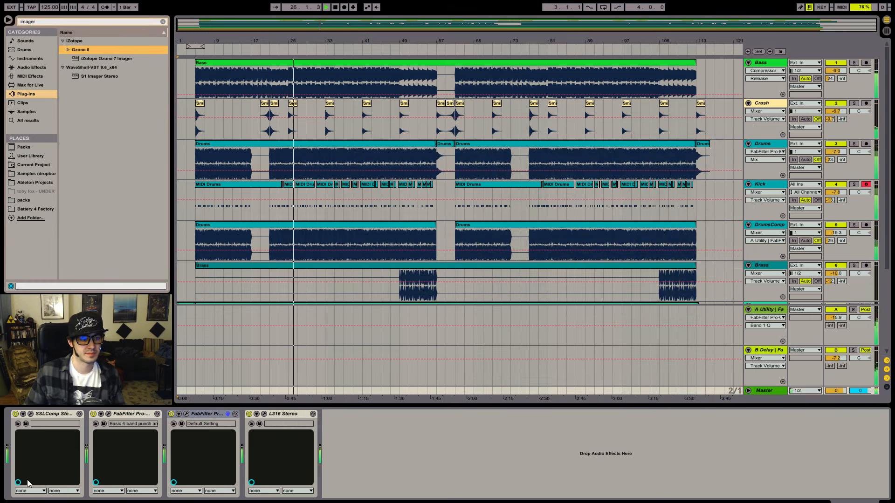
pyautogui.moveTo(106, 59); pyautogui.dragTo(47, 418)
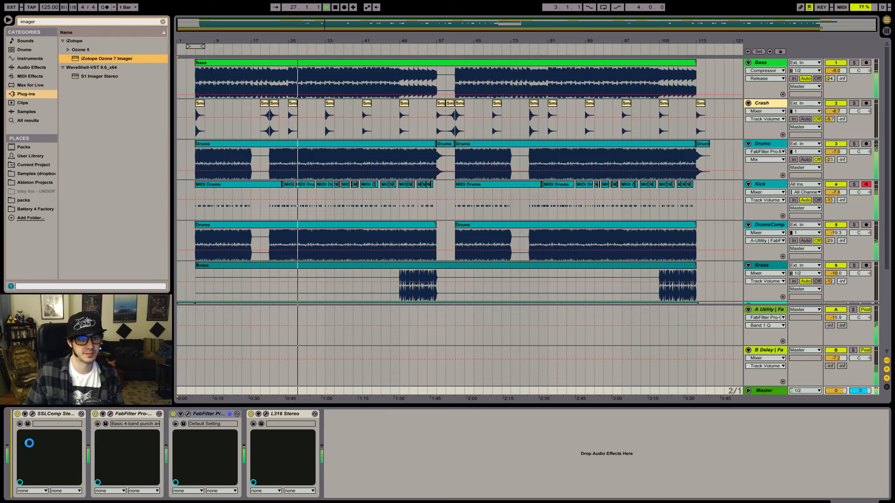
pyautogui.moveTo(27, 447); pyautogui.dragTo(28, 447)
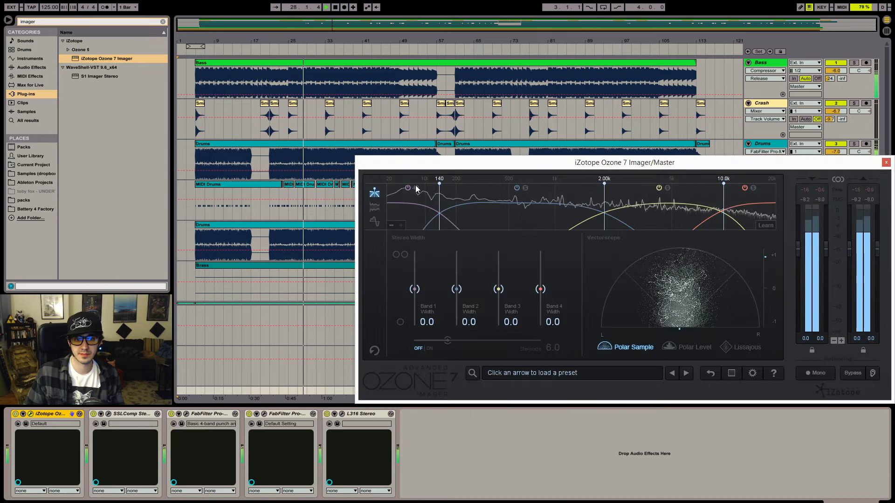
# - In the Imager, set the first crossover to 101 Hz with Band 1 width -100, and the second to 933 Hz with Band 2 width -26.6
pyautogui.moveTo(439, 207); pyautogui.dragTo(426, 206)
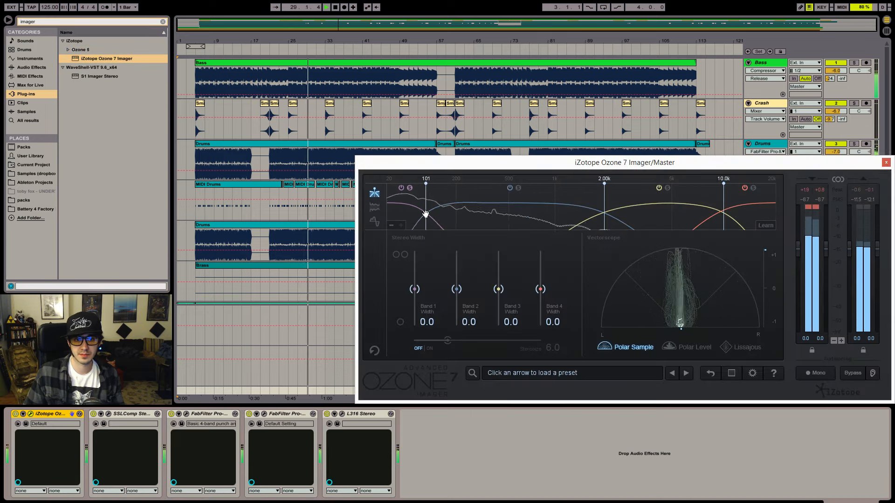
pyautogui.moveTo(415, 289); pyautogui.dragTo(414, 324)
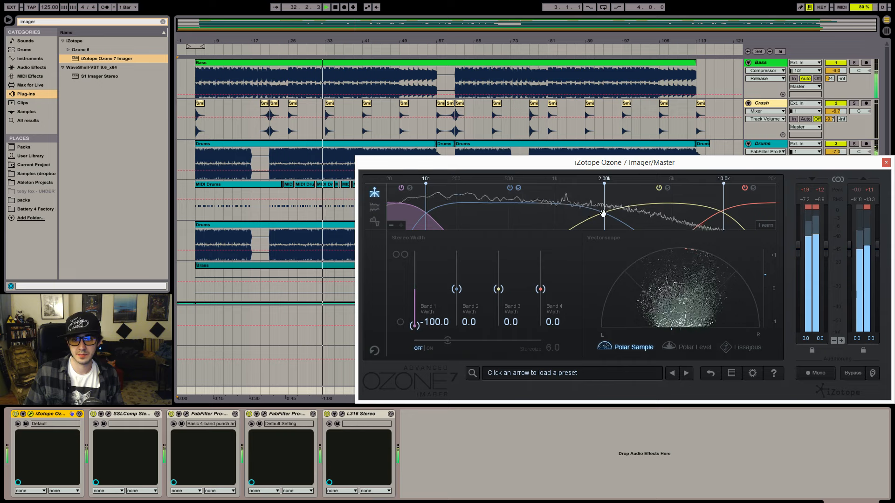
pyautogui.moveTo(604, 209); pyautogui.dragTo(550, 211)
pyautogui.moveTo(456, 288); pyautogui.dragTo(453, 307)
pyautogui.moveTo(493, 183)
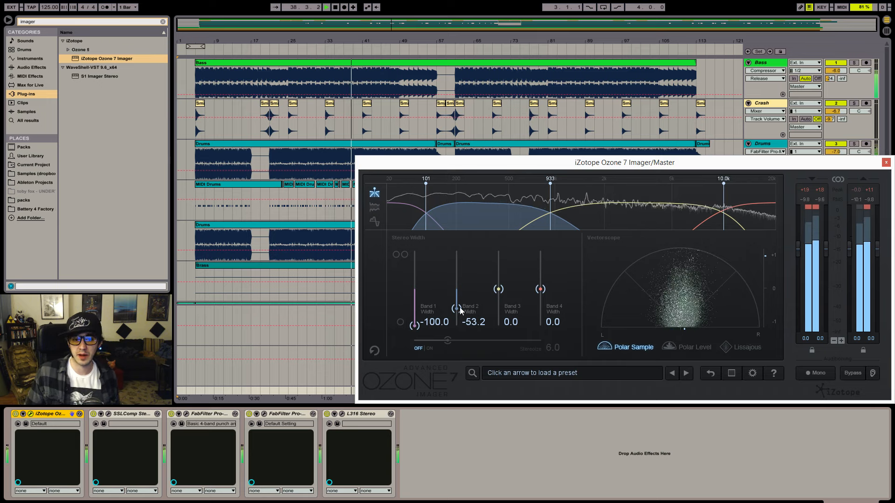
pyautogui.moveTo(457, 308); pyautogui.dragTo(482, 299)
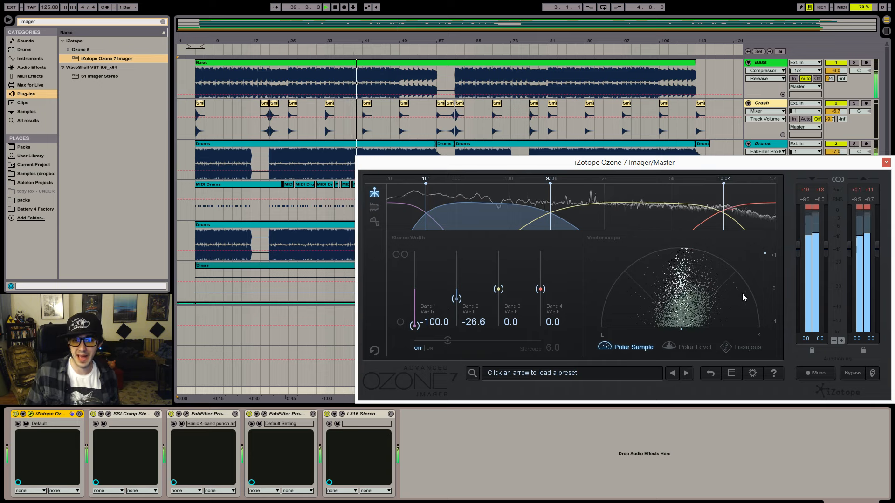
pyautogui.click(885, 163)
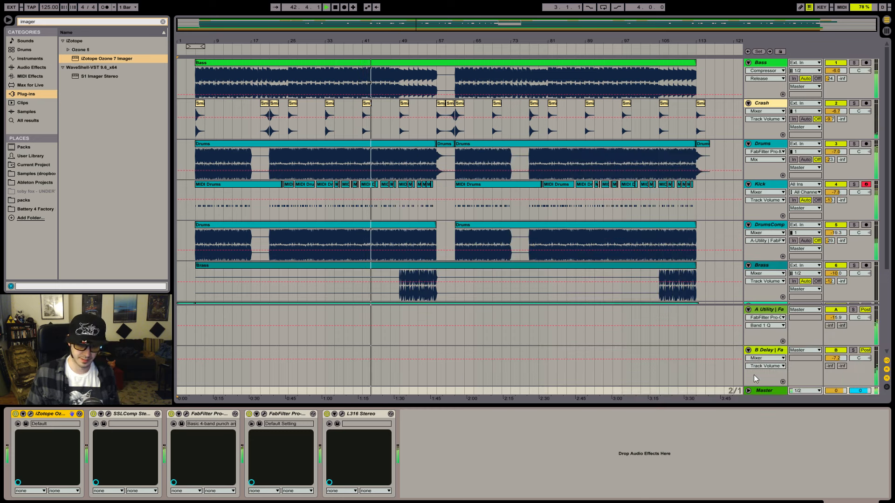
# - Find the iZotope Ozone 7 Exciter among the plug-ins and insert it on the Master chain directly after FabFilter Pro-MB
pyautogui.click(74, 22)
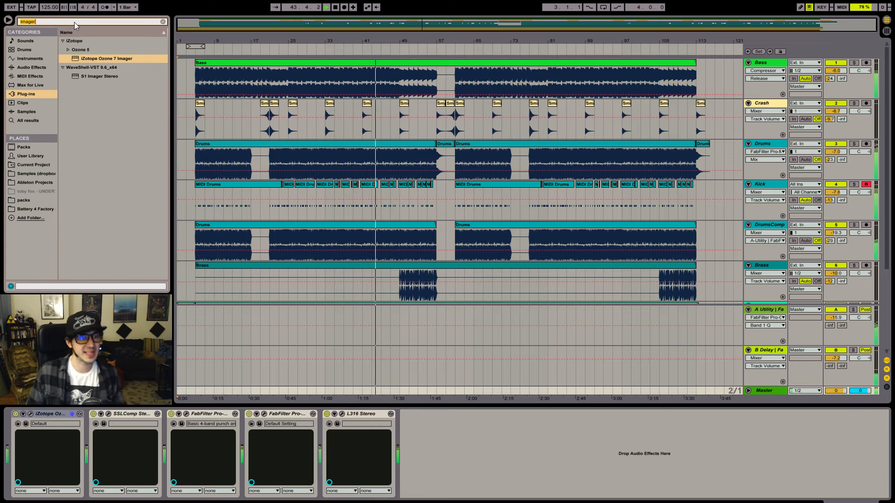
pyautogui.write('exciter')
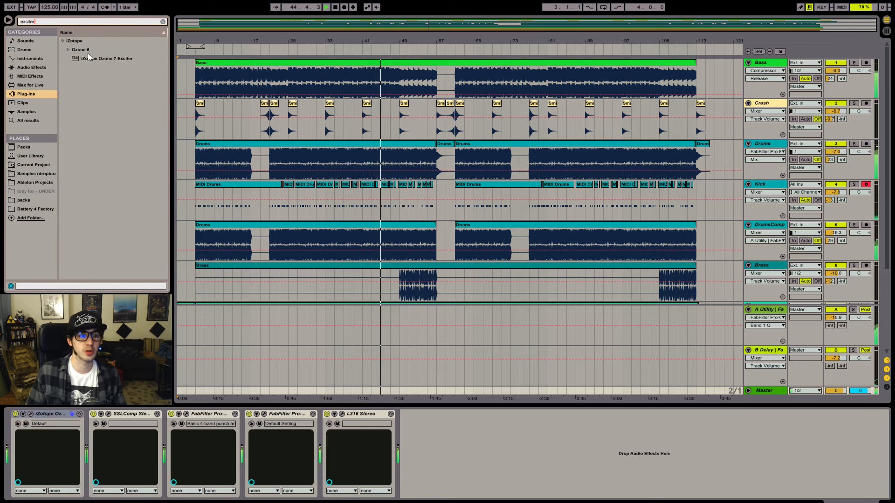
pyautogui.moveTo(189, 304); pyautogui.dragTo(222, 452)
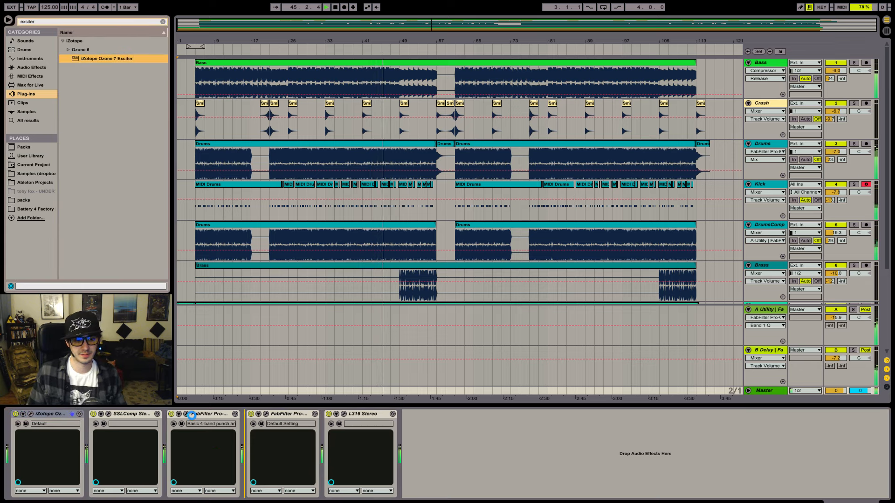
pyautogui.moveTo(190, 419); pyautogui.dragTo(188, 417)
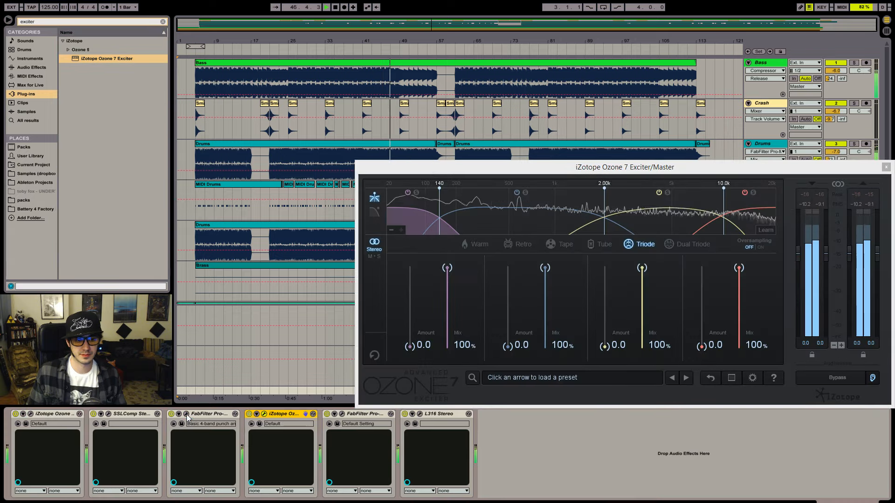
# - Set the oversampling of the Master's FabFilter Pro-MB to 2x
pyautogui.click(186, 415)
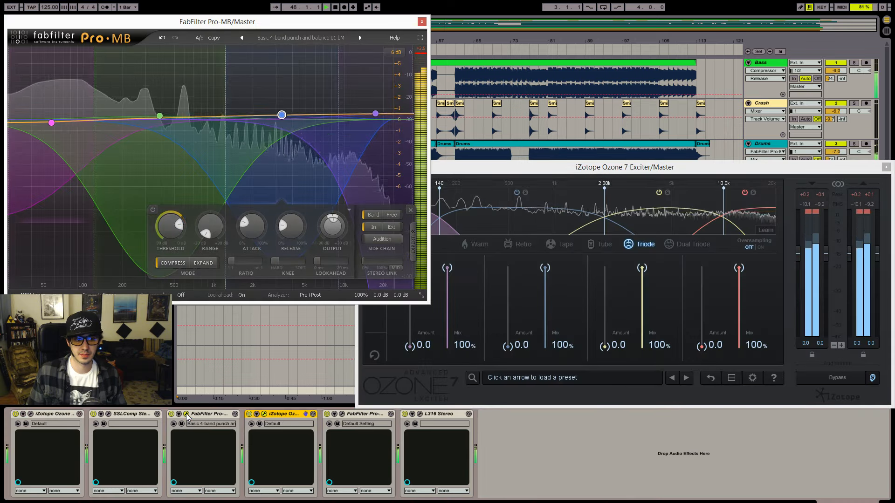
pyautogui.click(180, 295)
pyautogui.click(186, 311)
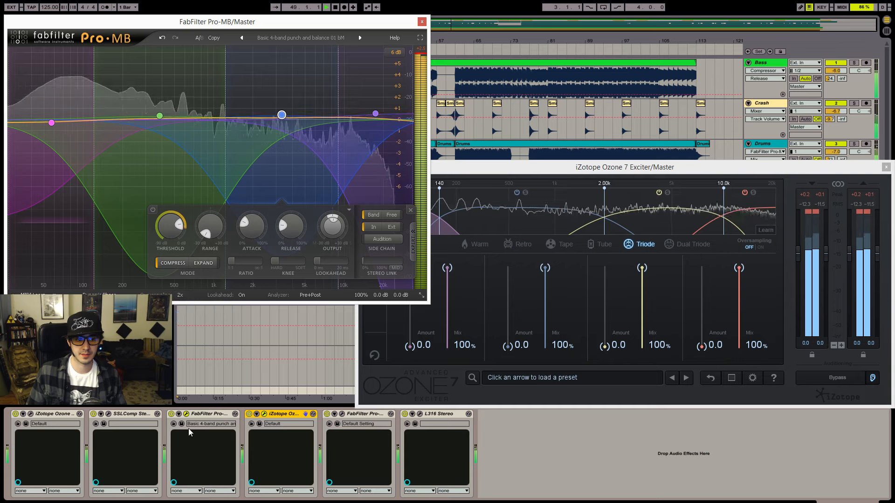
pyautogui.click(186, 415)
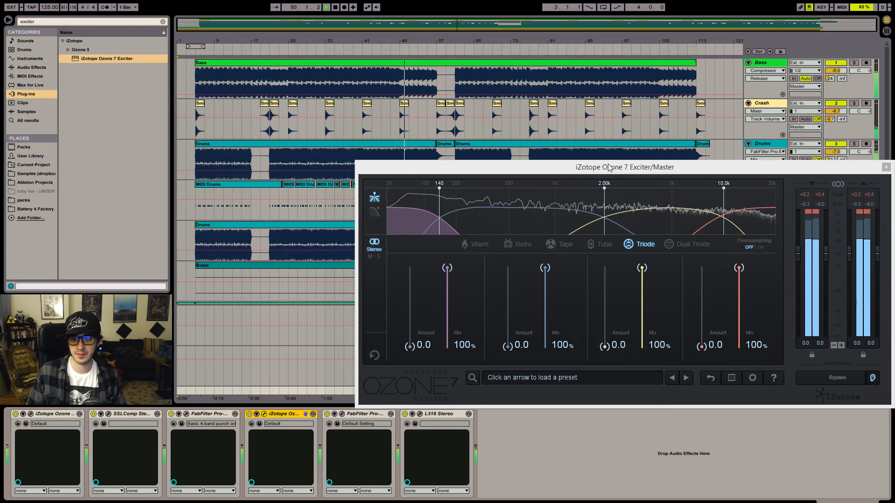
# - Set the Exciter's third band to amount 1.8 and mix 91.8%, its fourth to 5.4 and 82.4%, and restart playback from about bar 50
pyautogui.moveTo(598, 169); pyautogui.dragTo(424, 160)
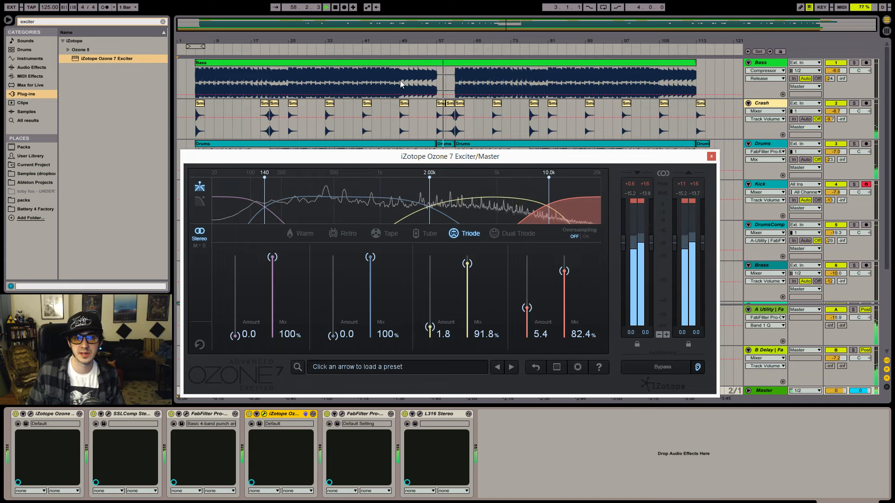
pyautogui.click(407, 95)
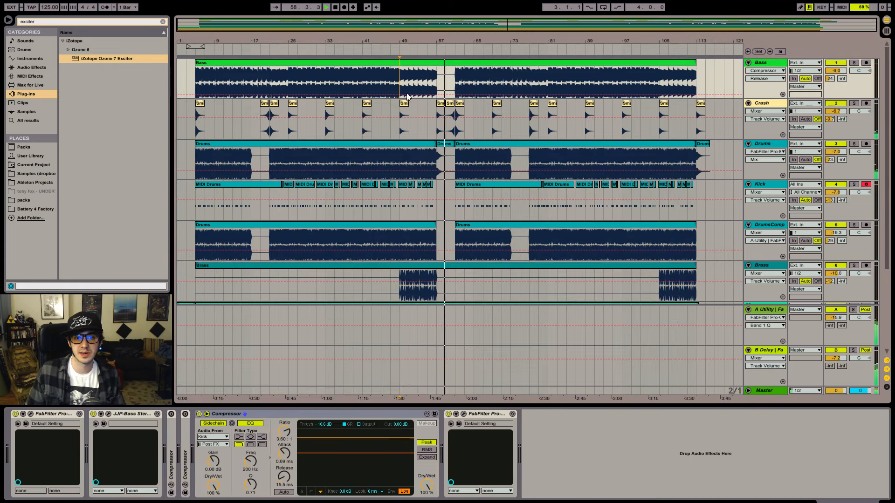
pyautogui.click(409, 392)
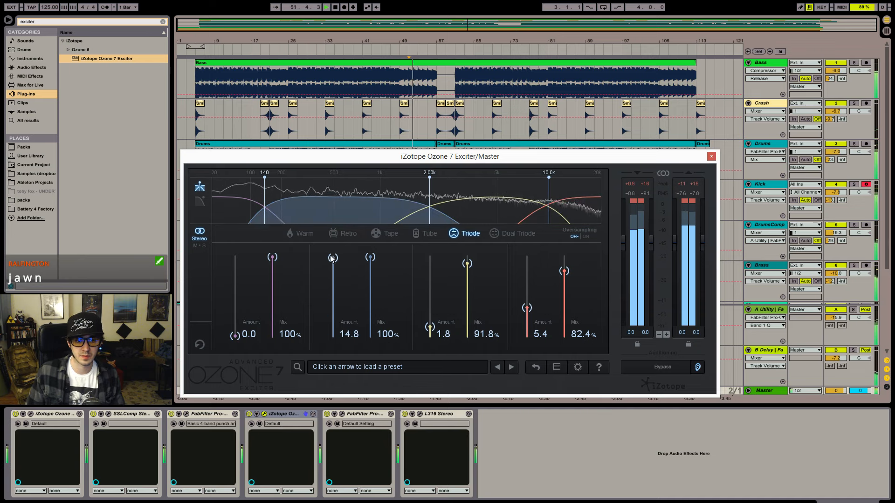
# - Set the Exciter's second band to amount 3.9 and mix 80%, and its lowest band to amount 3.3 and mix 37.6%
pyautogui.moveTo(329, 311); pyautogui.dragTo(330, 320)
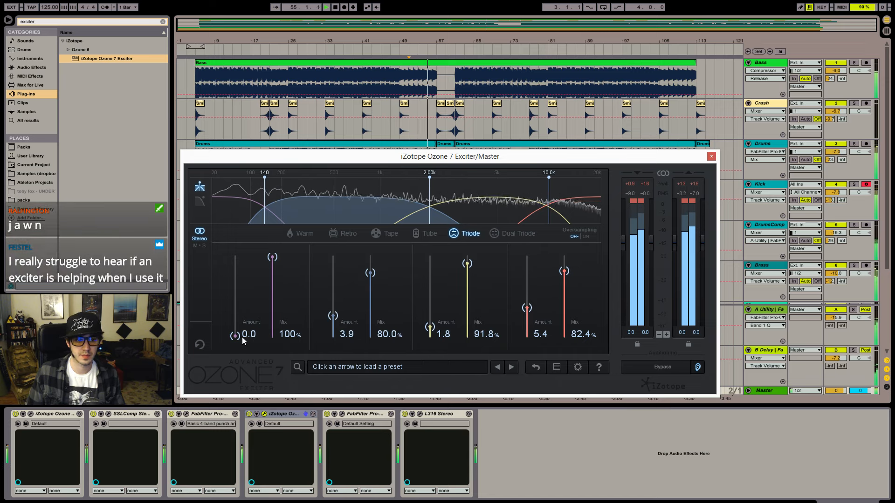
pyautogui.moveTo(235, 336); pyautogui.dragTo(232, 279)
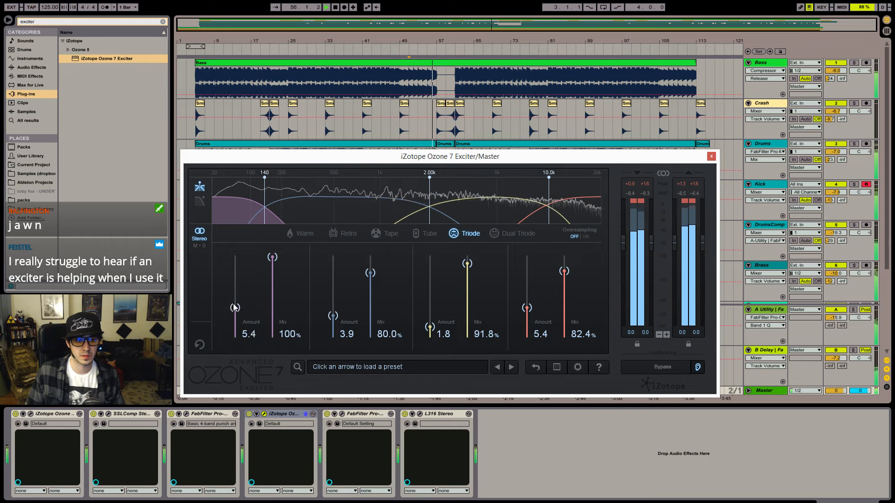
pyautogui.moveTo(234, 308); pyautogui.dragTo(234, 315)
pyautogui.moveTo(272, 256); pyautogui.dragTo(263, 297)
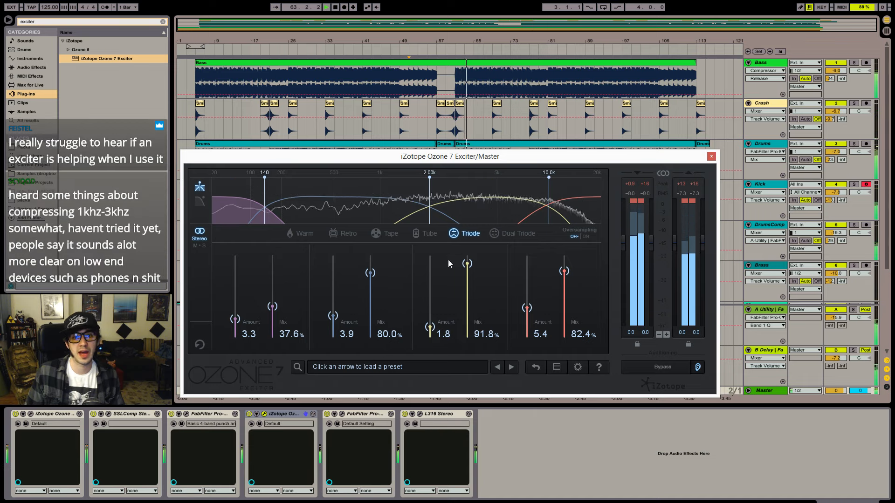
# - Try strong excitation on the Exciter's third band, settle it at 1.8 and 88.8% mix, and set the fourth to 3.7 and 81.2% mix
pyautogui.moveTo(428, 330); pyautogui.dragTo(427, 269)
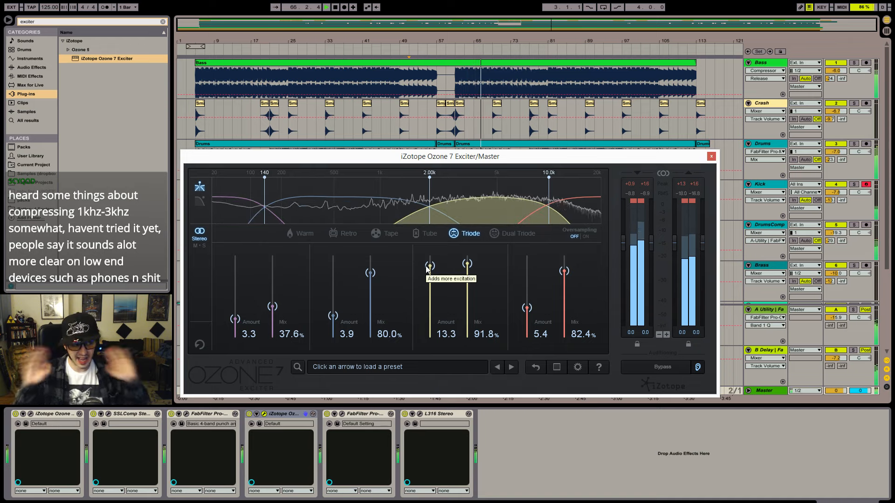
pyautogui.moveTo(428, 267); pyautogui.dragTo(436, 327)
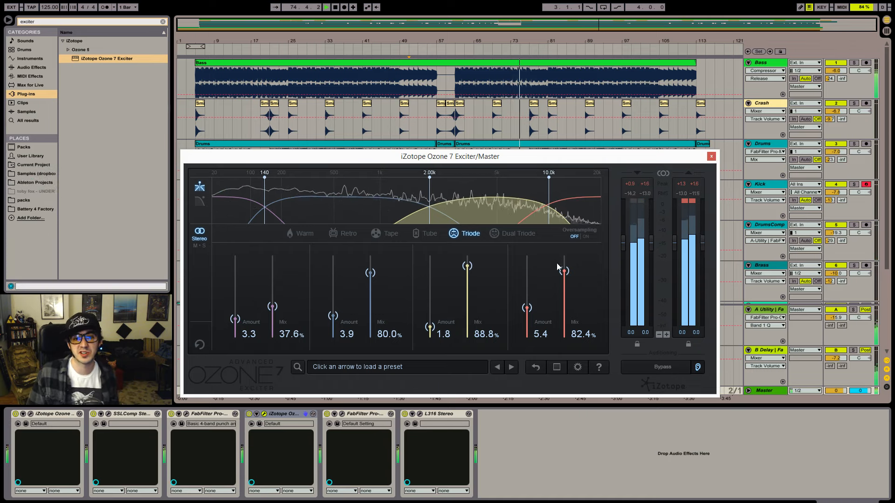
pyautogui.moveTo(561, 277); pyautogui.dragTo(538, 303)
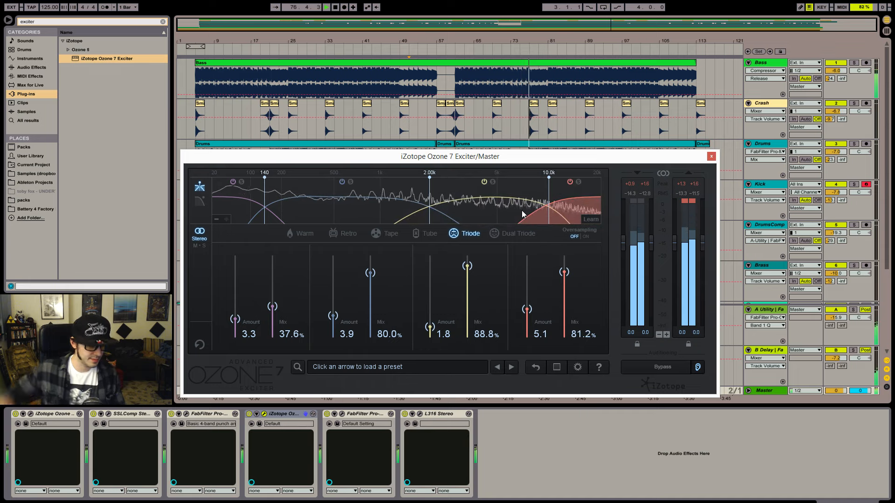
pyautogui.moveTo(526, 310); pyautogui.dragTo(530, 317)
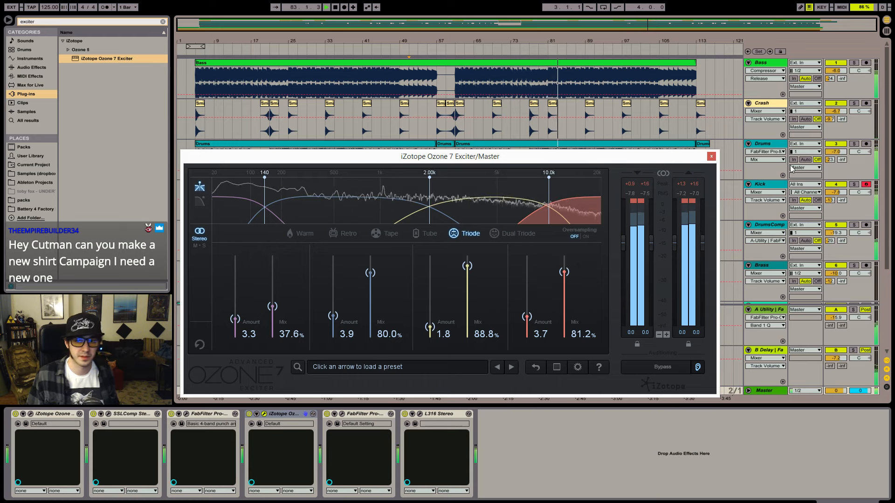
pyautogui.click(711, 156)
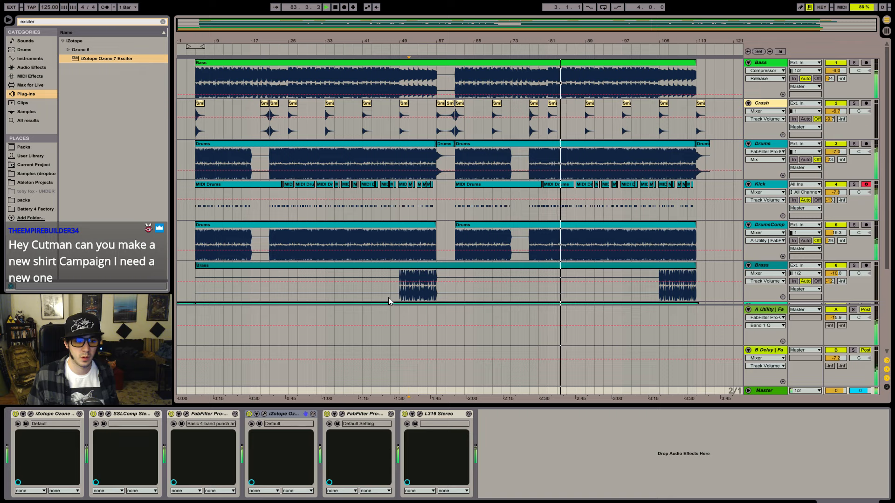
# - Audition the upper bands of the Master's FabFilter Pro-MB and set the level of Band 1 to +0.04 dB
pyautogui.click(183, 417)
pyautogui.click(185, 415)
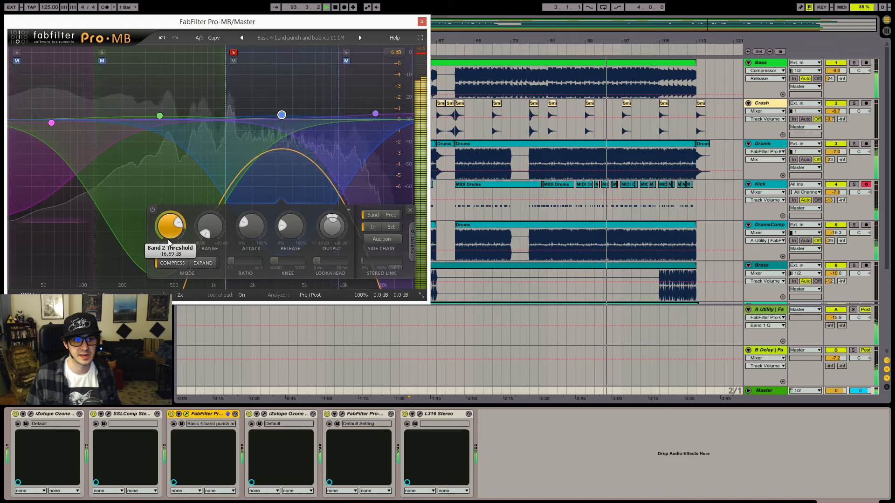
pyautogui.click(234, 52)
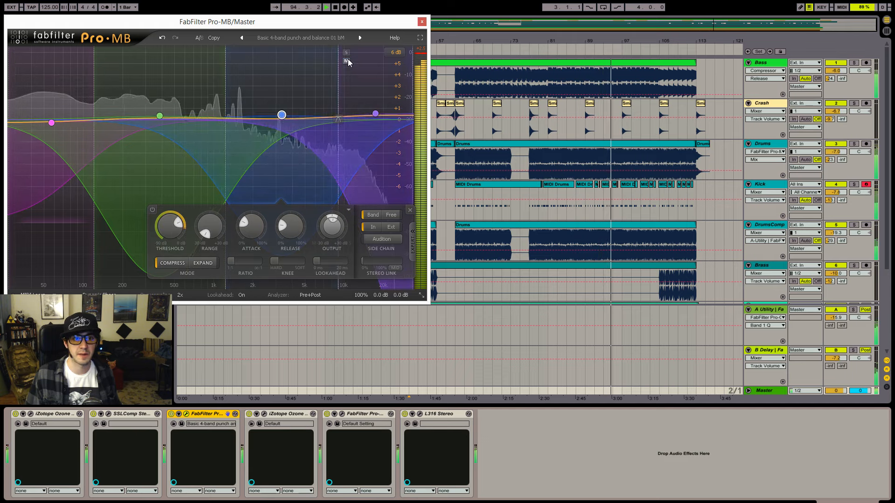
pyautogui.click(375, 114)
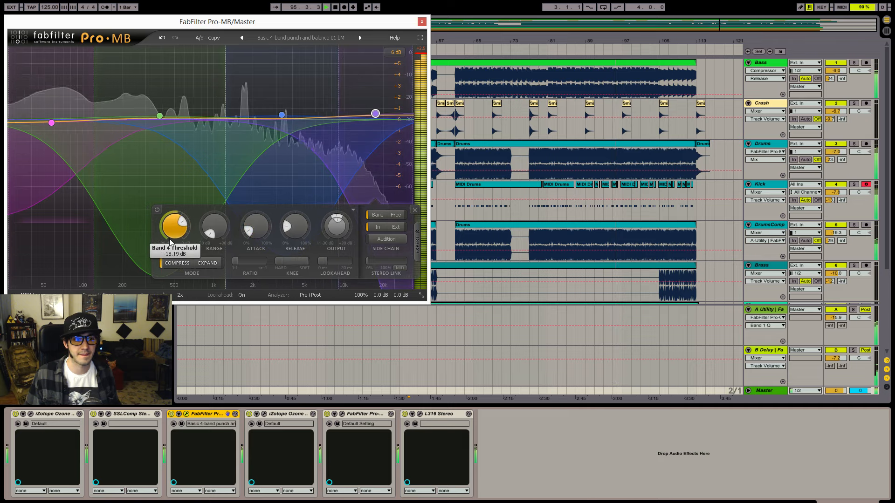
pyautogui.click(51, 123)
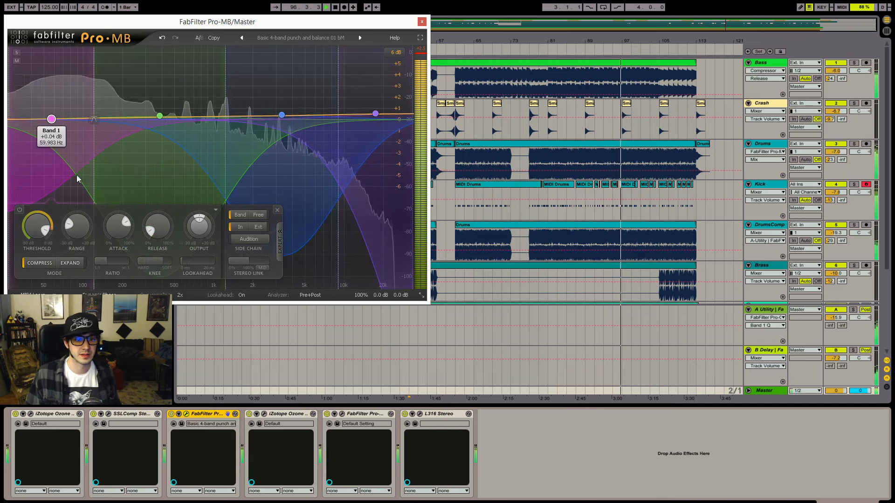
# - Compare the sound with the Master's Pro-Q 2 low-cut band bypassed and active, and close the Pro-Q 2 and Pro-MB windows
pyautogui.click(343, 414)
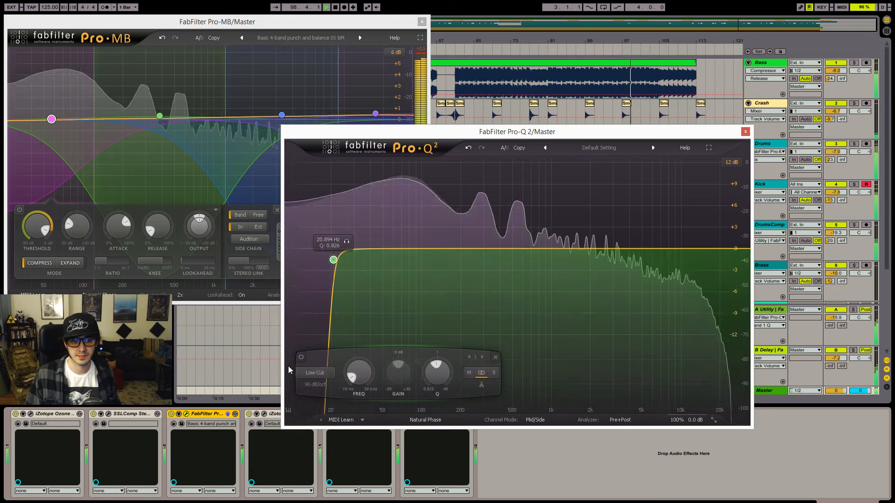
pyautogui.click(300, 358)
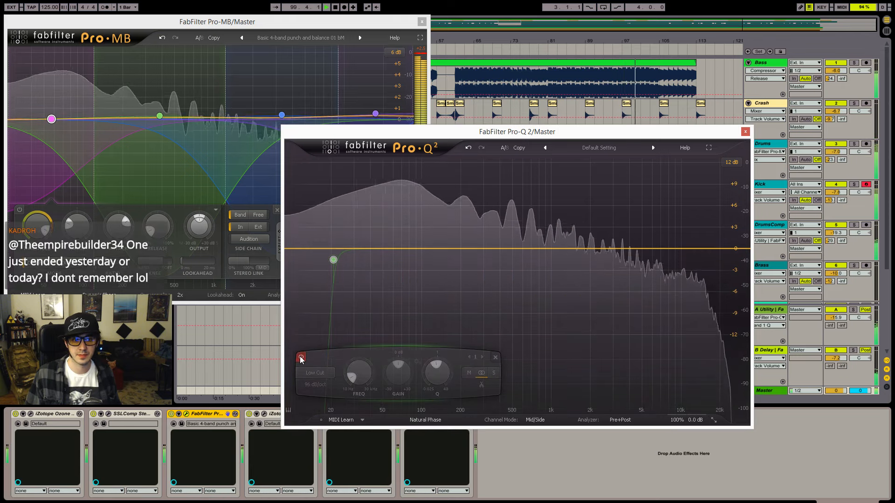
pyautogui.click(301, 357)
pyautogui.click(745, 133)
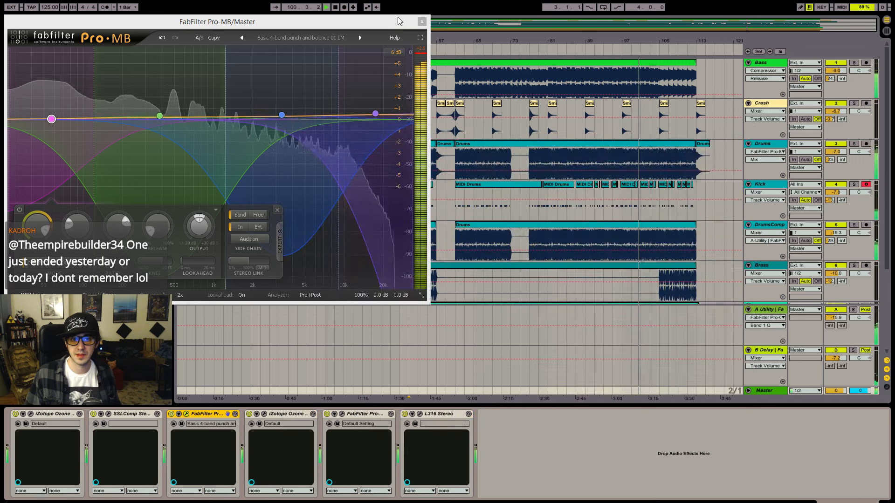
pyautogui.click(422, 22)
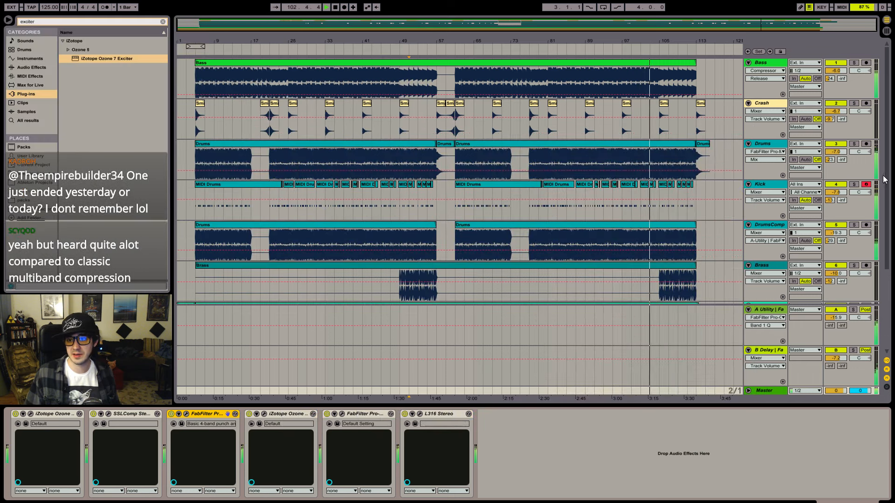
# - Inspect the start of the Kick 606 sample waveform and audition the soloed Drums track from bar 61
pyautogui.click(713, 190)
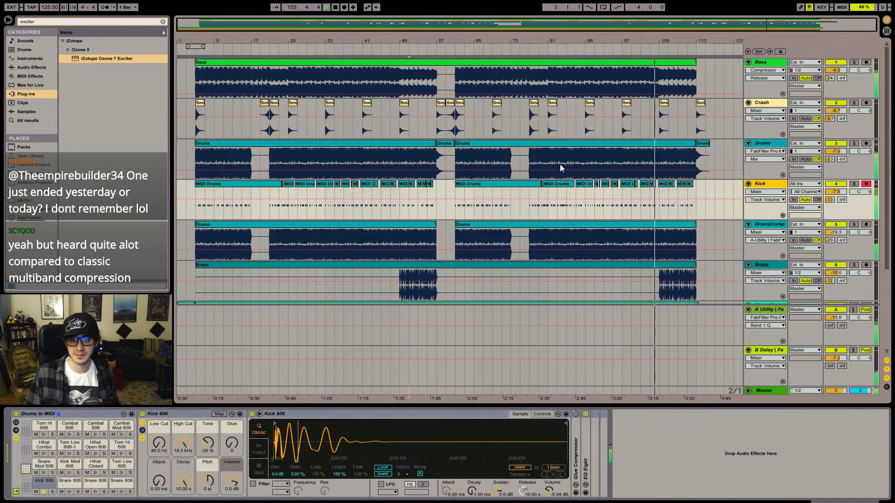
pyautogui.moveTo(274, 453); pyautogui.dragTo(279, 443)
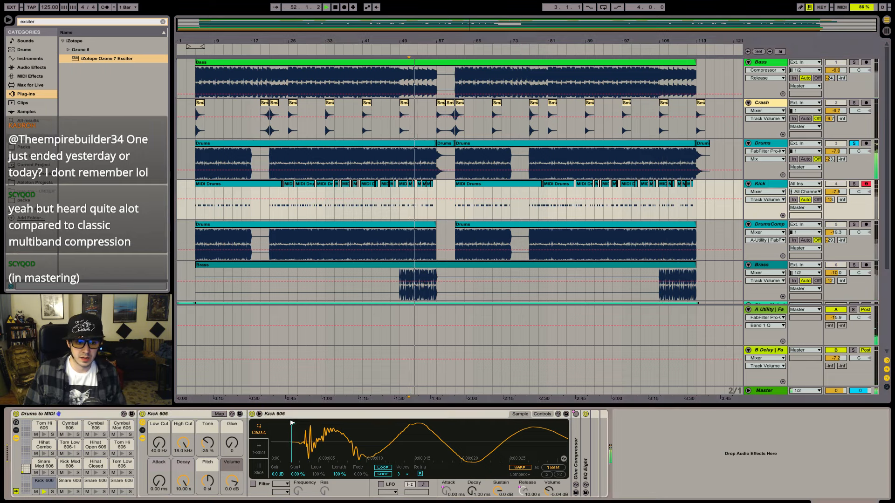
pyautogui.click(456, 212)
pyautogui.press('space')
pyautogui.press('space')
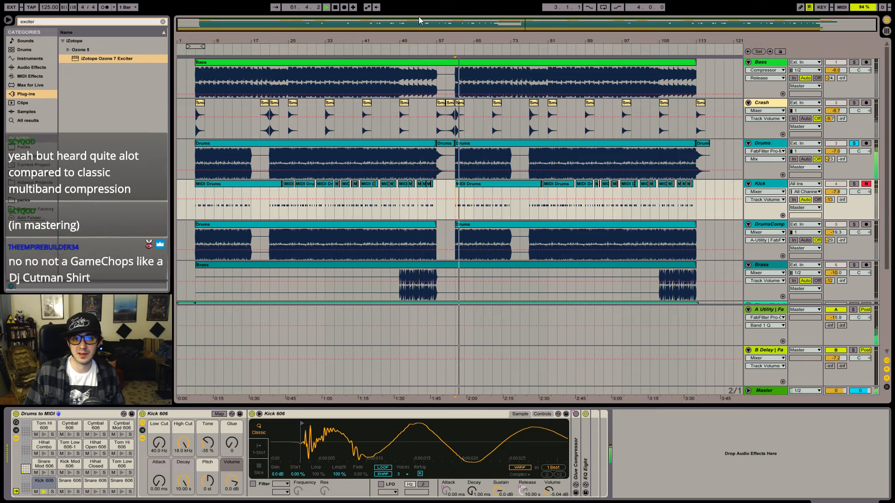
pyautogui.press('space')
# - Split the Drums clip that starts at bar 61 at bar 74.3 and select its first part
pyautogui.moveTo(528, 25); pyautogui.dragTo(533, 201)
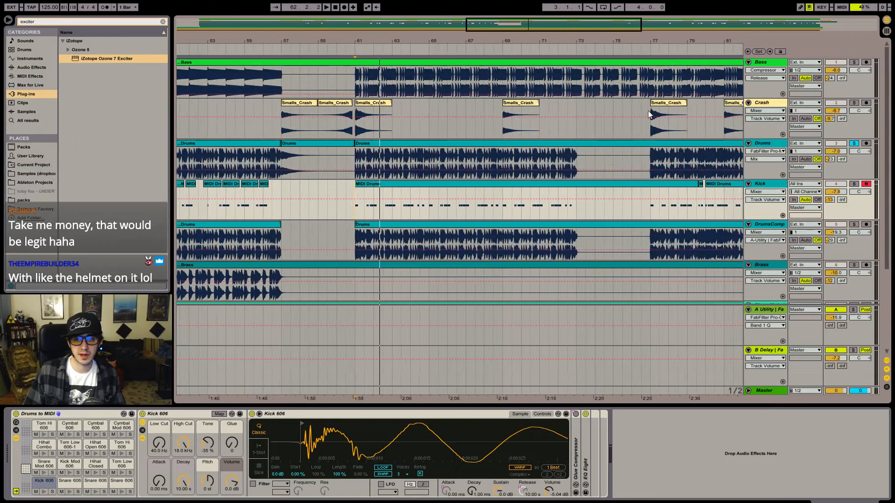
pyautogui.hotkey('ctrl', 'e')
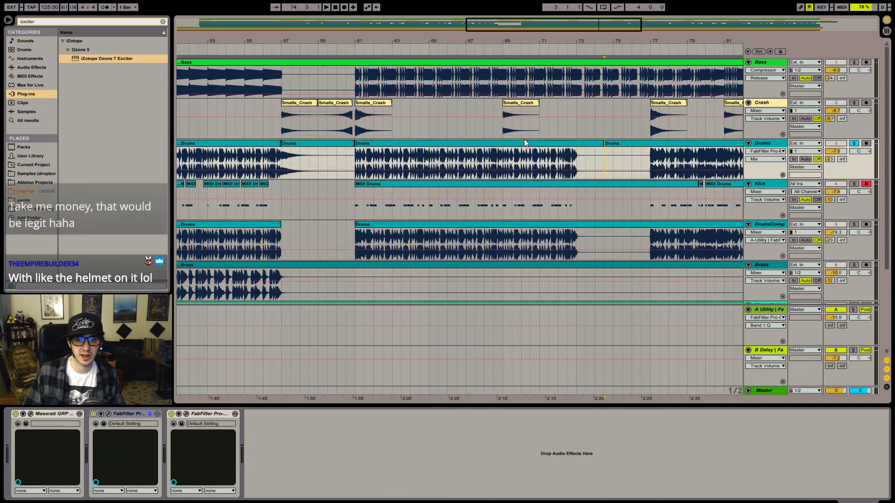
pyautogui.click(523, 148)
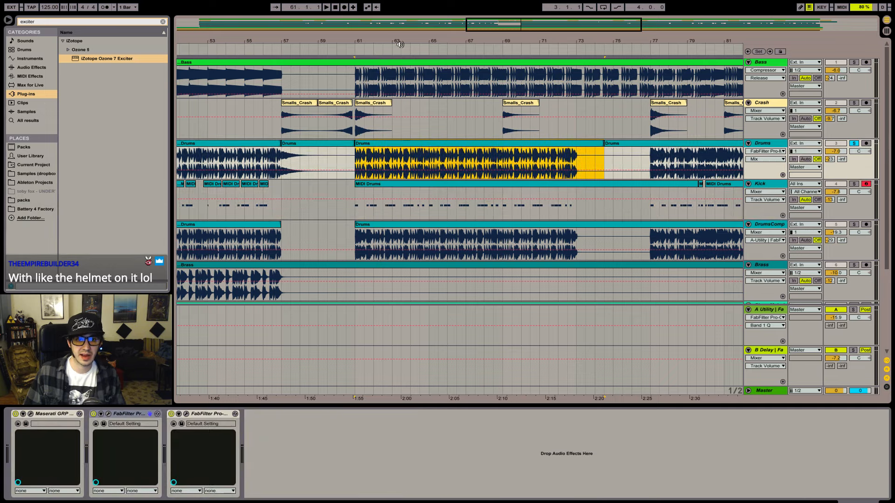
pyautogui.moveTo(400, 44); pyautogui.dragTo(458, 99)
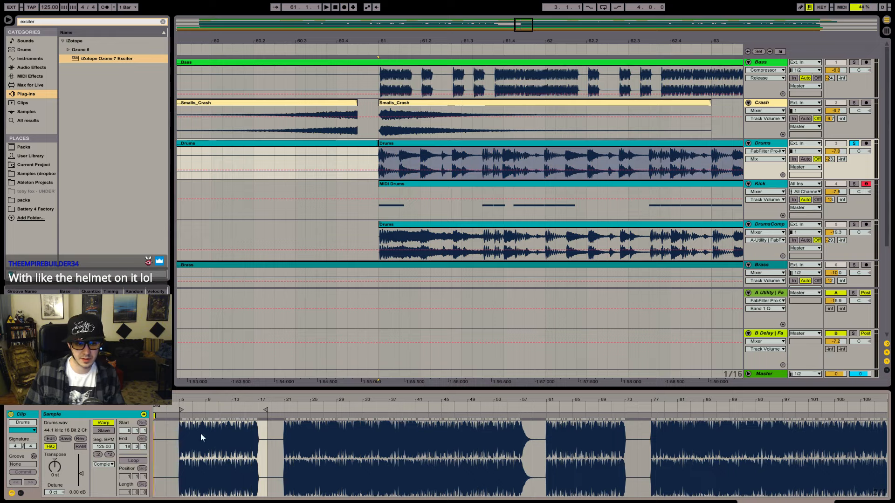
pyautogui.moveTo(523, 25); pyautogui.dragTo(514, 2)
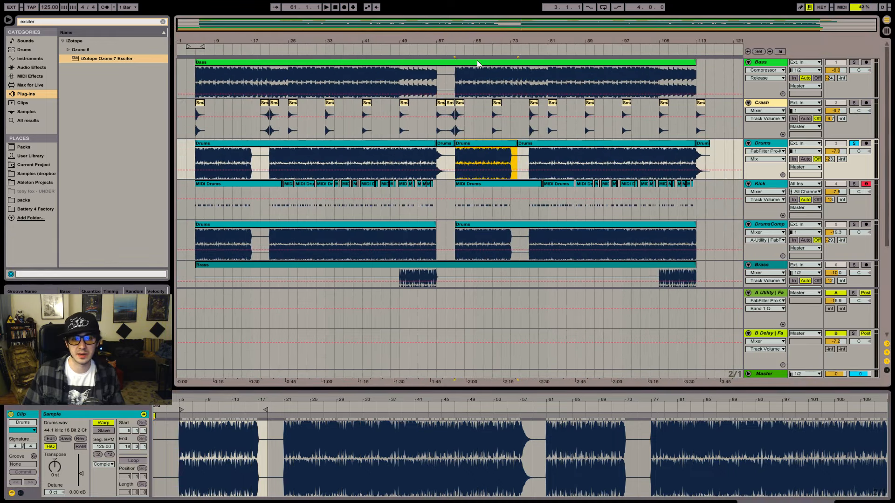
# - Copy both Drums clips running from bar 61 to bar 113 onto the DrumsComp track at bar 61
pyautogui.keyDown('shift'); pyautogui.click(542, 150); pyautogui.keyUp('shift')
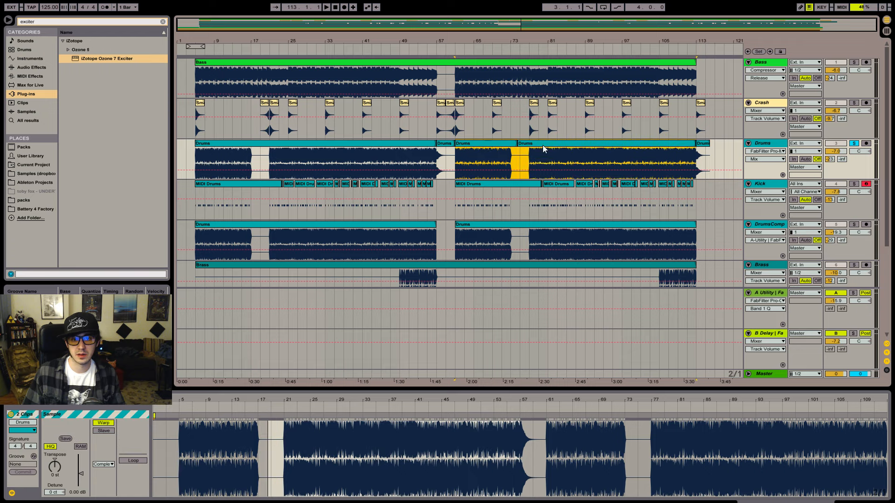
pyautogui.click(477, 225)
pyautogui.hotkey('ctrl', 'v')
pyautogui.hotkey('ctrl', 'z')
pyautogui.hotkey('ctrl', 'y')
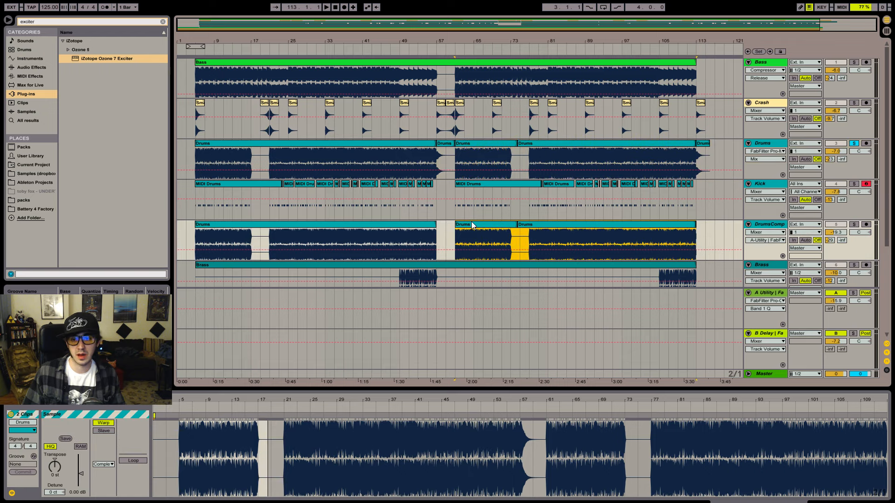
# - Examine how the first Kick note lines up with the drum transients at bar 61
pyautogui.click(454, 214)
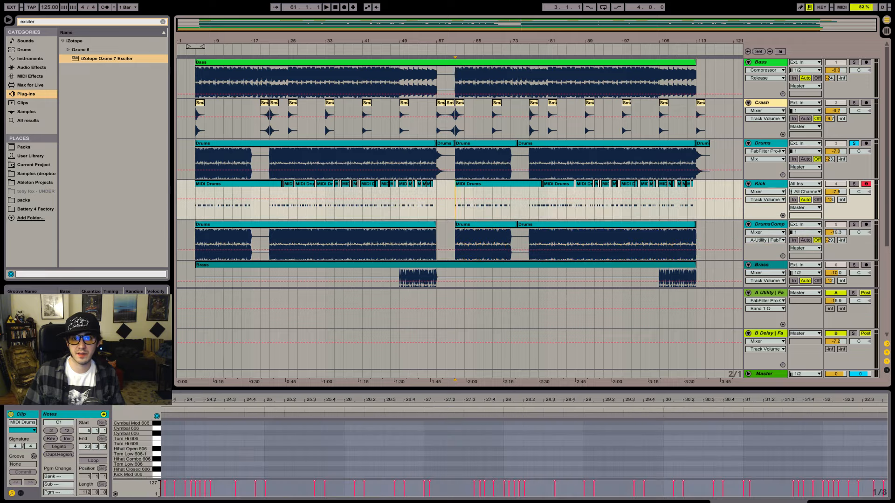
pyautogui.moveTo(459, 41); pyautogui.dragTo(587, 335)
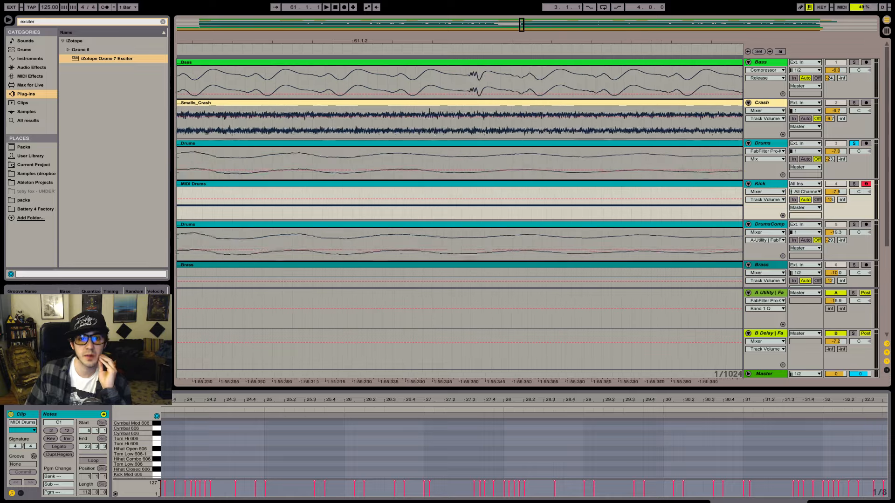
pyautogui.moveTo(522, 25)
pyautogui.mouseDown()
pyautogui.moveTo(516, 33)
pyautogui.moveTo(527, 29)
pyautogui.mouseUp()
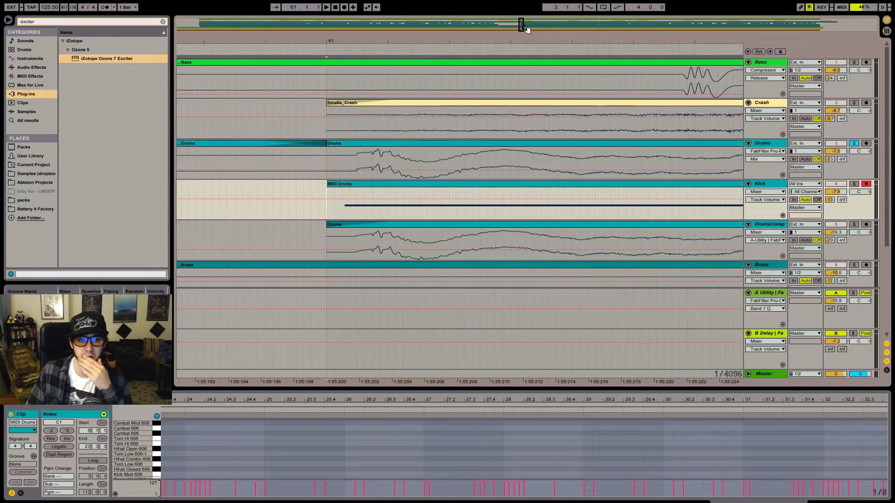
pyautogui.click(417, 184)
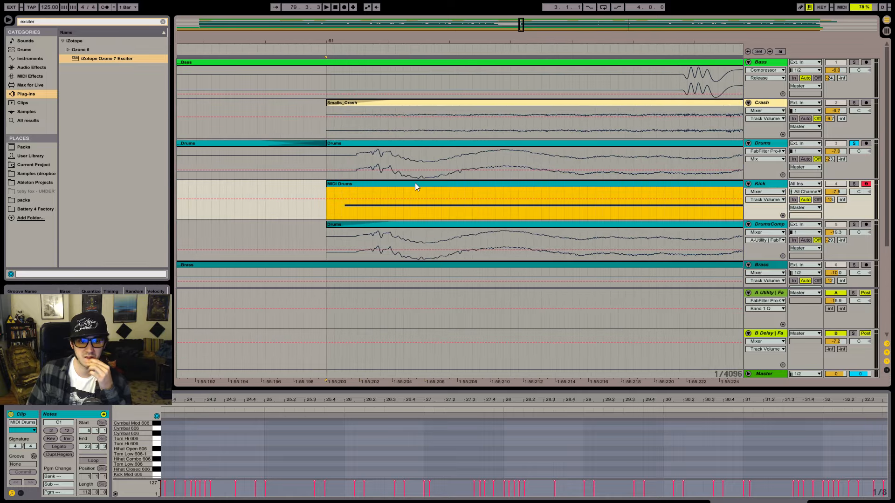
pyautogui.hotkey('shift', 'Tab')
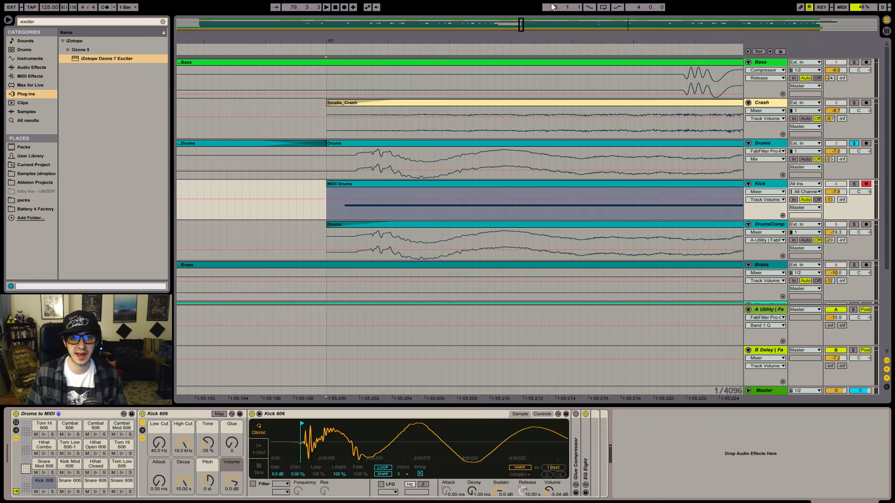
# - Play from bar 61 with the Kick track soloed alongside Drums
pyautogui.moveTo(523, 32); pyautogui.dragTo(525, 26)
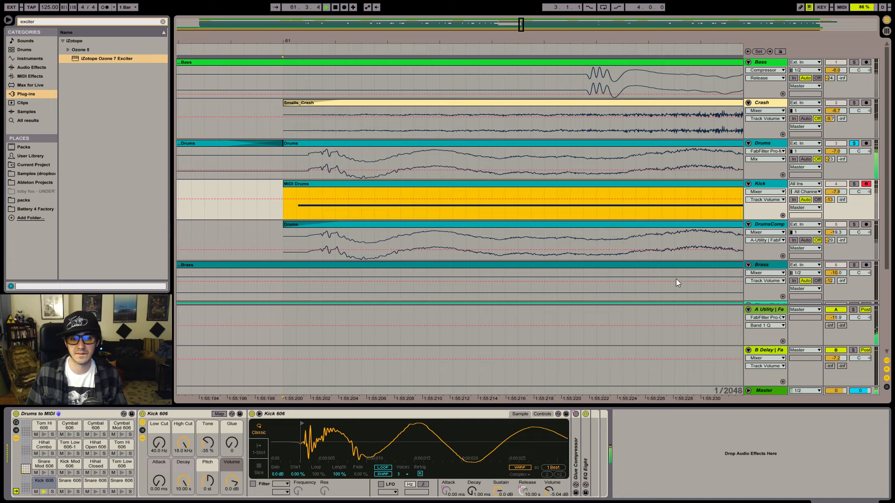
pyautogui.click(854, 184)
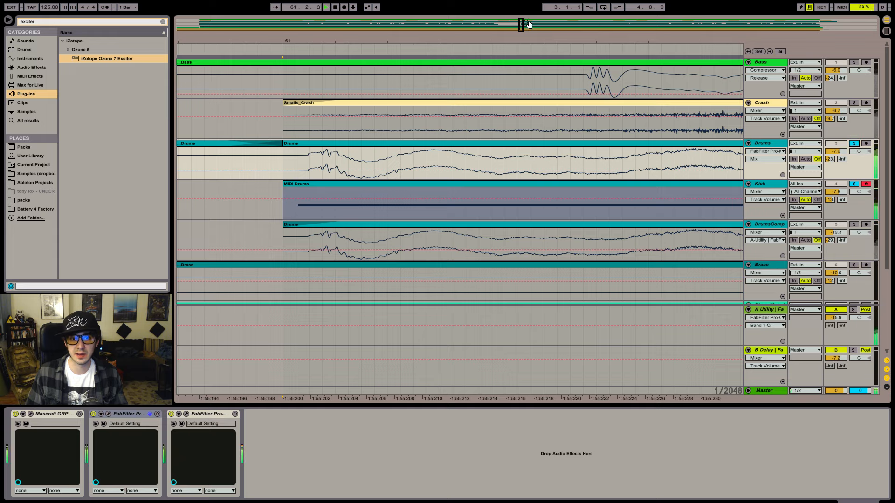
pyautogui.moveTo(529, 28); pyautogui.dragTo(530, 3)
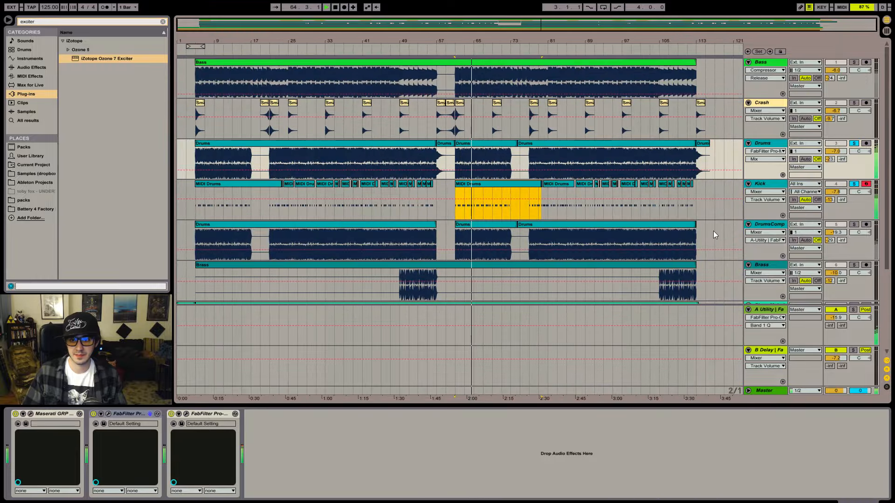
# - Consolidate all the MIDI clips on the Kick track into one clip starting at bar 1, and show its notes
pyautogui.moveTo(706, 200); pyautogui.dragTo(105, 187)
pyautogui.rightClick(213, 184)
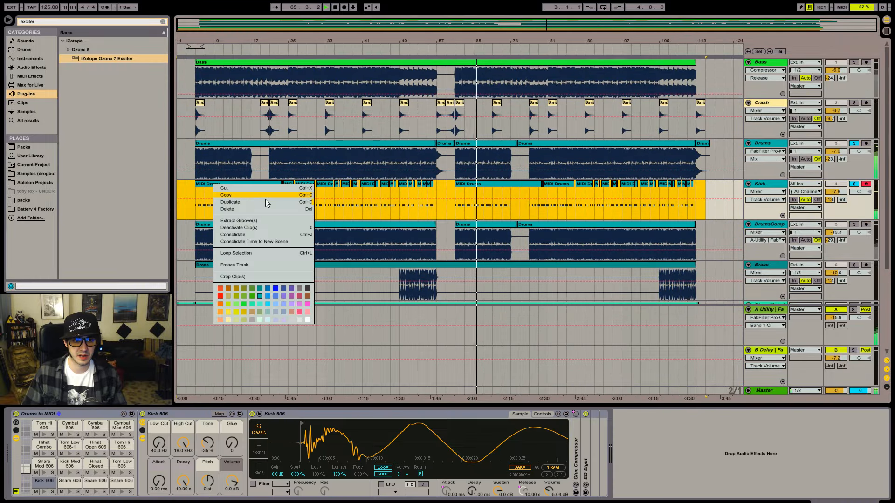
pyautogui.click(268, 234)
pyautogui.hotkey('shift', 'Tab')
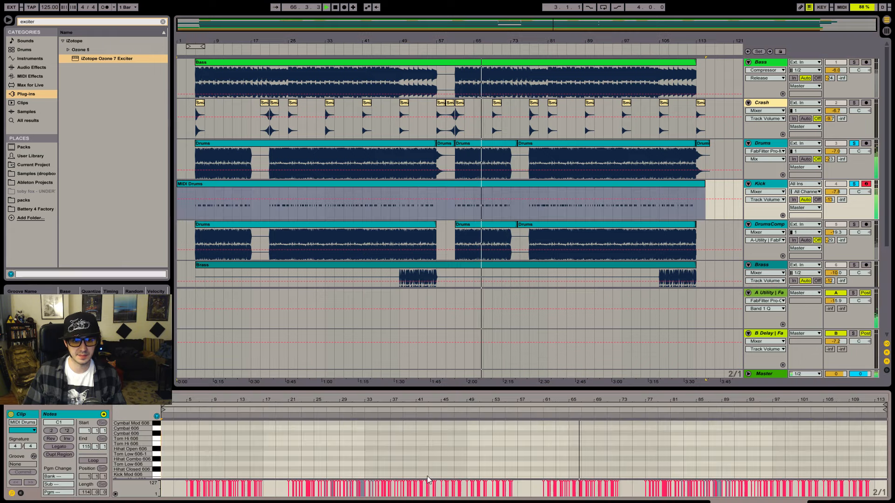
# - Quantize all the Kick 606 notes, undo it, and retry the quantize settings with the Narrowest adaptive grid
pyautogui.scroll(-3, 583, 444)
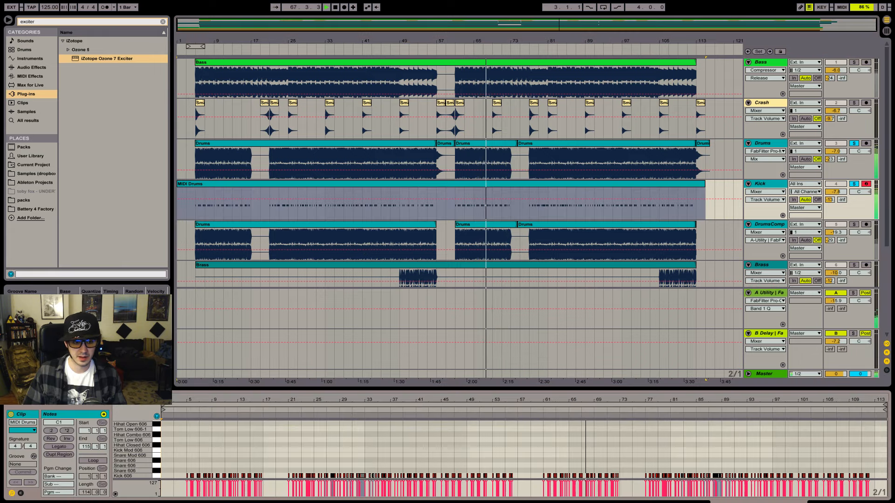
pyautogui.scroll(-1, 138, 472)
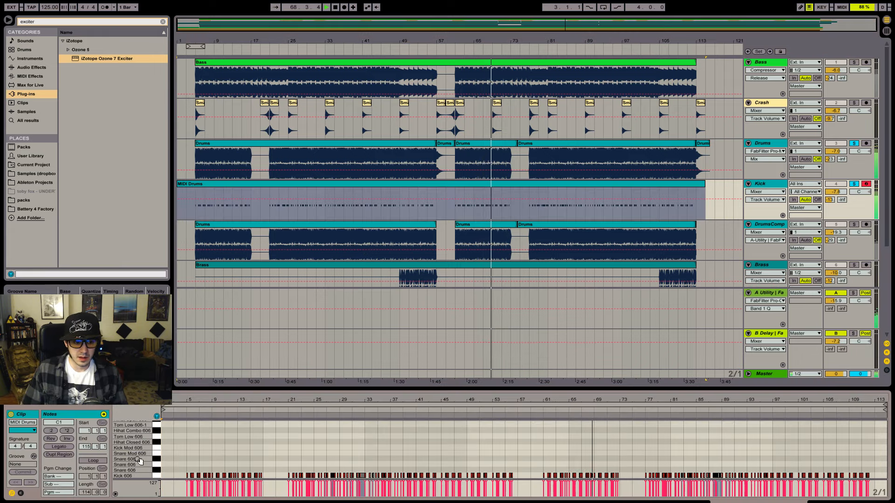
pyautogui.moveTo(300, 398); pyautogui.dragTo(300, 435)
pyautogui.hotkey('ctrl', 'a')
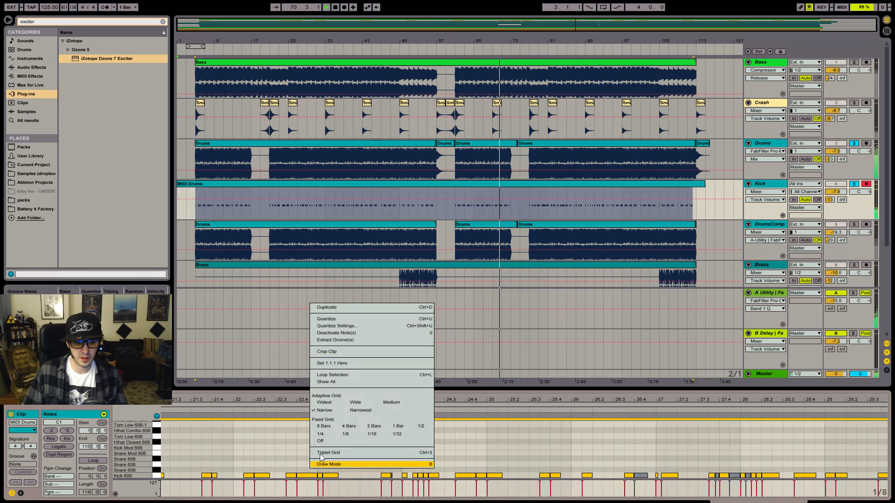
pyautogui.click(371, 327)
pyautogui.click(435, 277)
pyautogui.hotkey('ctrl', 'z')
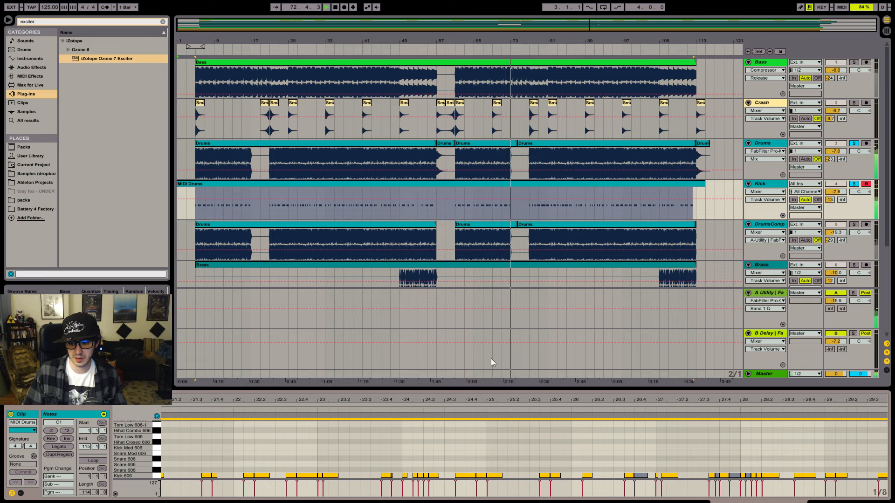
pyautogui.rightClick(645, 469)
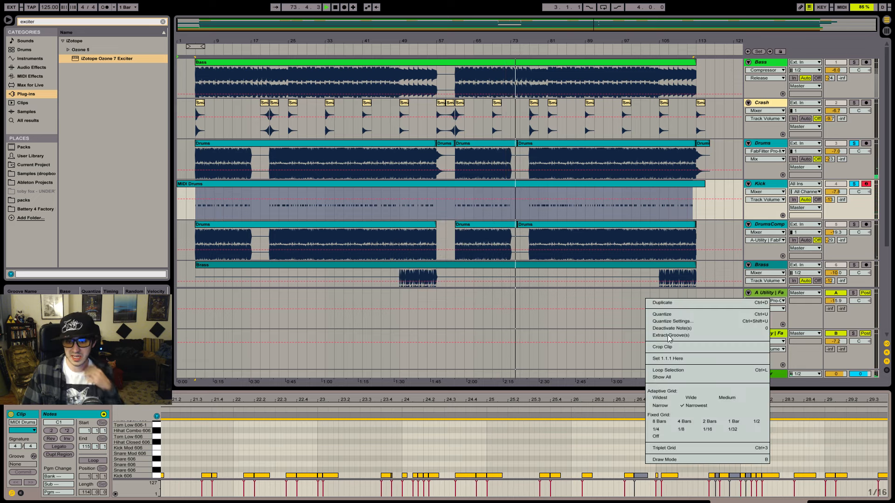
pyautogui.click(693, 321)
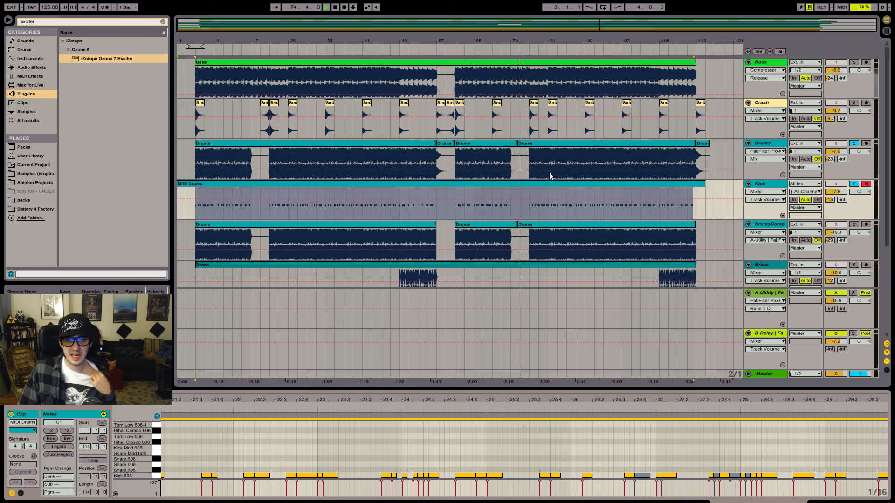
# - Stop playback and review the options for converting the first Drums clip to a new MIDI track
pyautogui.click(343, 149)
pyautogui.click(341, 145)
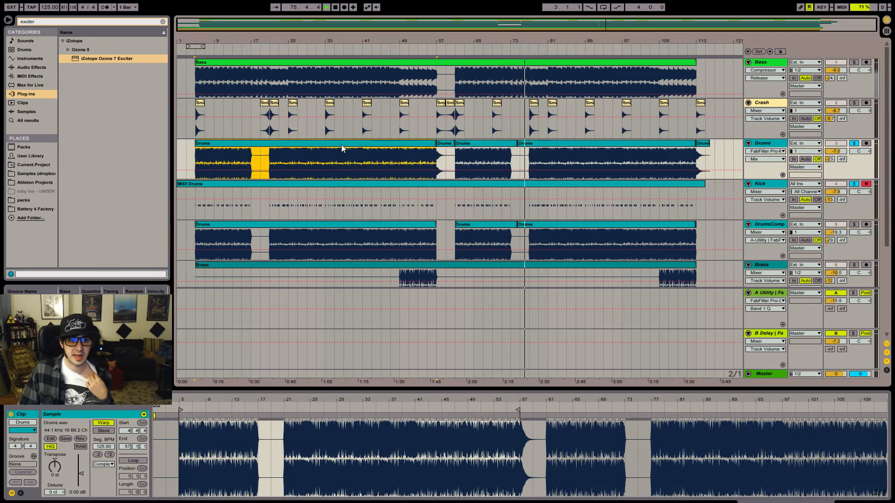
pyautogui.rightClick(342, 145)
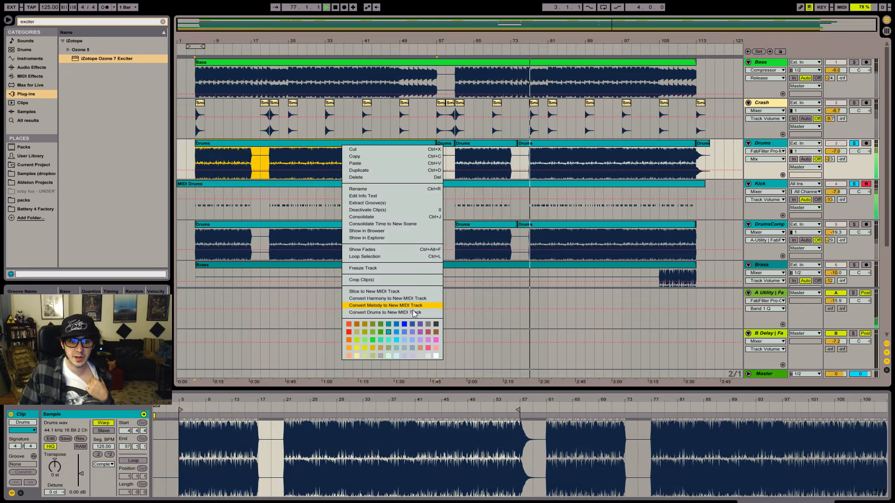
pyautogui.click(549, 226)
pyautogui.press('space')
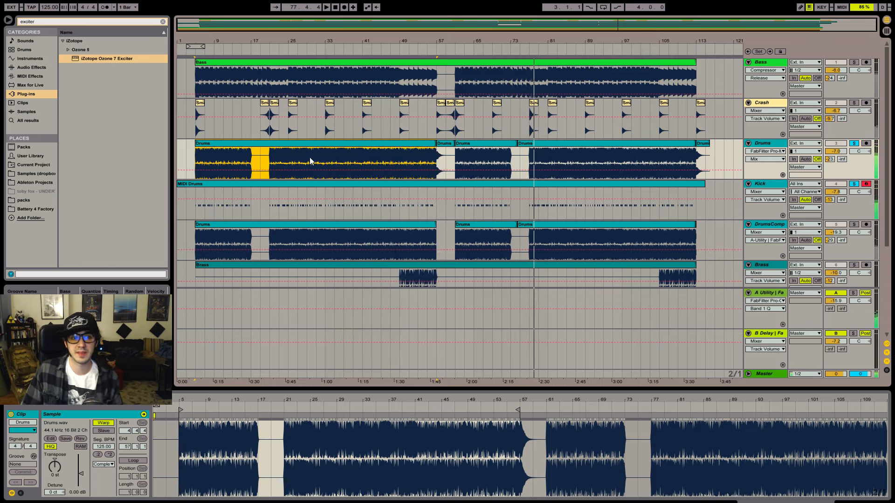
pyautogui.rightClick(311, 148)
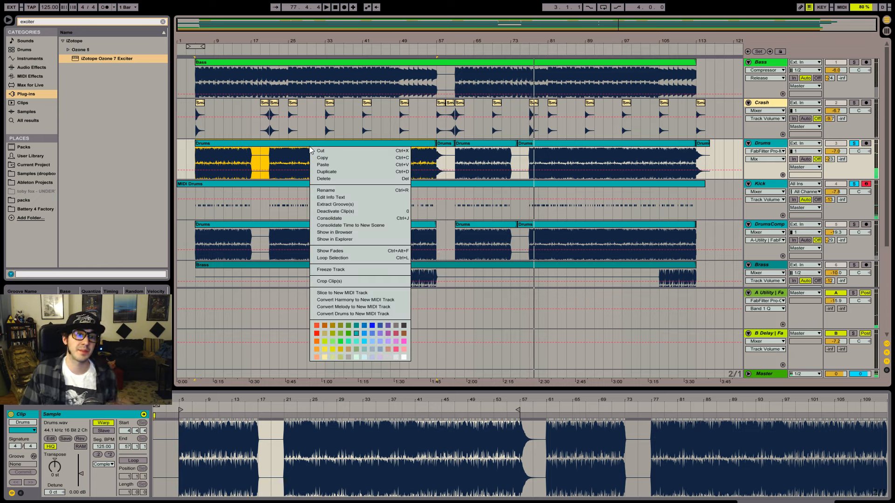
pyautogui.click(385, 205)
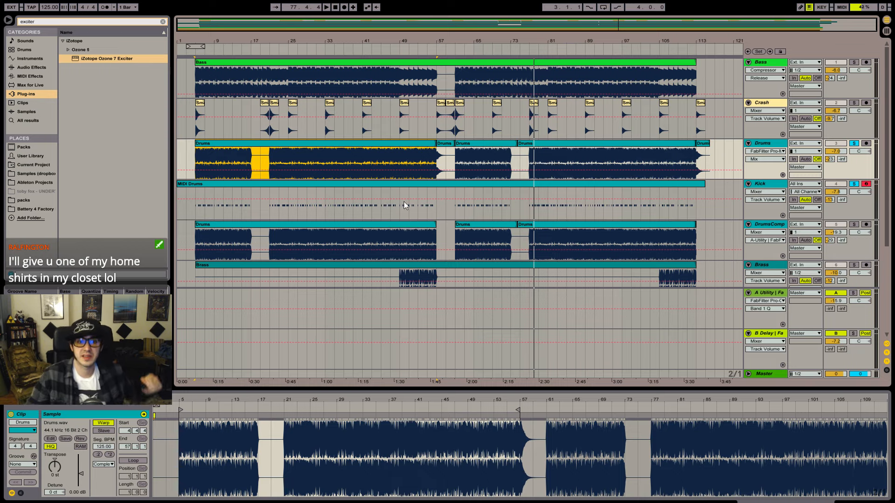
# - Apply the Drums groove to the MIDI Drums clip on the Kick track and to the Bass clip
pyautogui.click(390, 188)
pyautogui.click(29, 464)
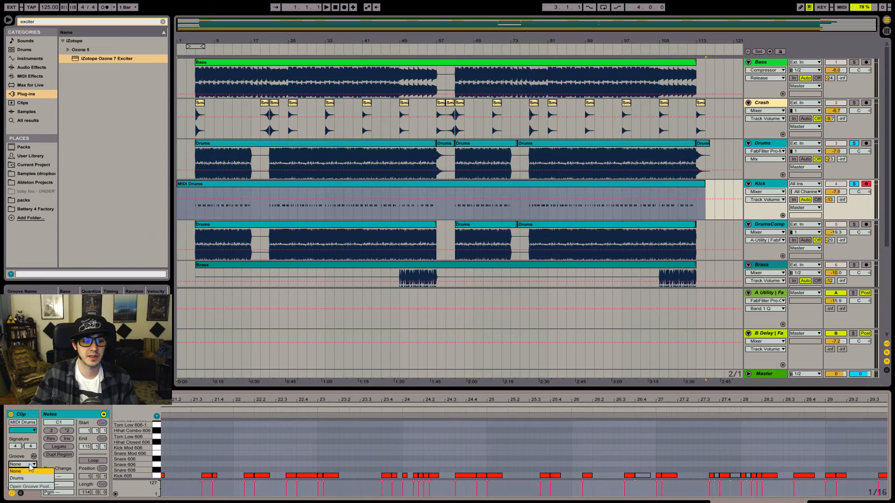
pyautogui.click(33, 478)
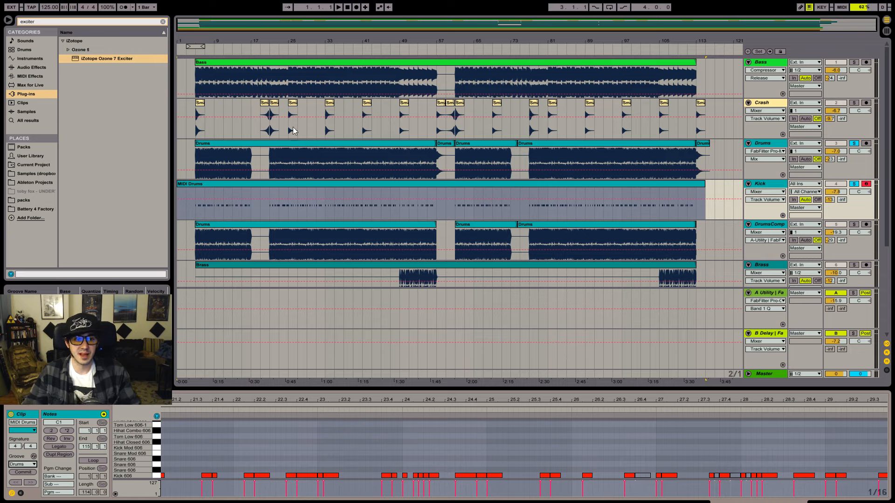
pyautogui.click(286, 70)
pyautogui.click(22, 464)
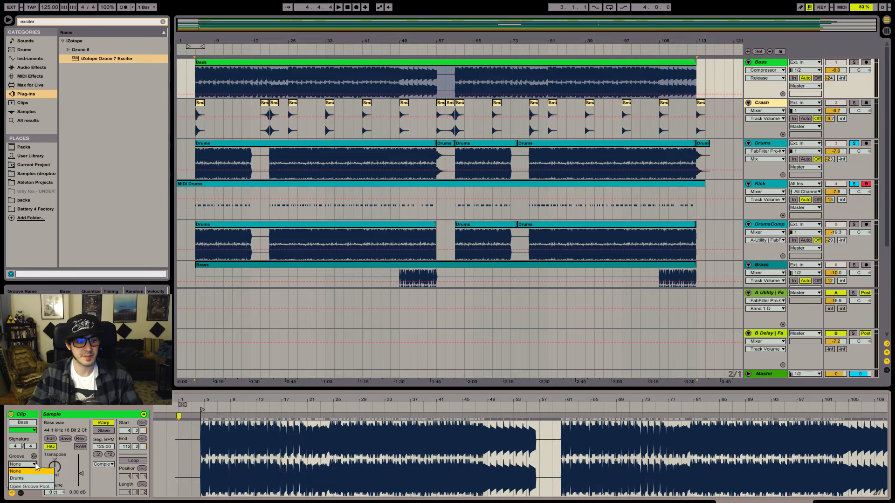
pyautogui.click(39, 478)
# - Apply the Drums groove to the long Lead clip on the piano melody track and the Rythm clip on the piano harmony track together
pyautogui.scroll(-6, 350, 197)
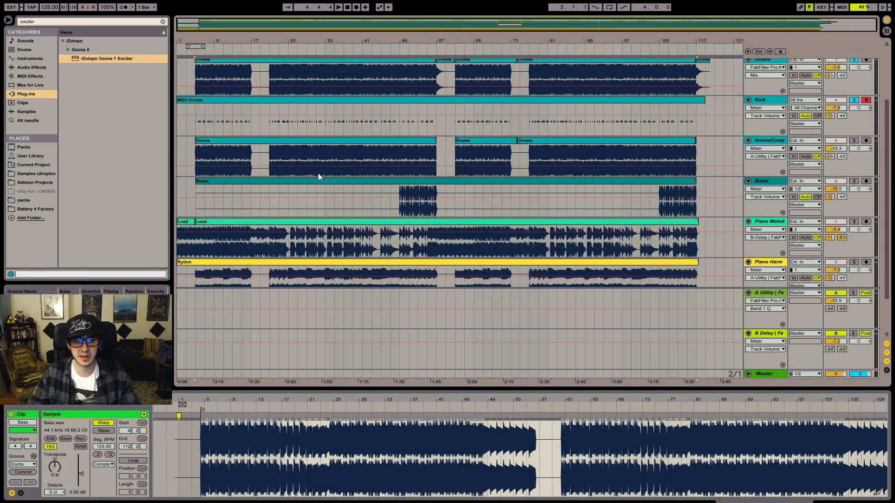
pyautogui.click(238, 189)
pyautogui.scroll(-1, 233, 191)
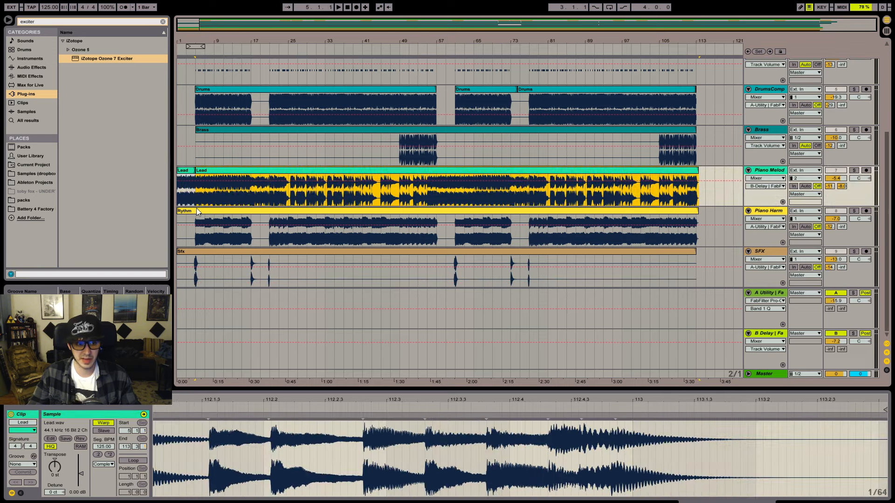
pyautogui.keyDown('shift'); pyautogui.click(196, 214); pyautogui.keyUp('shift')
pyautogui.click(24, 464)
pyautogui.click(34, 480)
# - Play the soloed Drums and Kick tracks from bar 5 and compare their hits up close in bars 5 and 6
pyautogui.scroll(5, 207, 230)
pyautogui.click(196, 190)
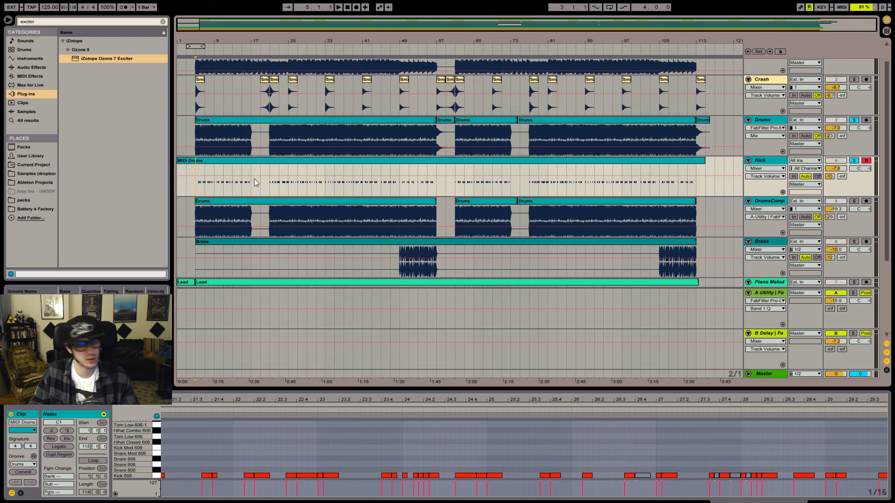
pyautogui.press('space')
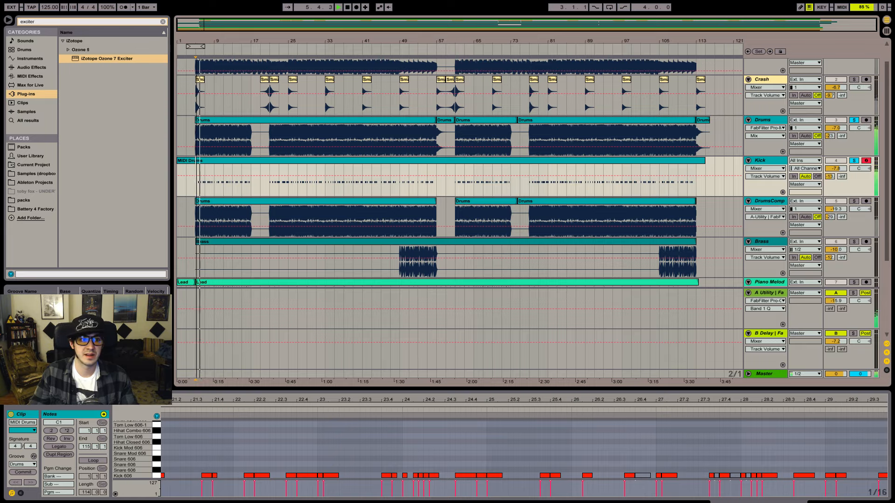
pyautogui.moveTo(196, 41); pyautogui.dragTo(240, 189)
pyautogui.press('space')
pyautogui.press('space')
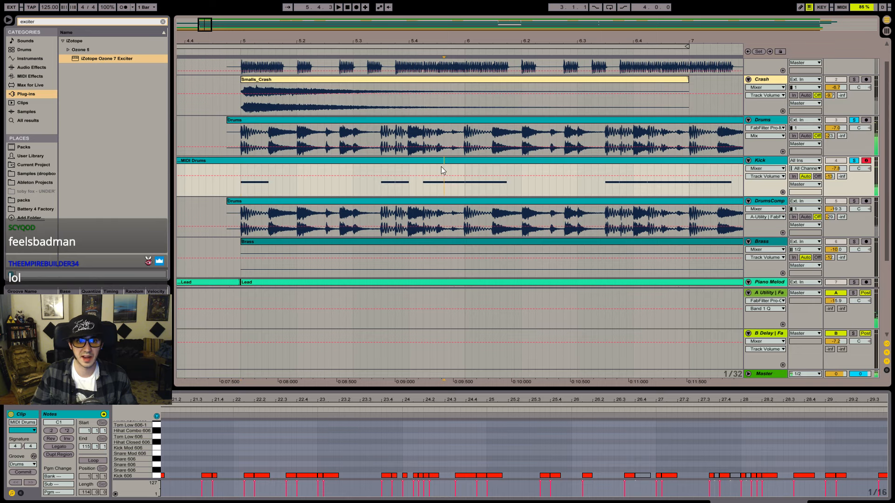
pyautogui.press('space')
# - Replay bars 5 and 6 to check the MIDI Drums notes against the Drums waveform, restarting from bar 6
pyautogui.click(441, 164)
pyautogui.click(111, 300)
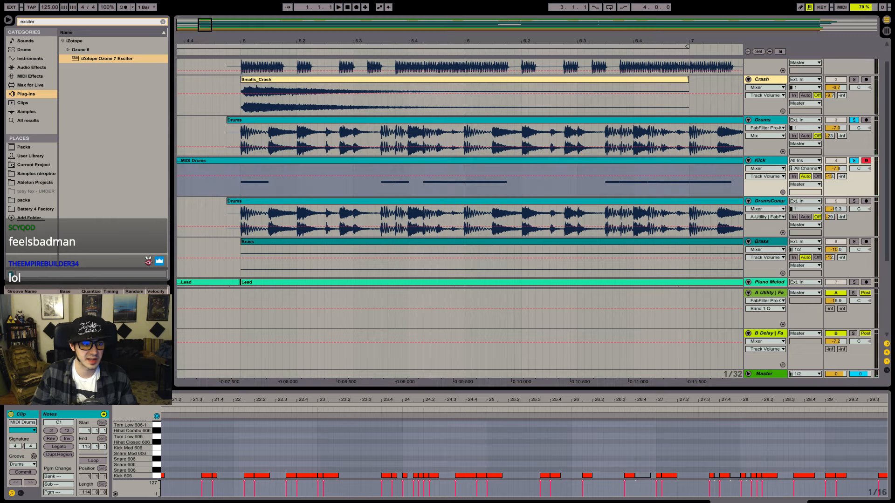
pyautogui.click(240, 188)
pyautogui.press('space')
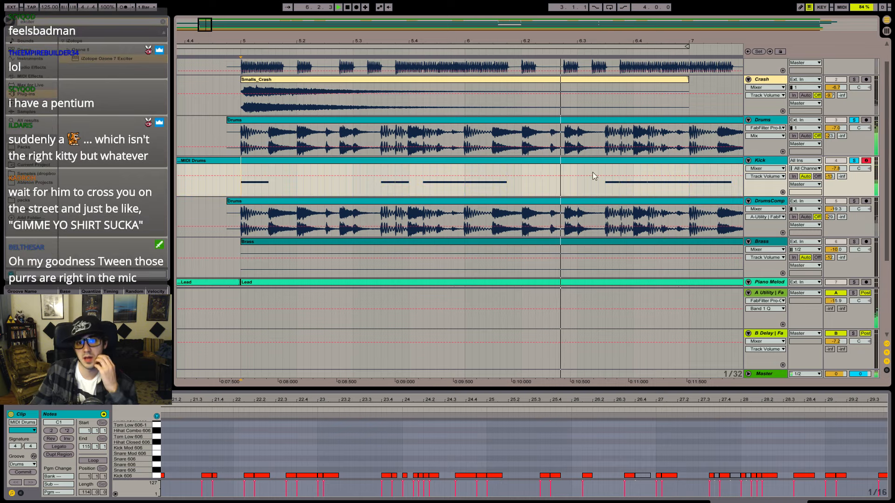
pyautogui.click(464, 180)
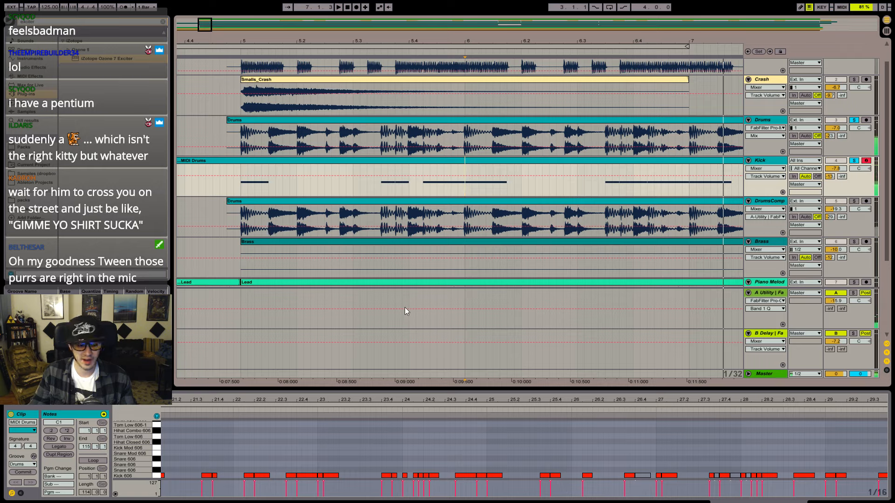
pyautogui.press('space')
pyautogui.press('space')
pyautogui.press('space')
# - Shorten the Kick 606 note just before bar 7 so it ends ahead of the next hit, and play the passage
pyautogui.click(554, 442)
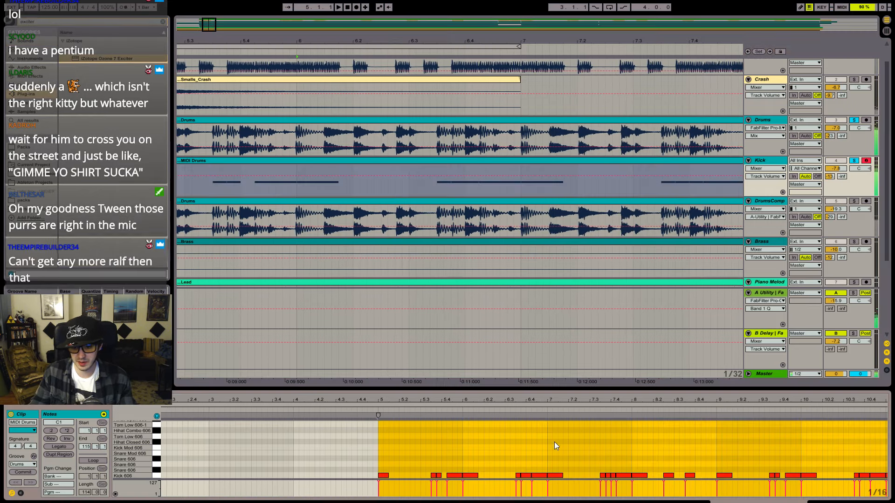
pyautogui.click(541, 476)
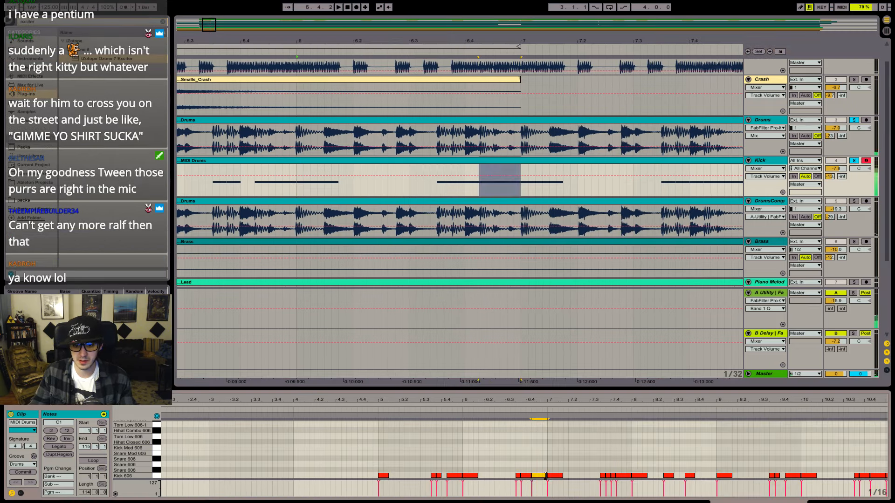
pyautogui.moveTo(546, 475); pyautogui.dragTo(544, 475)
pyautogui.press('space')
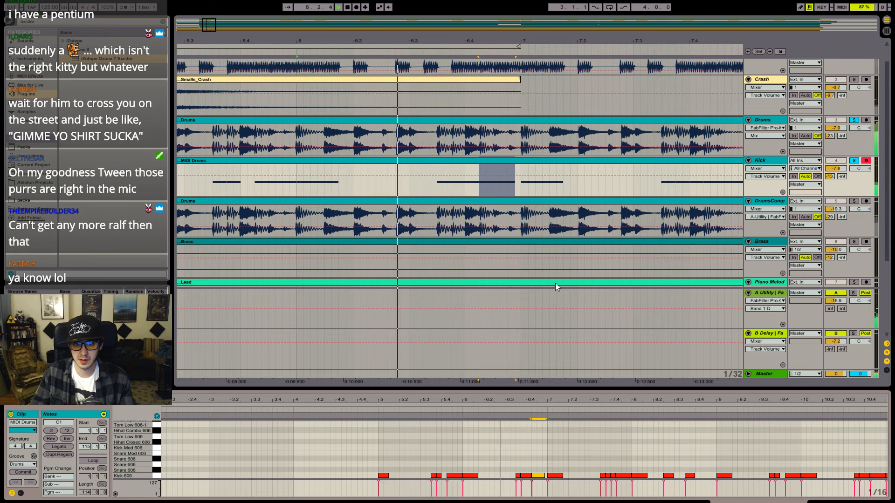
pyautogui.click(466, 189)
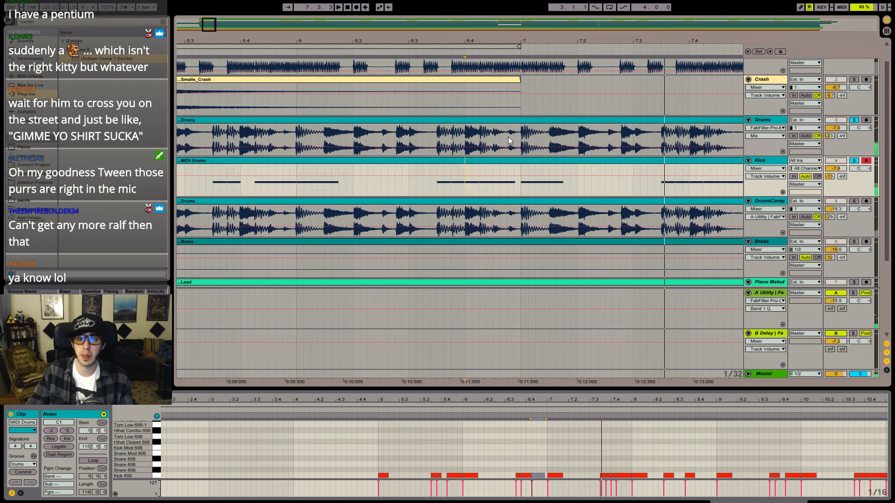
# - Examine the kick timing at bar 7 and the first Drums clip's waveform around bars 5 and 21 against the grid
pyautogui.moveTo(233, 38); pyautogui.dragTo(247, 88)
pyautogui.moveTo(213, 27); pyautogui.dragTo(212, 27)
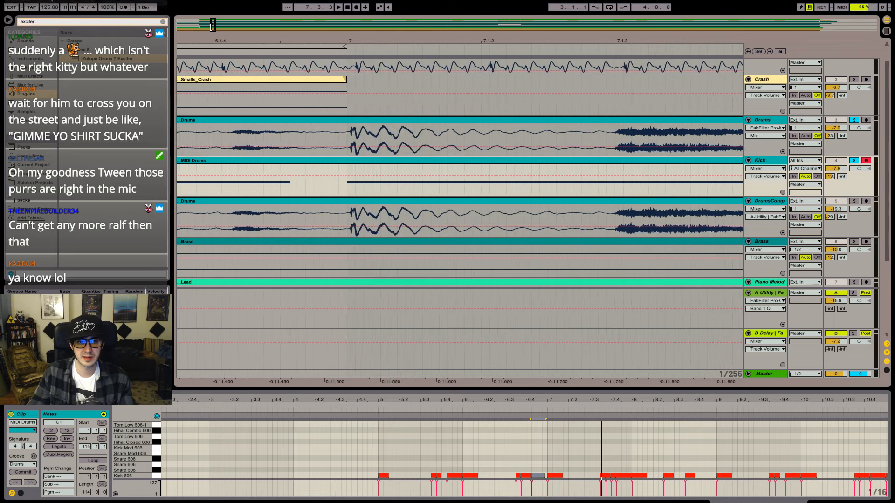
pyautogui.click(340, 121)
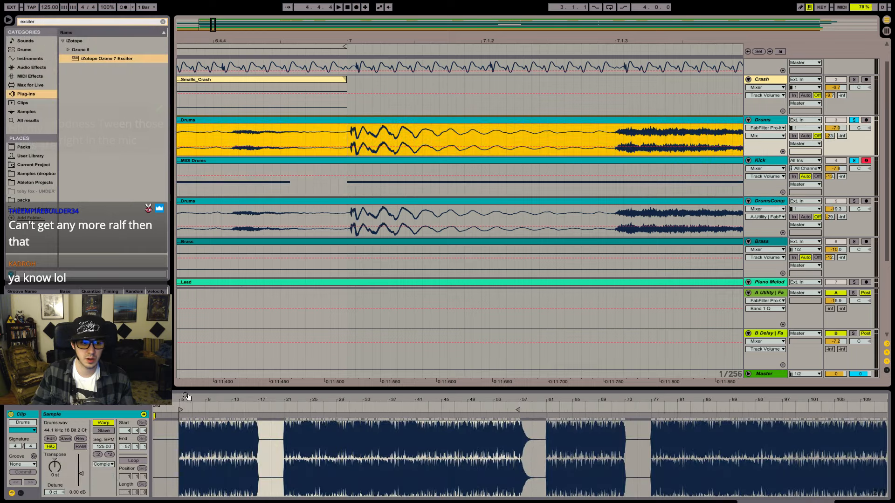
pyautogui.moveTo(181, 400); pyautogui.dragTo(501, 469)
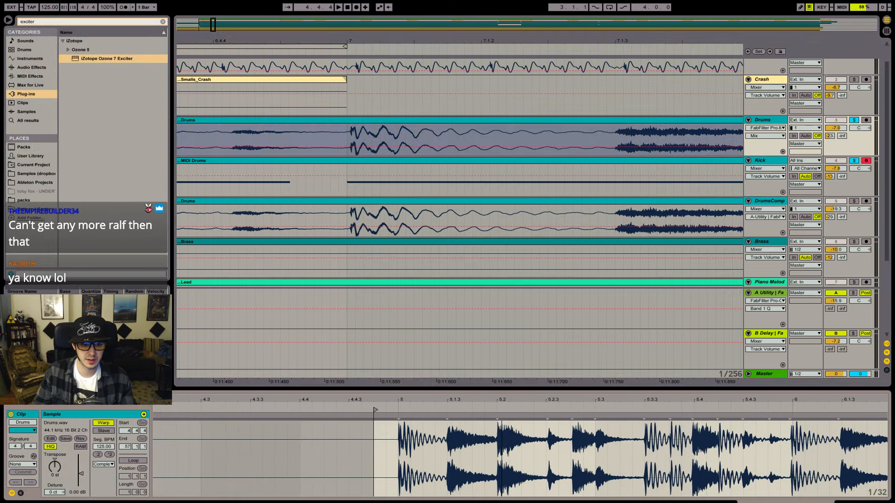
pyautogui.moveTo(400, 465); pyautogui.dragTo(205, 400)
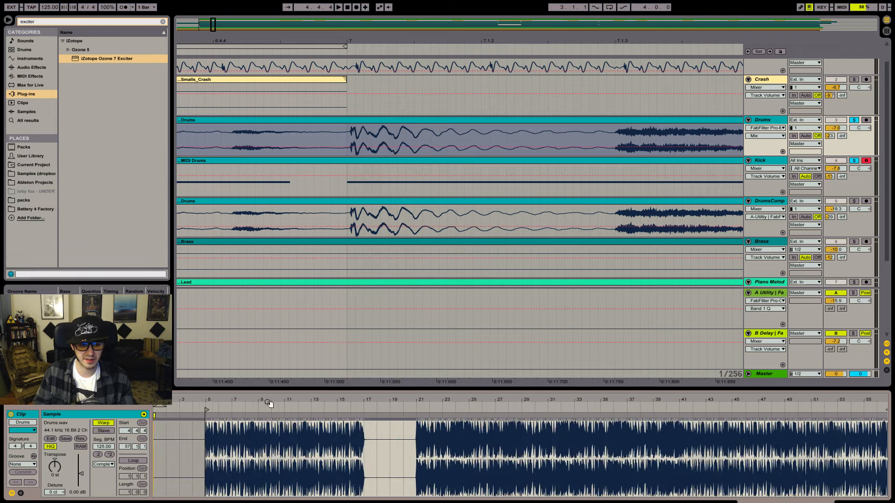
pyautogui.moveTo(412, 400); pyautogui.dragTo(411, 464)
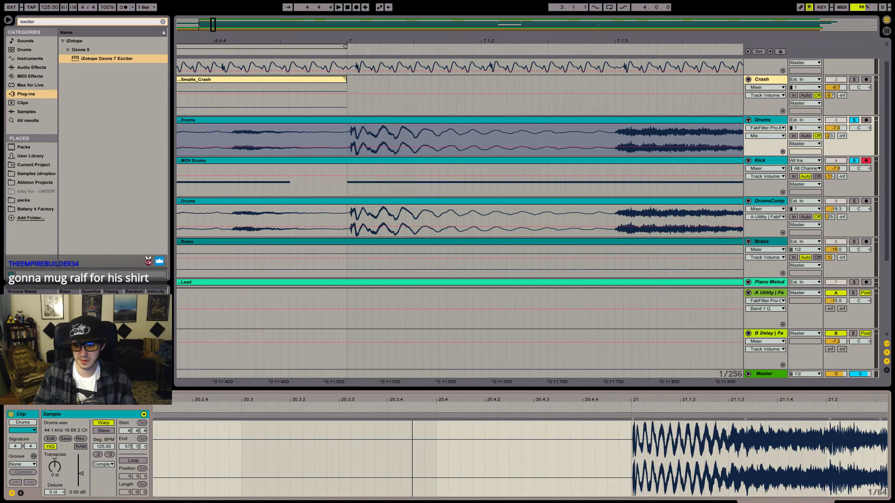
pyautogui.moveTo(632, 402); pyautogui.dragTo(630, 354)
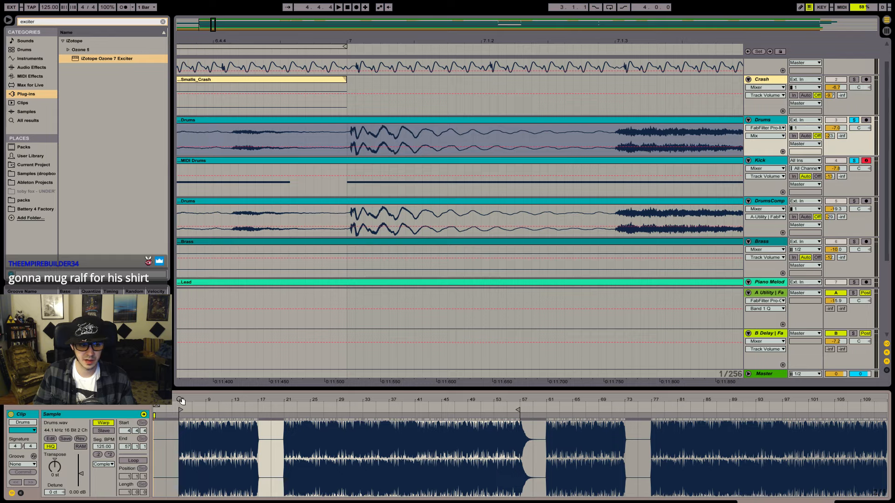
# - Add a warp marker on the first hit at bar 5 of the first Drums clip and remove the marker at the sample's start
pyautogui.moveTo(181, 401); pyautogui.dragTo(321, 452)
pyautogui.doubleClick(342, 419)
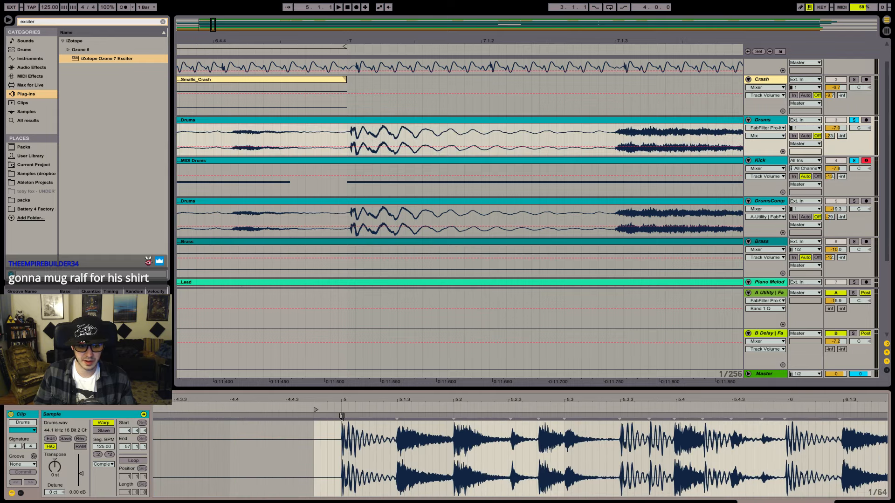
pyautogui.moveTo(339, 402); pyautogui.dragTo(339, 354)
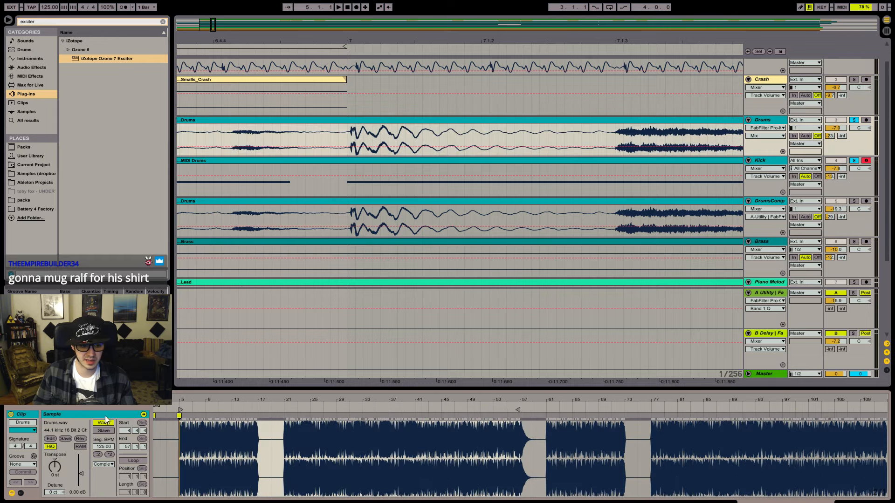
pyautogui.doubleClick(154, 417)
pyautogui.moveTo(183, 401)
pyautogui.mouseDown()
pyautogui.moveTo(273, 442)
pyautogui.moveTo(512, 442)
pyautogui.mouseUp()
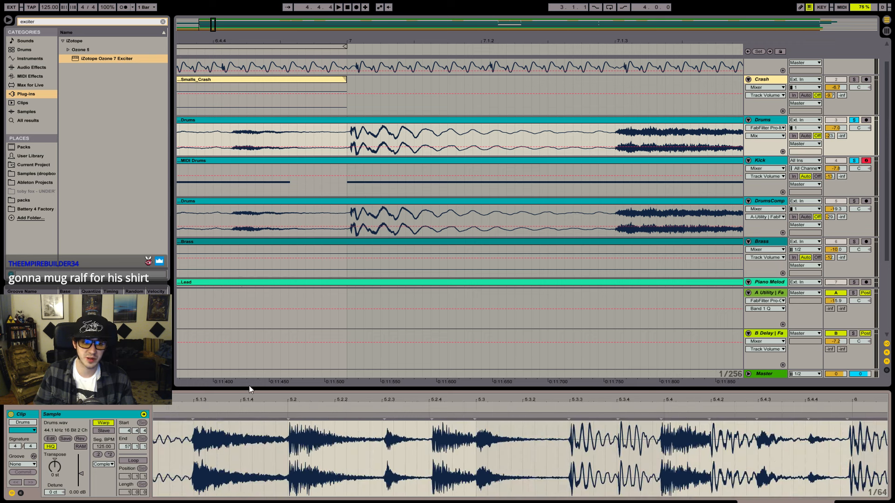
pyautogui.moveTo(173, 404); pyautogui.dragTo(315, 247)
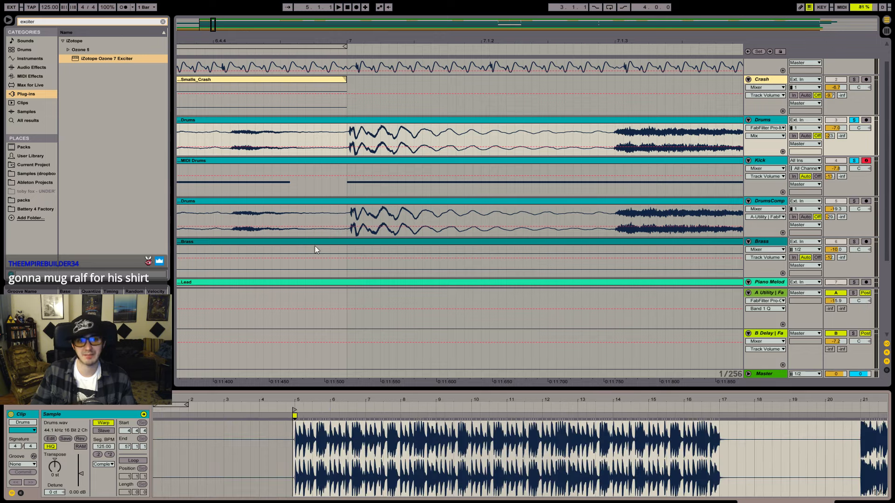
# - Paste copies of the first Drums clip over the first DrumsComp clip and over the clips from bar 61 on both drum tracks
pyautogui.click(304, 120)
pyautogui.moveTo(213, 25); pyautogui.dragTo(213, 2)
pyautogui.moveTo(339, 29); pyautogui.dragTo(338, 2)
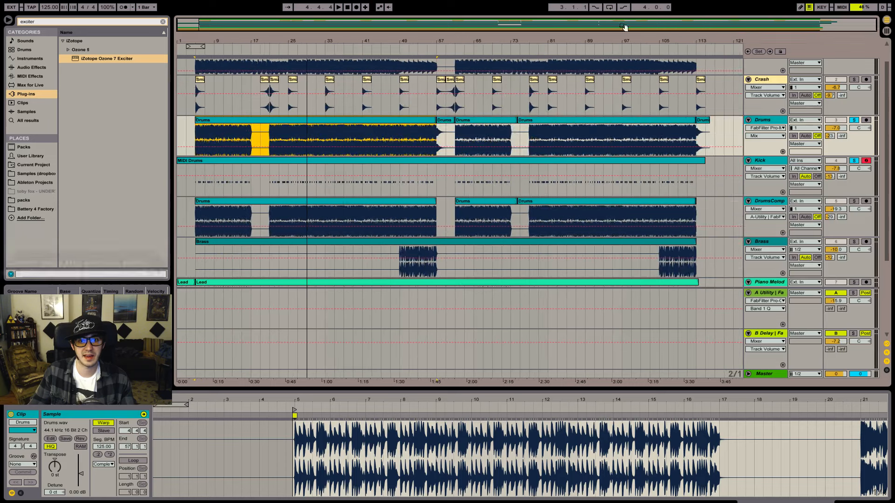
pyautogui.click(253, 201)
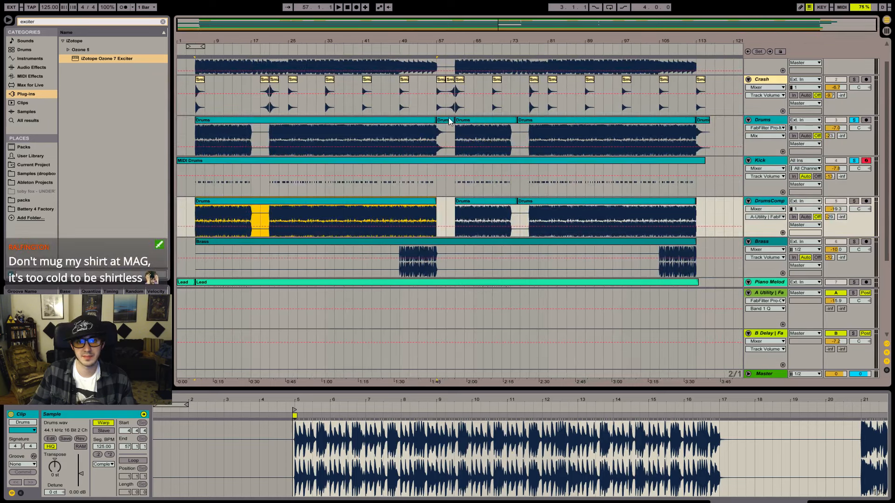
pyautogui.click(470, 120)
pyautogui.click(479, 202)
pyautogui.hotkey('ctrl', 'v')
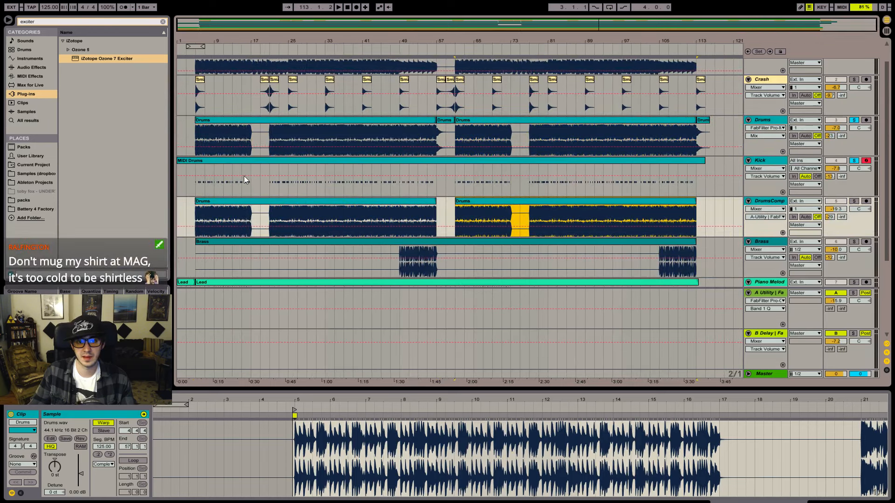
# - Play the re-warped Drums clip with the Kick from bar 5 to check the alignment, stopping in bar 7
pyautogui.click(200, 150)
pyautogui.press('space')
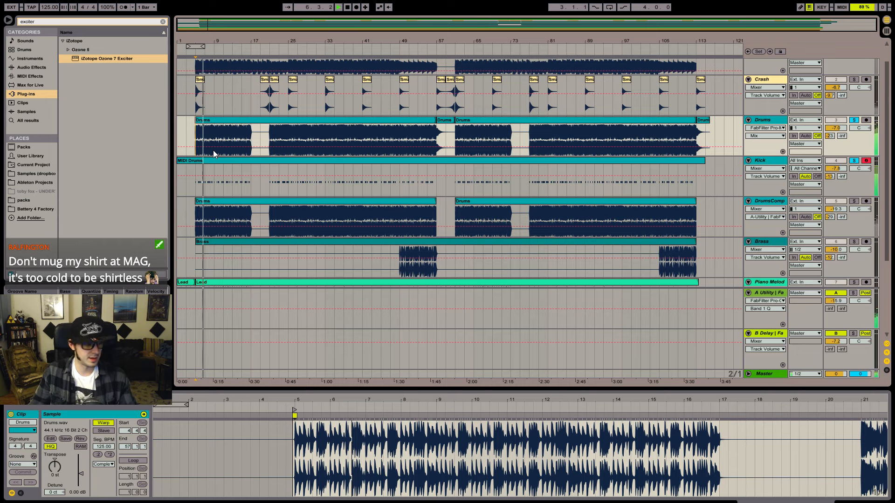
pyautogui.press('space')
# - Insert two audio tracks below the Kick track and group them
pyautogui.click(787, 165)
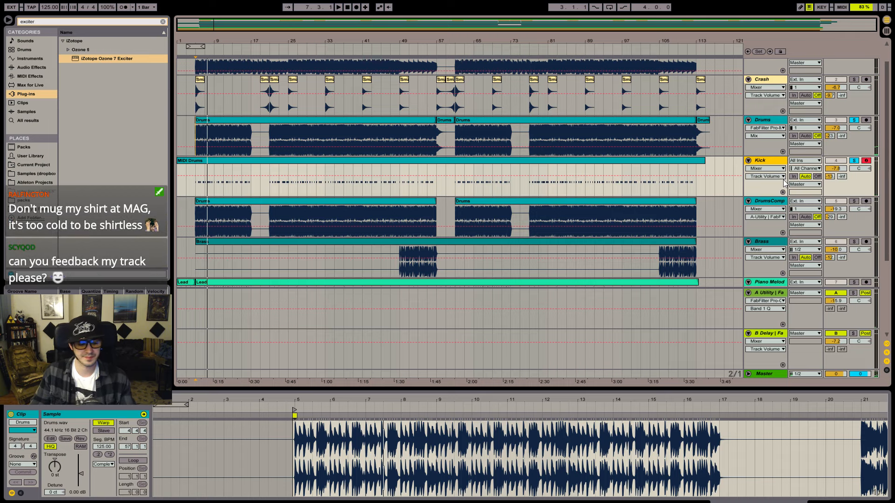
pyautogui.hotkey('ctrl', 't')
pyautogui.hotkey('ctrl', 't')
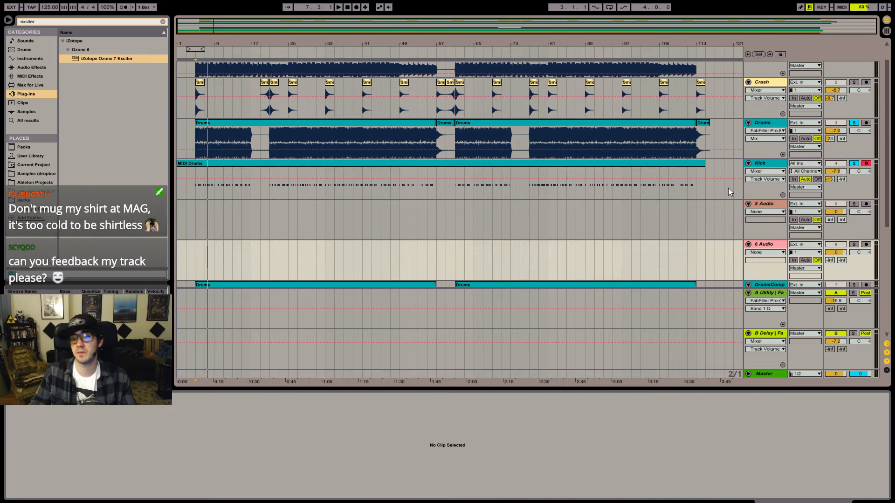
pyautogui.keyDown('shift'); pyautogui.click(768, 204); pyautogui.keyUp('shift')
pyautogui.rightClick(768, 204)
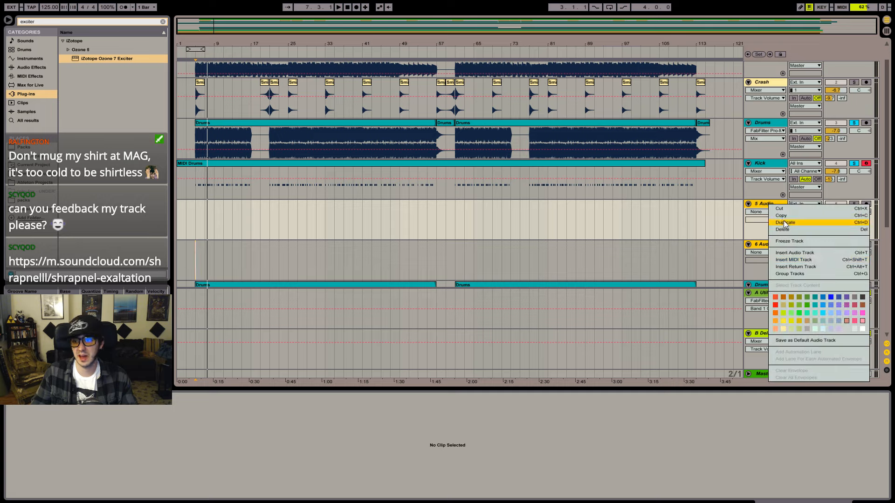
pyautogui.click(801, 274)
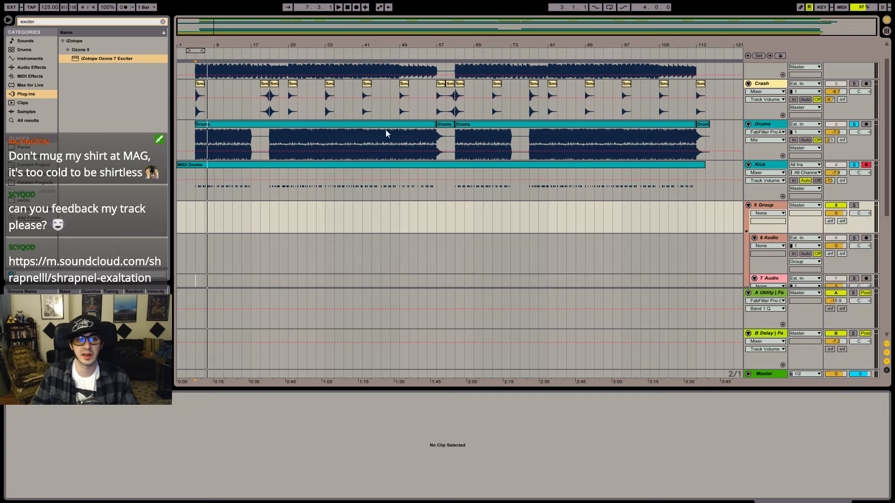
# - Select the Kick track and check its device chain
pyautogui.moveTo(199, 45); pyautogui.dragTo(495, 192)
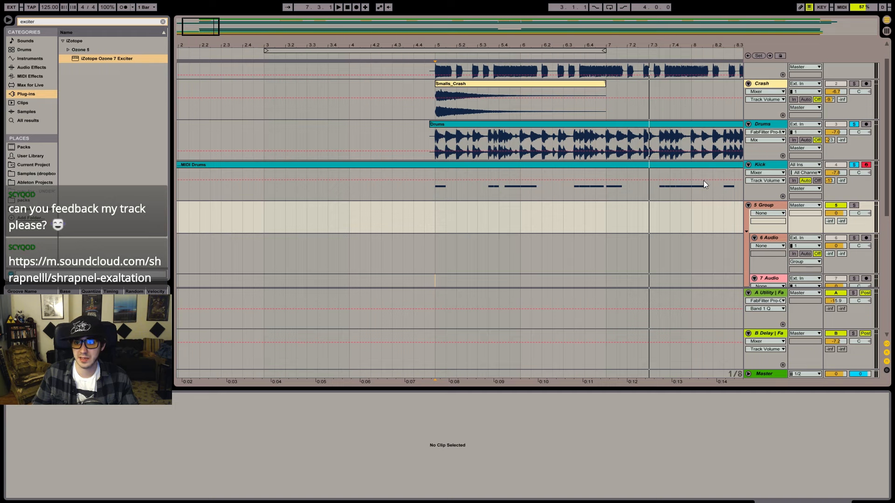
pyautogui.click(761, 169)
pyautogui.hotkey('shift', 'Tab')
pyautogui.hotkey('shift', 'Tab')
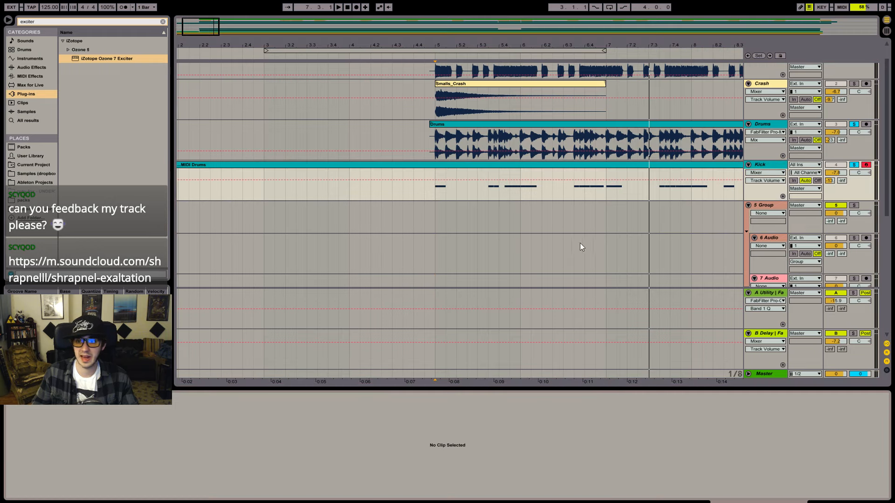
# - Duplicate the Kick track into the new group and copy the first Drums hit at bar 5 onto the 7 Audio track
pyautogui.click(763, 168)
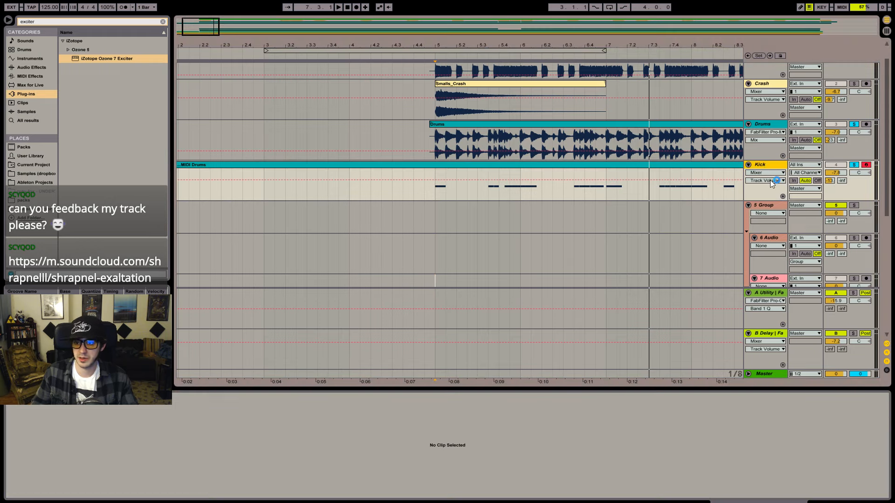
pyautogui.hotkey('ctrl', 'd')
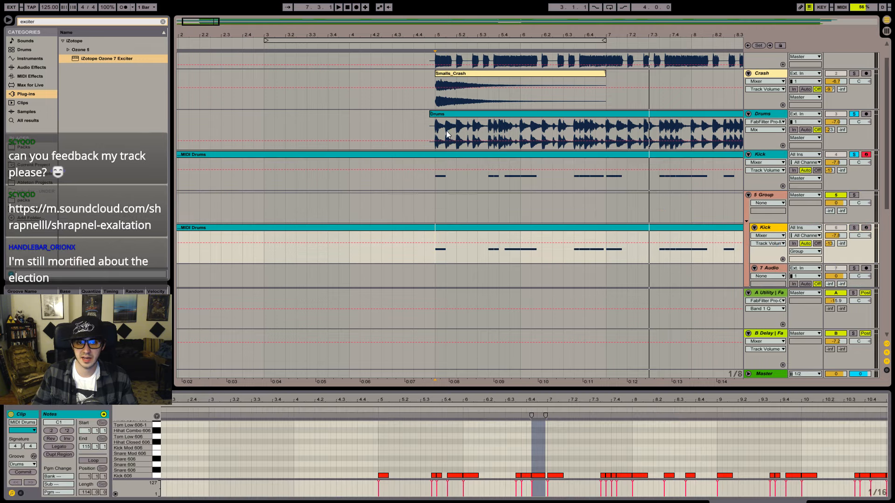
pyautogui.moveTo(440, 129); pyautogui.dragTo(447, 128)
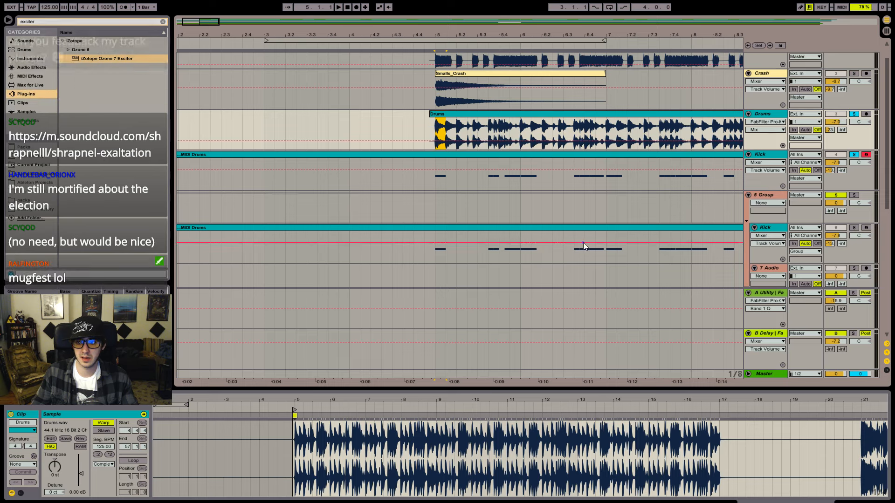
pyautogui.scroll(-1, 583, 242)
pyautogui.press('space')
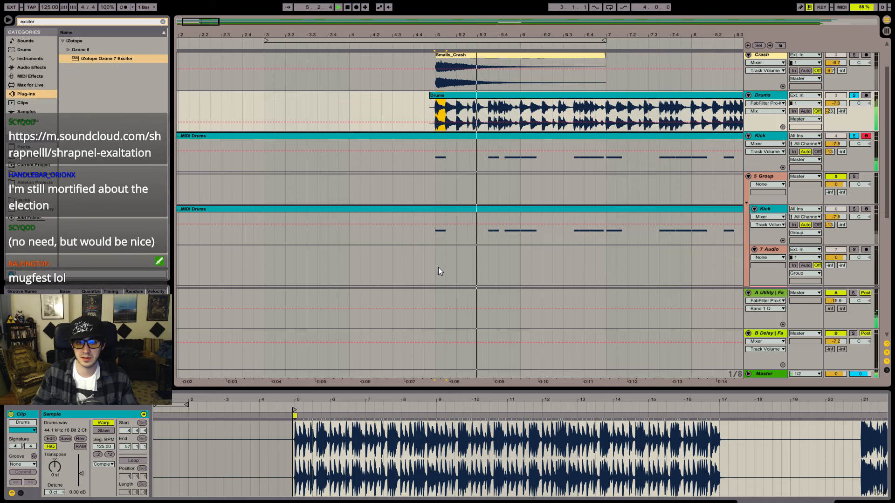
pyautogui.press('space')
pyautogui.click(437, 266)
pyautogui.hotkey('ctrl', 'v')
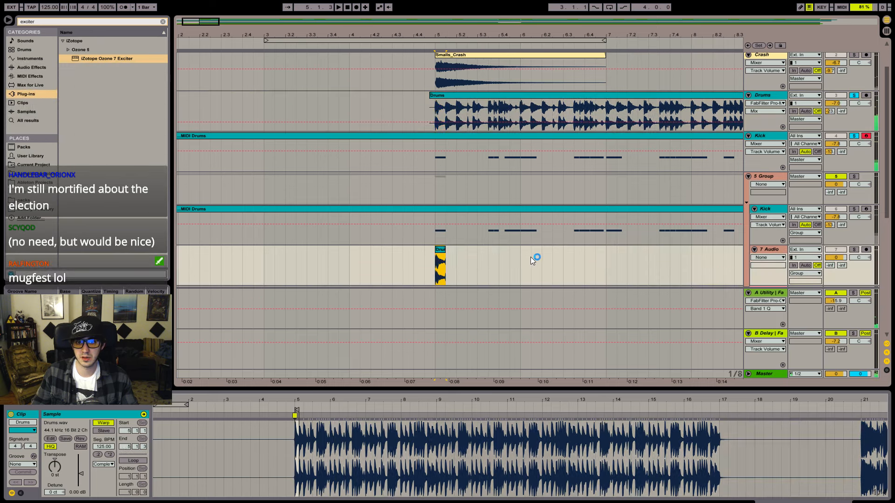
# - Pan the grouped Kick copy to 50L and the 7 Audio track to 50R, and play the group soloed
pyautogui.click(776, 180)
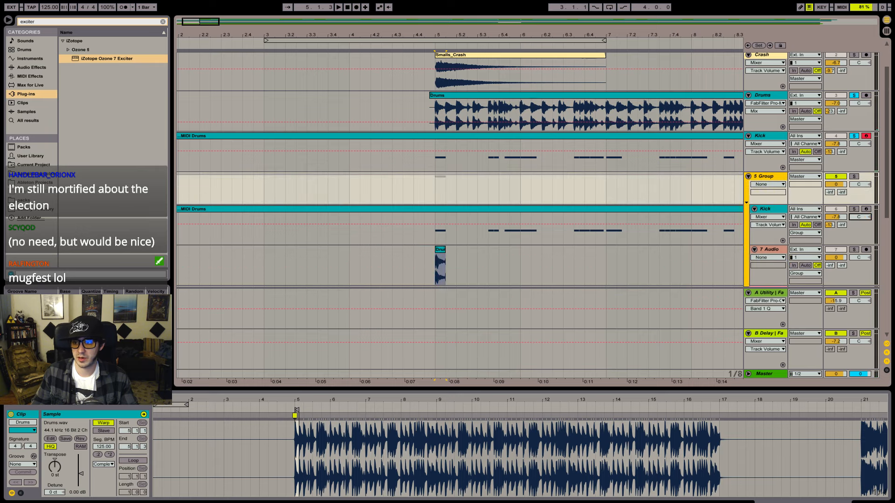
pyautogui.moveTo(860, 217); pyautogui.dragTo(861, 221)
pyautogui.moveTo(862, 260); pyautogui.dragTo(862, 255)
pyautogui.click(853, 176)
pyautogui.press('space')
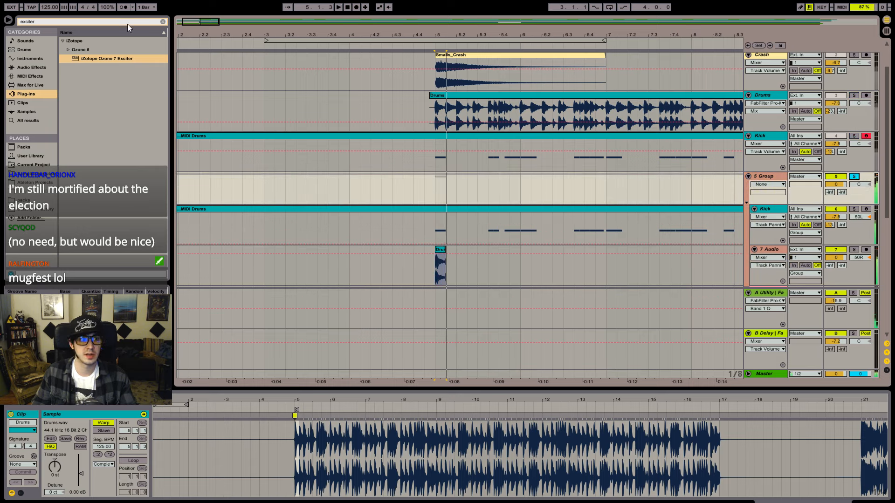
# - Find the InPhase plug-ins and load InPhase Stereo onto the 5 Group track
pyautogui.click(56, 20)
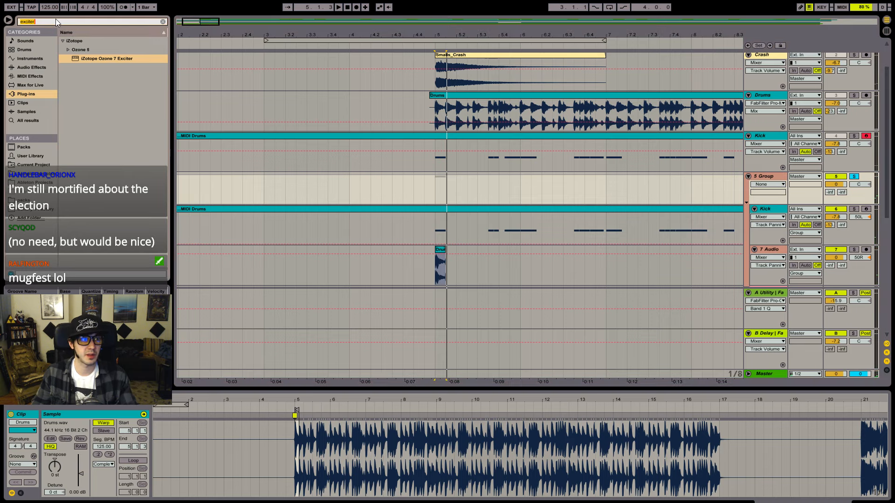
pyautogui.write('in phase')
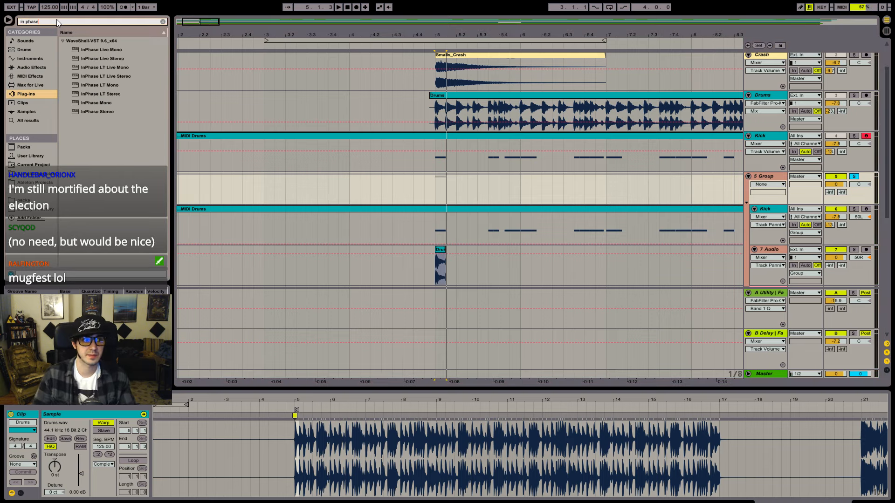
pyautogui.moveTo(100, 111); pyautogui.dragTo(449, 191)
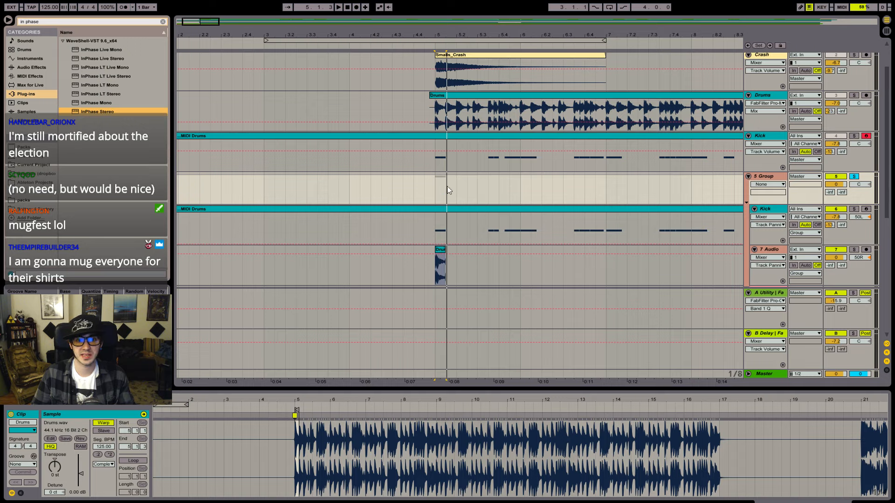
pyautogui.moveTo(460, 136); pyautogui.dragTo(338, 134)
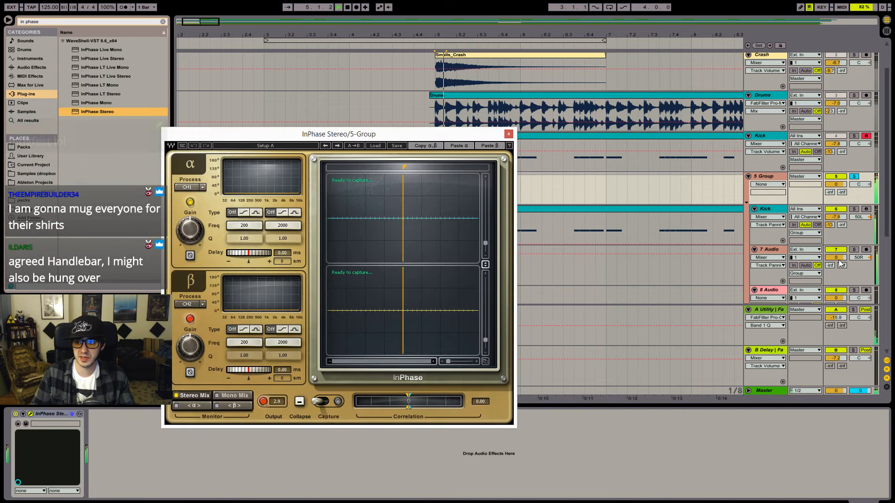
# - Lower the 7 Audio track's volume, capture both channels in InPhase, and zoom in on the start of the waveforms
pyautogui.moveTo(836, 257); pyautogui.dragTo(835, 276)
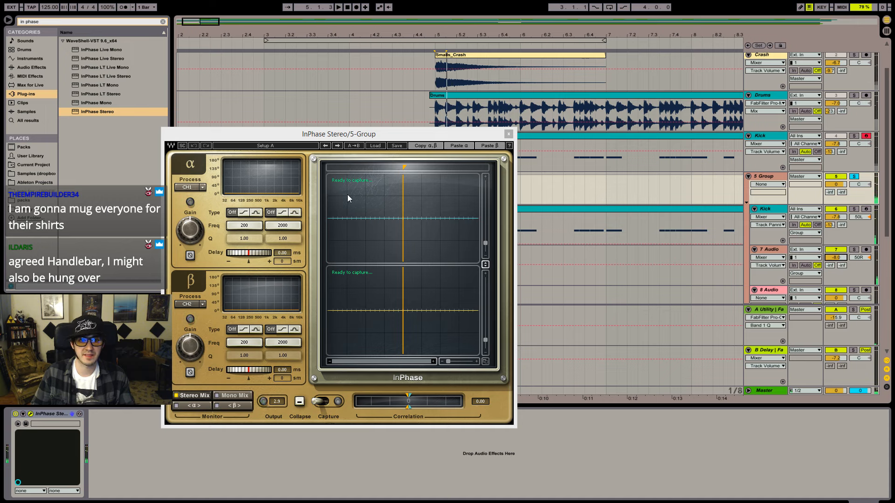
pyautogui.click(324, 401)
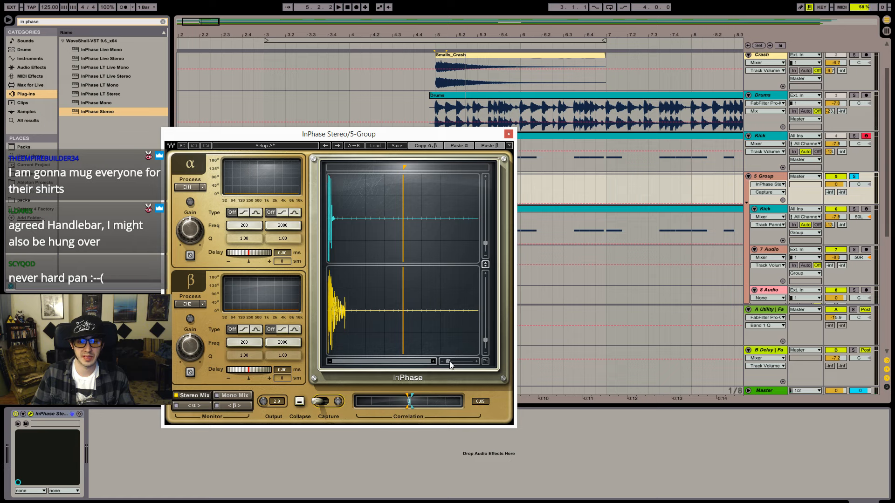
pyautogui.click(476, 362)
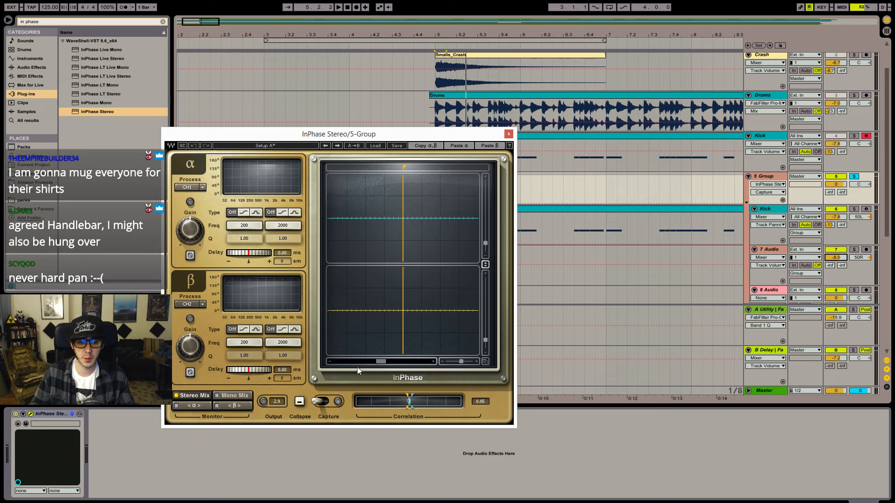
pyautogui.moveTo(380, 361); pyautogui.dragTo(287, 355)
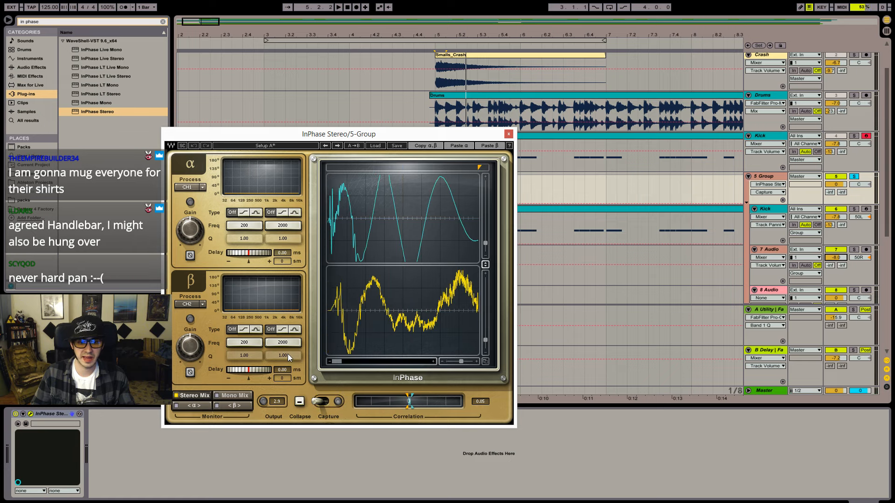
pyautogui.click(475, 362)
pyautogui.moveTo(381, 362); pyautogui.dragTo(328, 358)
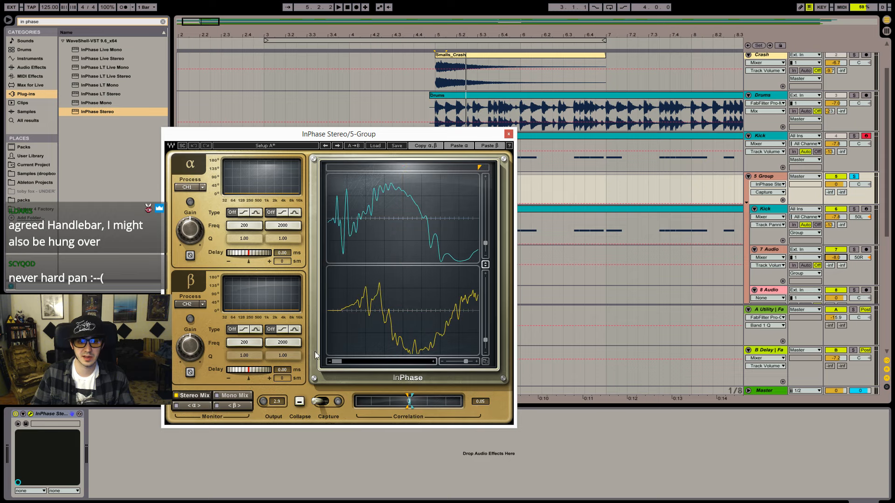
pyautogui.moveTo(351, 140)
pyautogui.mouseDown()
pyautogui.moveTo(342, 216)
pyautogui.moveTo(359, 182)
pyautogui.moveTo(354, 146)
pyautogui.mouseUp()
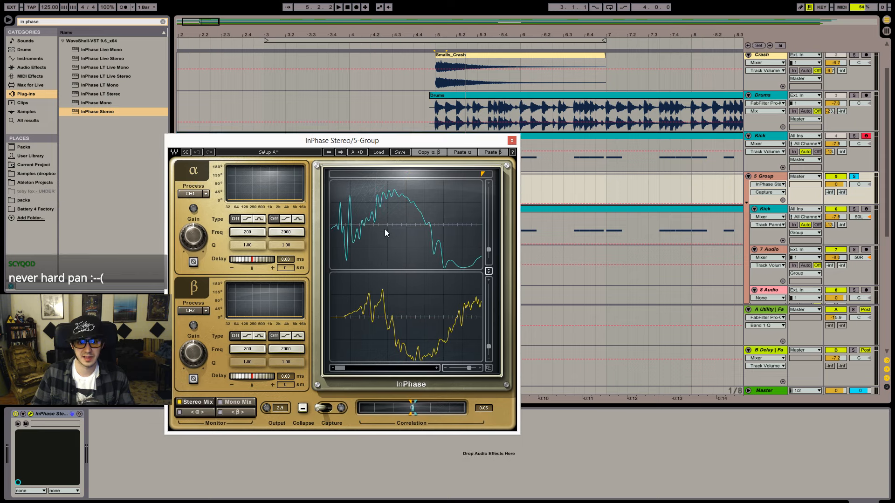
# - Shift the alpha waveform to a delay of -1.96 ms and inspect its alignment with the beta waveform
pyautogui.moveTo(364, 224); pyautogui.dragTo(328, 224)
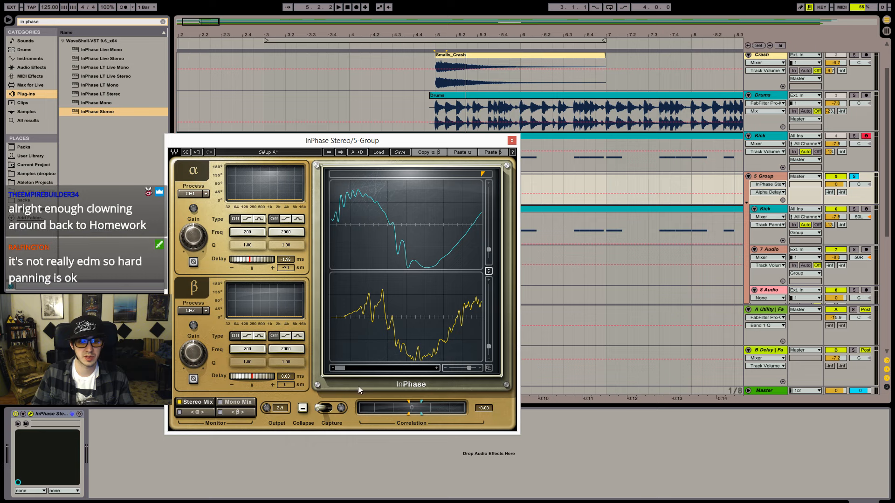
pyautogui.moveTo(342, 369); pyautogui.dragTo(343, 367)
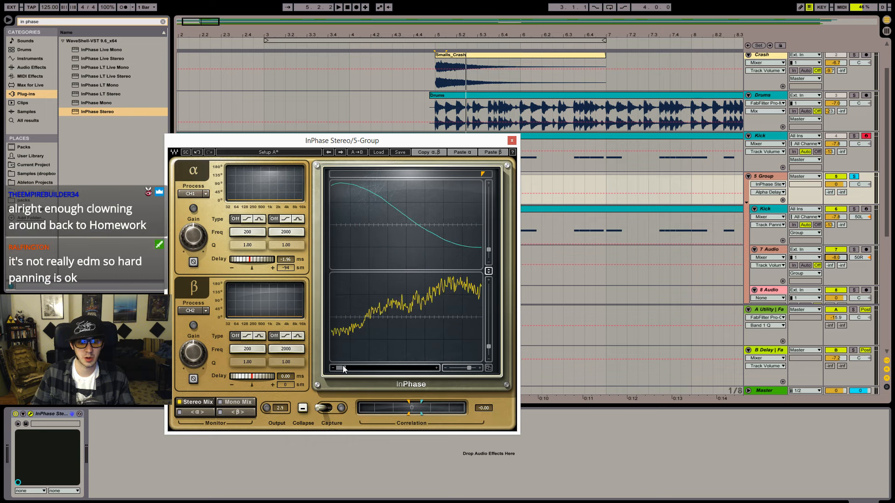
pyautogui.moveTo(343, 366); pyautogui.dragTo(344, 365)
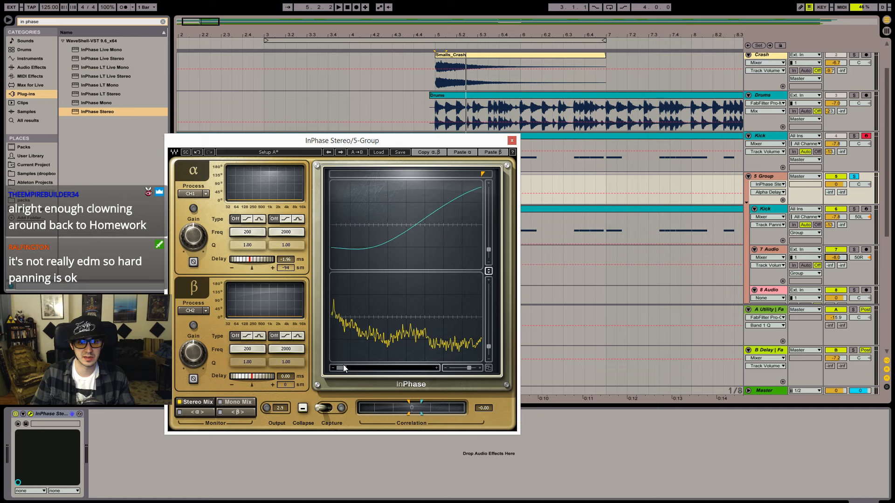
pyautogui.click(445, 368)
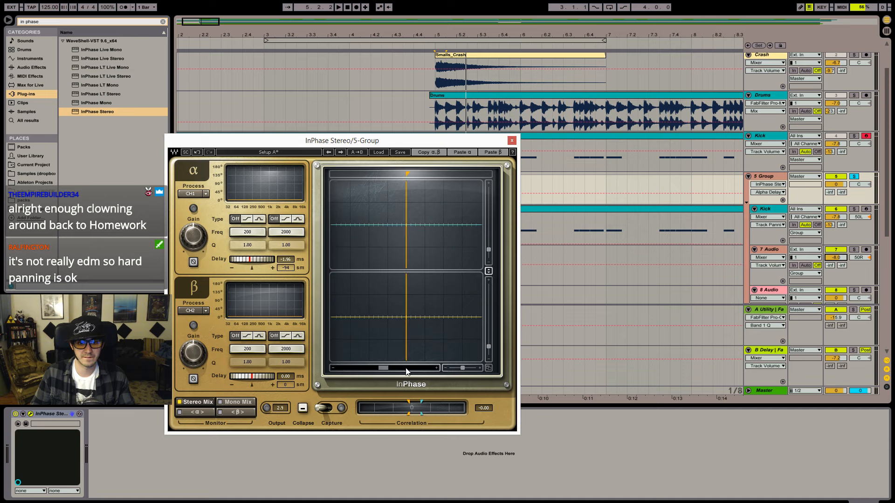
# - Switch the InPhase monitoring to Mono Mix and audition the aligned kick and drum hit from bar 5
pyautogui.press('space')
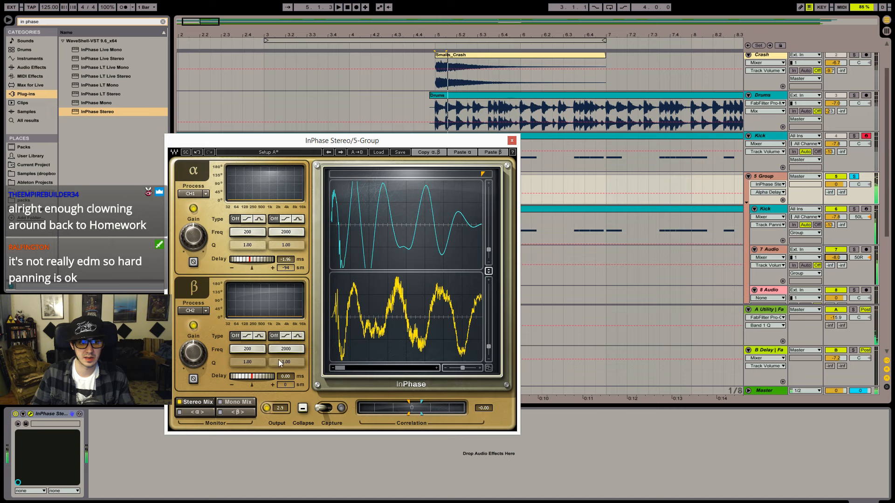
pyautogui.click(248, 404)
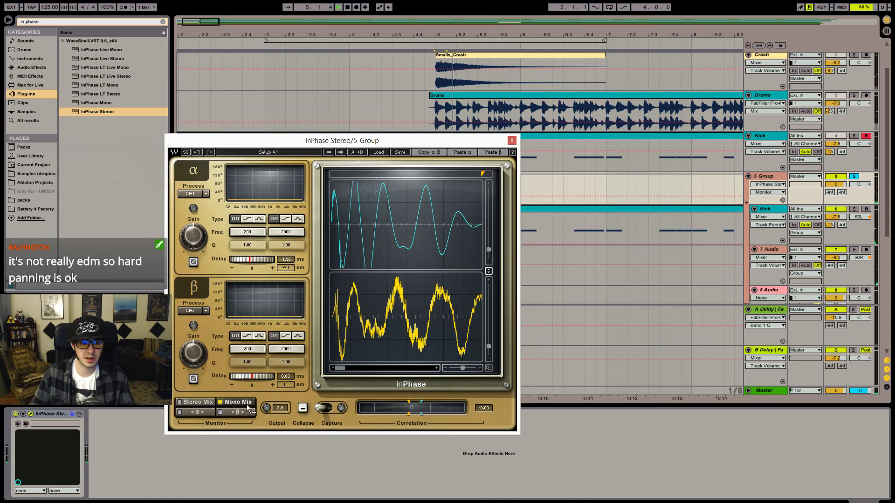
pyautogui.press('space')
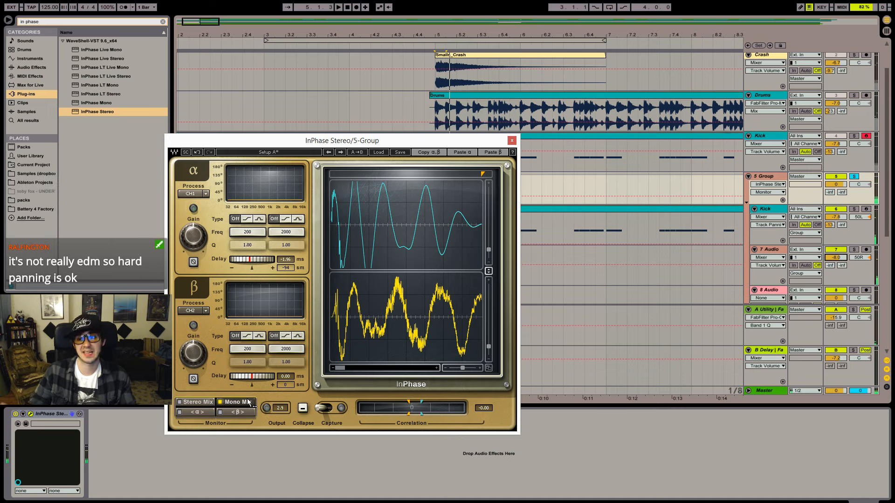
pyautogui.press('space')
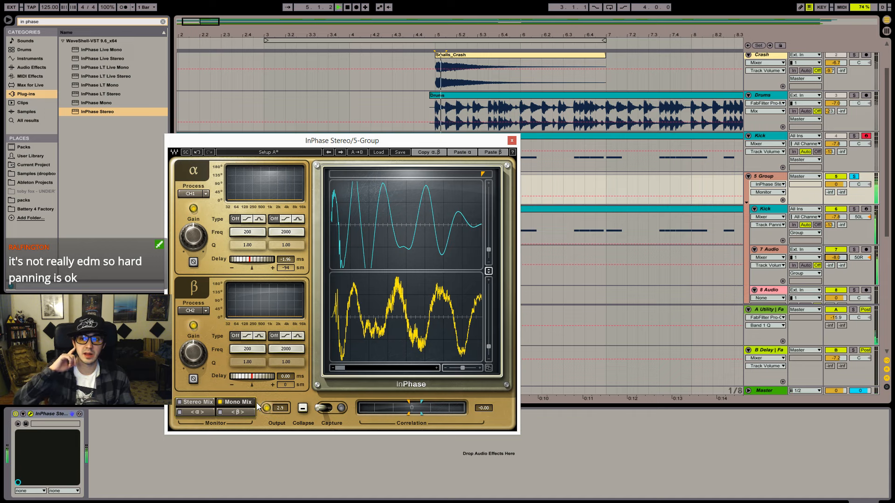
pyautogui.press('space')
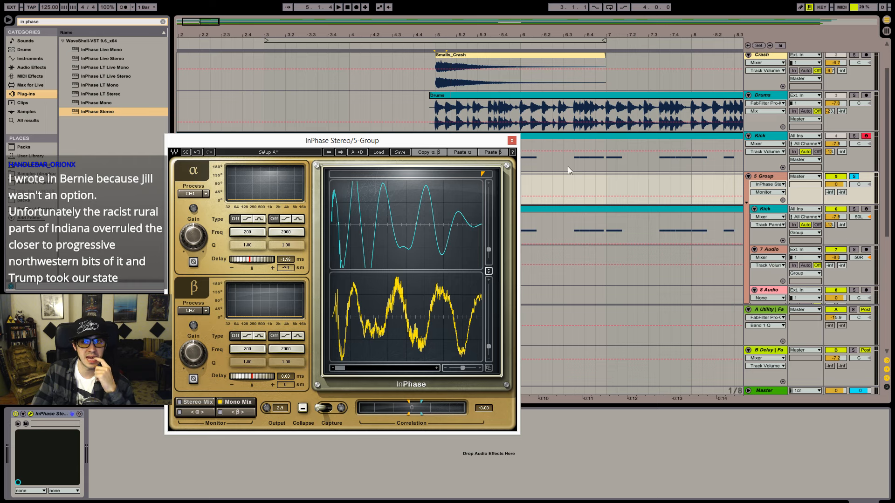
# - Load InPhase Stereo onto the Drums track and set its alpha process to CH1/2
pyautogui.click(885, 188)
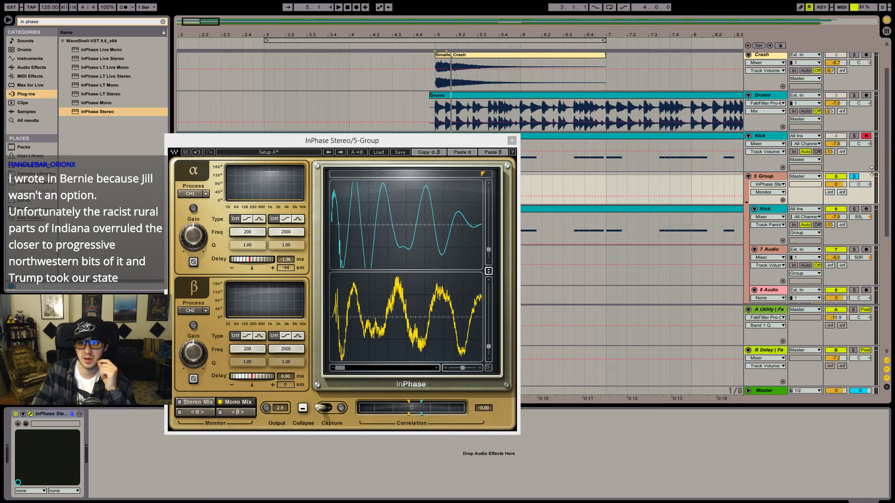
pyautogui.click(526, 94)
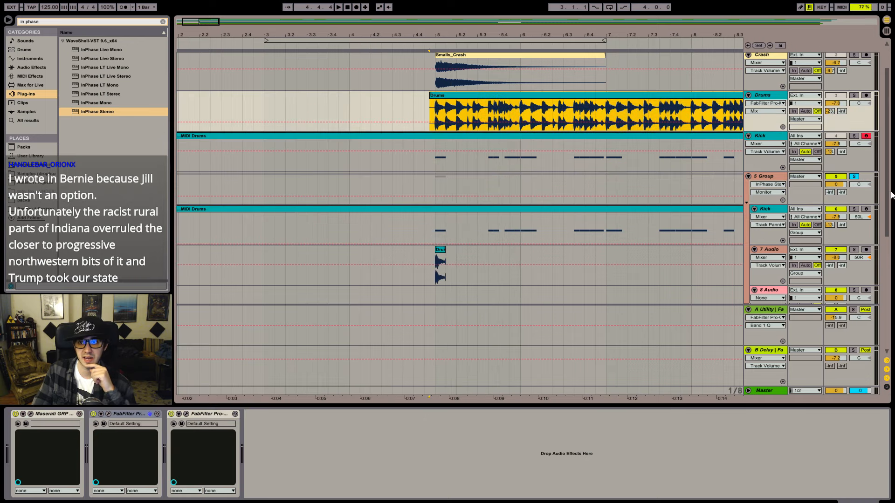
pyautogui.scroll(2, 507, 113)
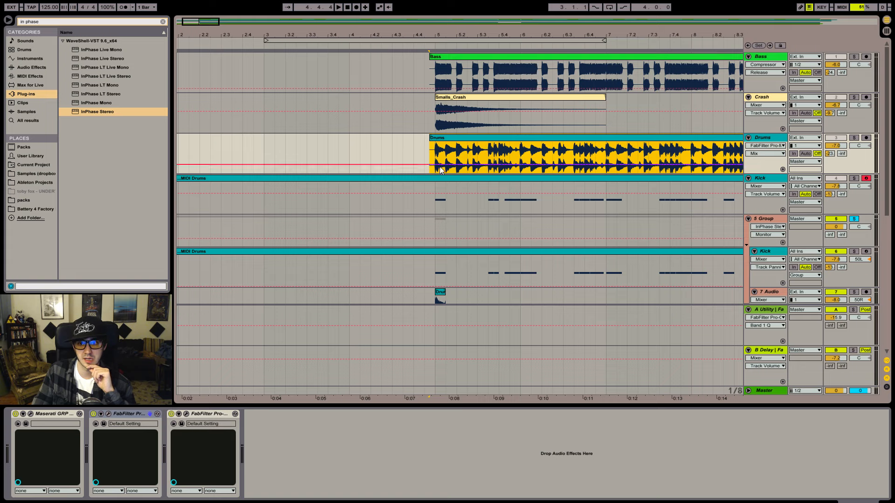
pyautogui.moveTo(105, 111); pyautogui.dragTo(439, 160)
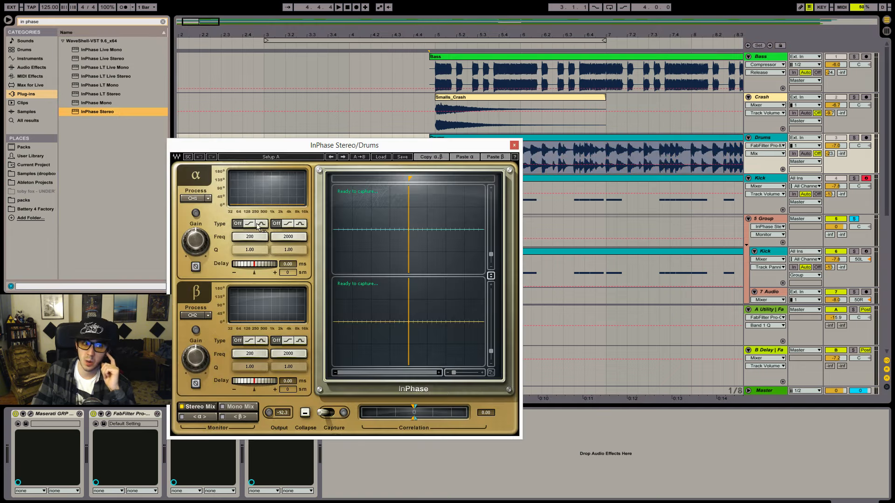
pyautogui.click(194, 199)
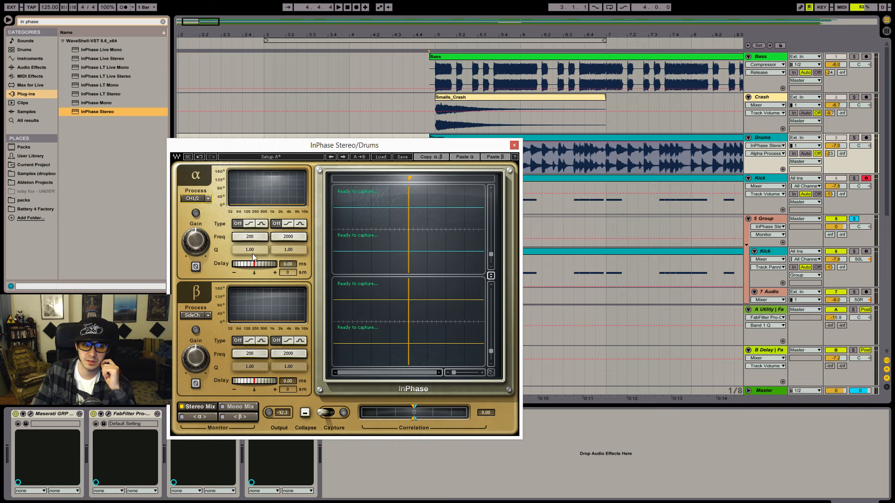
# - Set the alpha delay of InPhase on the Drums track to -1.96 ms, matching the test group's InPhase
pyautogui.click(289, 267)
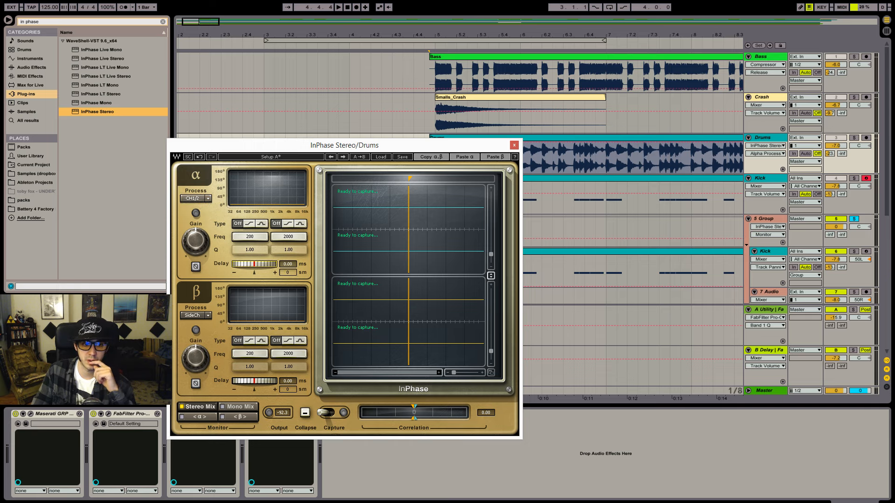
pyautogui.moveTo(289, 266); pyautogui.dragTo(289, 275)
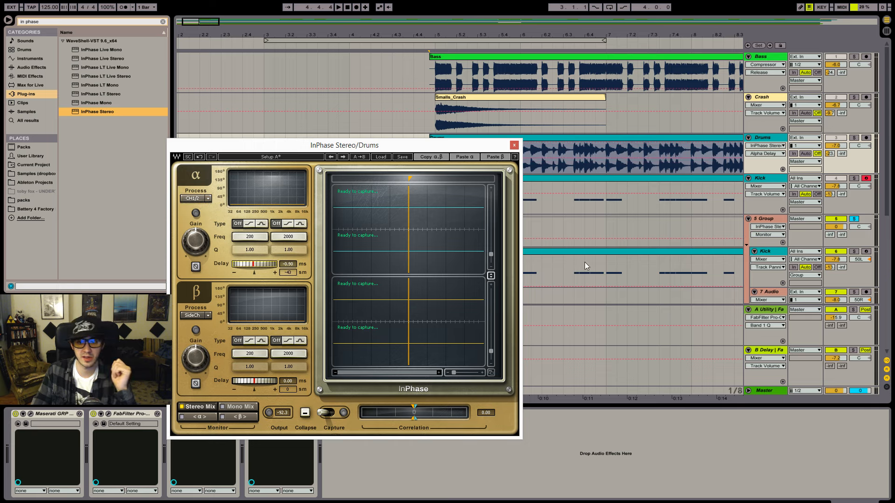
pyautogui.click(574, 231)
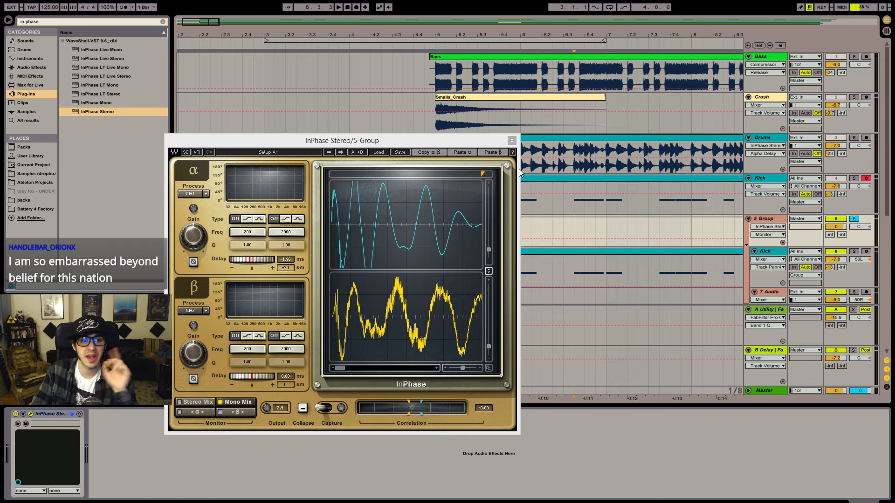
pyautogui.click(533, 168)
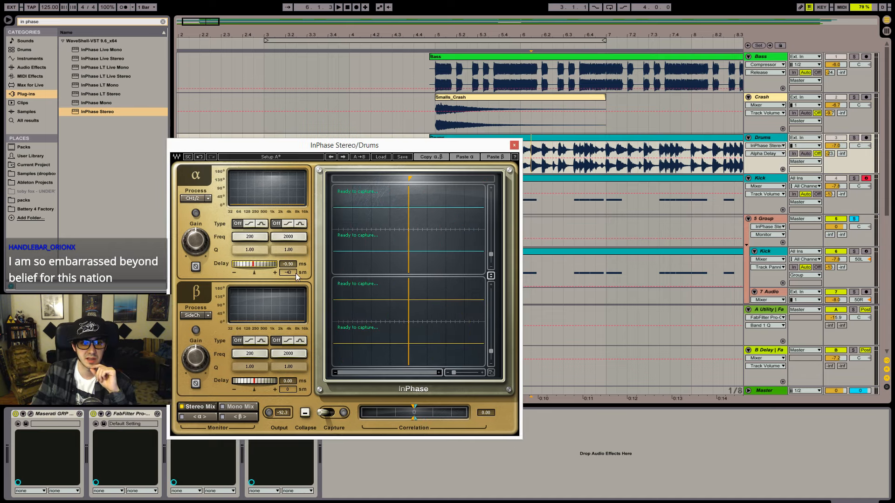
pyautogui.moveTo(253, 264); pyautogui.dragTo(251, 264)
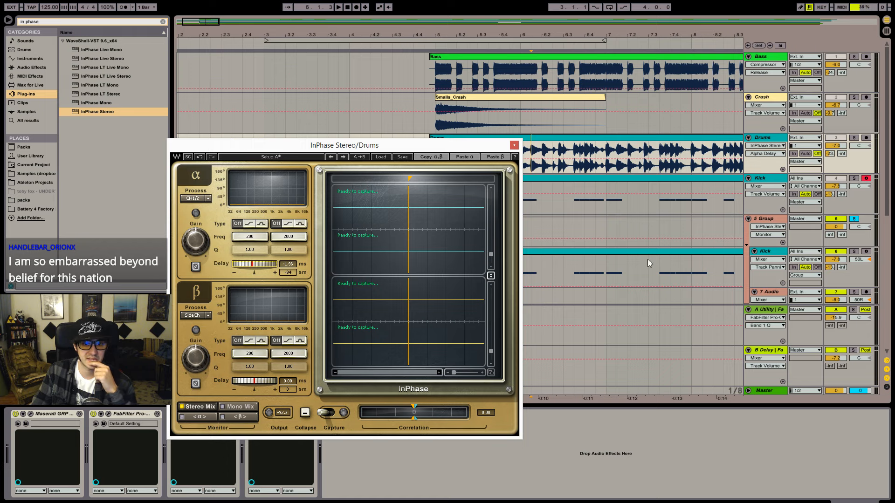
# - In the 5 Group's InPhase, reset the alpha delay to 0 ms and shift the beta delay to 1.97 ms
pyautogui.click(561, 230)
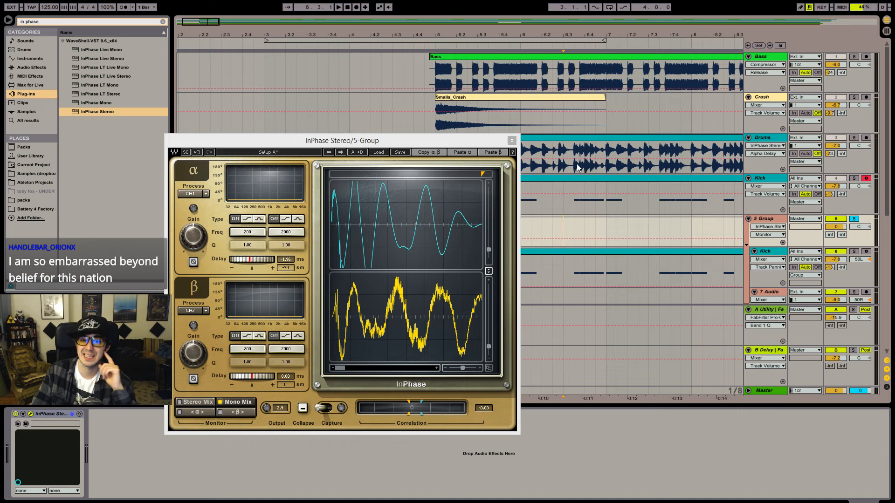
pyautogui.doubleClick(285, 259)
pyautogui.write('0')
pyautogui.press('Return')
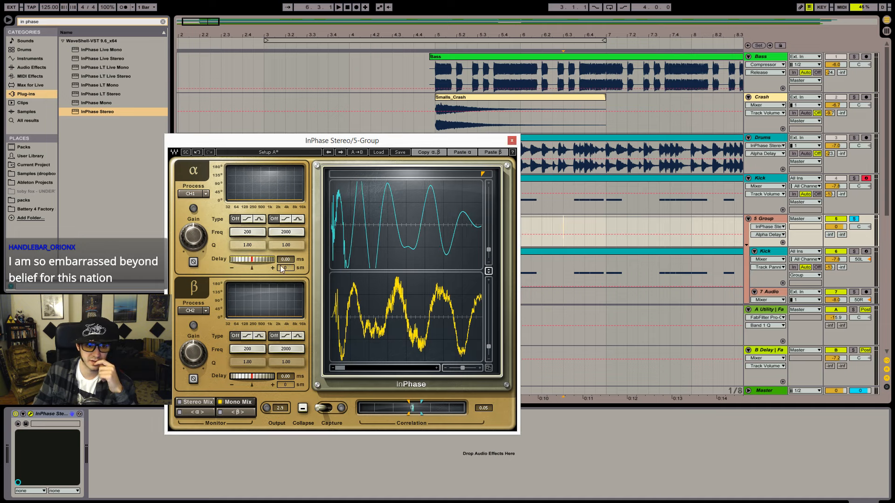
pyautogui.moveTo(252, 376); pyautogui.dragTo(258, 376)
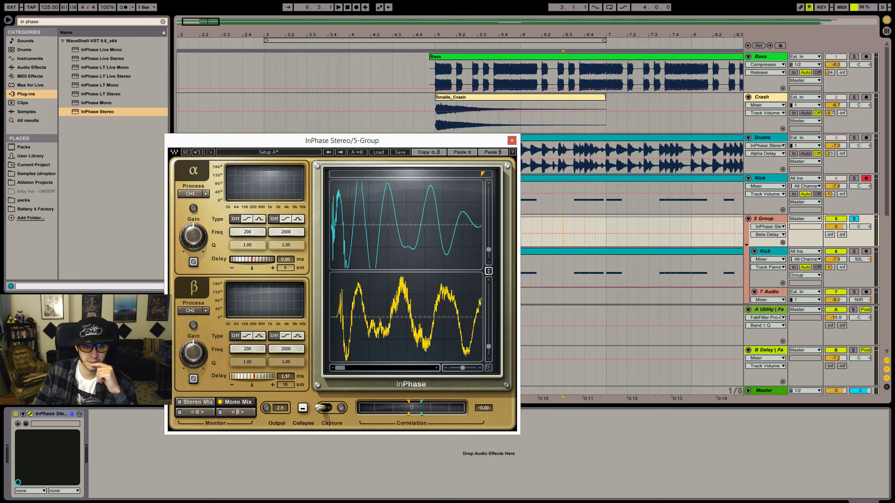
# - Switch the OBS stream scene back to Producing and return to the Ableton Live arrangement
pyautogui.click(577, 155)
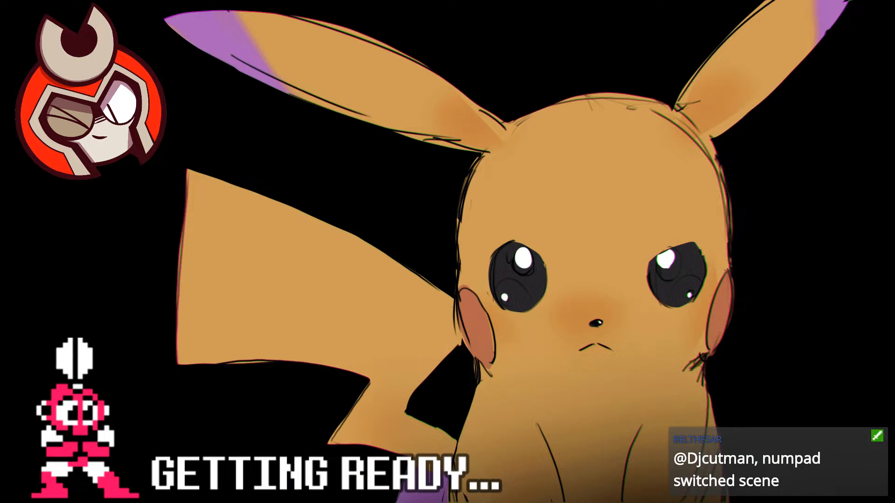
pyautogui.click(468, 426)
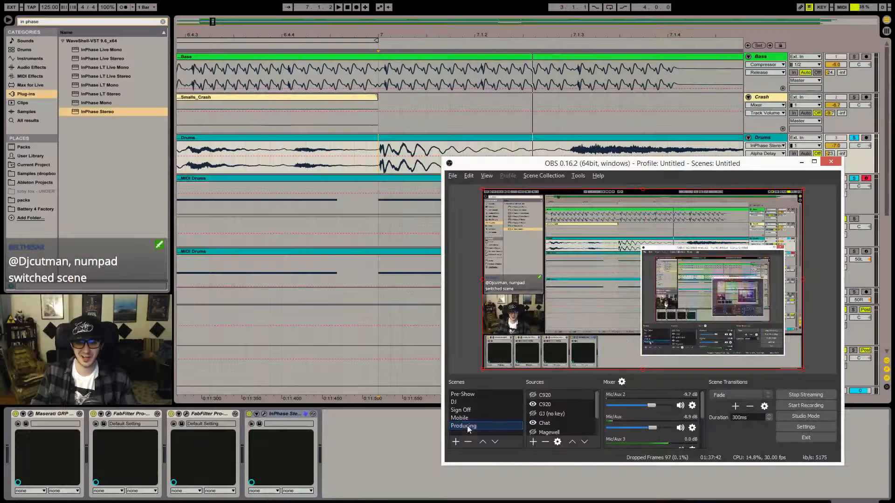
pyautogui.click(401, 432)
# - Audition the soloed Drums and Kick tracks together from bar 7 into bar 10
pyautogui.press('space')
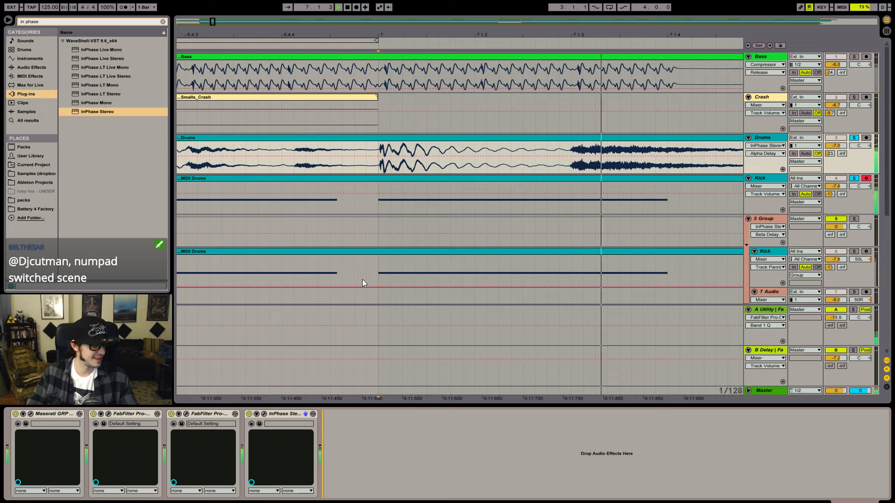
pyautogui.moveTo(214, 22)
pyautogui.mouseDown()
pyautogui.moveTo(214, 5)
pyautogui.moveTo(225, 1)
pyautogui.moveTo(231, 21)
pyautogui.mouseUp()
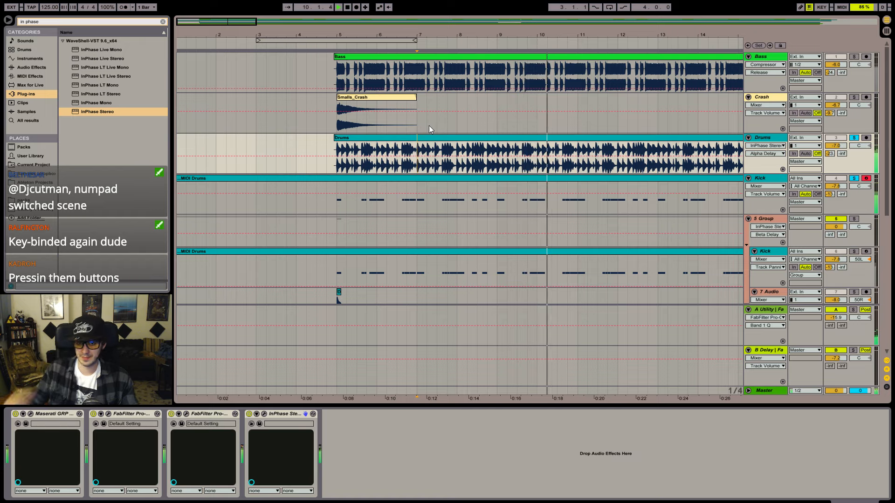
pyautogui.press('space')
pyautogui.click(539, 157)
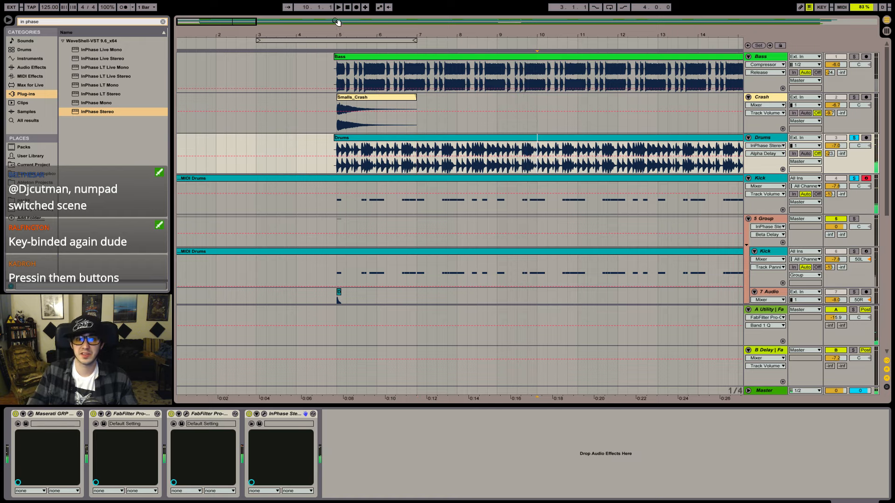
# - Open the Kick track's MIDI Drums clip and set its groove to None
pyautogui.moveTo(216, 12); pyautogui.dragTo(258, 55)
pyautogui.doubleClick(496, 178)
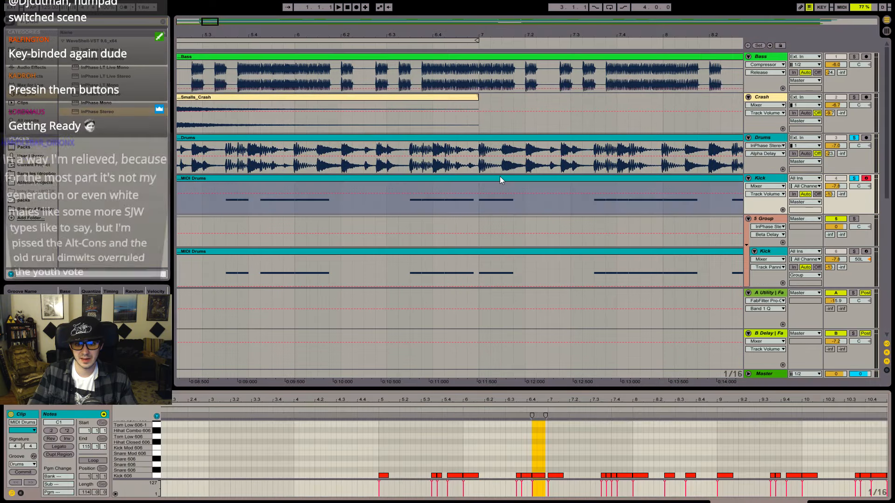
pyautogui.click(27, 464)
# - Play the soloed Drums and Kick from bar 5 to check their timing without the groove
pyautogui.press('space')
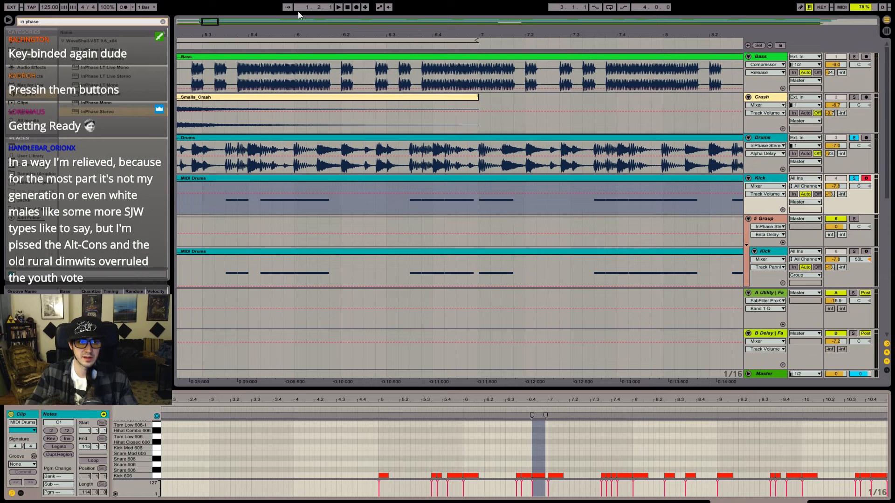
pyautogui.moveTo(213, 30); pyautogui.dragTo(211, 34)
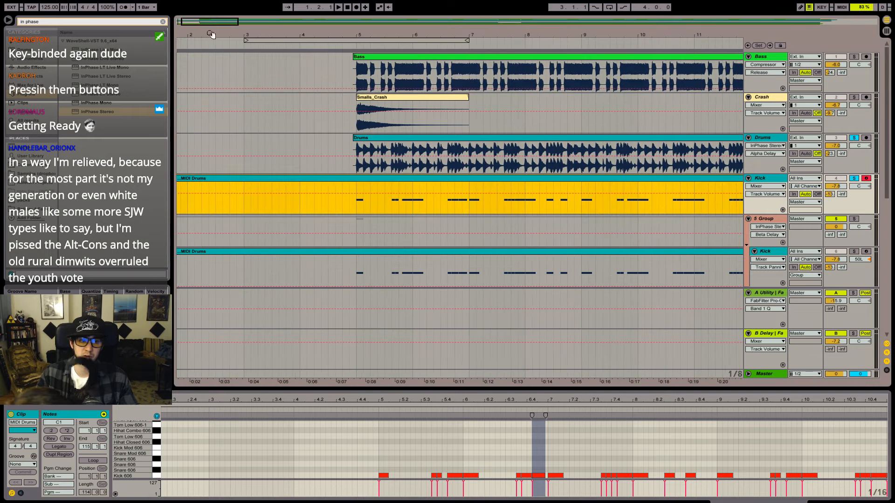
pyautogui.click(356, 205)
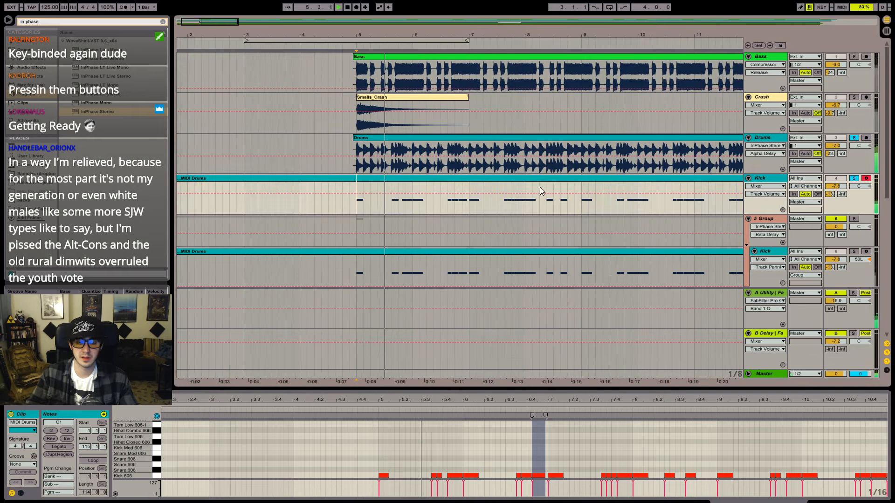
# - Collapse the 5 Group, close its InPhase window, and delete the whole test group
pyautogui.click(747, 219)
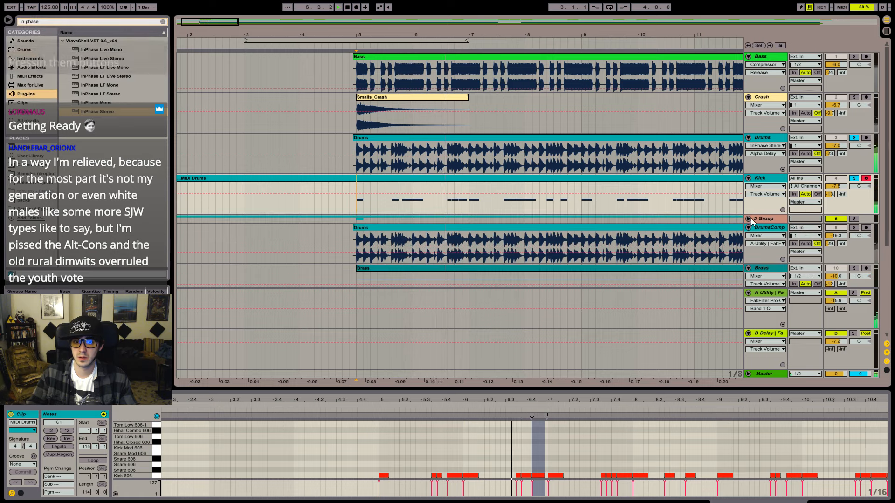
pyautogui.click(759, 221)
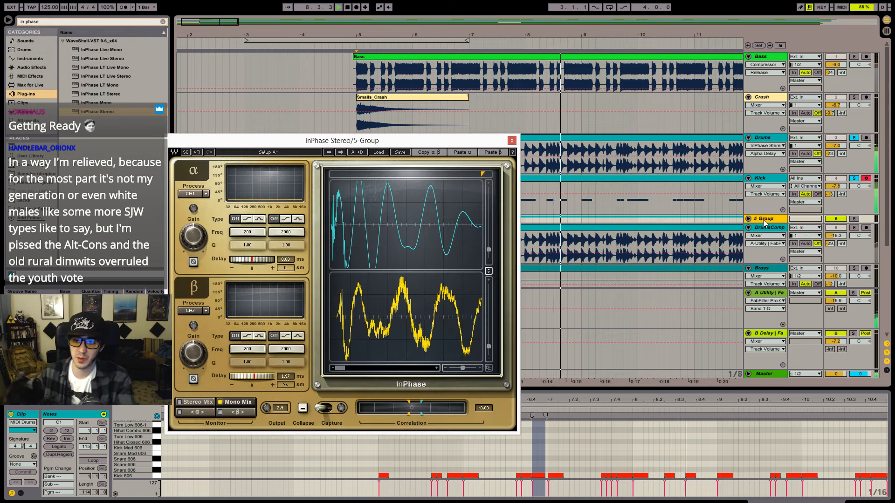
pyautogui.click(512, 141)
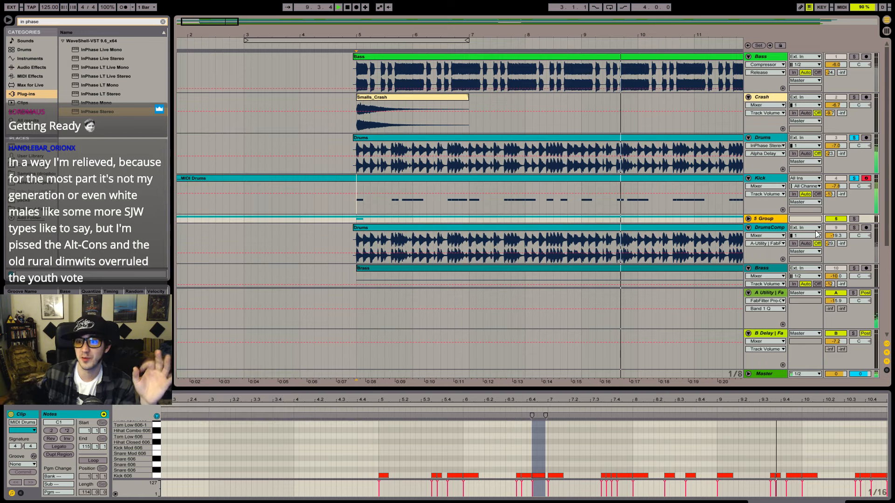
pyautogui.rightClick(761, 217)
pyautogui.click(803, 244)
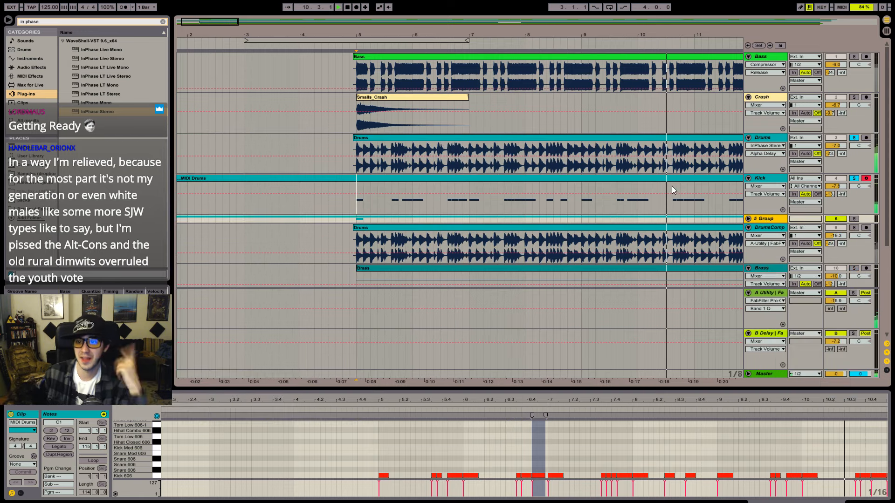
# - Copy InPhase from the Drums track into the DrumsComp chain, just before its last FabFilter Pro effect
pyautogui.scroll(-1, 589, 164)
pyautogui.click(539, 119)
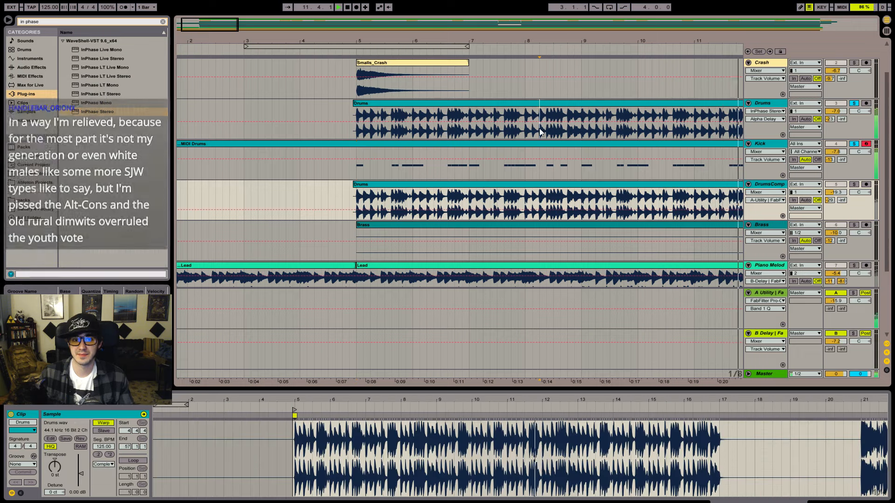
pyautogui.hotkey('shift', 'Tab')
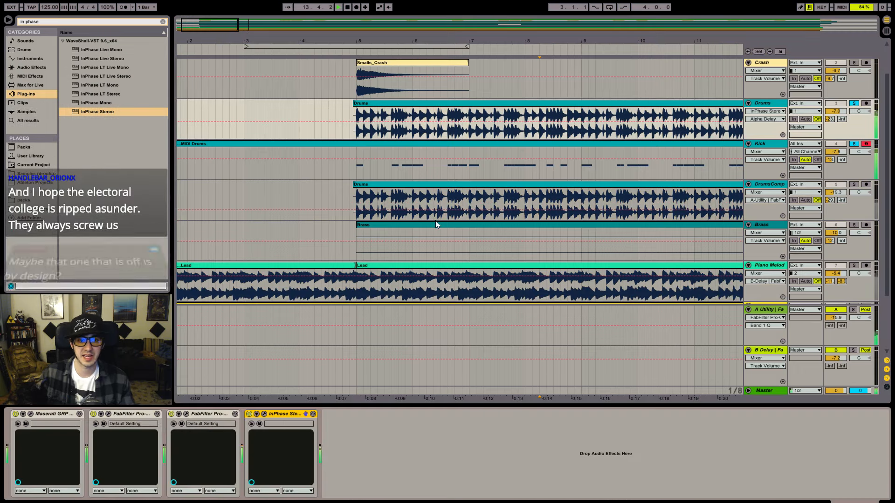
pyautogui.click(418, 215)
pyautogui.click(362, 415)
pyautogui.hotkey('ctrl', 'v')
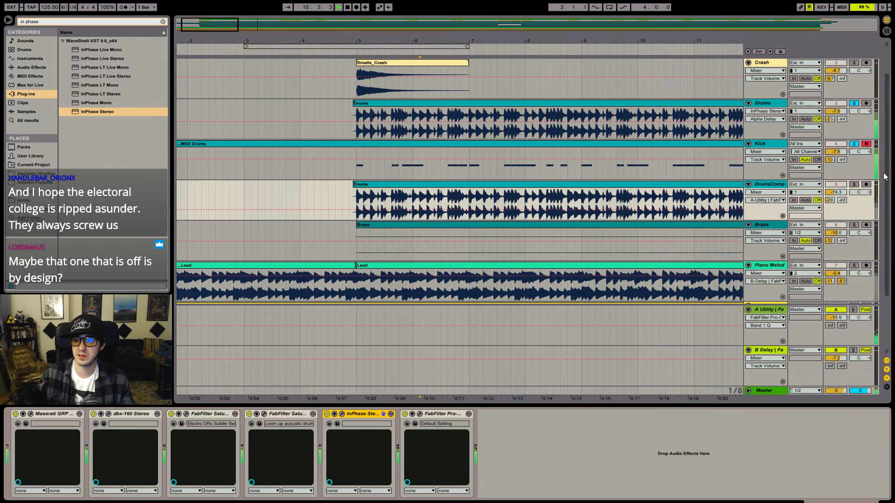
# - Audition DrumsComp soloed with the drums and kick, and clear the solos to hear the full mix from bar 21
pyautogui.click(854, 184)
pyautogui.moveTo(192, 24); pyautogui.dragTo(193, 2)
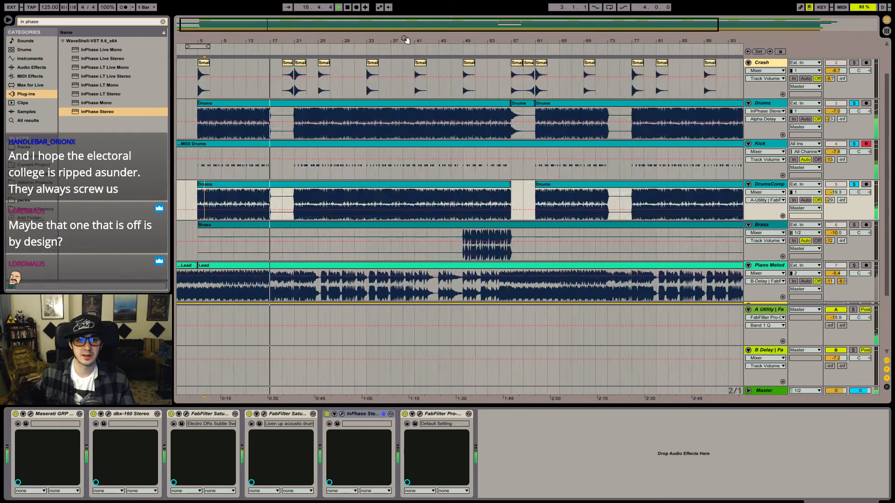
pyautogui.click(854, 144)
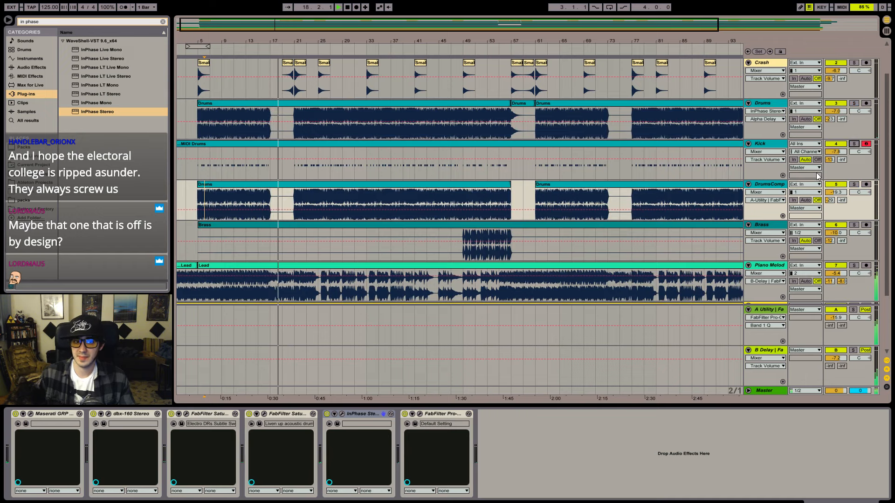
pyautogui.click(294, 132)
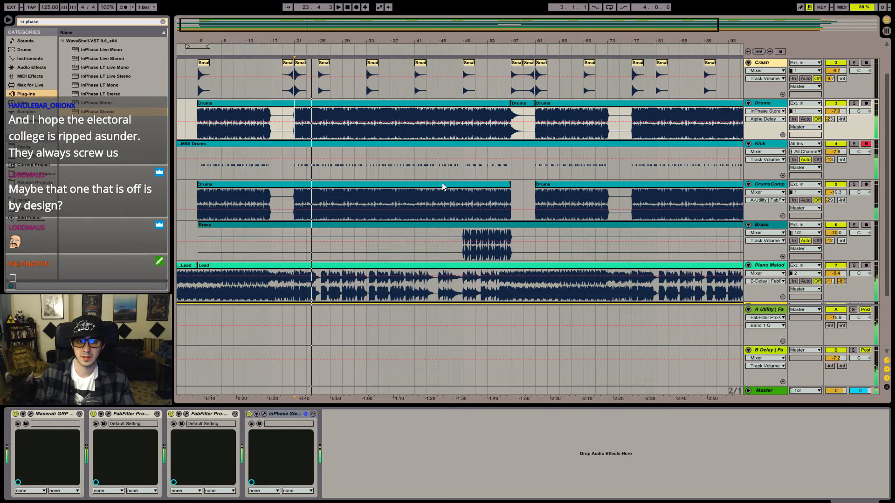
# - Stop playback, select the Piano Melod and Piano Harm clips together, and set their groove to None
pyautogui.scroll(-3, 407, 218)
pyautogui.click(361, 201)
pyautogui.press('space')
pyautogui.scroll(-1, 361, 203)
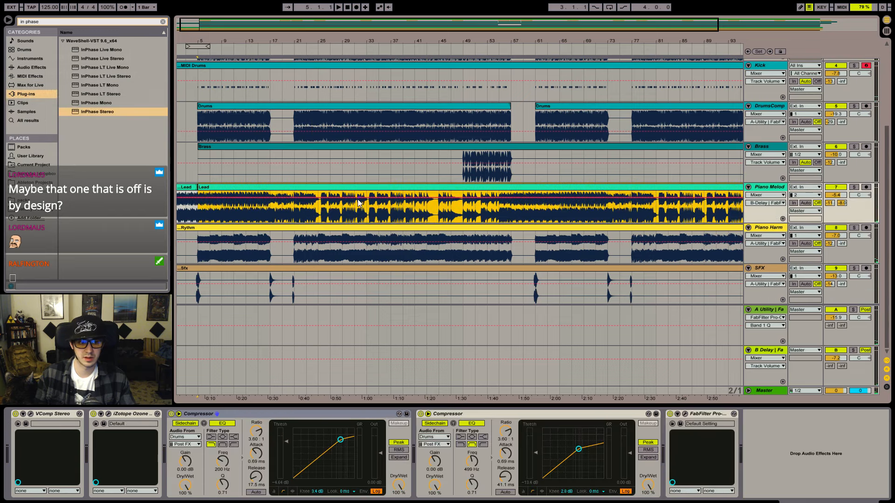
pyautogui.keyDown('shift'); pyautogui.doubleClick(295, 227); pyautogui.keyUp('shift')
pyautogui.click(27, 465)
pyautogui.click(28, 472)
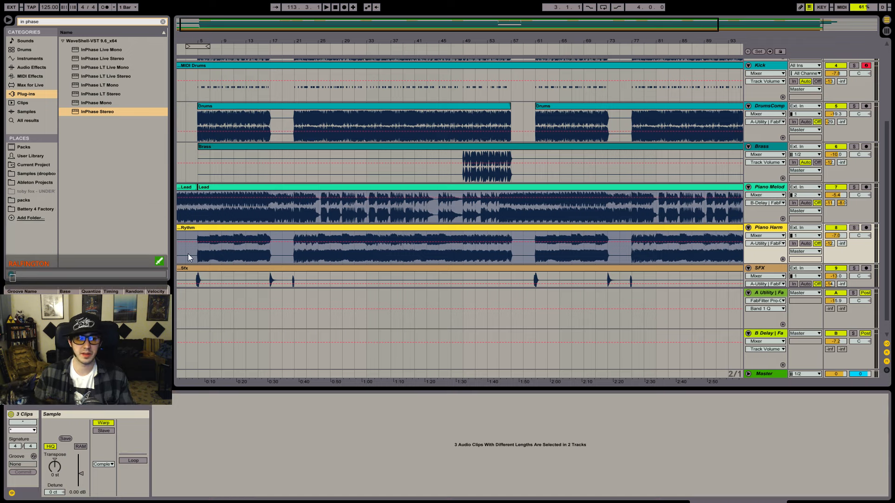
# - Play the full mix from bar 5 while looking over the tracks and clips across the whole arrangement
pyautogui.click(203, 176)
pyautogui.press('space')
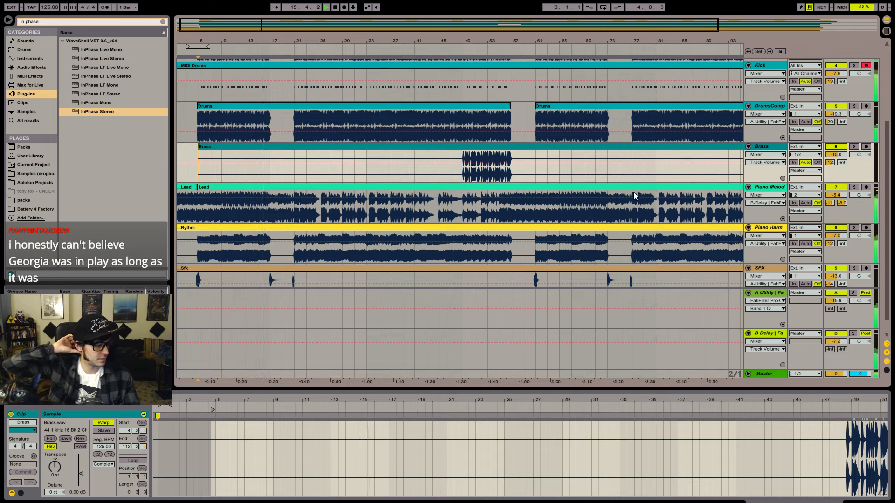
pyautogui.hotkey('alt', 'Tab')
pyautogui.hotkey('alt', 'Tab')
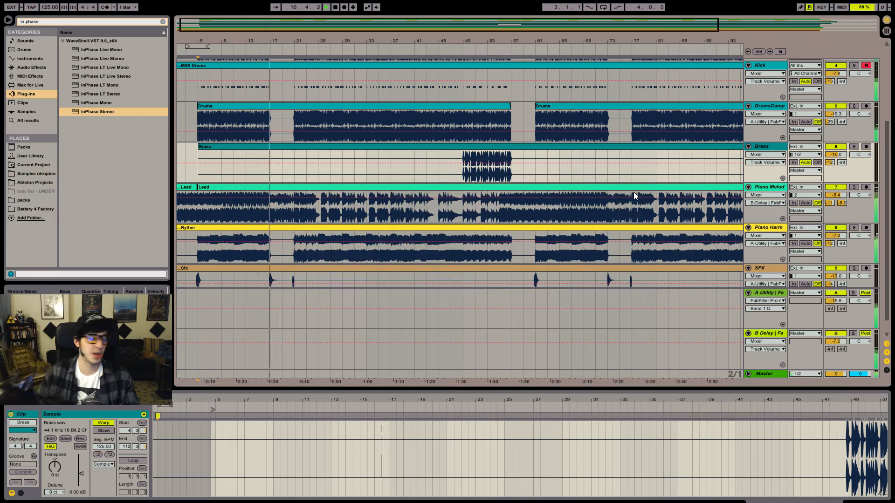
pyautogui.moveTo(524, 27); pyautogui.dragTo(524, 7)
pyautogui.scroll(5, 701, 159)
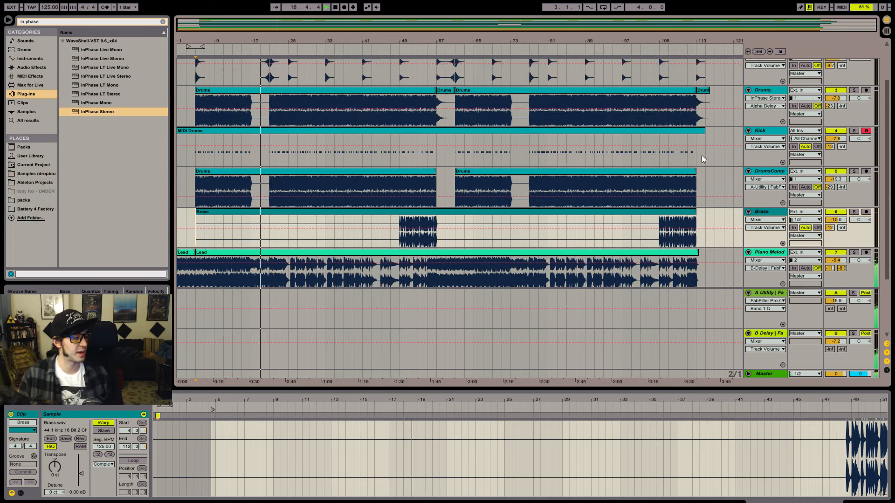
pyautogui.scroll(-5, 359, 153)
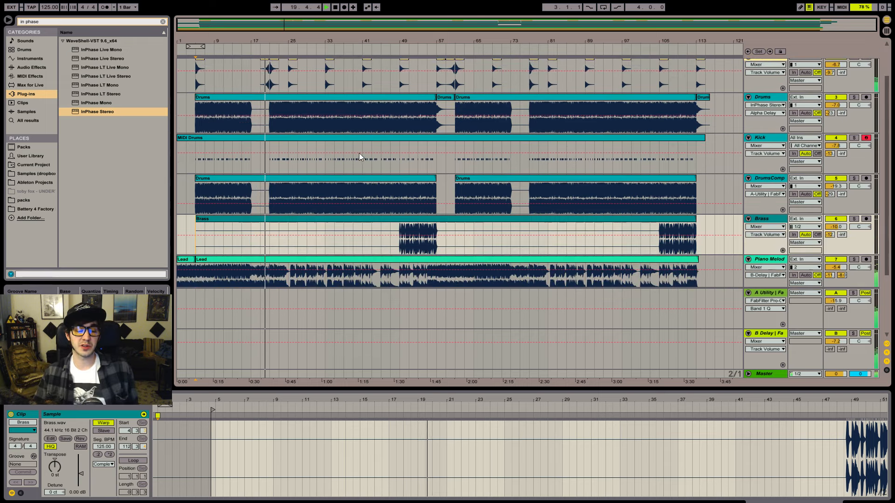
pyautogui.scroll(3, 328, 148)
pyautogui.scroll(2, 323, 178)
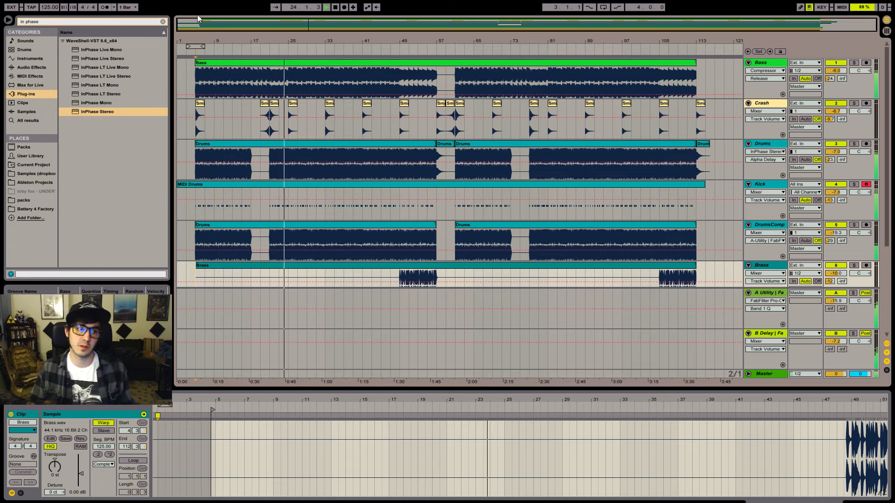
pyautogui.moveTo(201, 23); pyautogui.dragTo(201, 29)
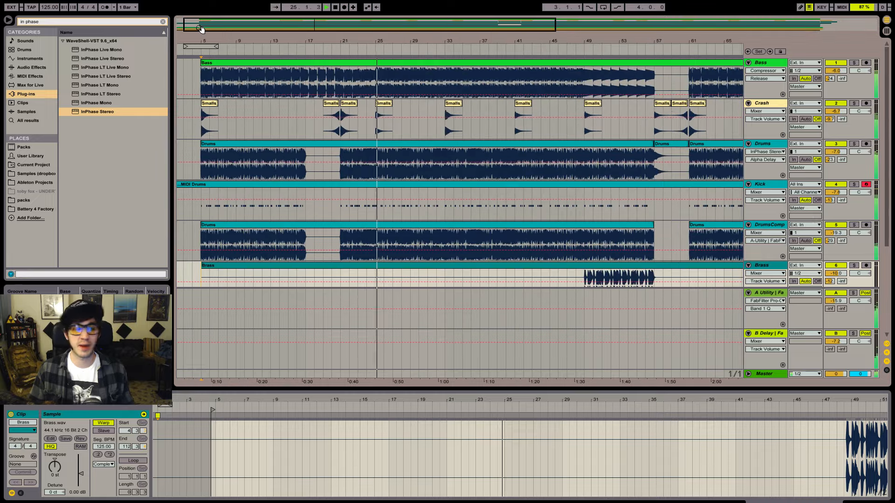
# - Lower the Piano Melod track's volume to -6.3 while the full mix plays
pyautogui.moveTo(201, 28); pyautogui.dragTo(202, 55)
pyautogui.hotkey('ctrl', 'shift', 'f')
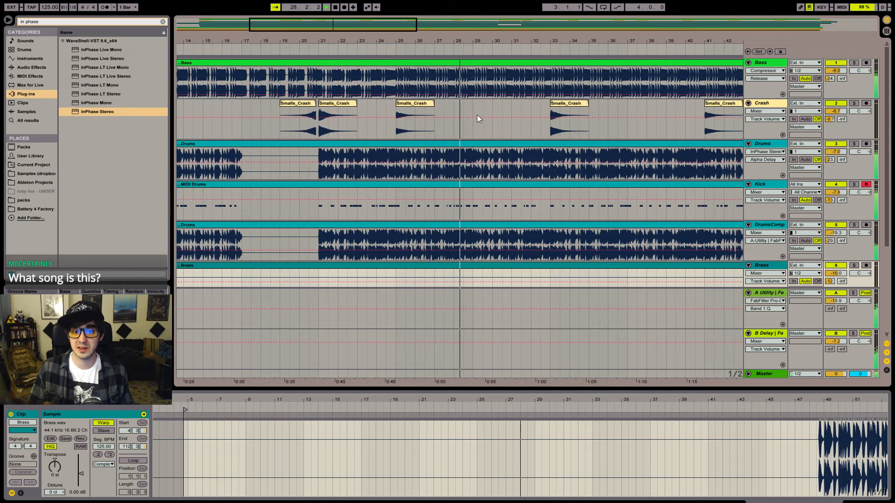
pyautogui.scroll(-3, 475, 115)
pyautogui.moveTo(485, 39); pyautogui.dragTo(485, 9)
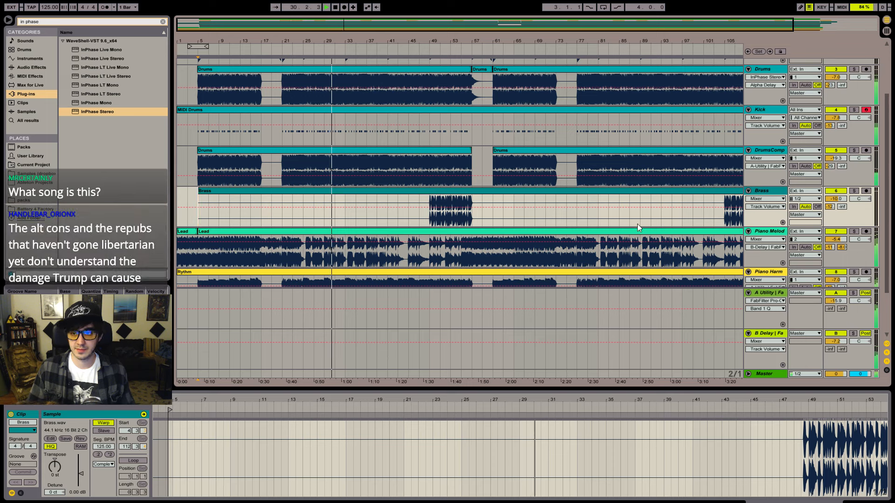
pyautogui.scroll(-1, 781, 229)
pyautogui.moveTo(830, 210); pyautogui.dragTo(832, 216)
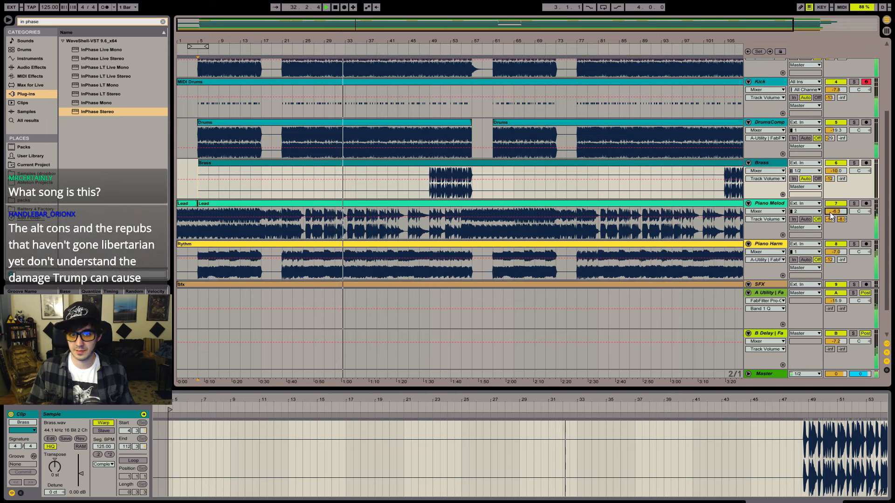
# - In the Master's L316, lower the green band's gain to about -0.8 and raise the yellow 122 Hz band's priority to 3.4
pyautogui.click(757, 373)
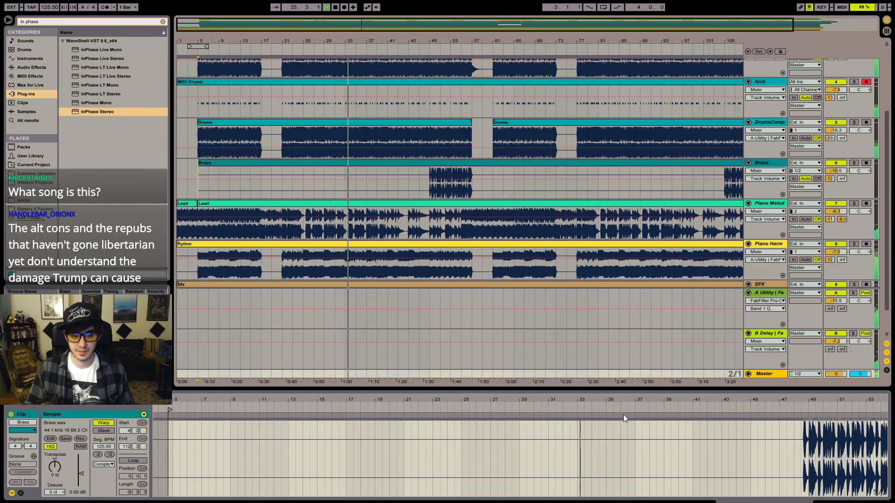
pyautogui.click(421, 414)
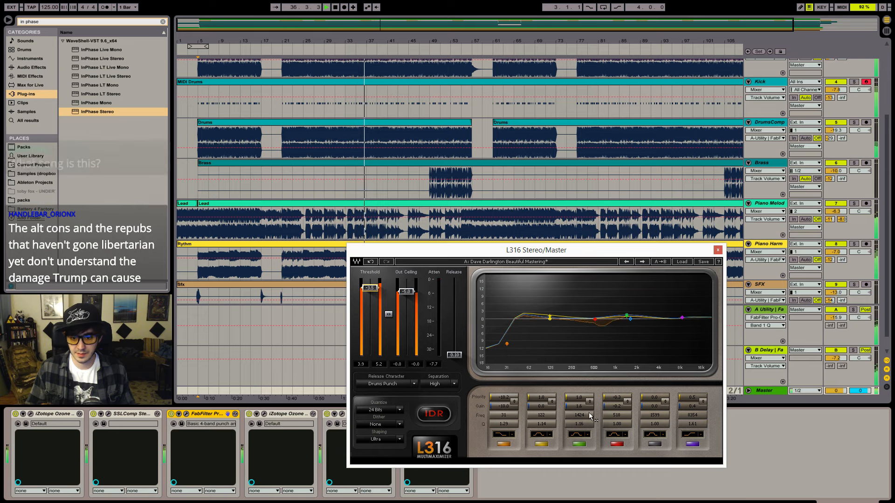
pyautogui.moveTo(579, 406); pyautogui.dragTo(579, 408)
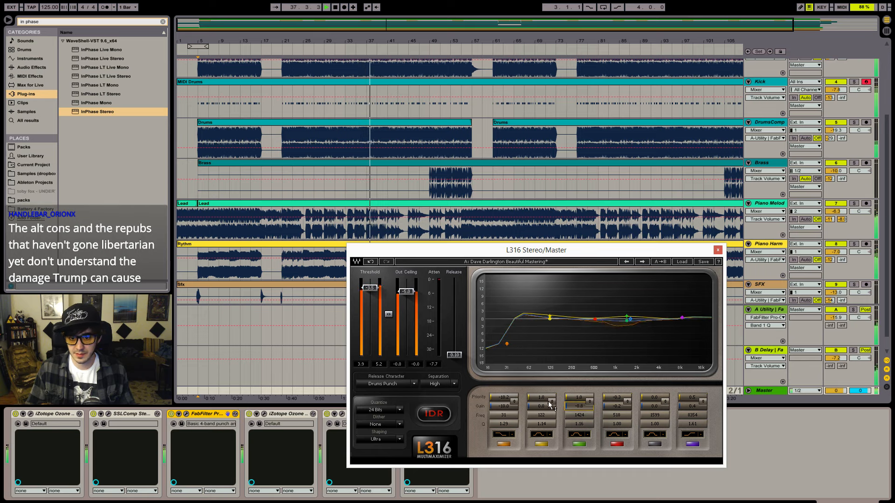
pyautogui.moveTo(541, 397); pyautogui.dragTo(541, 397)
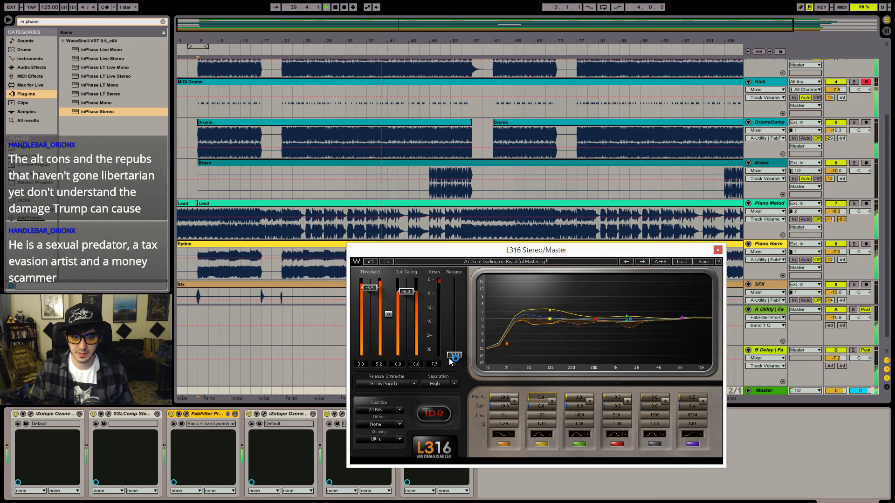
# - Try the Vocal Priority 1 release character in L316, return it to Drums Punch, and close the plug-in window
pyautogui.click(413, 385)
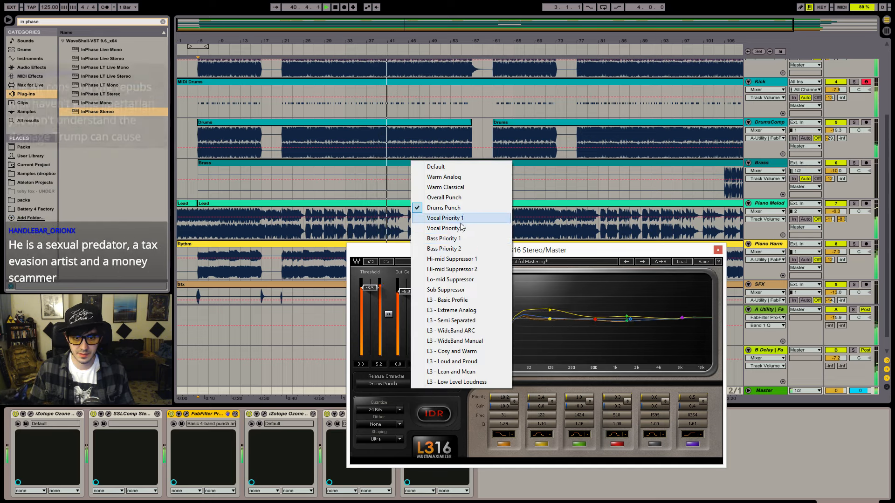
pyautogui.click(443, 218)
pyautogui.click(413, 385)
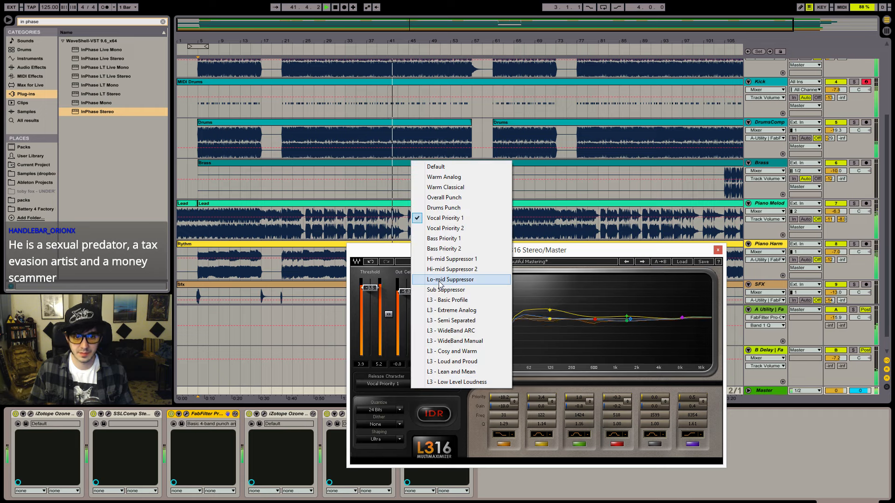
pyautogui.click(452, 211)
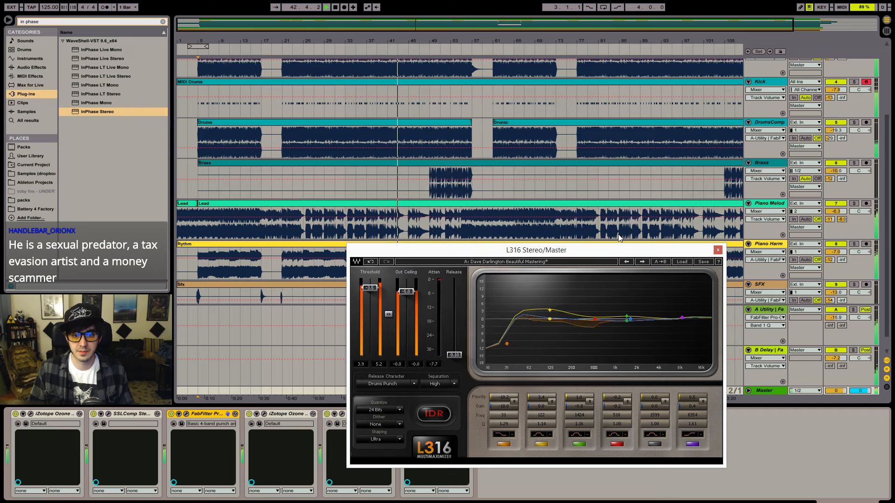
pyautogui.click(717, 250)
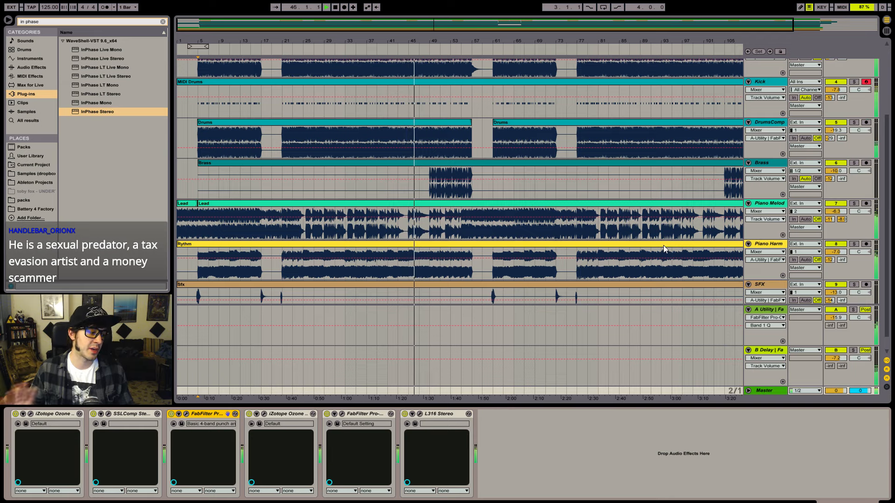
# - Check the stream briefly in OBS, and look over the tracks while listening through the brass section and the drum break around bar 57
pyautogui.hotkey('alt', 'Tab')
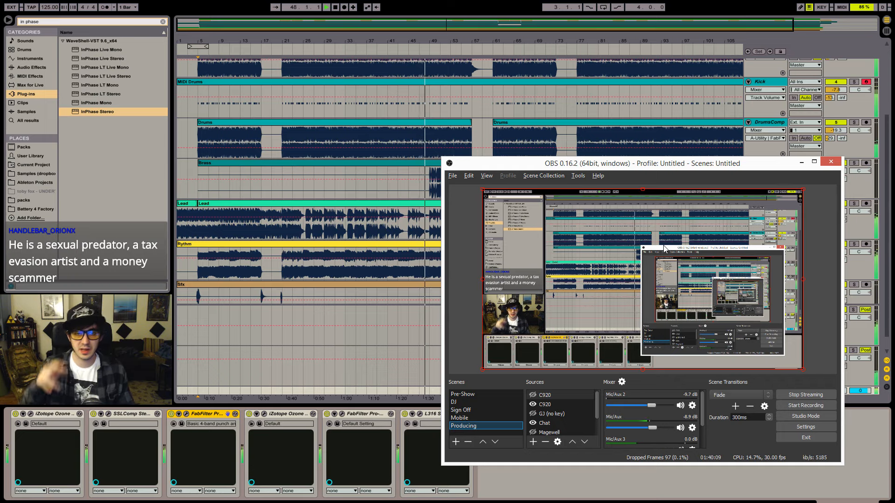
pyautogui.hotkey('alt', 'Tab')
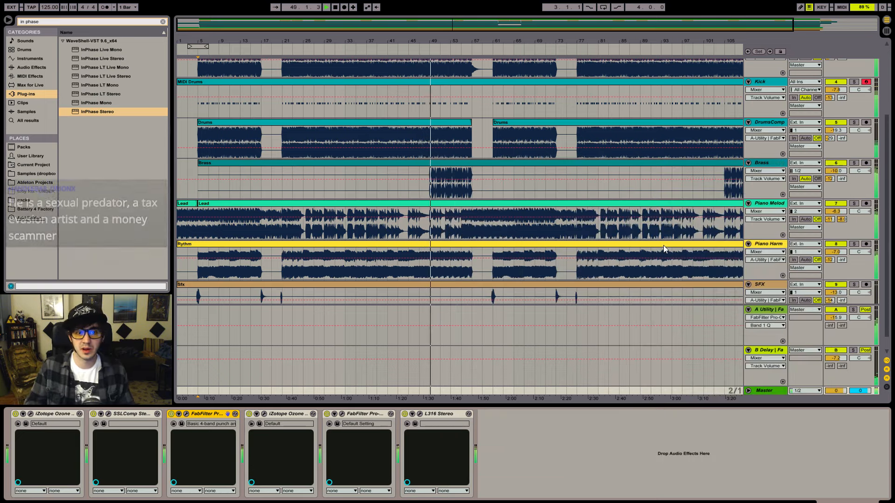
pyautogui.scroll(5, 694, 191)
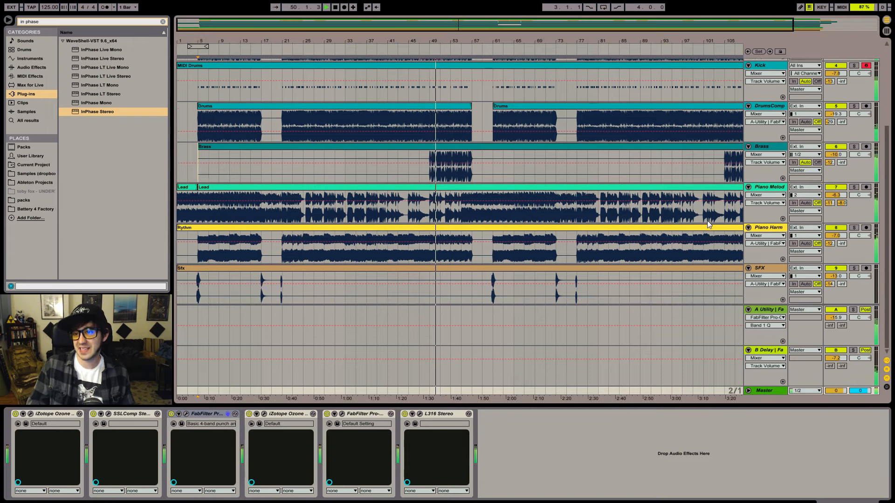
pyautogui.scroll(-3, 672, 192)
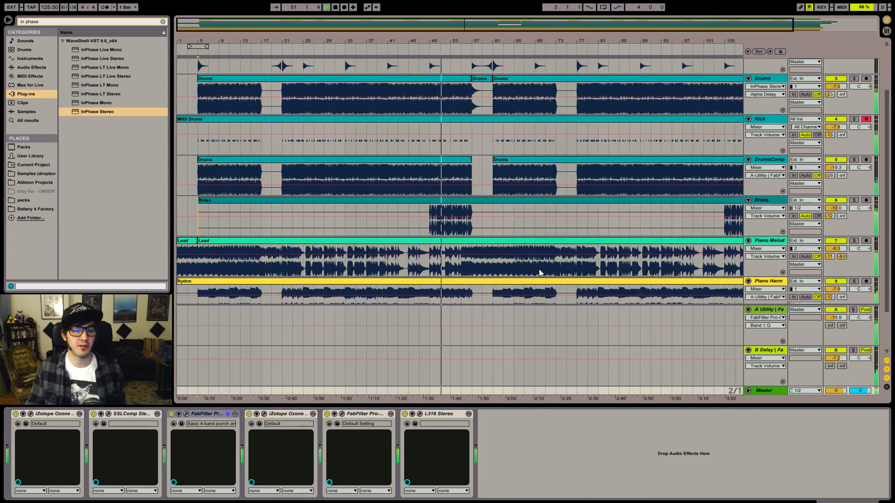
pyautogui.scroll(-2, 337, 261)
pyautogui.moveTo(182, 502)
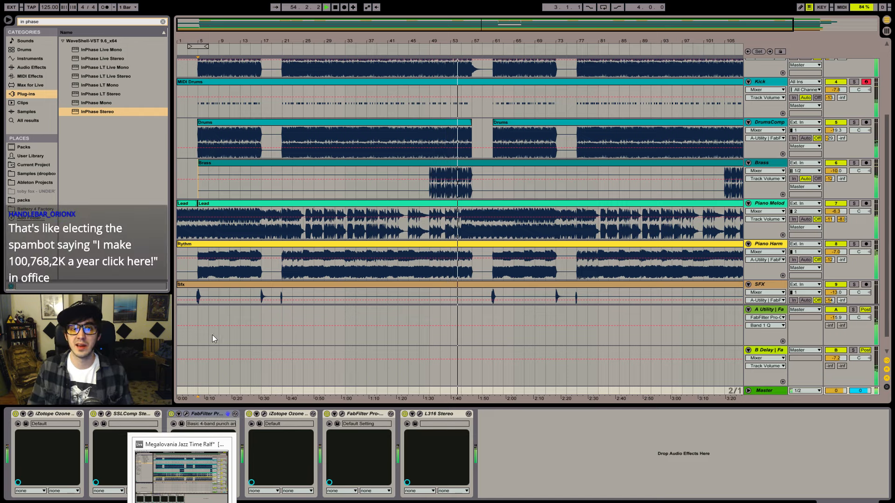
pyautogui.scroll(3, 474, 230)
pyautogui.scroll(3, 475, 231)
pyautogui.click(482, 174)
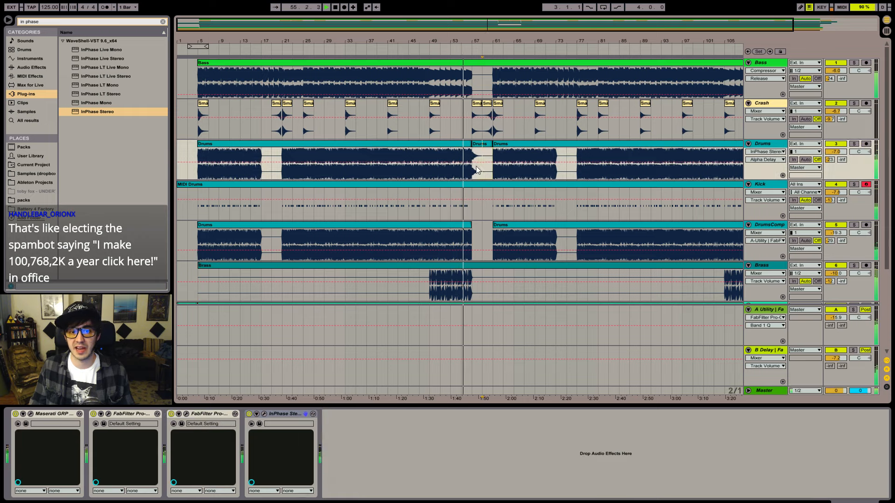
pyautogui.click(473, 236)
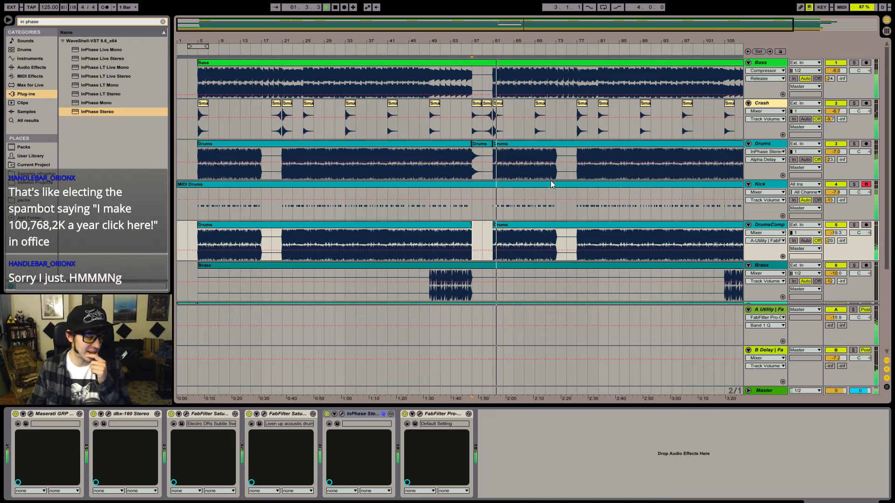
pyautogui.scroll(-3, 551, 182)
pyautogui.scroll(3, 543, 176)
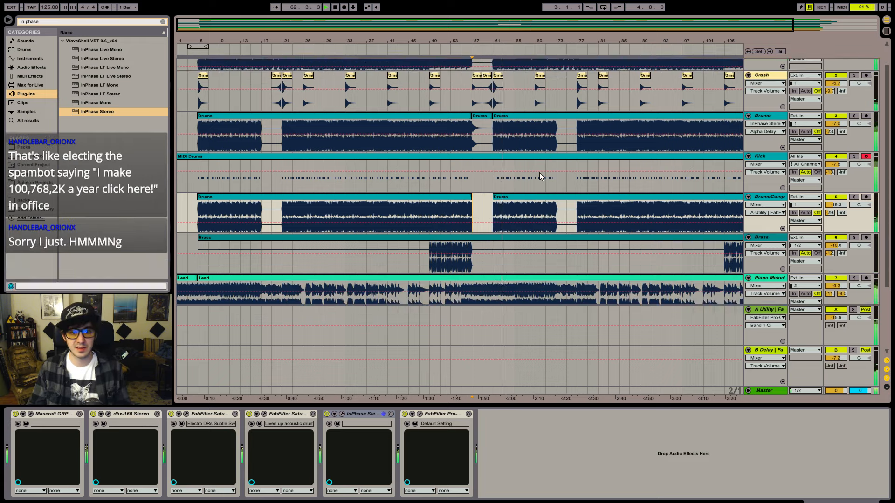
# - Stop playback, copy the bar 5 to 57 section of Drums, Kick and DrumsComp, and paste it at bar 61
pyautogui.click(464, 144)
pyautogui.press('space')
pyautogui.keyDown('shift'); pyautogui.click(423, 225); pyautogui.keyUp('shift')
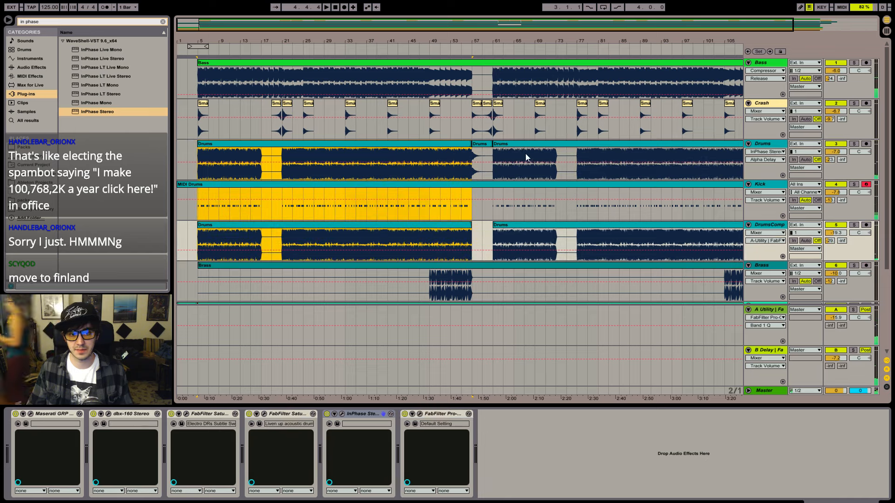
pyautogui.hotkey('ctrl', 'c')
pyautogui.click(522, 143)
pyautogui.hotkey('ctrl', 'v')
# - Audition the pasted drum section from bar 61 and inspect where its clips begin
pyautogui.press('space')
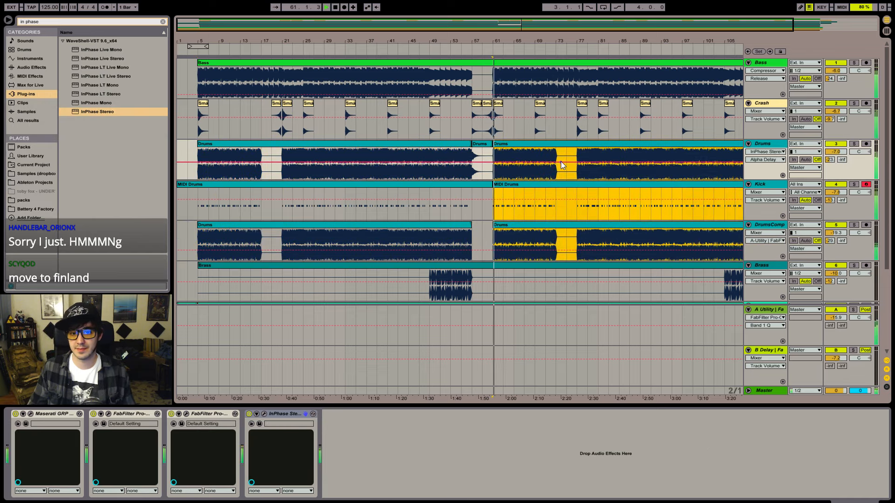
pyautogui.press('space')
pyautogui.press('space')
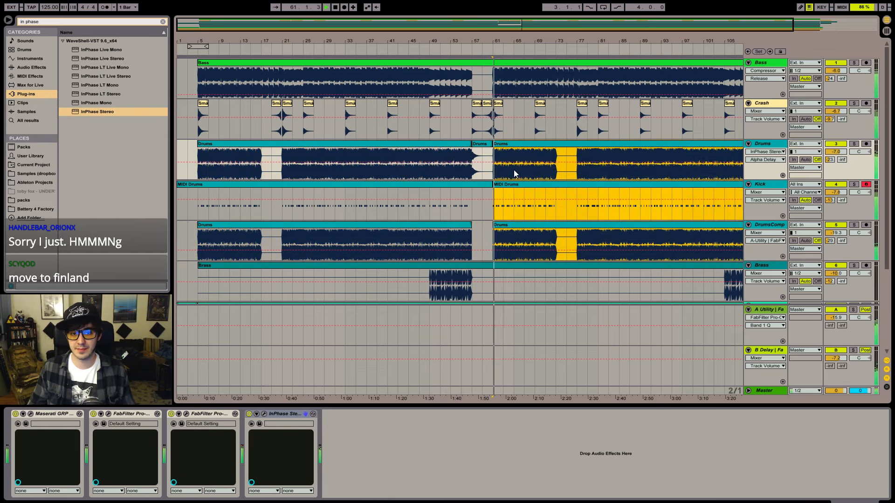
pyautogui.press('space')
pyautogui.moveTo(487, 32); pyautogui.dragTo(516, 44)
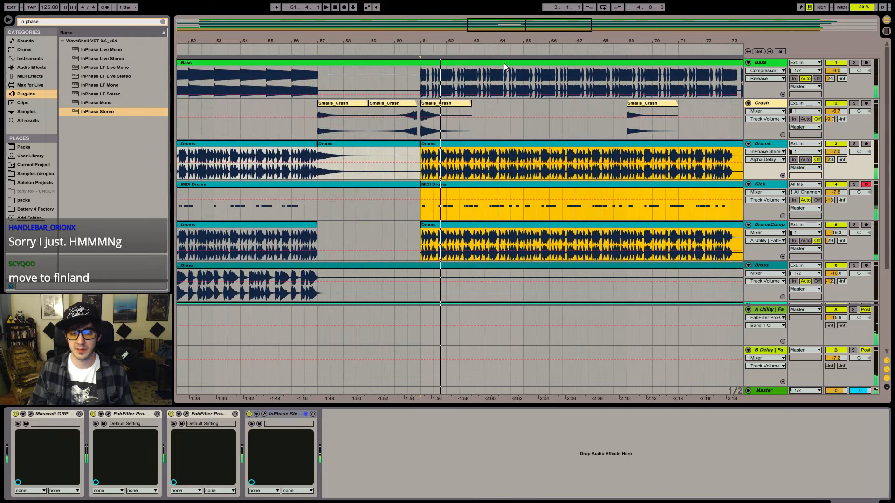
pyautogui.scroll(-1, 455, 138)
pyautogui.scroll(1, 457, 116)
pyautogui.moveTo(420, 42); pyautogui.dragTo(411, 29)
# - Listen to the drum entry at bar 5, and delete the short stretch just before it on Drums, Kick and DrumsComp
pyautogui.click(278, 152)
pyautogui.press('space')
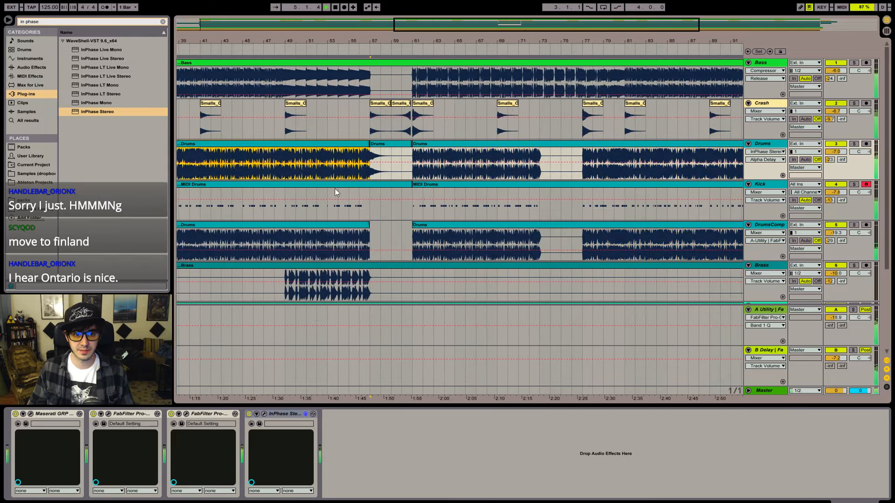
pyautogui.moveTo(474, 23); pyautogui.dragTo(256, 28)
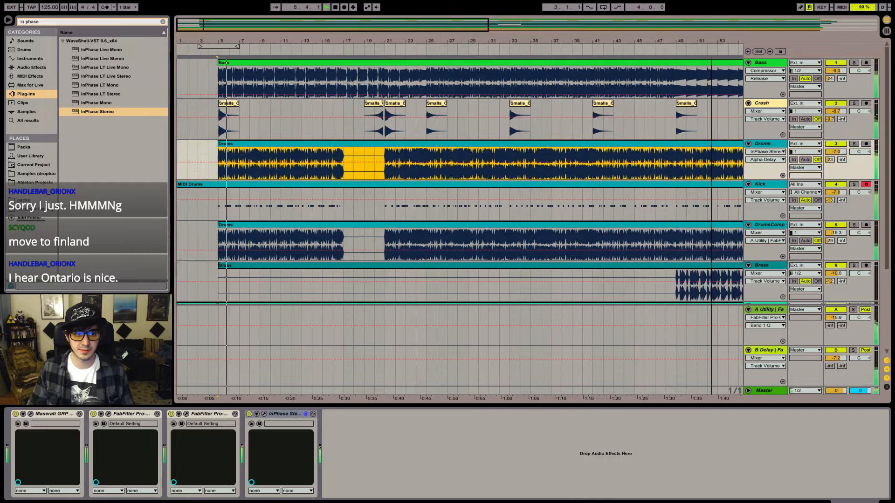
pyautogui.click(219, 177)
pyautogui.press('space')
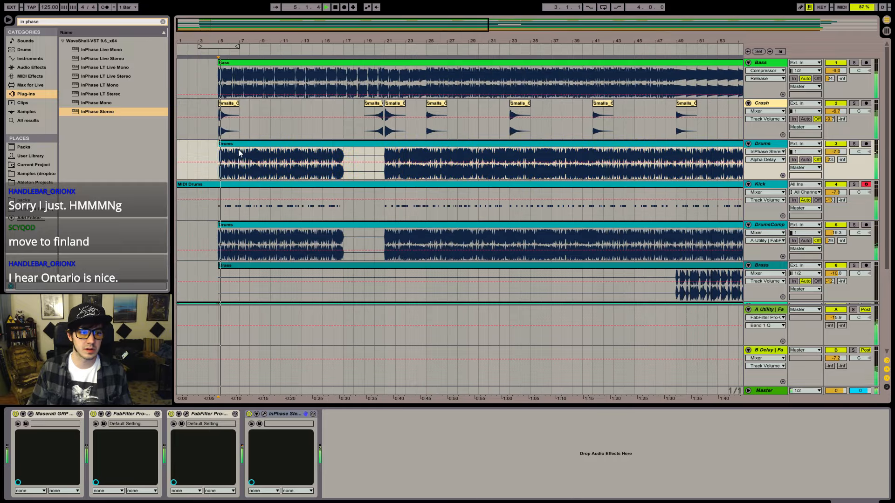
pyautogui.moveTo(217, 31); pyautogui.dragTo(310, 246)
pyautogui.press('Delete')
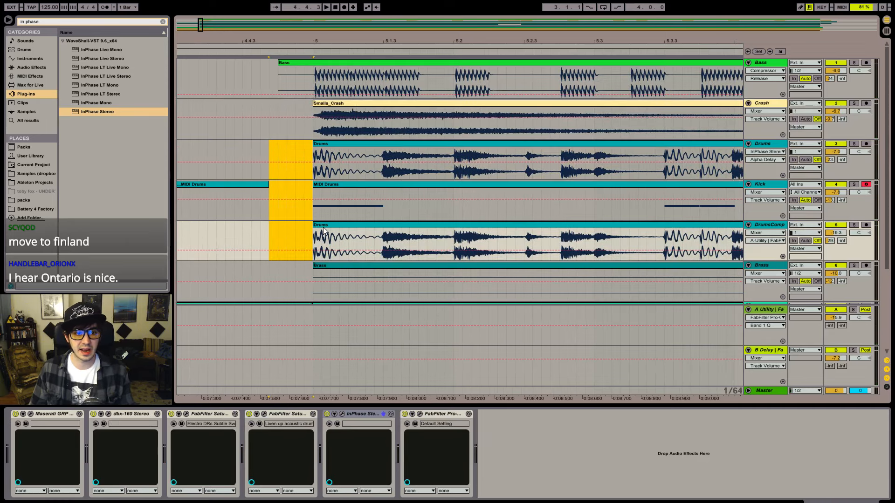
# - Play from bar 5, select the Drums, Kick and DrumsComp clips starting there, and select the three matching clips from bar 61
pyautogui.press('space')
pyautogui.click(323, 228)
pyautogui.keyDown('shift'); pyautogui.click(340, 144); pyautogui.keyUp('shift')
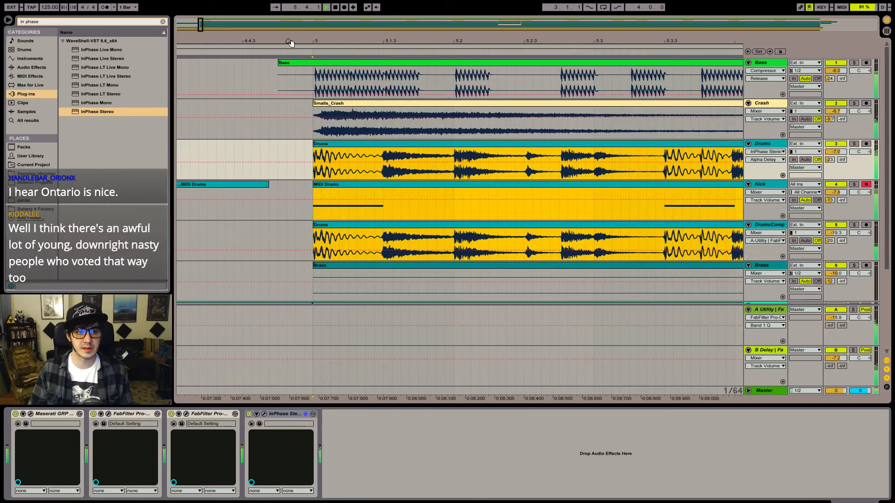
pyautogui.moveTo(345, 41); pyautogui.dragTo(350, 8)
pyautogui.click(501, 145)
pyautogui.hotkey('shift', 'Down')
pyautogui.hotkey('shift', 'Down')
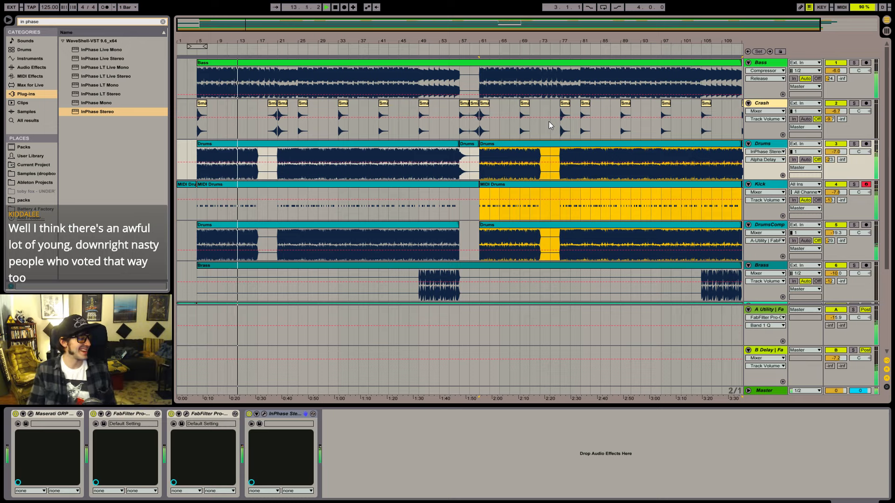
# - Play the mix through the section after bar 61 with the whole arrangement in view, show the Master effects, and check the stream in OBS
pyautogui.hotkey('alt', 'Tab')
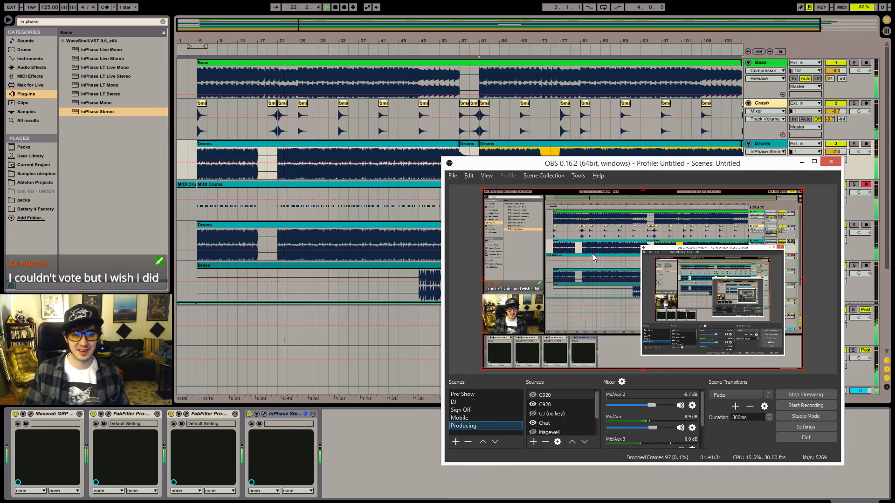
pyautogui.hotkey('alt', 'Tab')
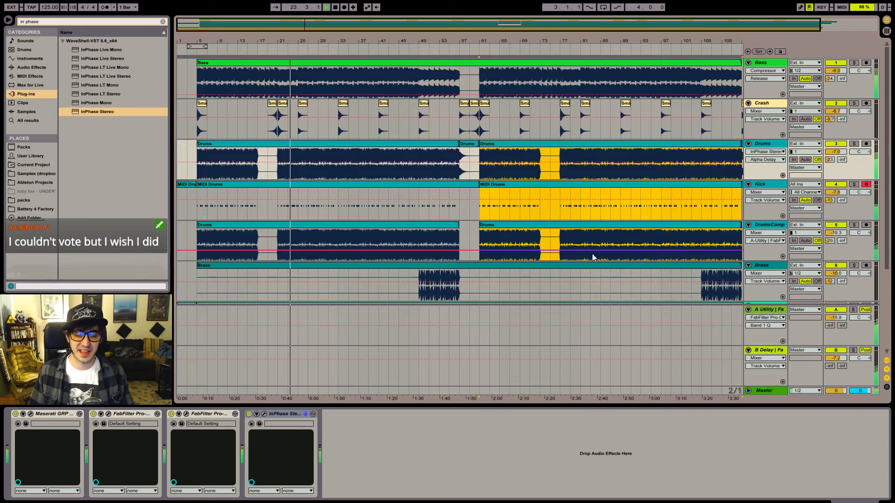
pyautogui.press('space')
pyautogui.press('space')
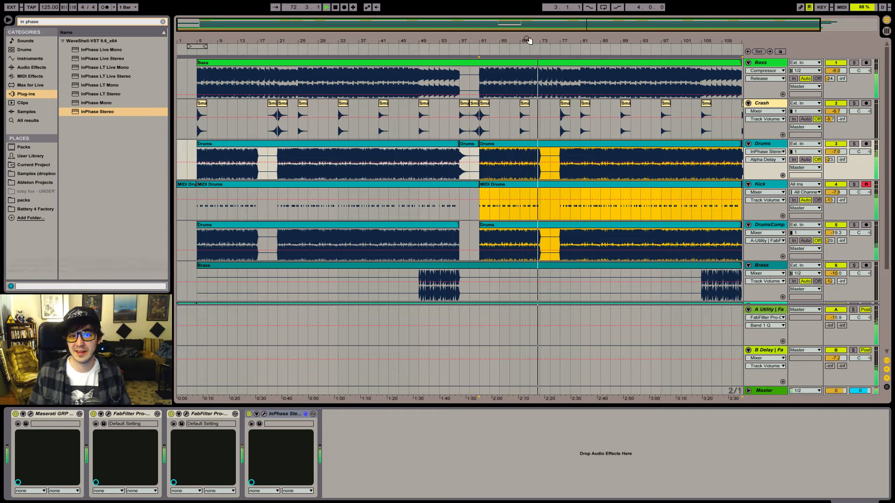
pyautogui.moveTo(528, 41); pyautogui.dragTo(559, 27)
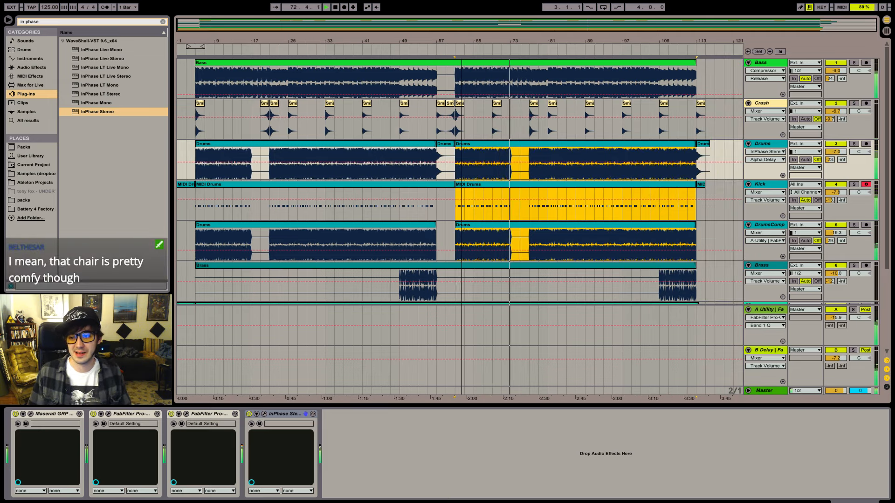
pyautogui.click(781, 390)
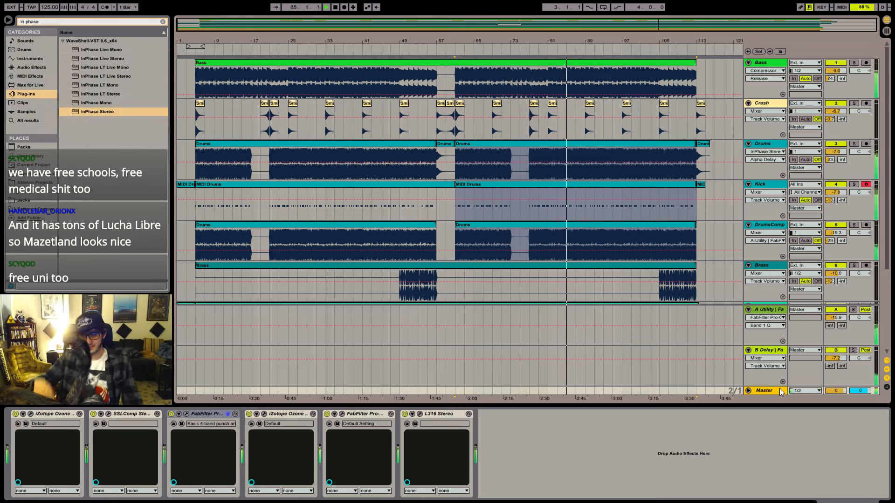
pyautogui.hotkey('alt', 'Tab')
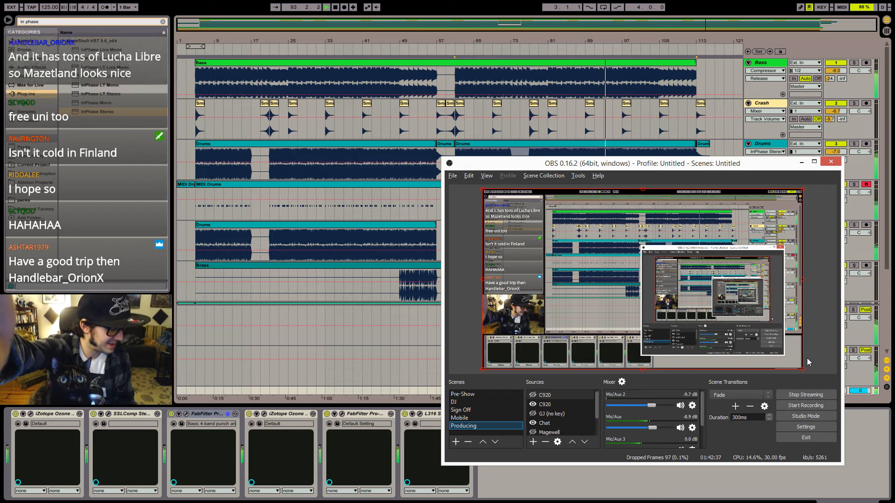
# - Switch from OBS back to Ableton Live, inspect how all the tracks end, and play the song's ending from bar 111
pyautogui.hotkey('alt', 'Tab')
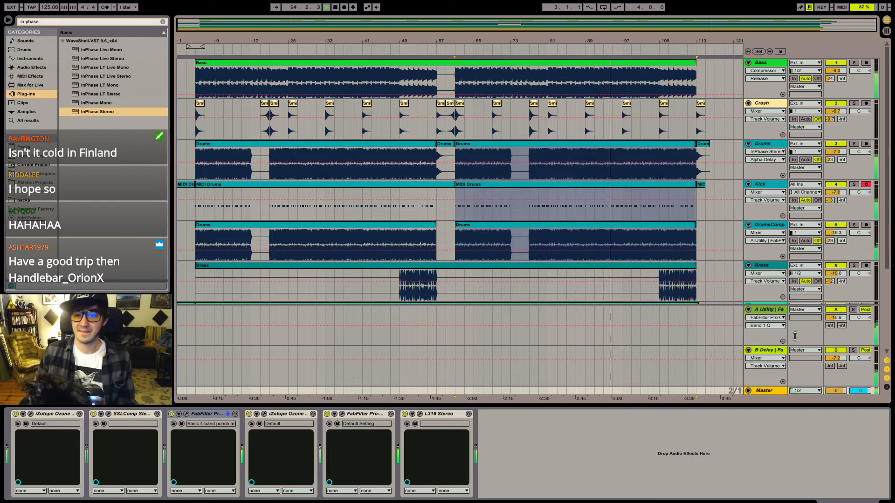
pyautogui.scroll(-5, 693, 235)
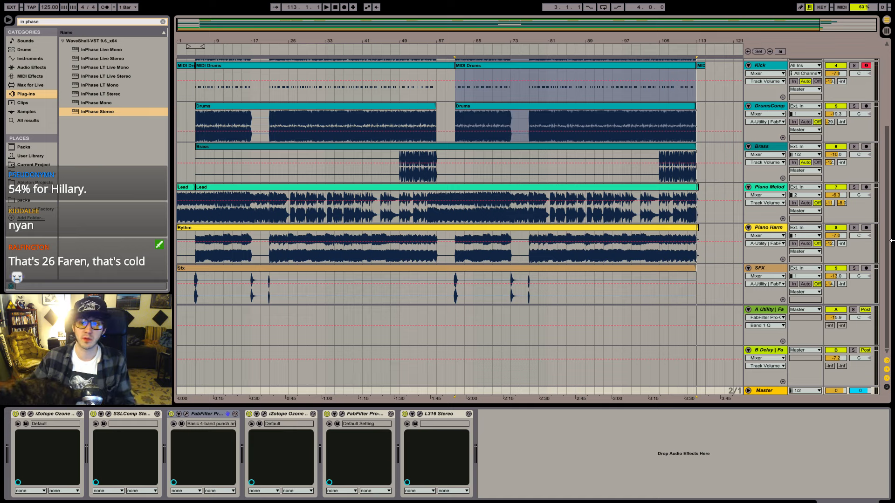
pyautogui.scroll(2, 708, 122)
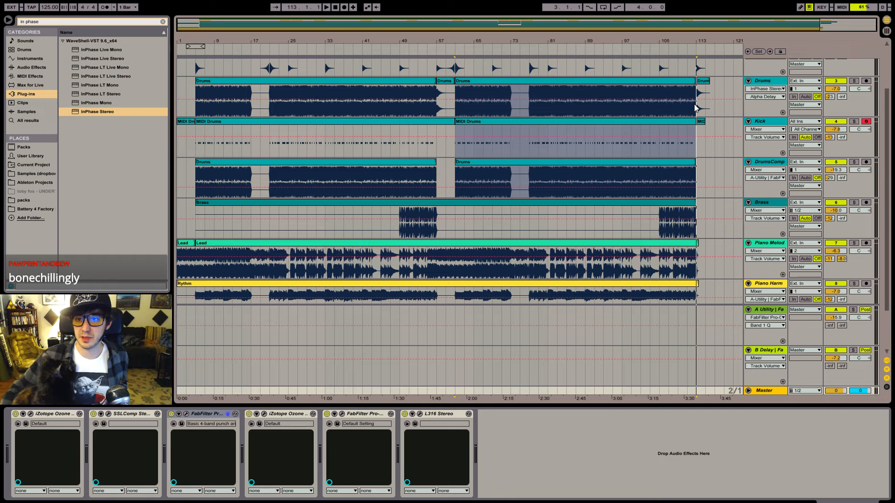
pyautogui.scroll(3, 694, 107)
pyautogui.click(690, 139)
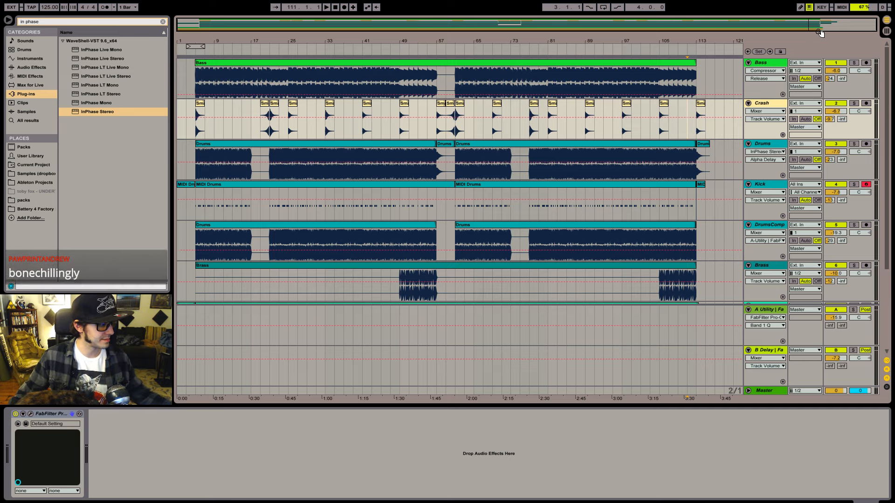
pyautogui.press('space')
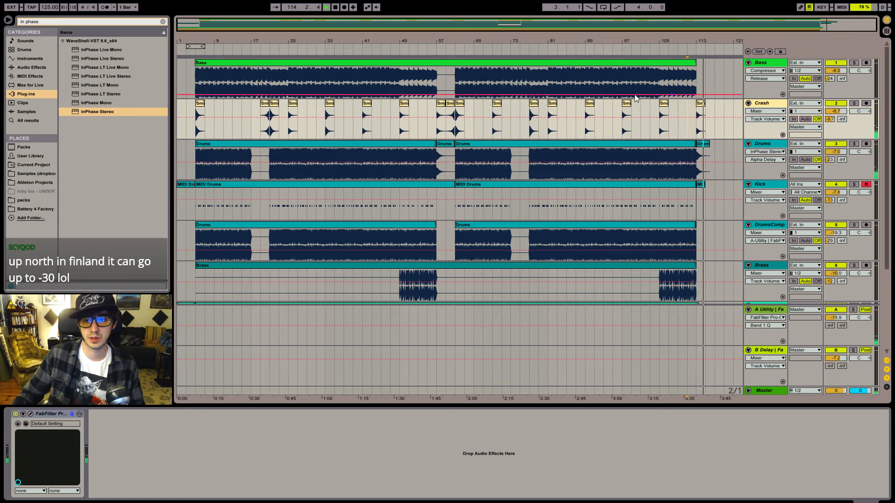
pyautogui.press('space')
# - Copy the short opening hit at bar 61 across all tracks from Bass to SFX, and paste it at bar 113 as the ending
pyautogui.click(454, 88)
pyautogui.moveTo(499, 21); pyautogui.dragTo(507, 26)
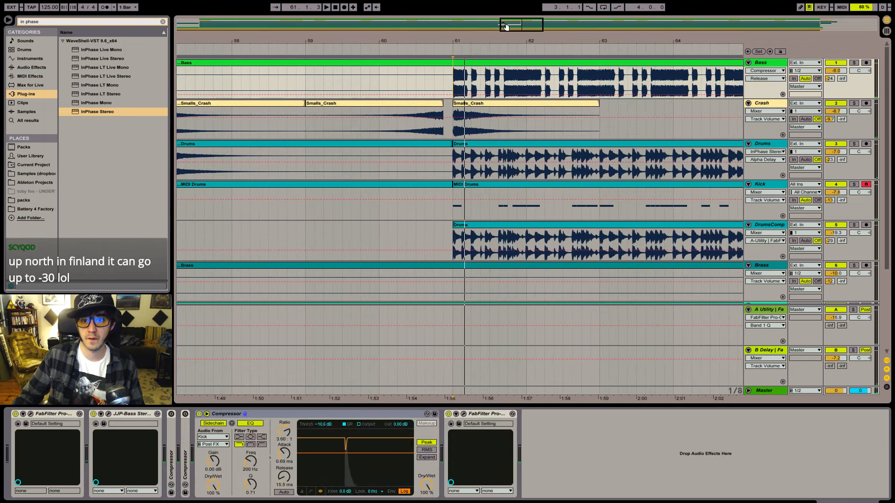
pyautogui.moveTo(454, 88); pyautogui.dragTo(458, 239)
pyautogui.scroll(-3, 458, 239)
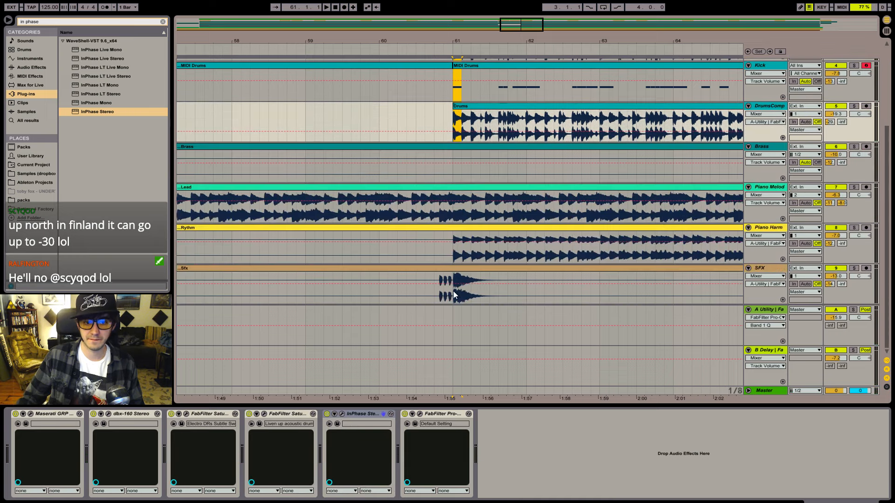
pyautogui.keyDown('shift'); pyautogui.click(461, 297); pyautogui.keyUp('shift')
pyautogui.moveTo(511, 26); pyautogui.dragTo(783, 26)
pyautogui.scroll(3, 555, 183)
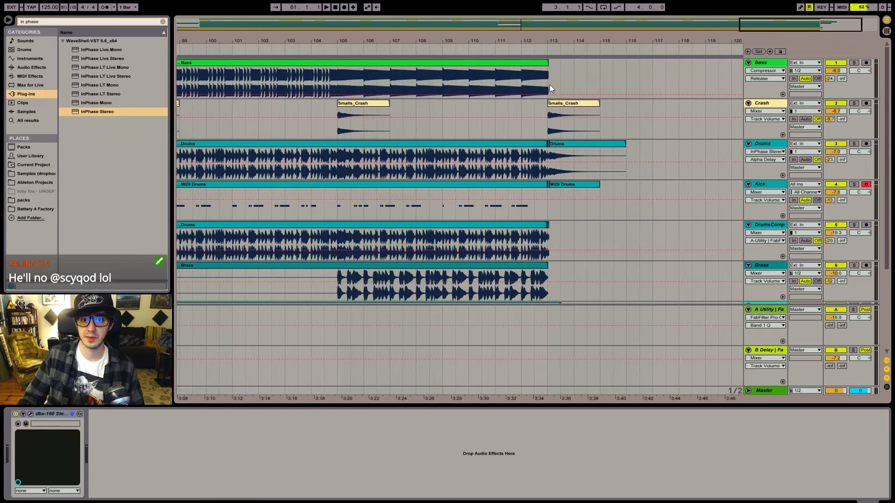
pyautogui.click(550, 84)
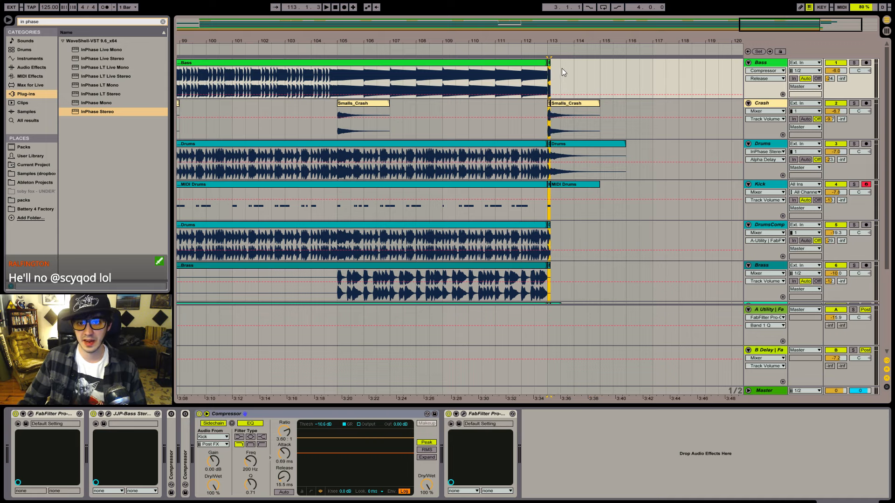
# - Play the ending from shortly after bar 111 through the pasted hit at bar 113
pyautogui.click(507, 85)
pyautogui.press('space')
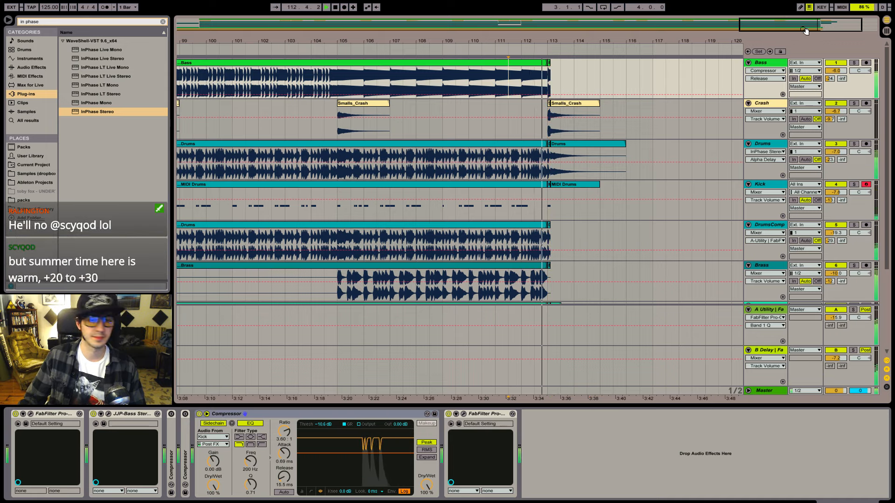
pyautogui.moveTo(837, 28); pyautogui.dragTo(837, 35)
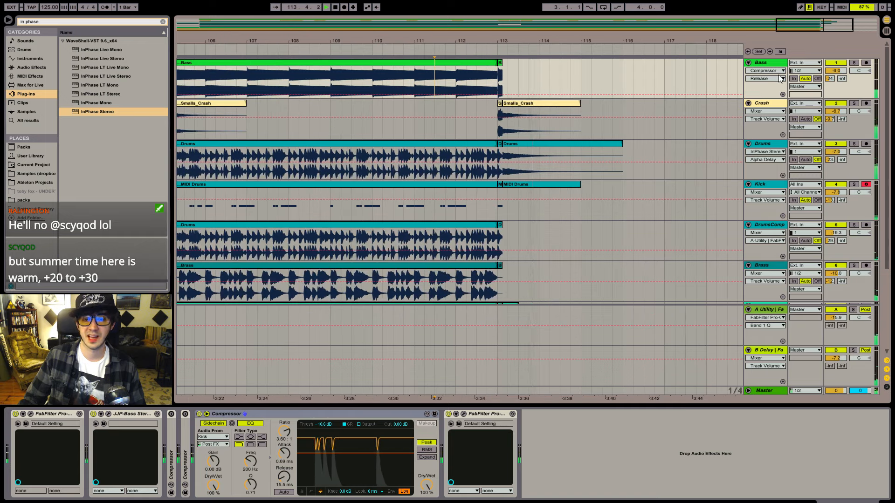
# - Try extending the final Drums tail clip back over the pasted hit at bar 113, audition the ending, and restore the pasted hit
pyautogui.click(508, 144)
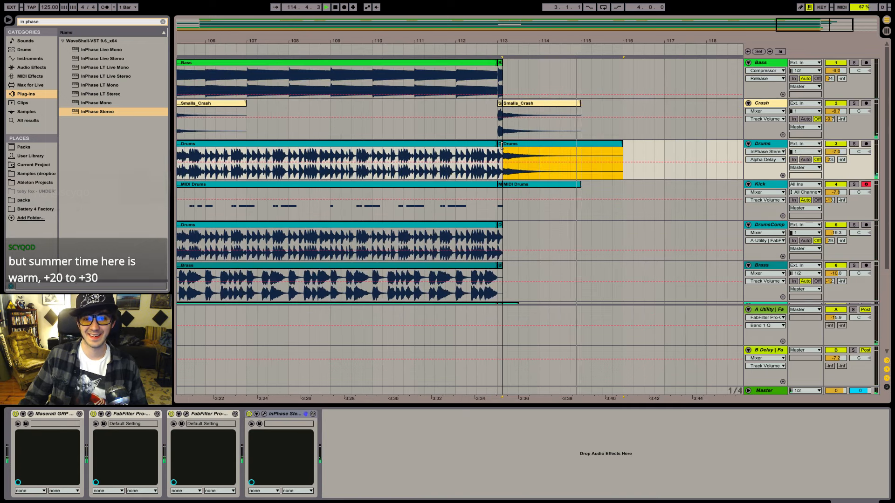
pyautogui.click(479, 129)
pyautogui.press('space')
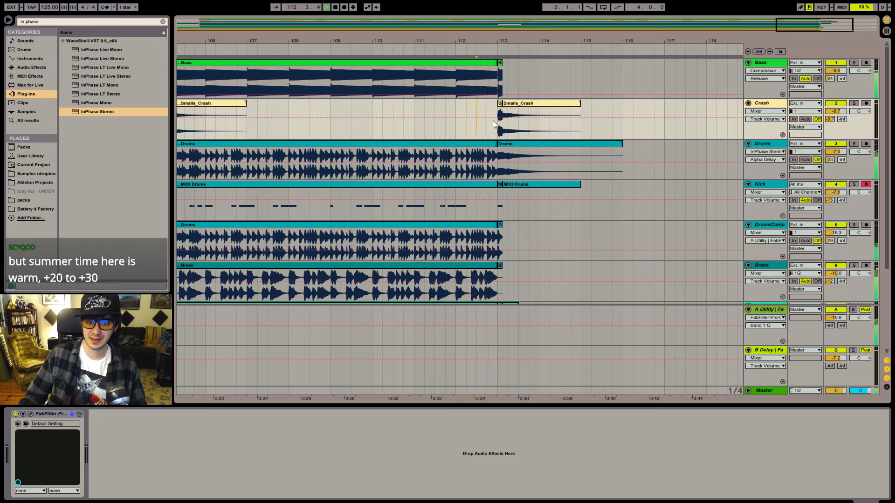
pyautogui.click(501, 104)
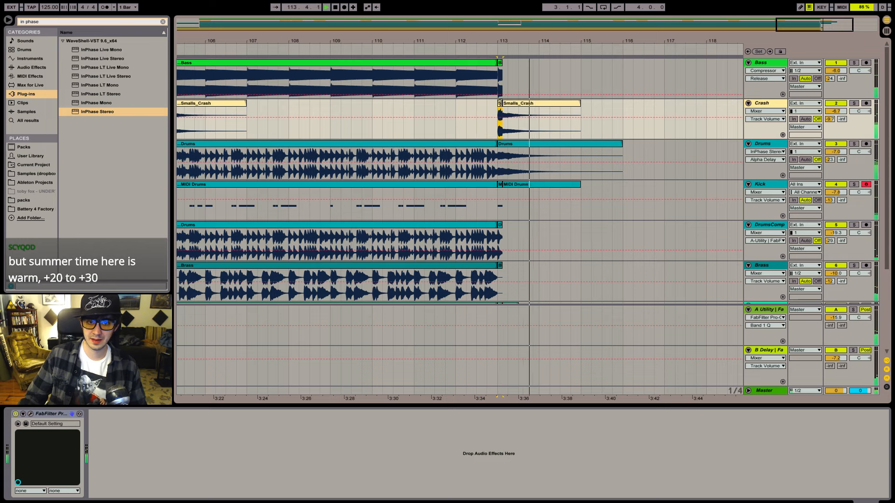
pyautogui.click(503, 147)
pyautogui.click(480, 125)
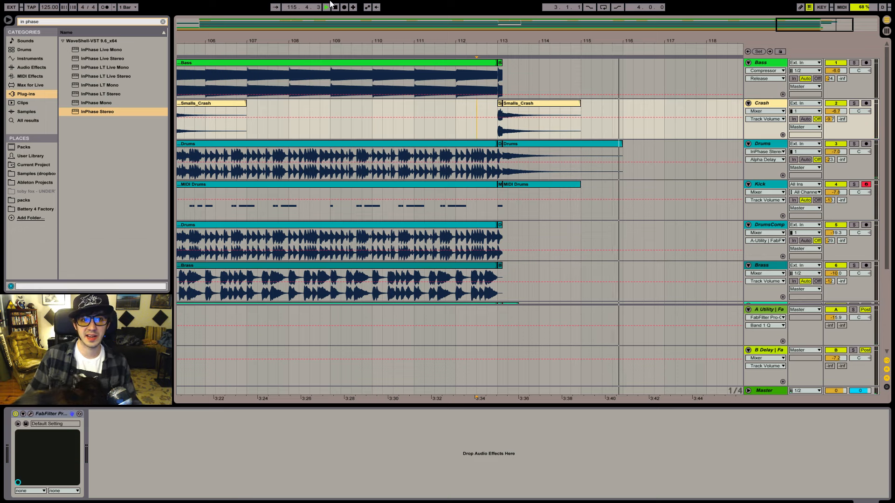
pyautogui.click(335, 6)
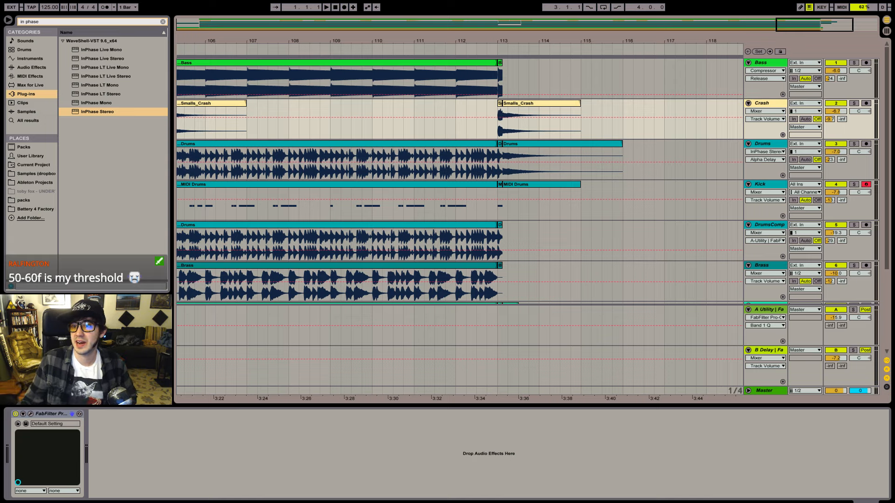
# - Show the whole arrangement, collapse the A and B return tracks, and display the Master effects
pyautogui.moveTo(815, 26); pyautogui.dragTo(817, 3)
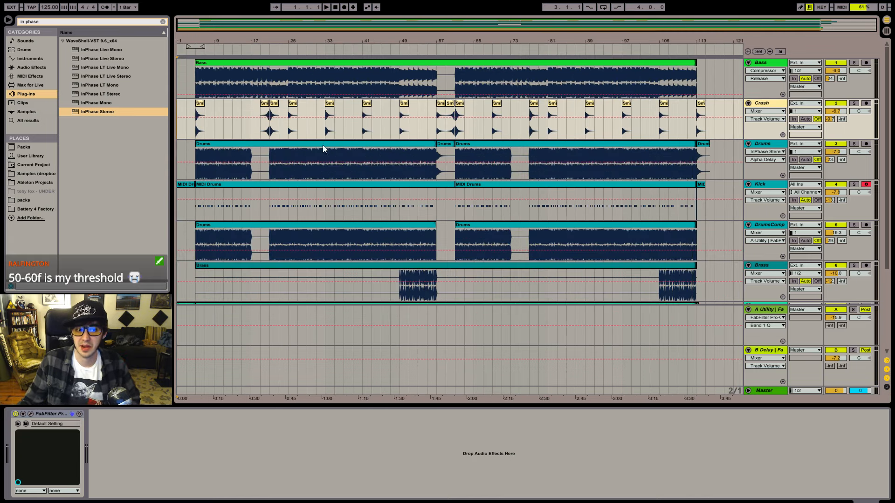
pyautogui.scroll(-3, 327, 154)
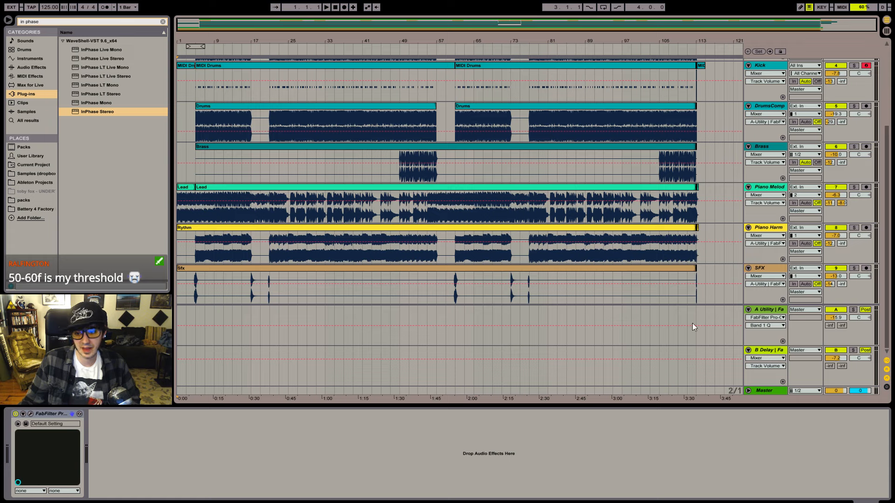
pyautogui.click(747, 350)
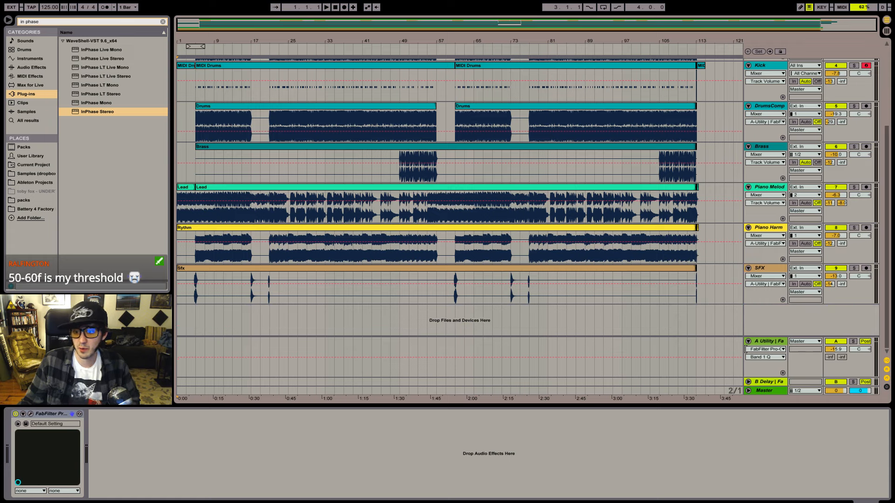
pyautogui.click(748, 345)
pyautogui.click(766, 390)
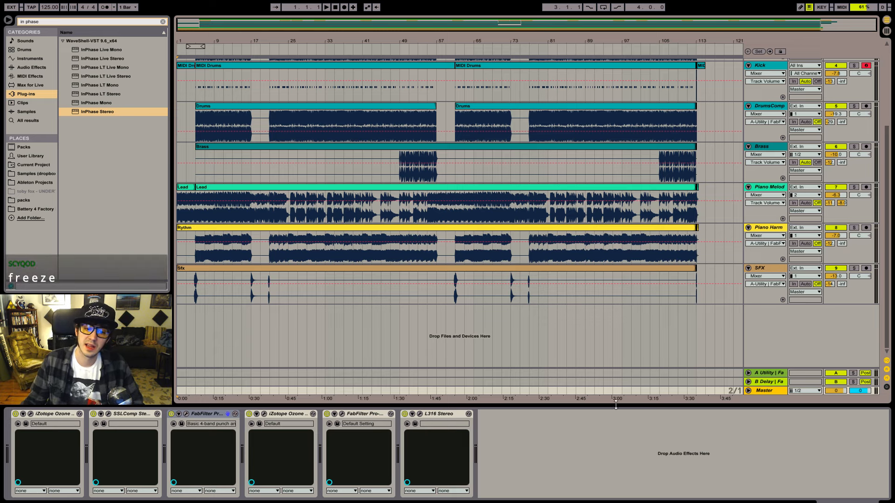
# - Locate bar 21 on the SFX track, reselect the Master track to show its effects, and check the stream in OBS
pyautogui.click(270, 298)
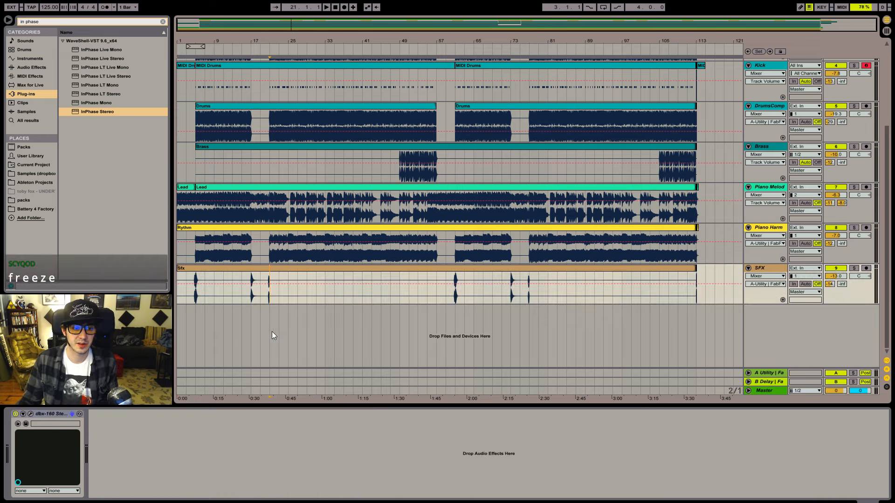
pyautogui.click(271, 390)
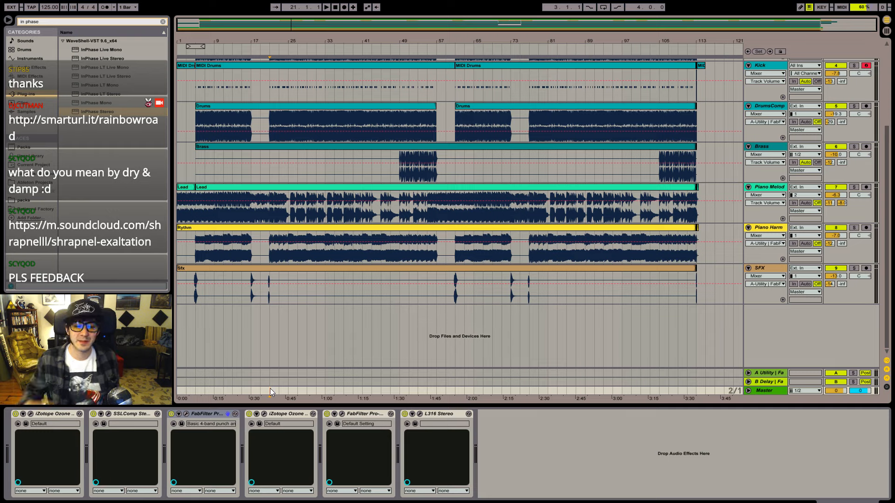
pyautogui.hotkey('alt', 'Tab')
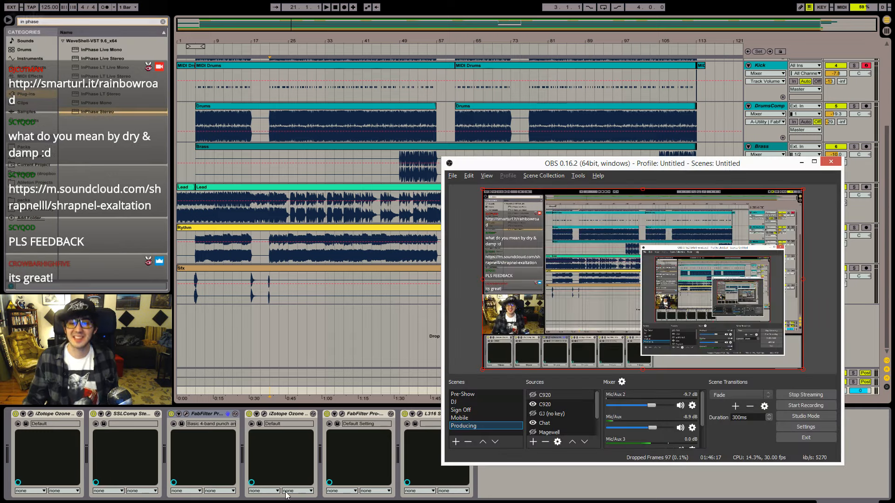